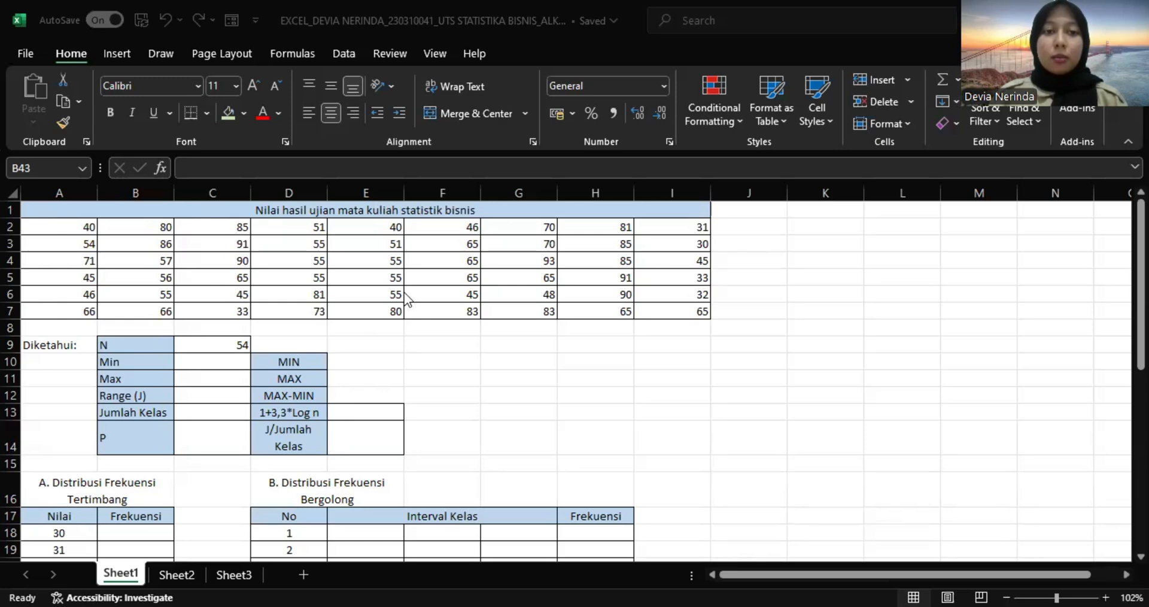
# Look over the exam scores, the Diketahui summary cells, both frequency distribution tables and the Nilai list from 30 to 93.
pyautogui.scroll(-2, 404, 292)
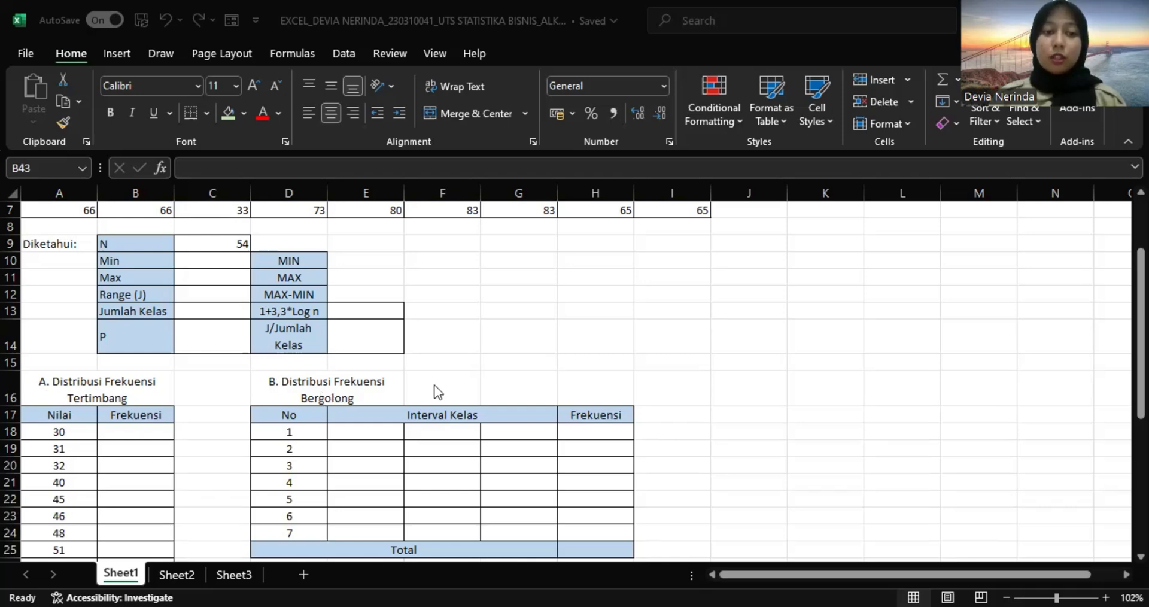
pyautogui.scroll(1, 437, 392)
pyautogui.scroll(1, 437, 392)
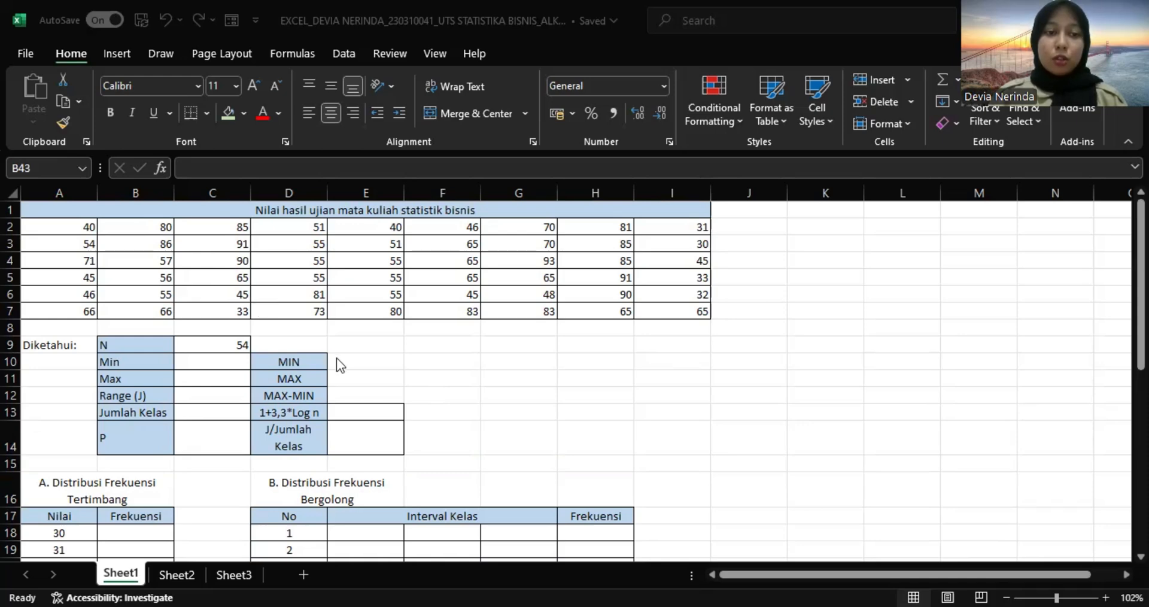
pyautogui.scroll(-2, 339, 363)
pyautogui.scroll(-2, 336, 358)
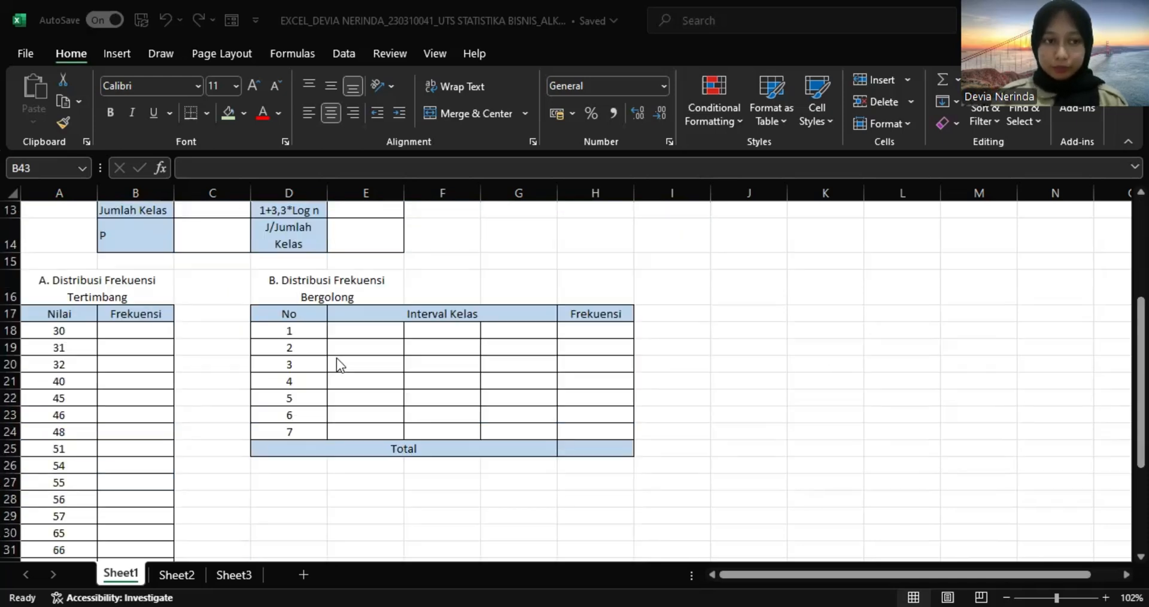
pyautogui.scroll(-2, 337, 362)
pyautogui.scroll(1, 149, 361)
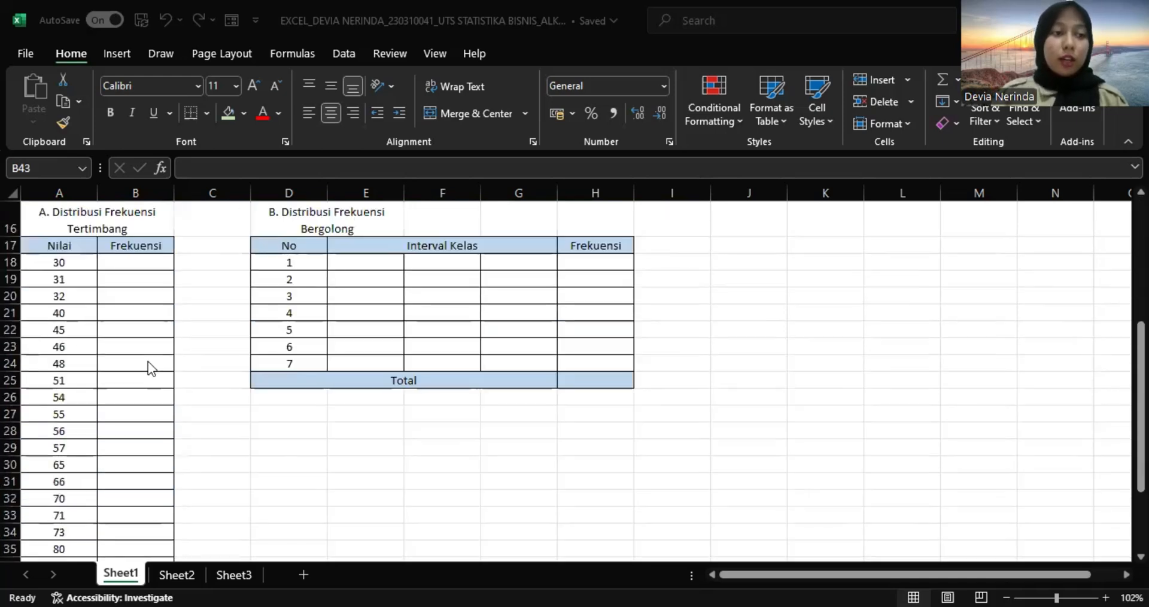
pyautogui.click(67, 264)
pyautogui.scroll(5, 66, 262)
pyautogui.scroll(-1, 66, 262)
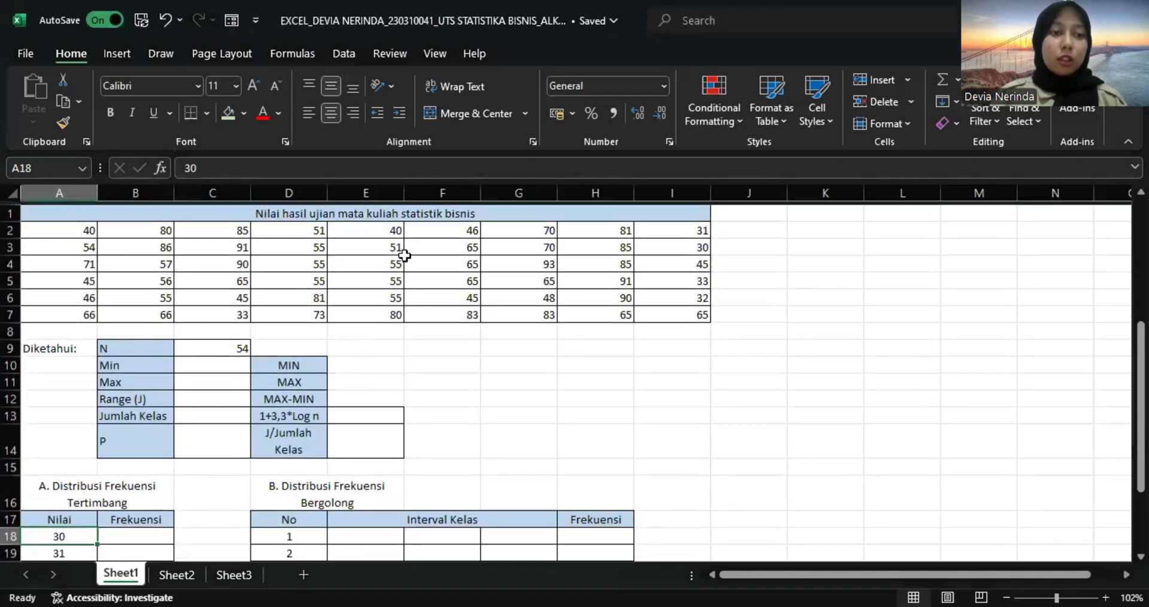
pyautogui.scroll(-2, 91, 480)
pyautogui.scroll(-6, 91, 479)
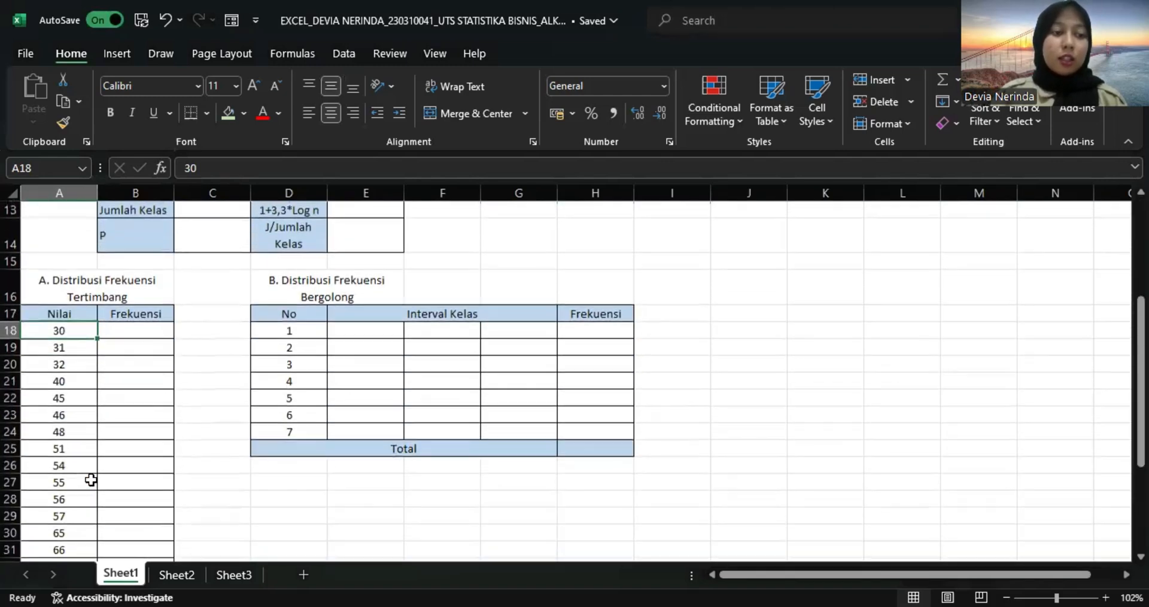
pyautogui.click(69, 503)
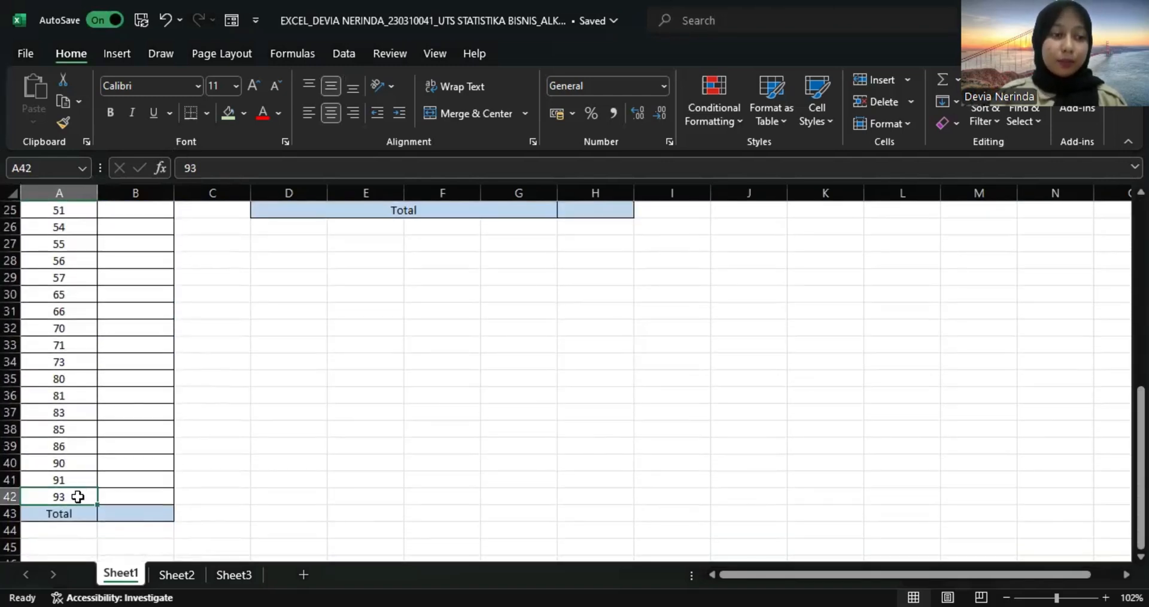
pyautogui.scroll(6, 78, 498)
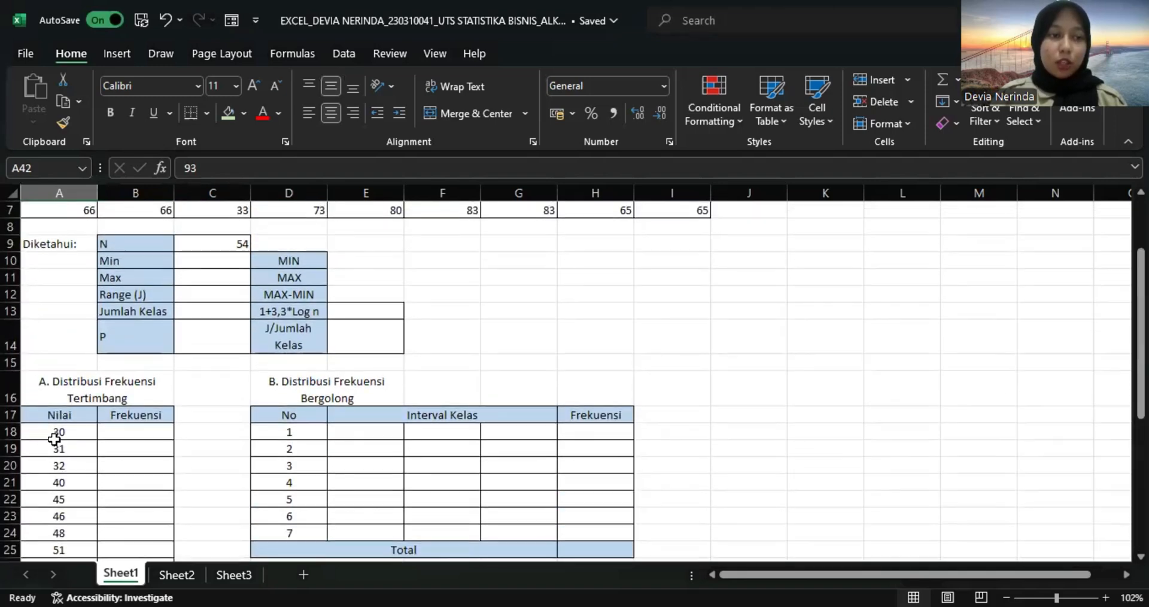
pyautogui.click(50, 447)
pyautogui.scroll(1, 233, 397)
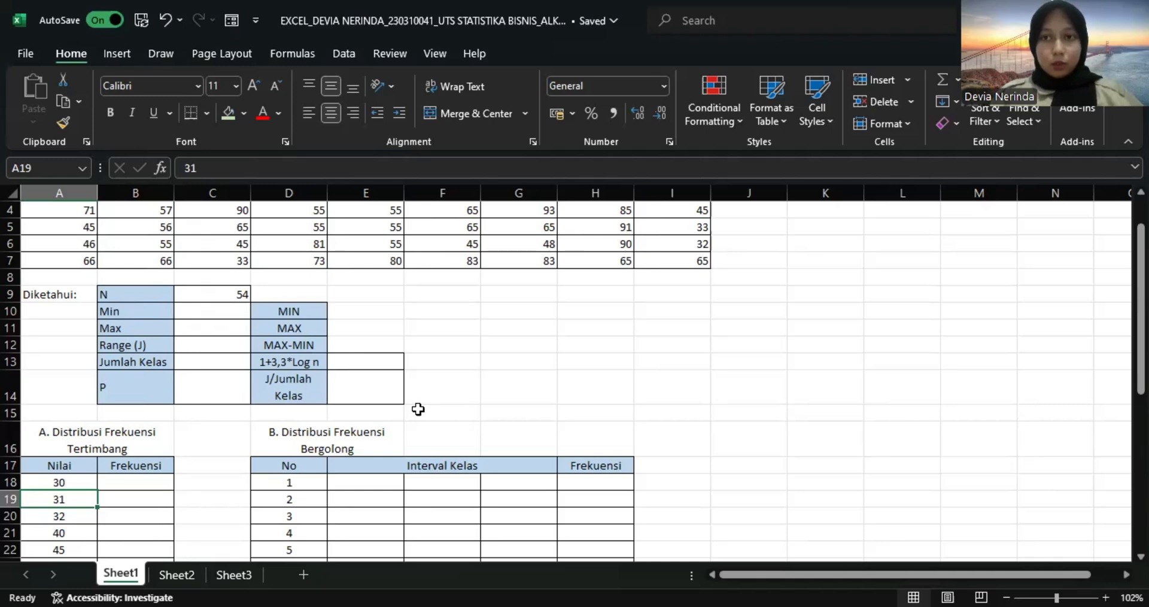
# Start a FREQUENCY formula across the Frekuensi cells B18:B42, with the exam scores A2:I7 as the data array.
pyautogui.scroll(-3, 417, 409)
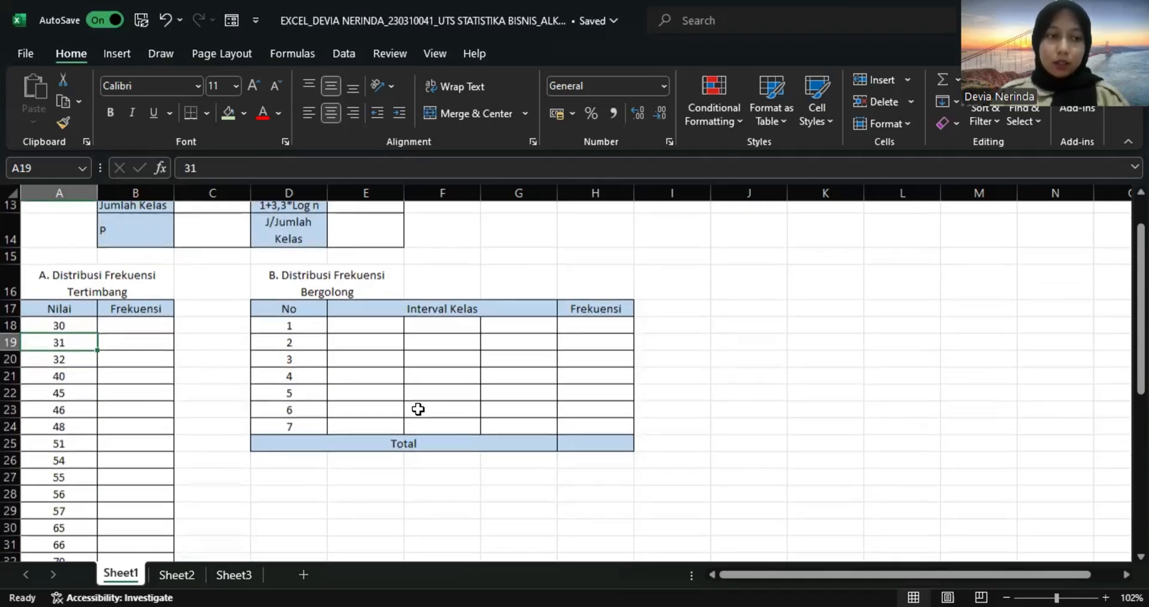
pyautogui.click(135, 328)
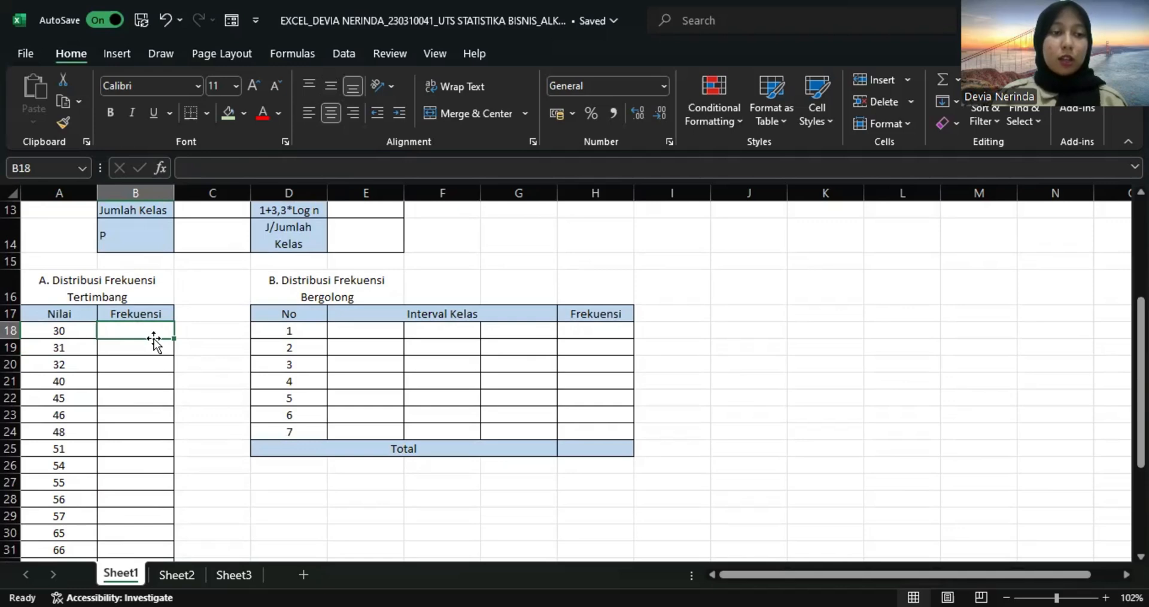
pyautogui.moveTo(149, 331); pyautogui.dragTo(138, 512)
pyautogui.write('=')
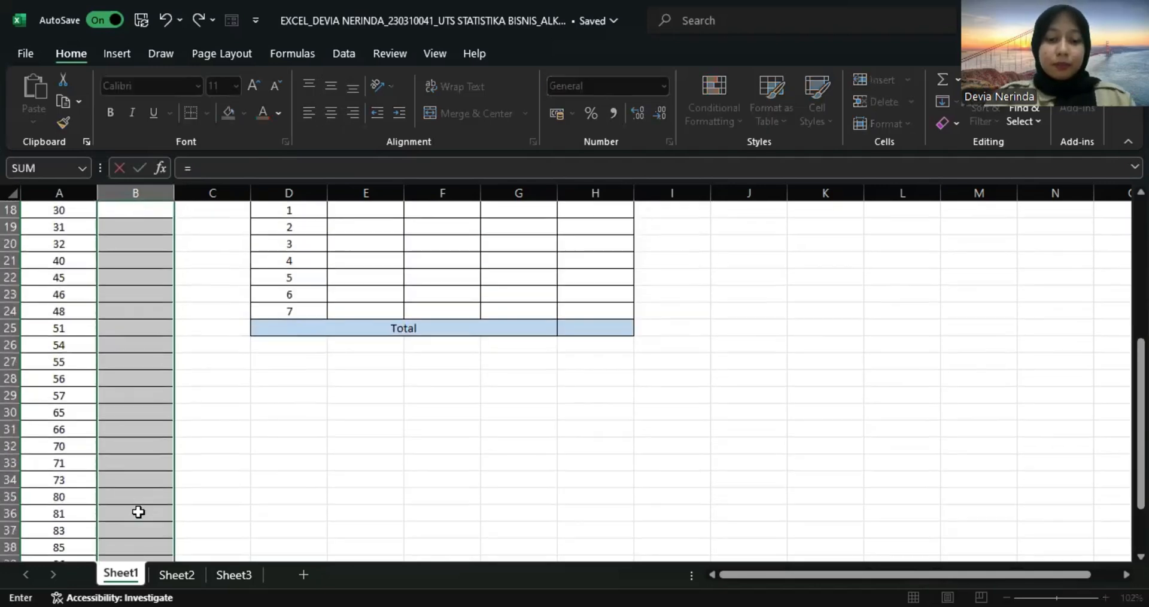
pyautogui.write('fre')
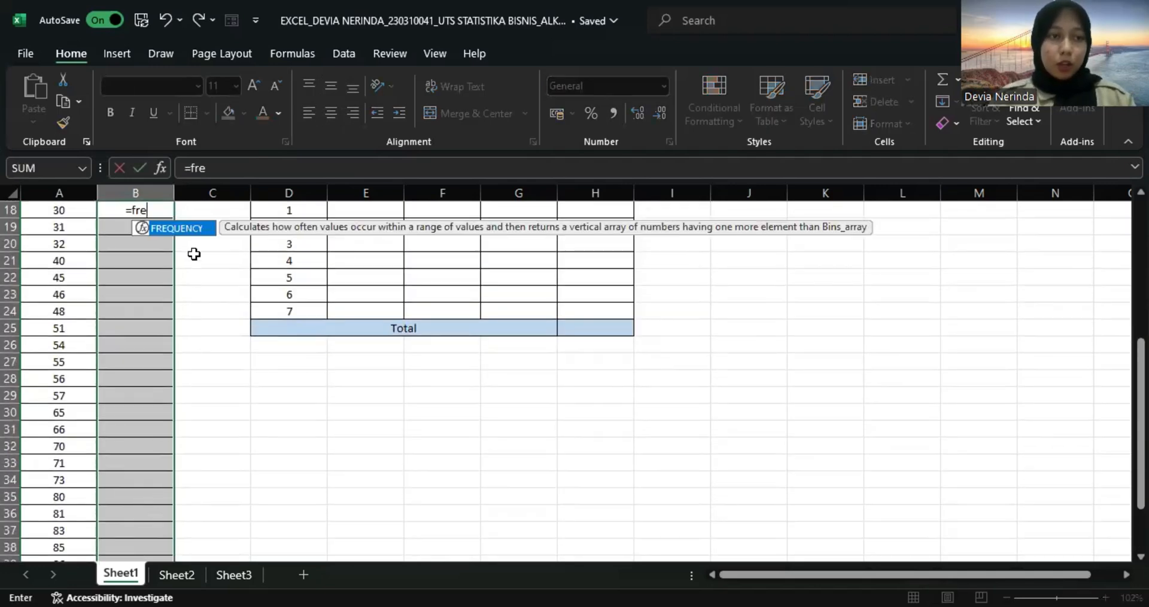
pyautogui.press('Tab')
pyautogui.scroll(6, 180, 347)
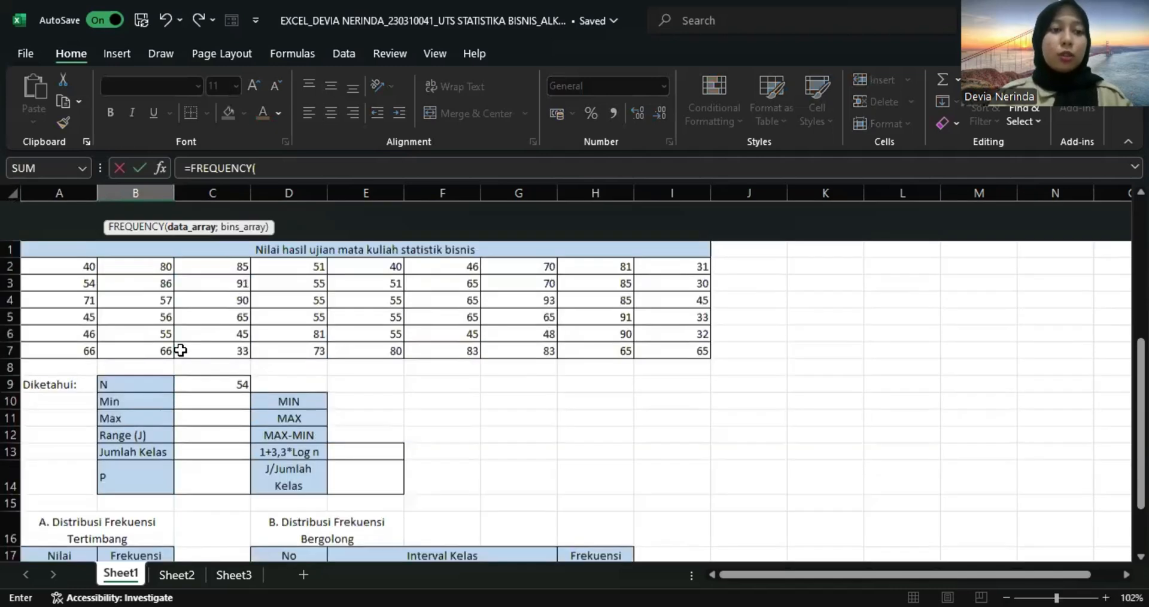
pyautogui.click(61, 227)
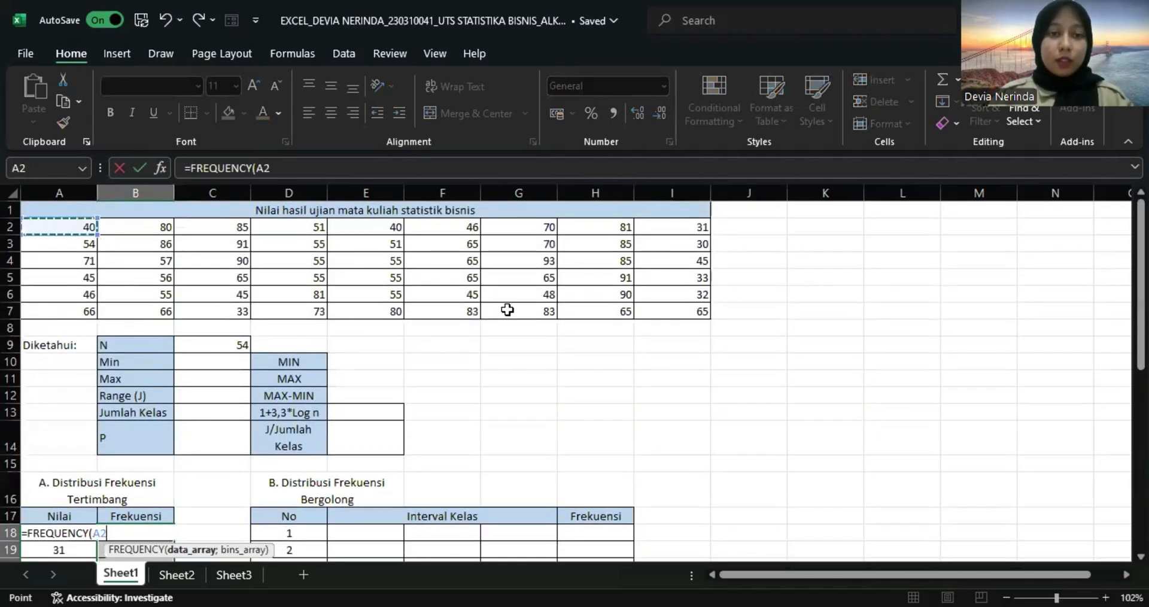
pyautogui.keyDown('shift'); pyautogui.click(654, 311); pyautogui.keyUp('shift')
pyautogui.write(';')
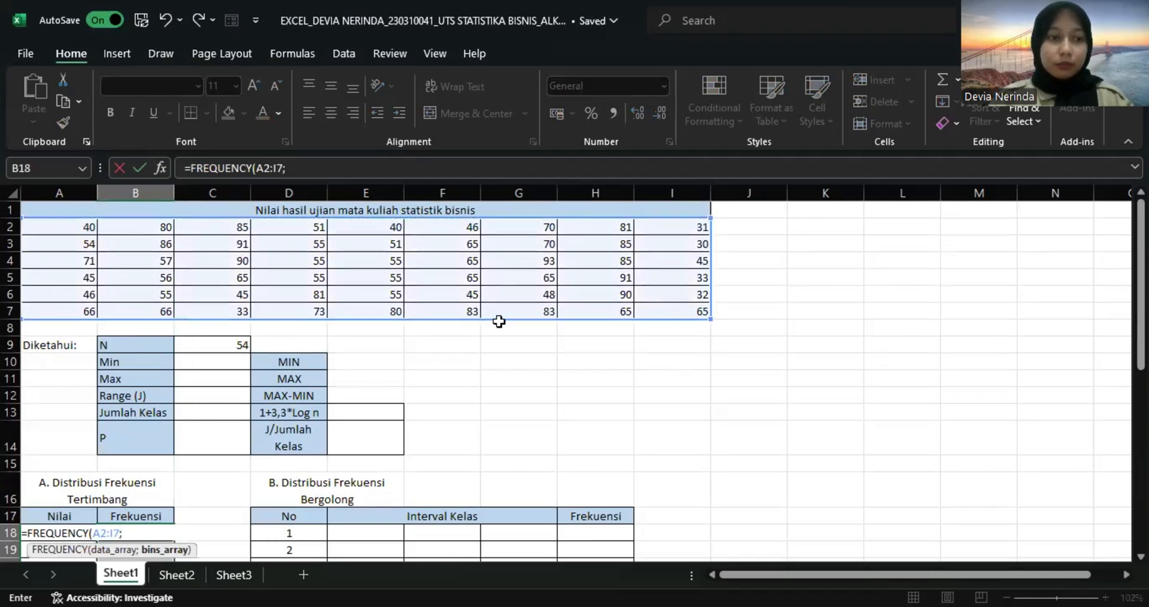
# Complete the FREQUENCY formula with the Nilai values A18:A42 as bins and enter it as an array formula.
pyautogui.scroll(-5, 496, 323)
pyautogui.scroll(-4, 496, 323)
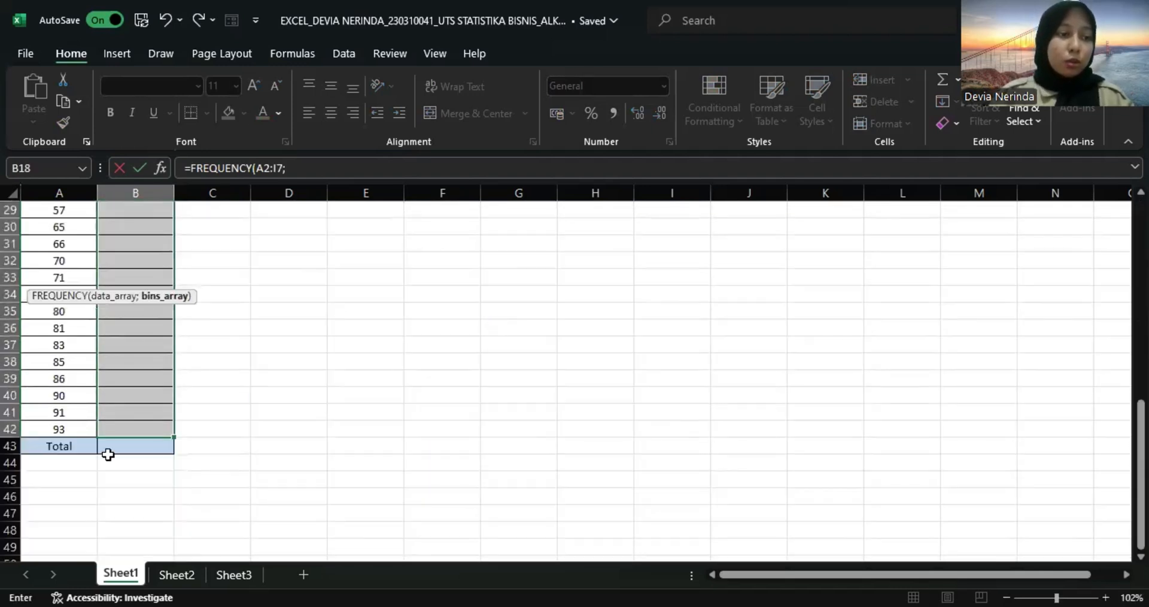
pyautogui.click(63, 428)
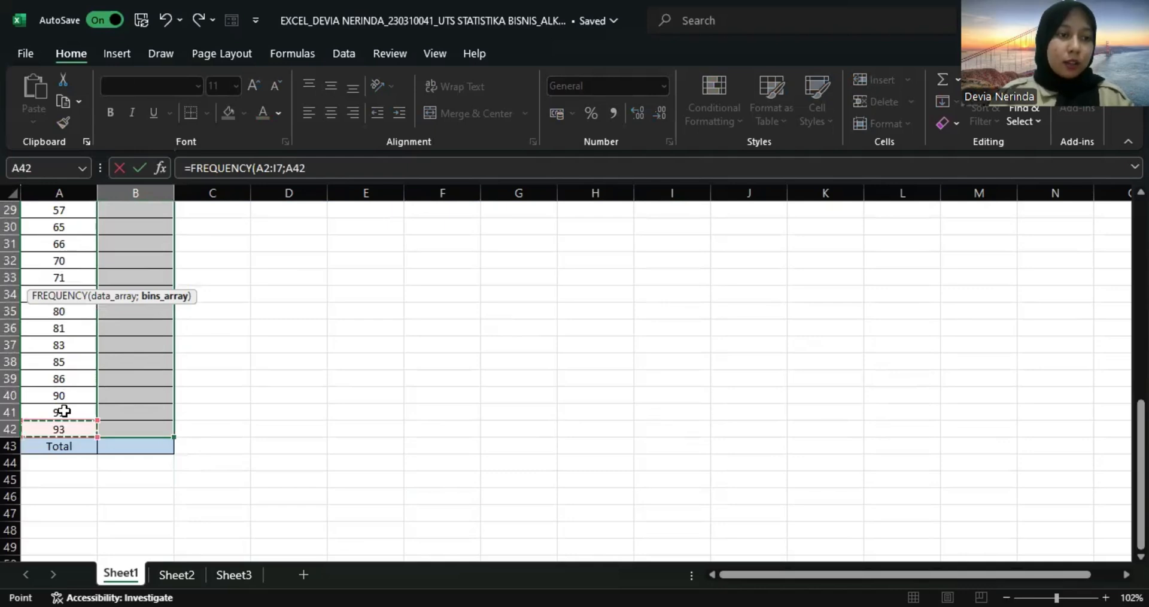
pyautogui.moveTo(73, 174); pyautogui.dragTo(57, 274)
pyautogui.scroll(1, 57, 274)
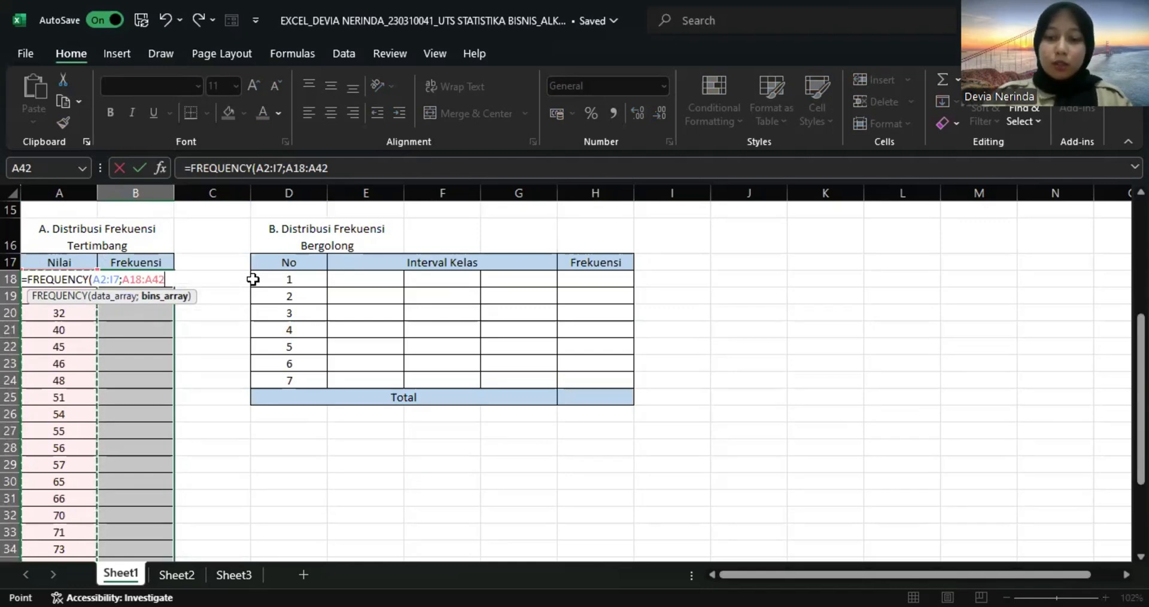
pyautogui.write(')')
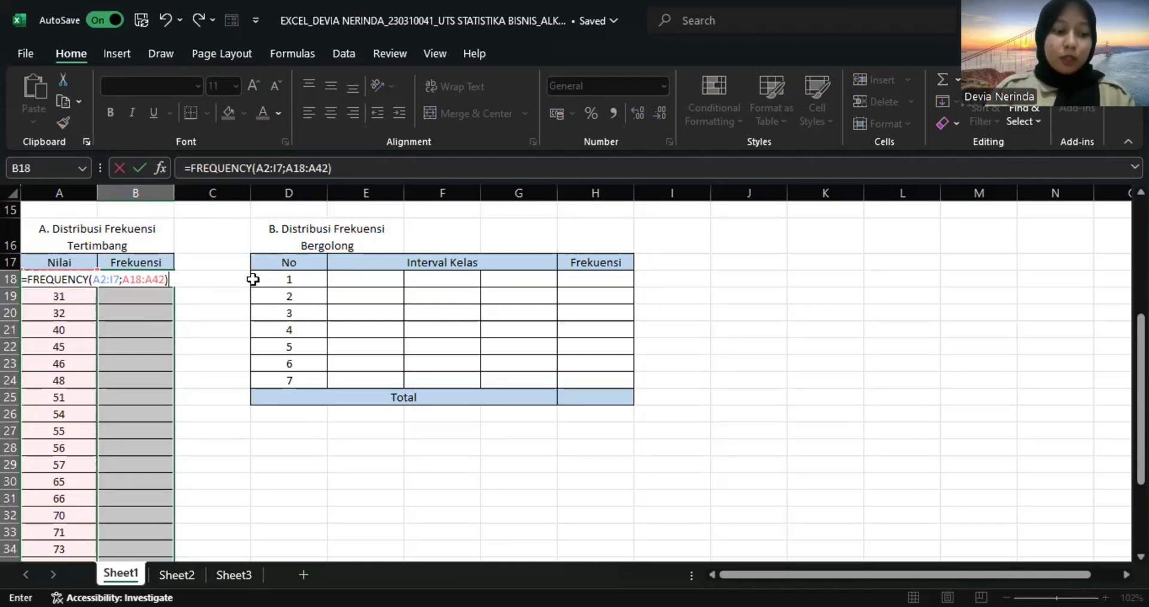
pyautogui.hotkey('ctrl', 'shift', 'Return')
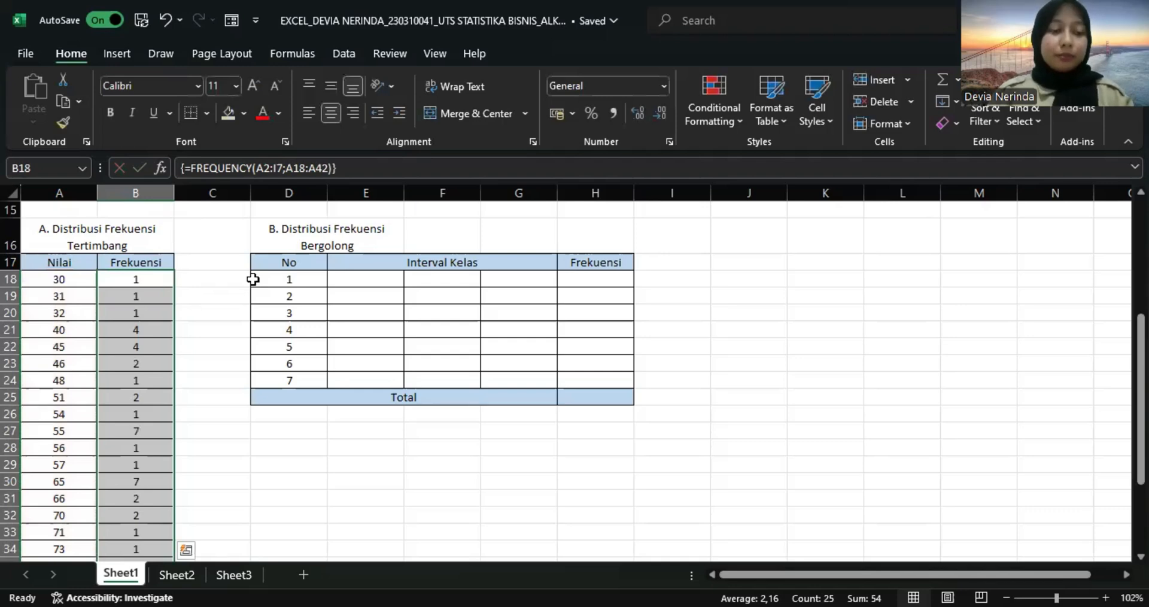
# Sum the Frekuensi column in the Total row cell B43 of the Tertimbang table with AutoSum.
pyautogui.scroll(-4, 253, 279)
pyautogui.click(142, 497)
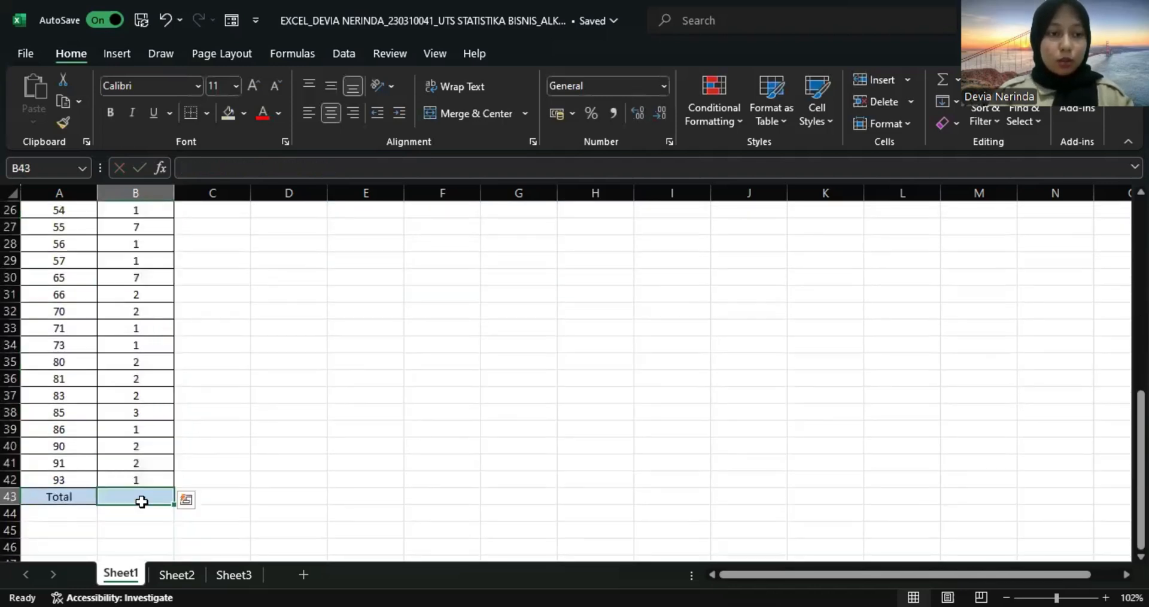
pyautogui.click(935, 75)
pyautogui.press('Return')
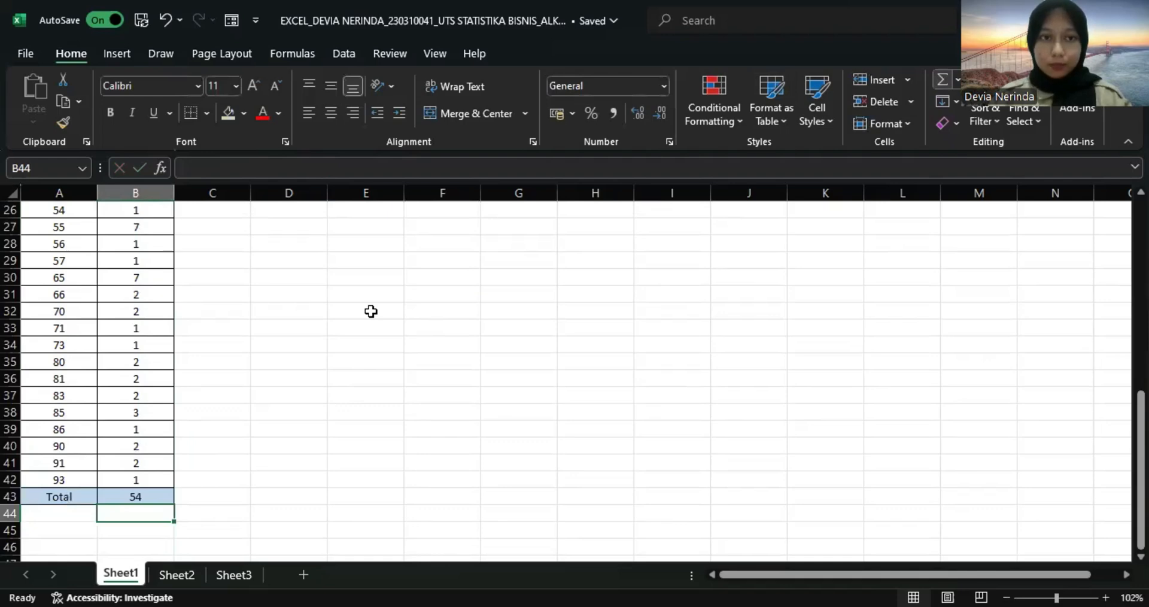
# Calculate the Min value in C10 with the MIN function over the exam scores A2:I7.
pyautogui.scroll(8, 372, 311)
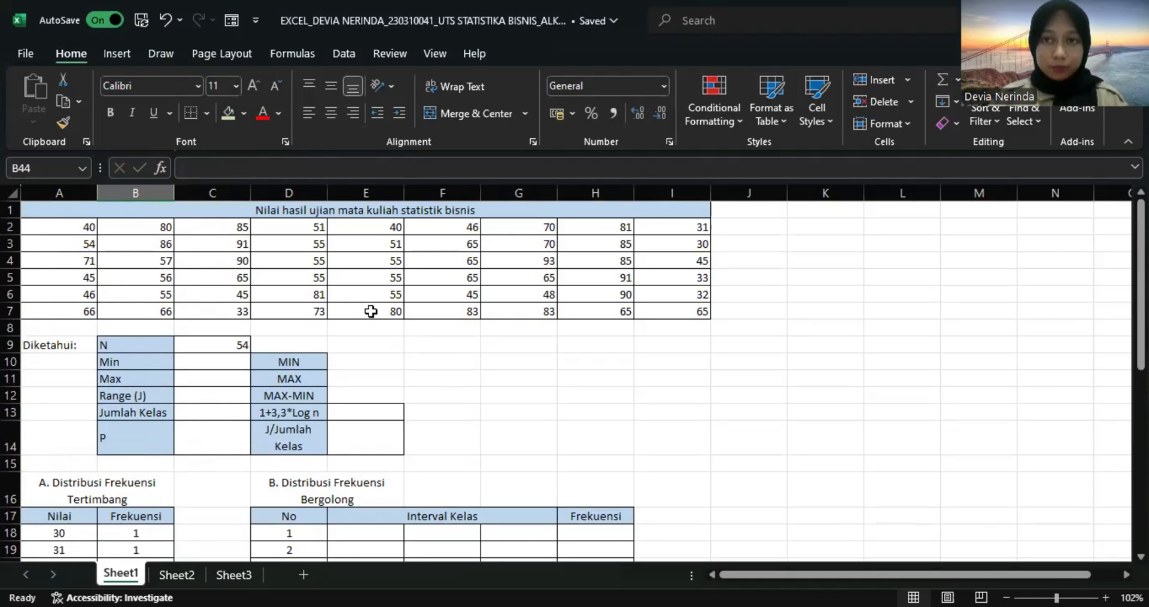
pyautogui.click(219, 360)
pyautogui.write('=')
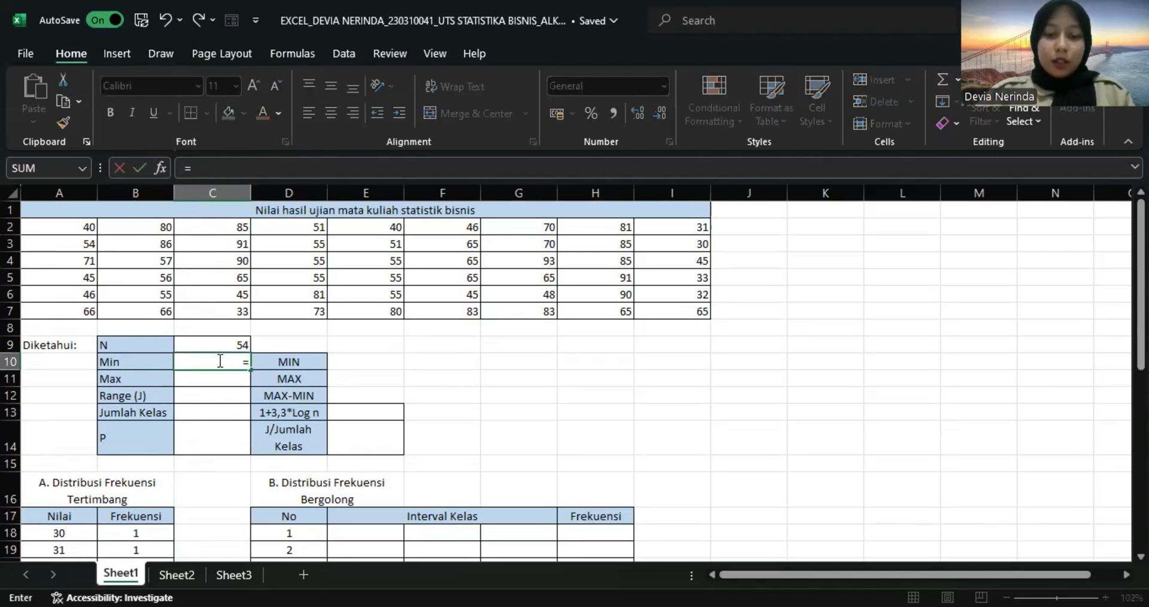
pyautogui.write('min')
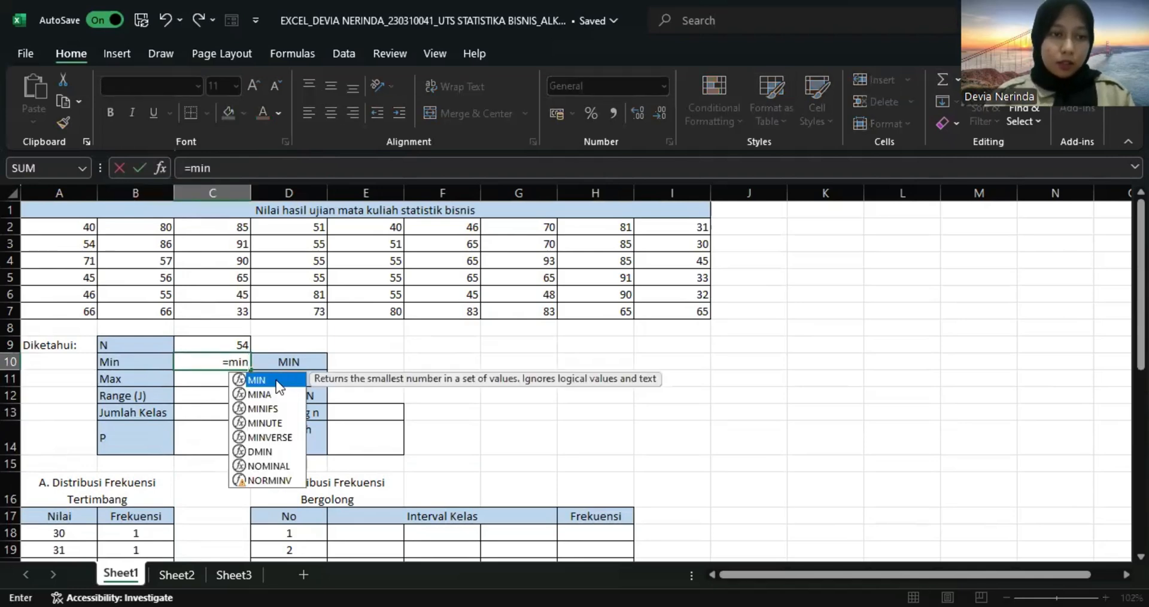
pyautogui.doubleClick(276, 382)
pyautogui.click(93, 233)
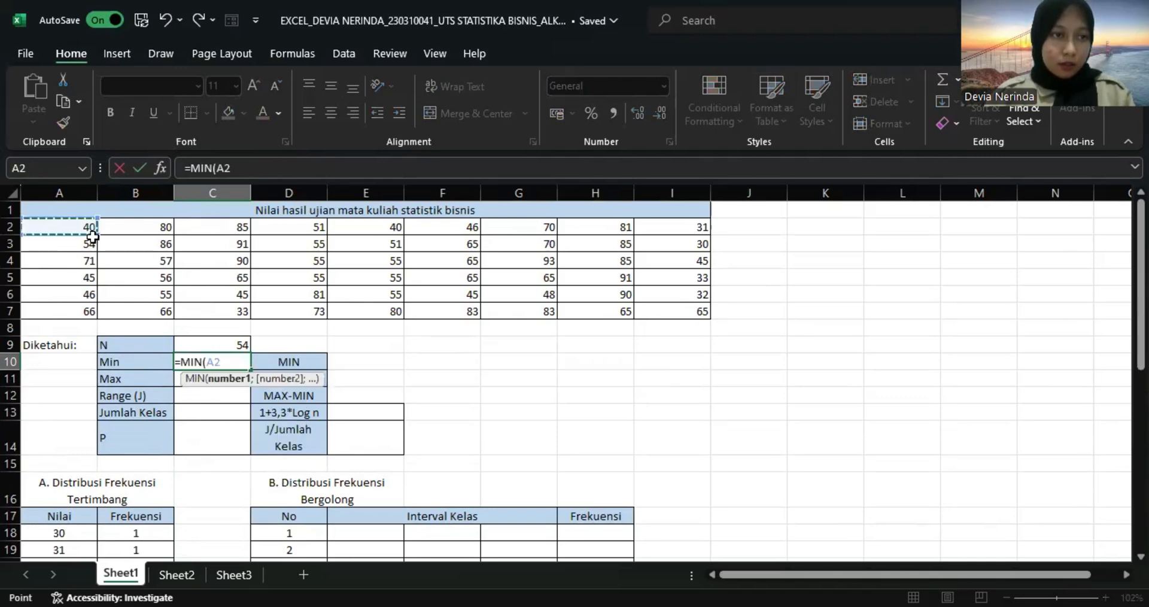
pyautogui.keyDown('shift'); pyautogui.click(682, 310); pyautogui.keyUp('shift')
pyautogui.press('Return')
# Calculate the Max value in C11 with the MAX function over the exam scores A2:I7.
pyautogui.write('=')
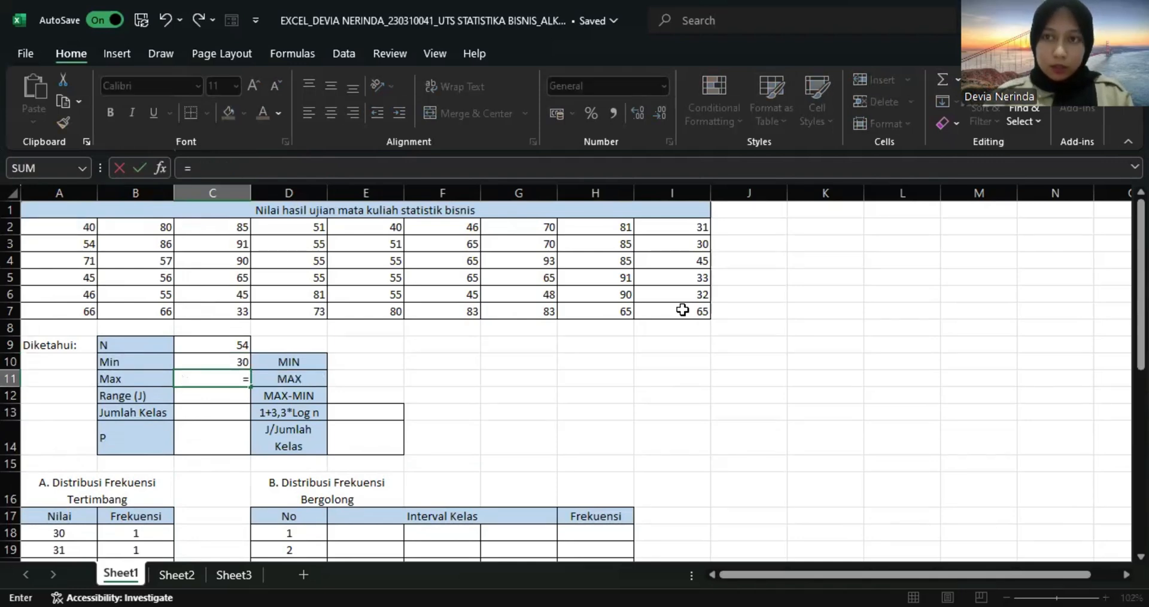
pyautogui.write('max')
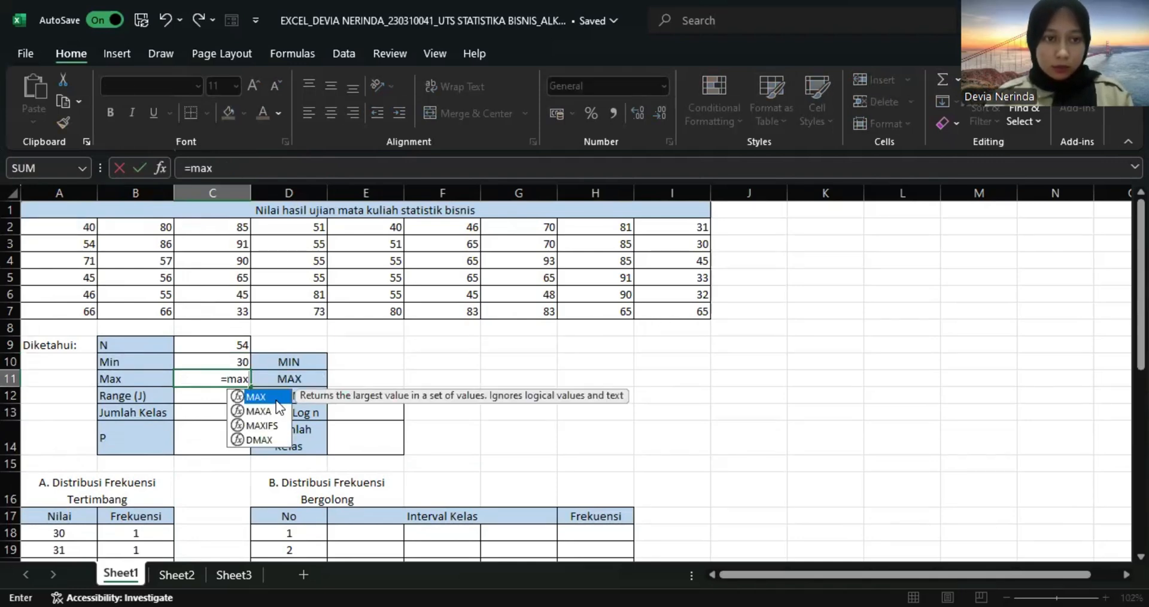
pyautogui.press('Tab')
pyautogui.click(76, 224)
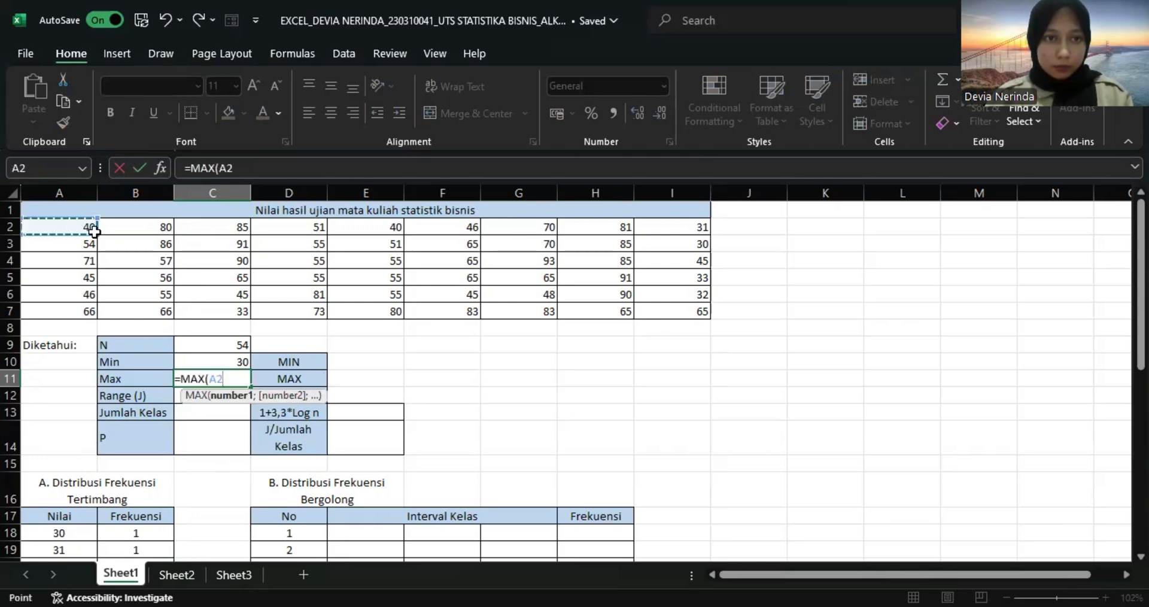
pyautogui.keyDown('shift'); pyautogui.click(642, 311); pyautogui.keyUp('shift')
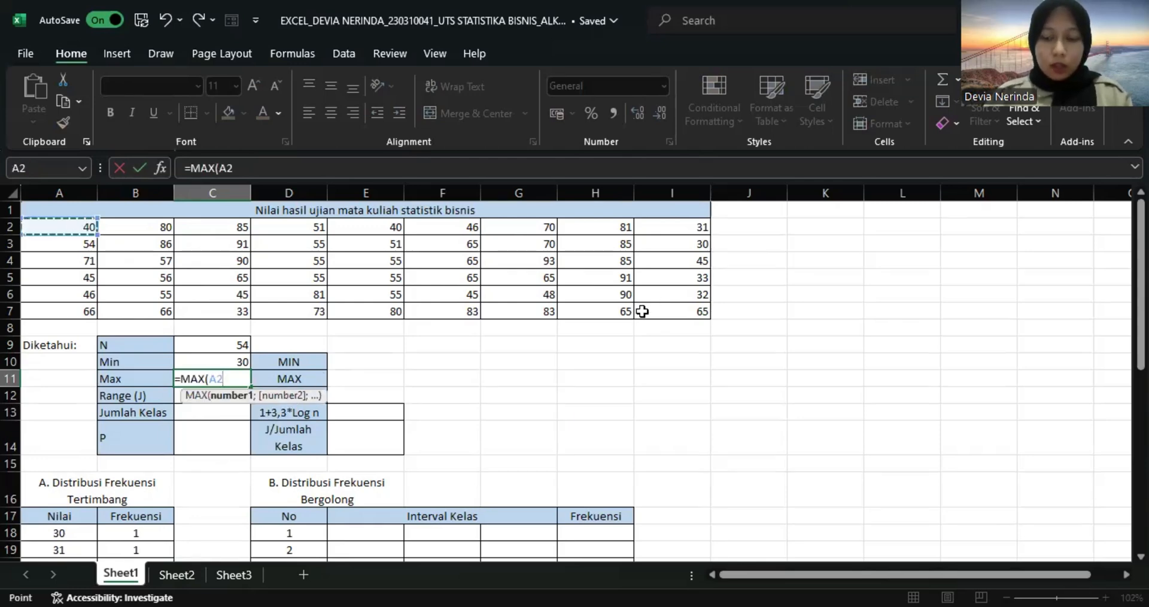
pyautogui.press('Return')
# Calculate the Range (J) in C12 as Max minus Min with the formula =C11-C10.
pyautogui.write('=')
pyautogui.press('Up')
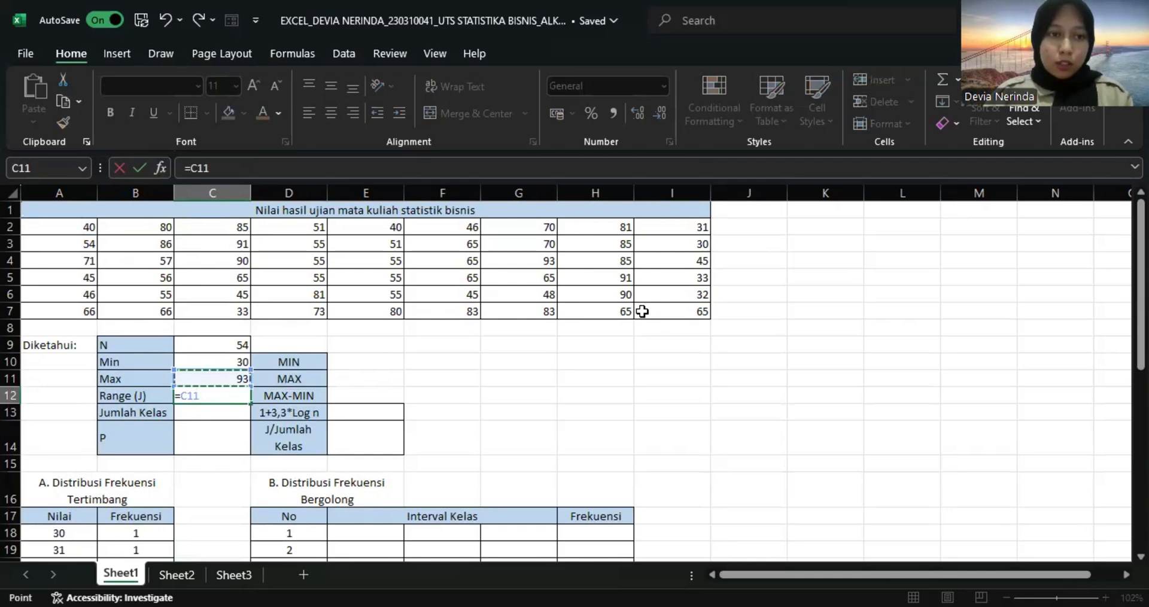
pyautogui.write('-')
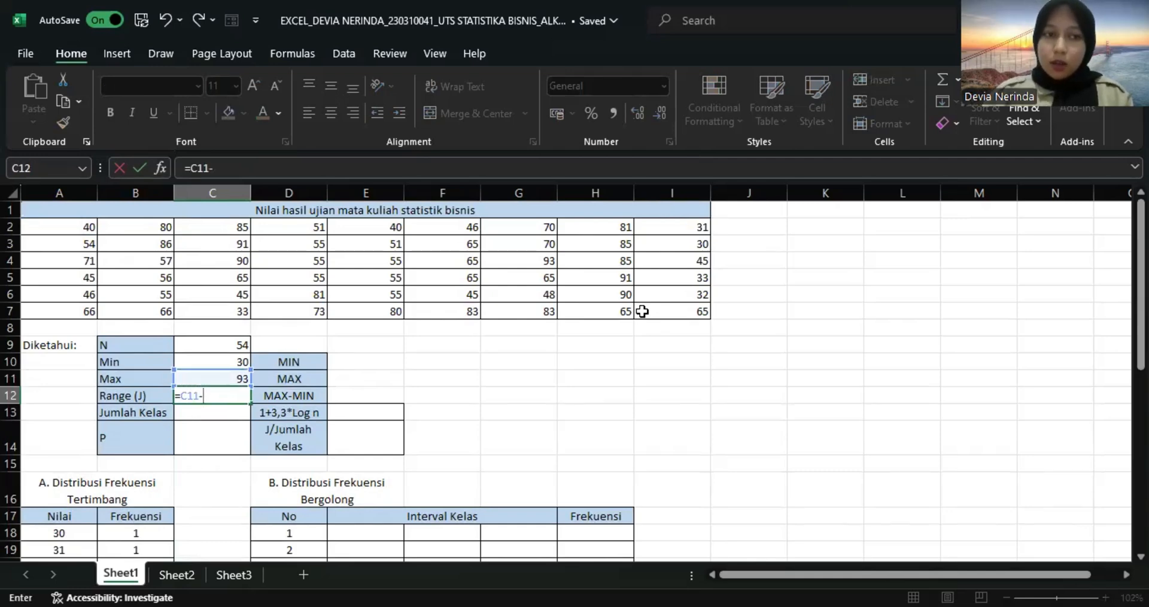
pyautogui.press('Up')
pyautogui.press('Up')
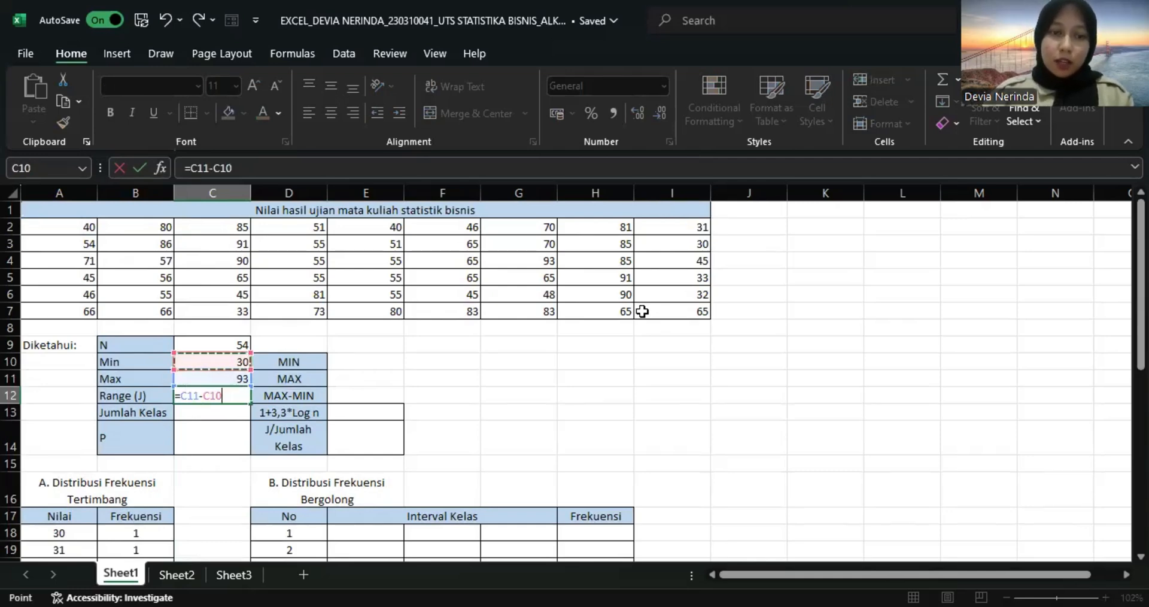
pyautogui.press('Return')
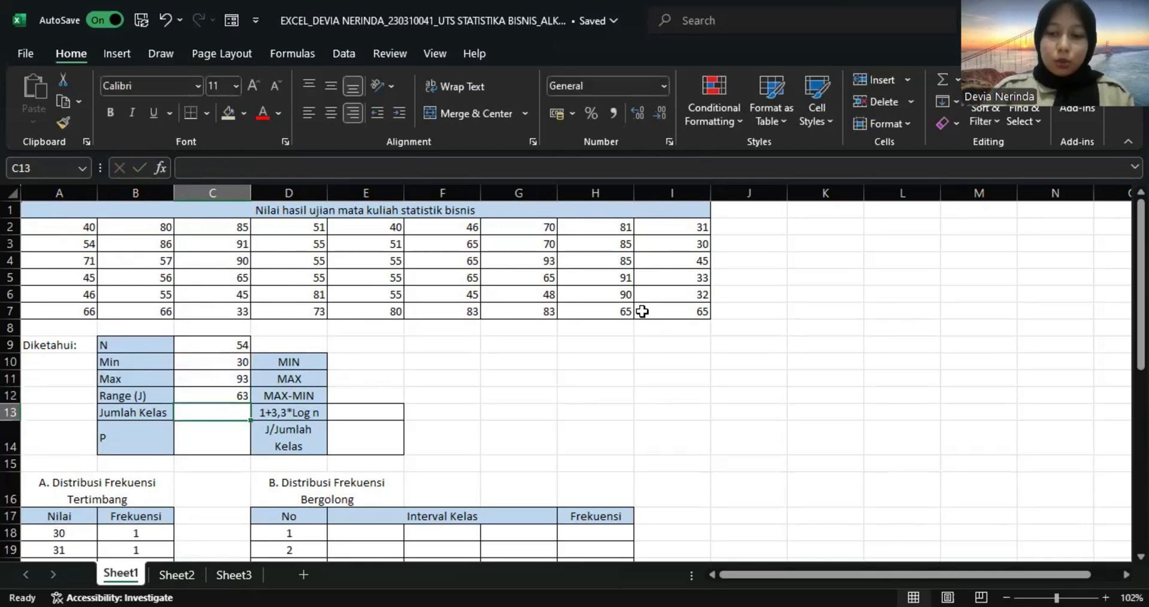
# Calculate Jumlah Kelas in C13 from N with the formula =1+3,3*LOG(C9).
pyautogui.write('=')
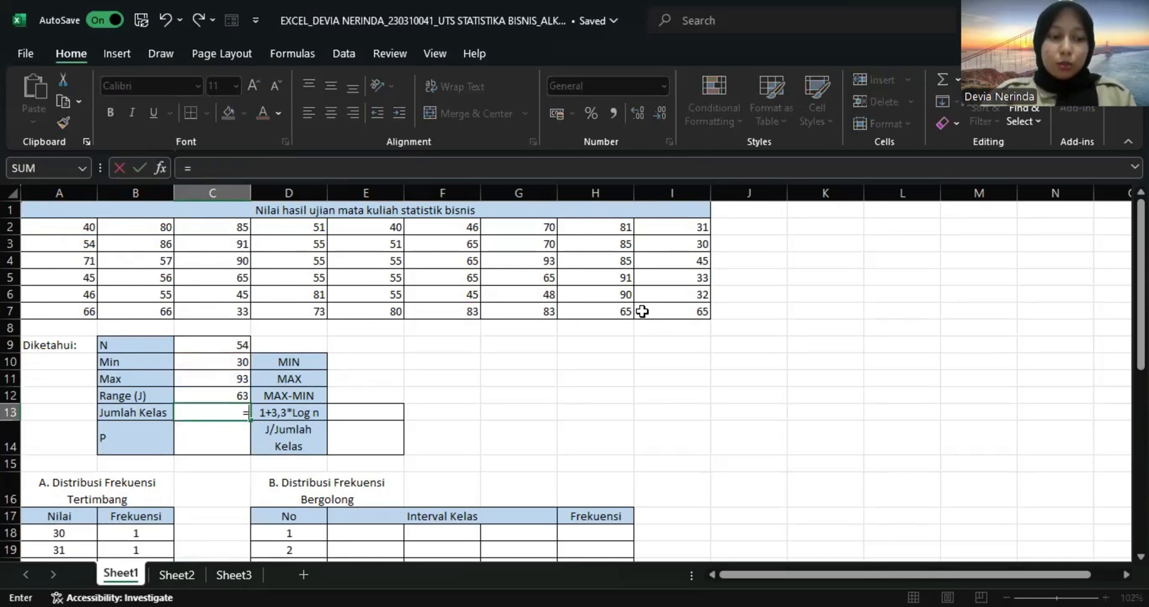
pyautogui.write('1')
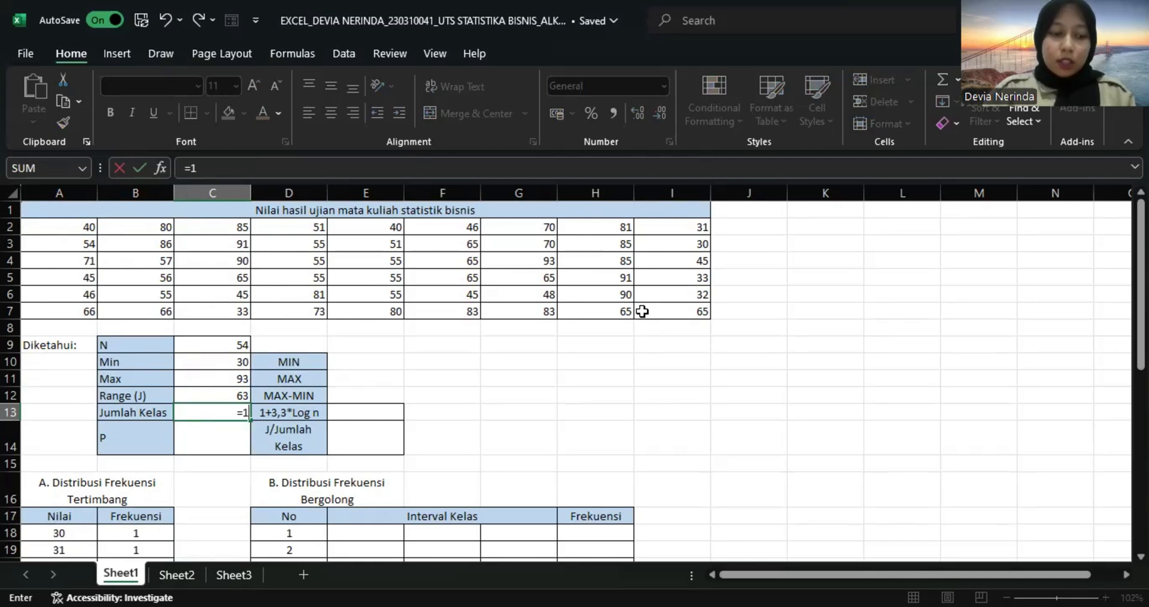
pyautogui.write('+3,')
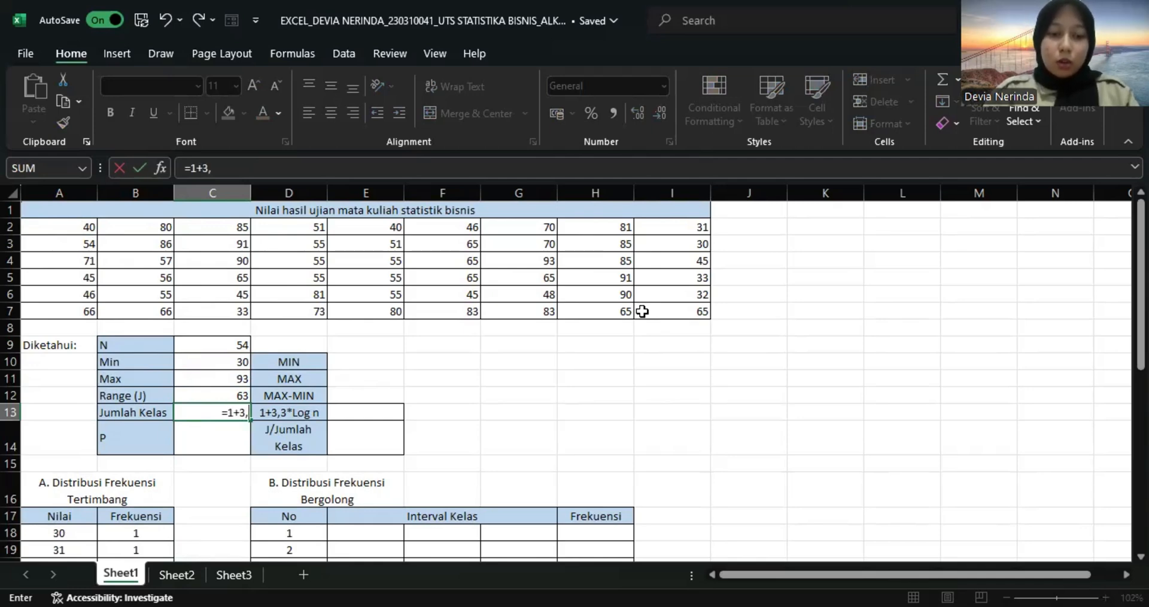
pyautogui.write('3*')
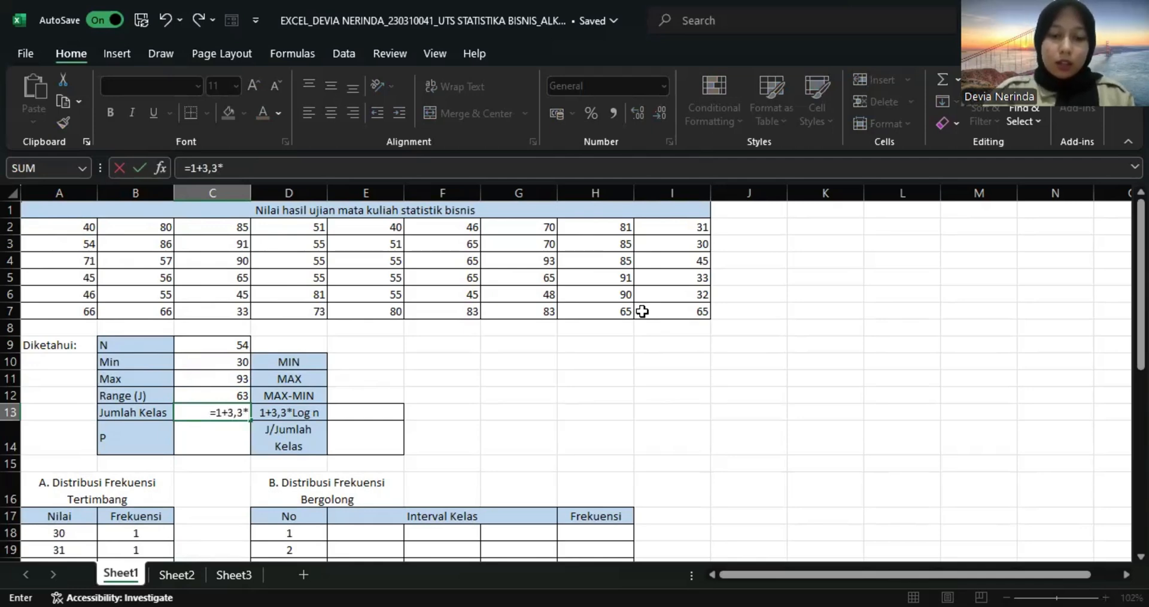
pyautogui.write('log')
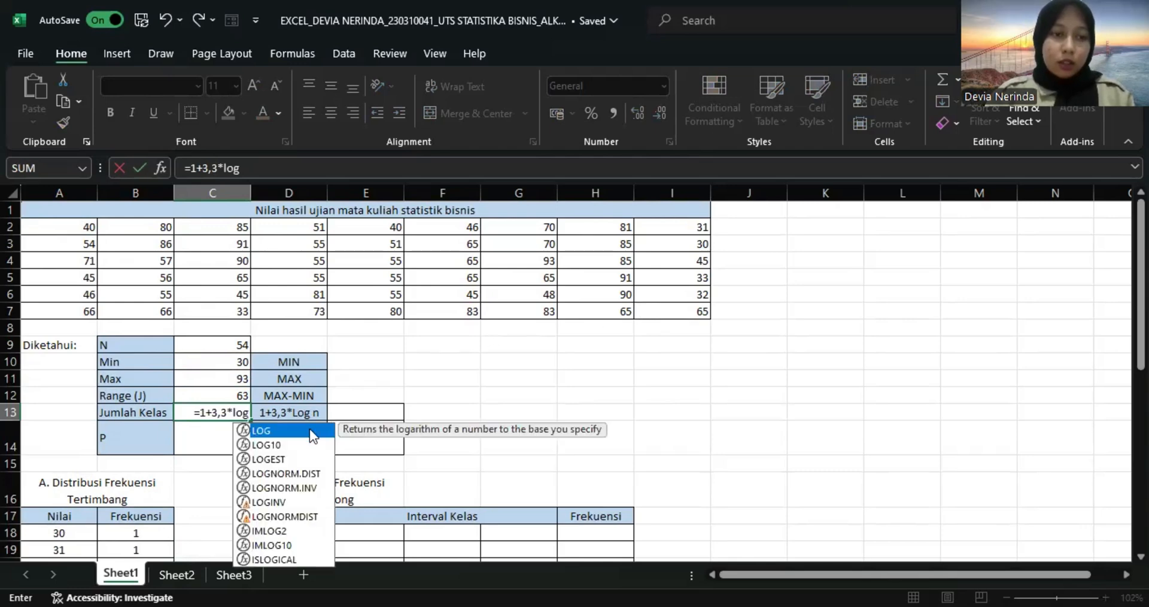
pyautogui.press('Tab')
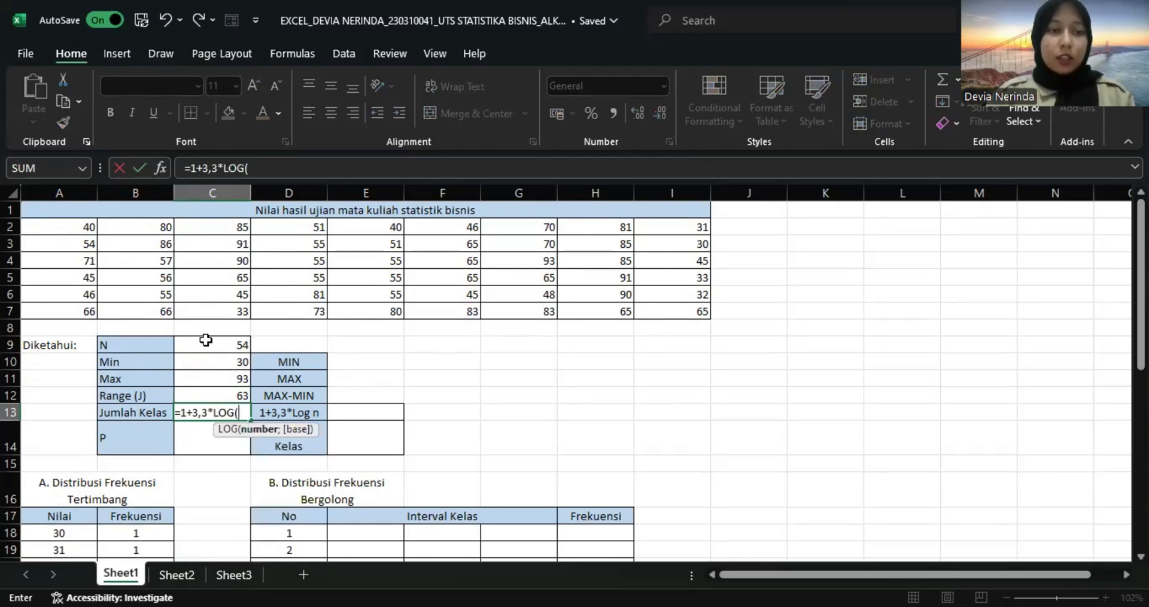
pyautogui.click(234, 344)
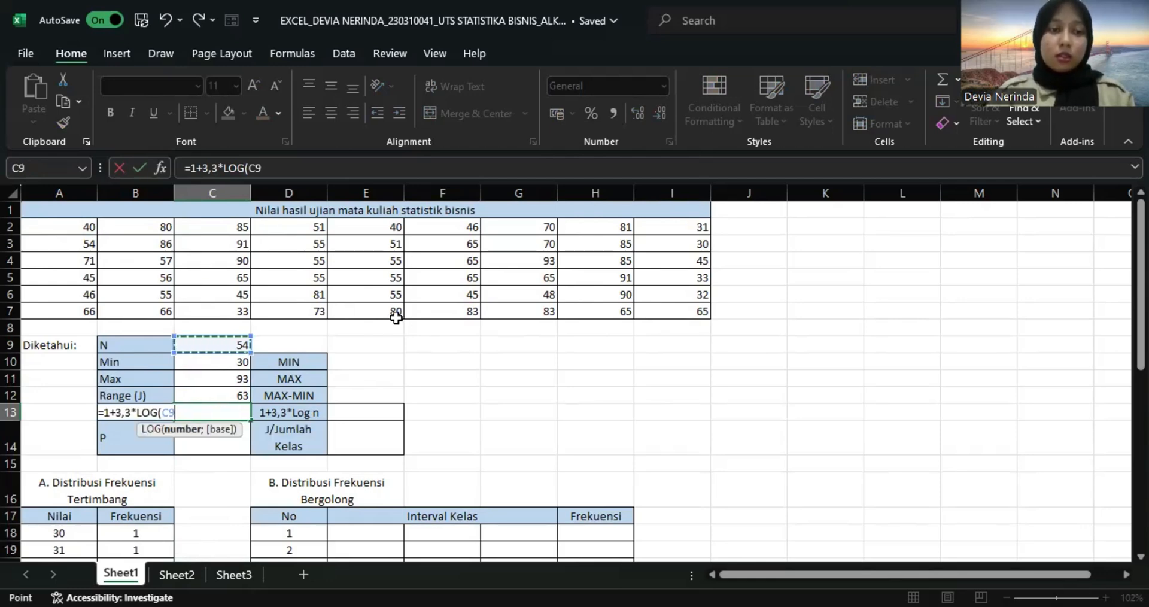
pyautogui.press('Return')
pyautogui.click(539, 375)
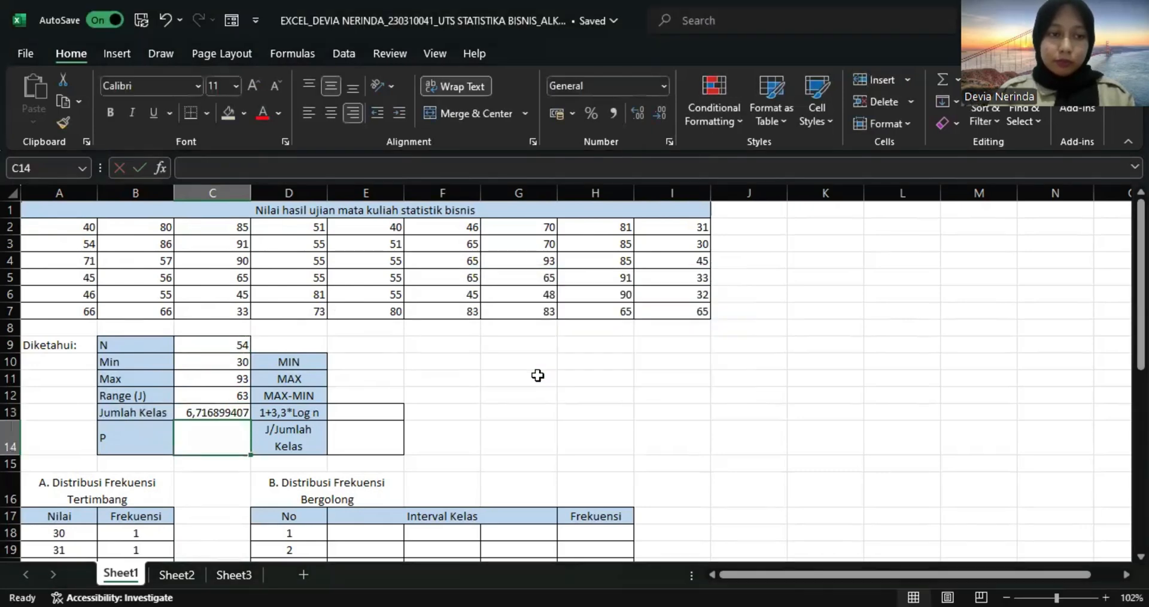
# Calculate P in C14 as Range divided by Jumlah Kelas with the formula =C12/C13.
pyautogui.write('=')
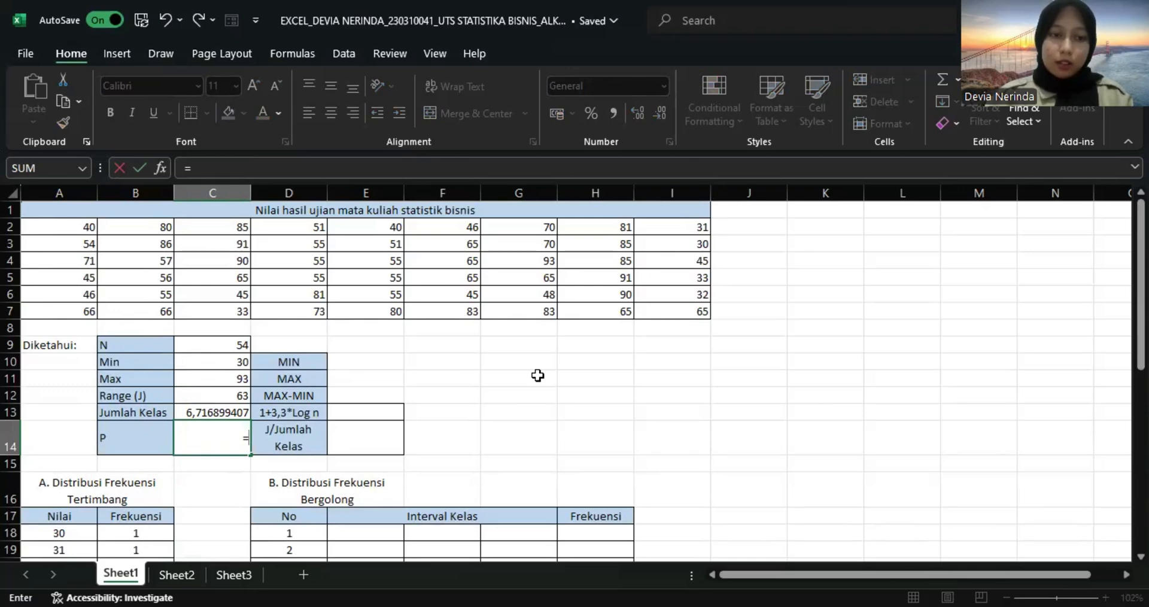
pyautogui.press('Up')
pyautogui.press('Up')
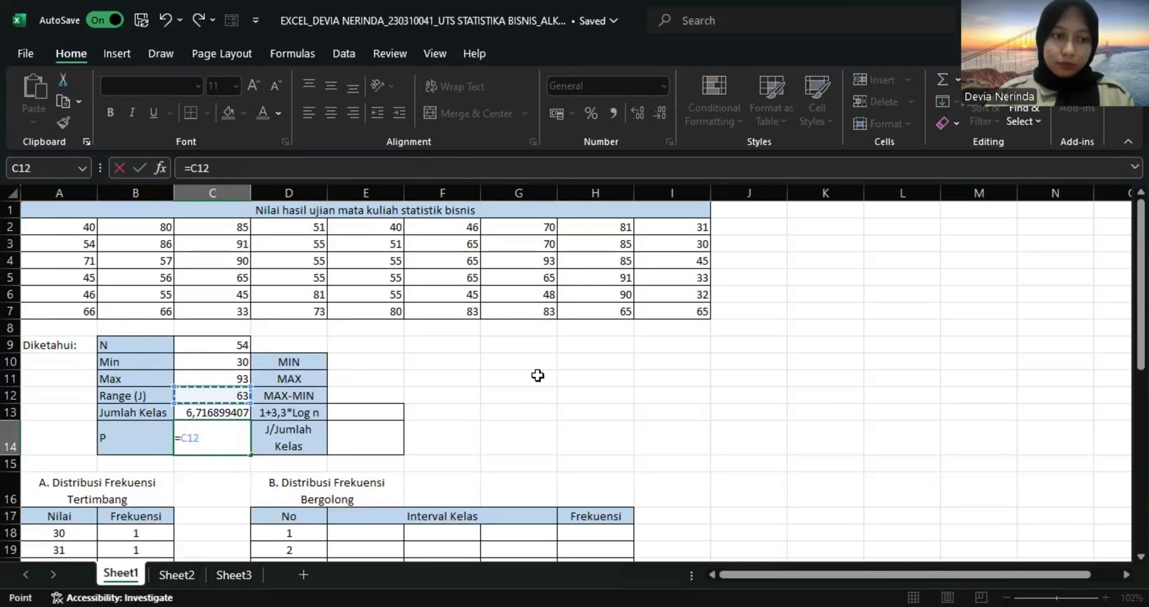
pyautogui.write('/')
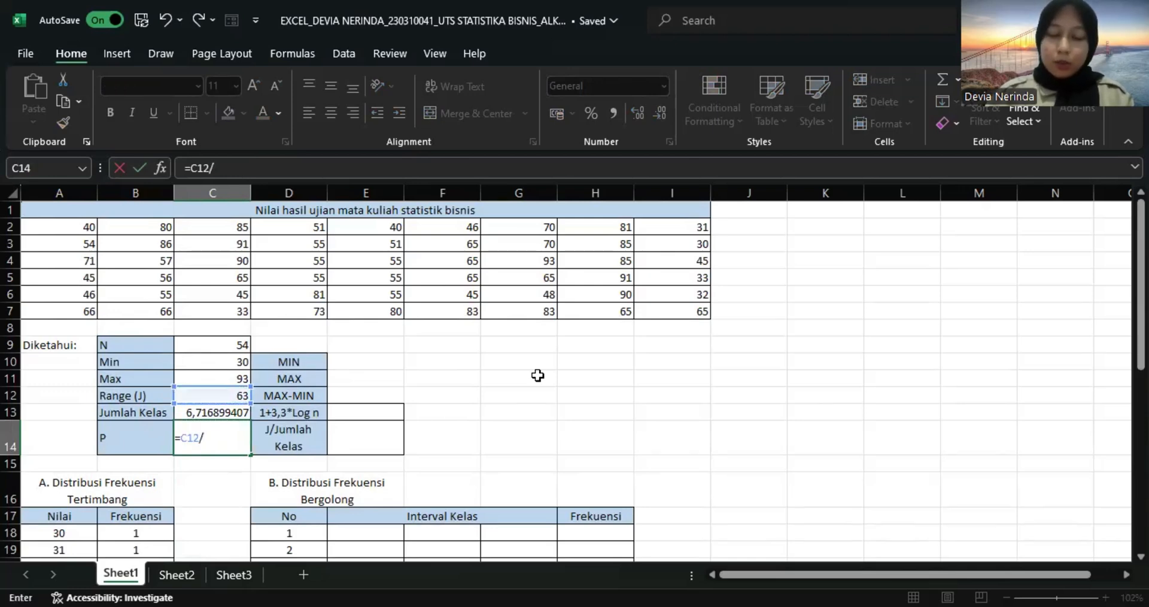
pyautogui.press('Up')
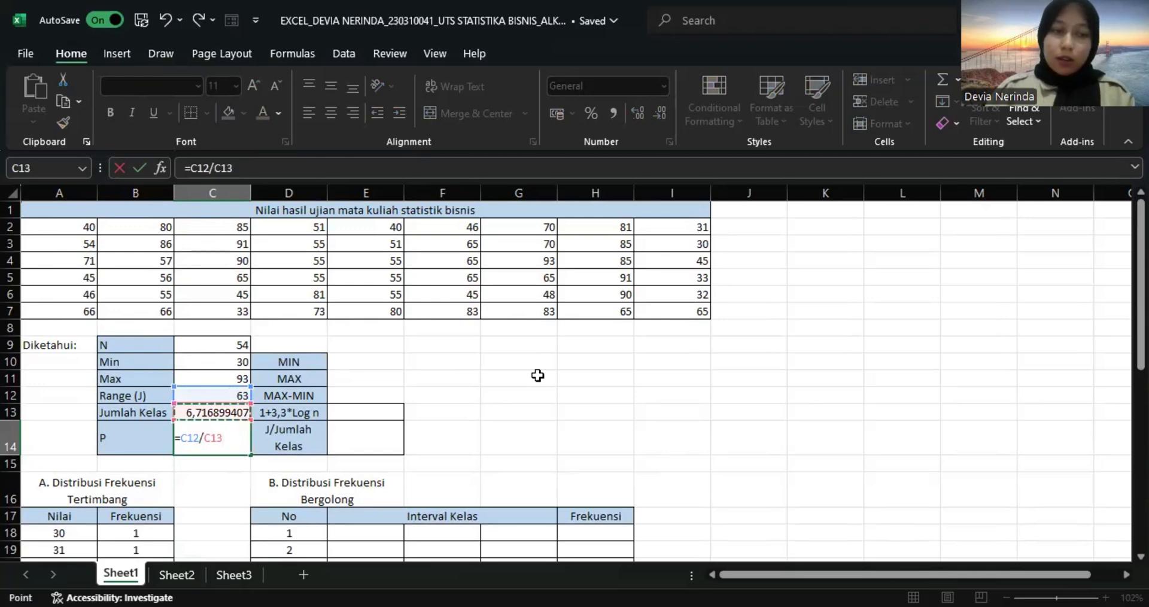
pyautogui.press('Return')
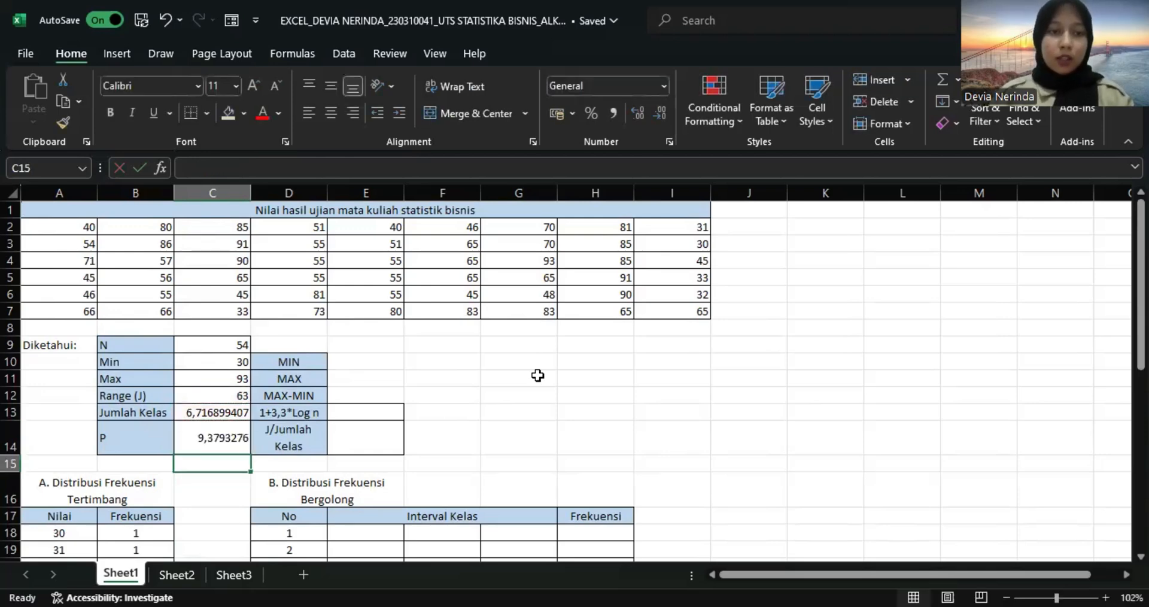
# Round Jumlah Kelas up to a whole number in E13 with the formula =ROUNDUP(C13;0).
pyautogui.click(378, 415)
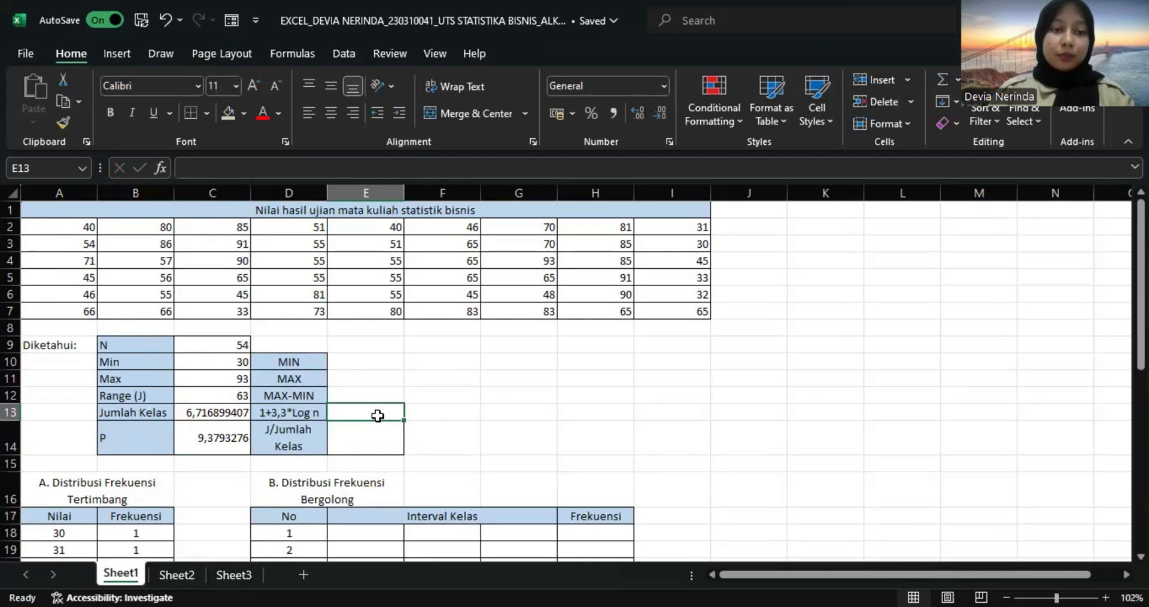
pyautogui.write('=')
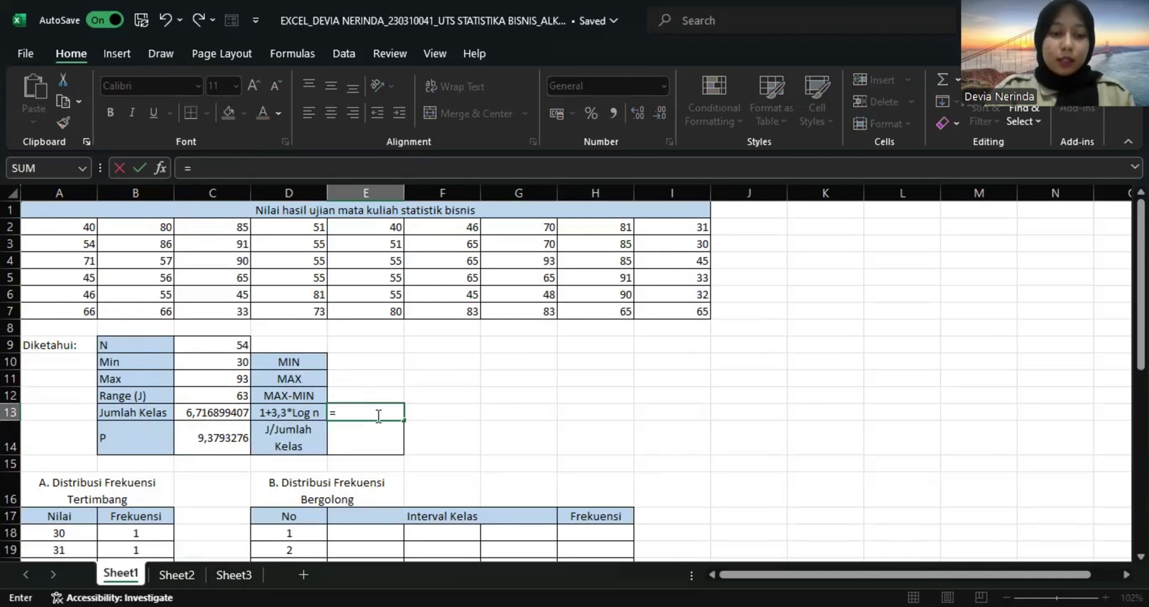
pyautogui.write('r')
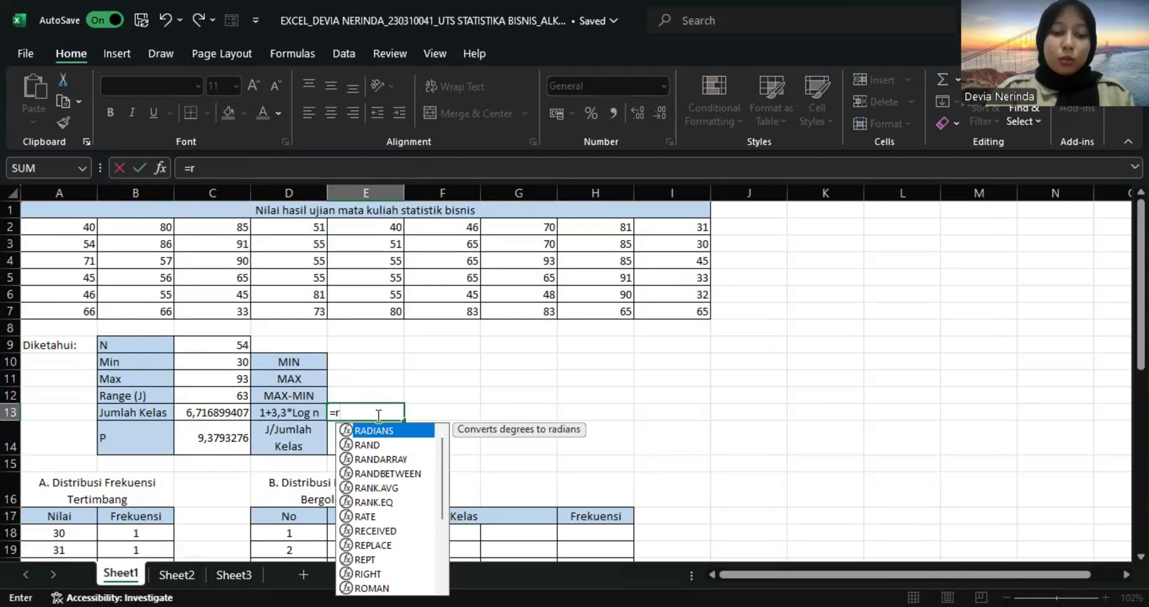
pyautogui.write('ound')
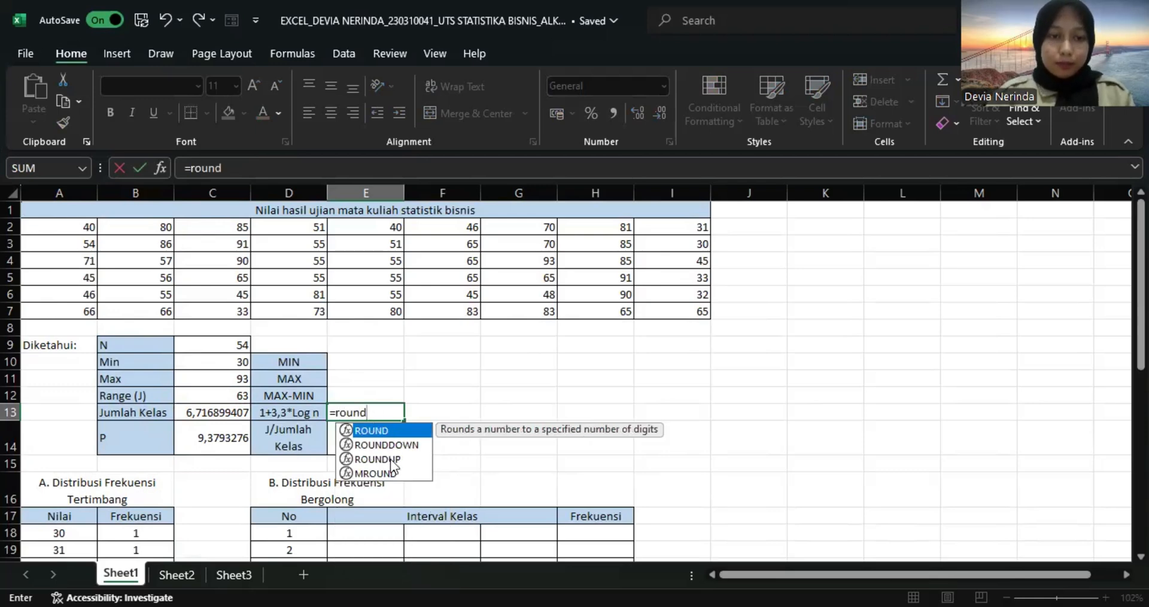
pyautogui.doubleClick(390, 459)
pyautogui.click(233, 413)
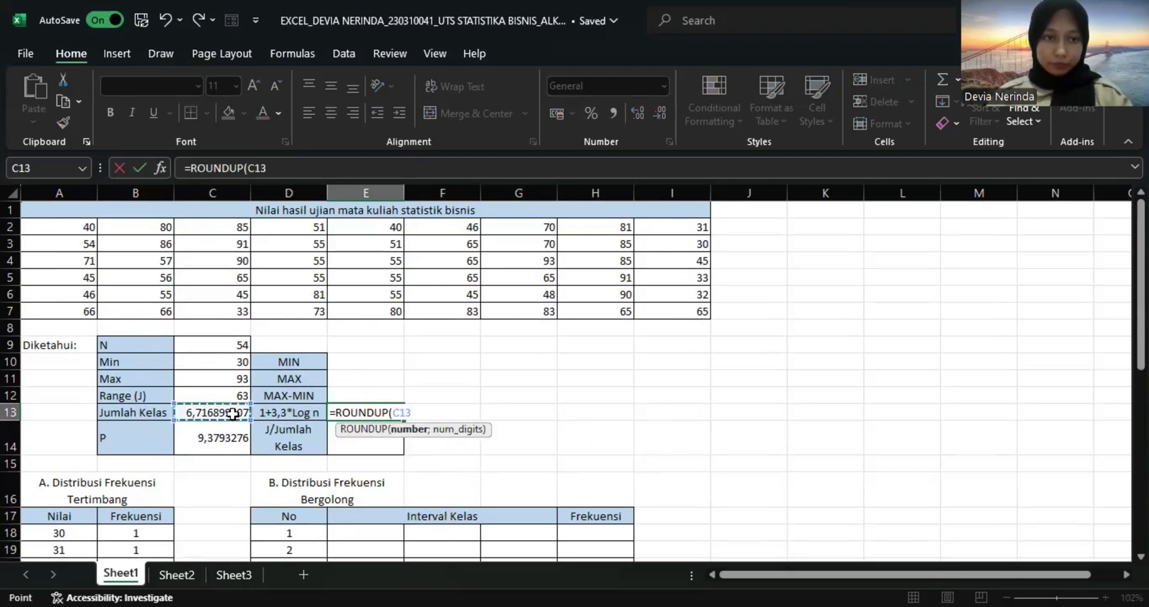
pyautogui.write(';0')
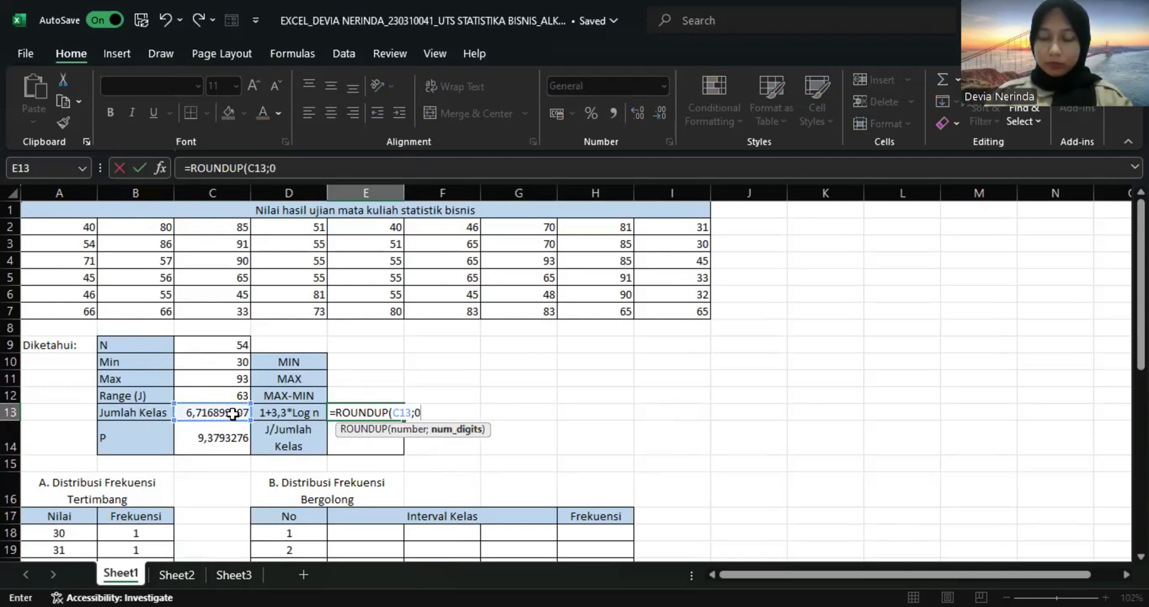
pyautogui.write(')')
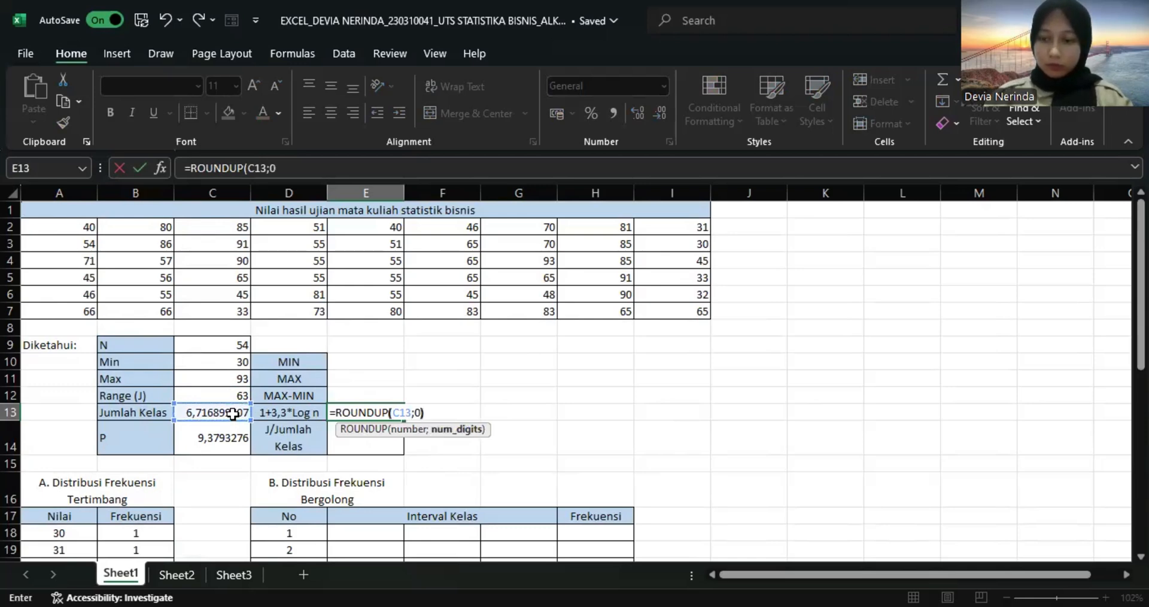
pyautogui.press('Return')
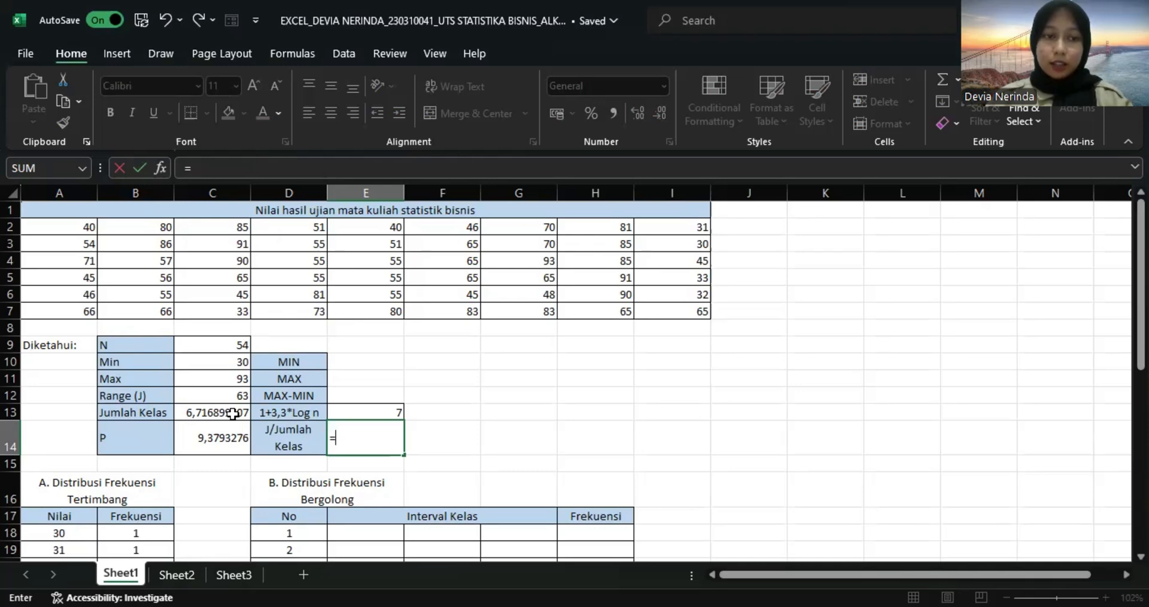
pyautogui.press('Left')
pyautogui.press('Left')
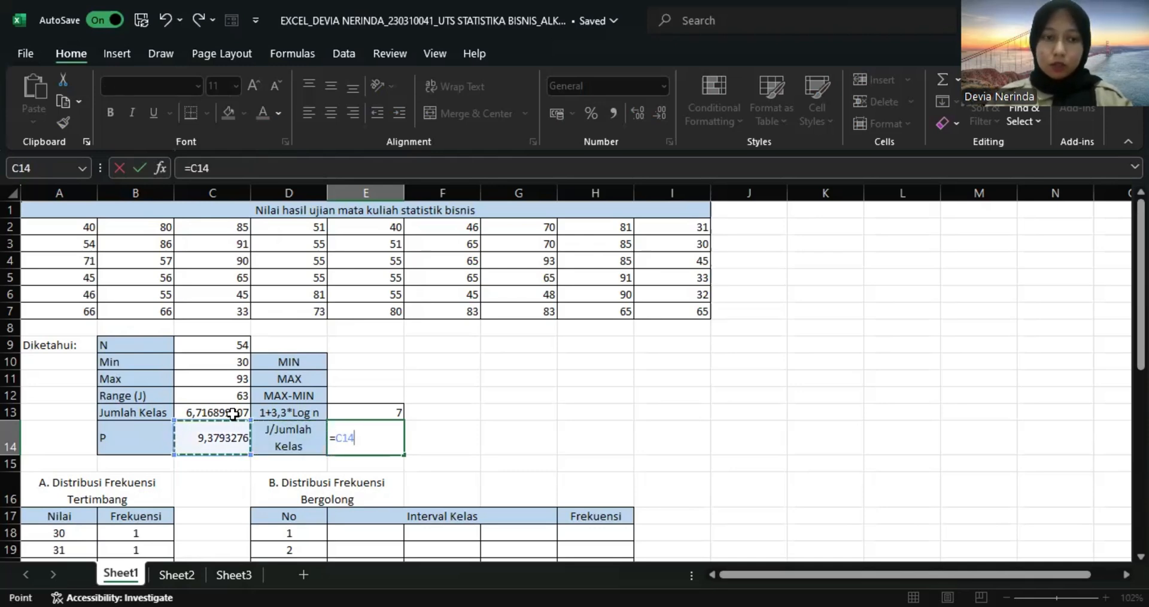
pyautogui.click(237, 173)
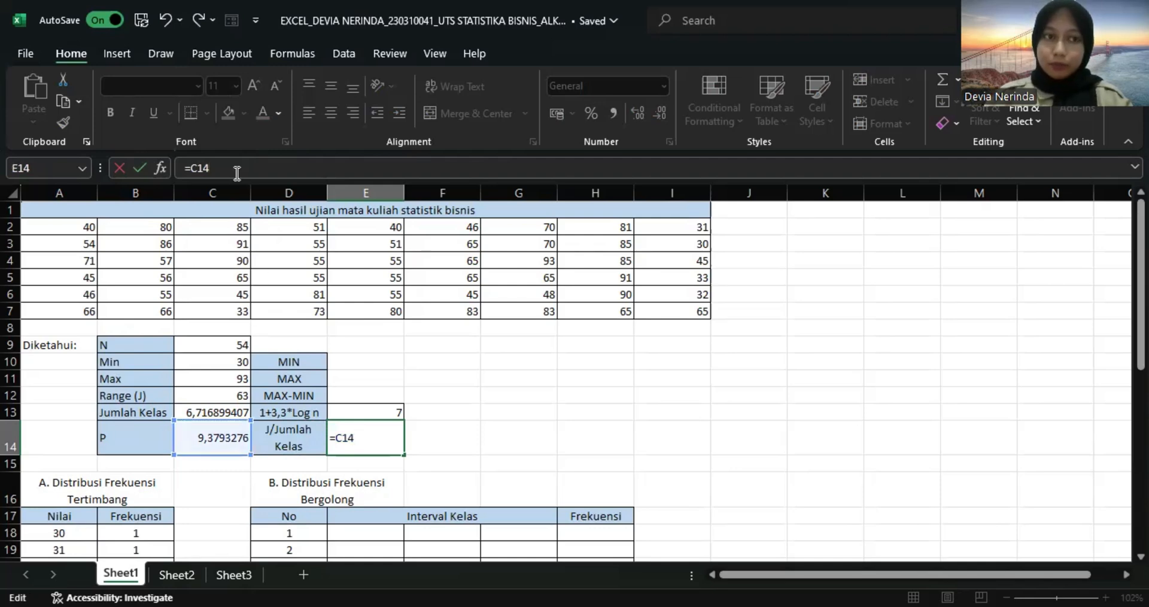
pyautogui.press('BackSpace')
pyautogui.press('BackSpace')
pyautogui.press('BackSpace')
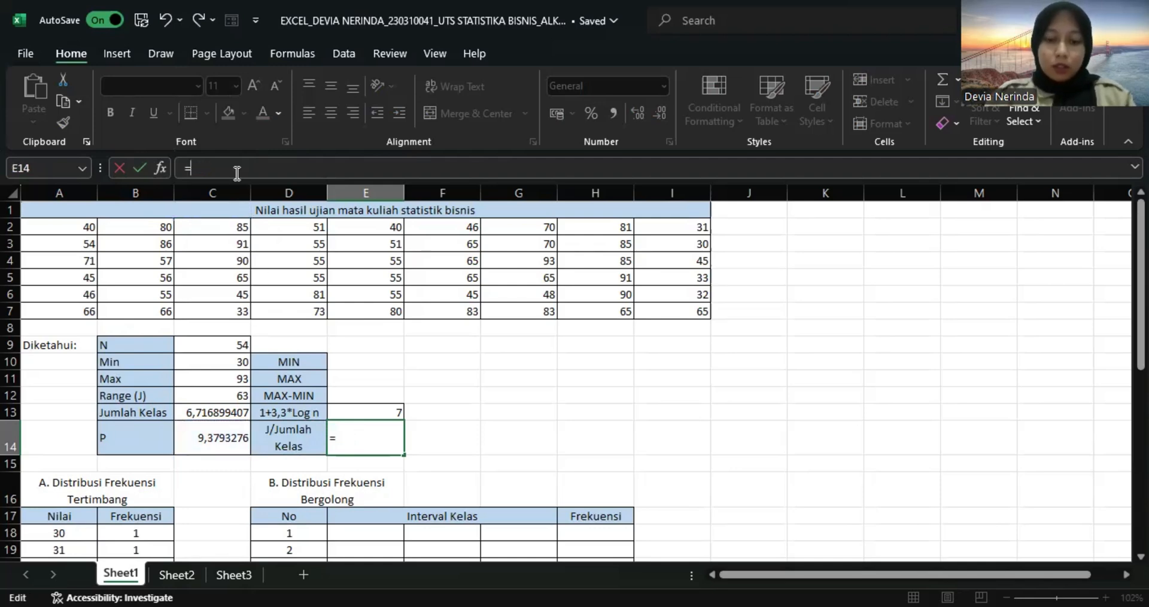
# Round P up to a whole number in E14 with the formula =ROUNDUP(C14;0).
pyautogui.write('roun')
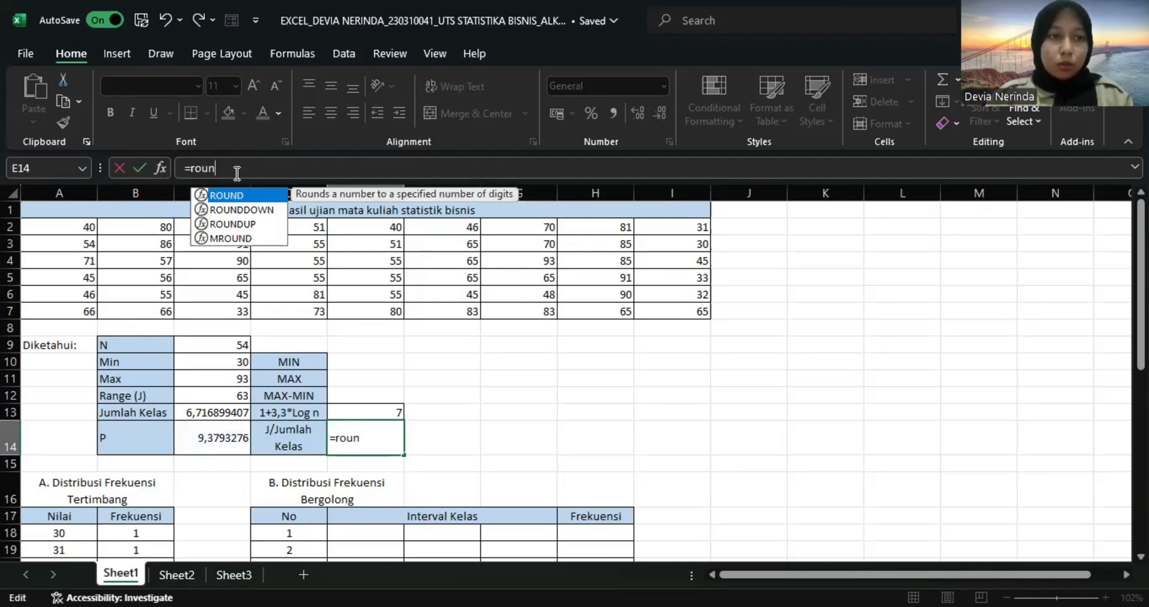
pyautogui.click(250, 225)
pyautogui.doubleClick(250, 225)
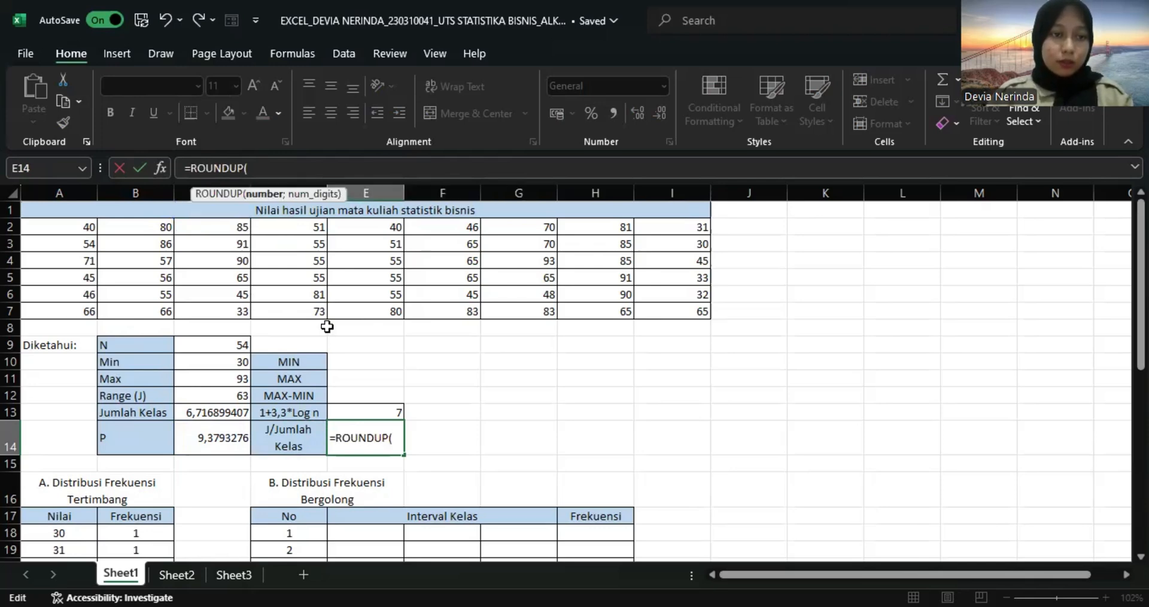
pyautogui.click(228, 442)
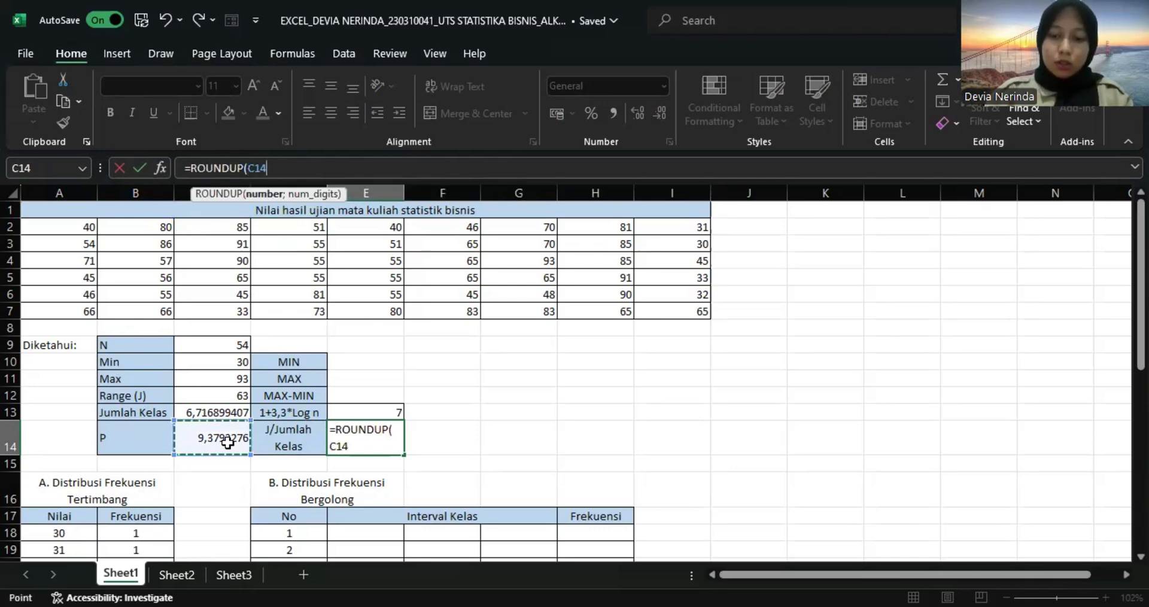
pyautogui.write(';0')
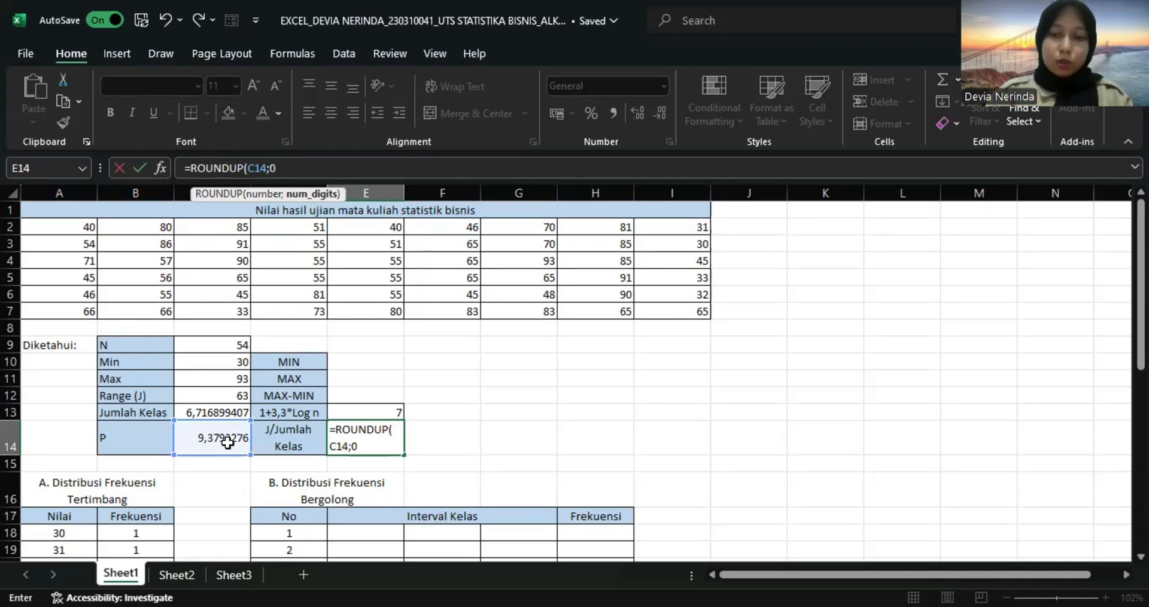
pyautogui.press('Return')
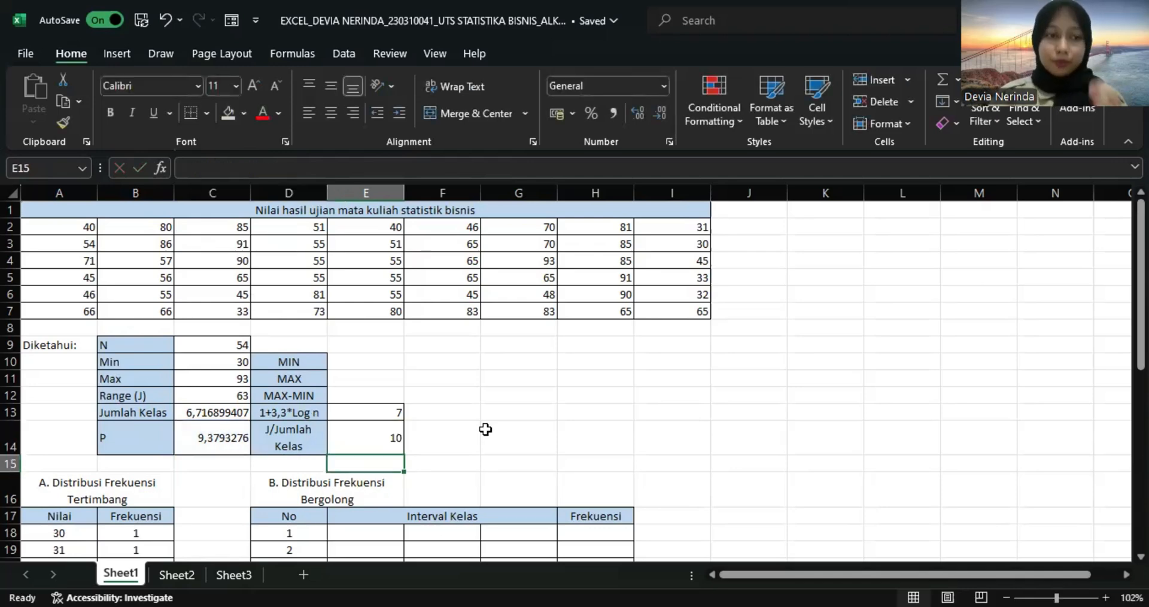
# Set the first class's lower limit in E18 of the Bergolong table to the Min value with =C10.
pyautogui.scroll(-3, 485, 429)
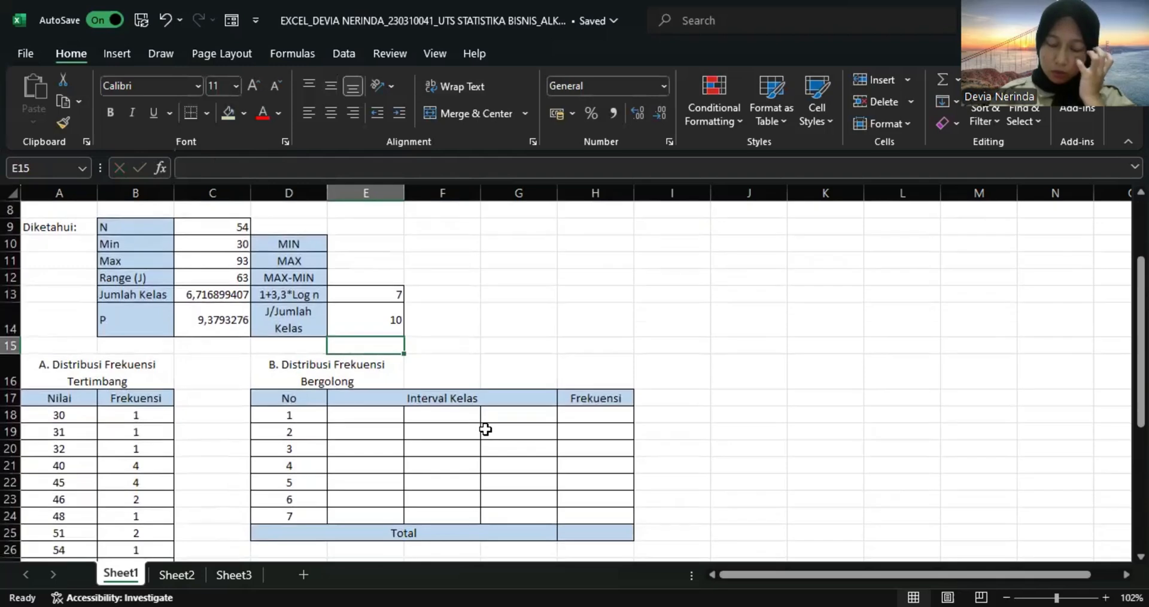
pyautogui.doubleClick(382, 415)
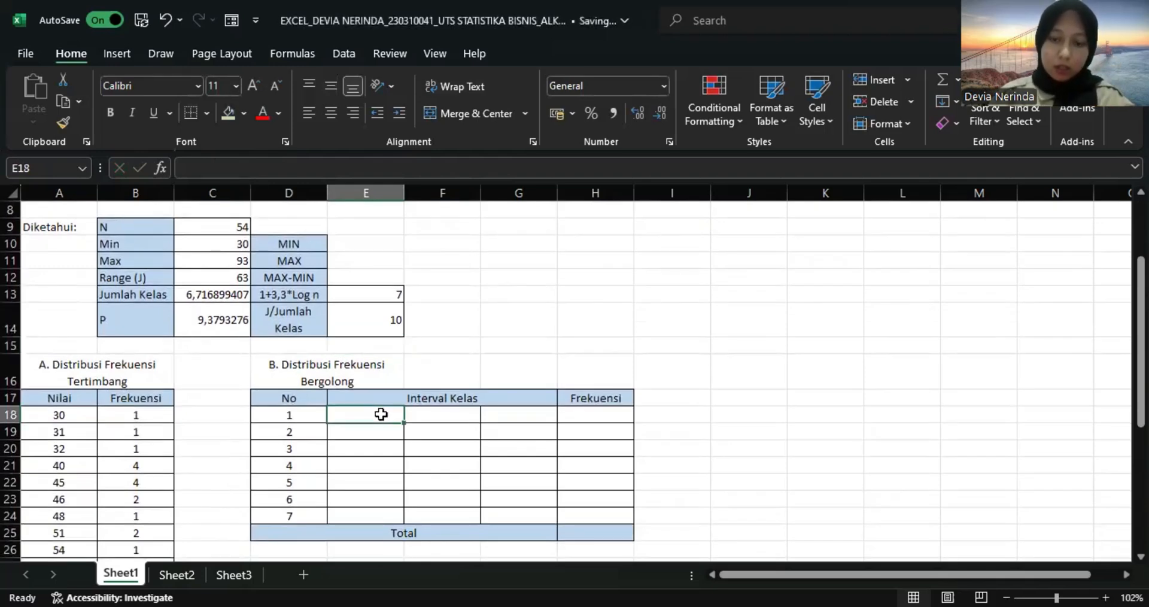
pyautogui.write('=')
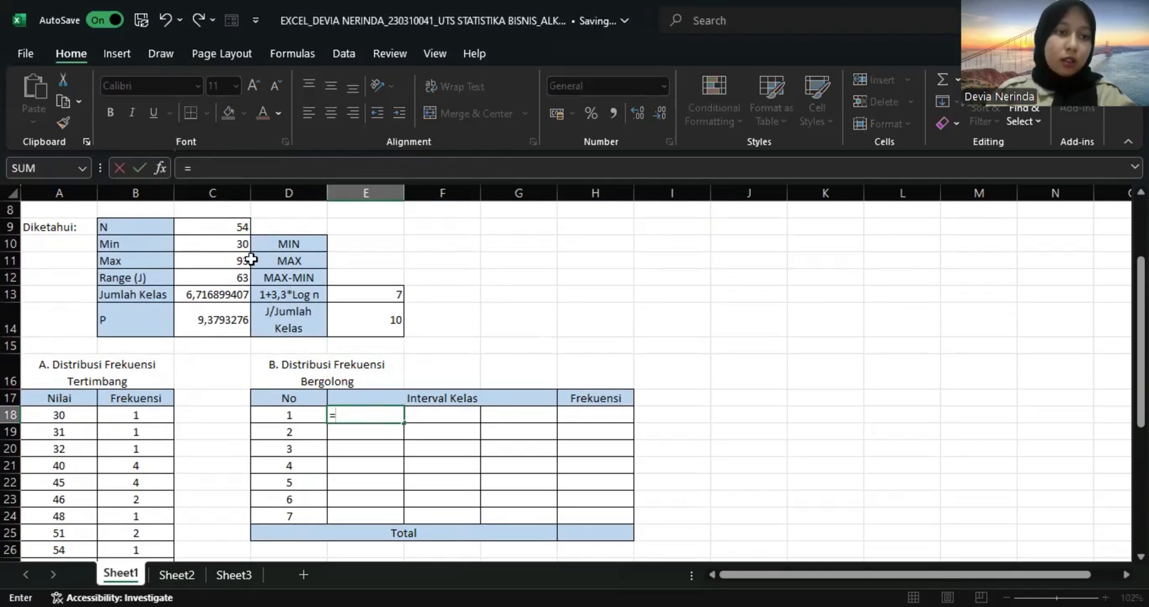
pyautogui.click(239, 245)
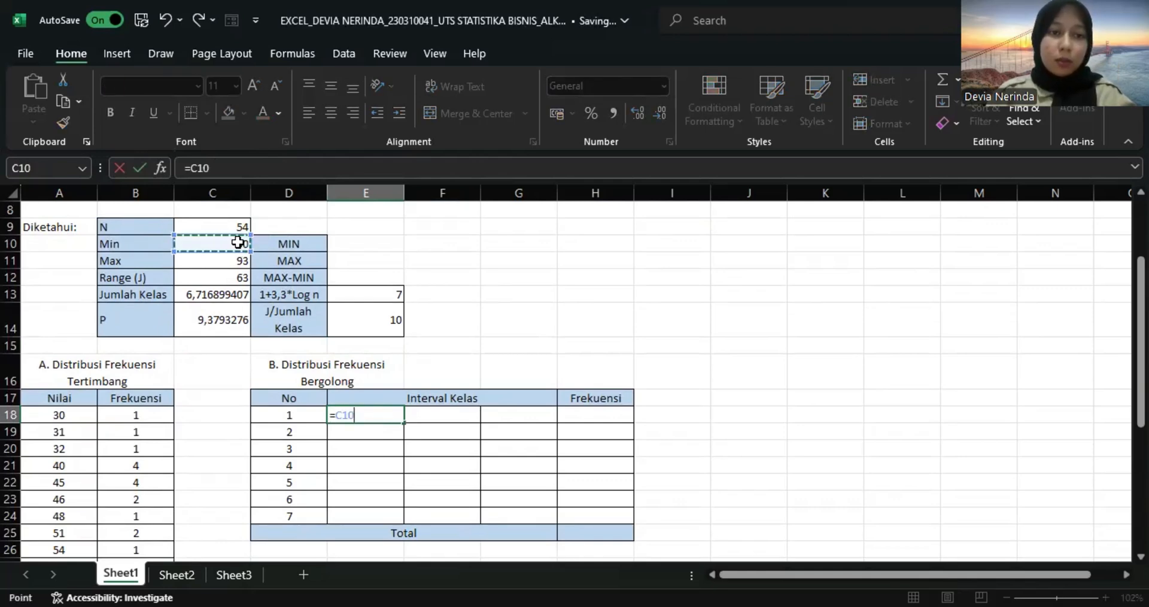
pyautogui.press('Return')
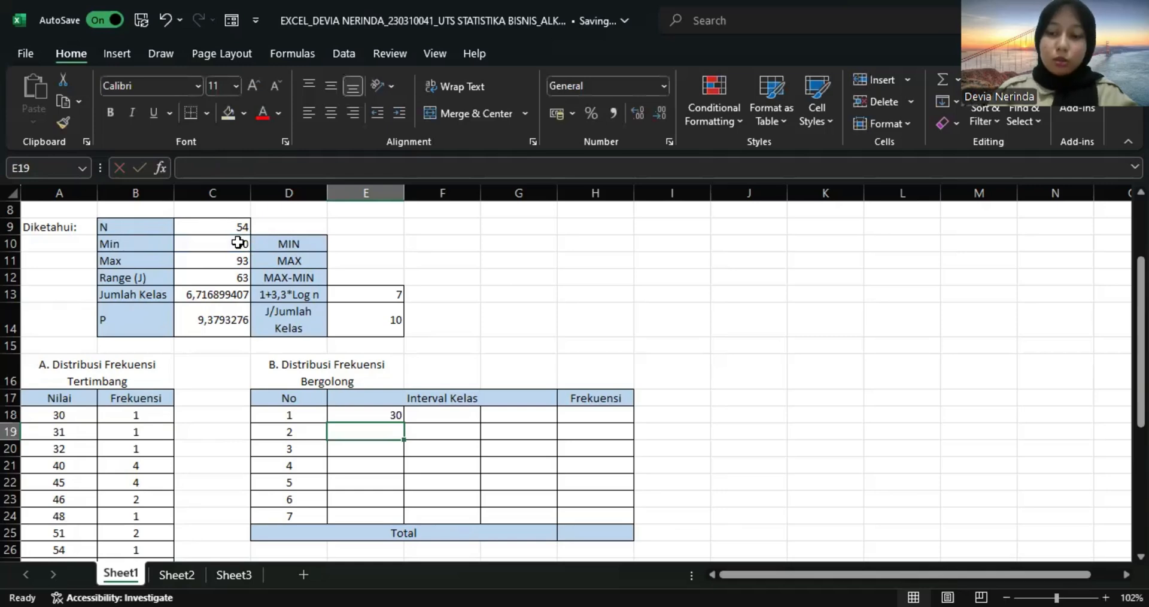
# Calculate the first class's upper limit in F18 with =E18+$E$14-1 and fill the formula down to F24.
pyautogui.press('Right')
pyautogui.press('Up')
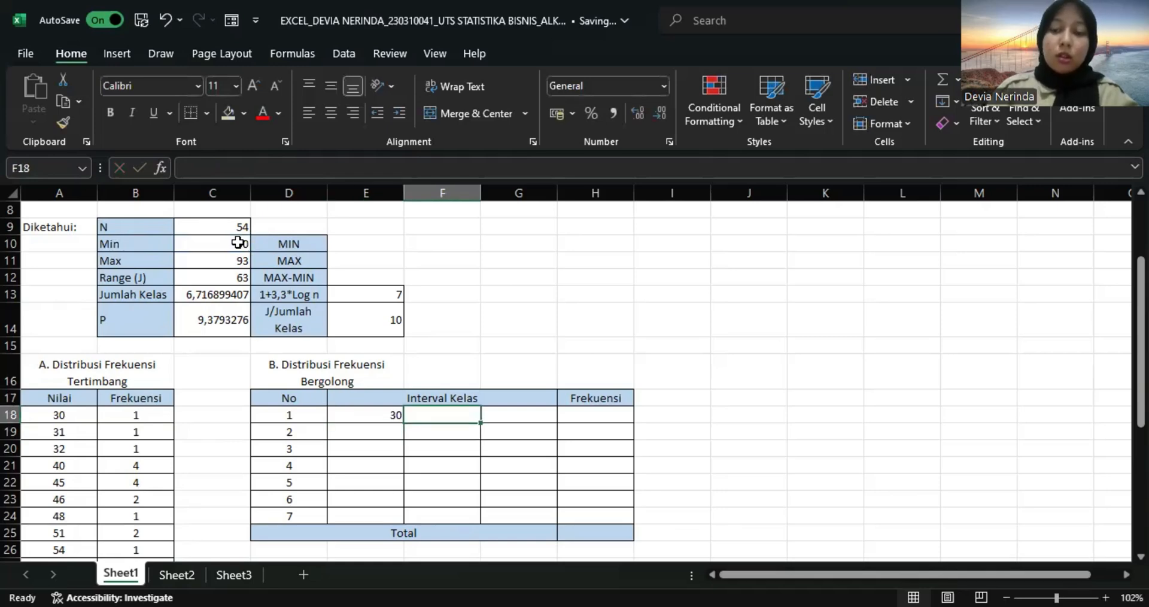
pyautogui.write('=')
pyautogui.press('Left')
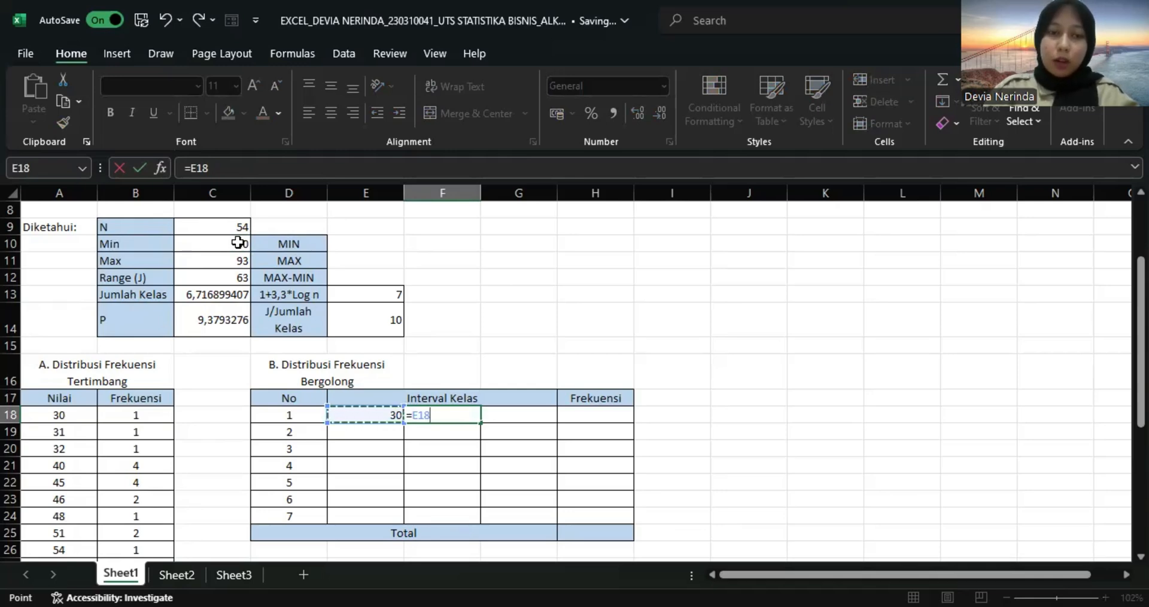
pyautogui.write('+')
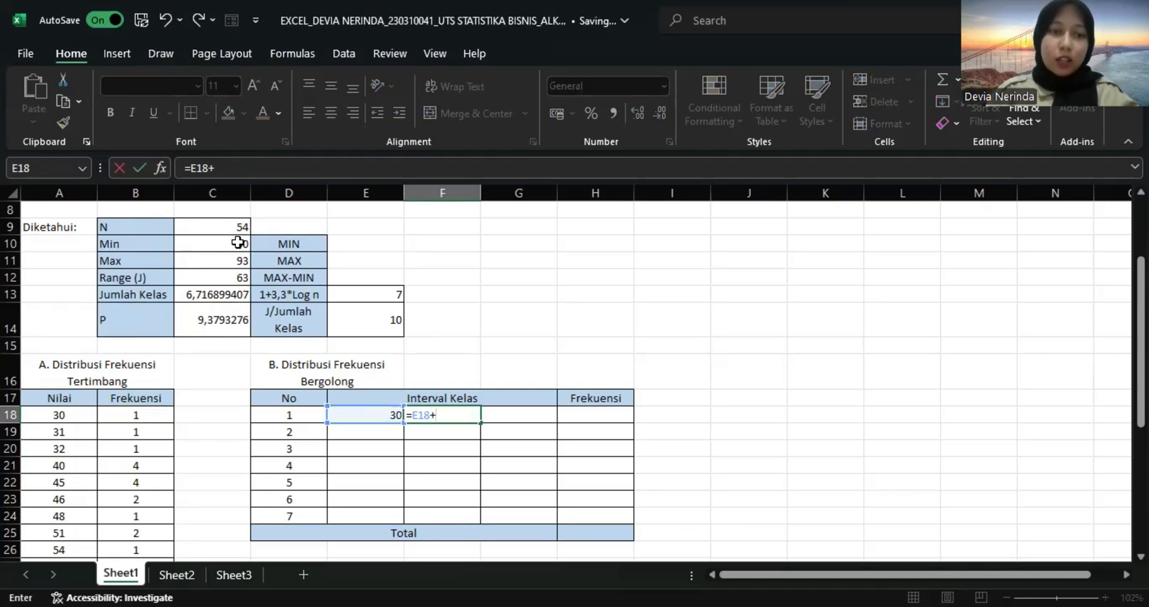
pyautogui.click(391, 328)
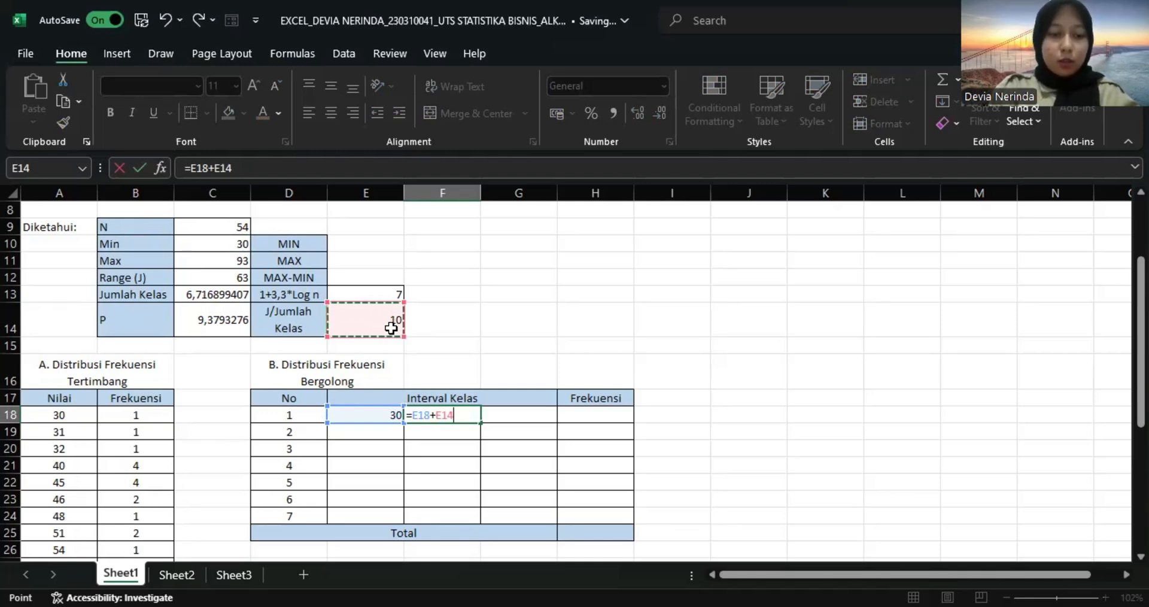
pyautogui.press('F4')
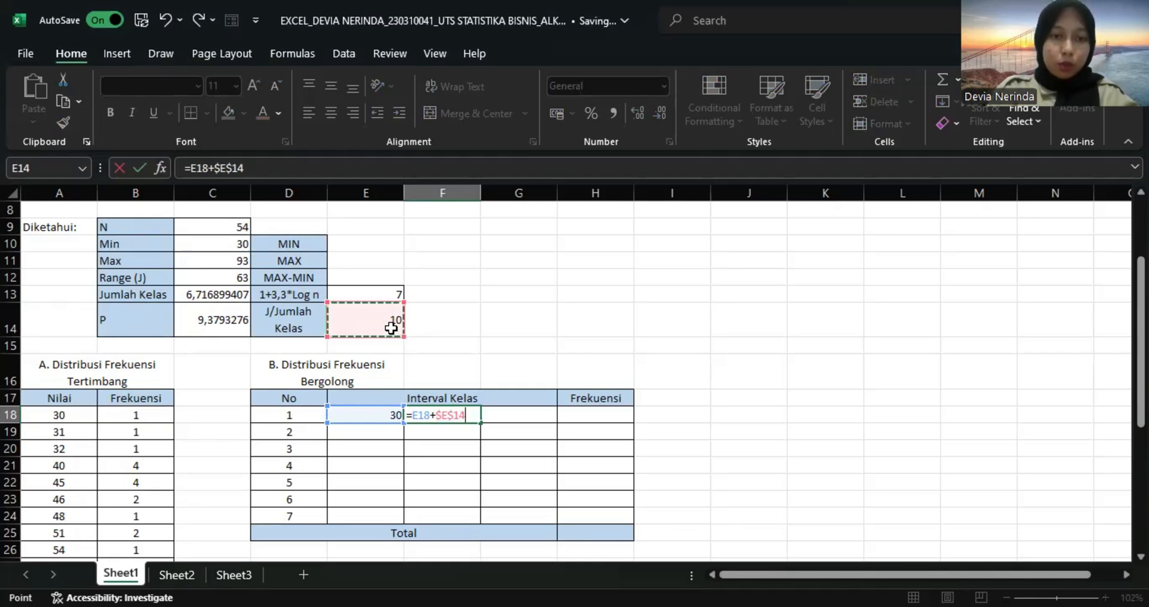
pyautogui.write('-1')
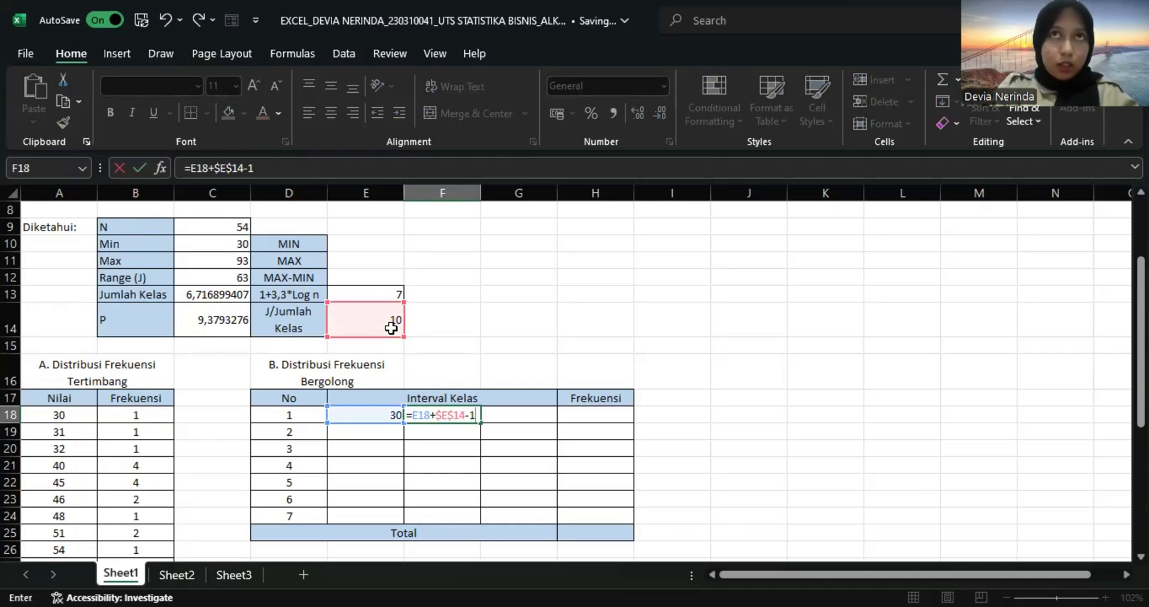
pyautogui.press('Return')
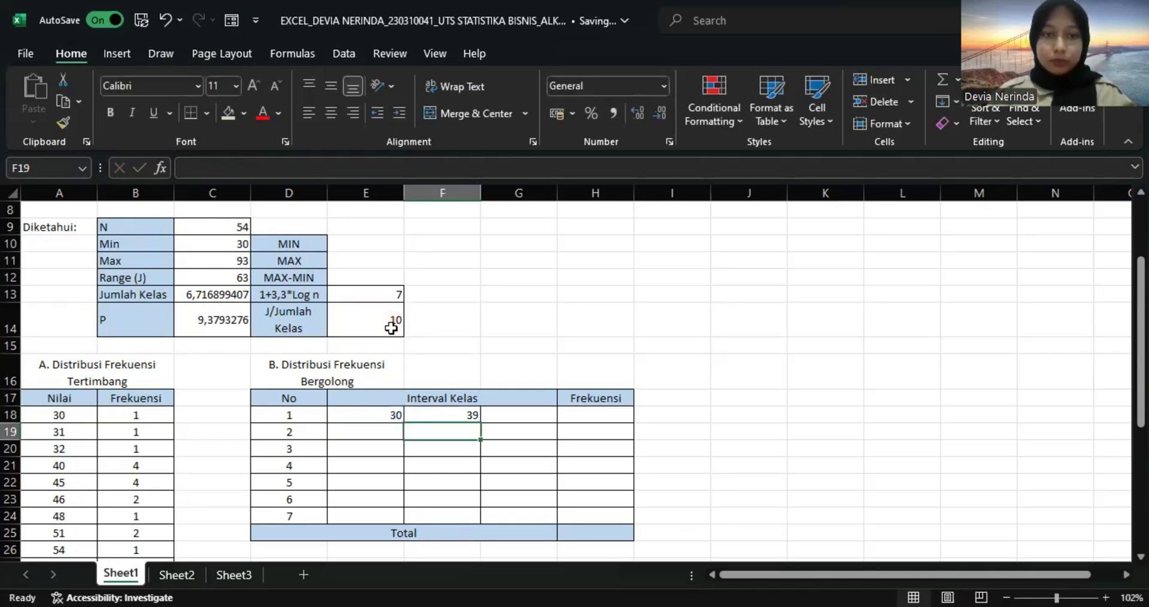
pyautogui.click(454, 415)
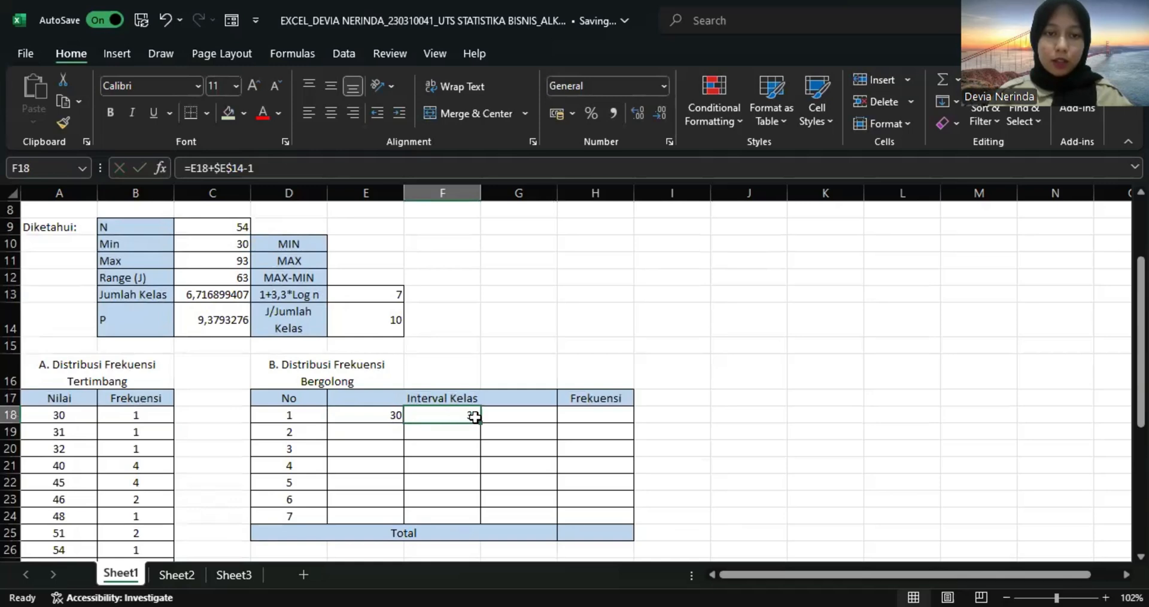
pyautogui.moveTo(479, 423); pyautogui.dragTo(476, 520)
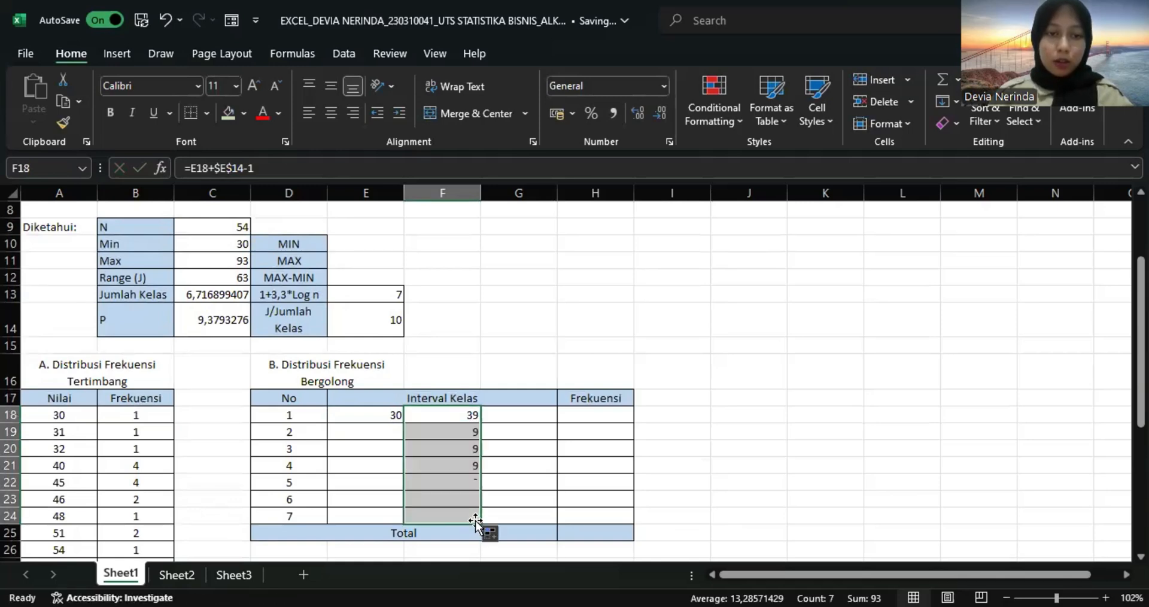
# Calculate the second class's lower limit in E19 with =F18+1 and fill the formula down to E24.
pyautogui.click(389, 434)
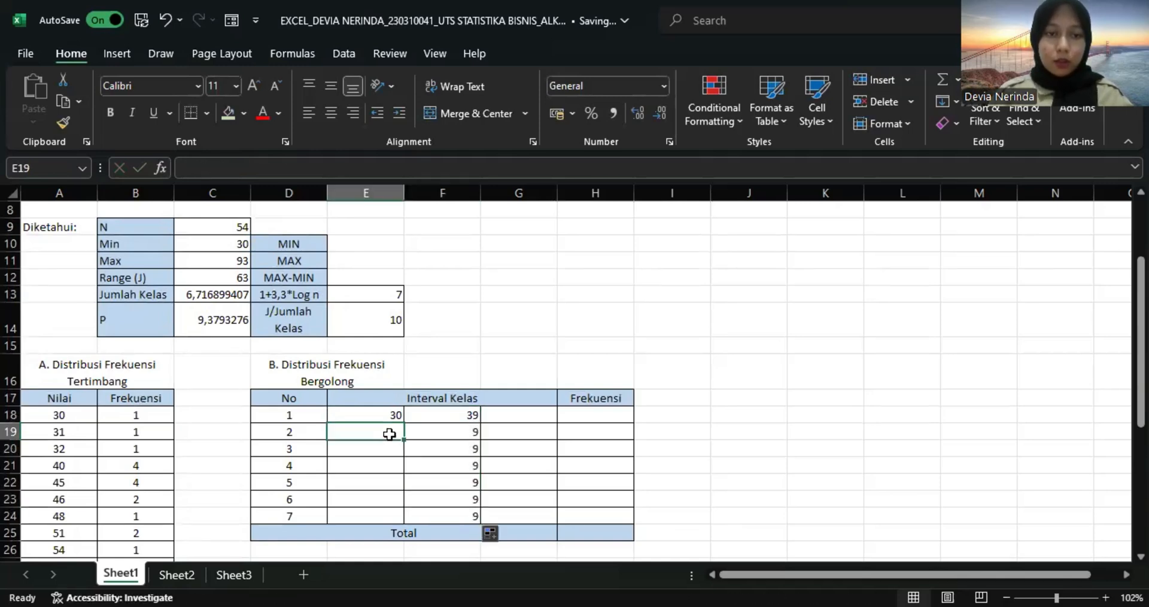
pyautogui.write('=')
pyautogui.press('Right')
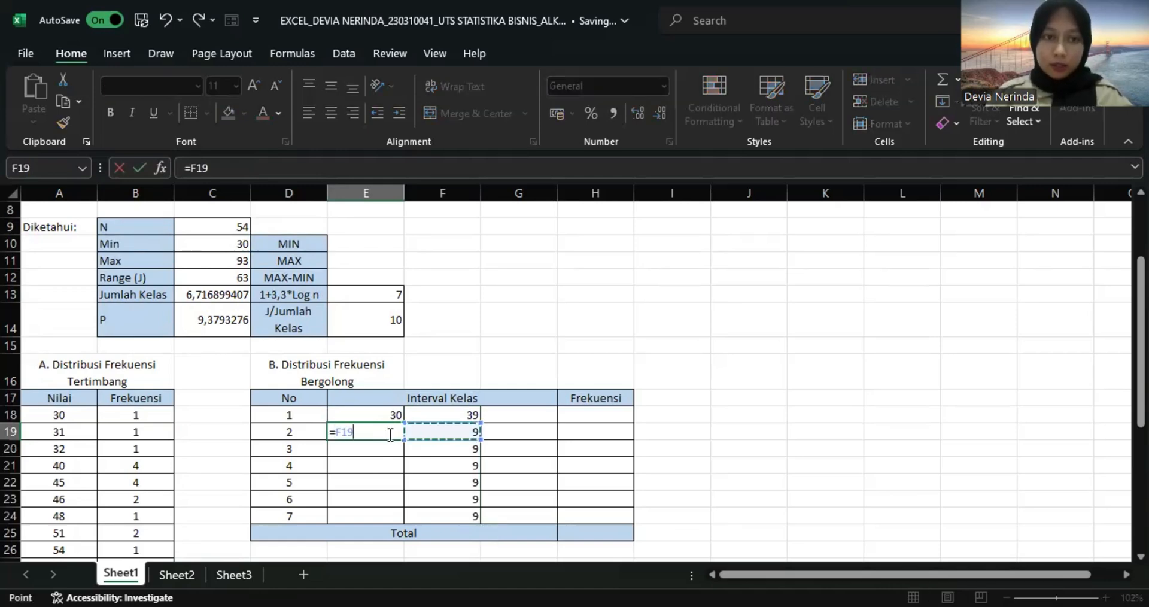
pyautogui.press('Up')
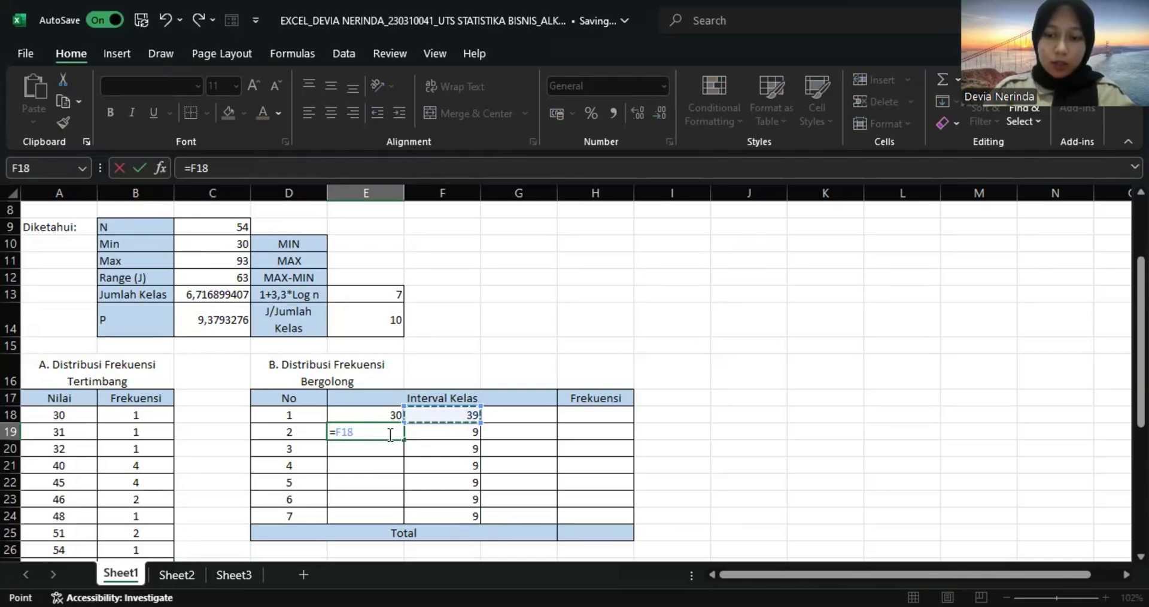
pyautogui.write('+1')
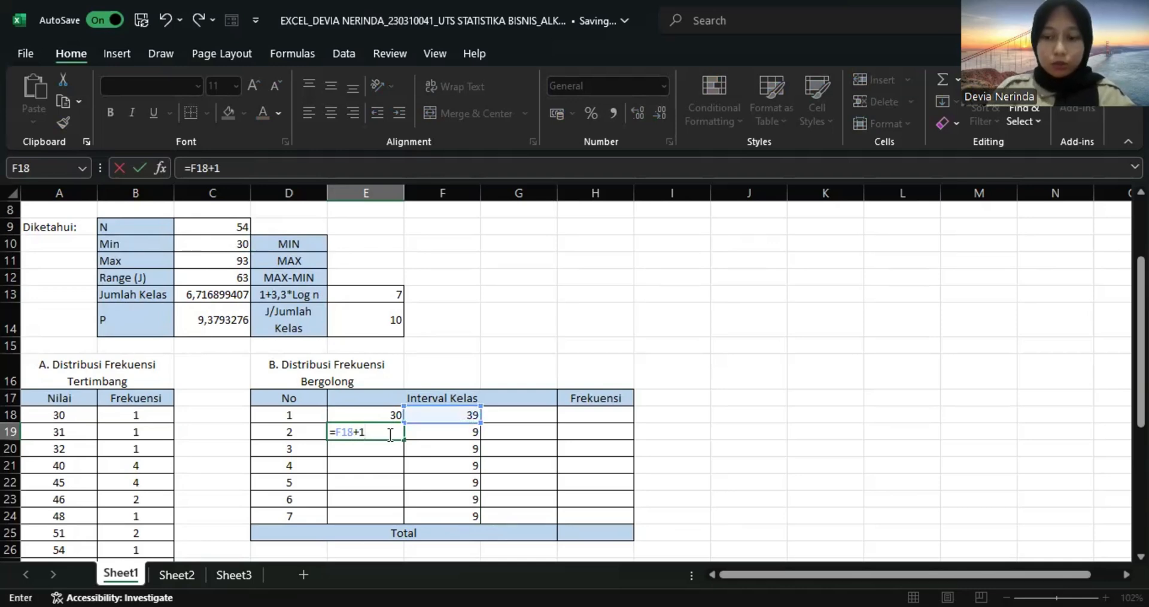
pyautogui.press('Return')
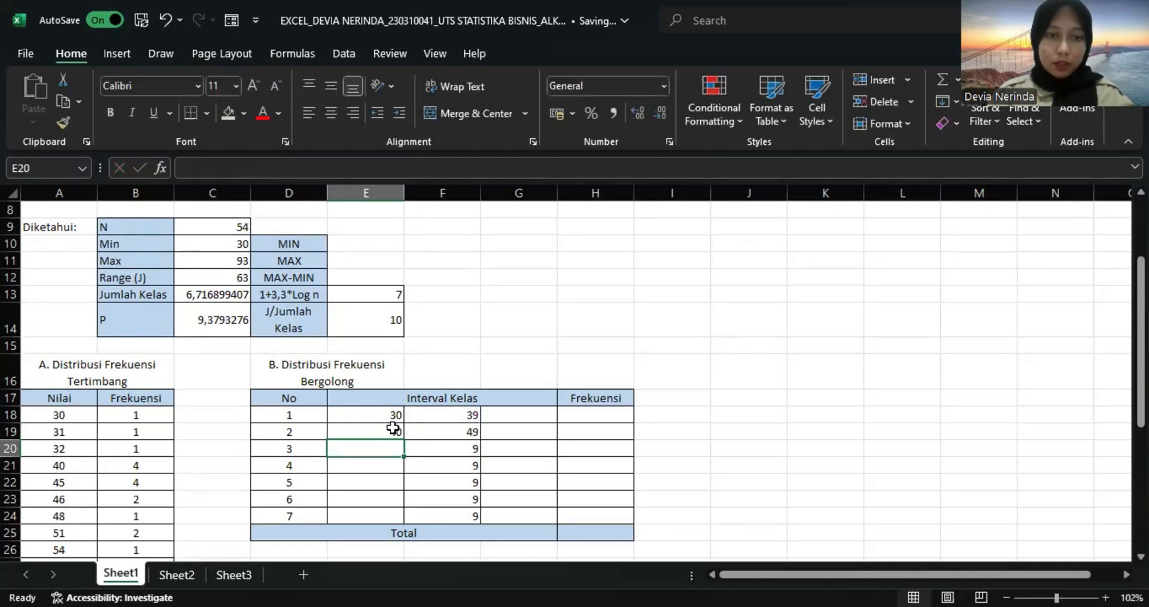
pyautogui.click(392, 429)
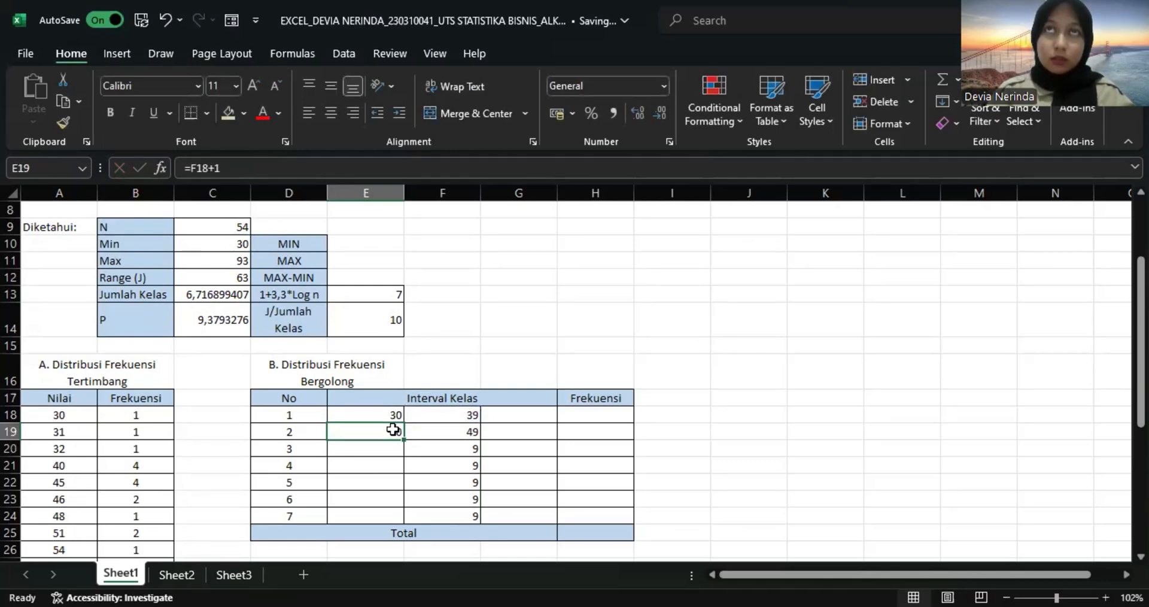
pyautogui.moveTo(405, 442); pyautogui.dragTo(395, 518)
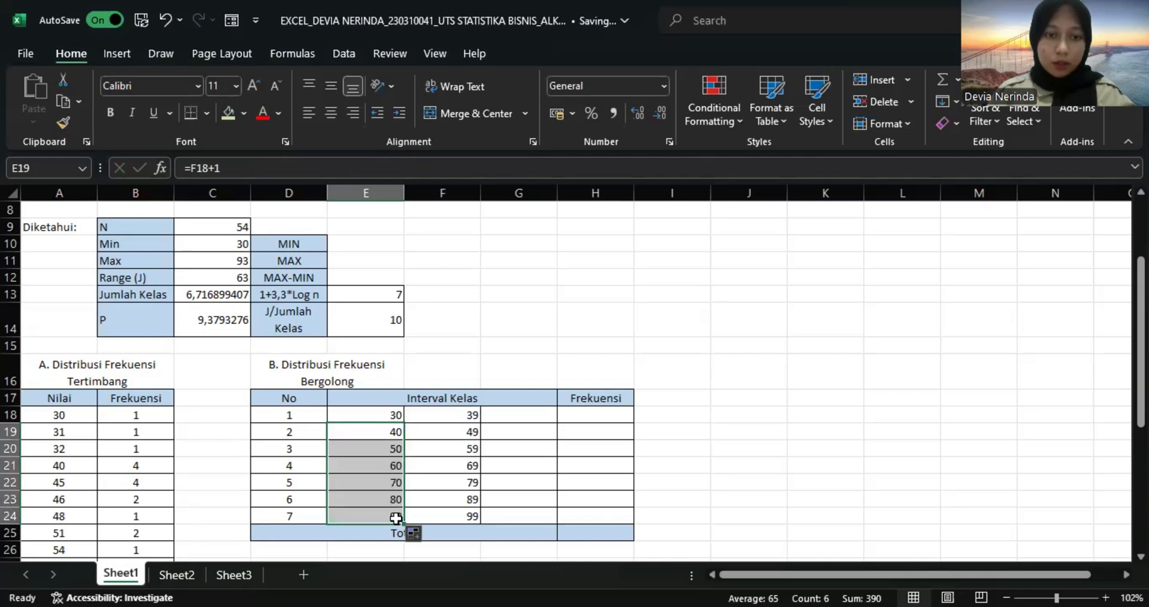
# Join the class limits into an interval label in G18 with =CONCATENATE(E18;"-";F18) and fill it down to G24.
pyautogui.click(529, 415)
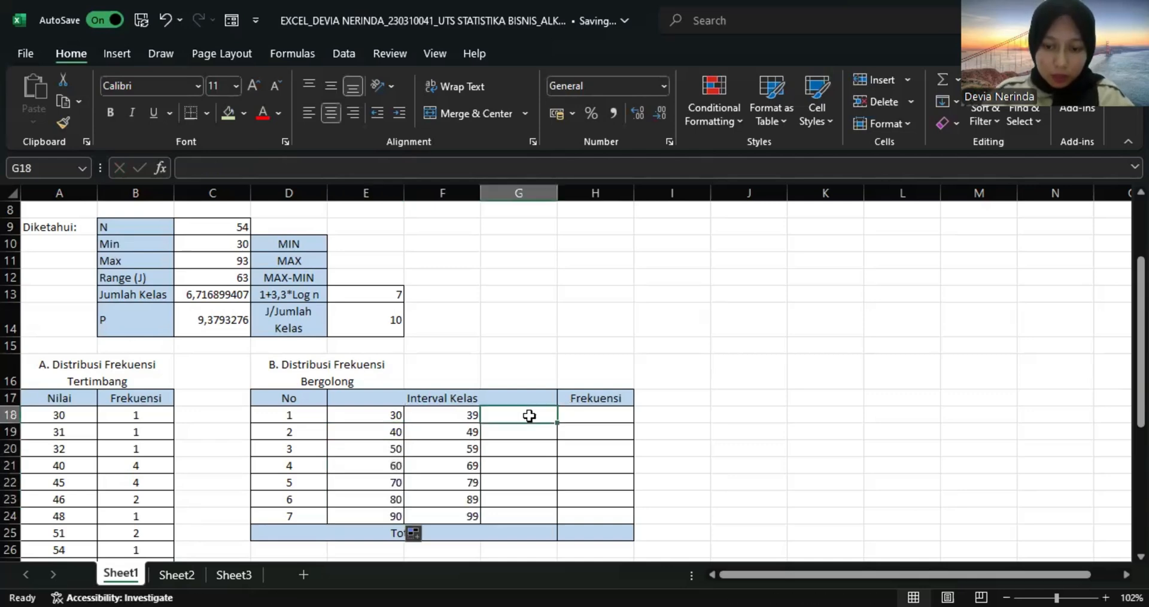
pyautogui.write('=')
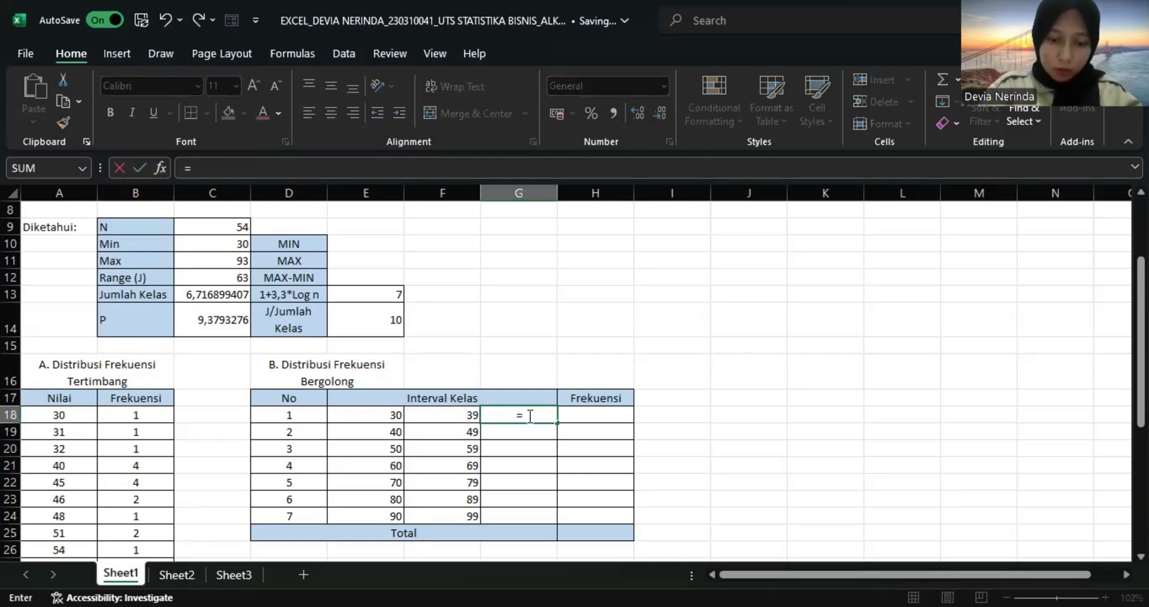
pyautogui.write('con')
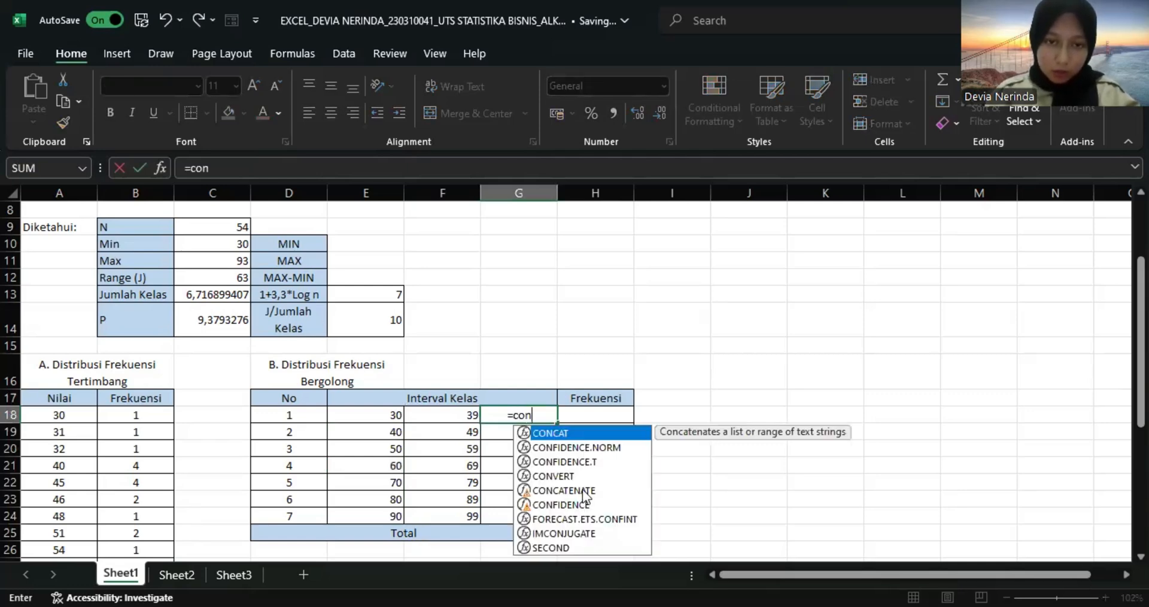
pyautogui.write('c')
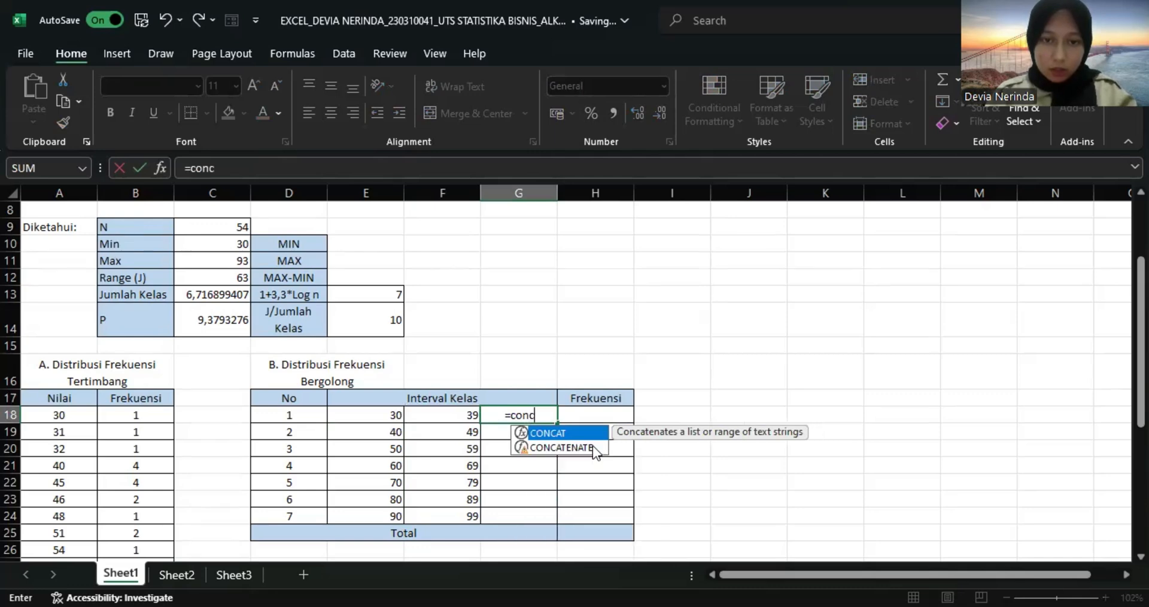
pyautogui.click(592, 447)
pyautogui.doubleClick(593, 447)
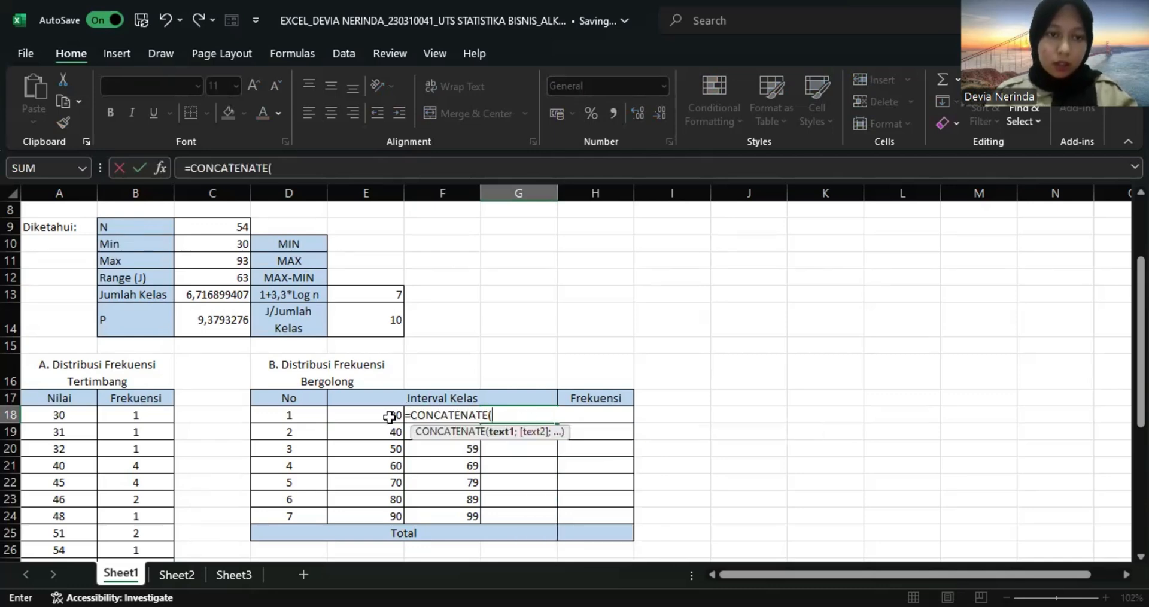
pyautogui.click(390, 417)
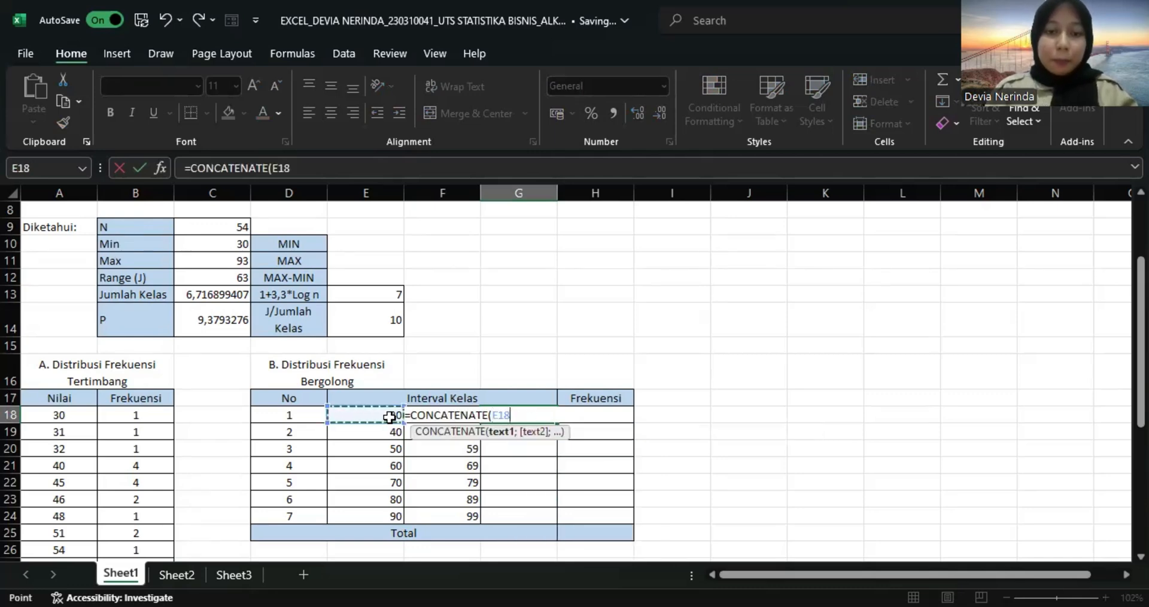
pyautogui.write(';')
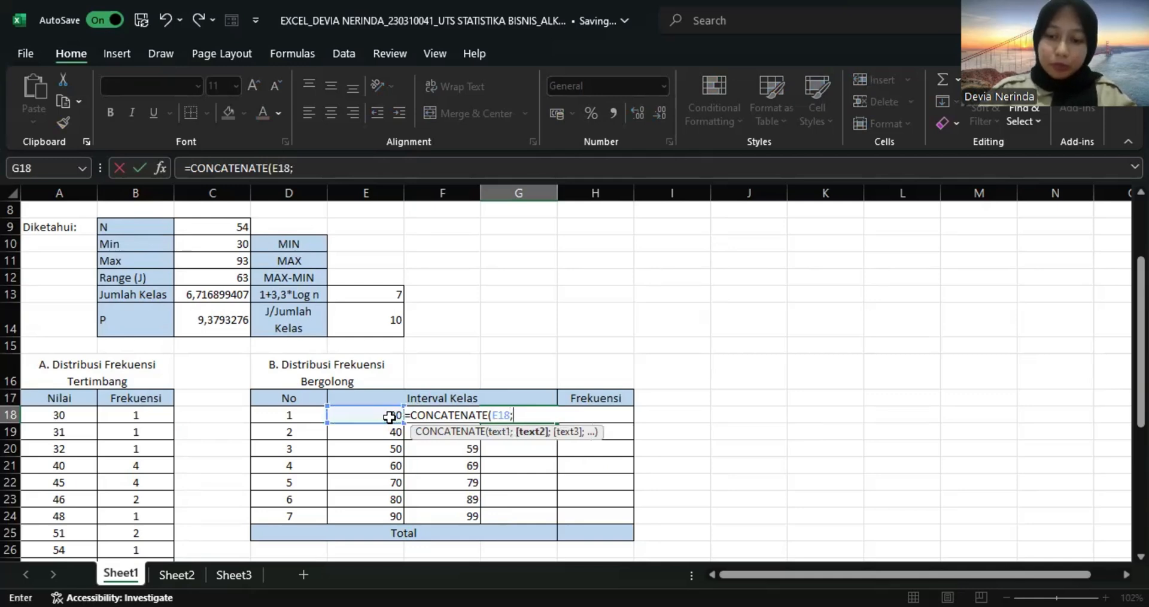
pyautogui.write('"-')
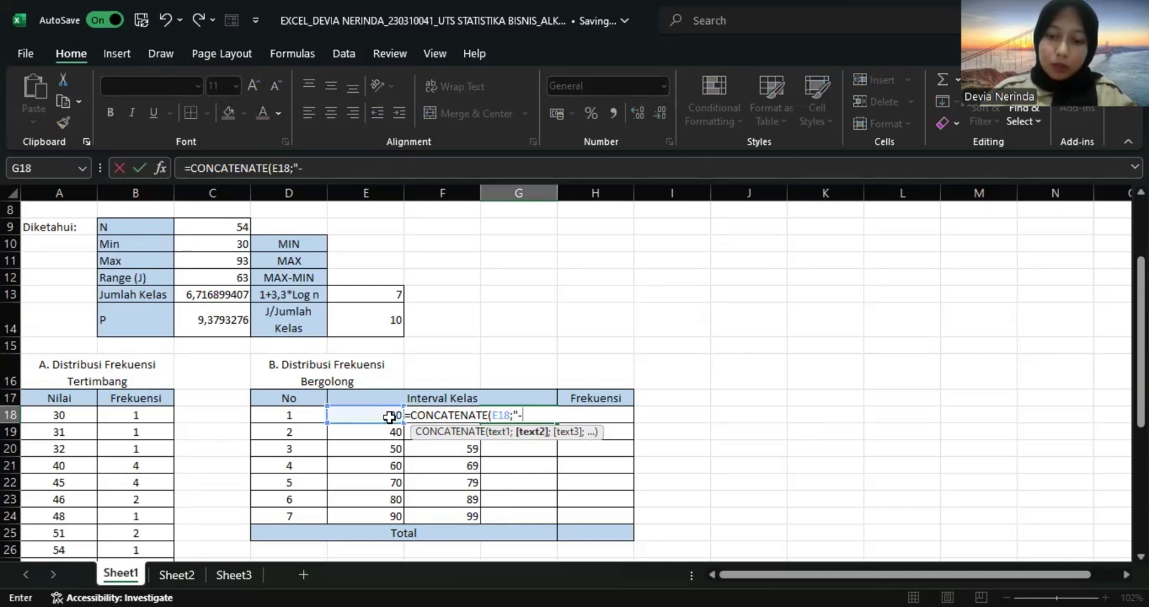
pyautogui.write('";')
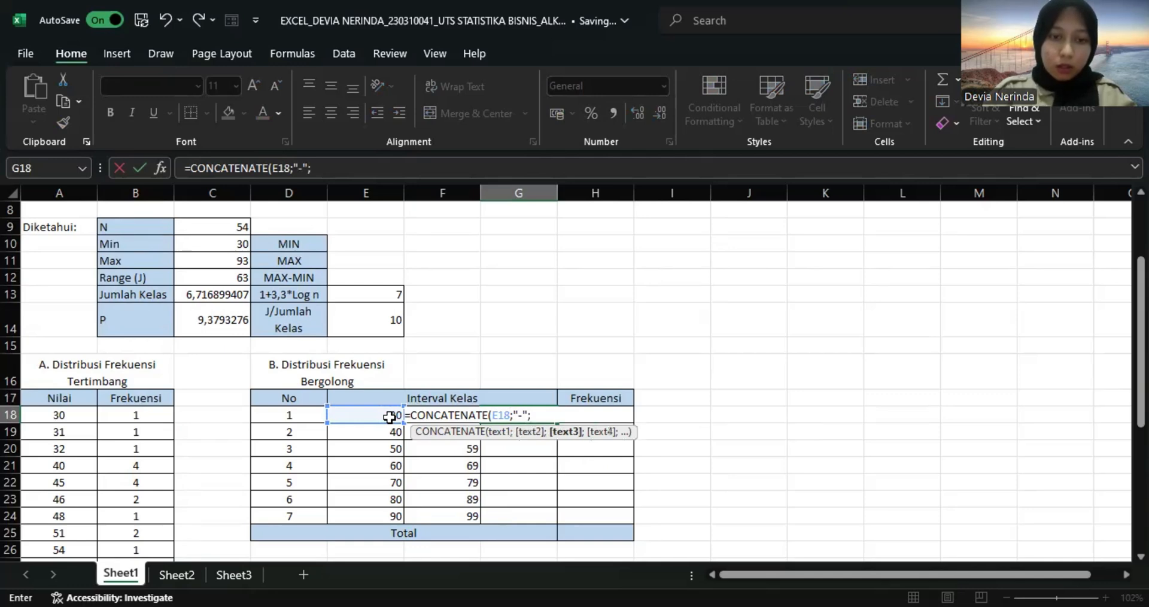
pyautogui.press('Left')
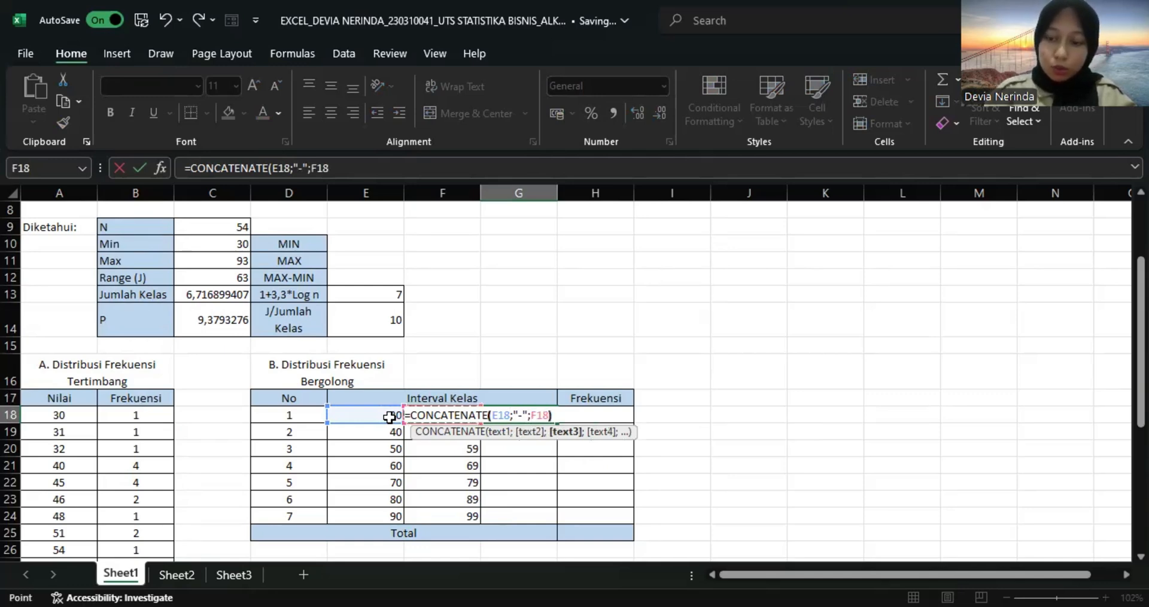
pyautogui.write(')')
pyautogui.press('Return')
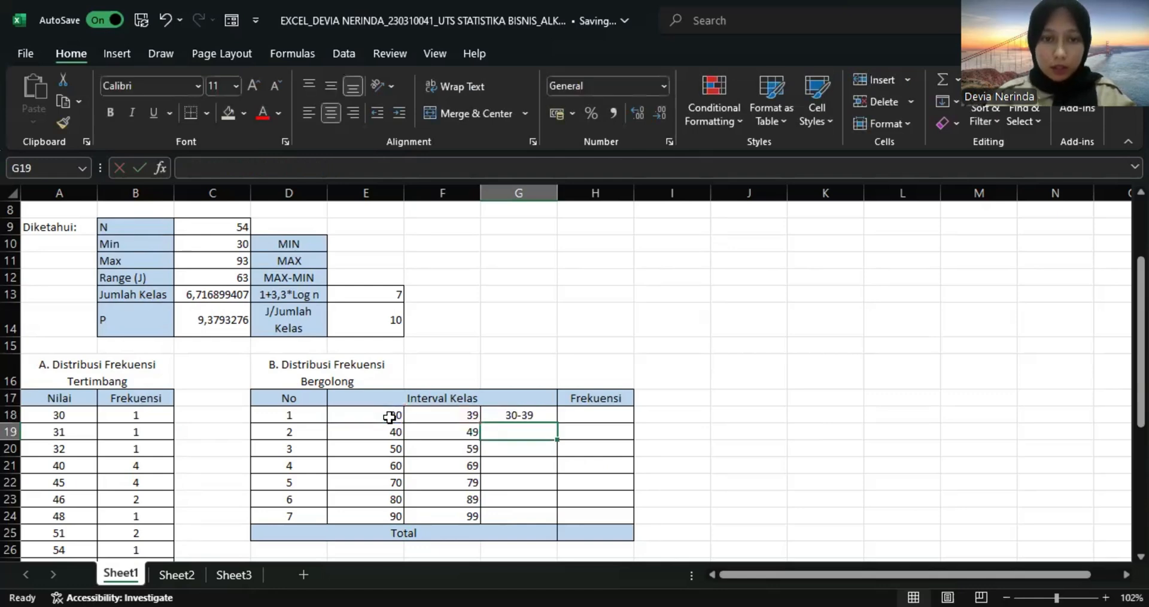
pyautogui.click(507, 408)
pyautogui.moveTo(558, 422); pyautogui.dragTo(545, 516)
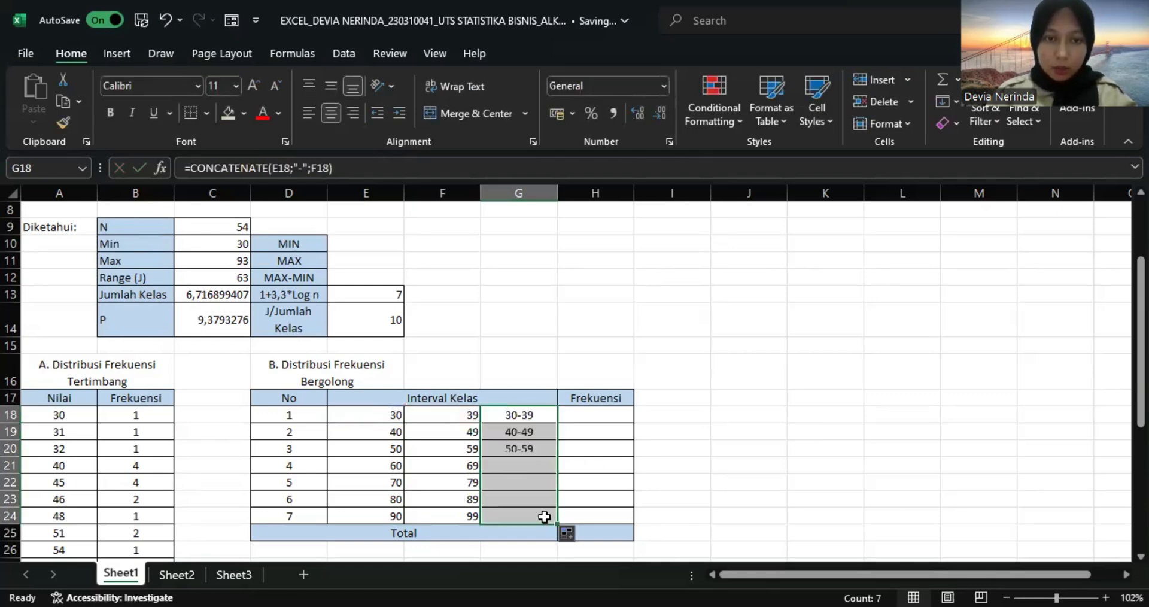
# Count the scores per class in H18:H24 with the array formula =FREQUENCY(A2:I7;F18:F24).
pyautogui.click(587, 412)
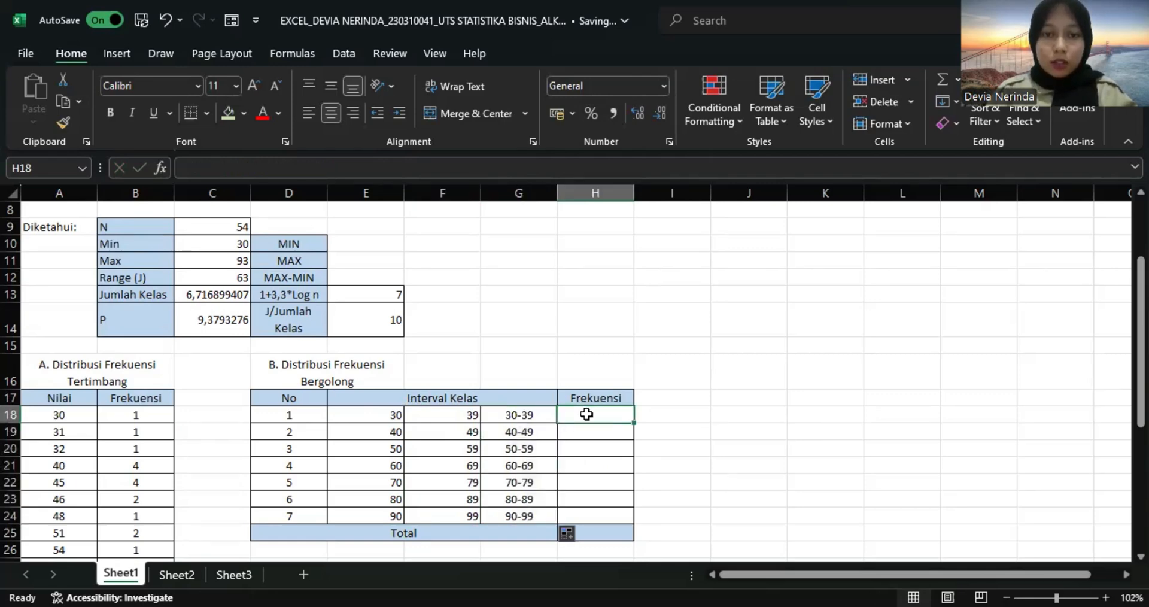
pyautogui.moveTo(587, 414); pyautogui.dragTo(595, 513)
pyautogui.write('=')
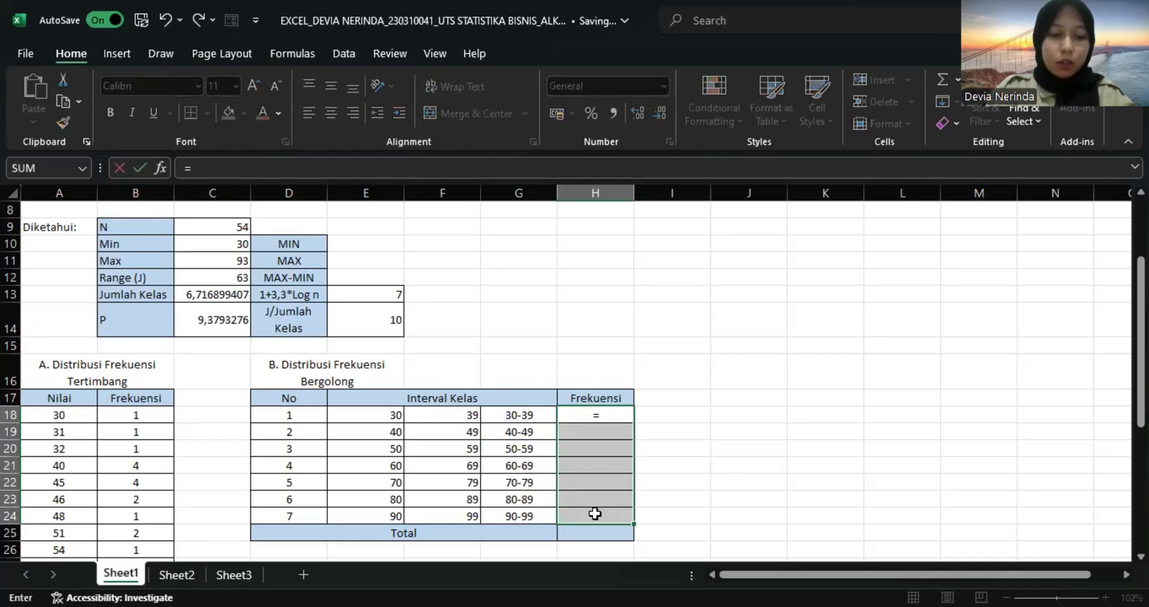
pyautogui.write('fre')
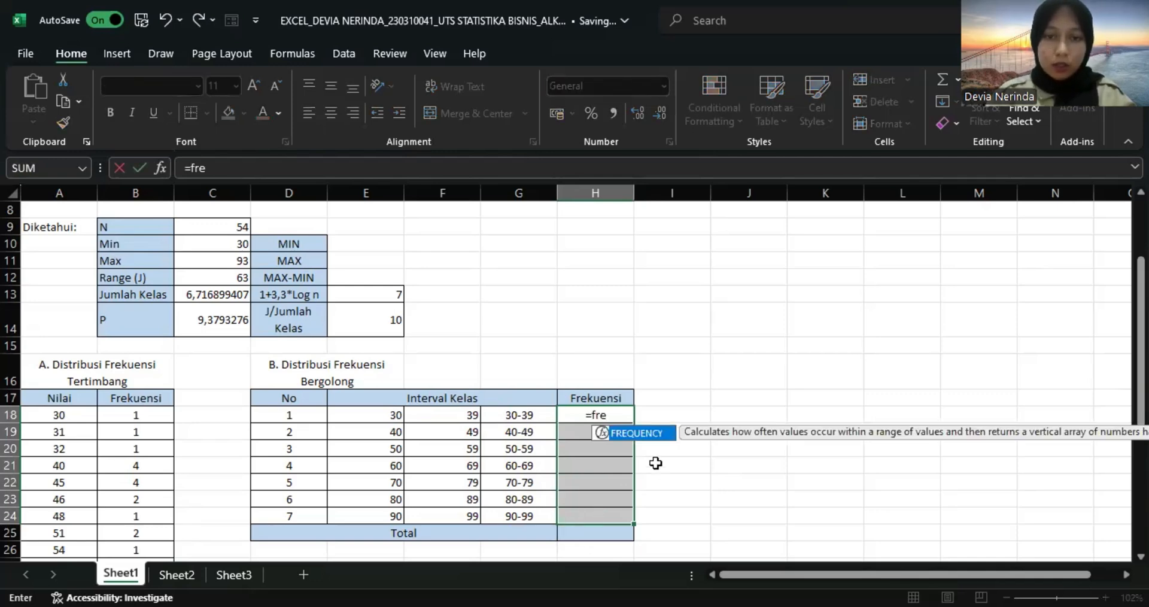
pyautogui.doubleClick(645, 433)
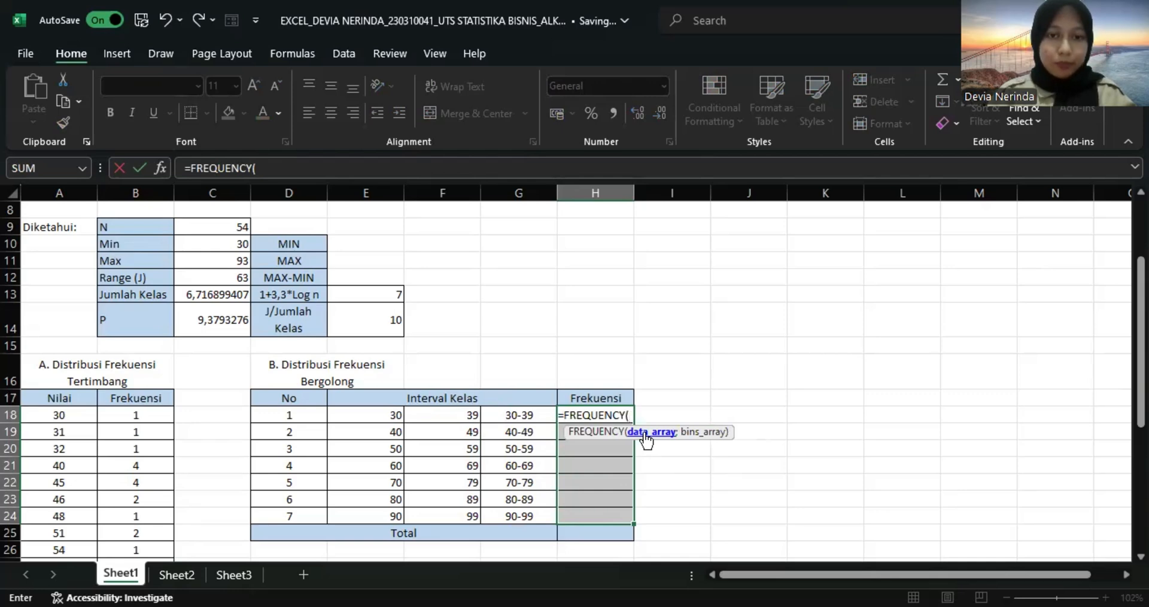
pyautogui.scroll(3, 477, 334)
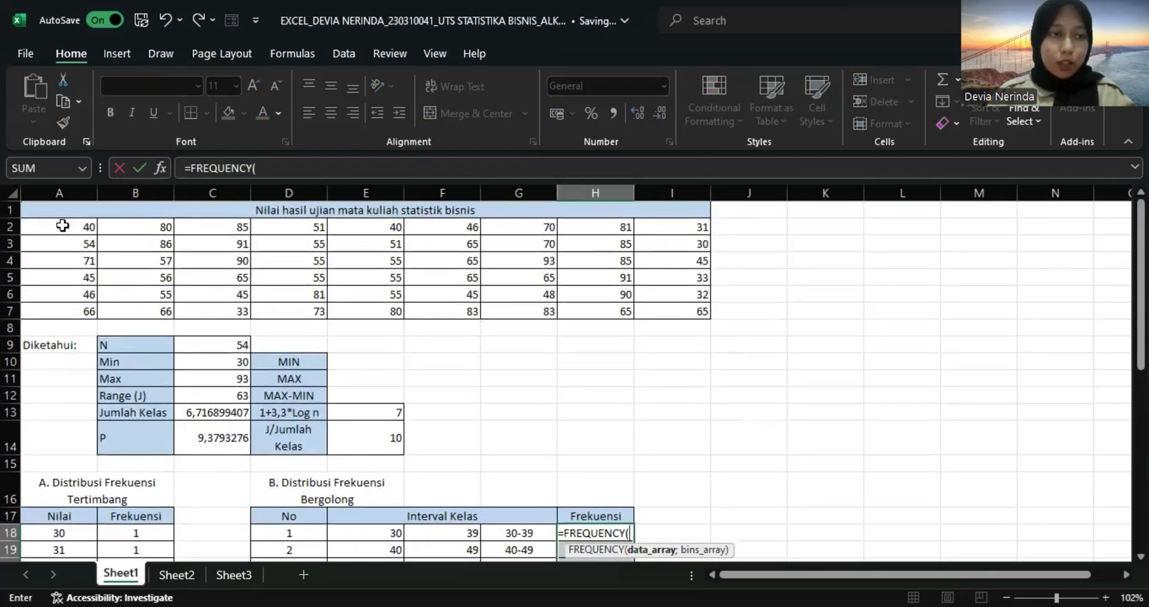
pyautogui.click(62, 225)
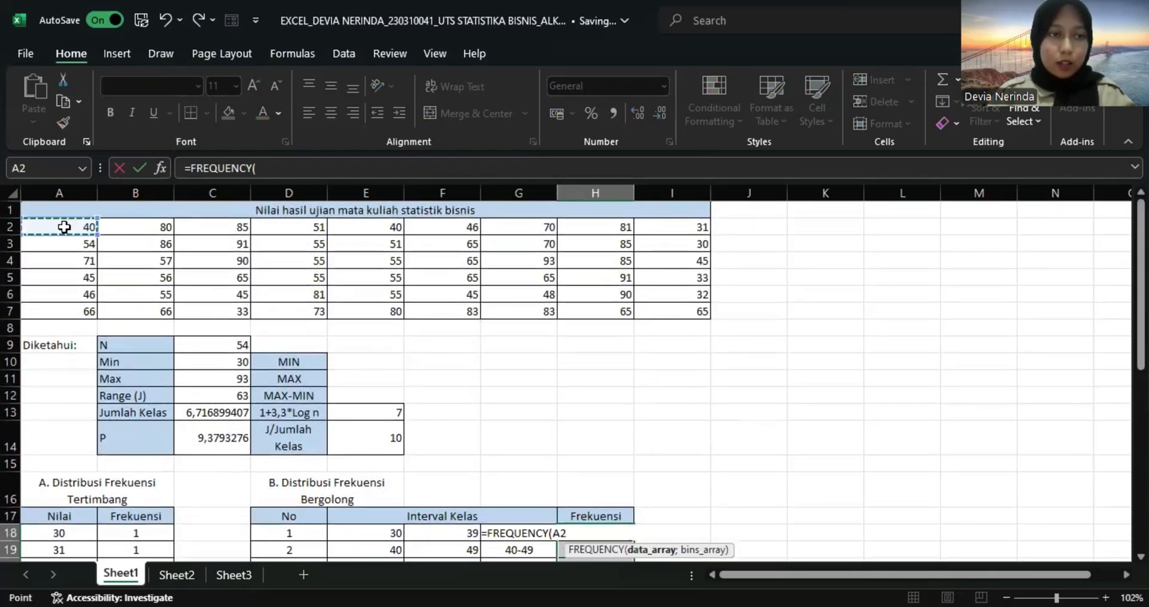
pyautogui.keyDown('shift'); pyautogui.click(664, 313); pyautogui.keyUp('shift')
pyautogui.write(';')
pyautogui.scroll(-4, 599, 348)
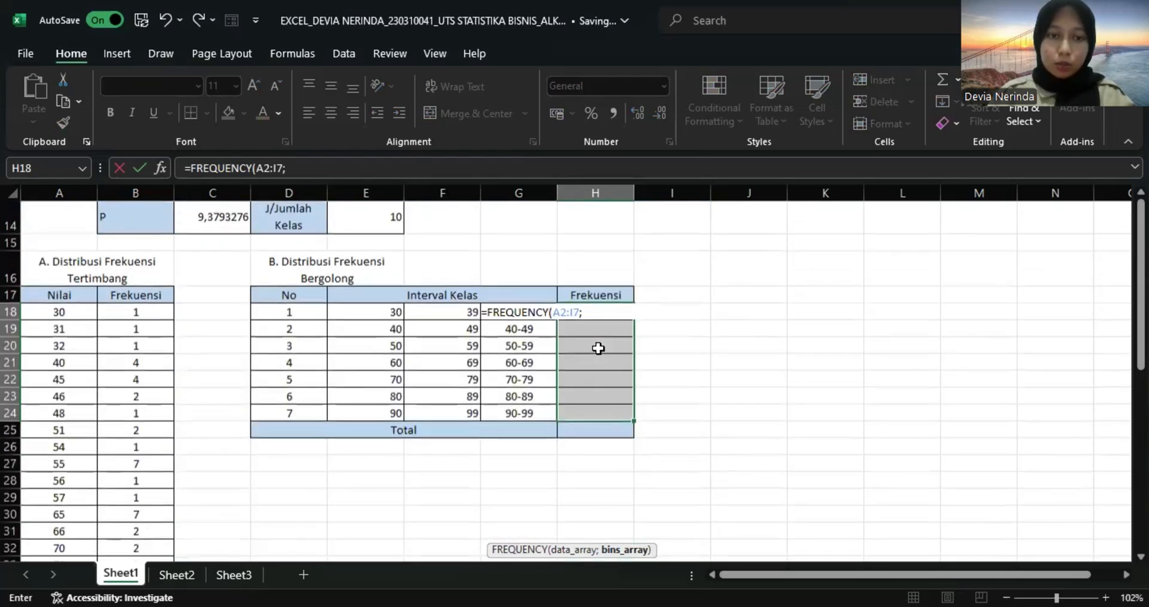
pyautogui.click(453, 316)
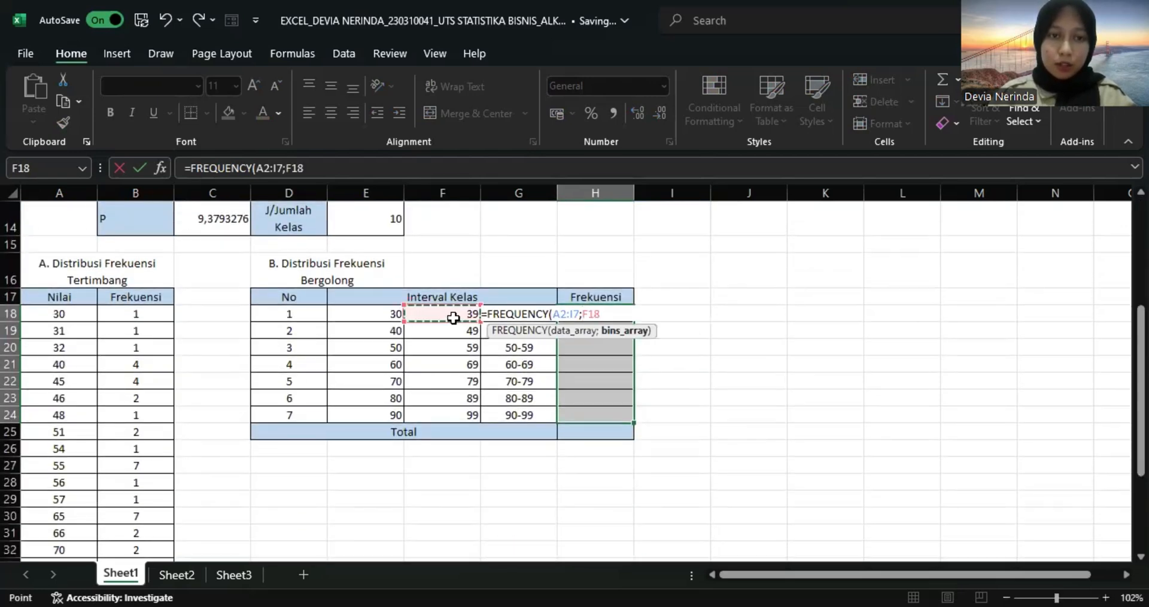
pyautogui.keyDown('shift'); pyautogui.click(455, 413); pyautogui.keyUp('shift')
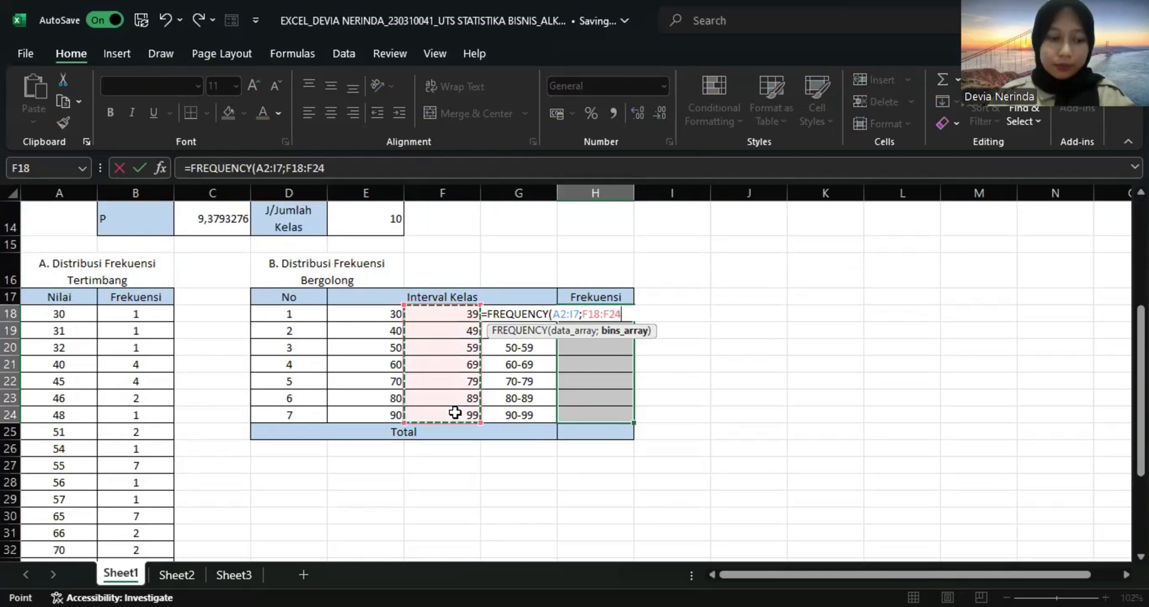
pyautogui.write(')')
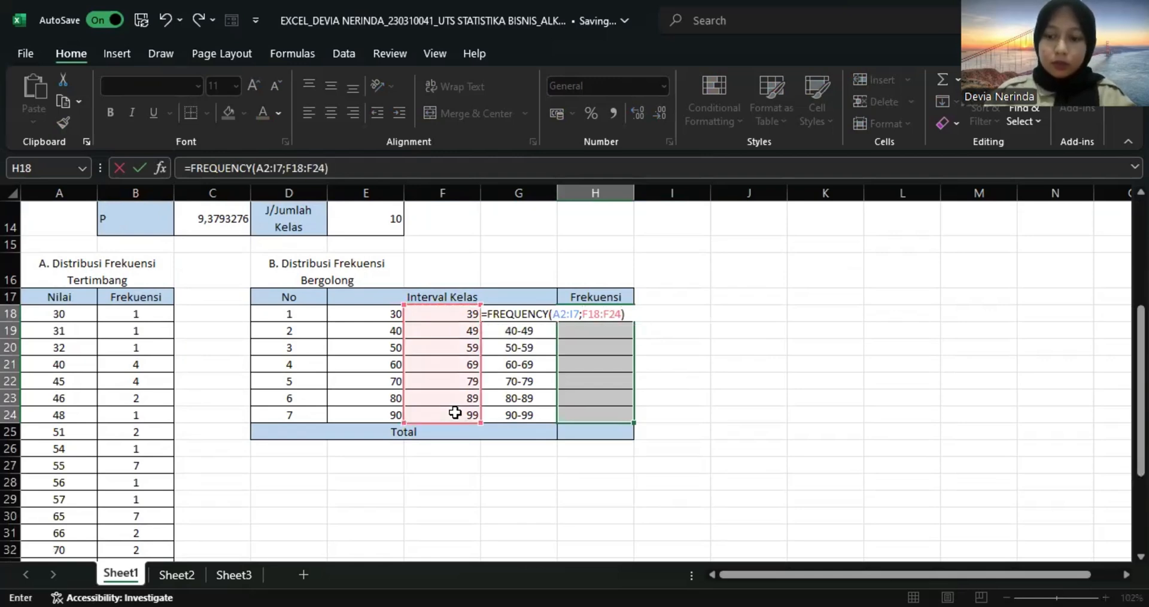
pyautogui.hotkey('ctrl', 'shift', 'Return')
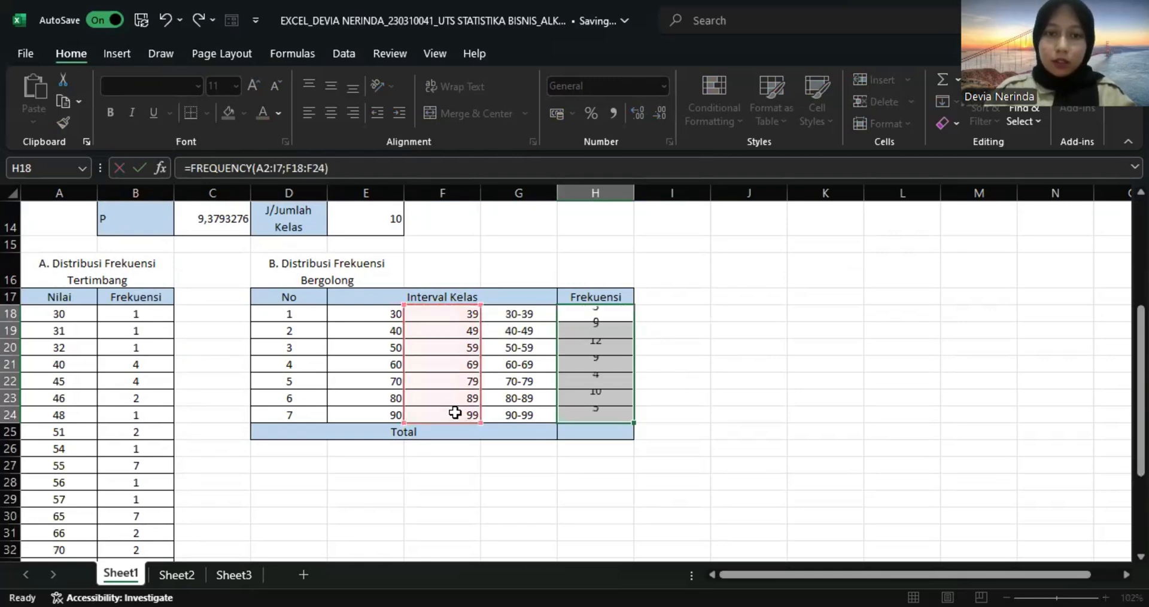
# Sum the class frequencies in the Total row, cell H25, with AutoSum.
pyautogui.click(604, 437)
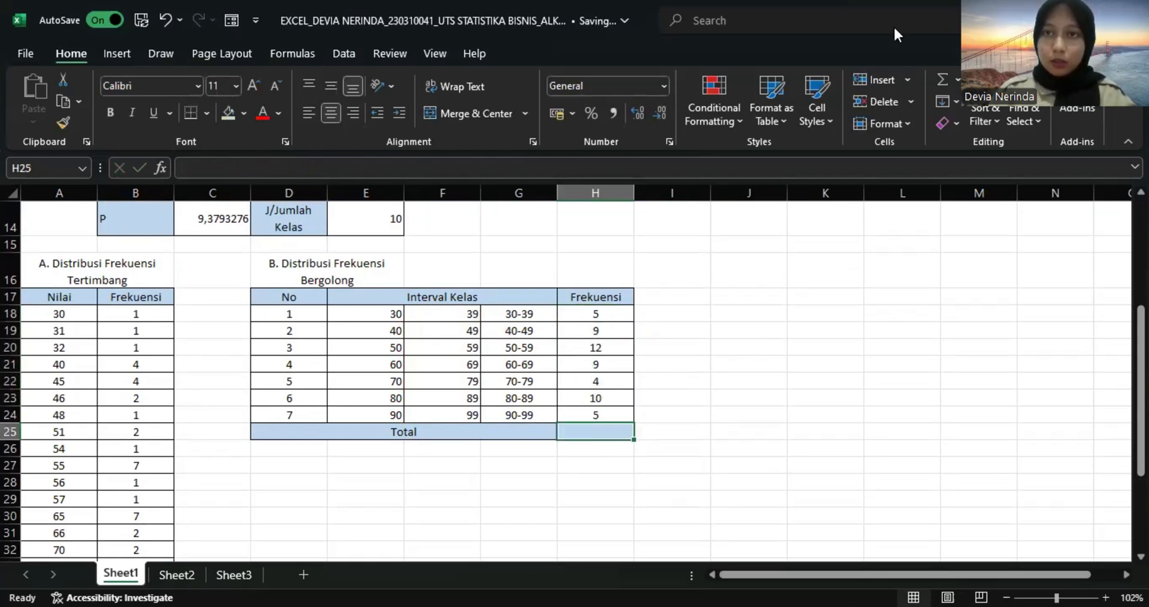
pyautogui.click(940, 77)
pyautogui.press('Return')
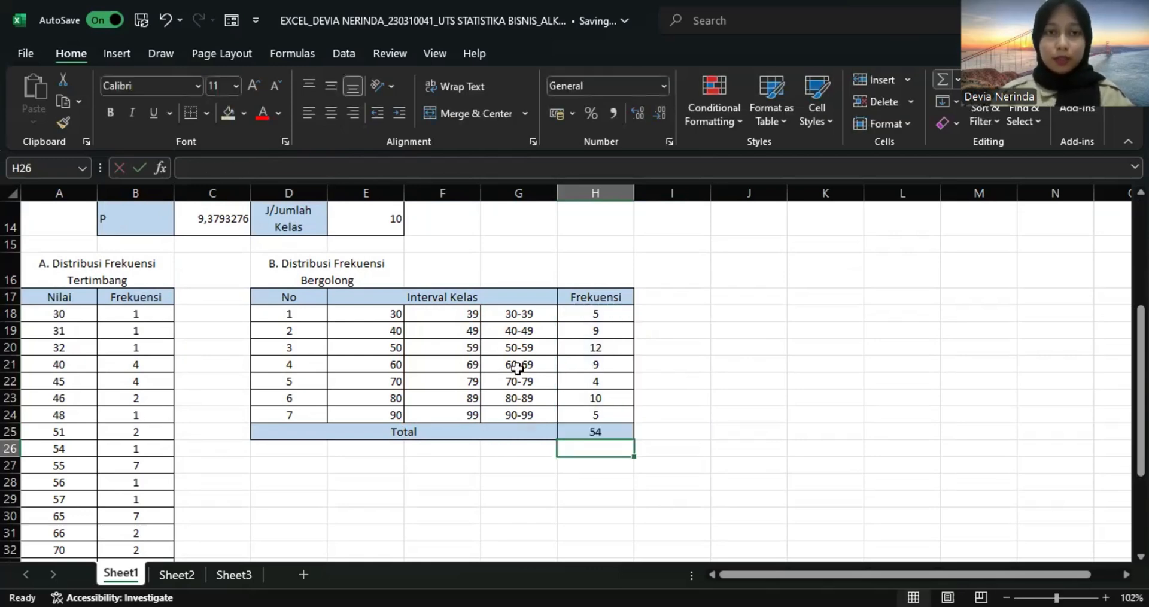
# Switch to Sheet2 with the 2024 tourist data and look over its mean and median tables.
pyautogui.scroll(5, 517, 367)
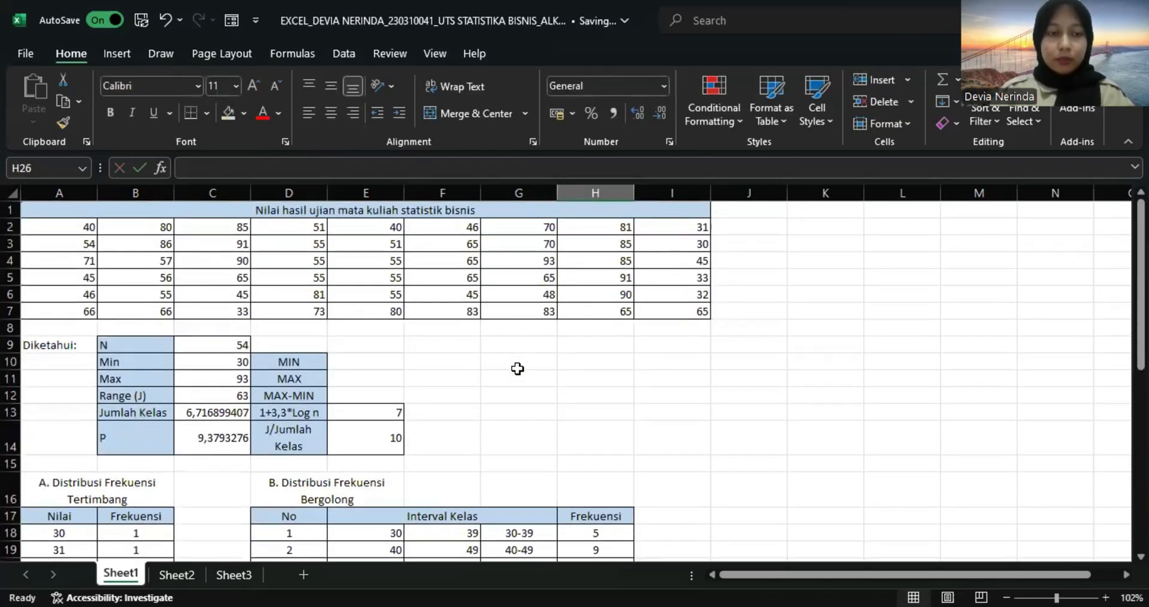
pyautogui.click(176, 576)
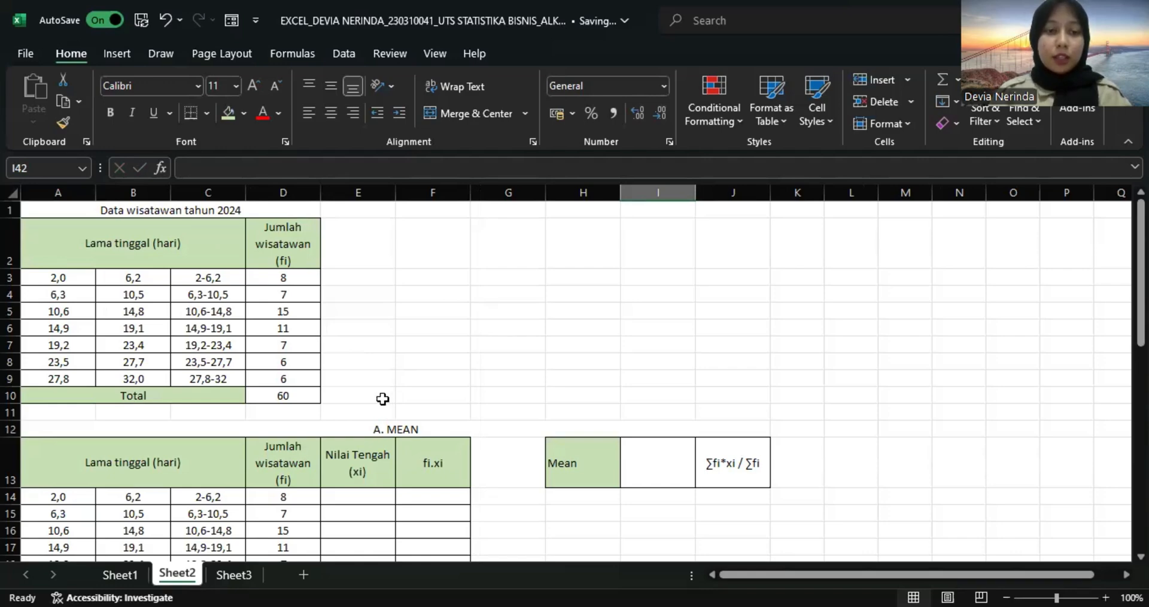
pyautogui.scroll(-2, 403, 449)
pyautogui.scroll(-7, 403, 449)
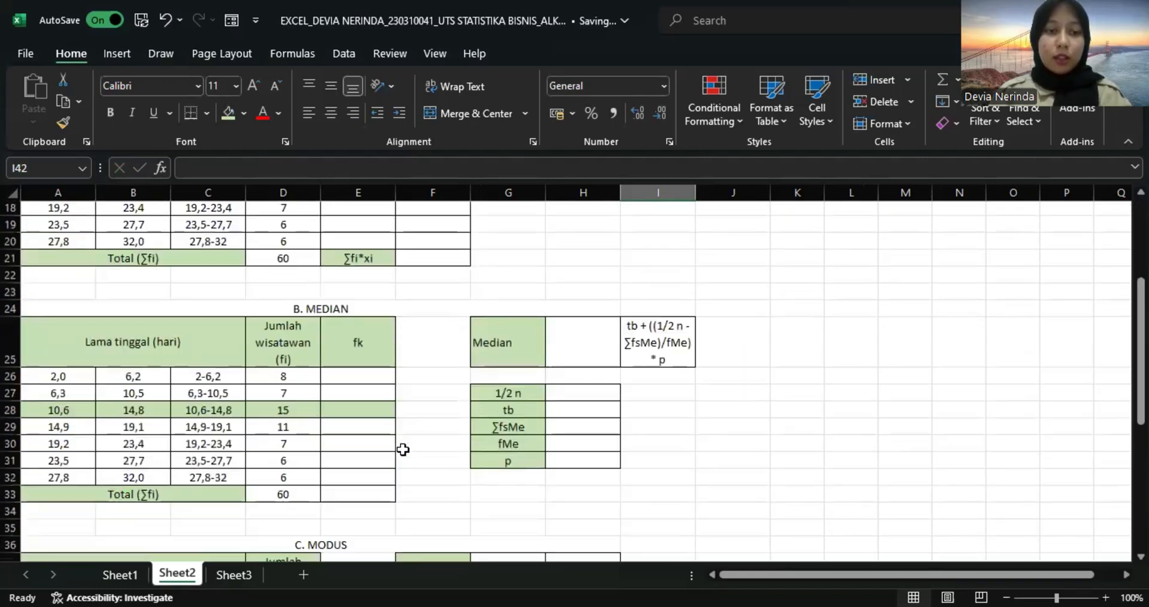
pyautogui.scroll(9, 403, 449)
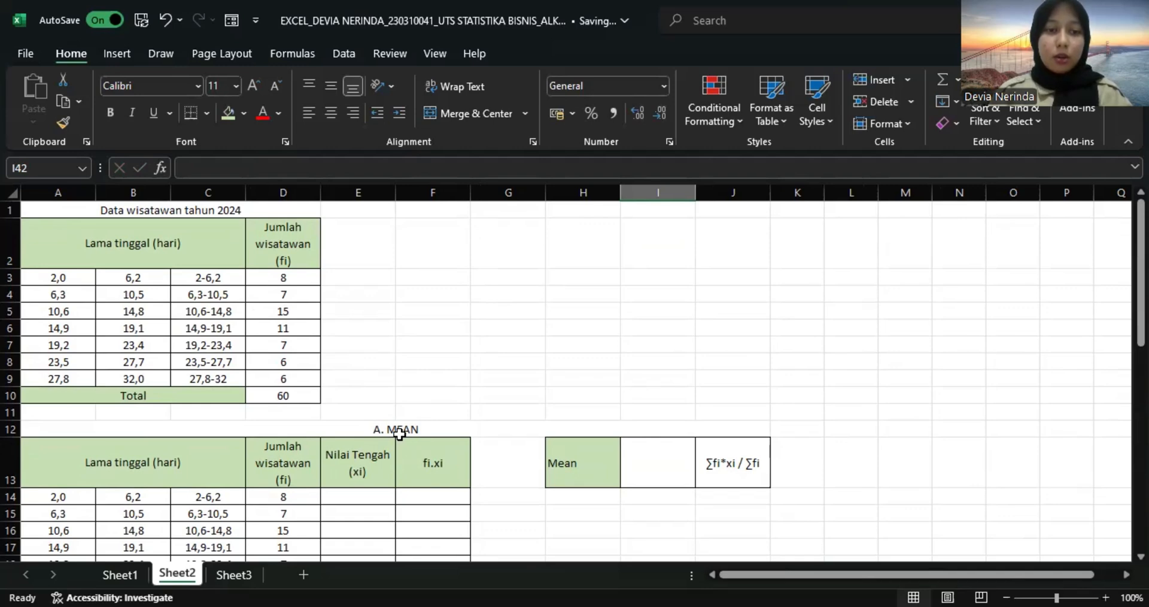
# Calculate the first class's midpoint (xi) in E14 of the mean table with =(A14+B14)/2.
pyautogui.scroll(-2, 399, 434)
pyautogui.click(363, 430)
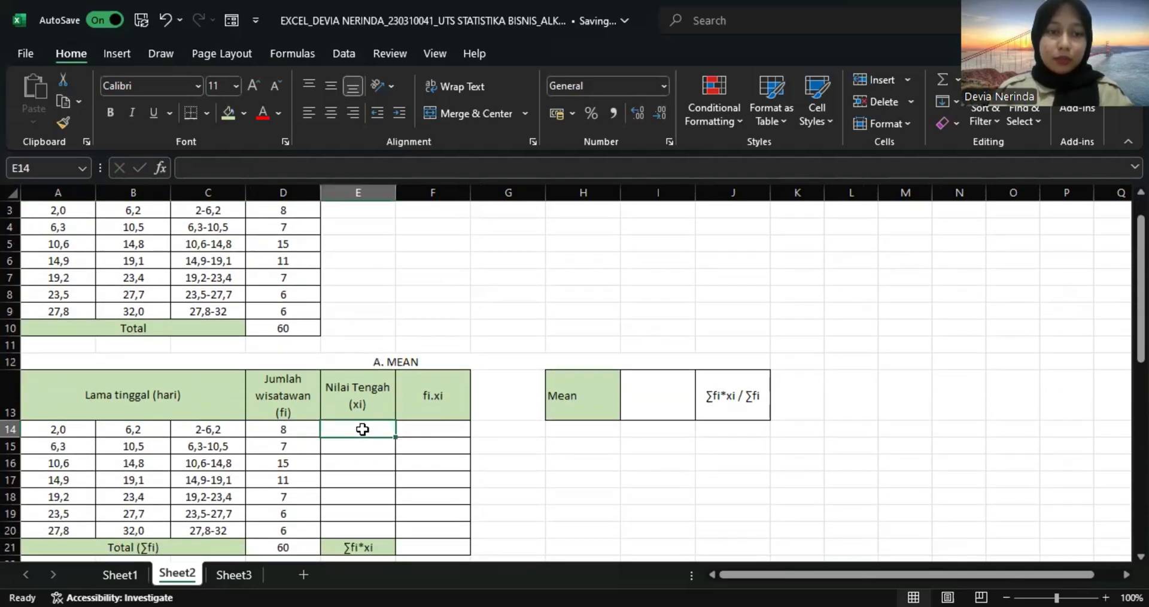
pyautogui.scroll(1, 363, 430)
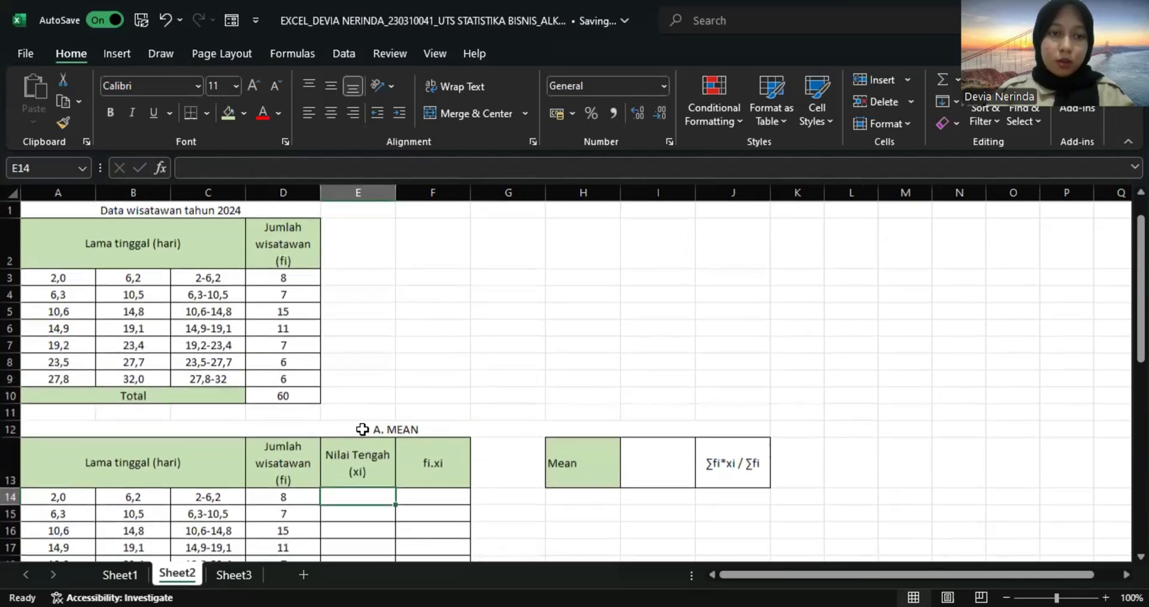
pyautogui.write('=')
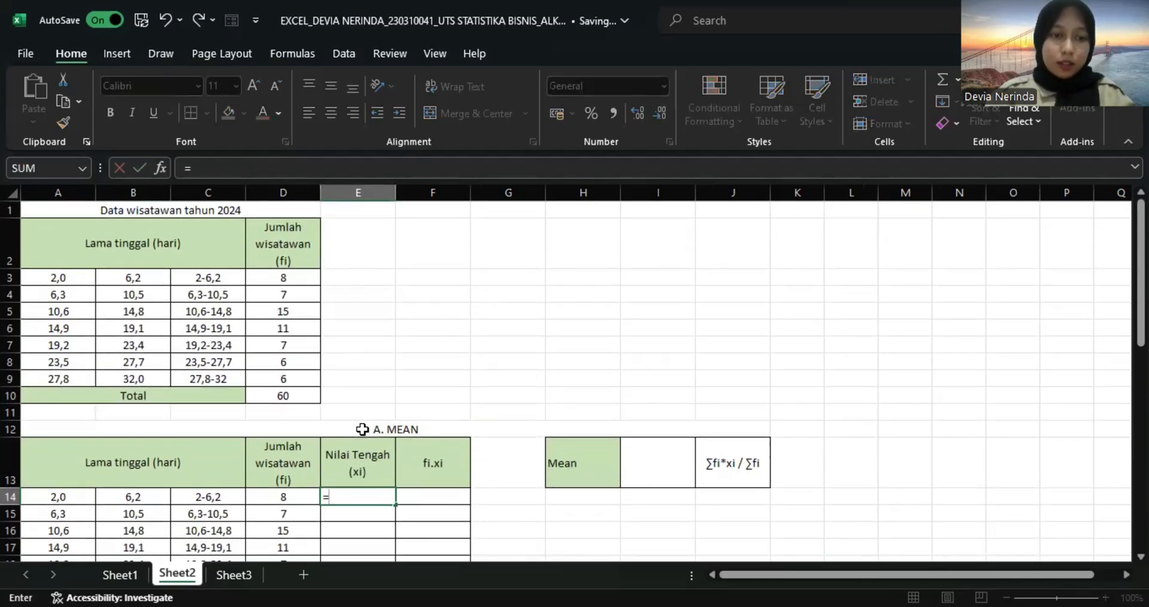
pyautogui.write('(')
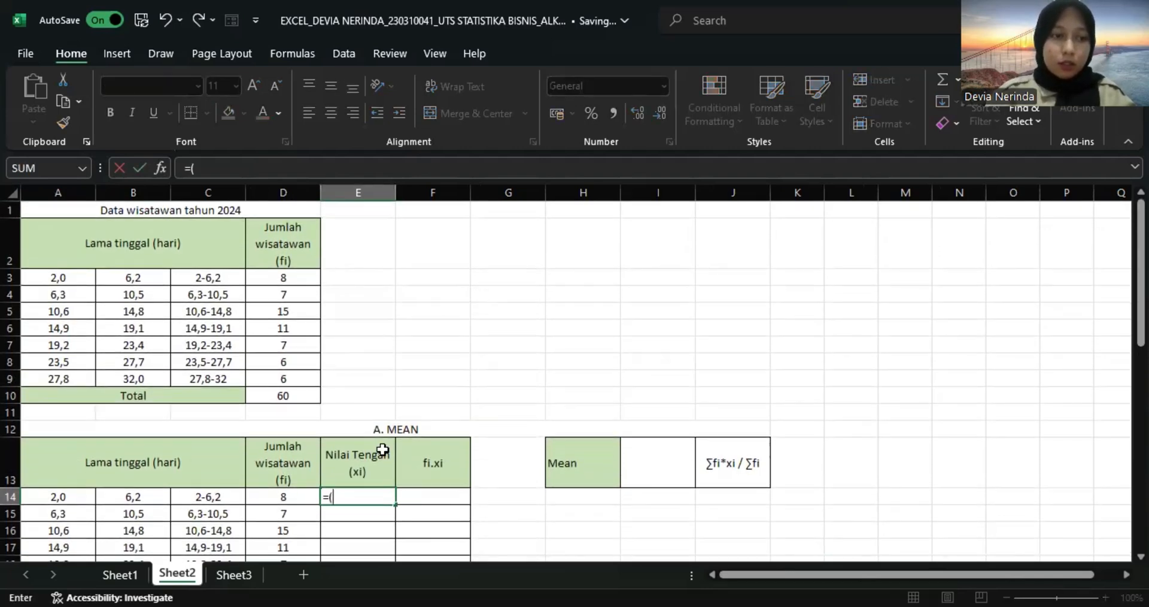
pyautogui.click(70, 496)
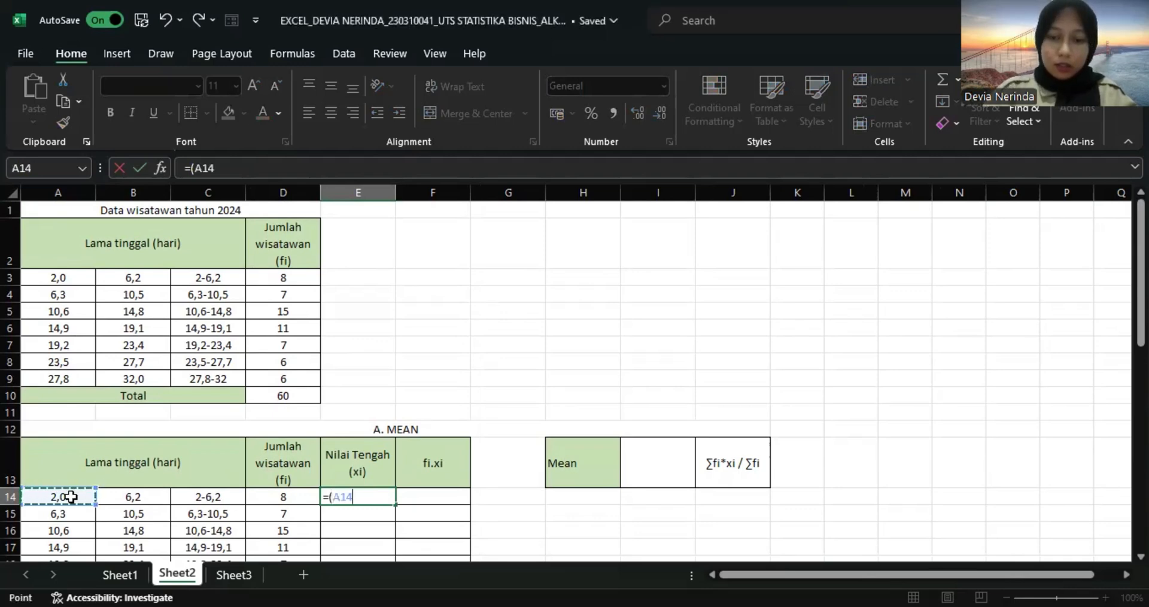
pyautogui.write('+')
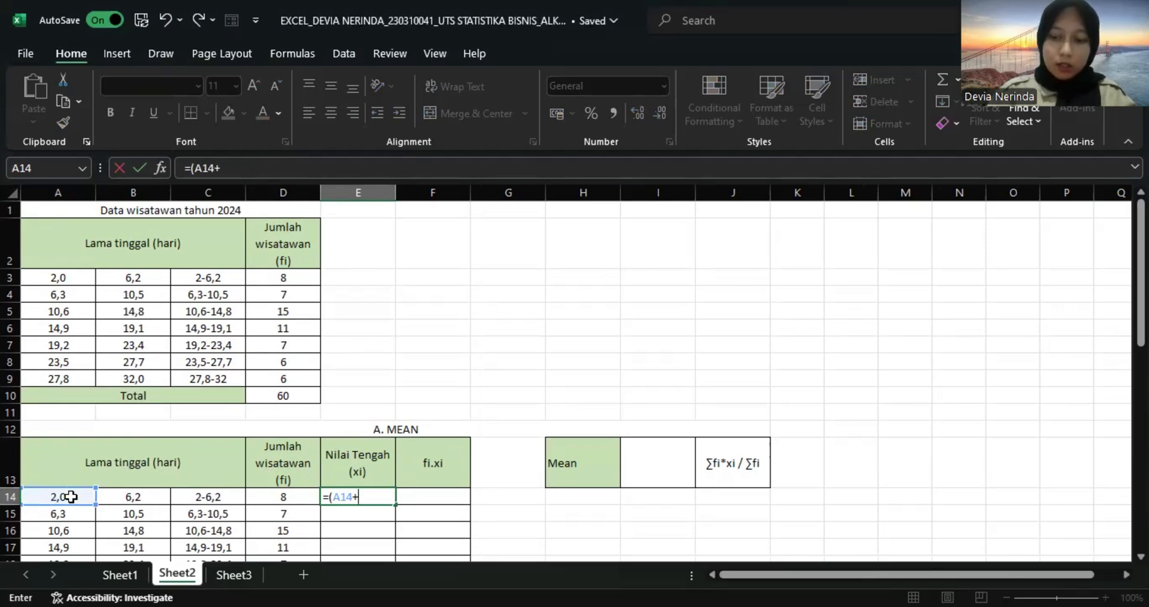
pyautogui.press('Right')
pyautogui.press('Left')
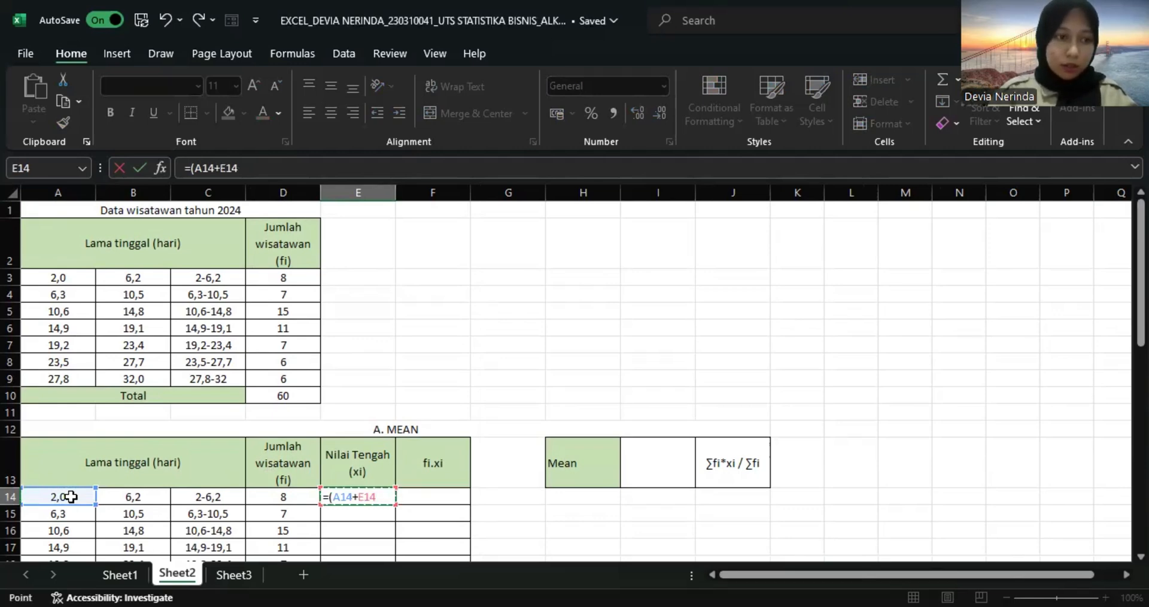
pyautogui.press('Left')
pyautogui.press('Left')
pyautogui.press('Left')
pyautogui.write(')')
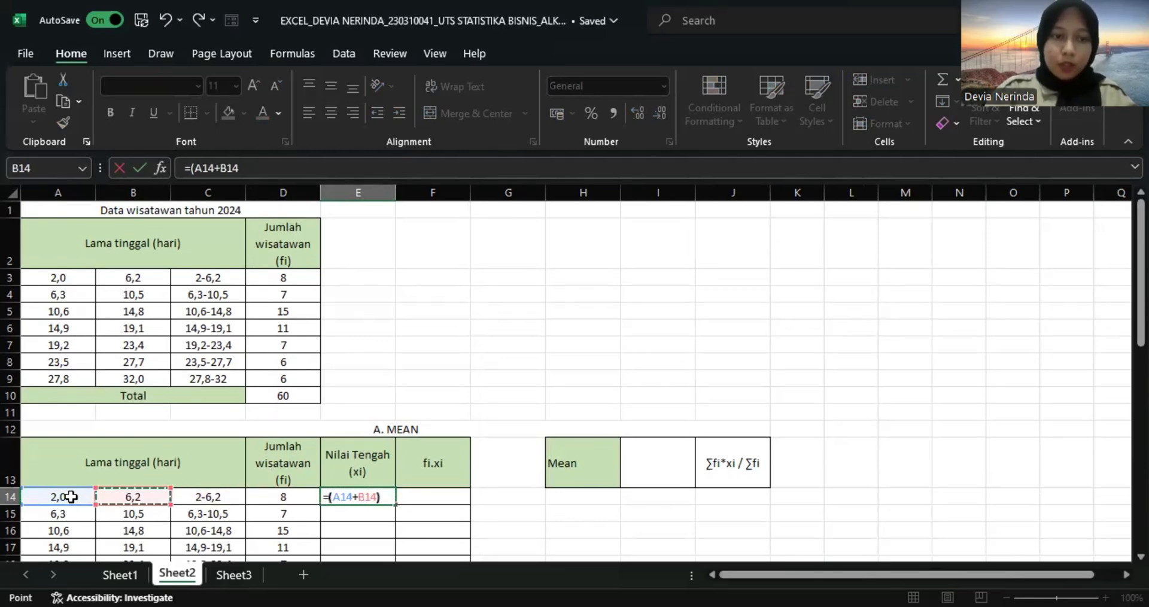
pyautogui.write('/2')
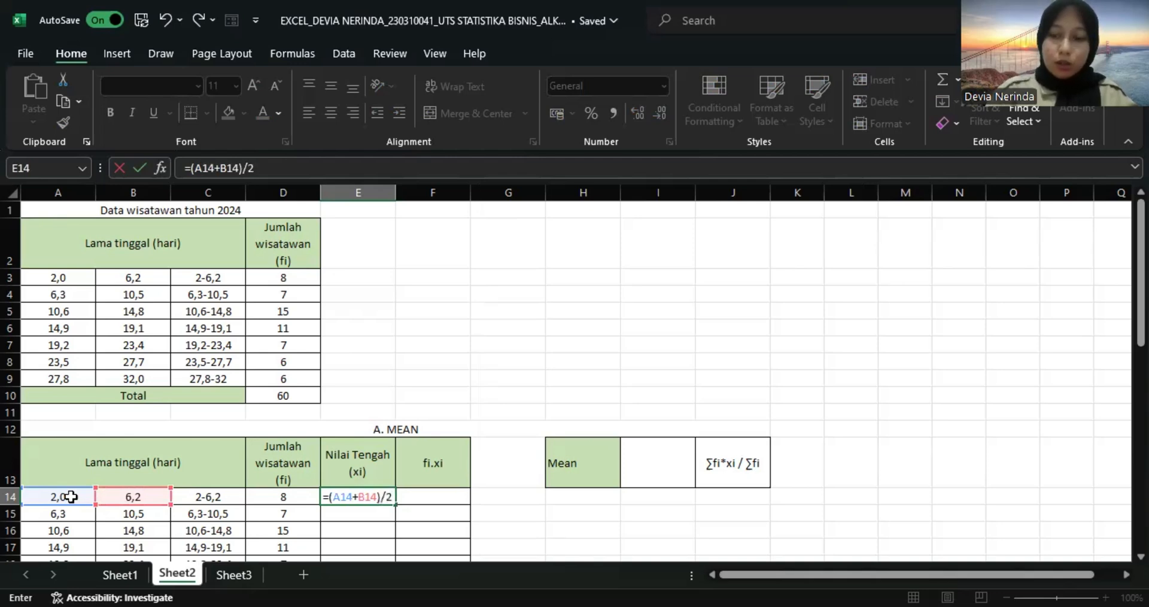
pyautogui.press('Return')
# Fill the midpoint formula from E14 down to E20 for the remaining classes.
pyautogui.scroll(-3, 347, 423)
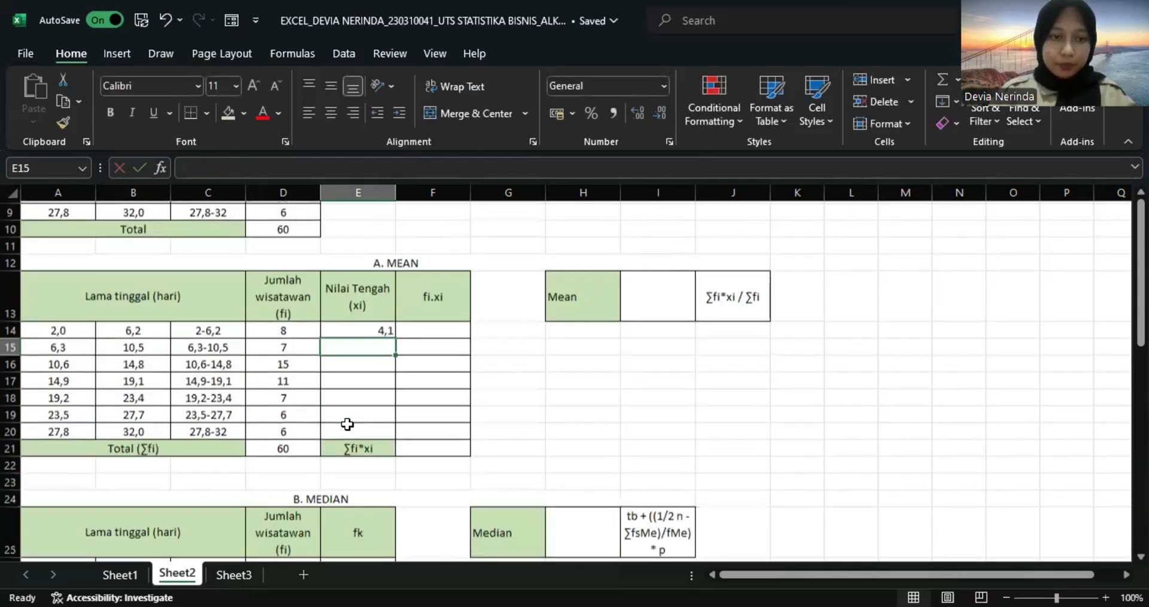
pyautogui.scroll(-1, 347, 423)
pyautogui.click(376, 312)
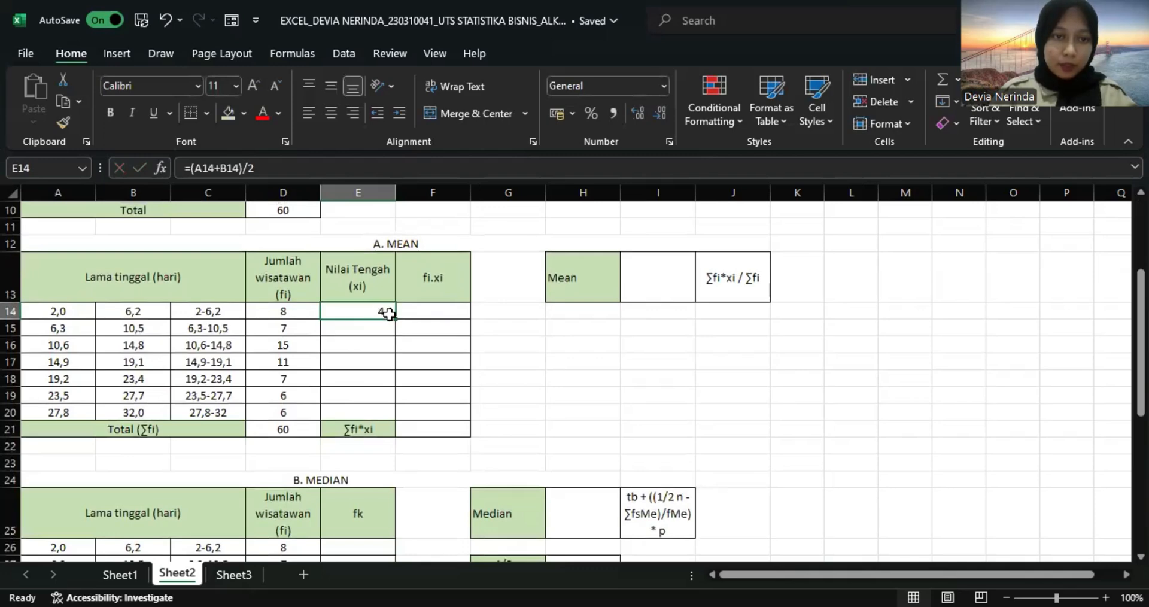
pyautogui.moveTo(392, 318); pyautogui.dragTo(382, 423)
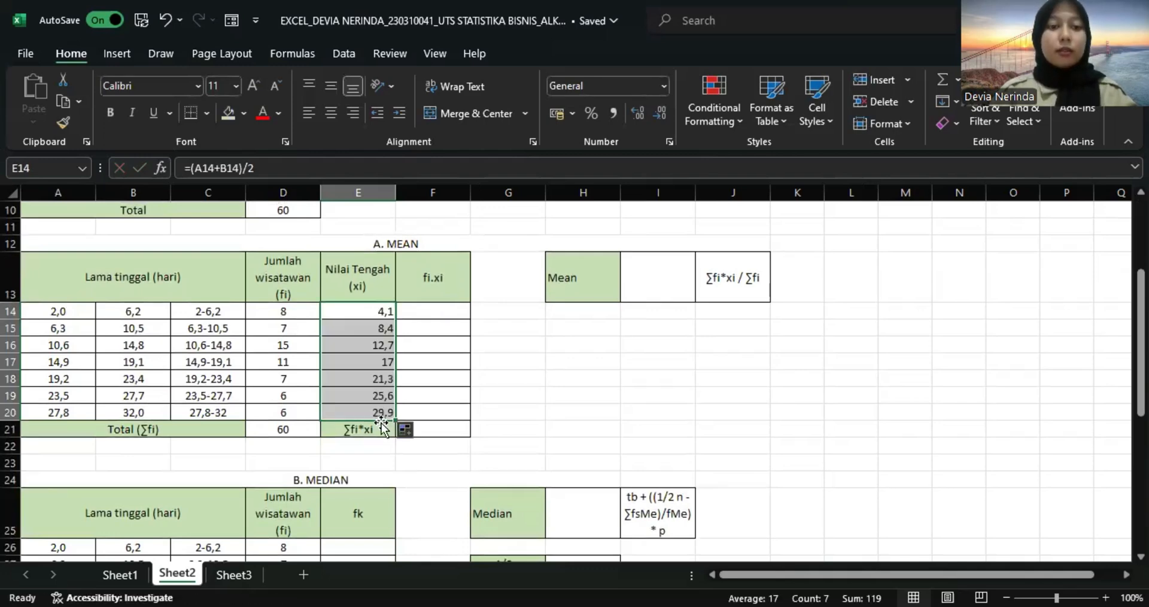
# Calculate fi.xi in F14 of the mean table with =D14*E14 and fill the formula down to F20.
pyautogui.click(448, 310)
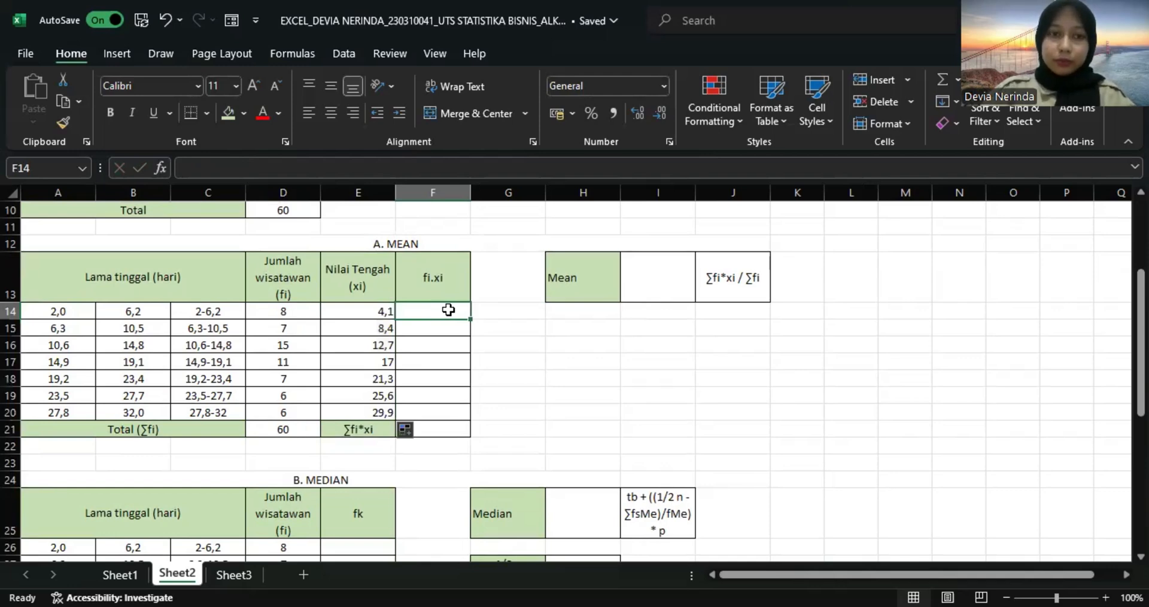
pyautogui.write('=')
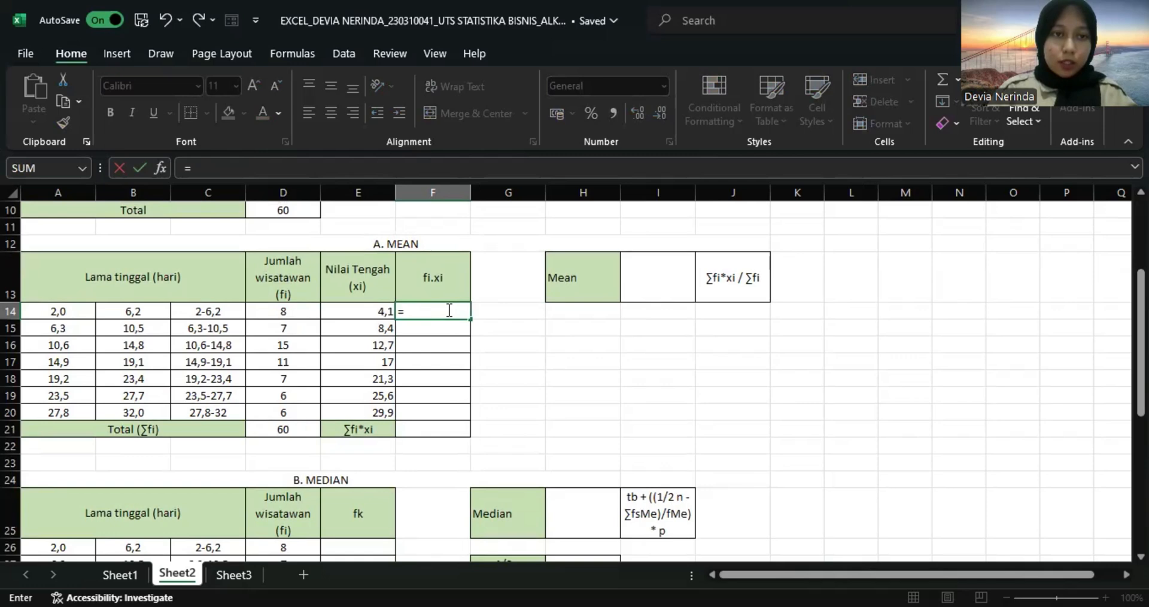
pyautogui.click(280, 311)
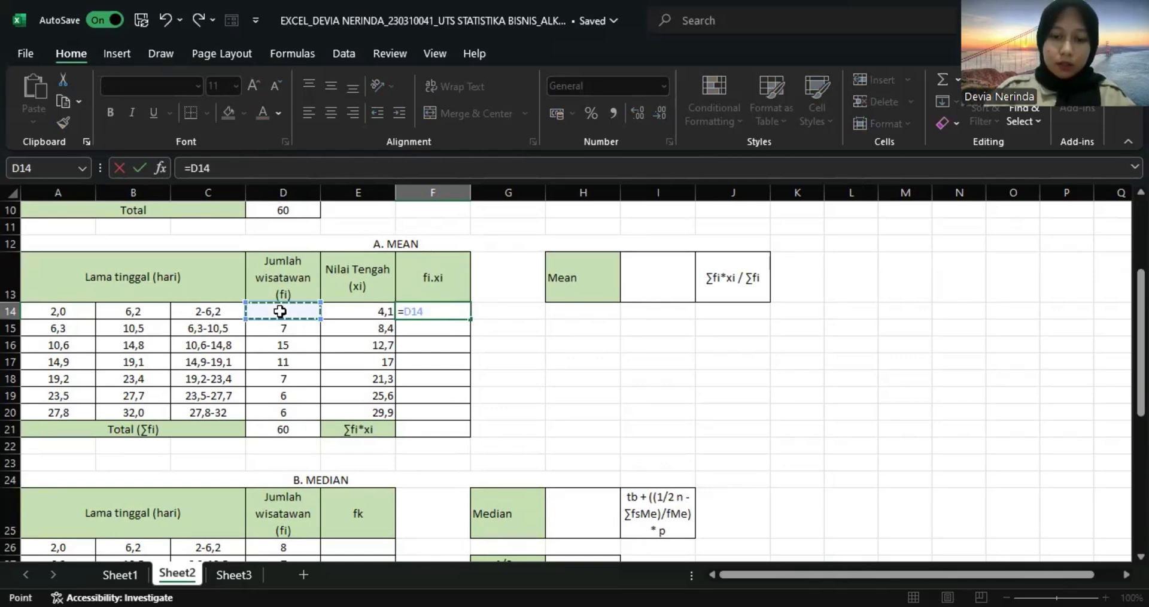
pyautogui.write('*')
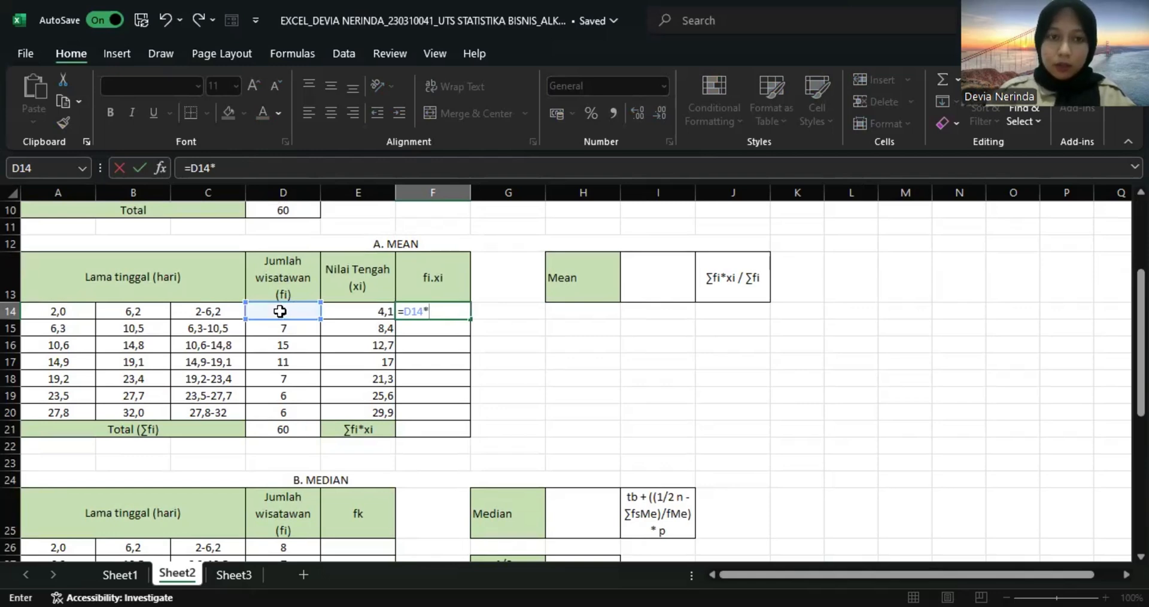
pyautogui.press('Left')
pyautogui.press('Return')
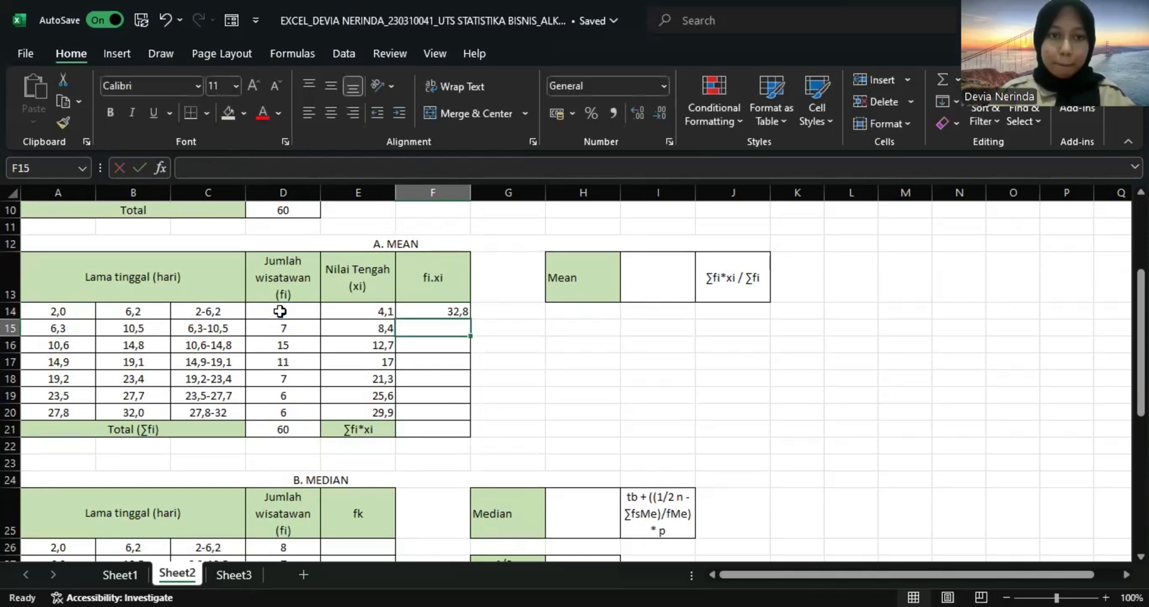
pyautogui.click(451, 311)
pyautogui.moveTo(470, 319); pyautogui.dragTo(458, 419)
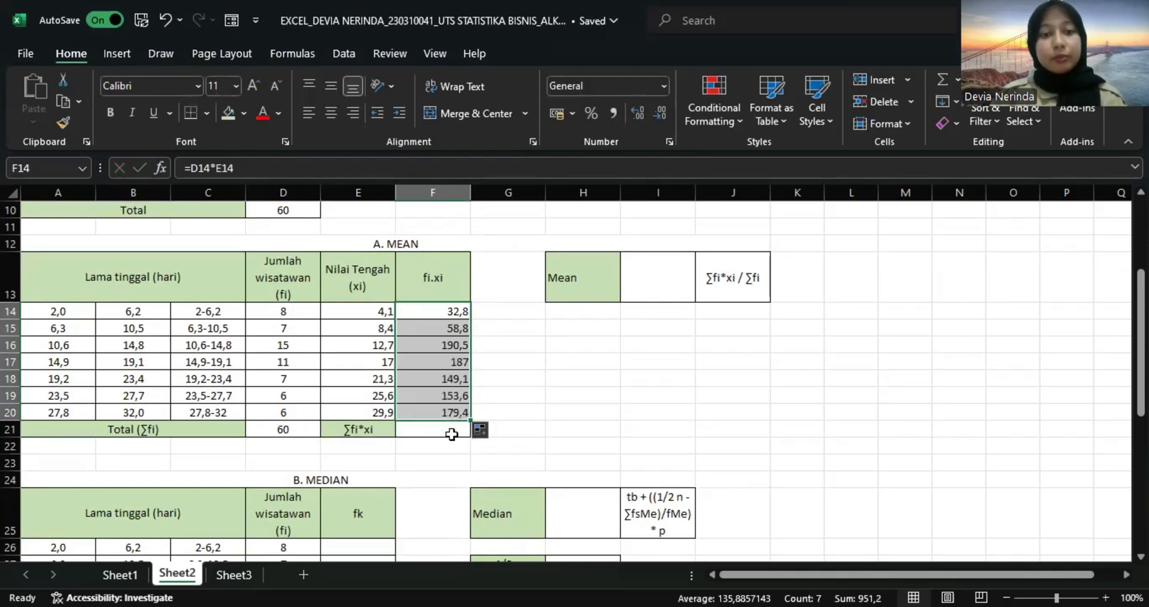
# Total the fi.xi column of the mean table in F21 with =SUM(F14:F20).
pyautogui.click(451, 433)
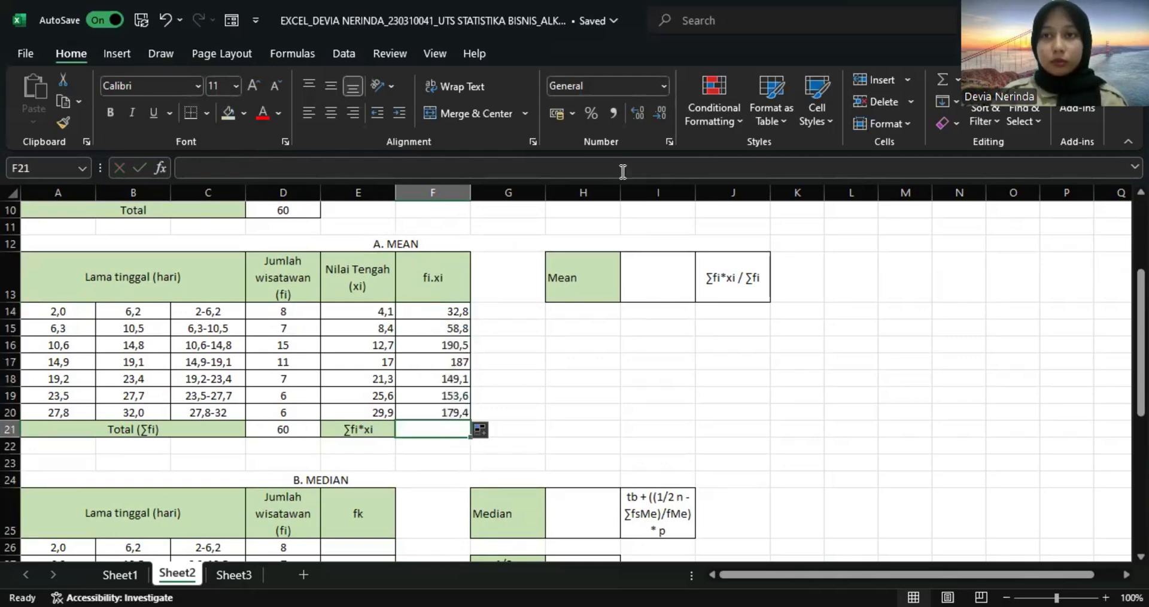
pyautogui.click(940, 78)
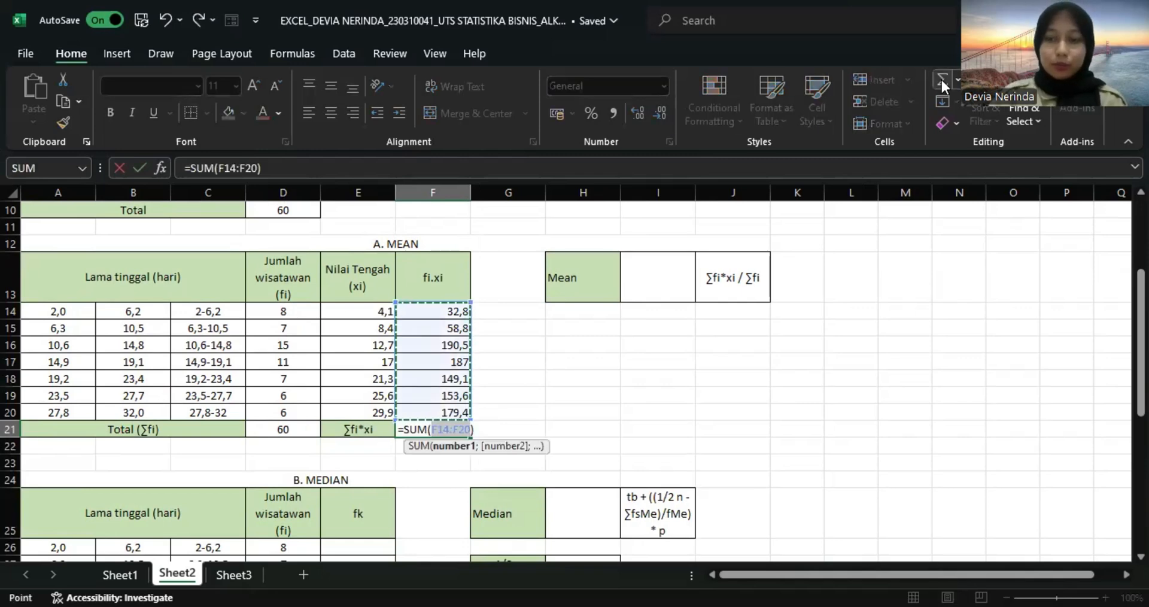
pyautogui.press('Return')
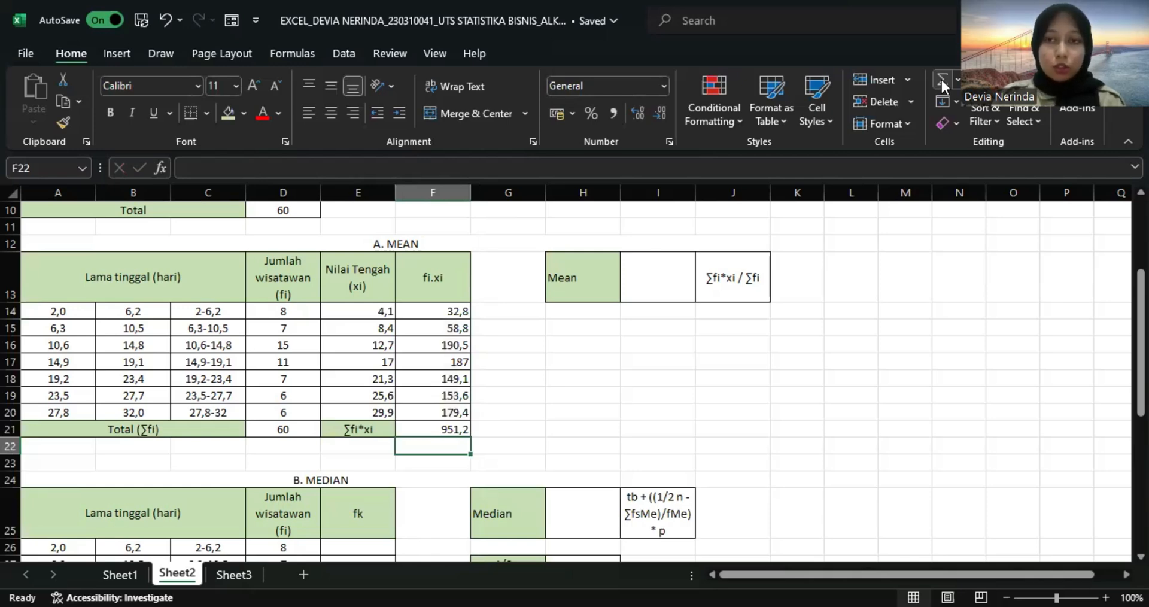
# Calculate the mean in I13 by dividing the fi.xi total by the frequency total with =F21/D21.
pyautogui.click(654, 280)
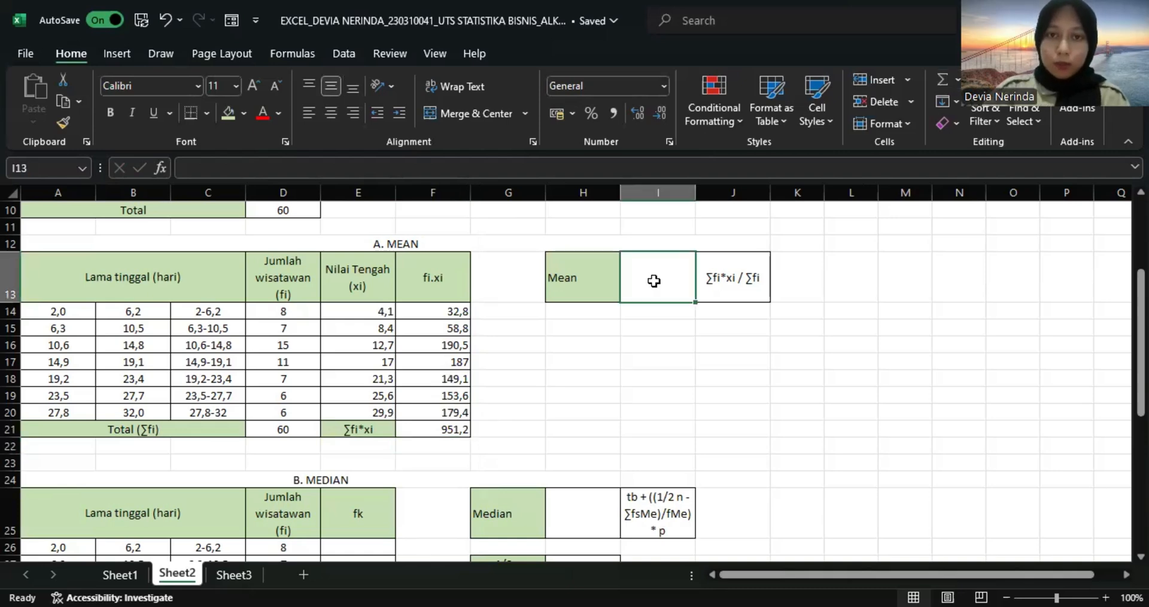
pyautogui.write('=')
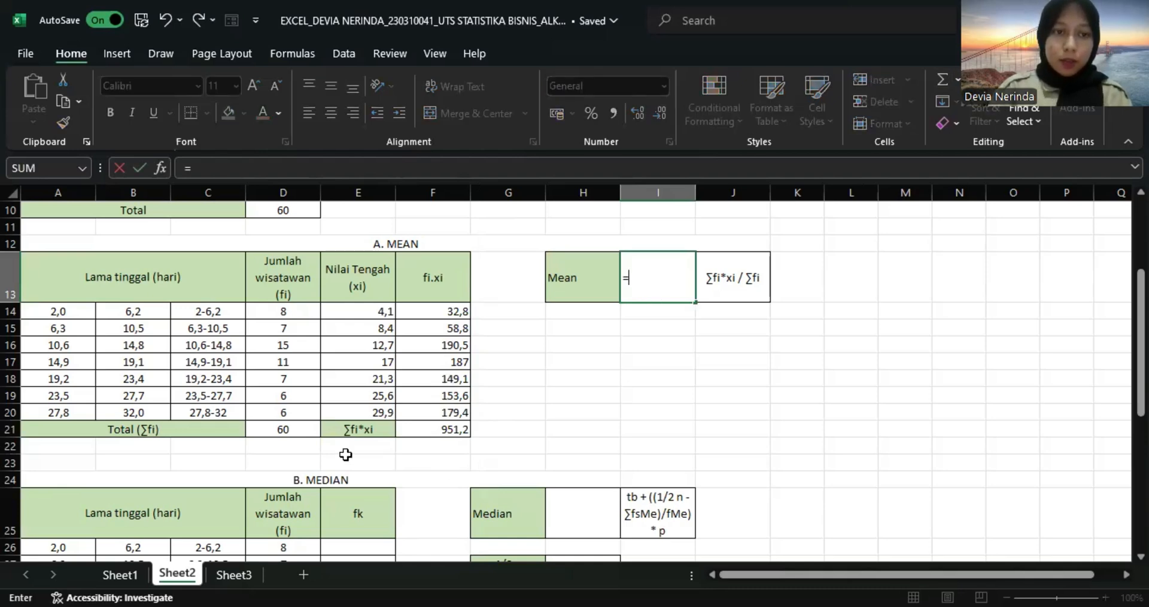
pyautogui.click(455, 431)
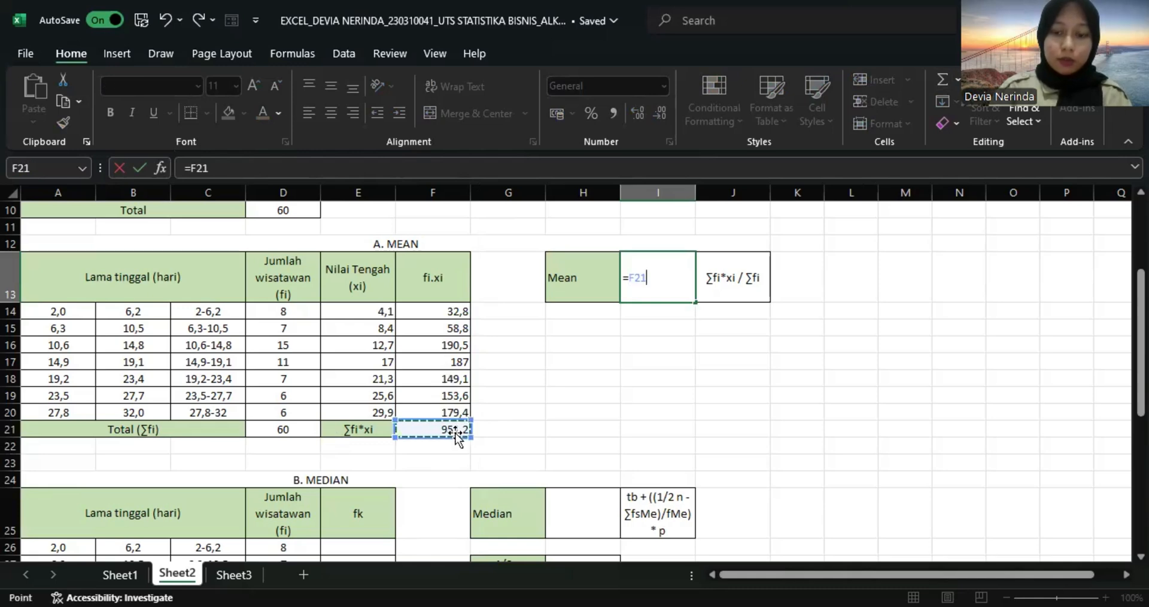
pyautogui.write('/')
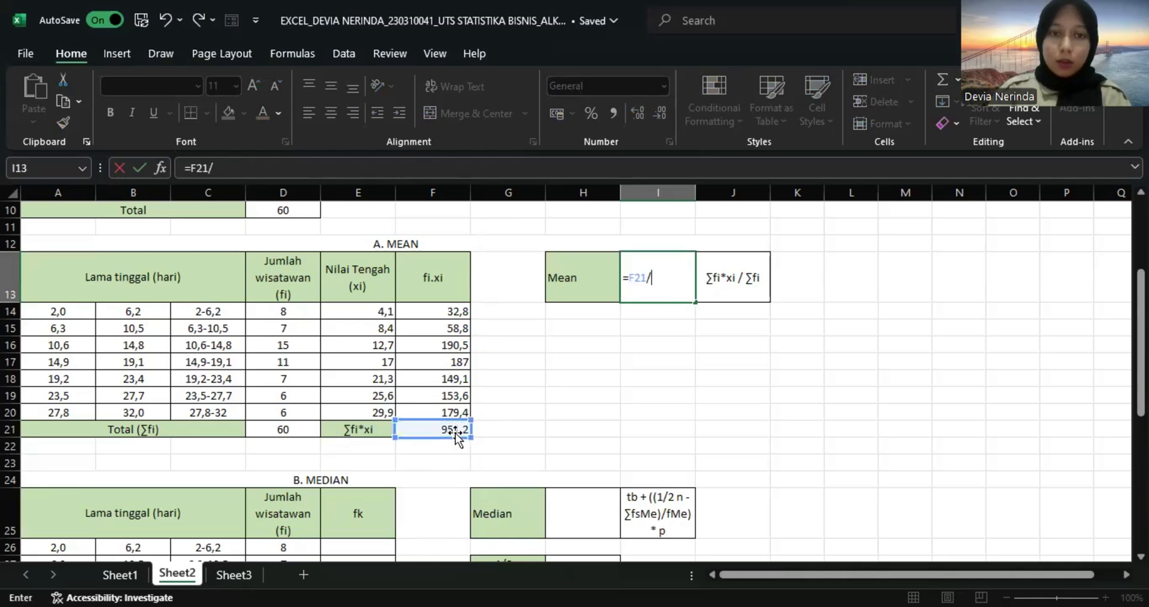
pyautogui.click(289, 430)
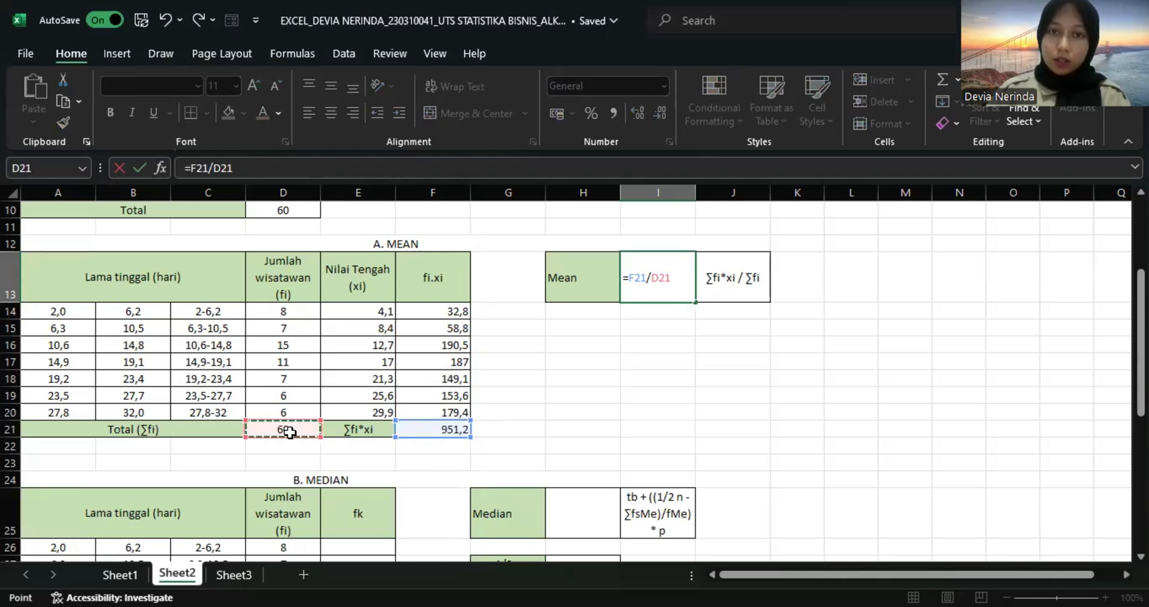
pyautogui.press('Return')
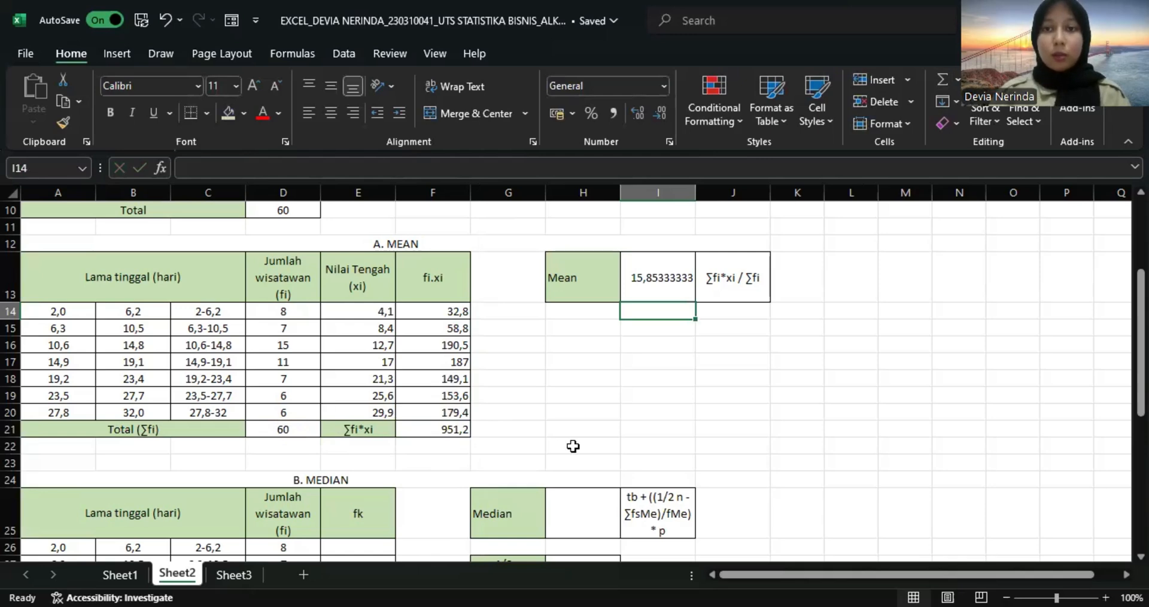
# Start the cumulative frequency (fk) column of the median table by referencing the first class's frequency D26 in E26.
pyautogui.scroll(-2, 573, 446)
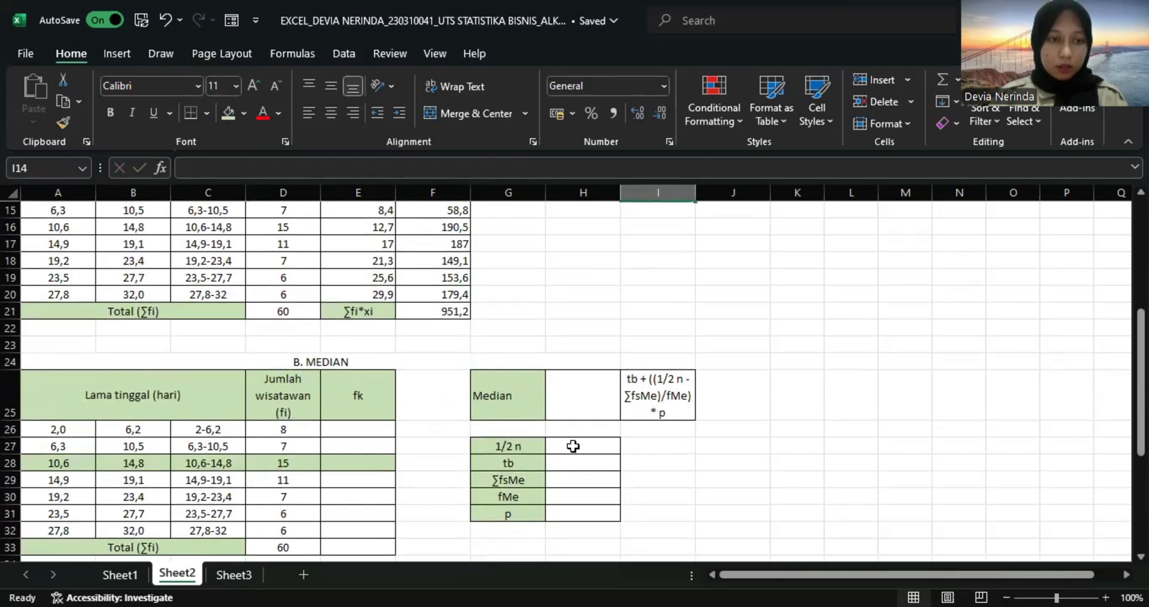
pyautogui.scroll(-1, 371, 437)
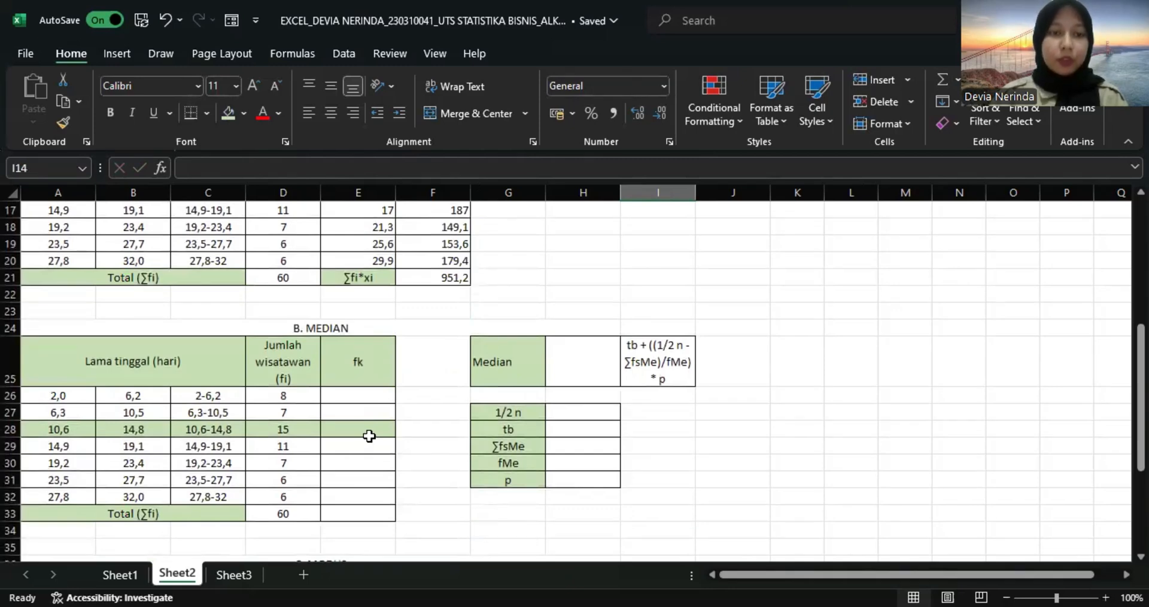
pyautogui.click(376, 394)
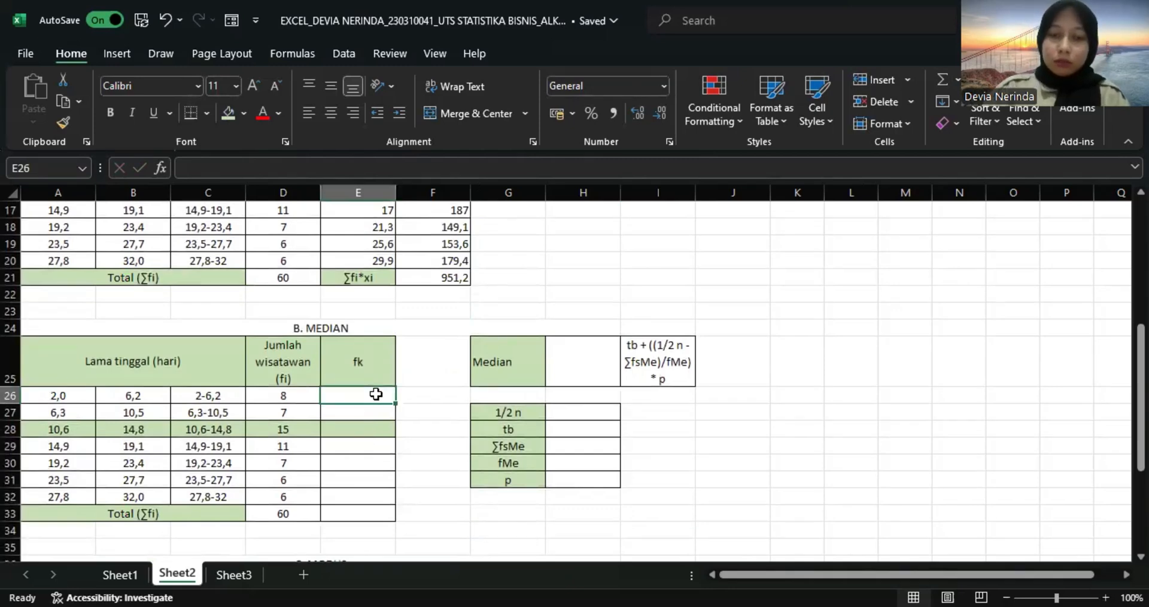
pyautogui.write('=')
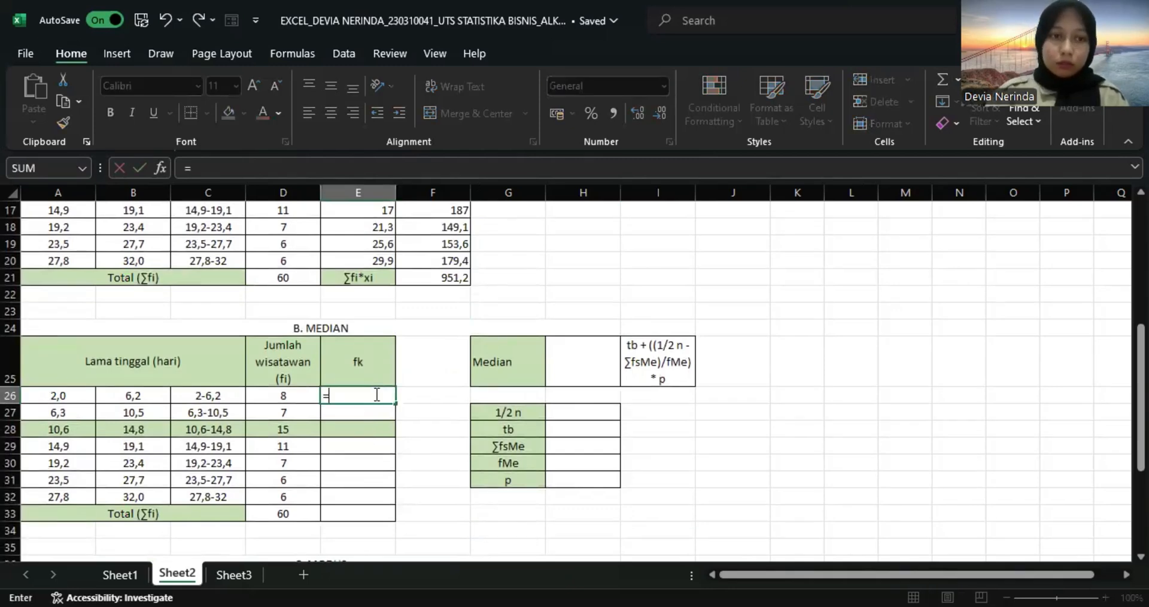
pyautogui.click(295, 395)
pyautogui.press('Return')
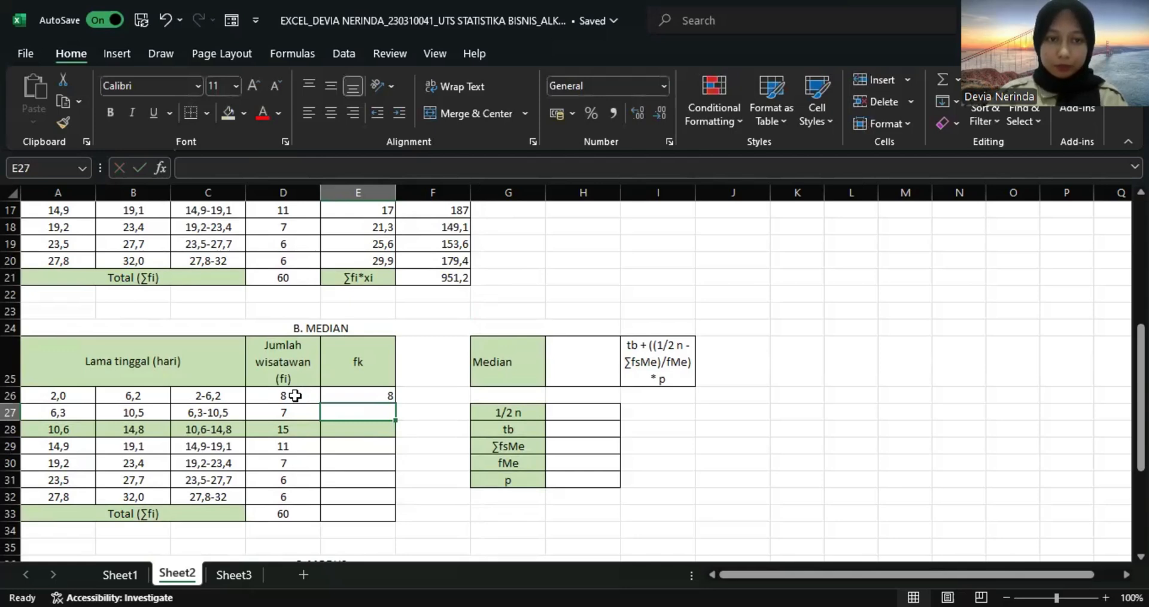
# Calculate the second class's cumulative frequency in E27 with =E26+D27 and fill the formula down to E32.
pyautogui.write('=')
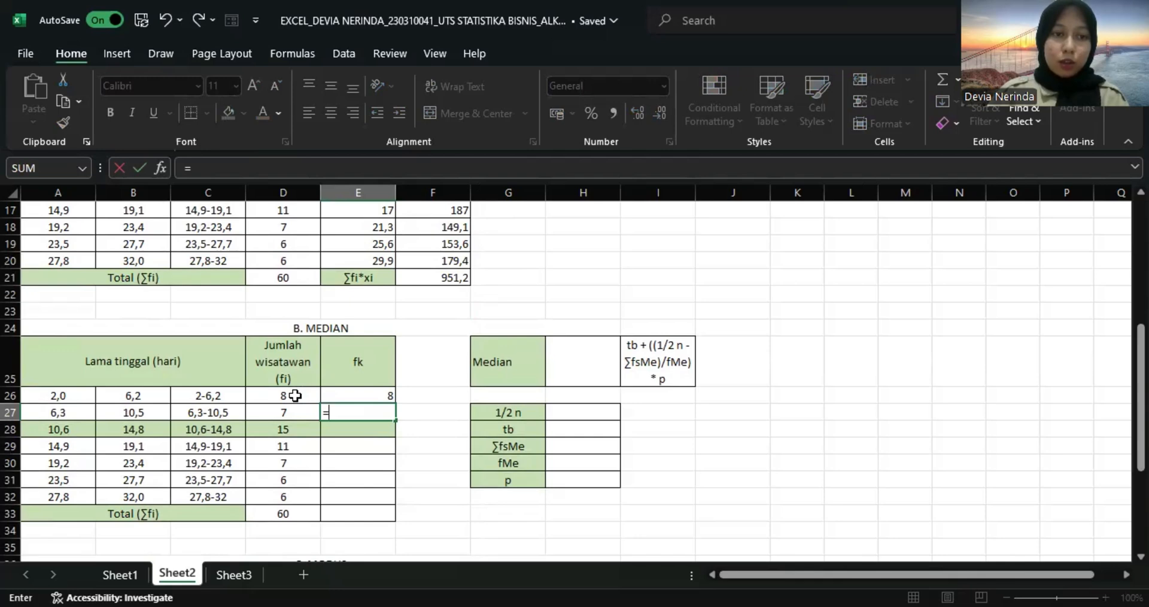
pyautogui.press('Up')
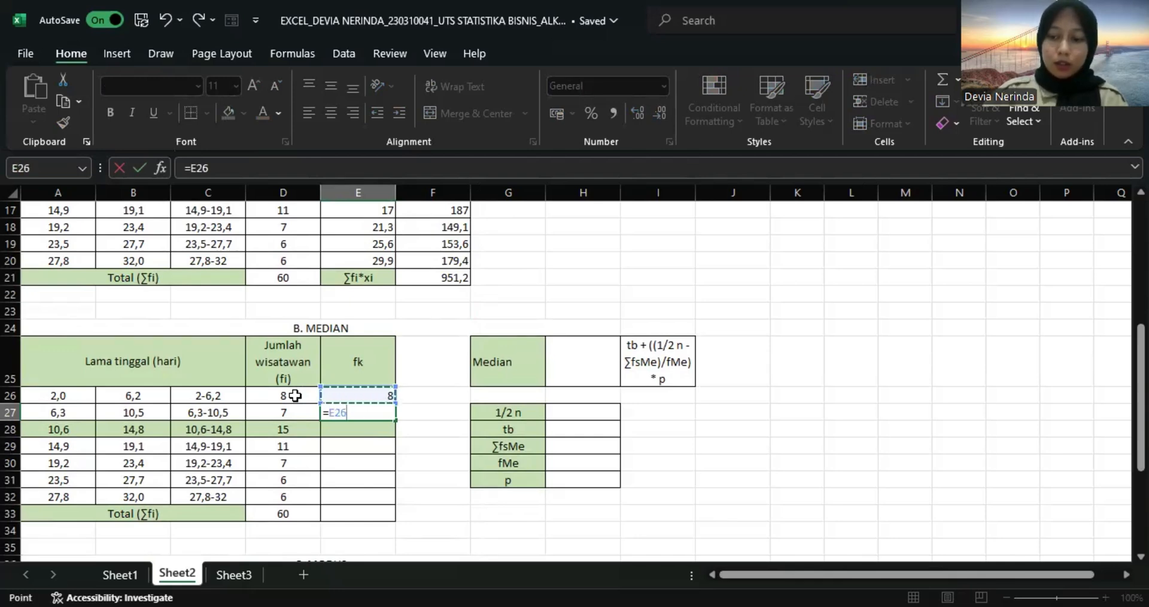
pyautogui.write('+')
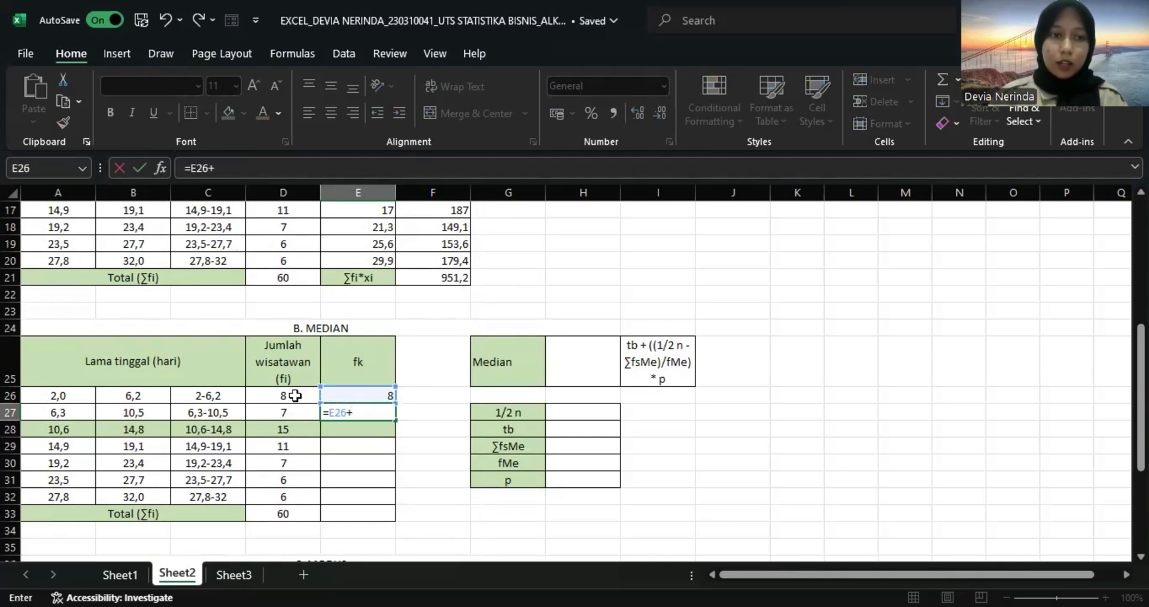
pyautogui.click(295, 409)
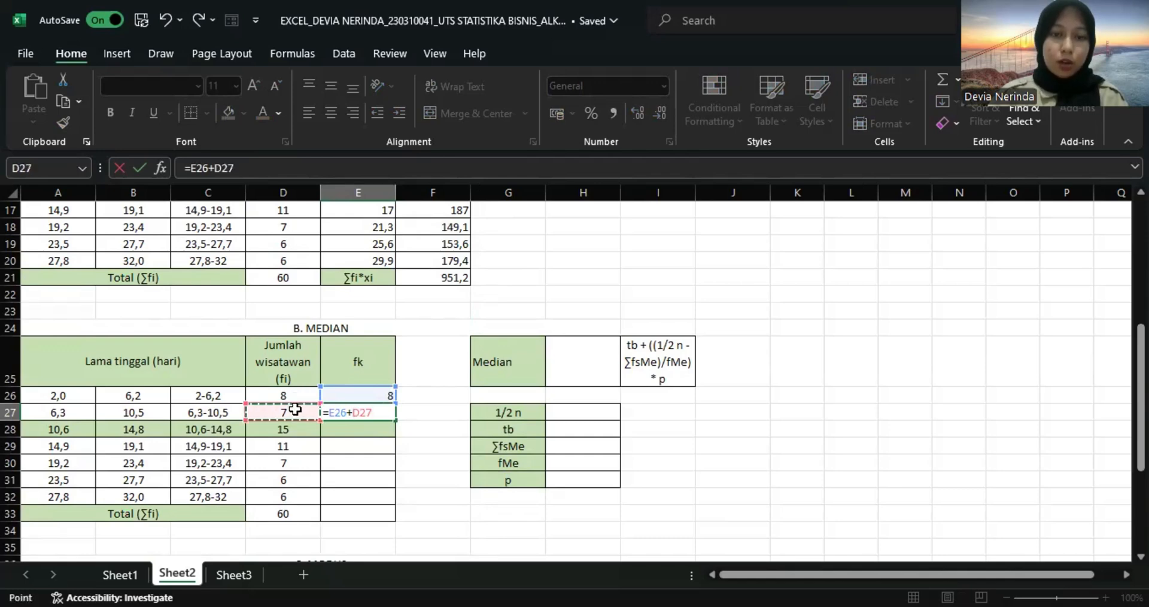
pyautogui.press('Return')
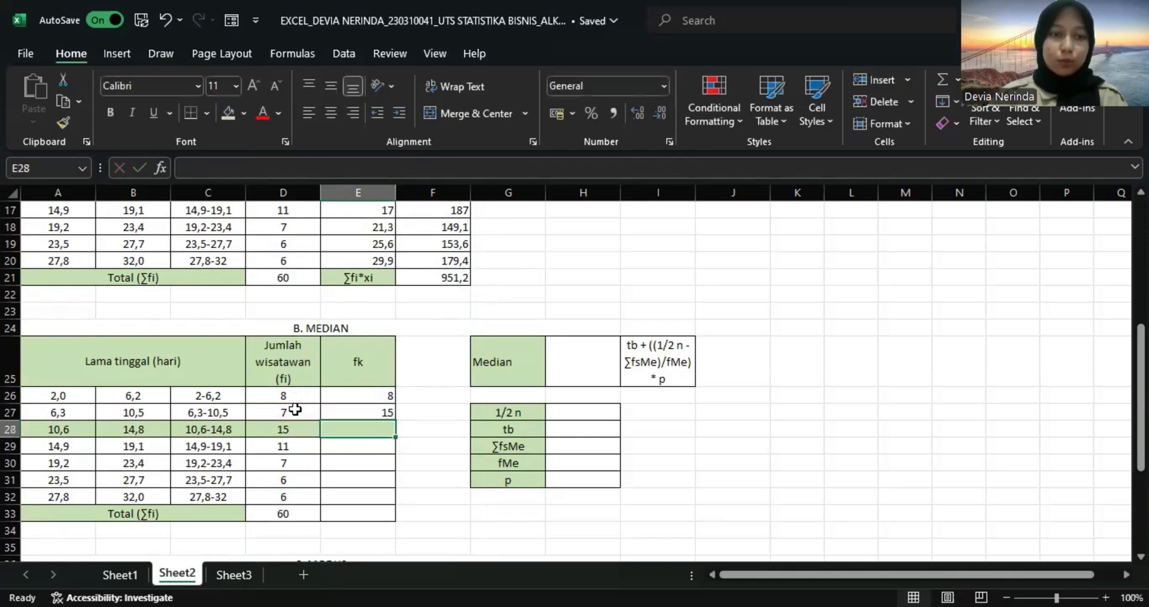
pyautogui.click(379, 413)
pyautogui.moveTo(395, 418); pyautogui.dragTo(387, 498)
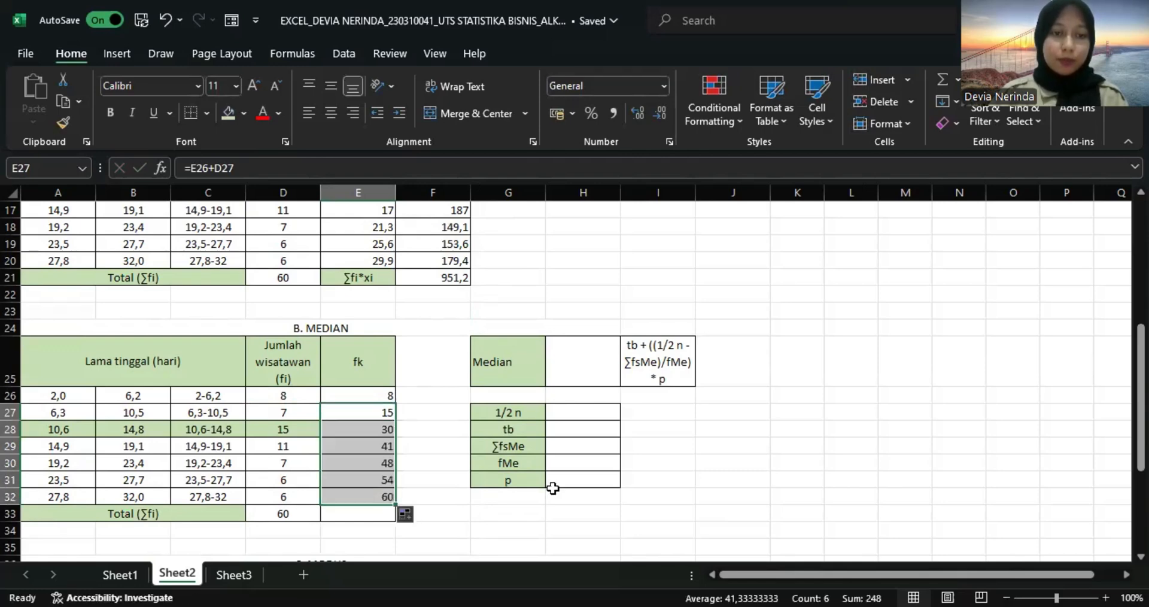
# Calculate the median's 1/2 n value in H27 with =1/2*D33.
pyautogui.click(588, 416)
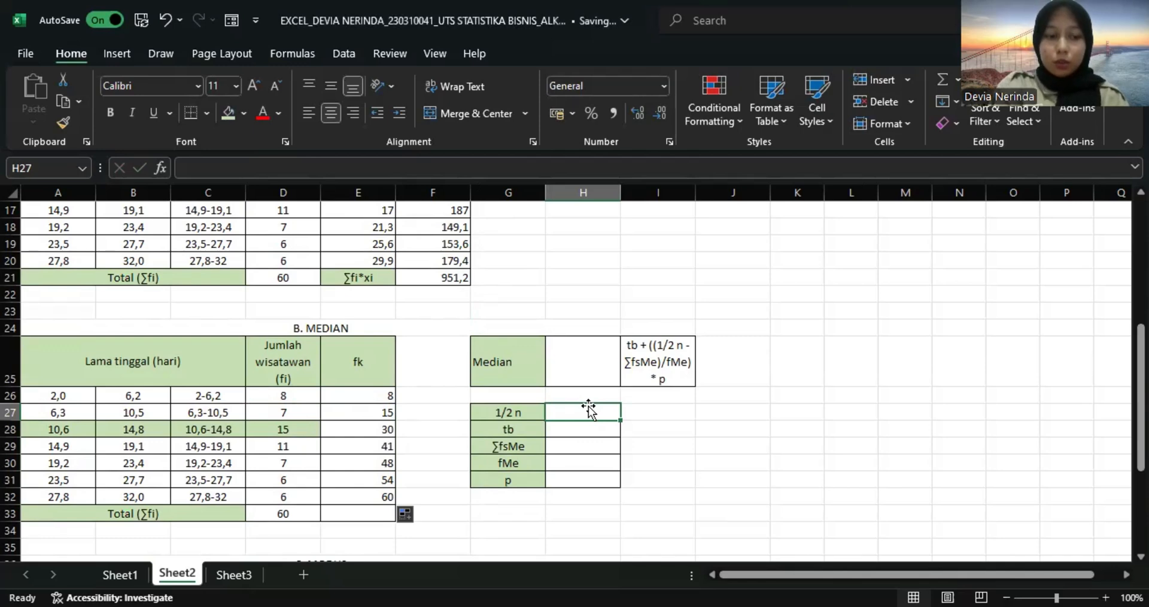
pyautogui.write('1/')
pyautogui.press('BackSpace')
pyautogui.press('BackSpace')
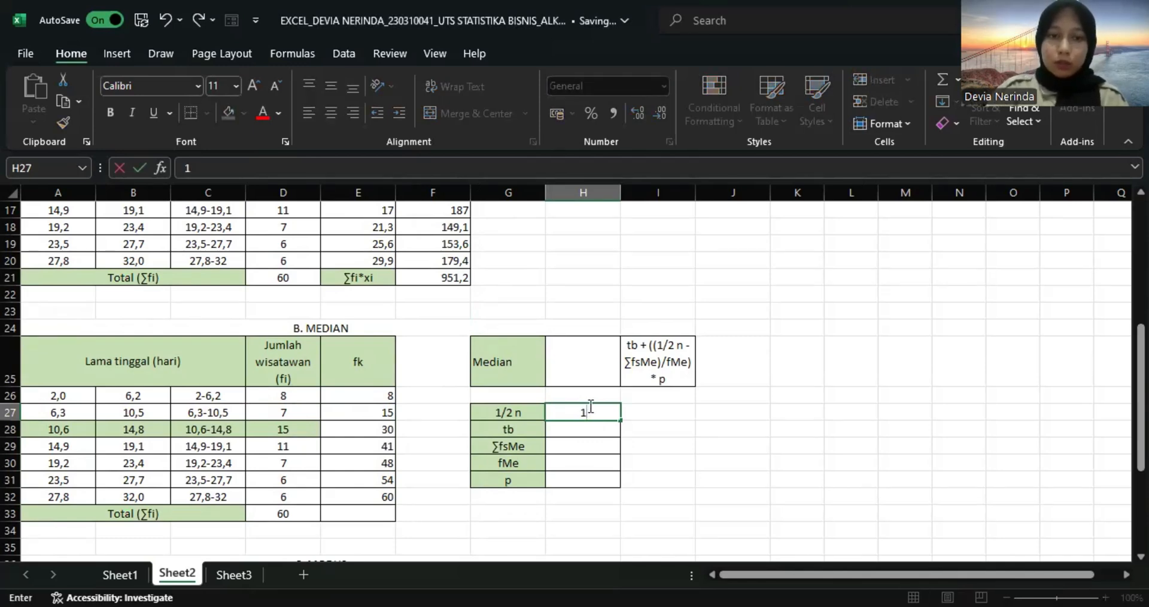
pyautogui.write('=1')
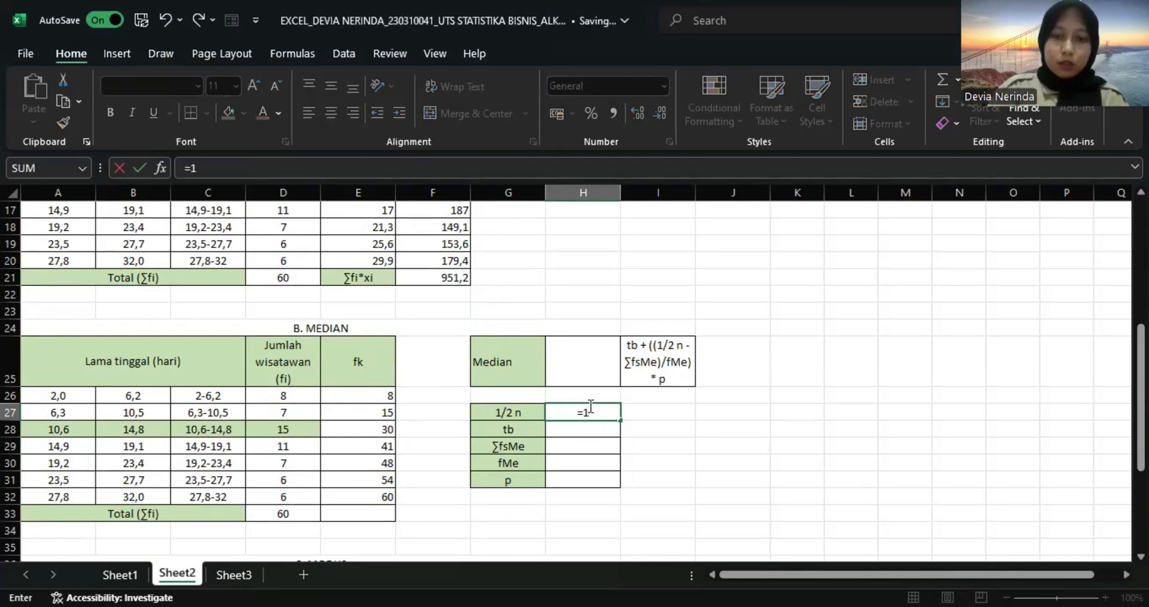
pyautogui.write('/2')
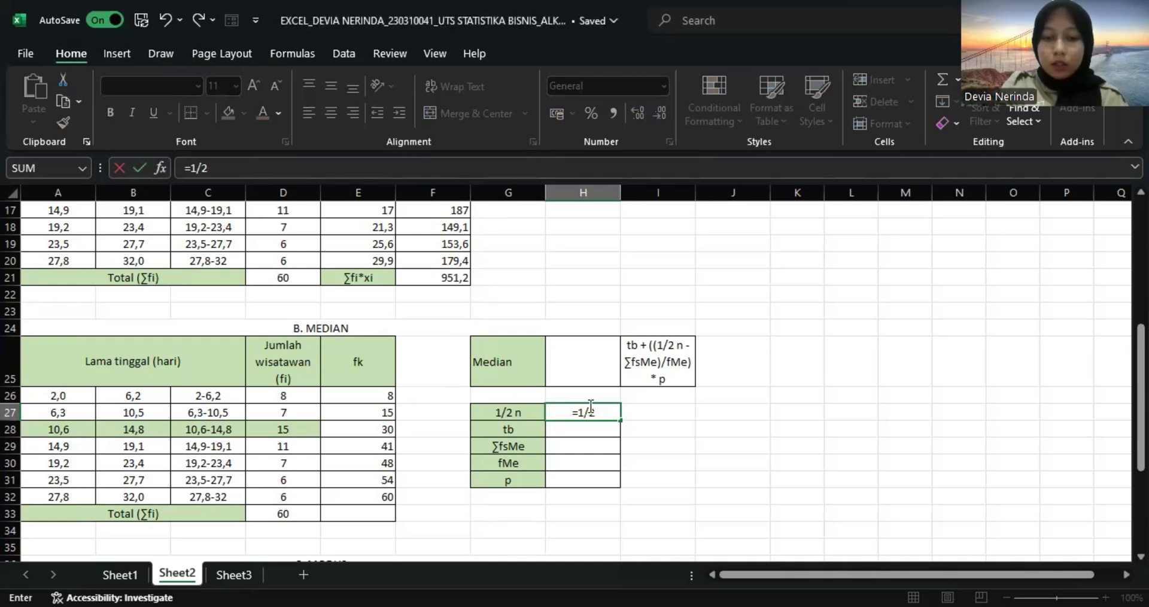
pyautogui.write('*')
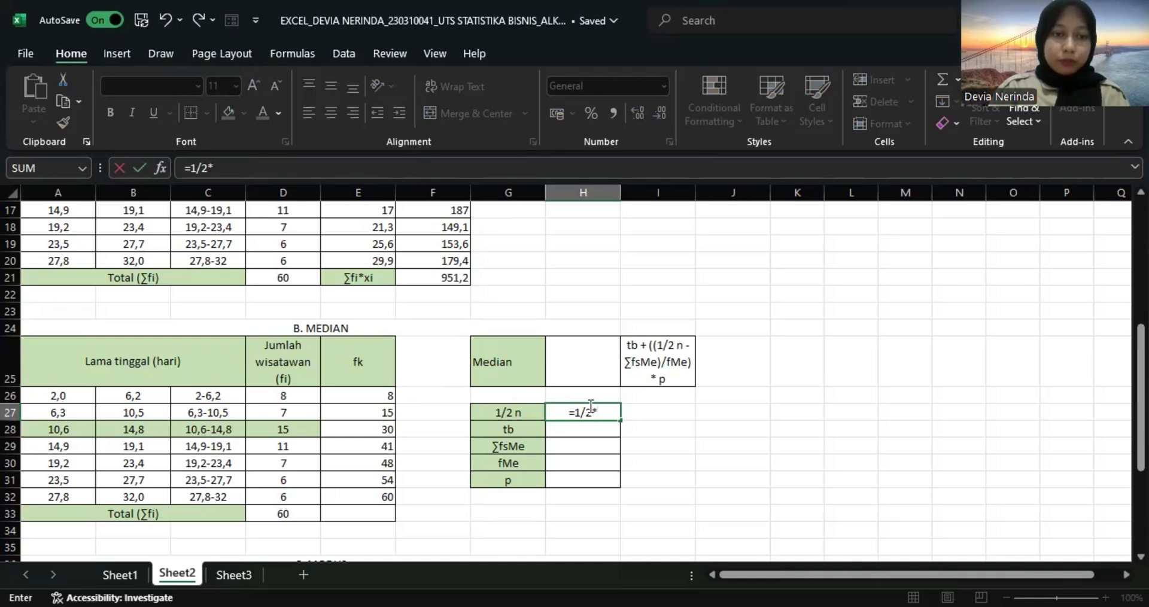
pyautogui.click(283, 516)
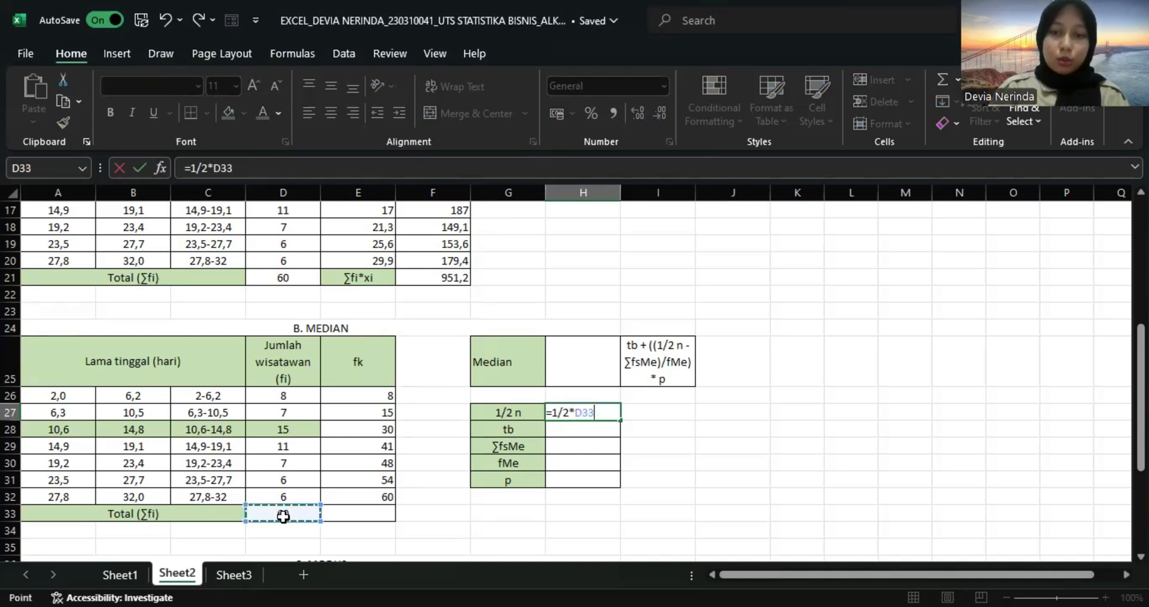
pyautogui.press('Return')
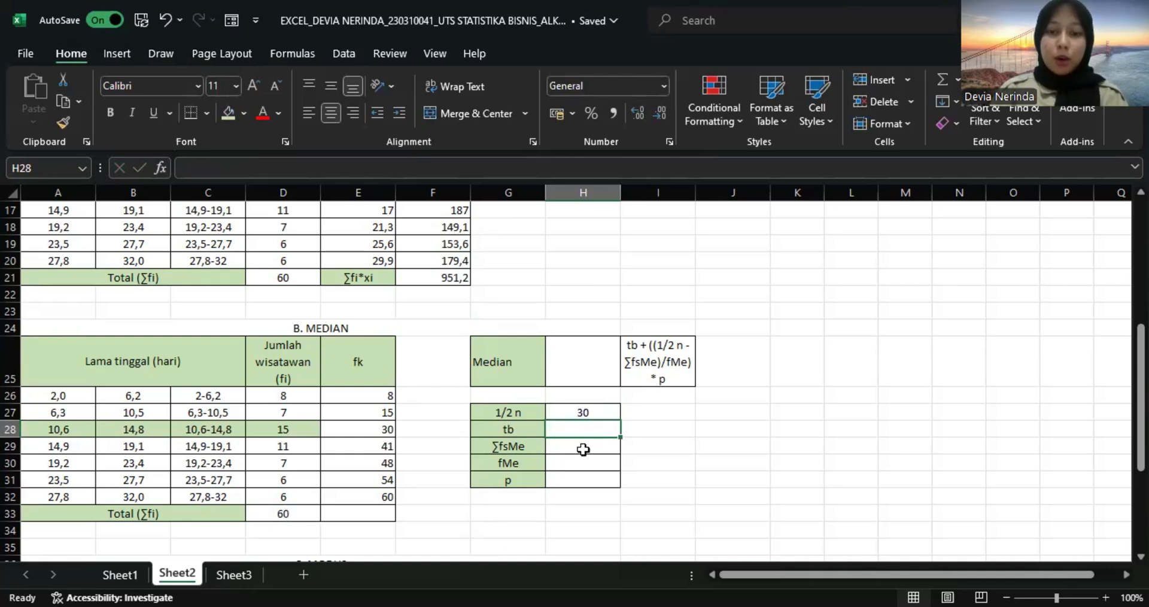
# Calculate the median class's lower boundary (tb) in H28 with =A28-0,05.
pyautogui.write('=')
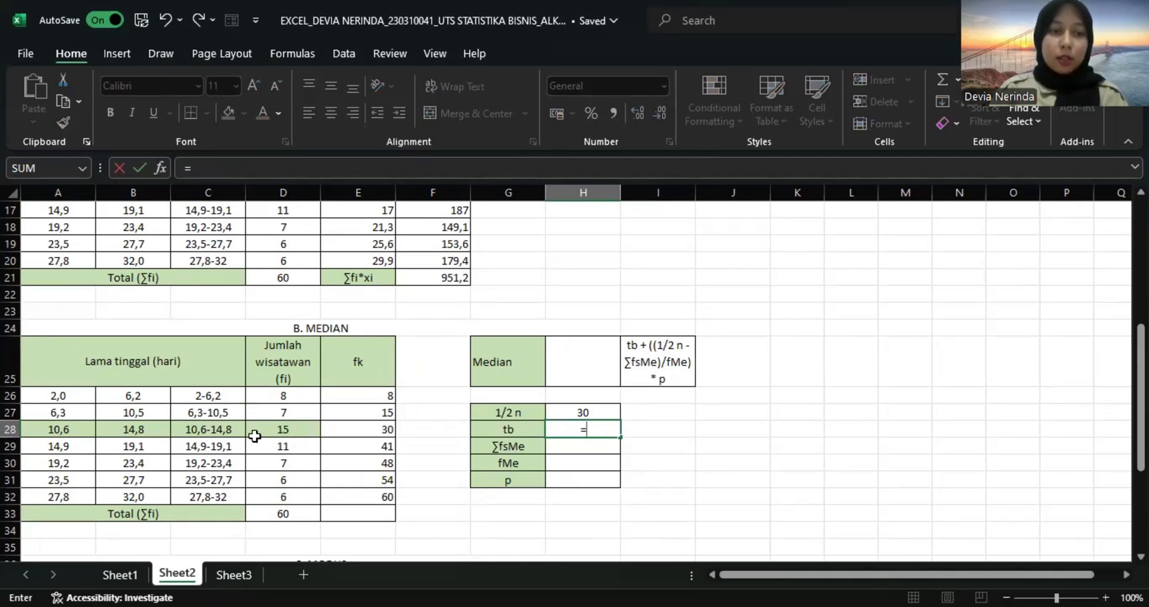
pyautogui.click(59, 431)
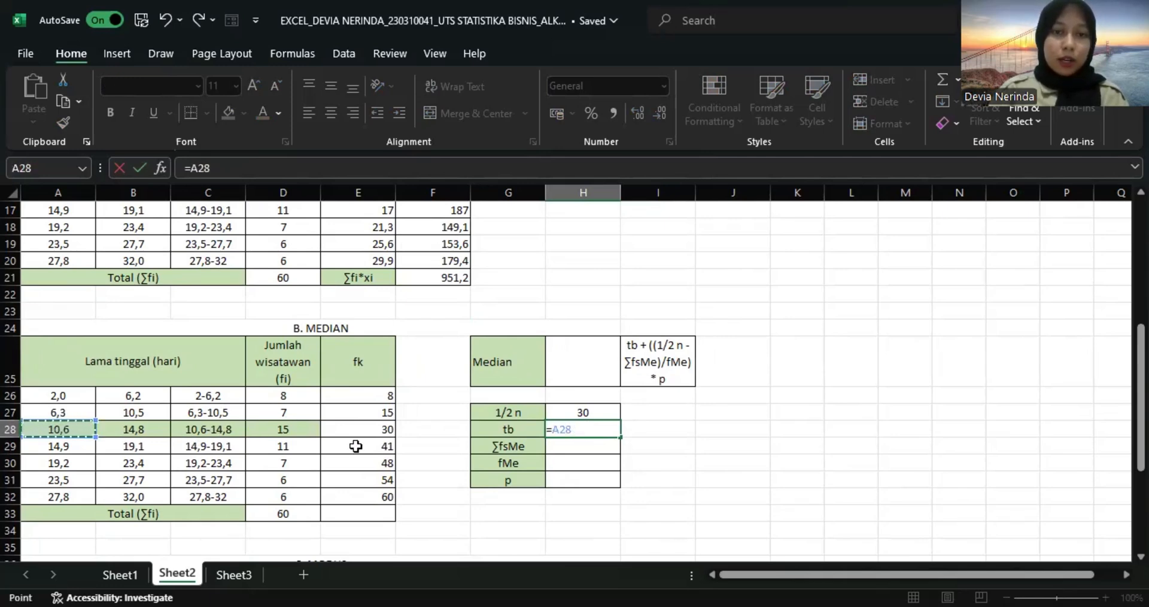
pyautogui.write('-')
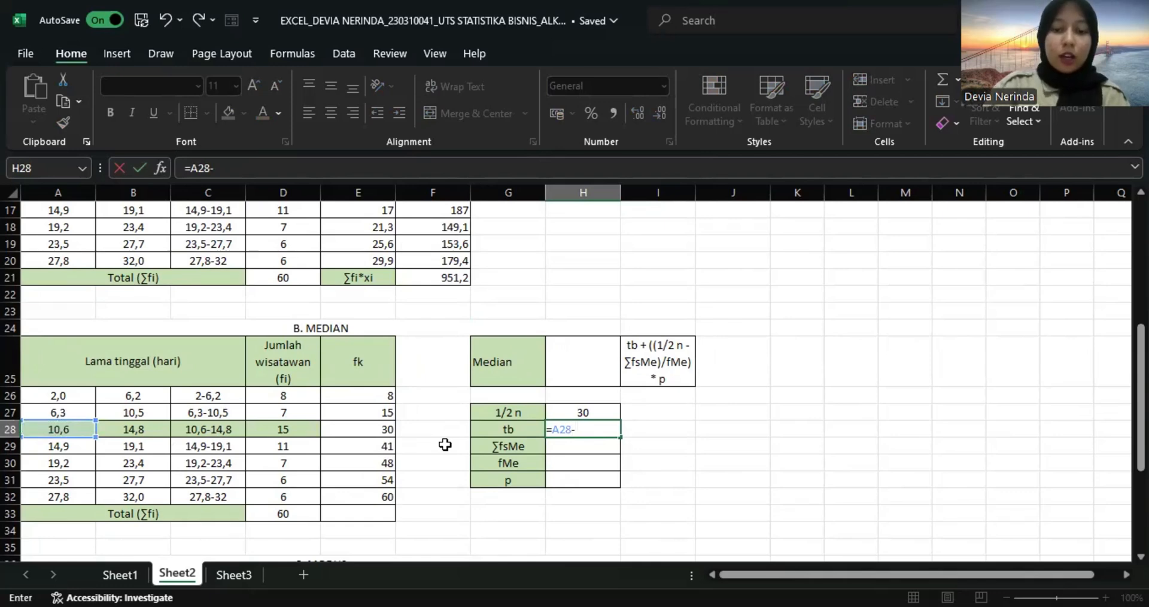
pyautogui.write('0,')
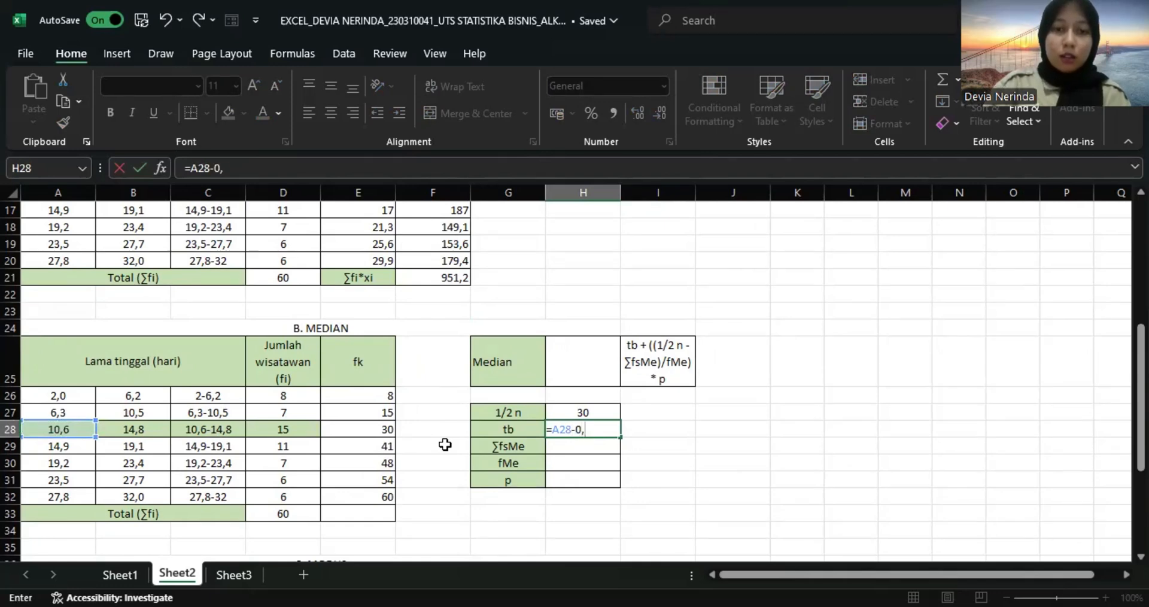
pyautogui.write('05')
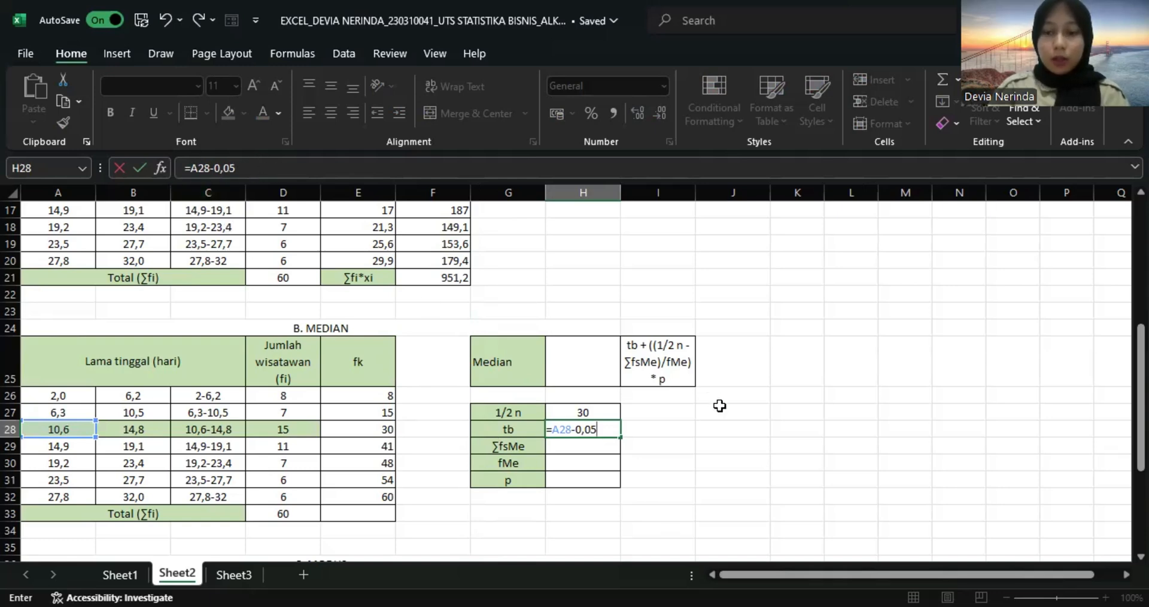
pyautogui.press('Return')
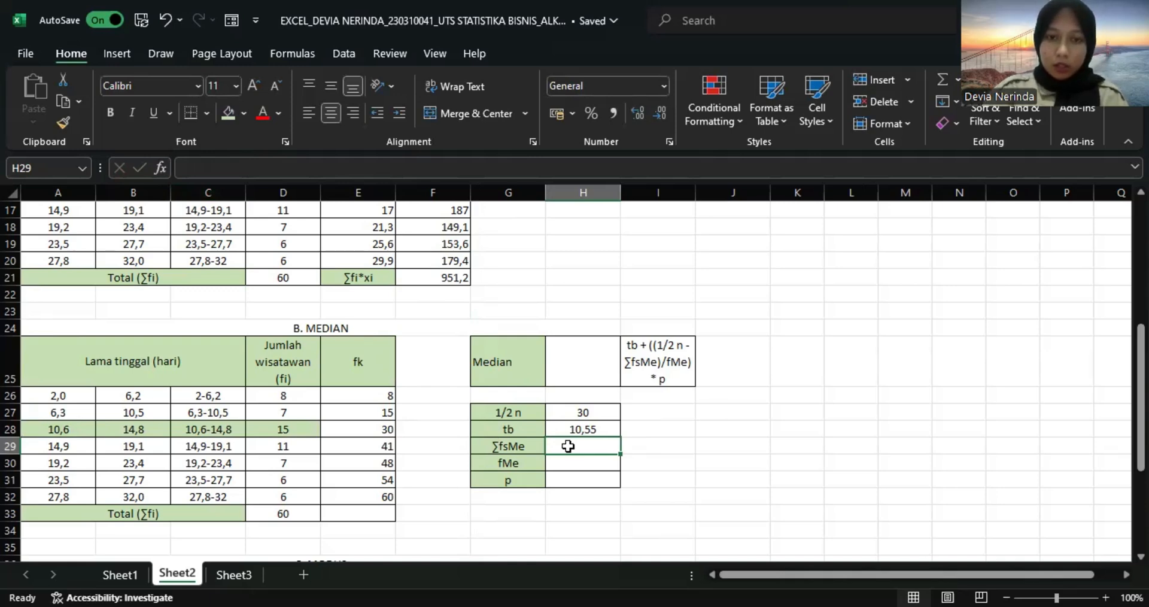
# Set ∑fsMe in H29 to =E27 and shade the median class's cumulative frequency cell E28 green like the rest of its row.
pyautogui.write('=')
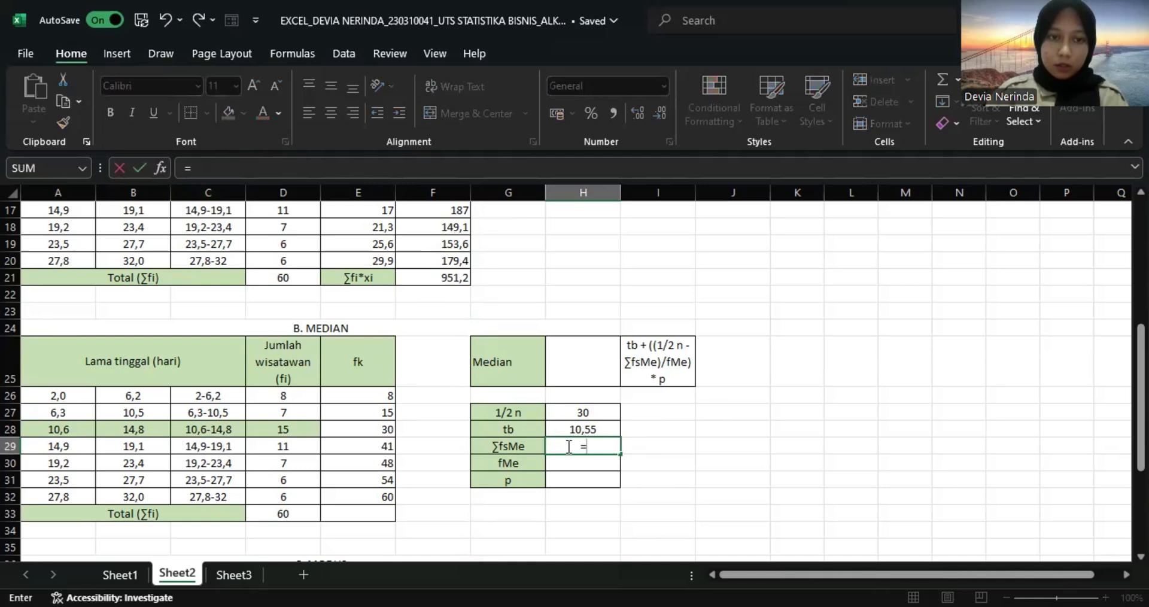
pyautogui.click(381, 411)
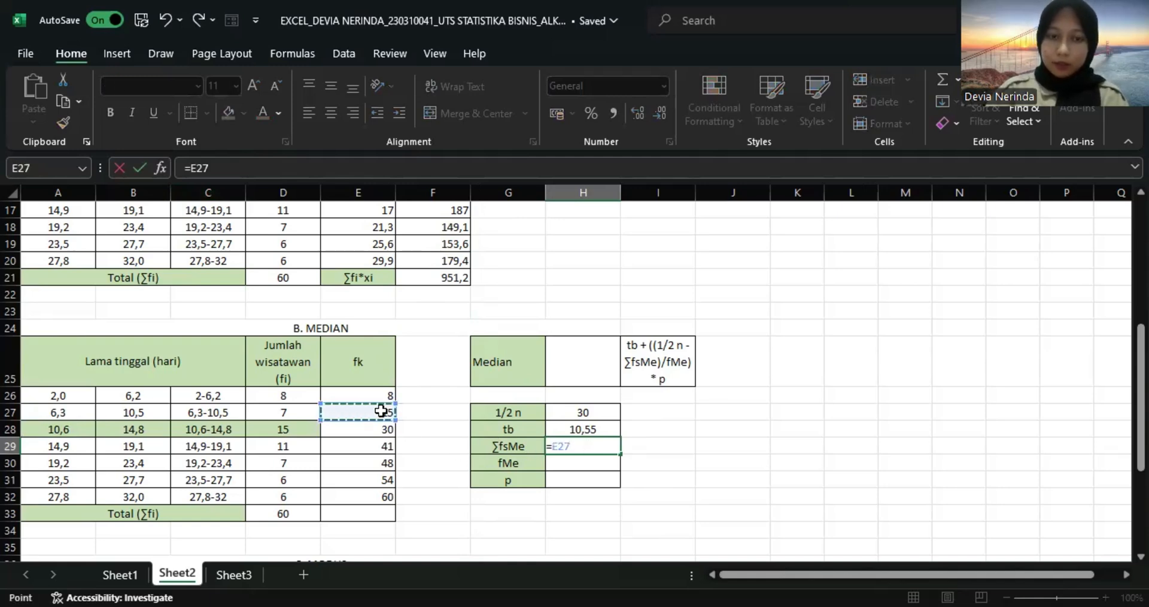
pyautogui.press('Return')
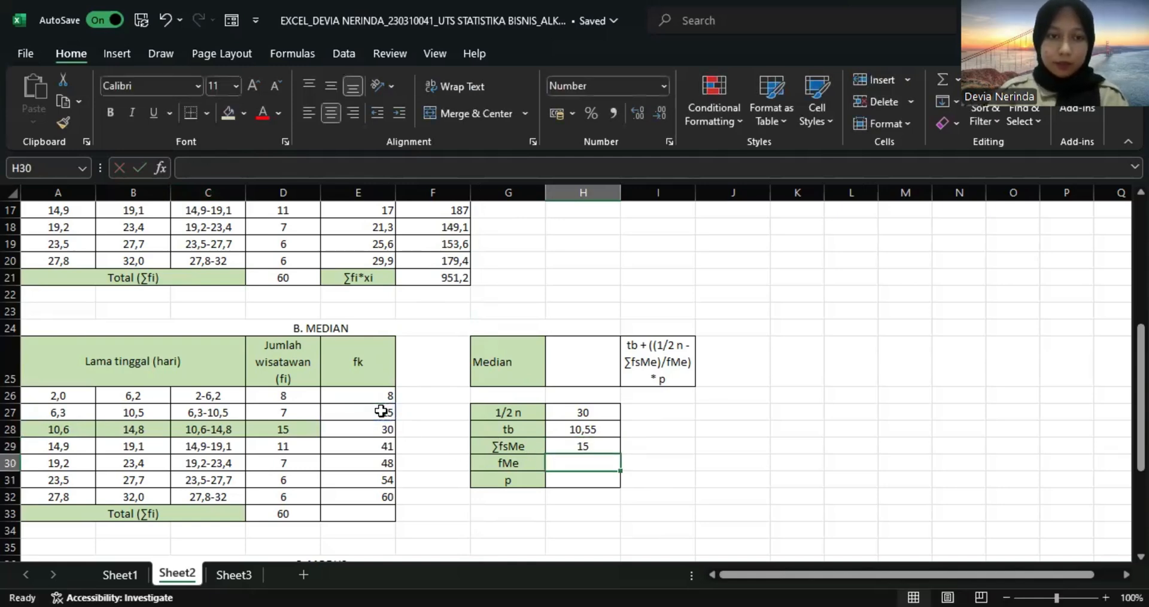
pyautogui.click(357, 431)
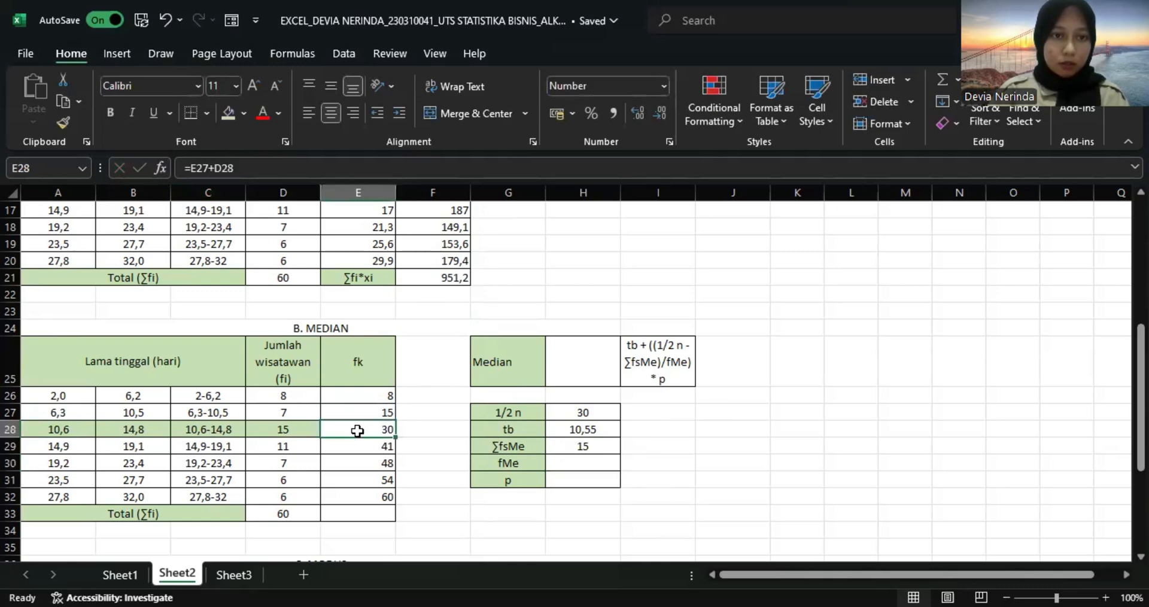
pyautogui.click(233, 110)
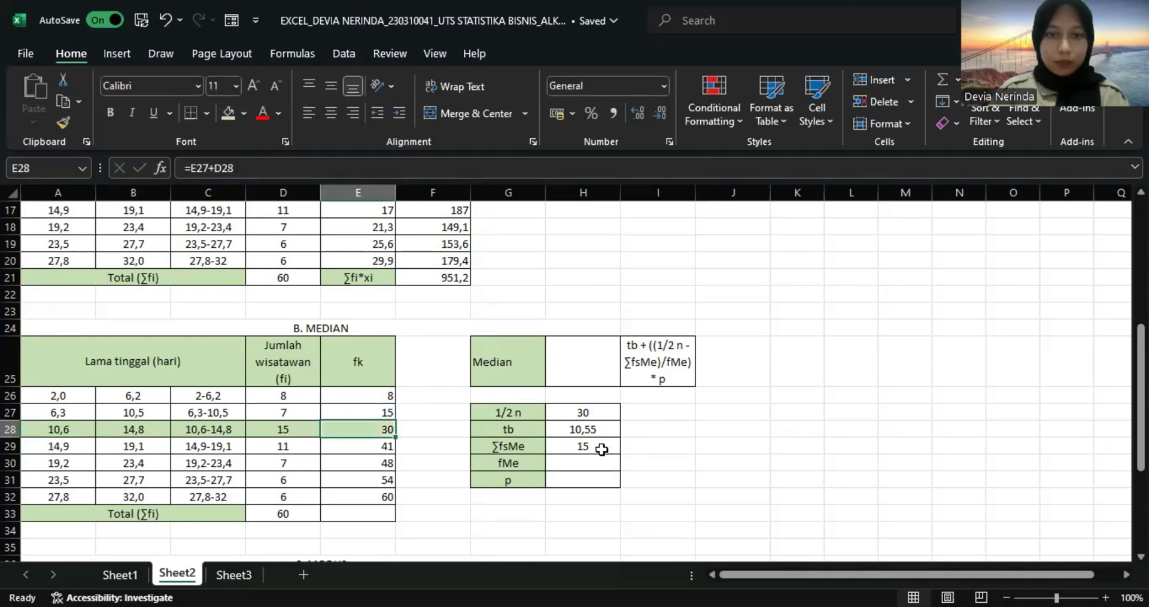
# Set the median class frequency (fMe) in H30 to =D28.
pyautogui.click(587, 460)
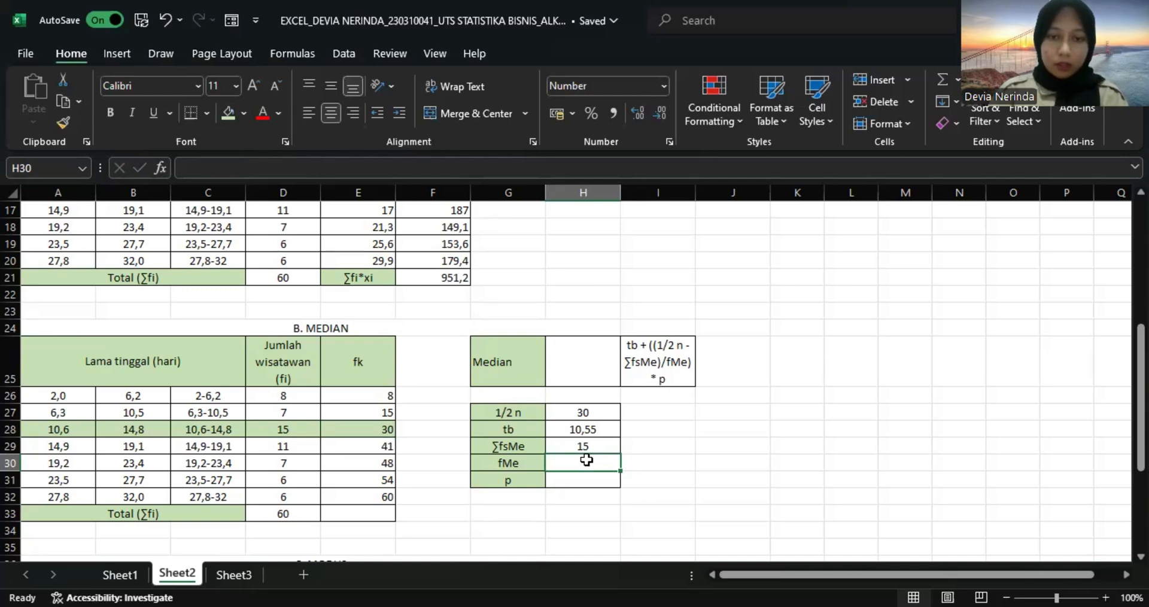
pyautogui.write('=')
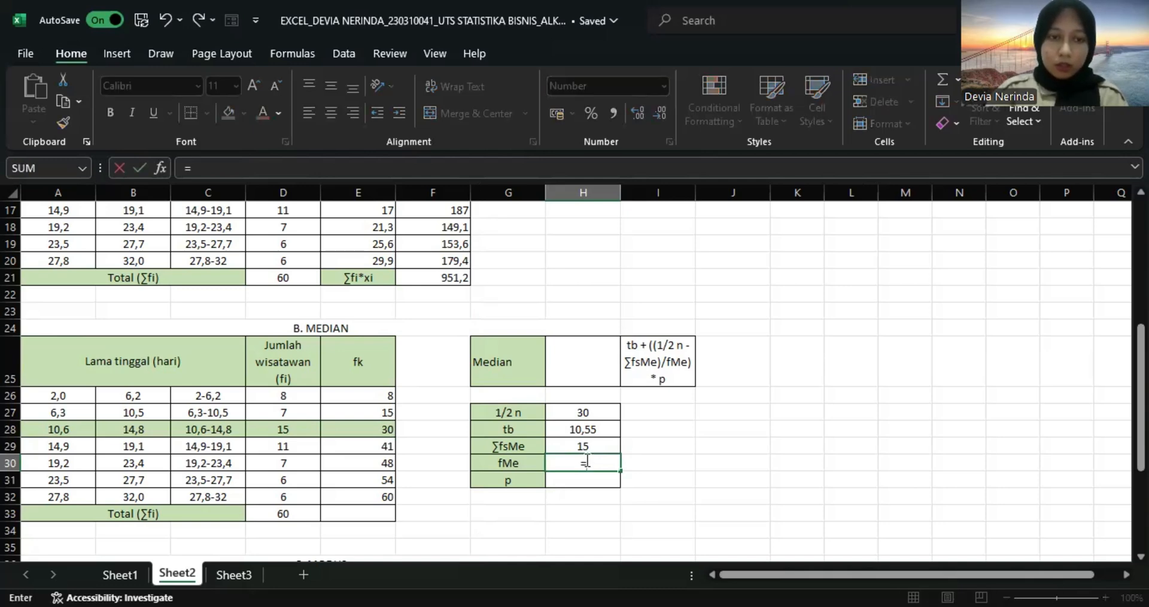
pyautogui.click(278, 429)
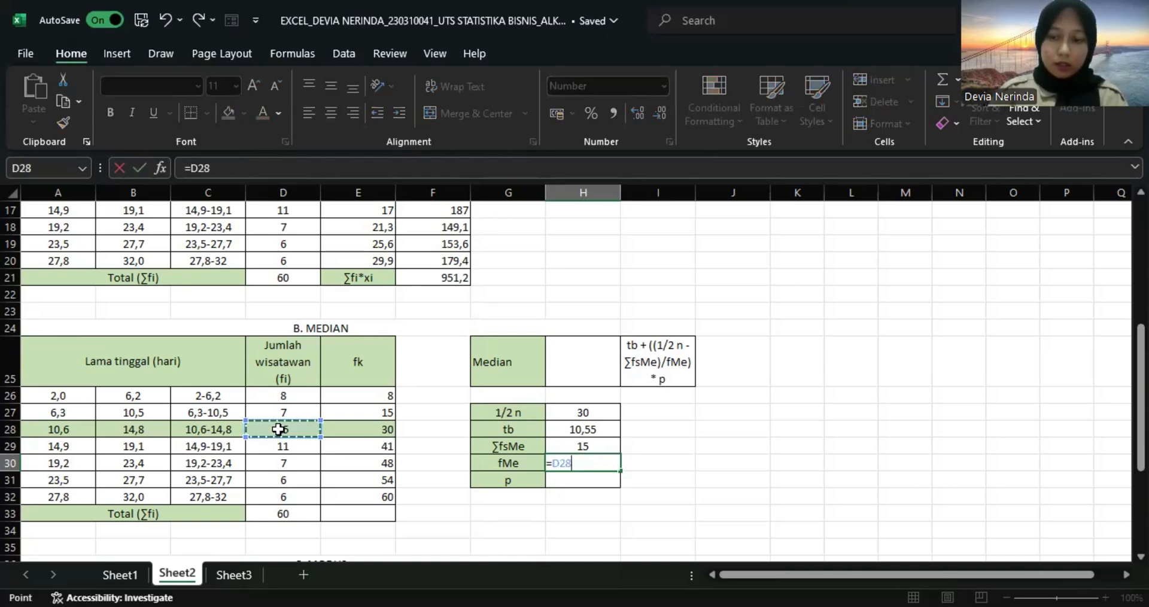
pyautogui.press('Return')
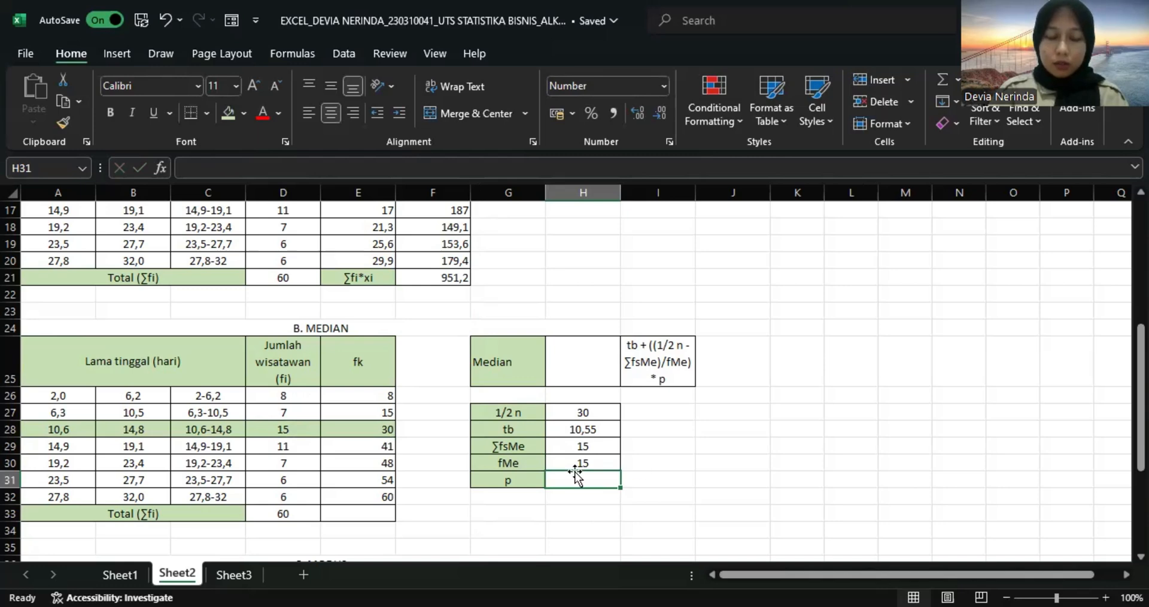
# Calculate the class length (p) for the median in H31 with =B26-A26.
pyautogui.write('=')
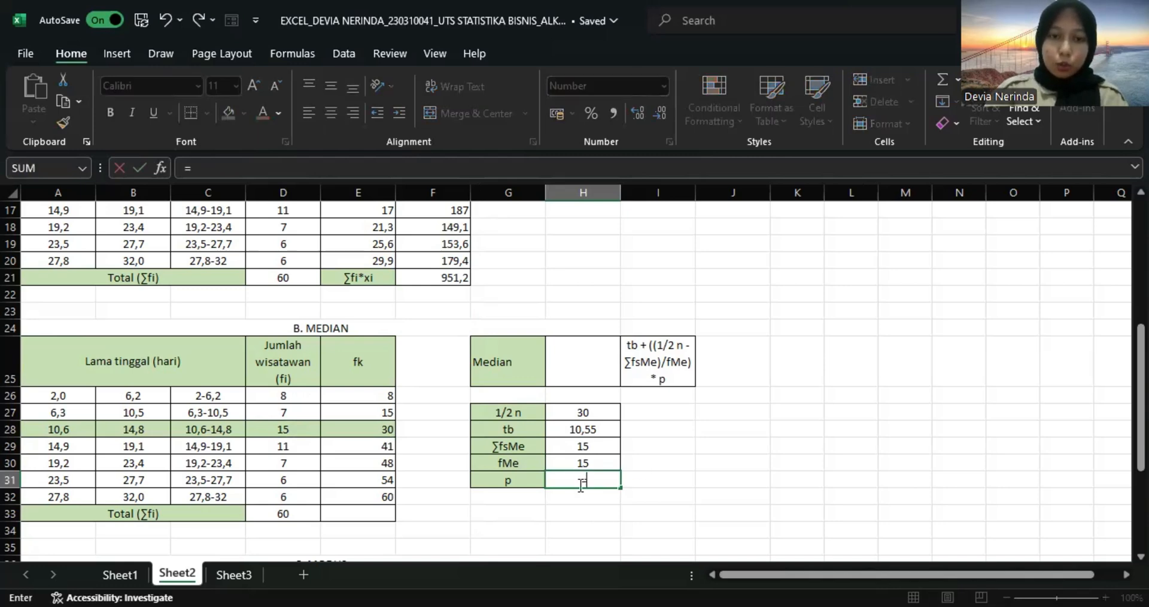
pyautogui.click(133, 397)
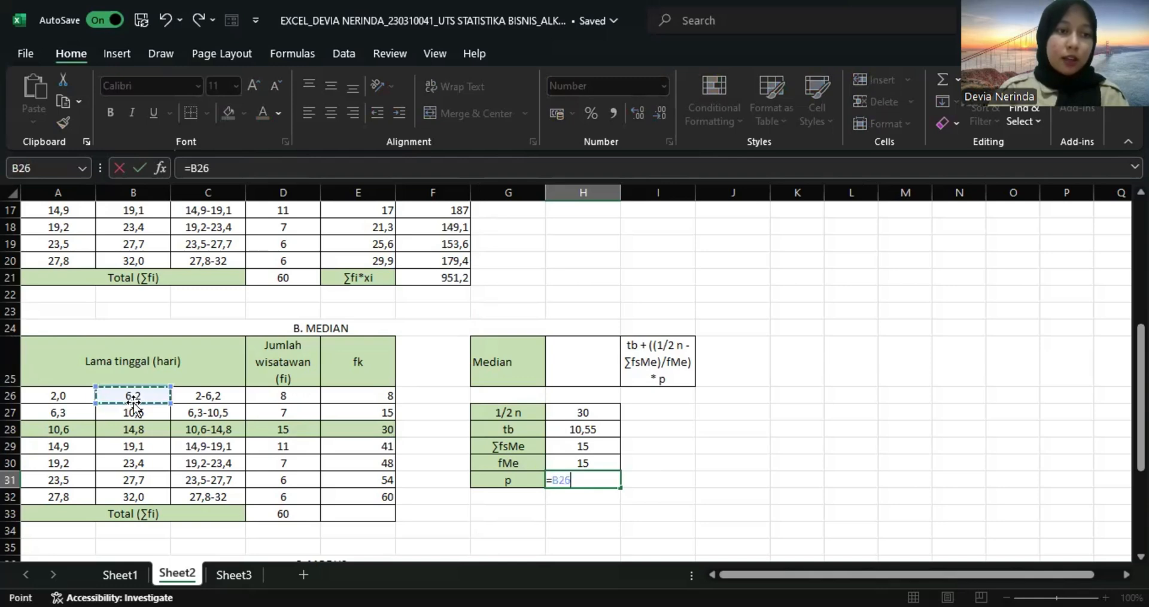
pyautogui.write('-')
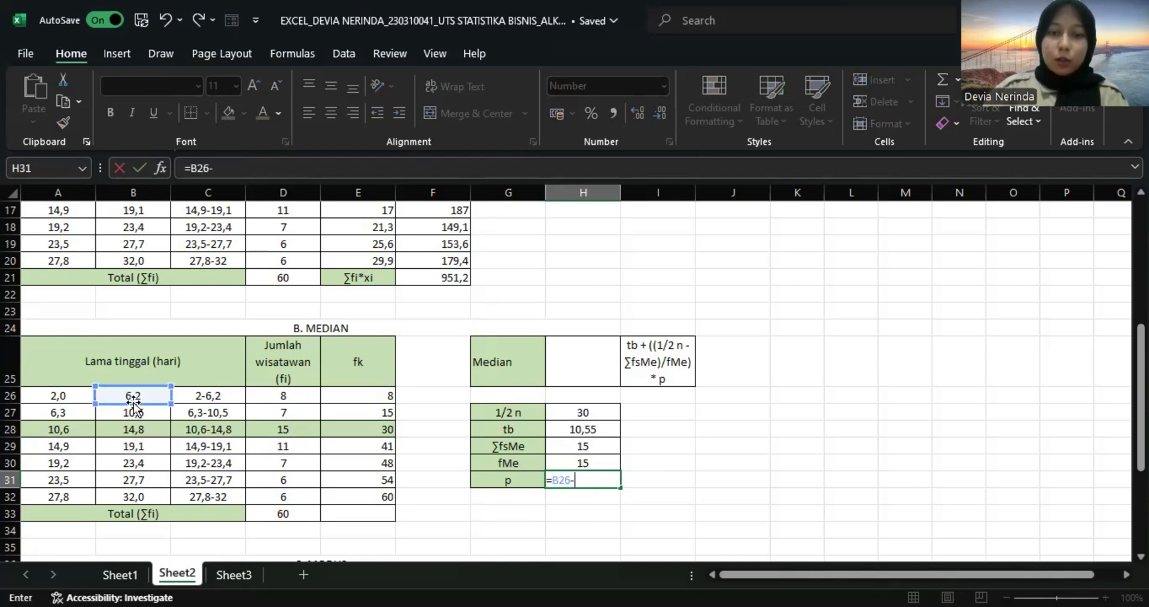
pyautogui.click(71, 396)
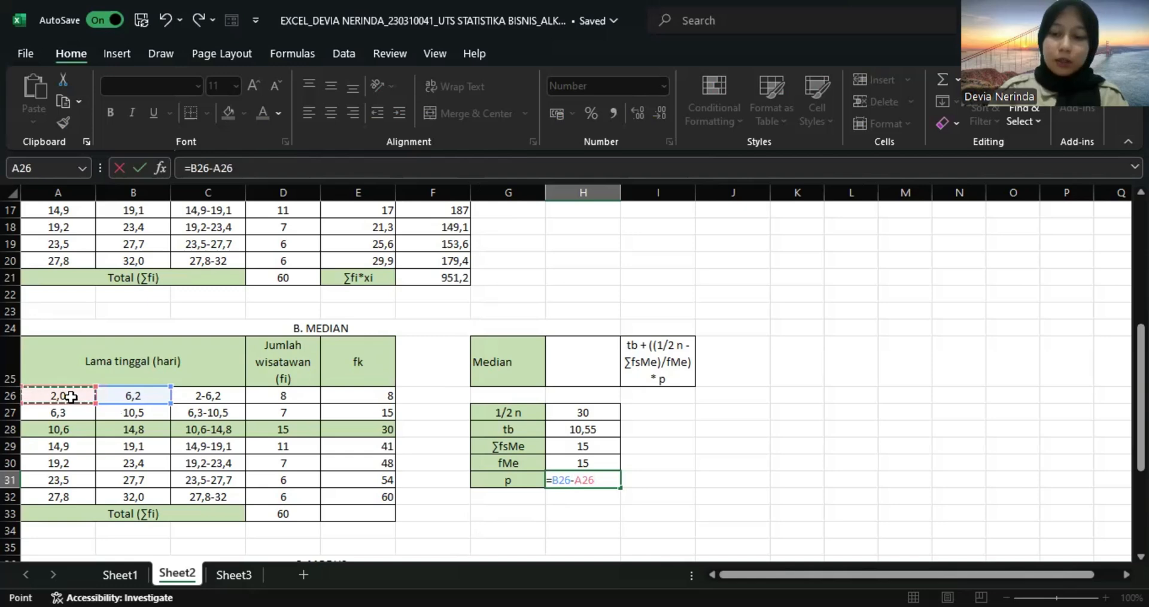
pyautogui.press('Return')
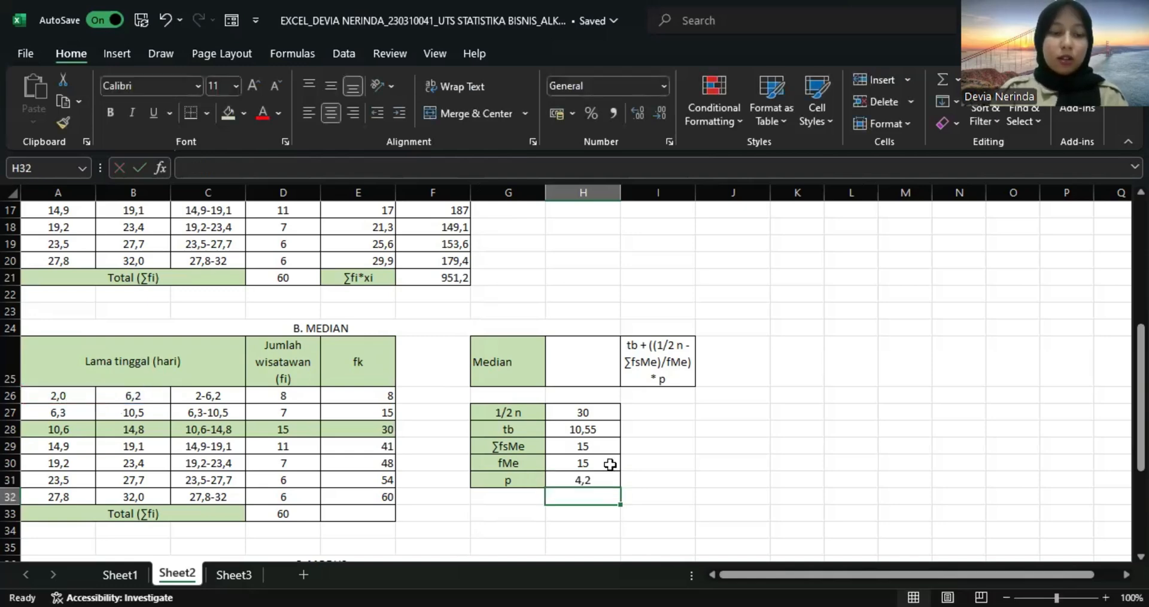
# Calculate the median in H25 with =H28+((H27-H29)/H30)*H31.
pyautogui.click(563, 359)
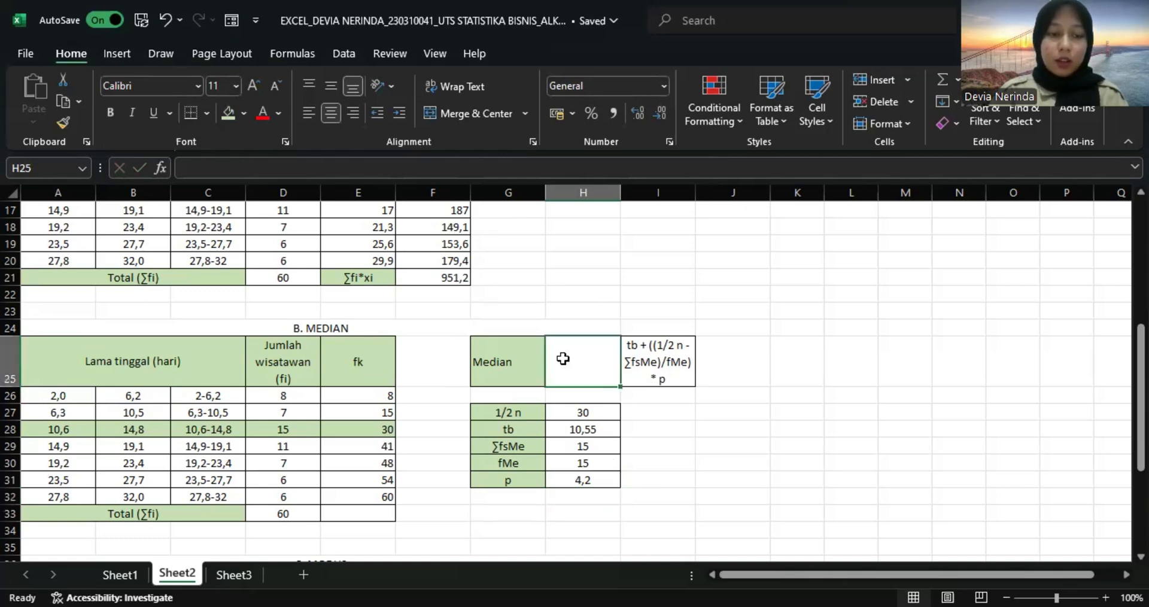
pyautogui.write('=')
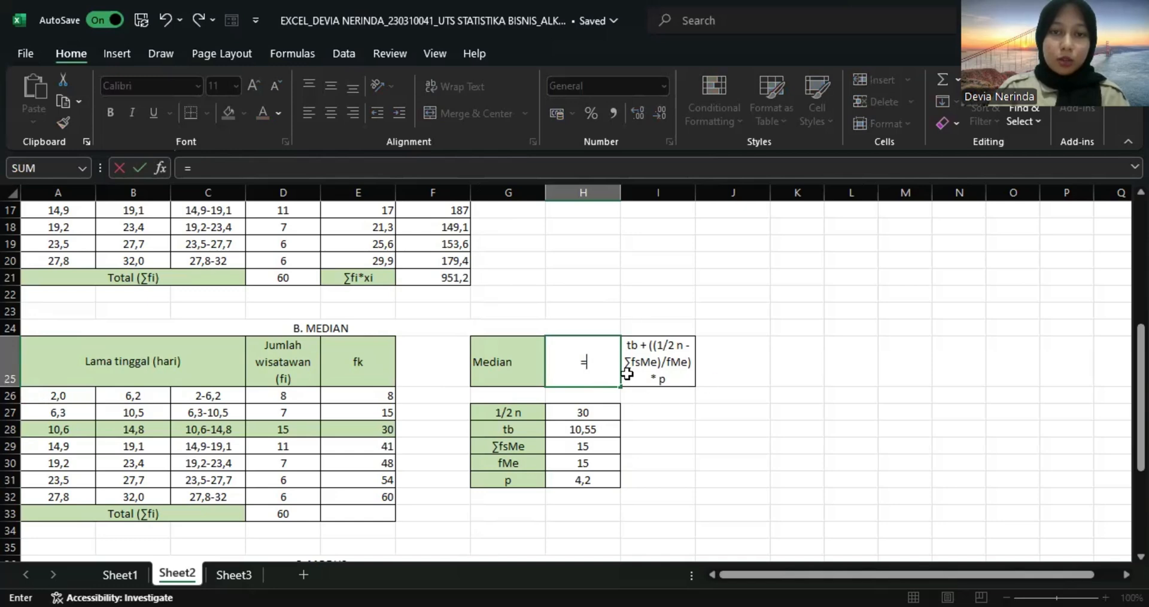
pyautogui.click(584, 429)
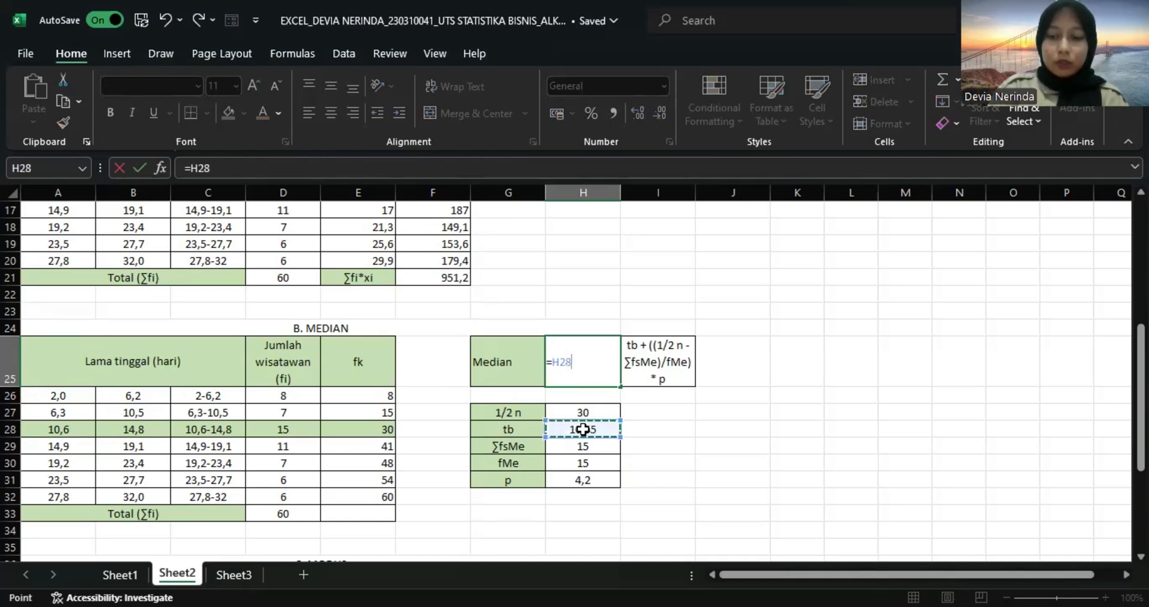
pyautogui.write('+')
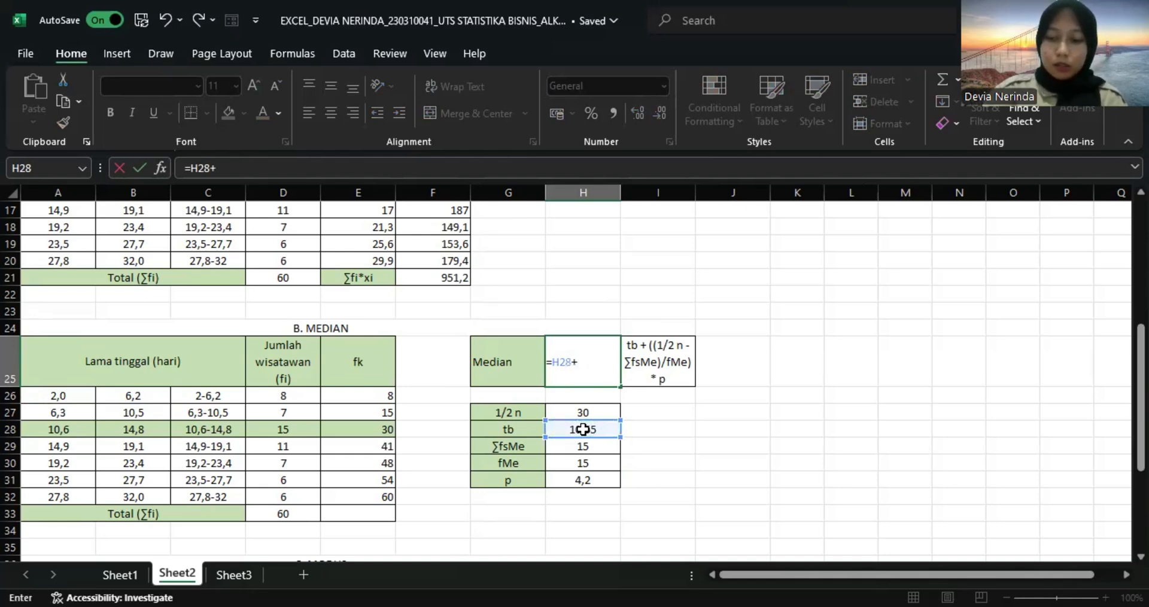
pyautogui.write('((')
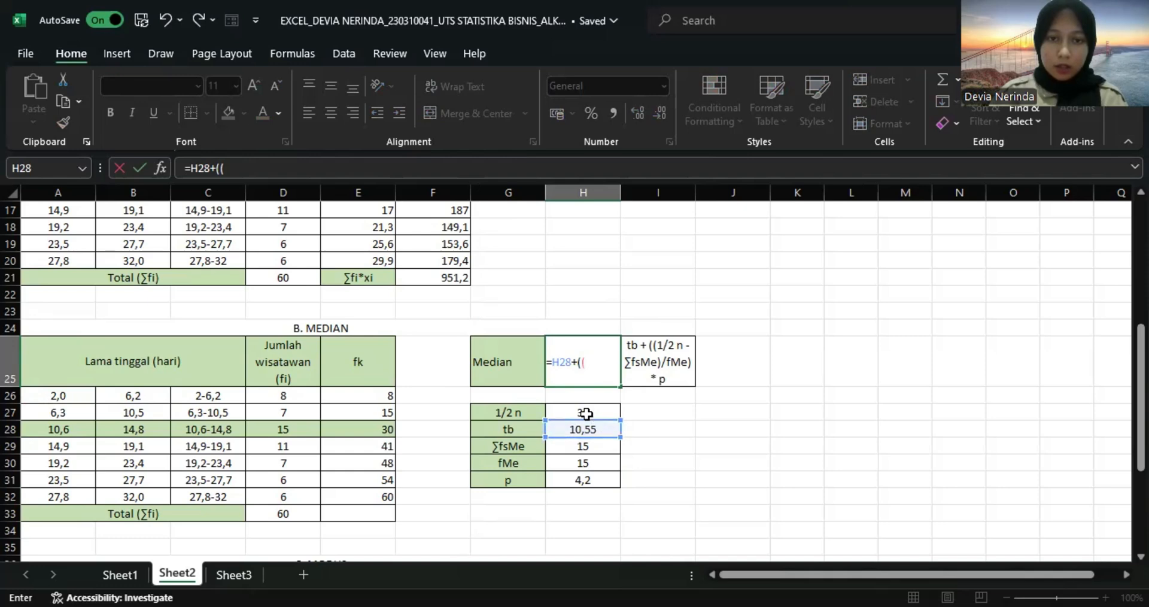
pyautogui.click(585, 413)
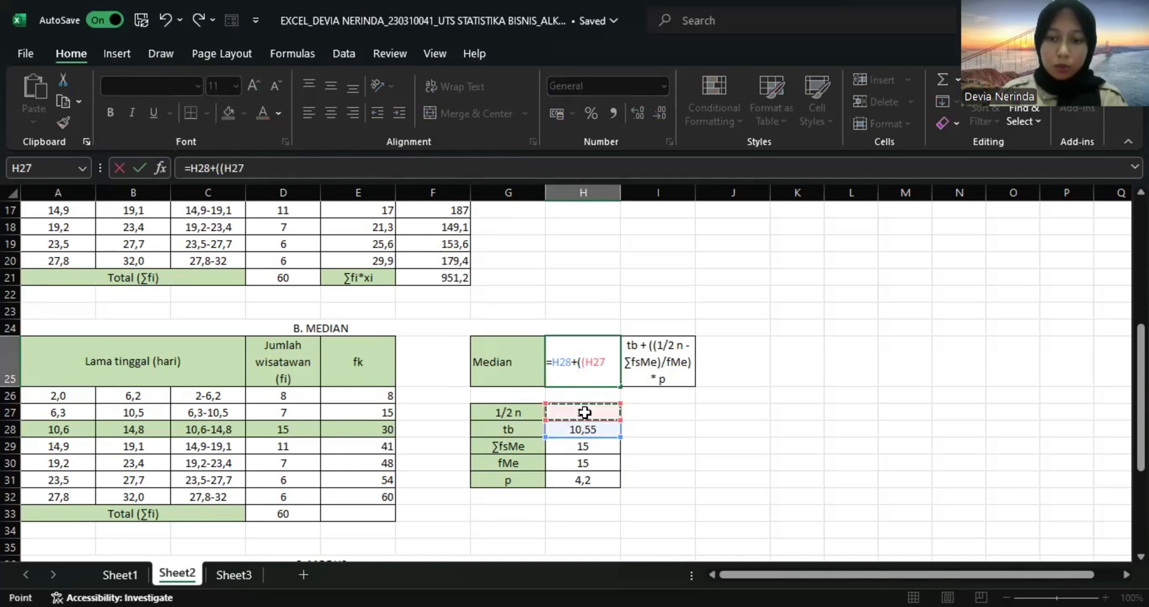
pyautogui.write('-')
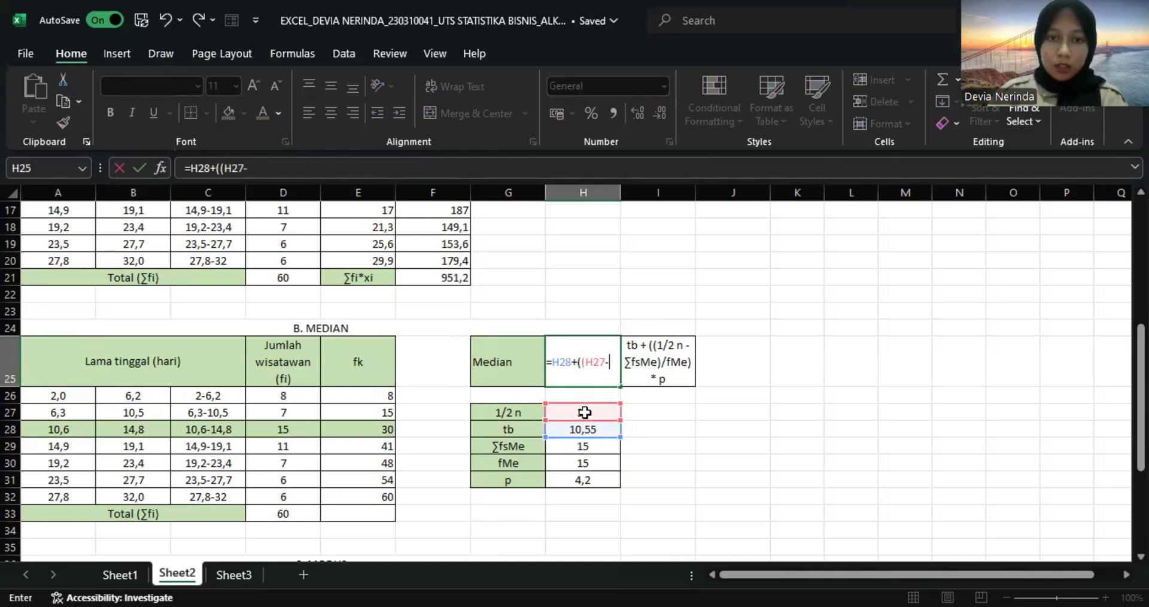
pyautogui.click(583, 448)
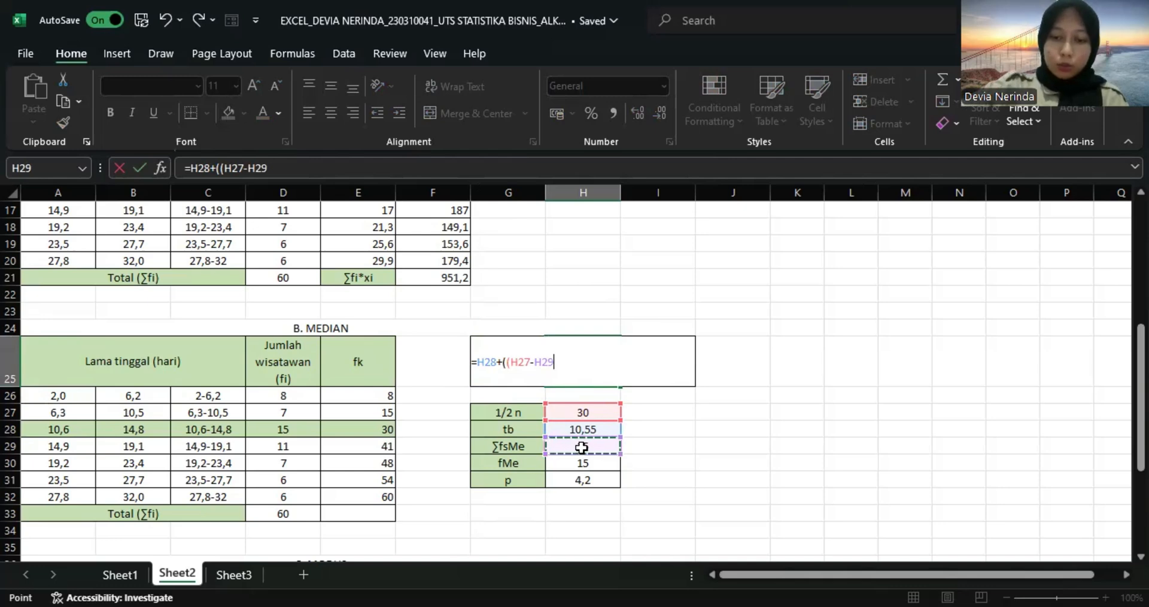
pyautogui.write(')/')
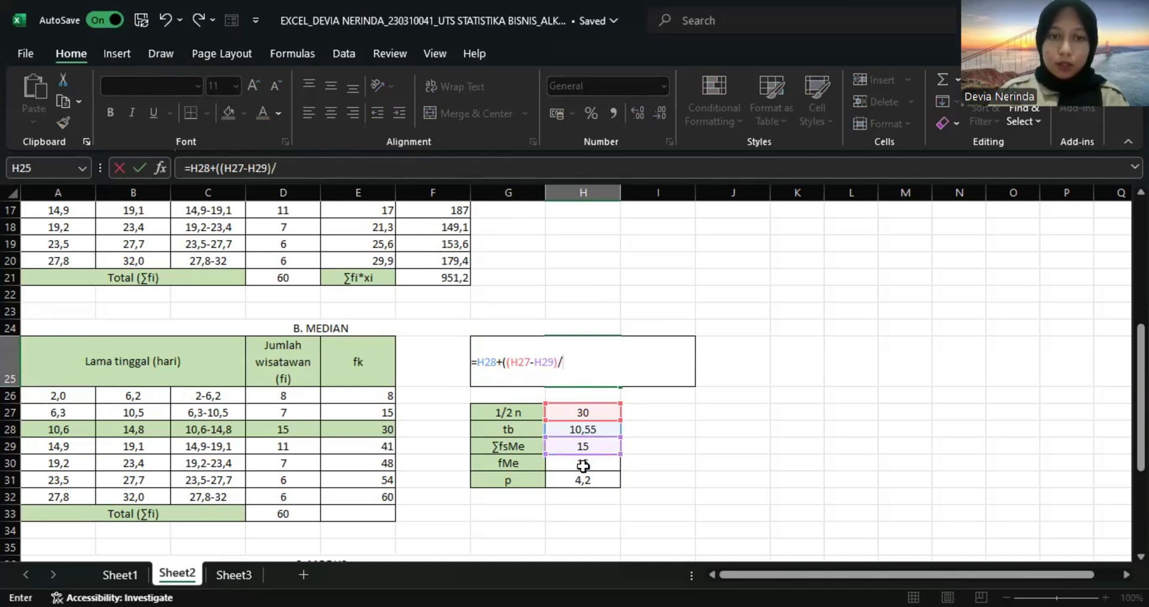
pyautogui.click(583, 466)
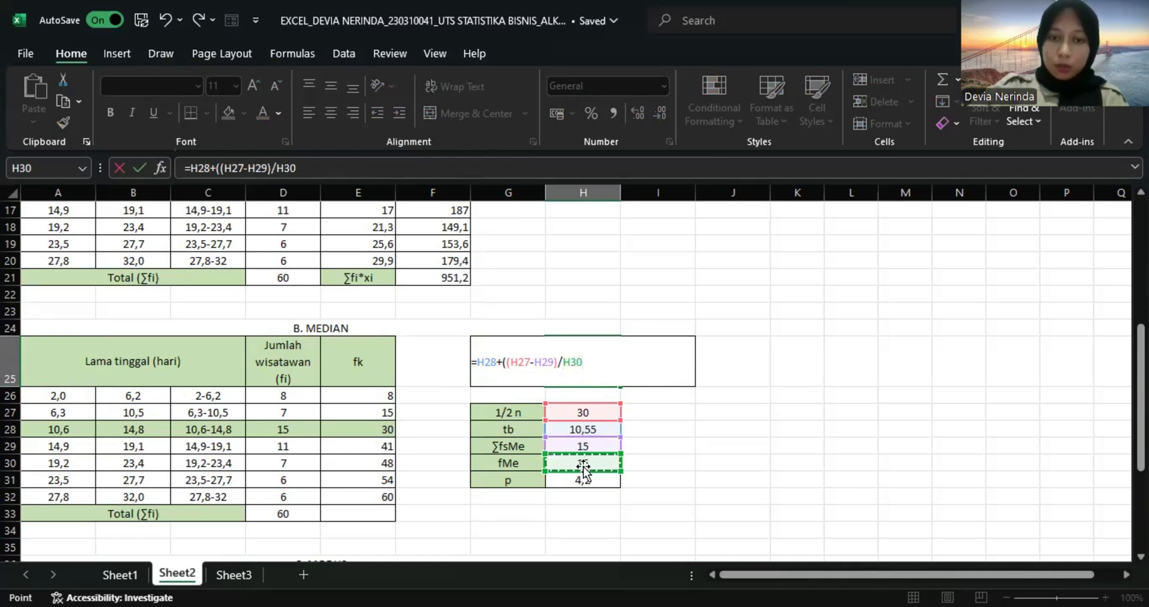
pyautogui.write(')')
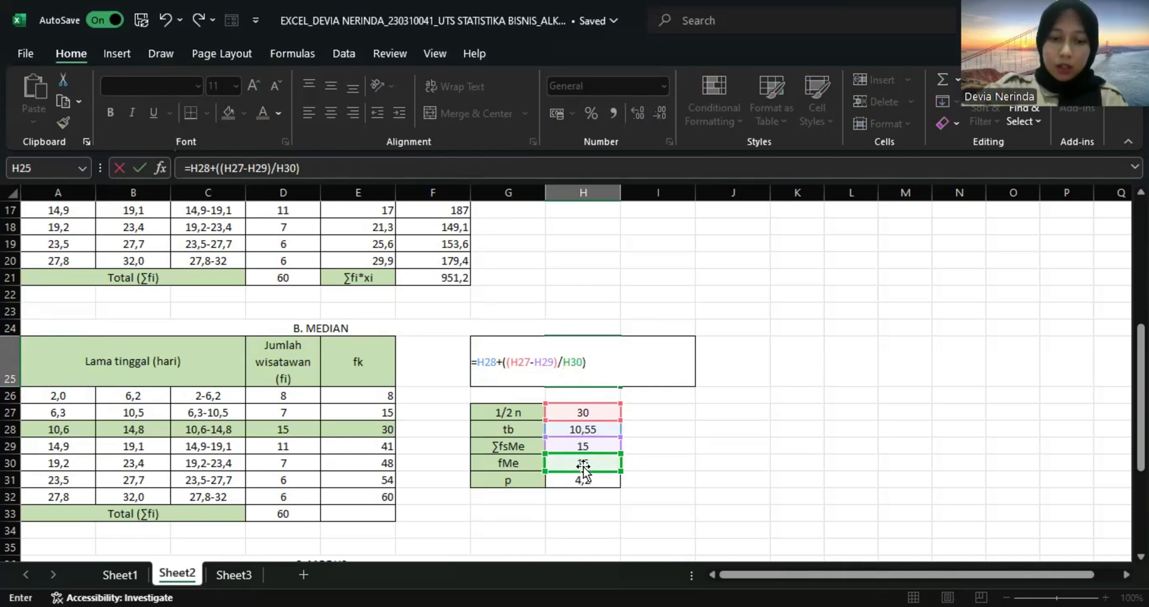
pyautogui.write('*')
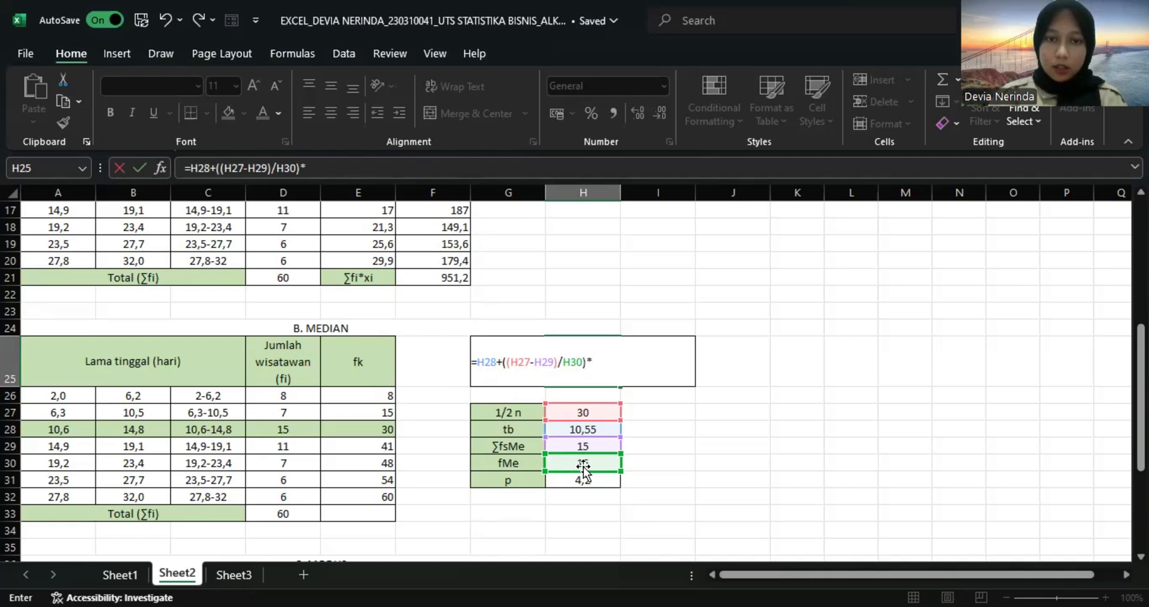
pyautogui.click(588, 483)
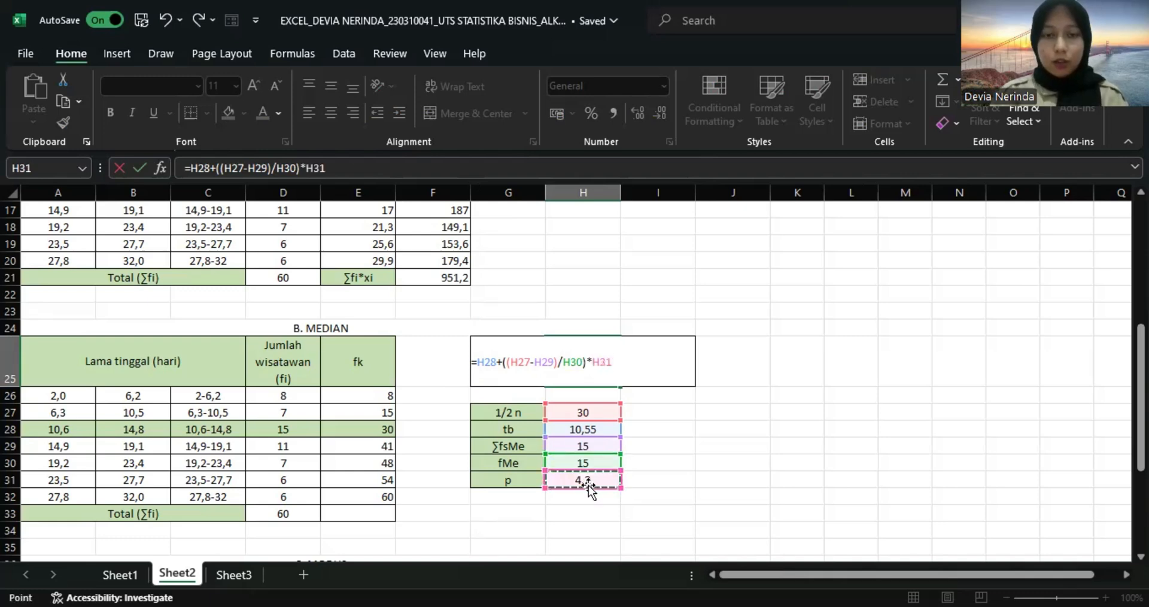
pyautogui.press('Return')
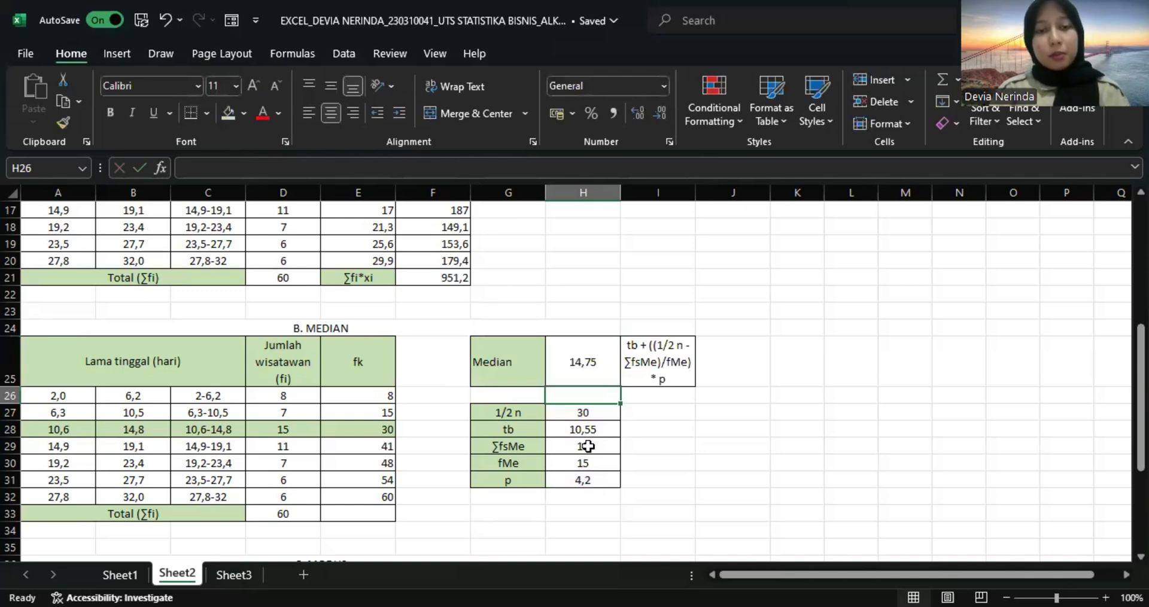
# Calculate the modal class's lower boundary (tb) in G39 of the Modus section with =A40-0,05.
pyautogui.scroll(-5, 656, 431)
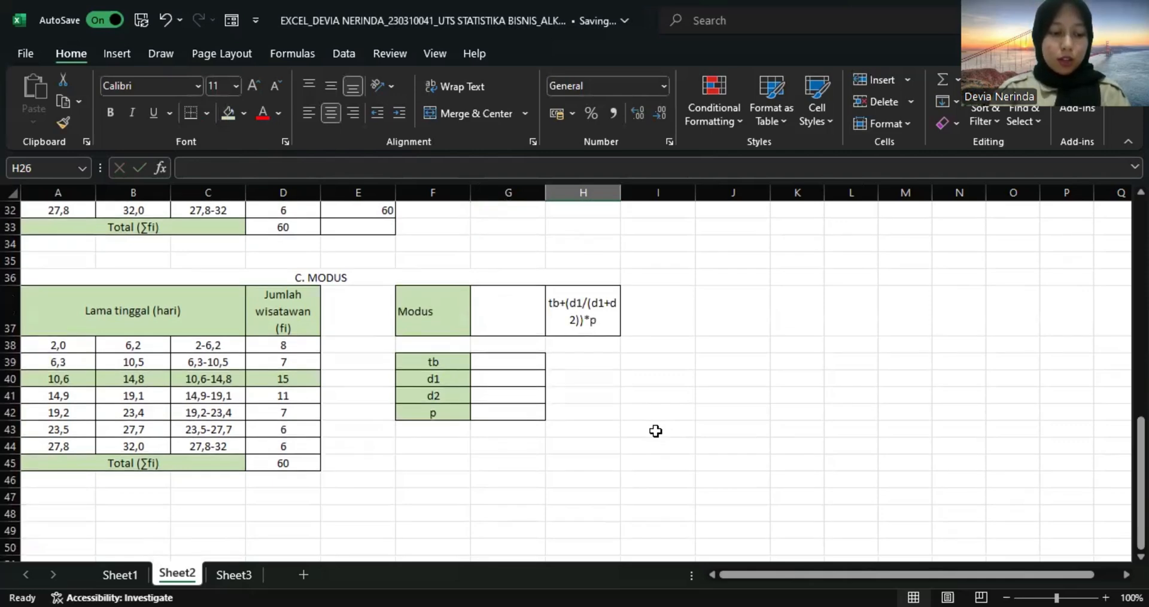
pyautogui.click(494, 358)
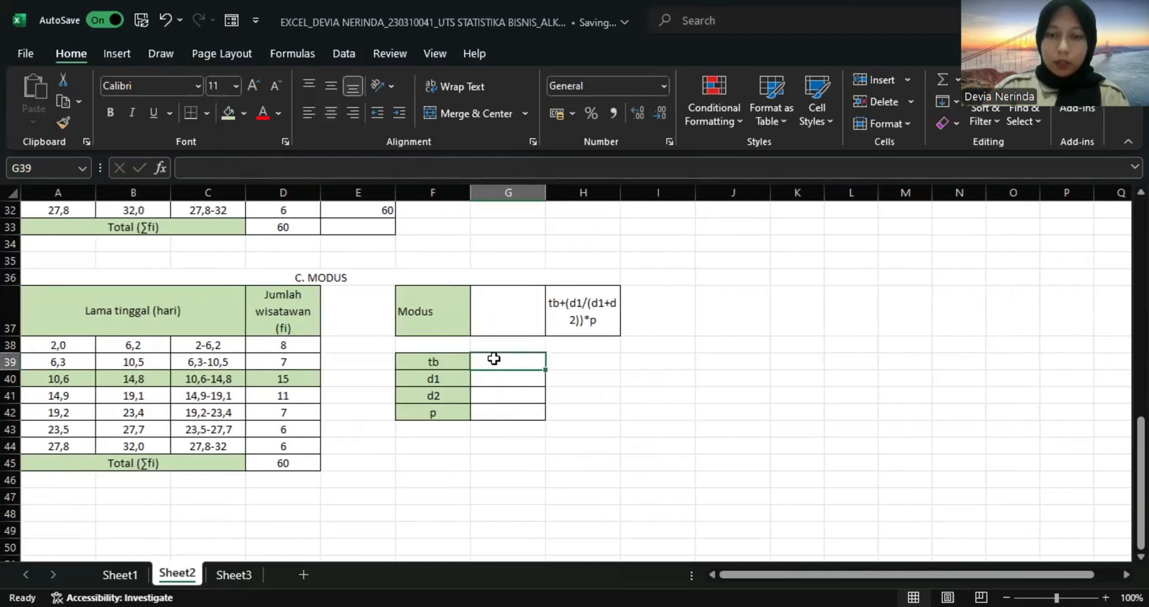
pyautogui.write('=')
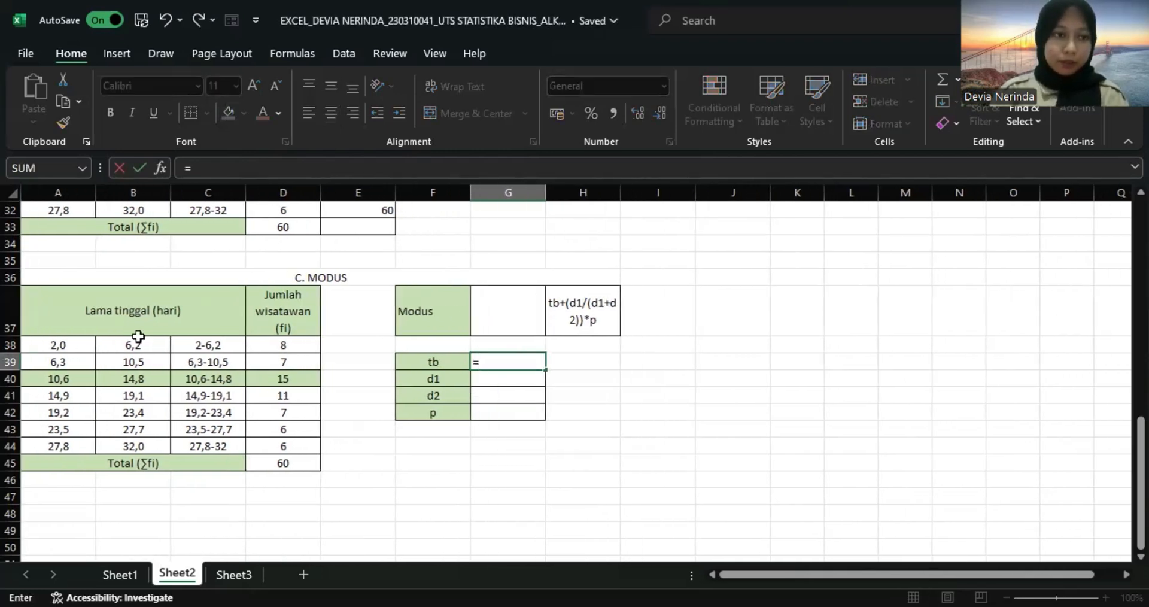
pyautogui.click(62, 380)
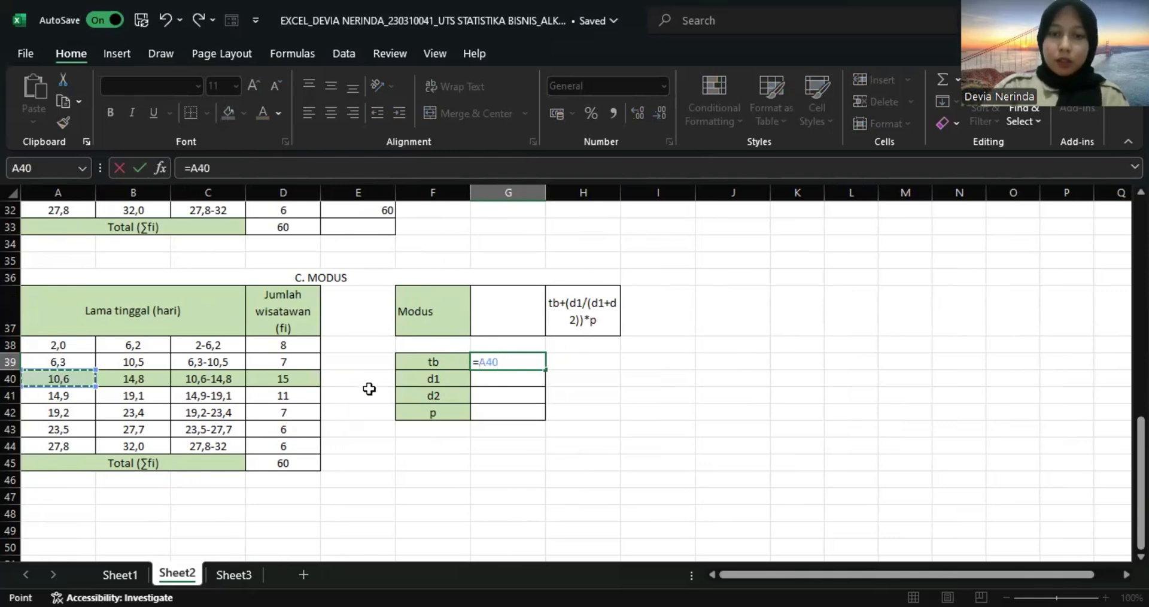
pyautogui.write('-0,')
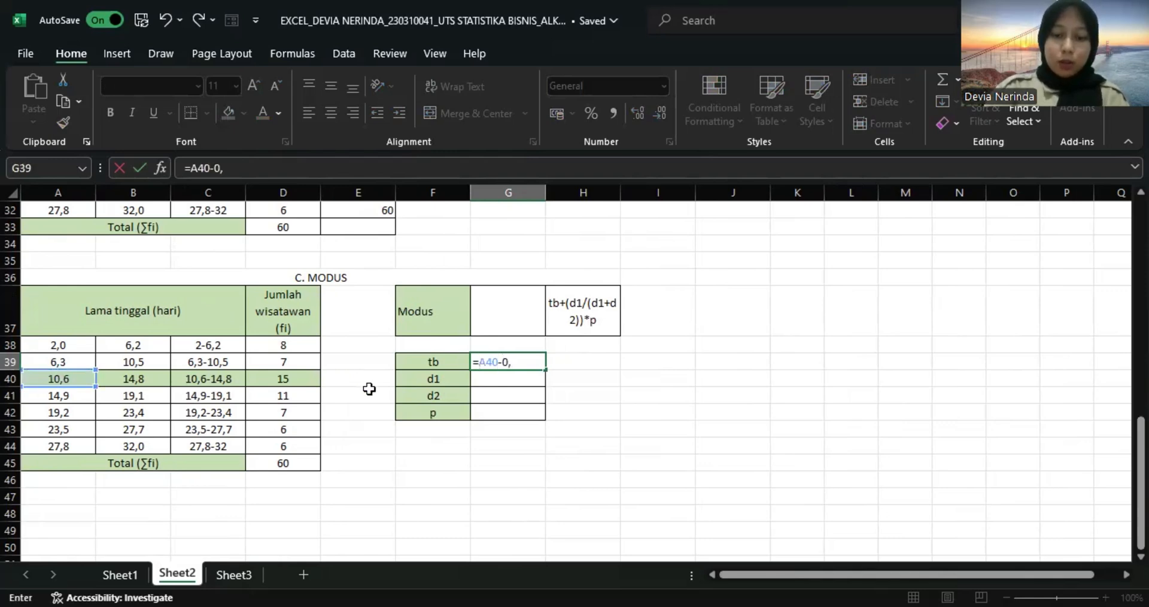
pyautogui.write('05')
pyautogui.press('Return')
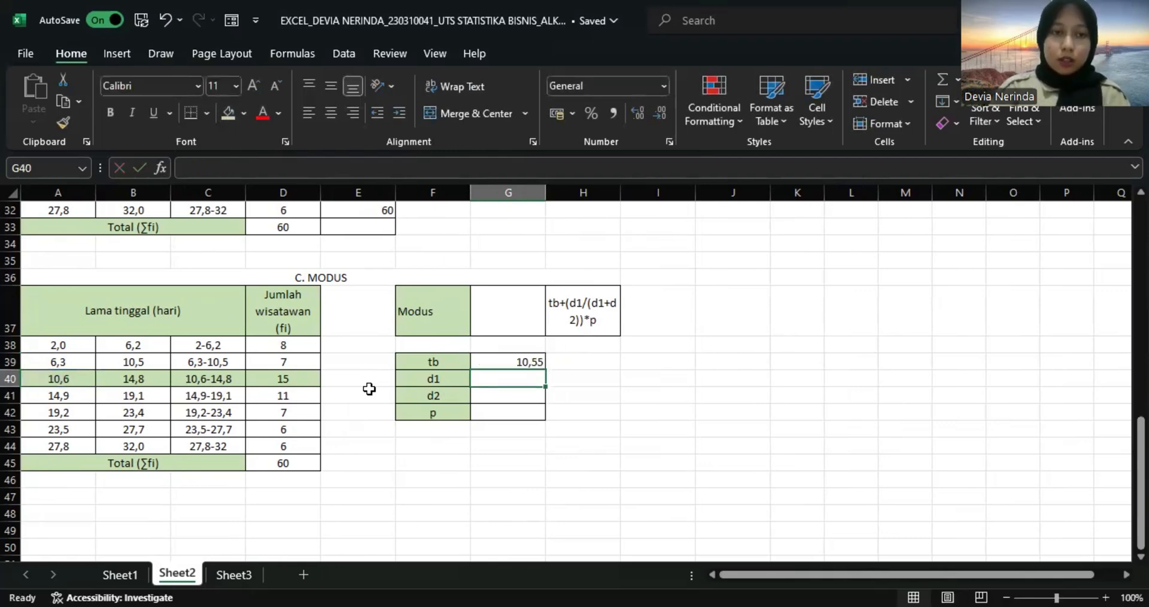
# Calculate d1 in G40 of the Modus section with =D40-D39.
pyautogui.write('=')
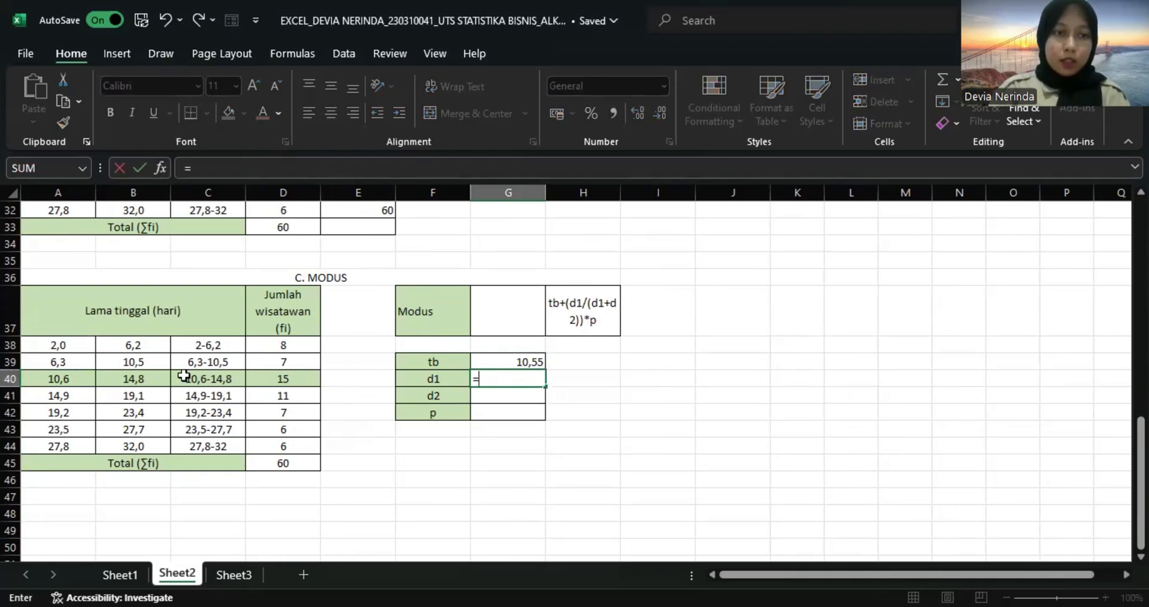
pyautogui.click(282, 379)
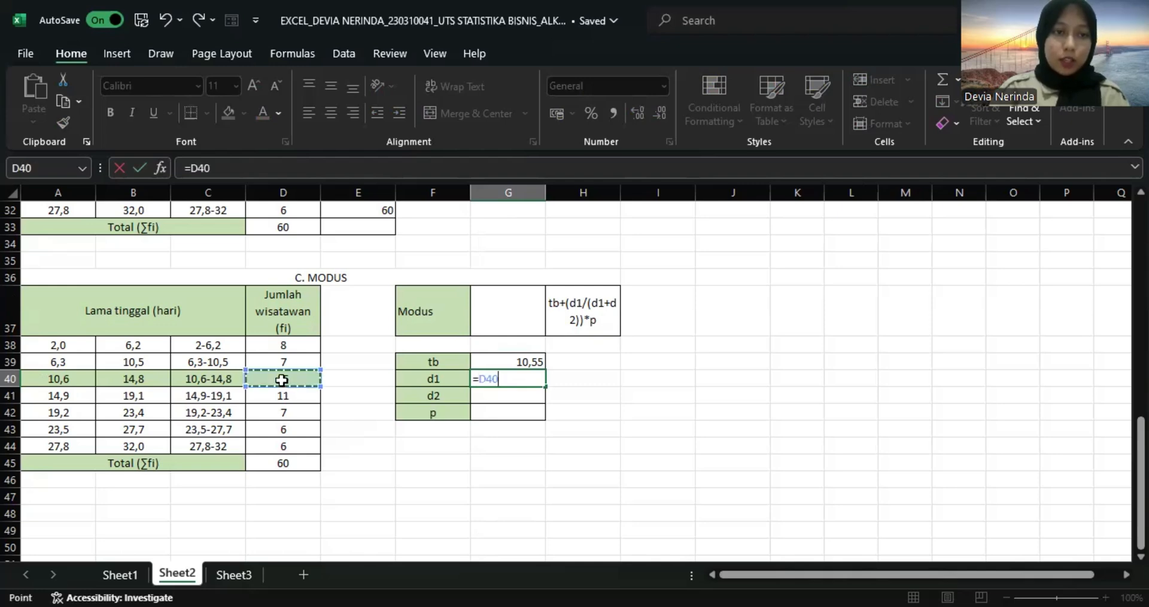
pyautogui.write('-')
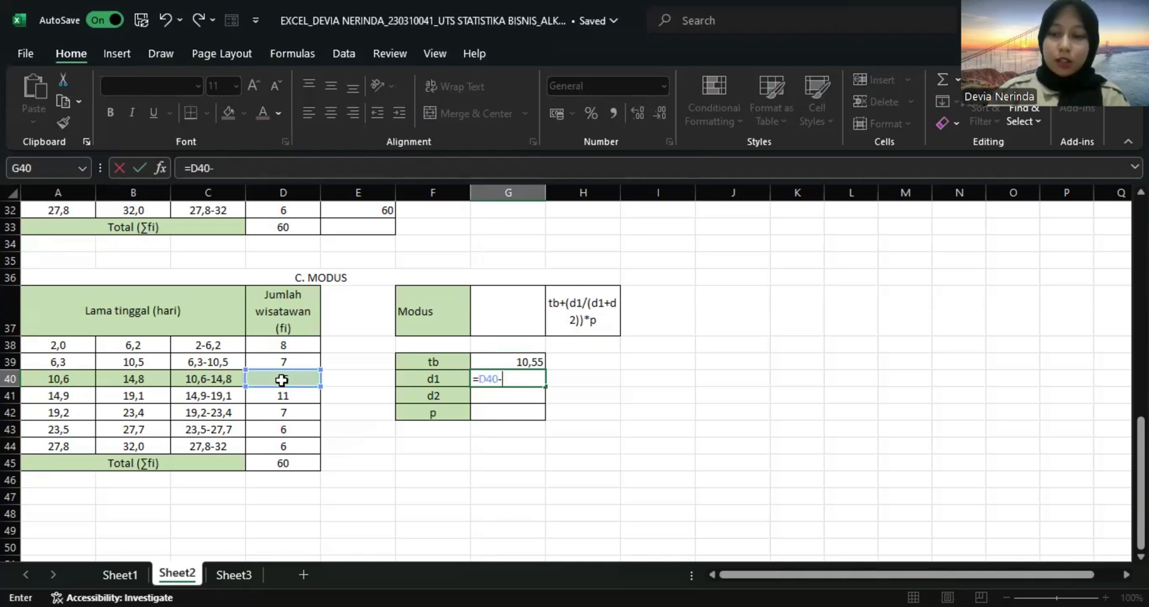
pyautogui.press('Up')
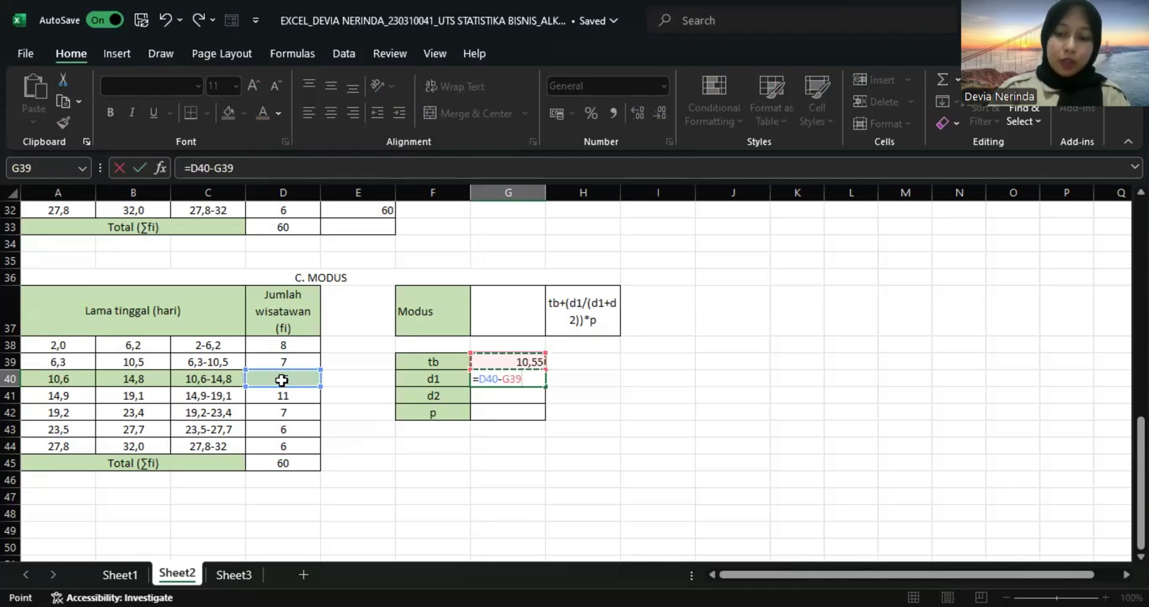
pyautogui.click(283, 363)
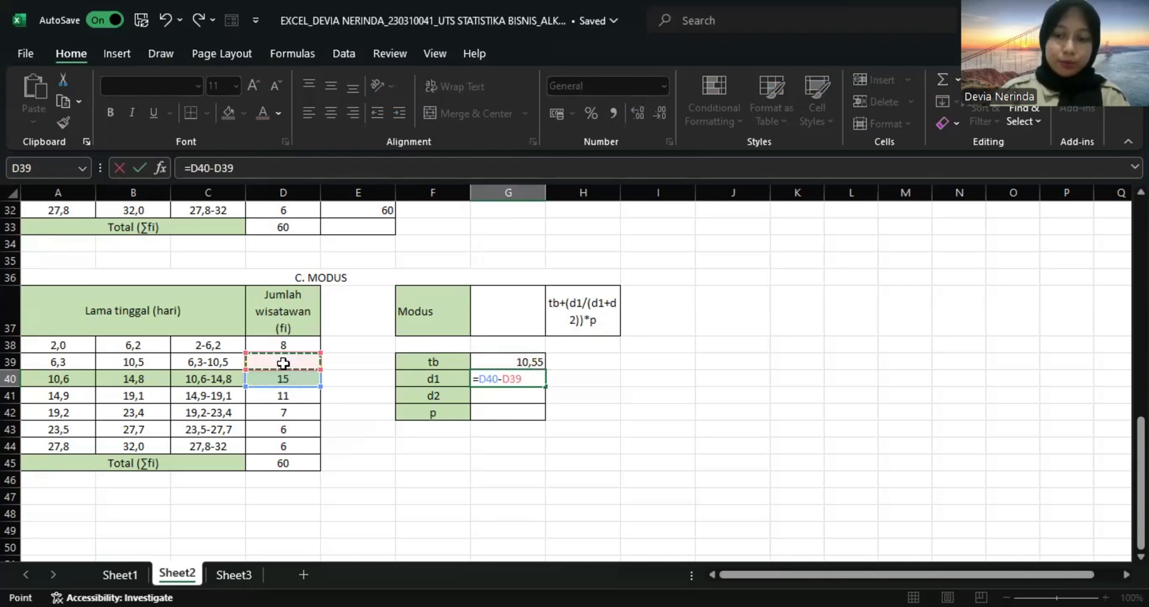
pyautogui.press('Return')
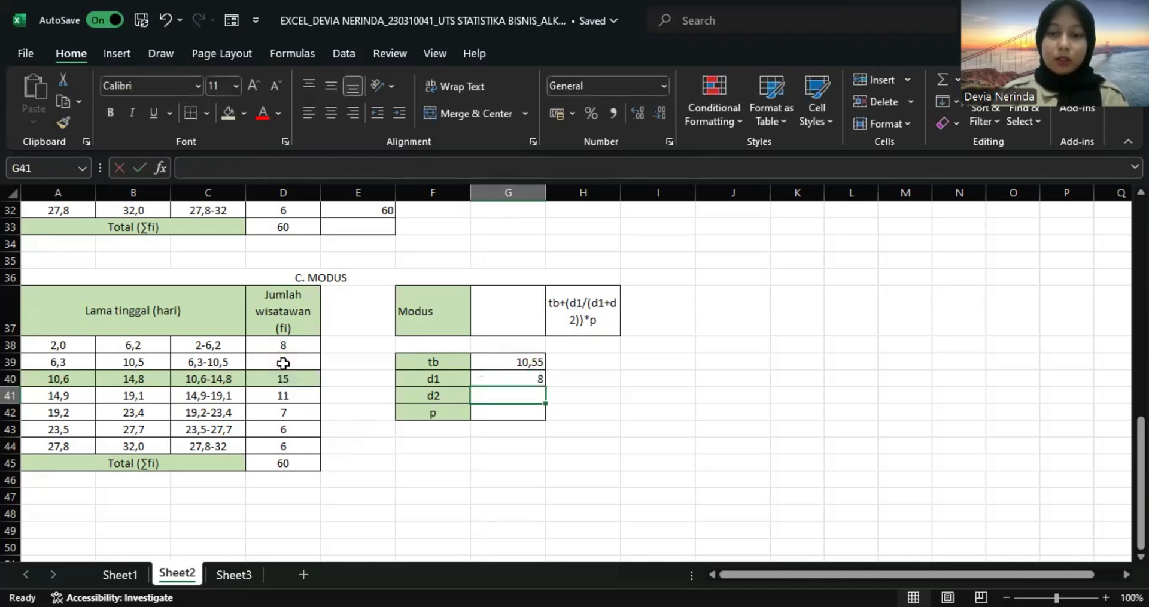
# Calculate d2 in G41 of the Modus section with =D40-D41.
pyautogui.write('=')
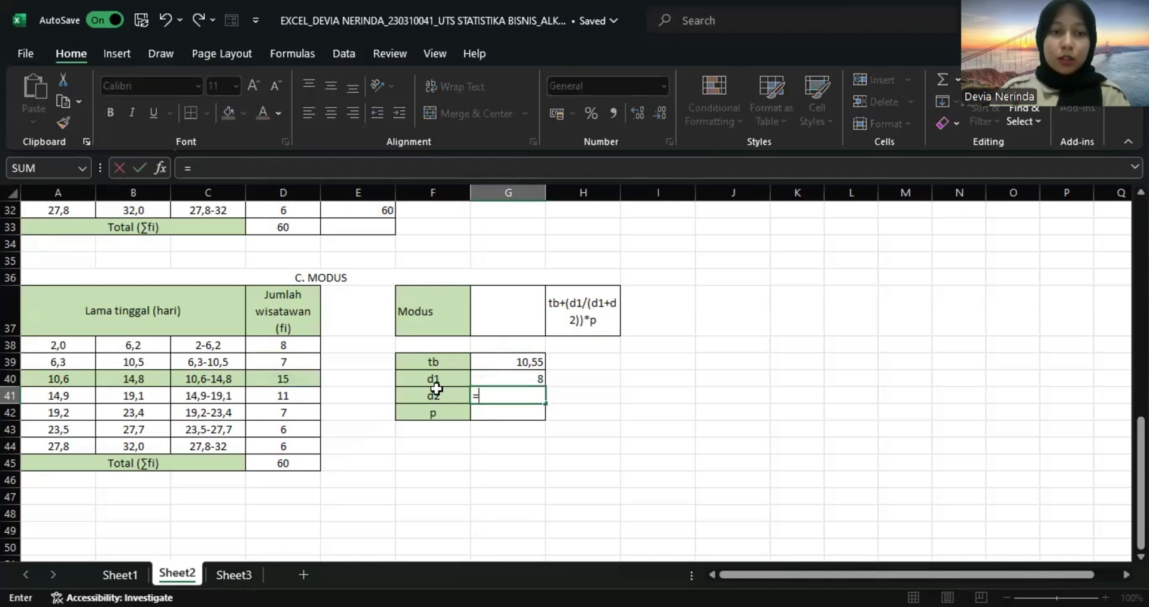
pyautogui.click(286, 377)
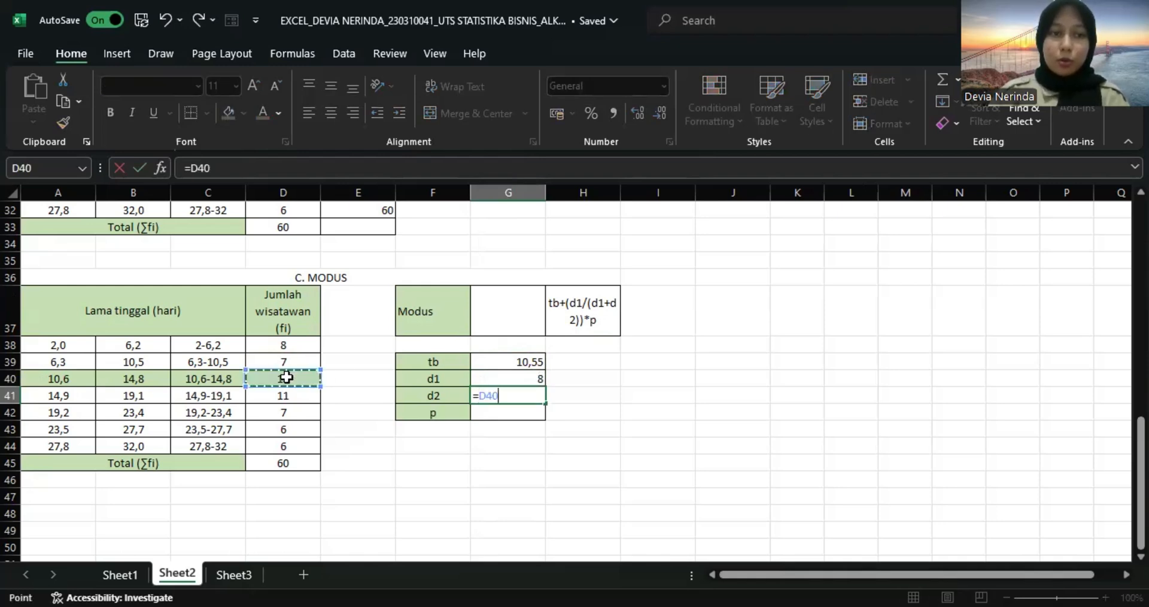
pyautogui.write('-')
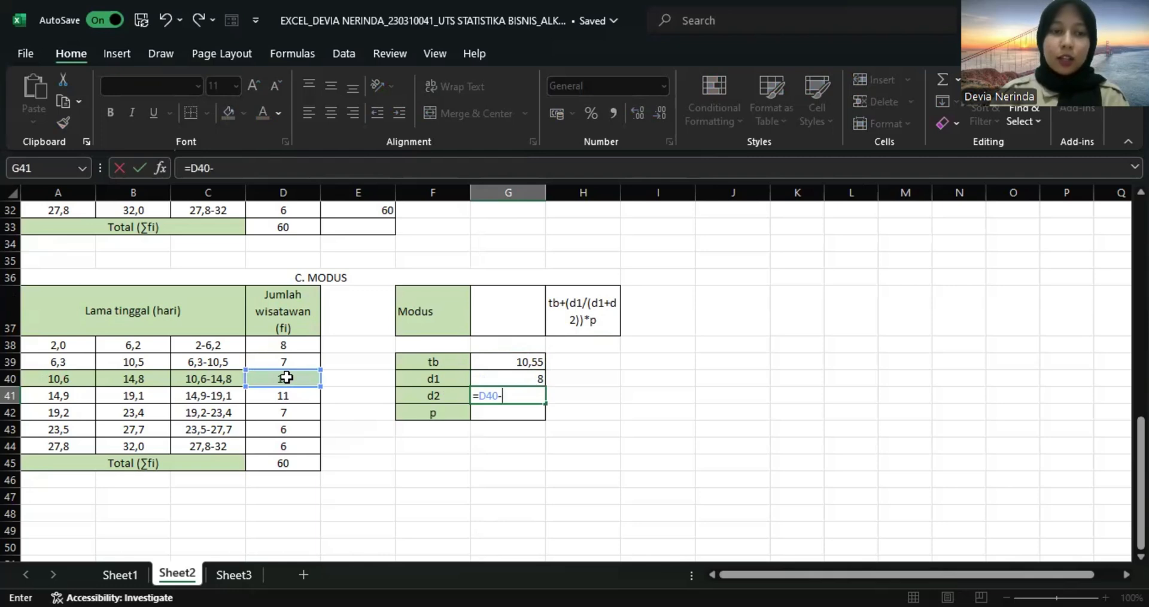
pyautogui.click(289, 395)
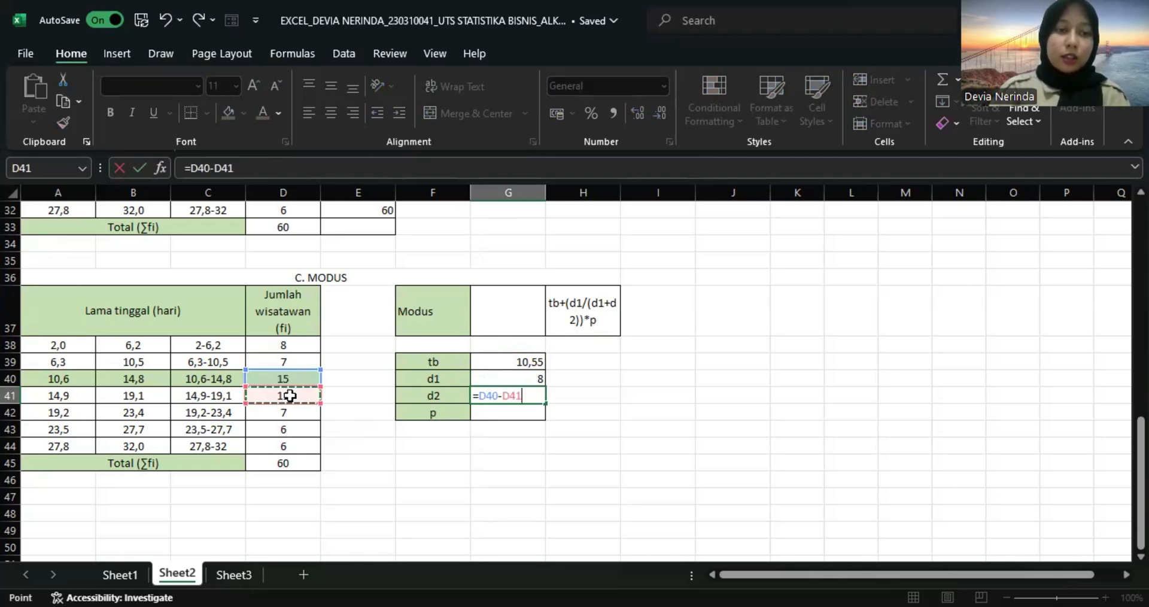
pyautogui.press('Return')
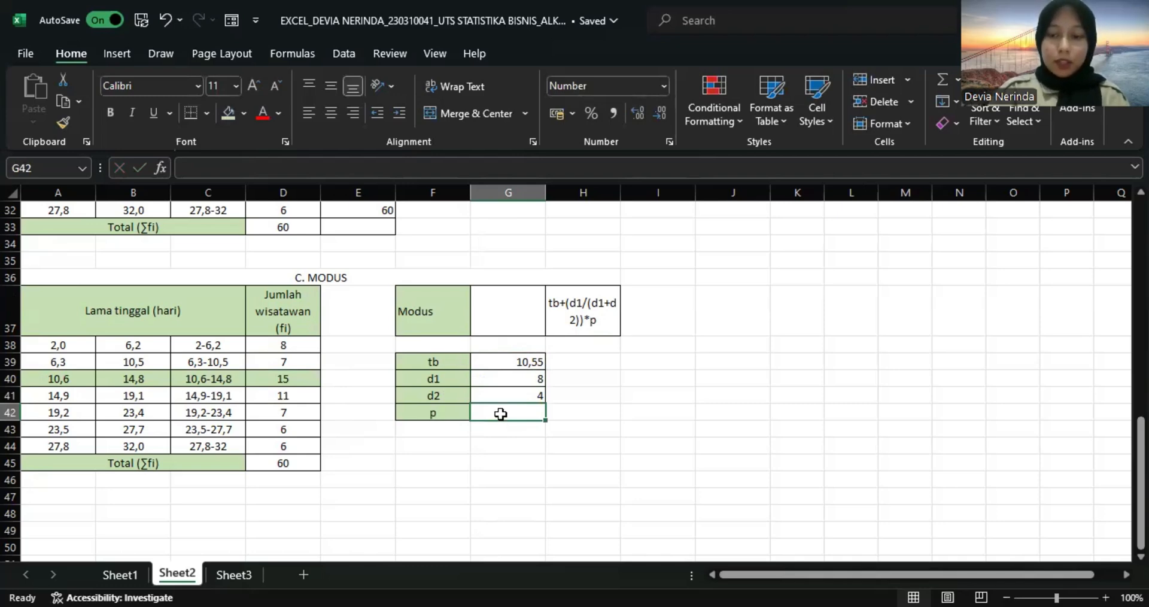
# Calculate the class length (p) for the mode in G42 with =B38-A38.
pyautogui.write('=')
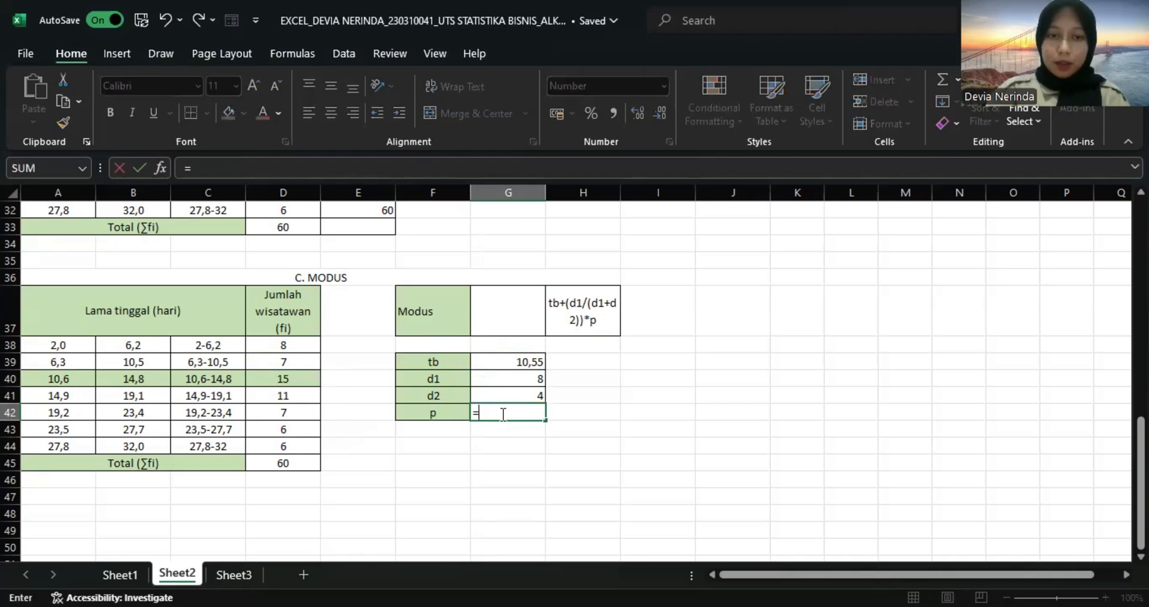
pyautogui.click(137, 345)
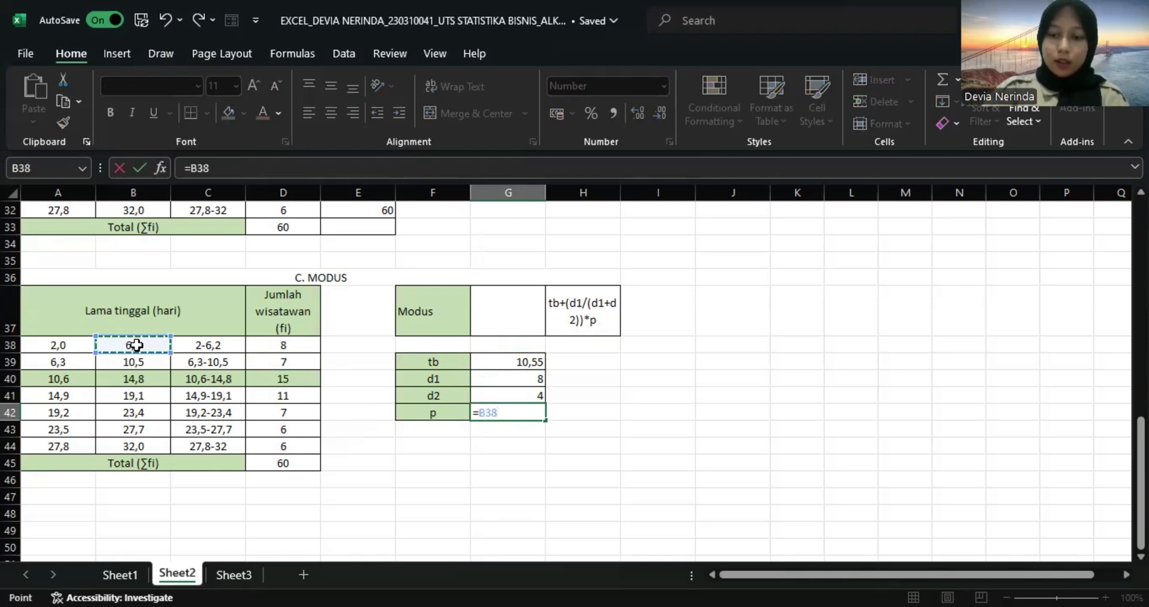
pyautogui.write('-')
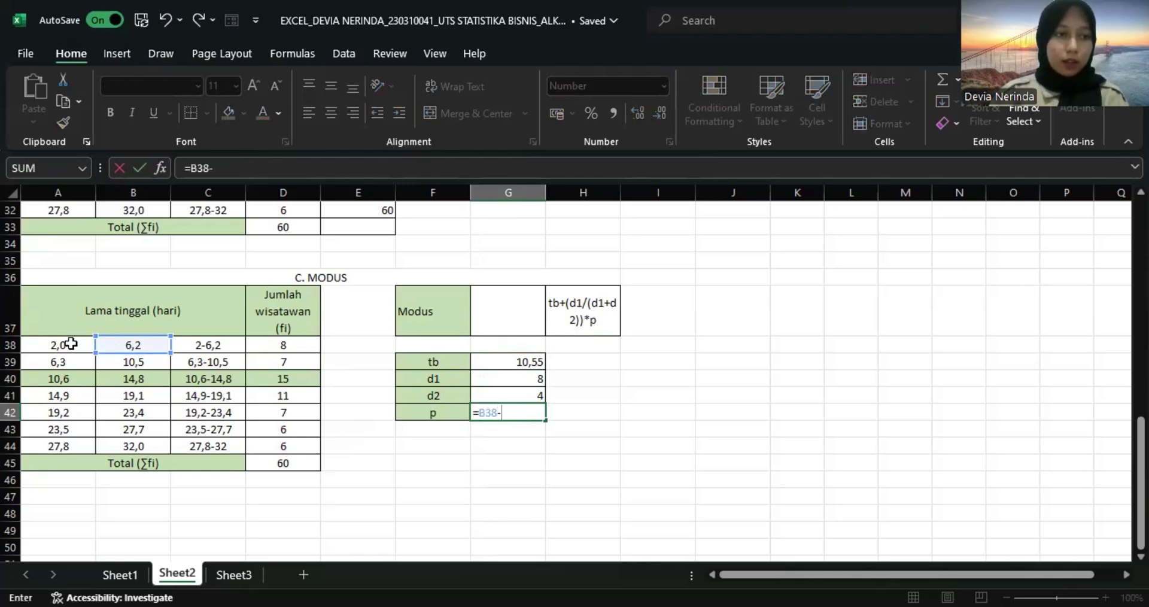
pyautogui.click(72, 343)
pyautogui.press('Return')
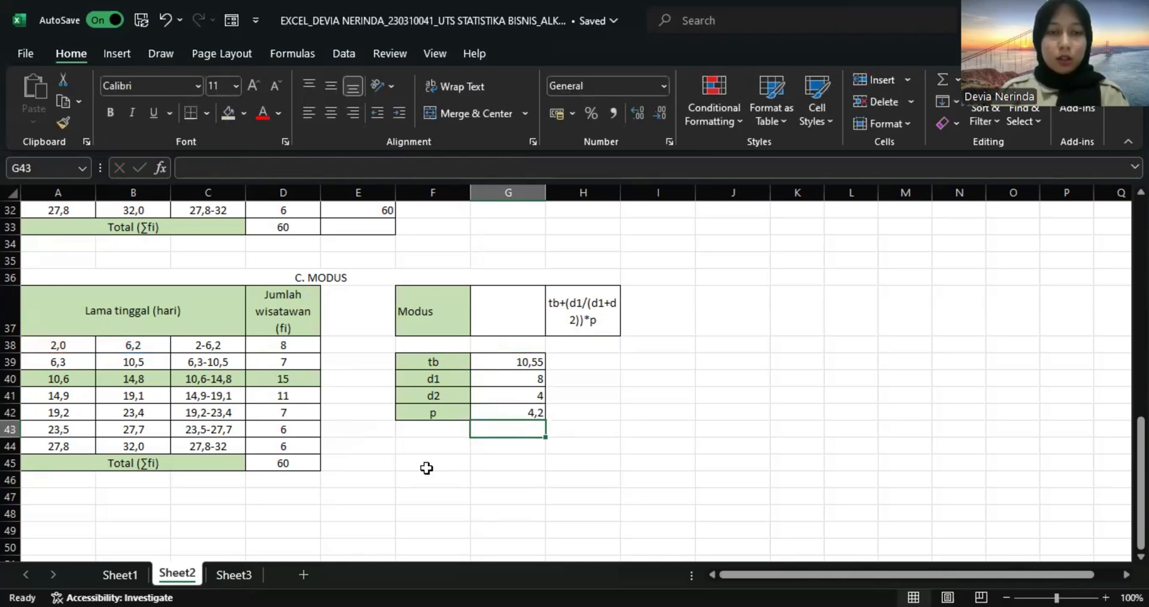
# Calculate the mode in G37 with =G39+(G40/(G40+G41))*G42.
pyautogui.click(504, 320)
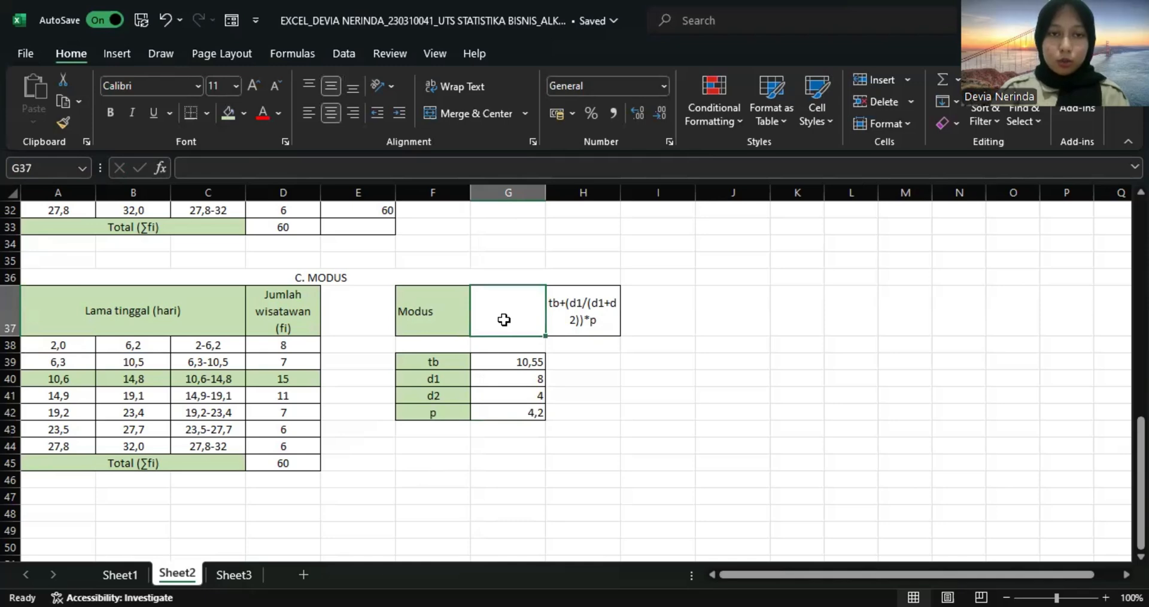
pyautogui.write('=')
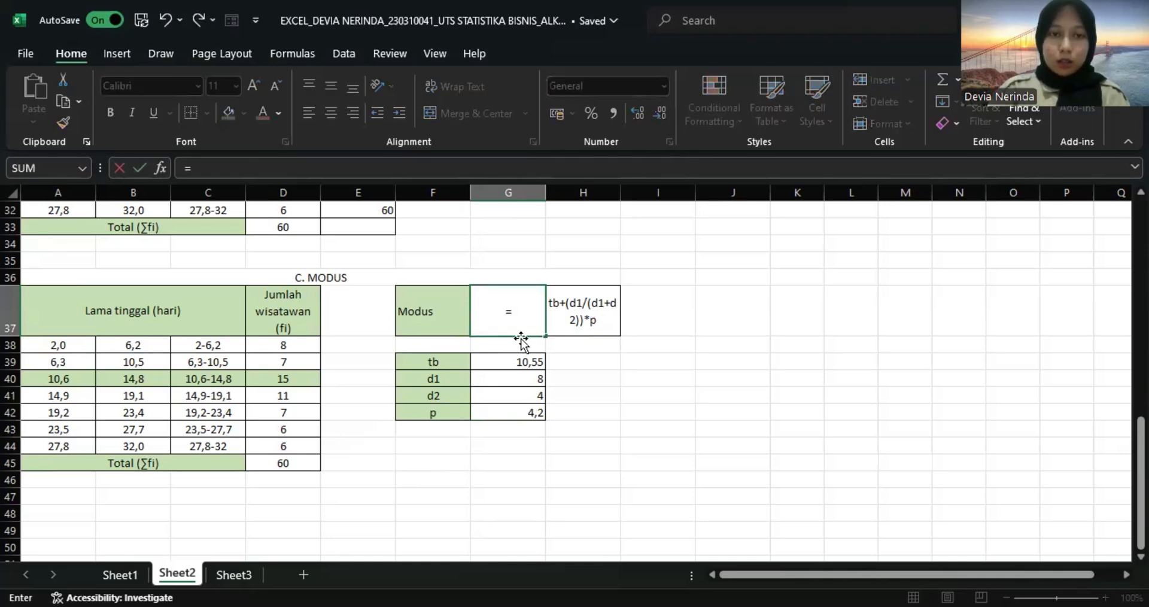
pyautogui.click(511, 366)
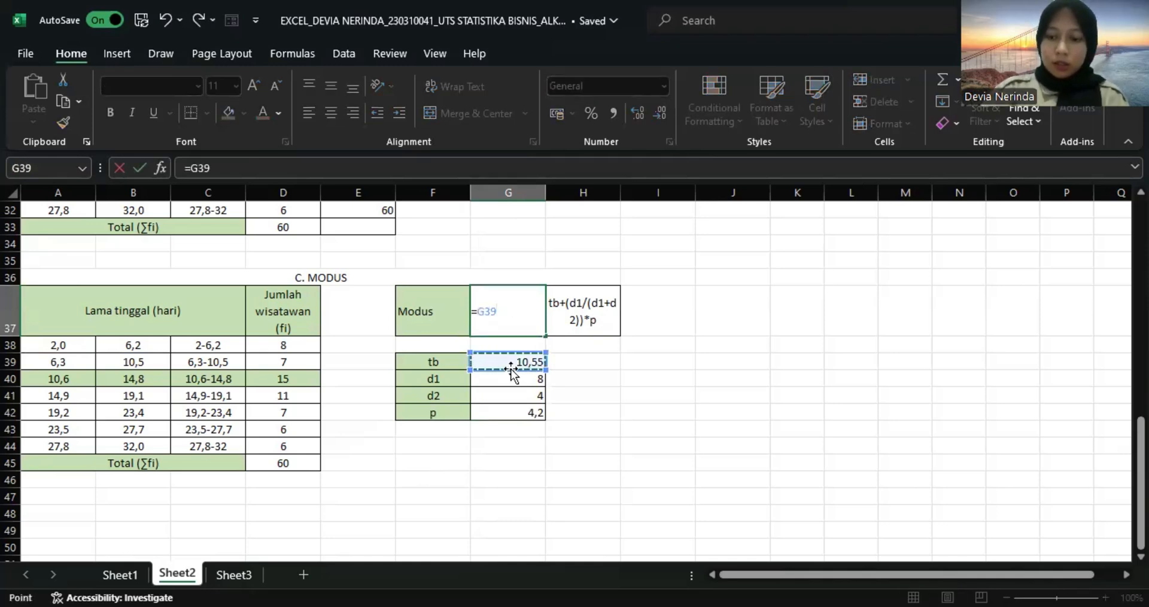
pyautogui.write('+')
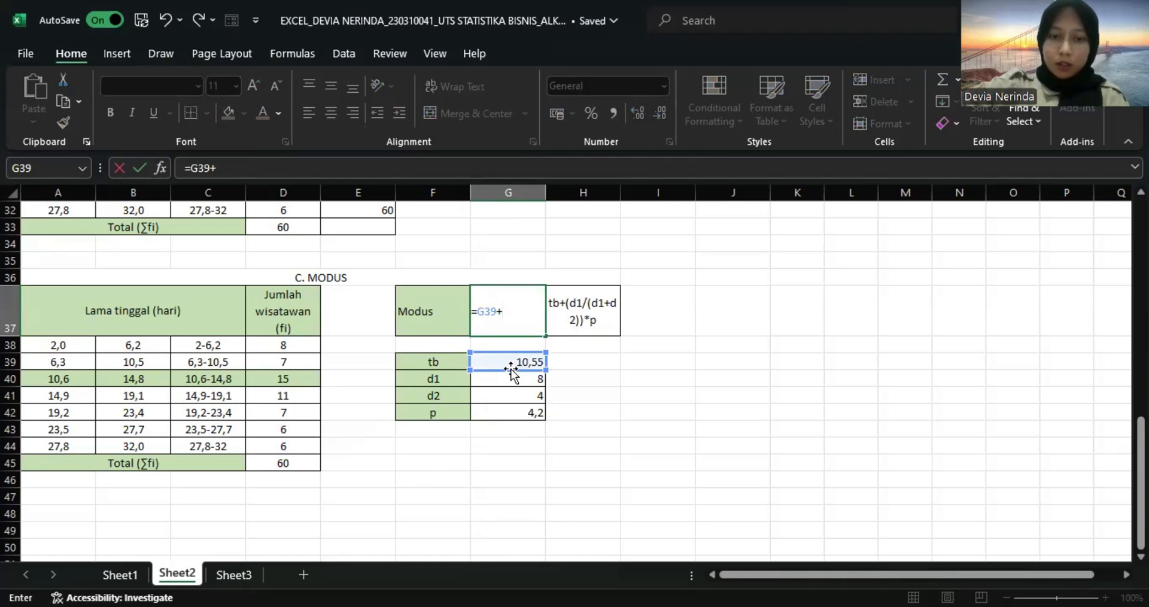
pyautogui.write('(')
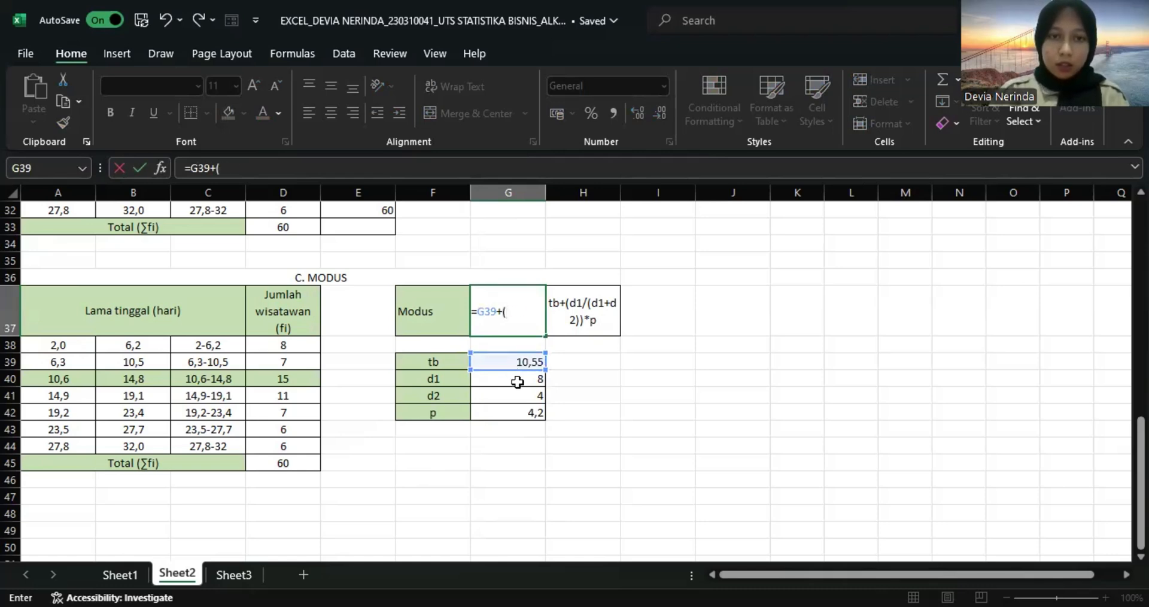
pyautogui.click(517, 382)
pyautogui.write('/')
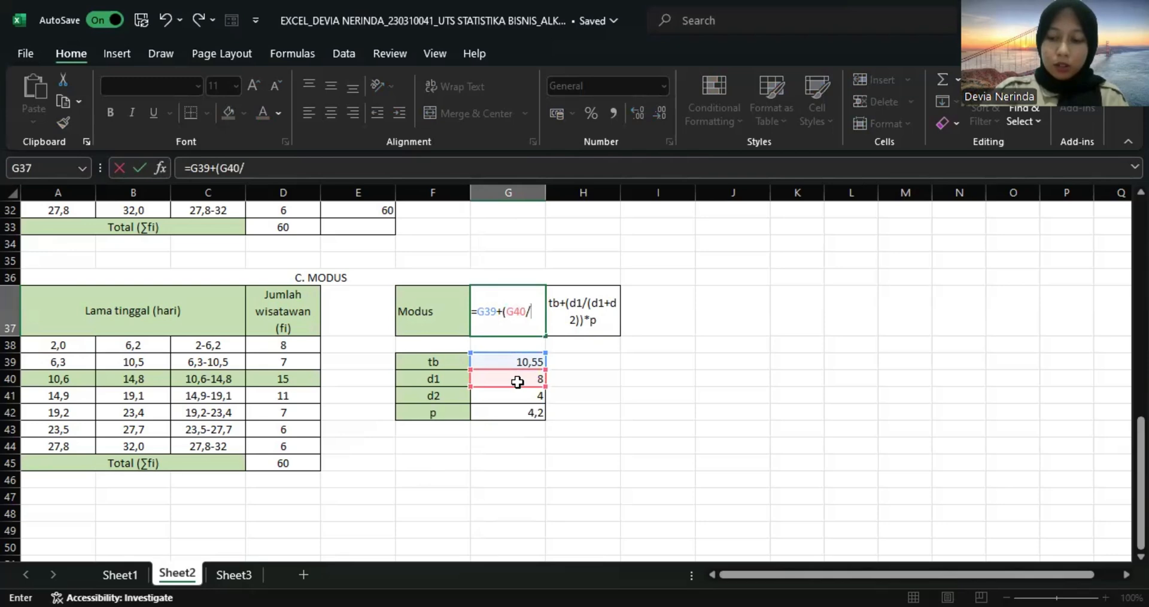
pyautogui.write('(')
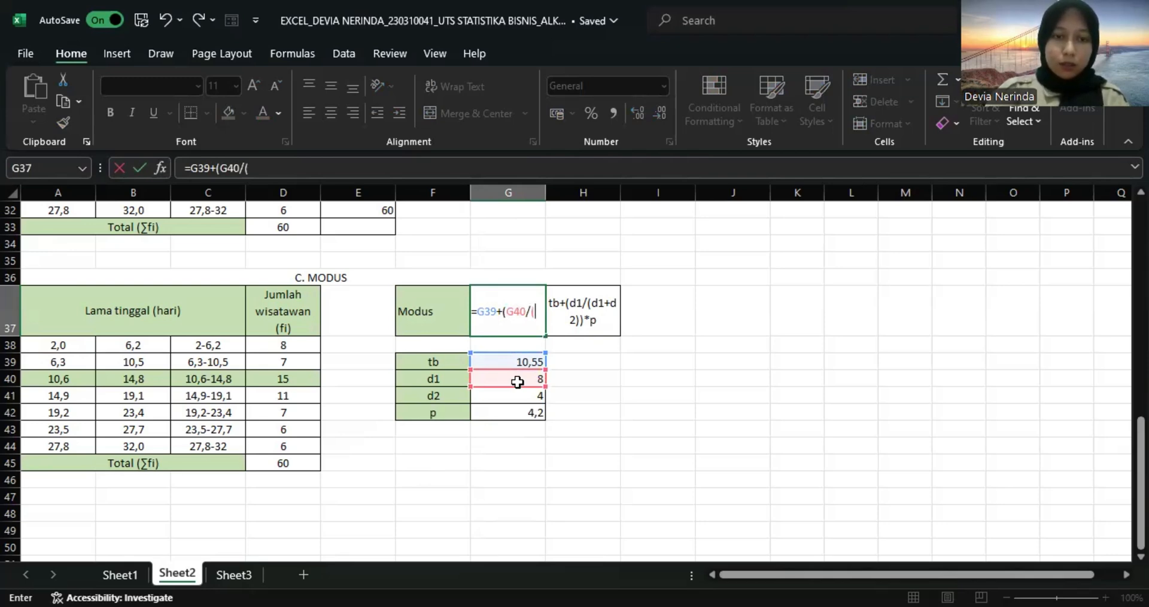
pyautogui.click(517, 382)
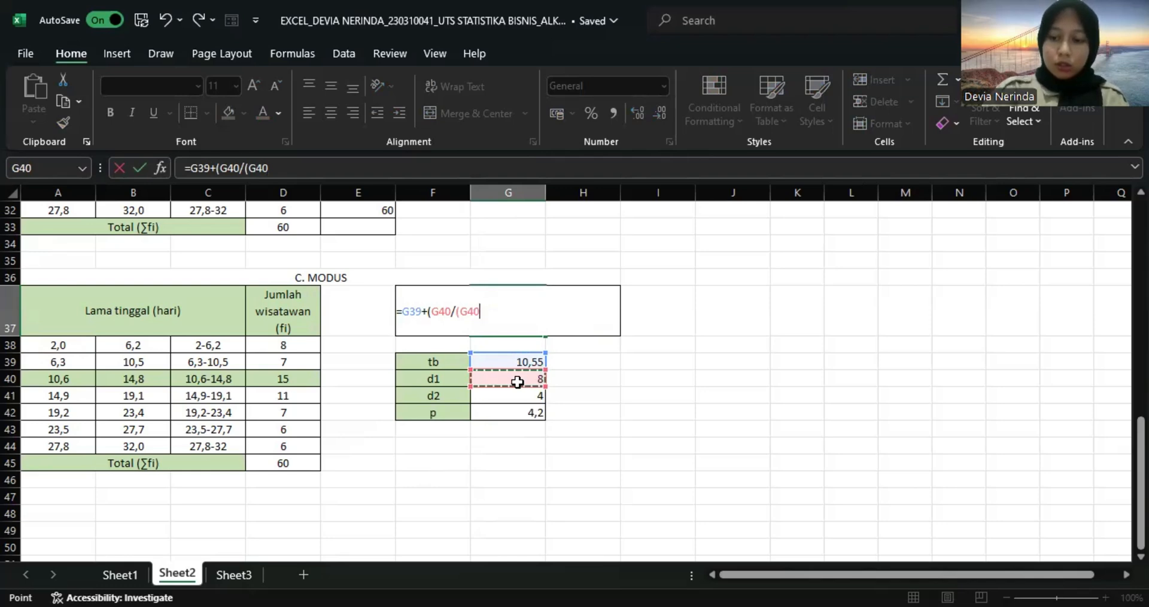
pyautogui.write('+')
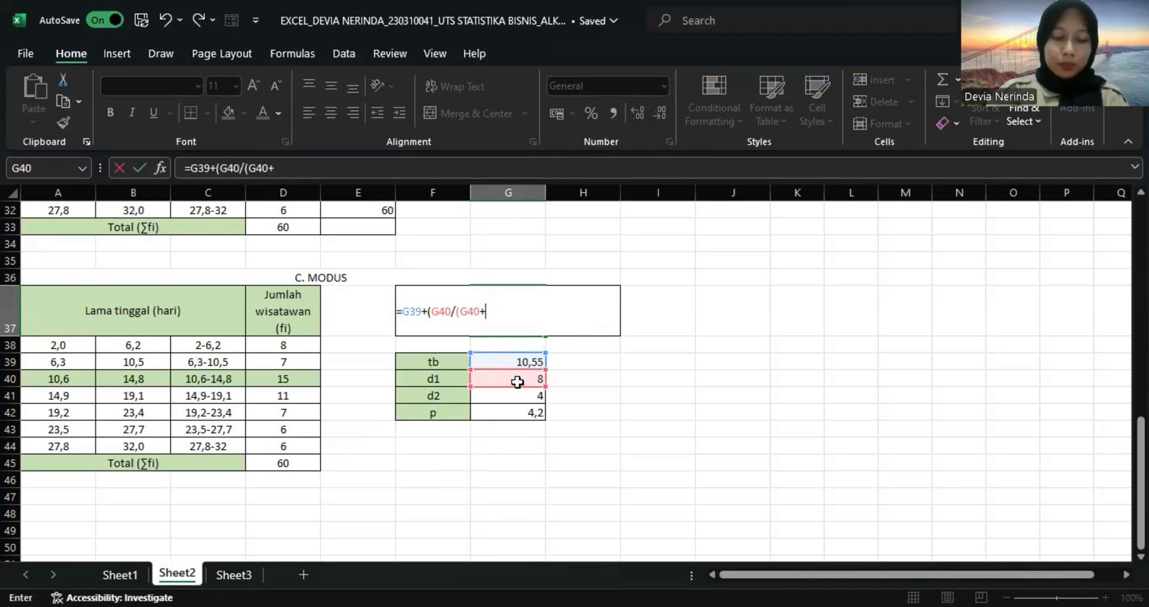
pyautogui.click(521, 397)
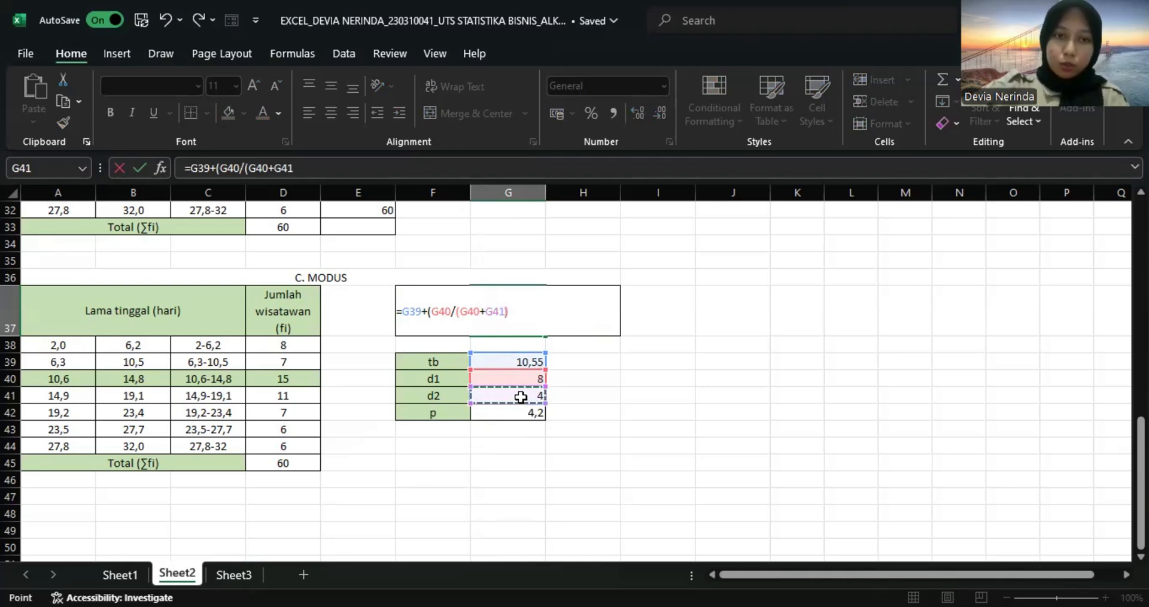
pyautogui.write('))')
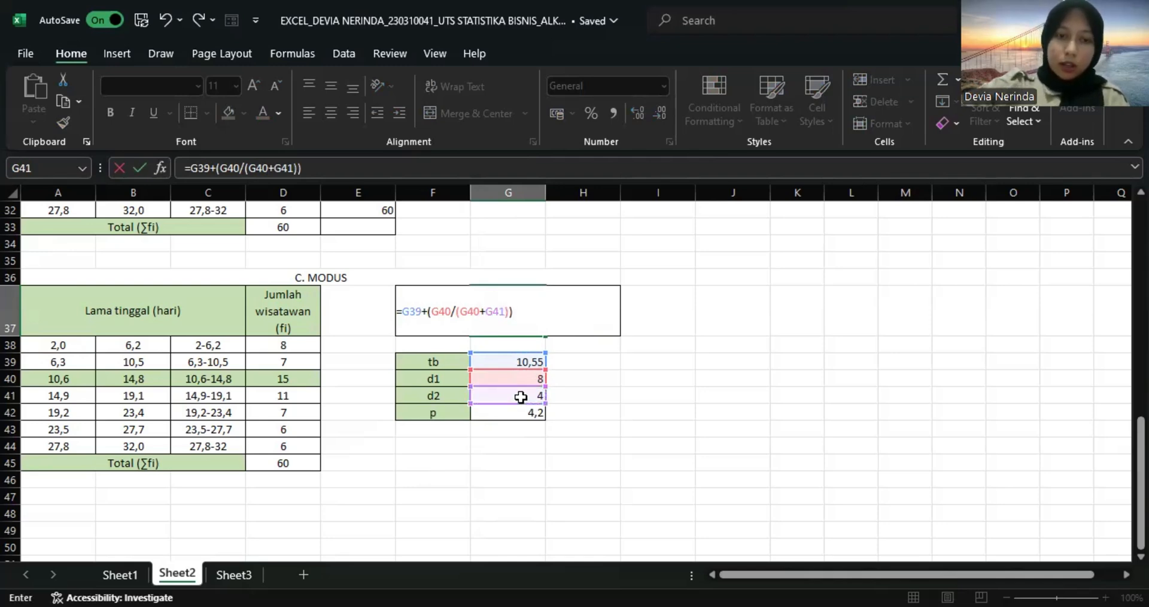
pyautogui.write('*')
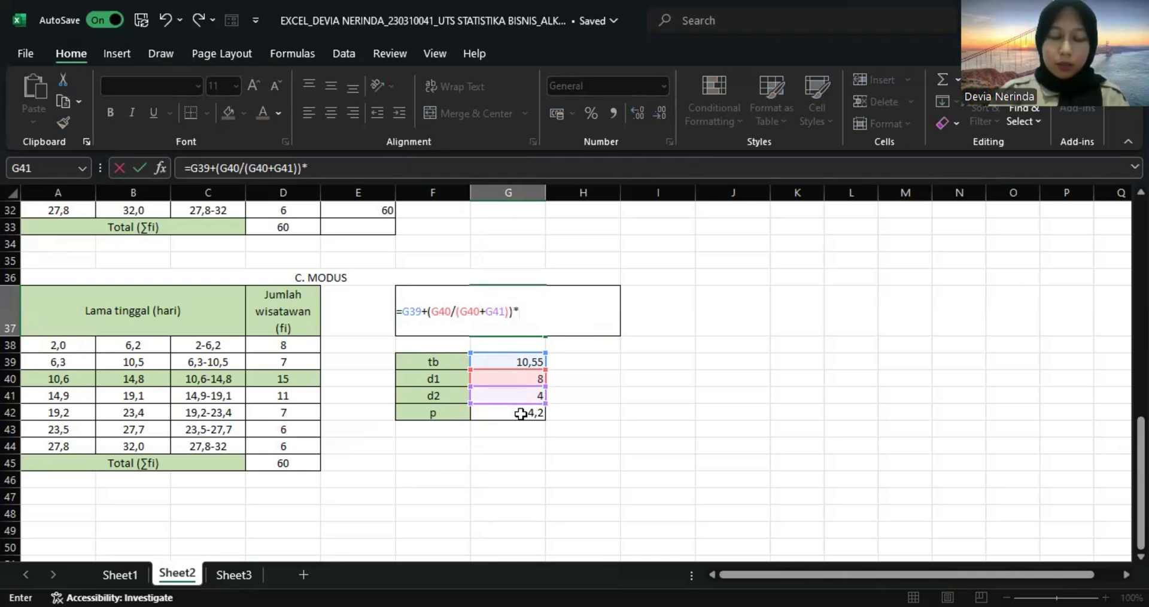
pyautogui.click(520, 413)
pyautogui.press('Return')
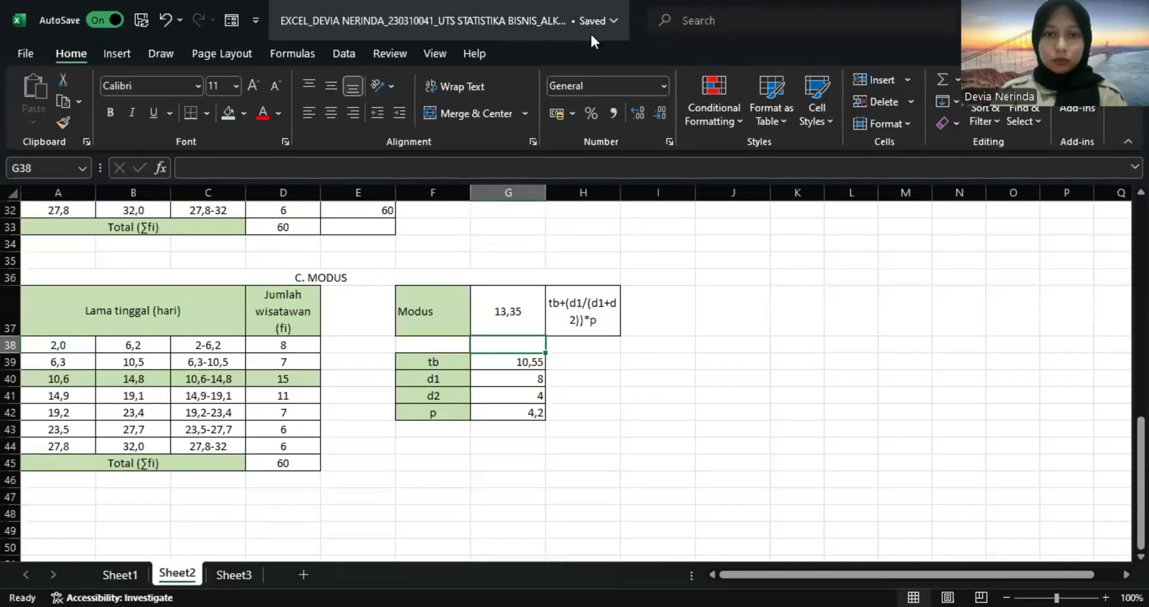
# Switch to Sheet3, which holds the 2024 stock sales tables.
pyautogui.click(591, 36)
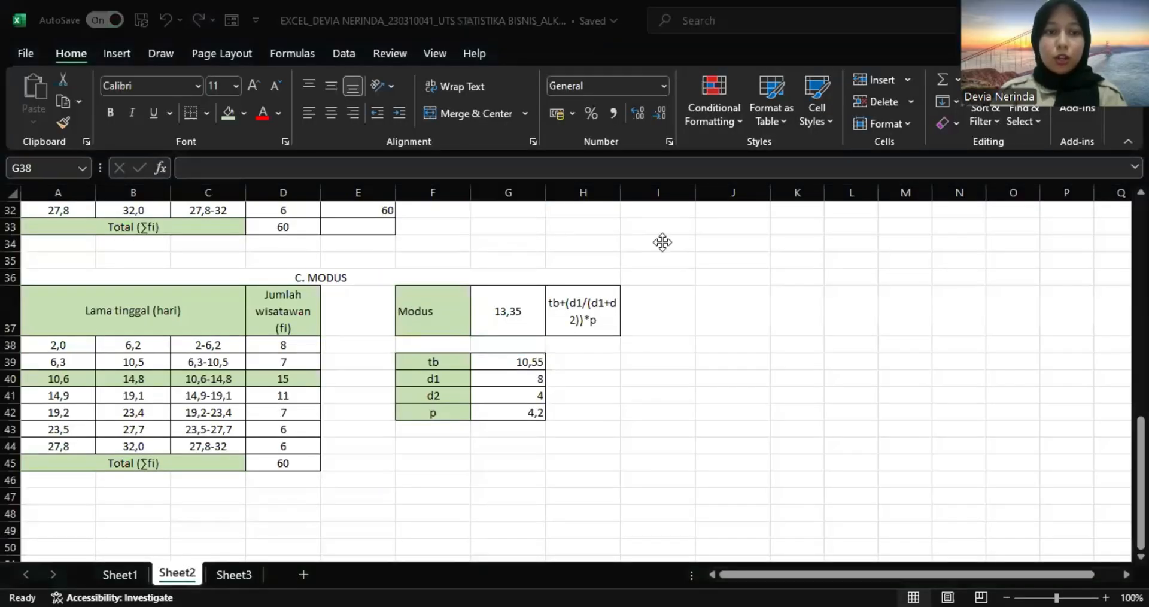
pyautogui.click(234, 574)
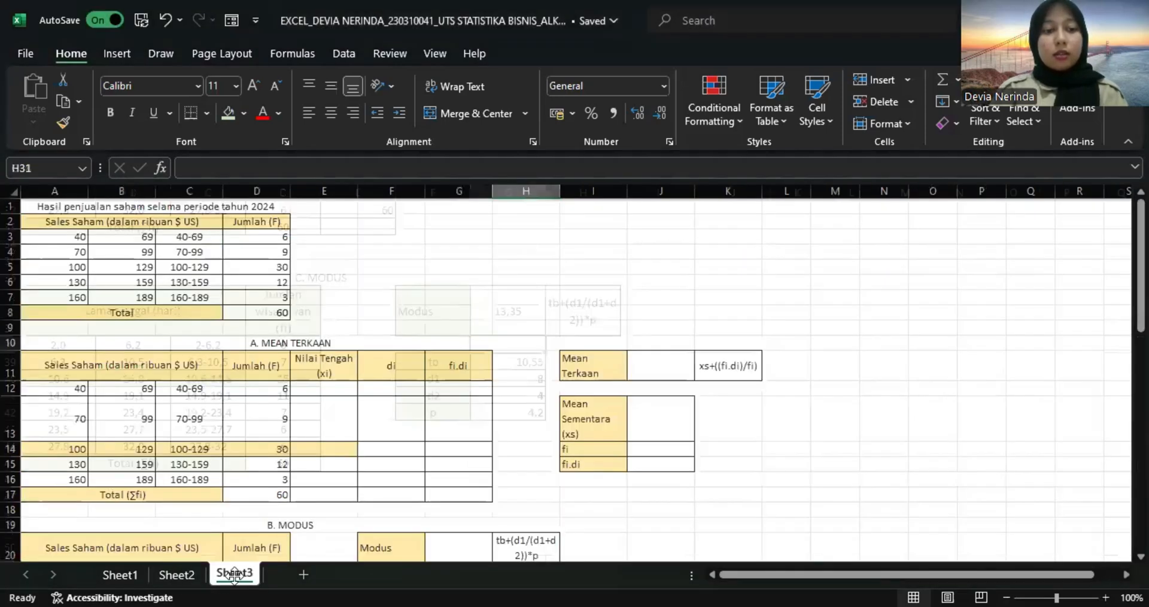
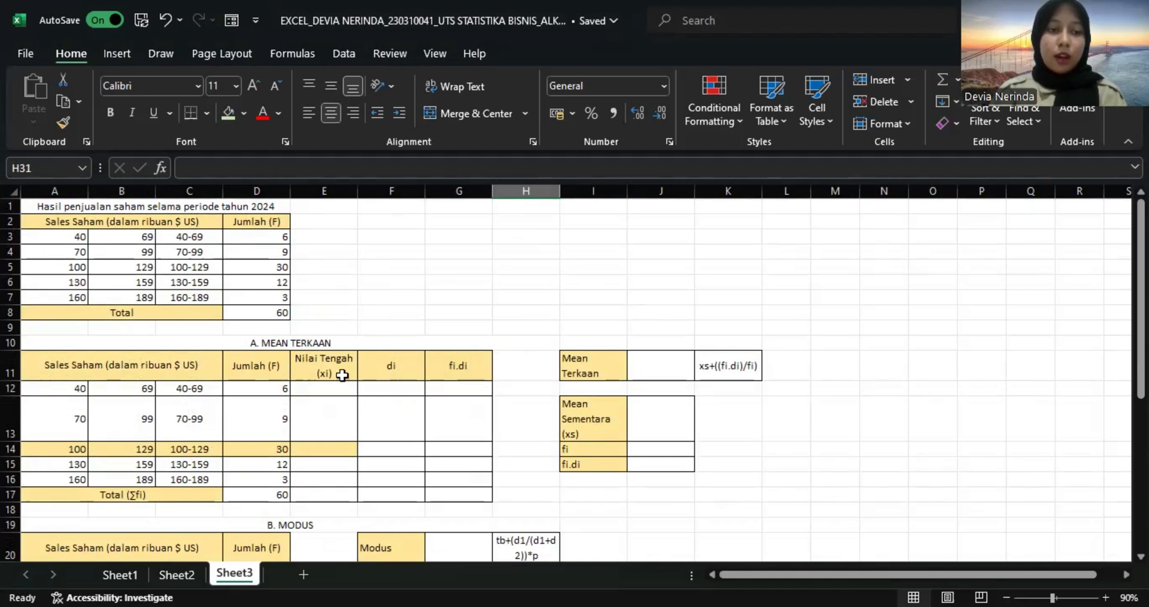
# Merge and center cells A28:I28 above the stock sales median table.
pyautogui.scroll(-4, 342, 375)
pyautogui.scroll(-4, 342, 374)
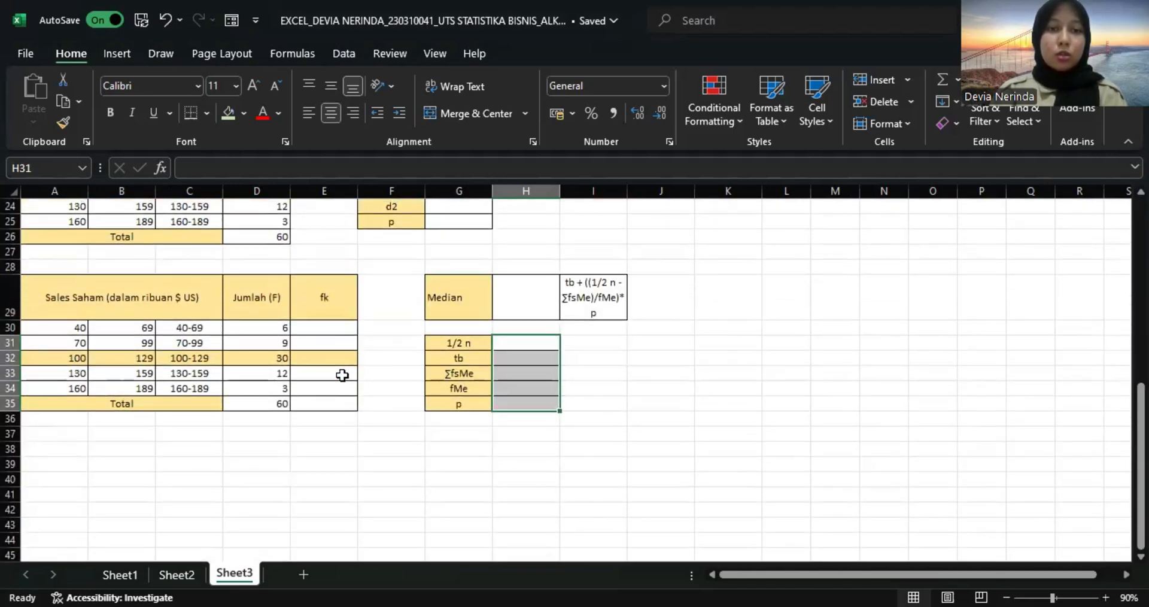
pyautogui.scroll(4, 378, 290)
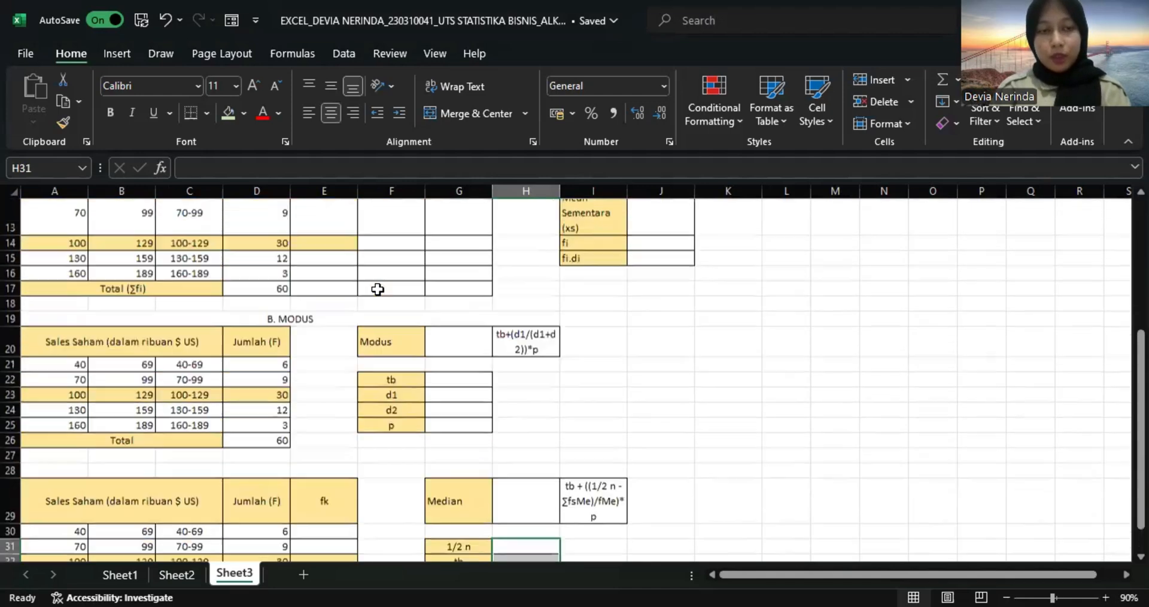
pyautogui.moveTo(67, 480); pyautogui.dragTo(566, 479)
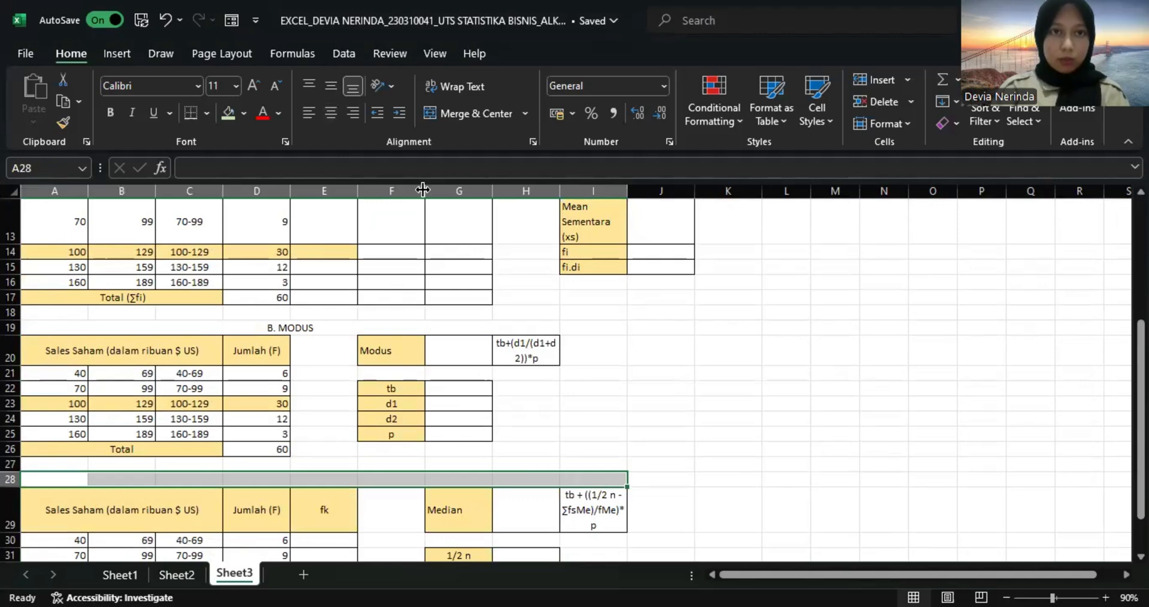
pyautogui.click(479, 119)
# Enter the heading "C. MEDIAN" in the merged row 28.
pyautogui.click(314, 167)
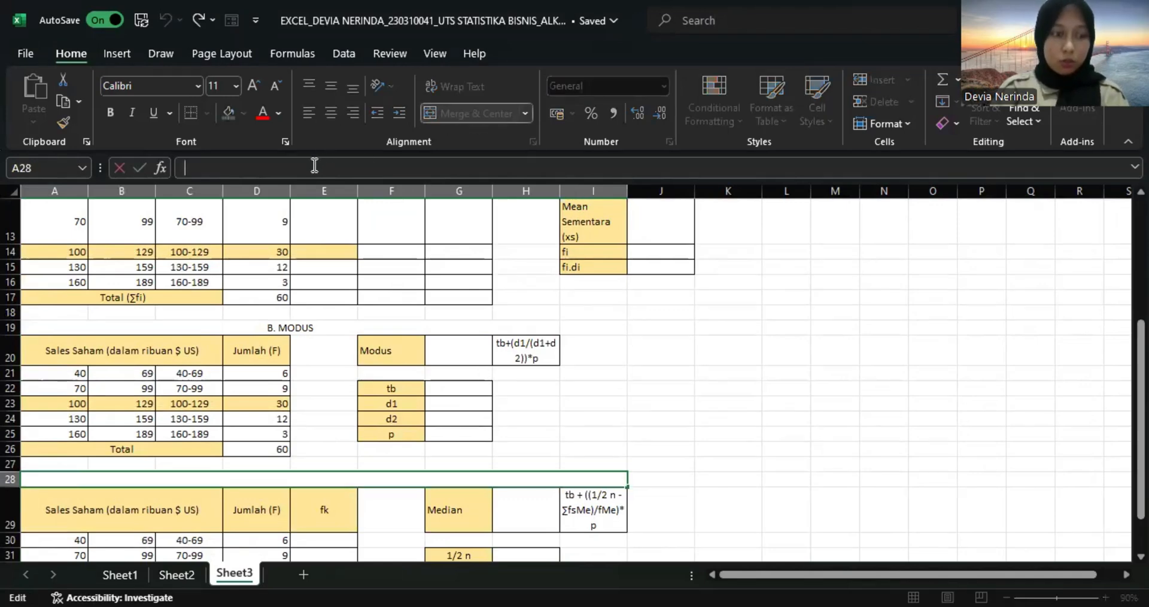
pyautogui.write('C')
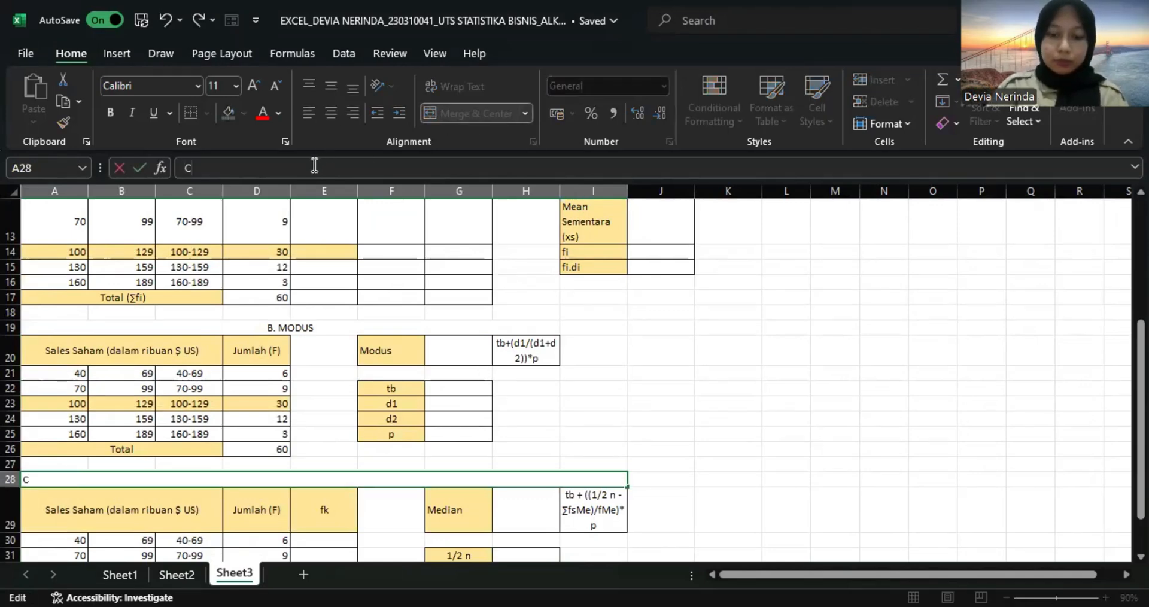
pyautogui.write('. M')
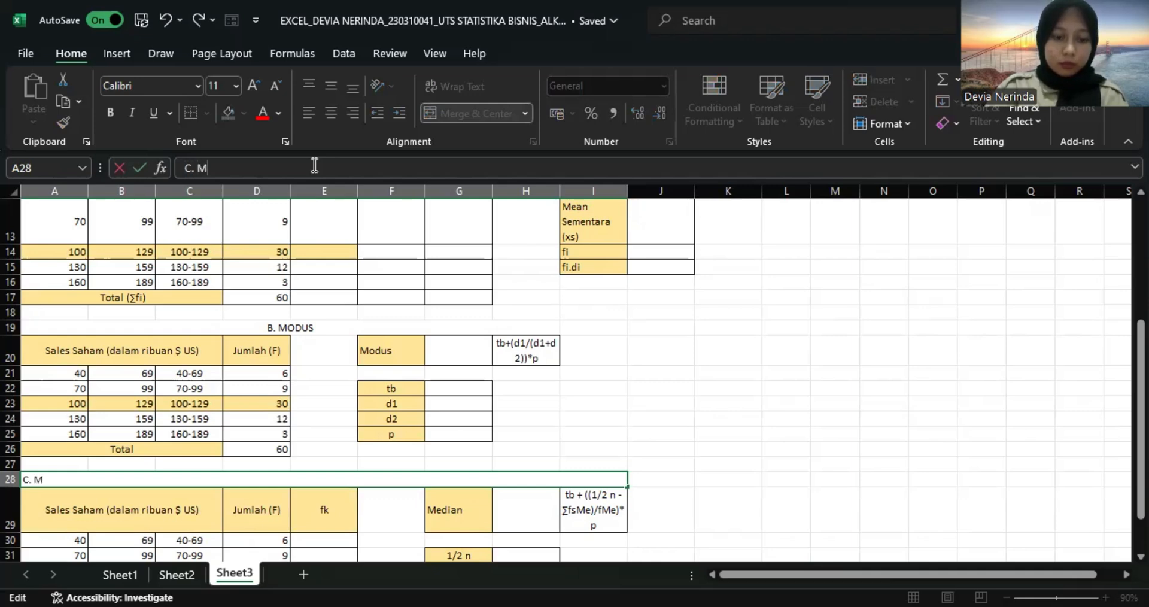
pyautogui.write('EDIAN')
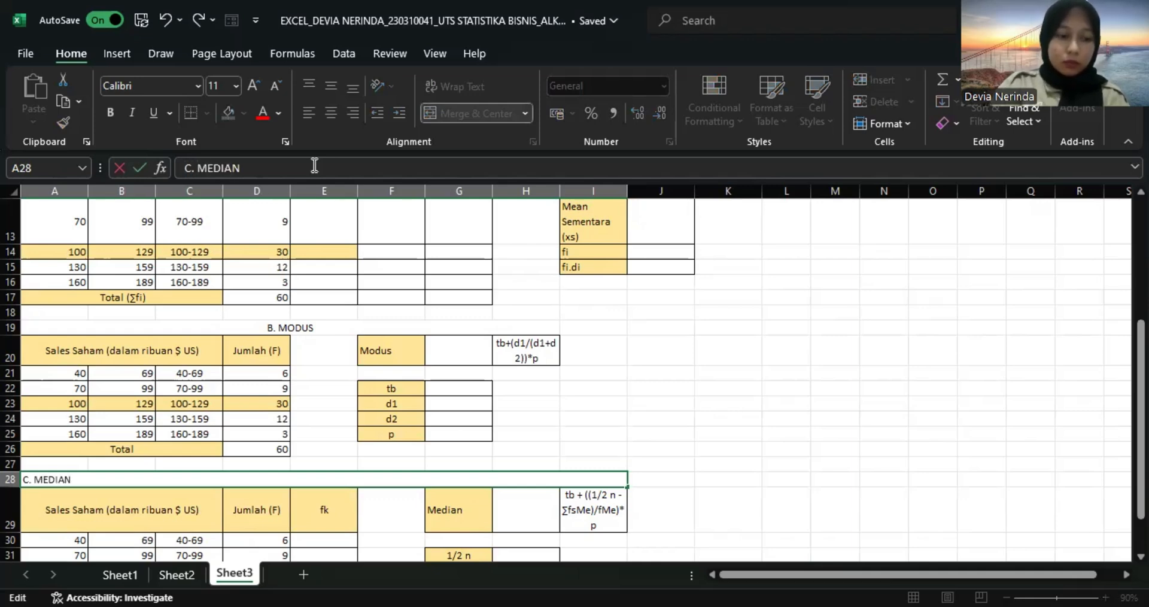
pyautogui.press('Return')
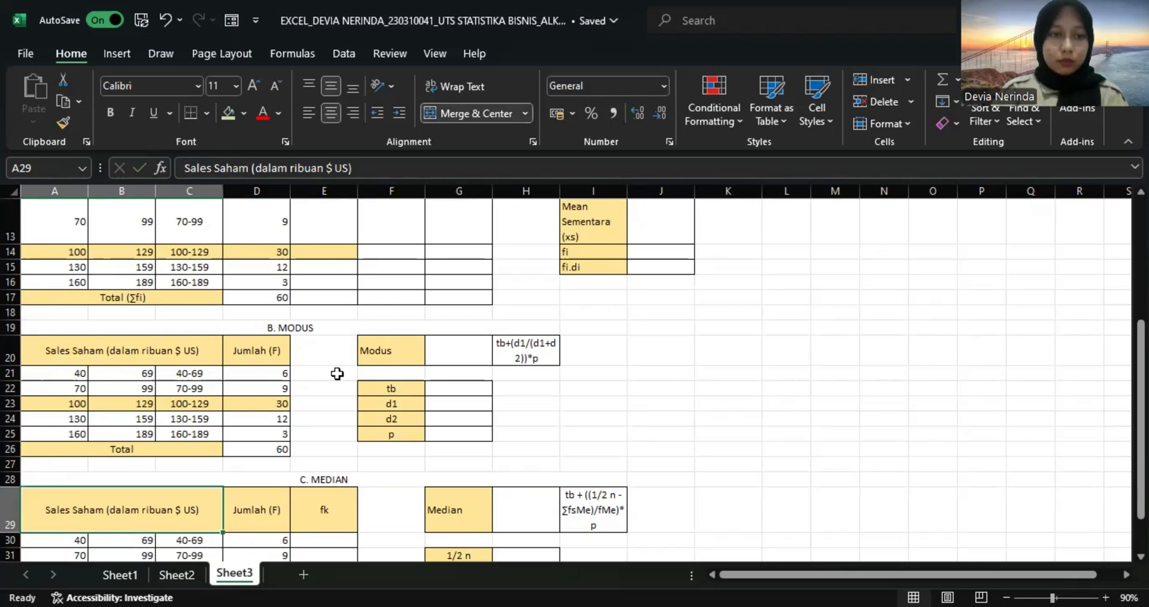
# Calculate the class midpoints (xi) in E12:E16 of the Mean Terkaan table by copying =(A12+B12)/2 down.
pyautogui.scroll(4, 337, 372)
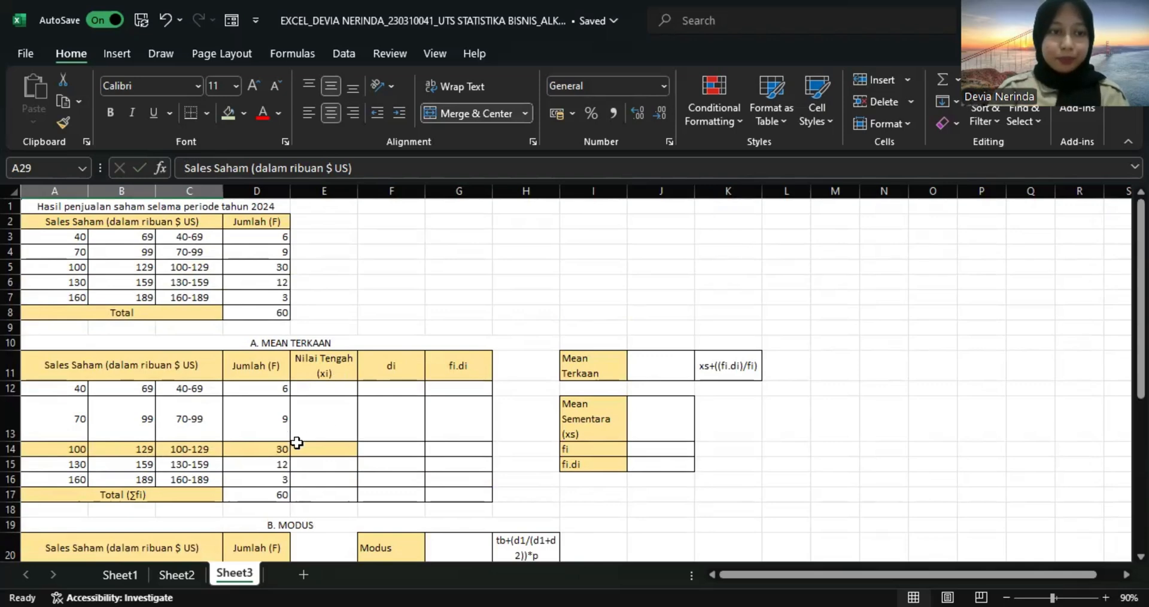
pyautogui.click(325, 389)
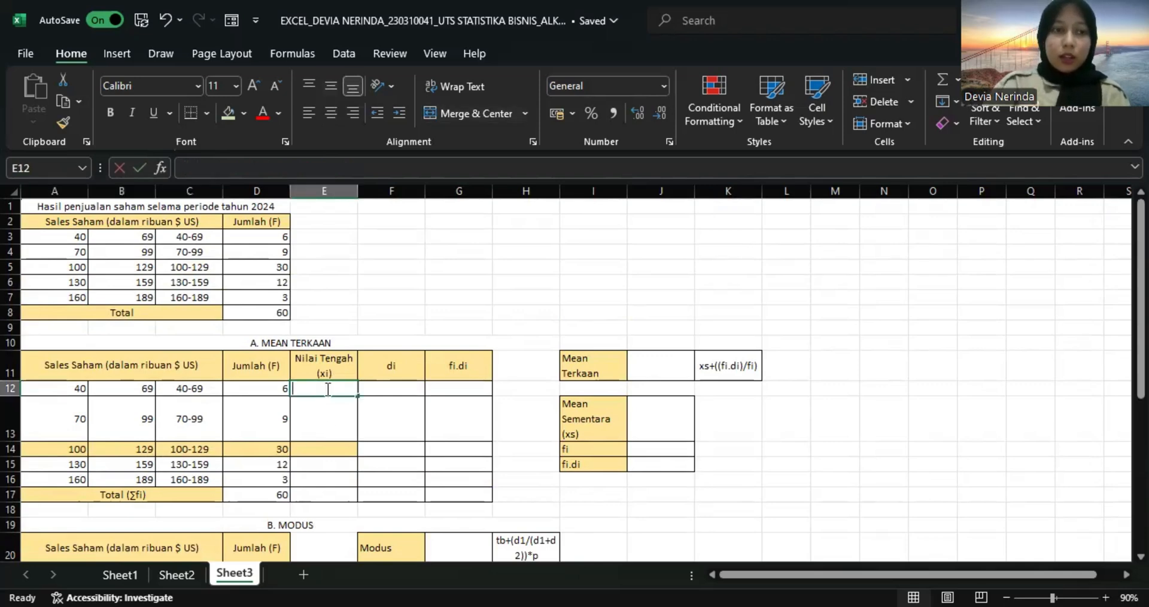
pyautogui.write('=')
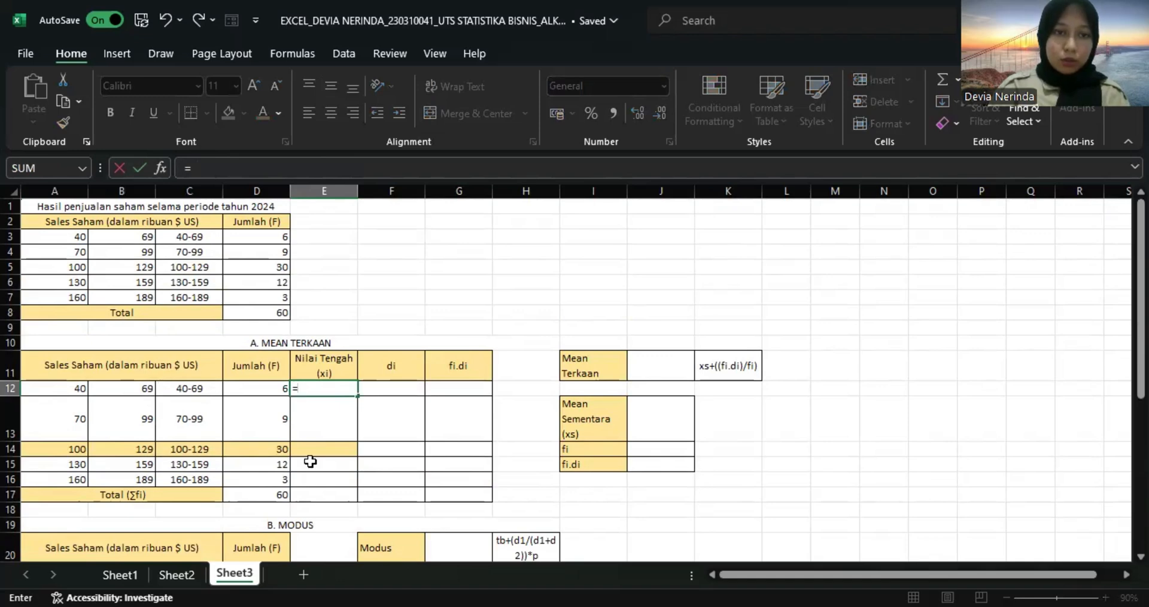
pyautogui.write('(')
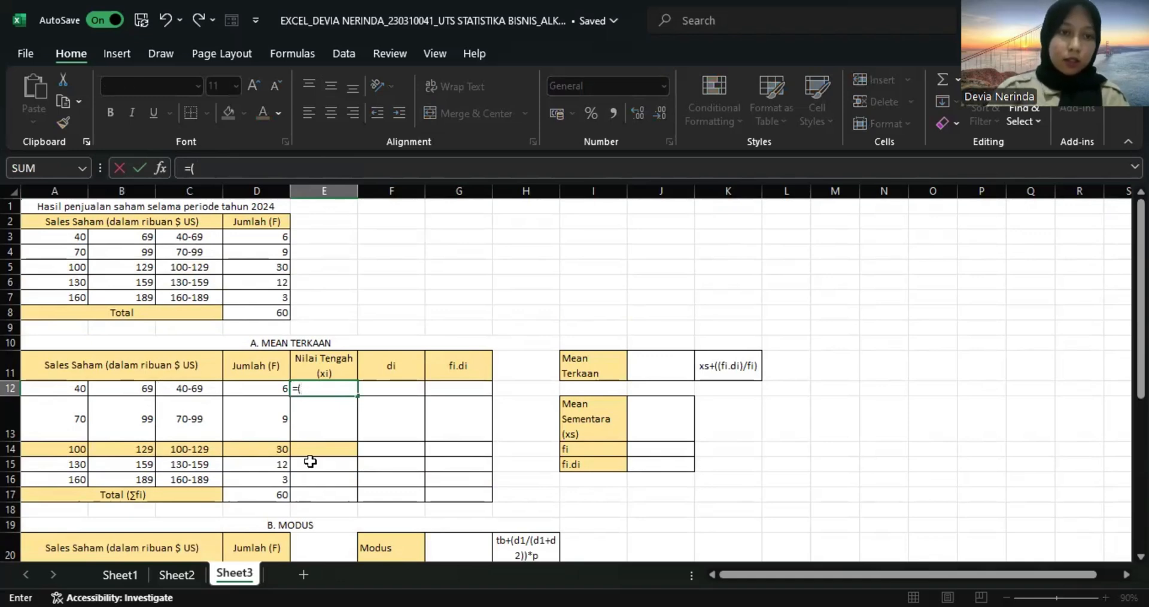
pyautogui.click(76, 393)
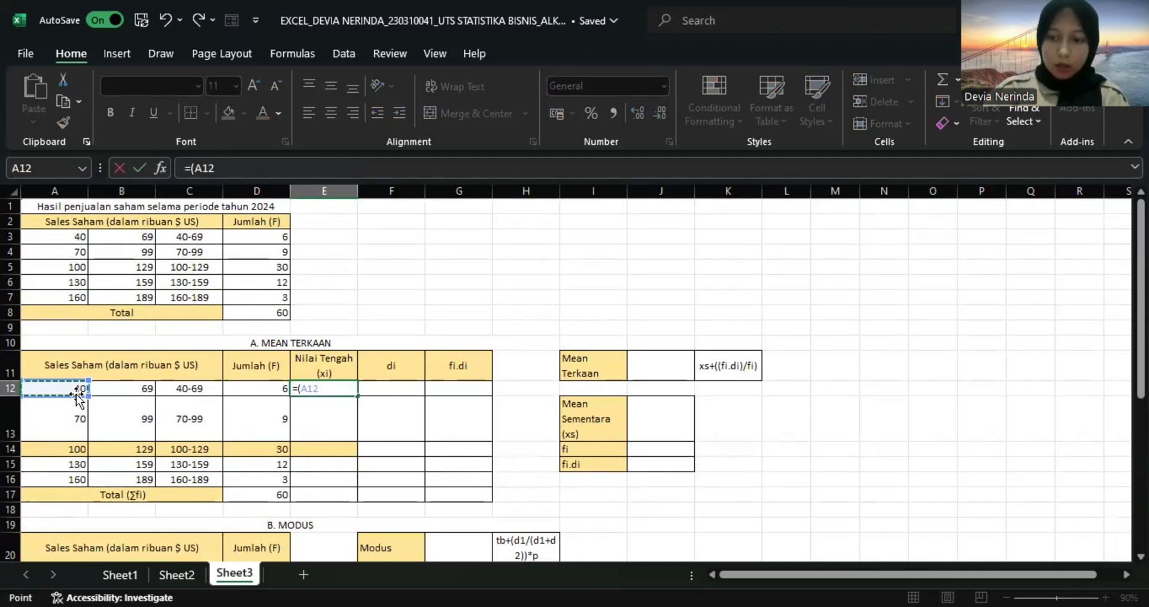
pyautogui.write('+')
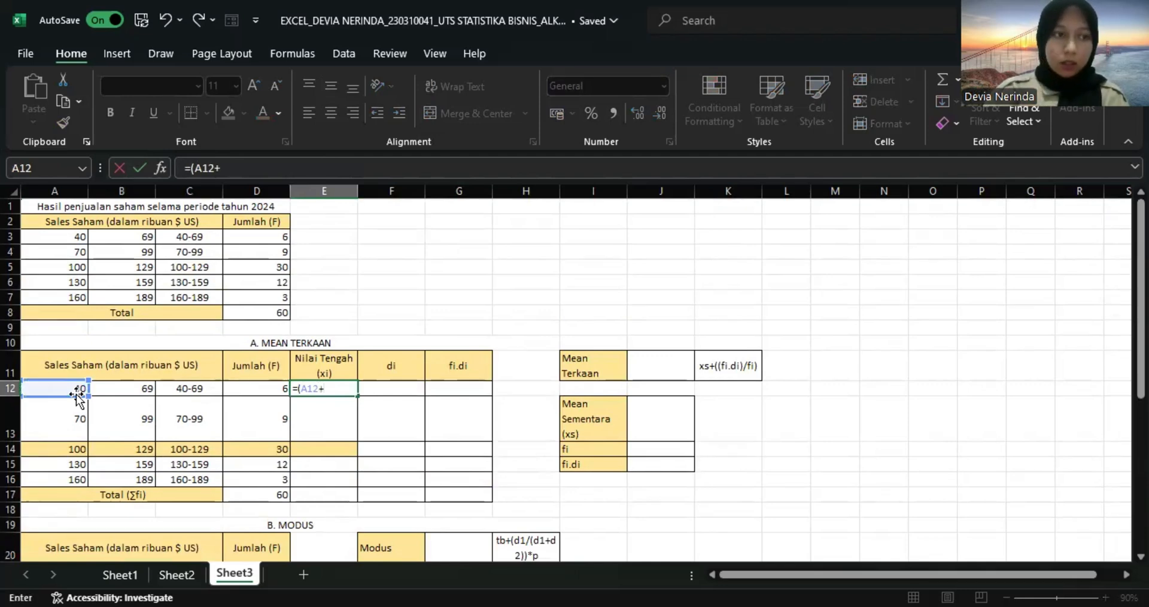
pyautogui.click(116, 386)
pyautogui.write(')/')
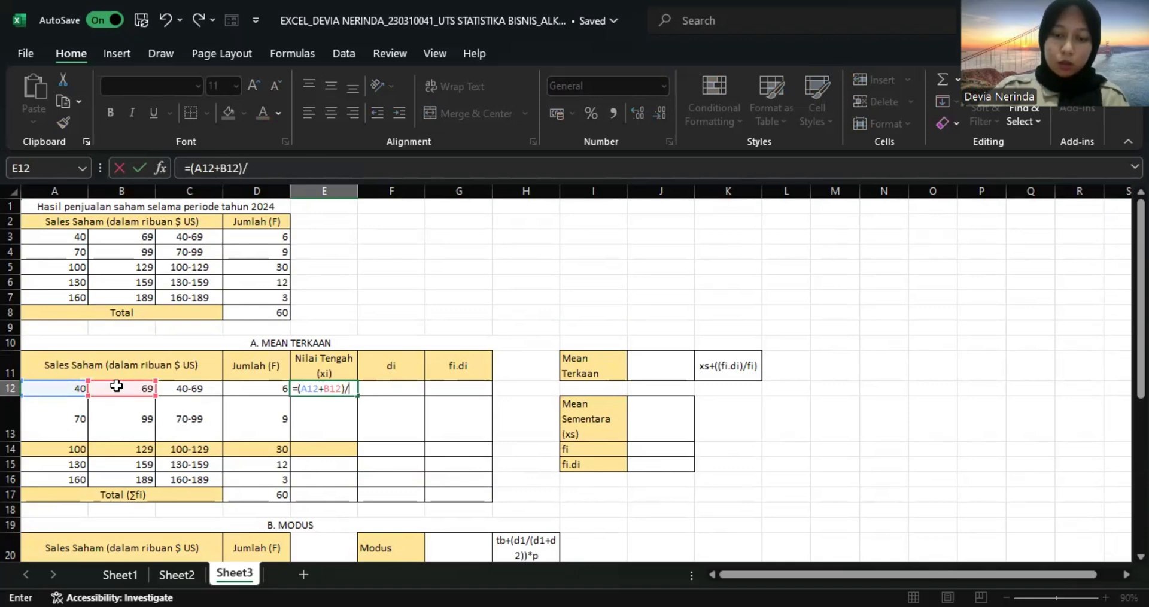
pyautogui.write('2')
pyautogui.press('Return')
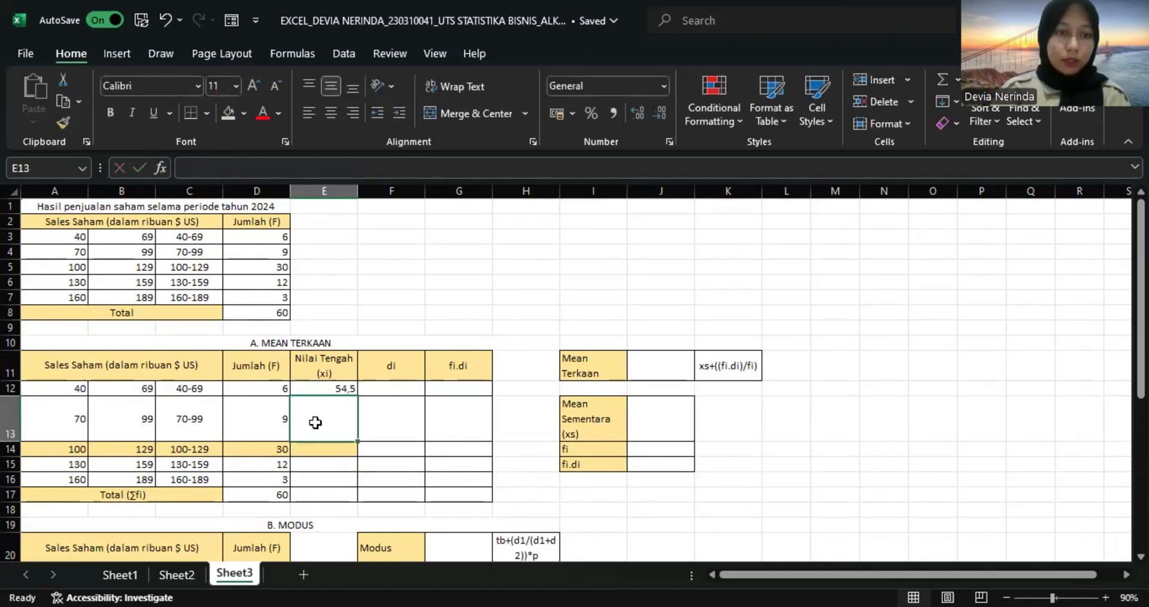
pyautogui.click(347, 391)
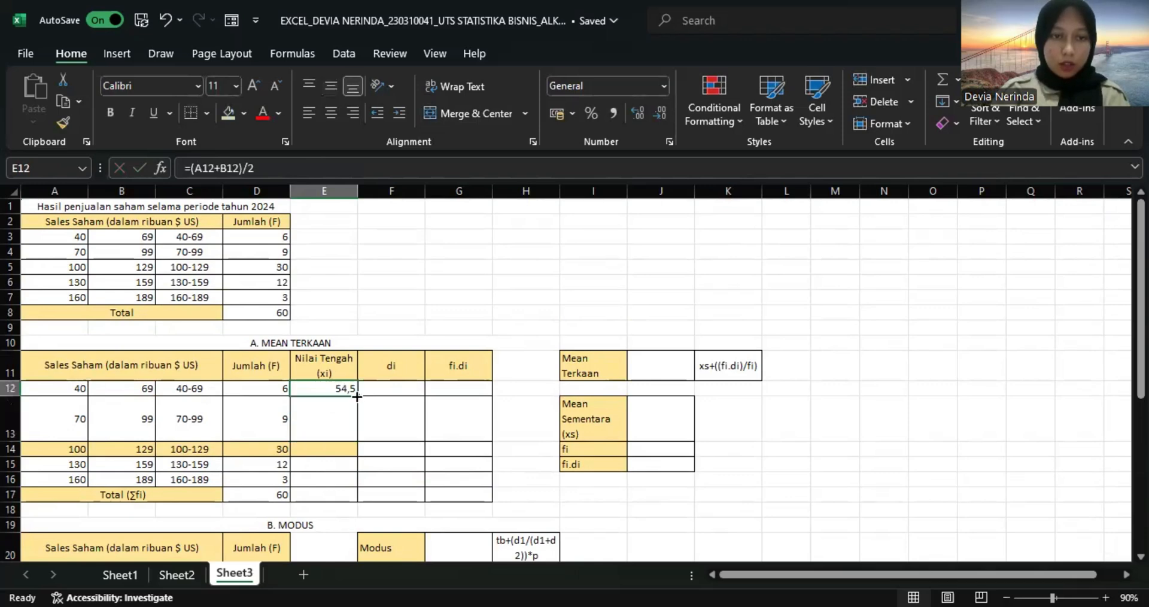
pyautogui.moveTo(357, 396); pyautogui.dragTo(346, 483)
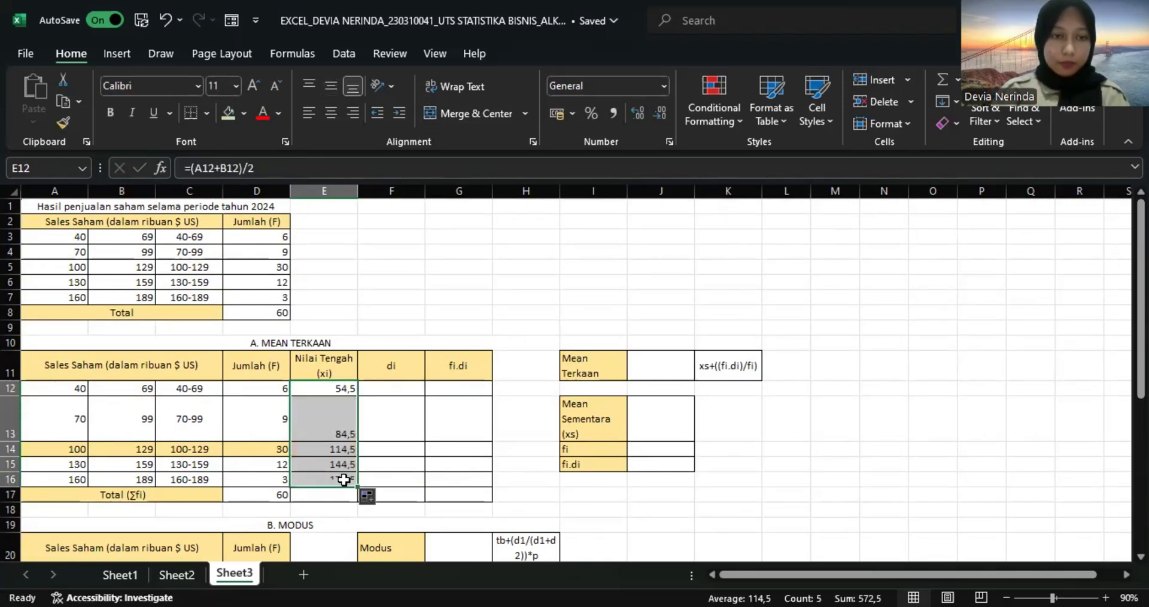
# Set the Mean Sementara (xs) in J13 to the highlighted class's midpoint with =E14.
pyautogui.click(405, 389)
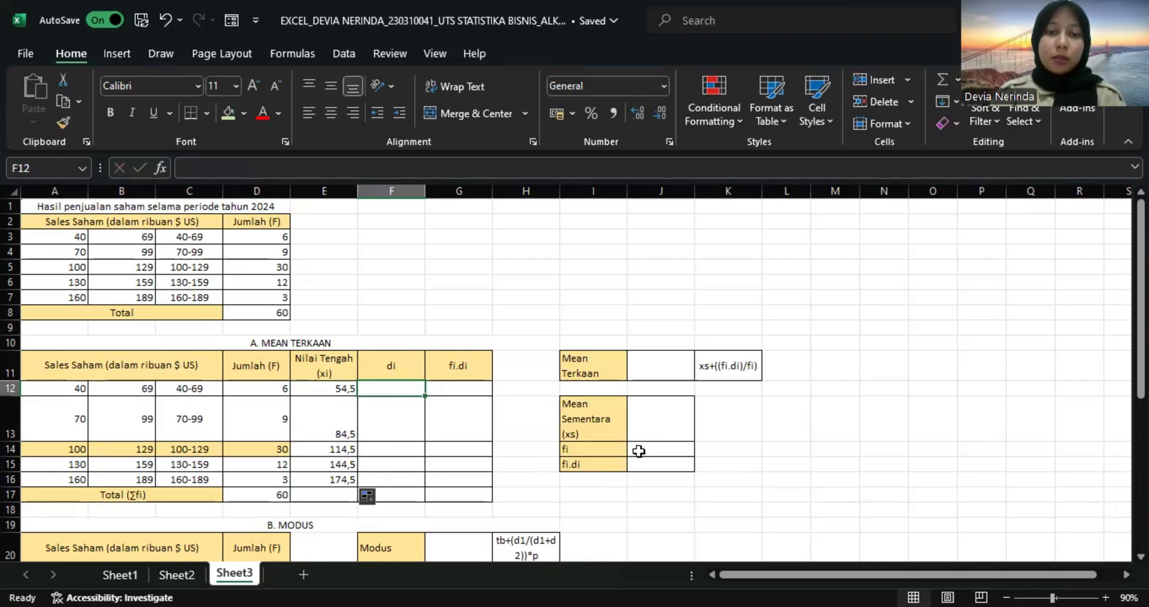
pyautogui.click(652, 424)
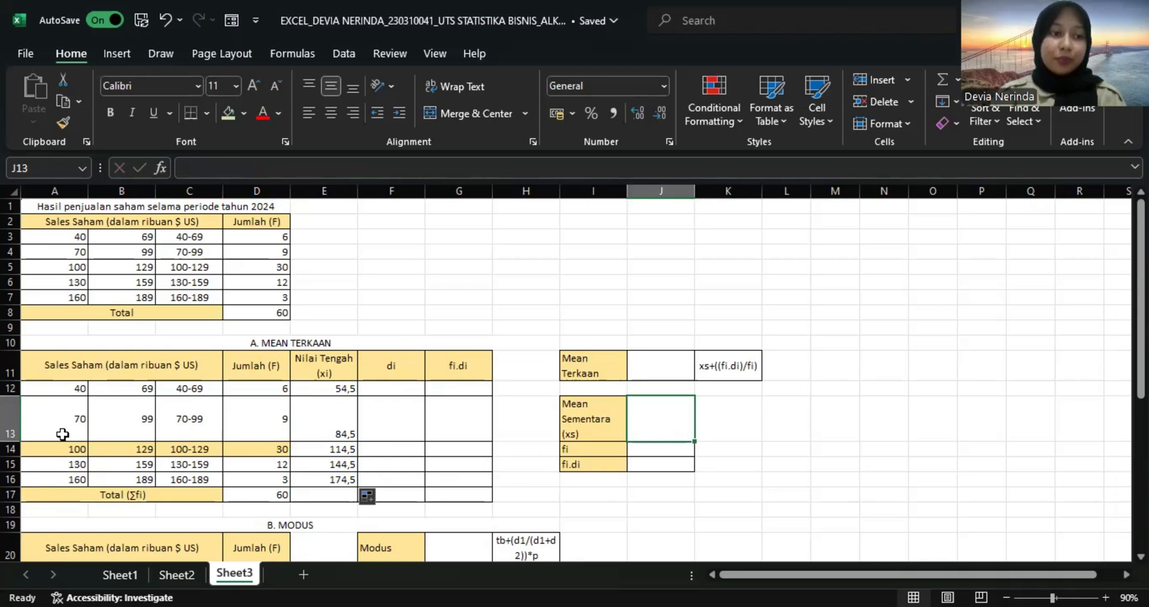
pyautogui.click(12, 449)
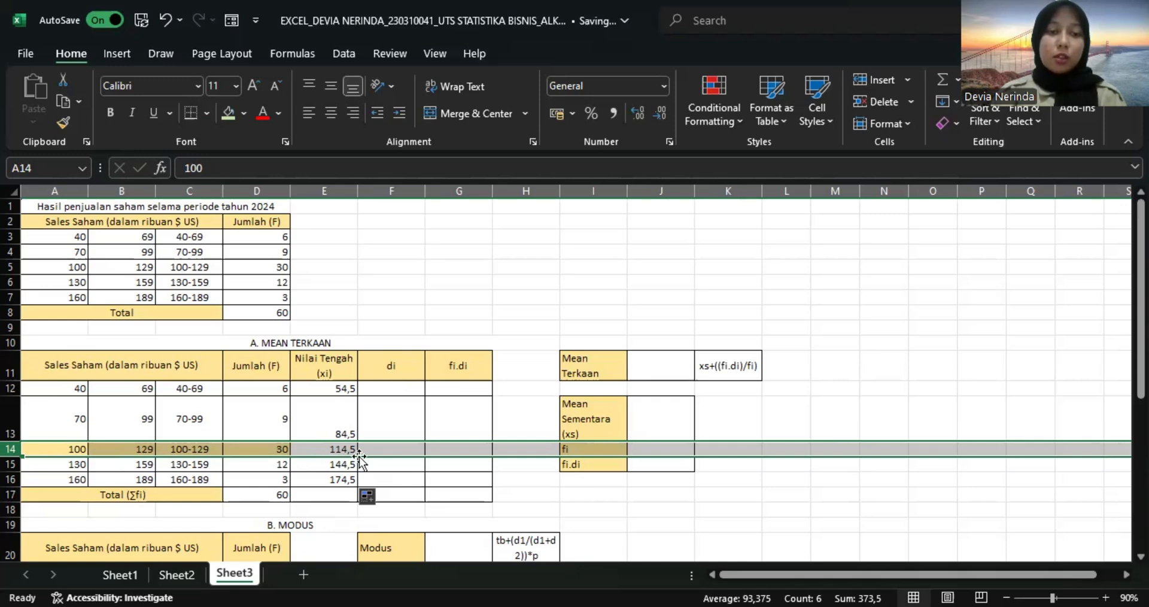
pyautogui.click(650, 428)
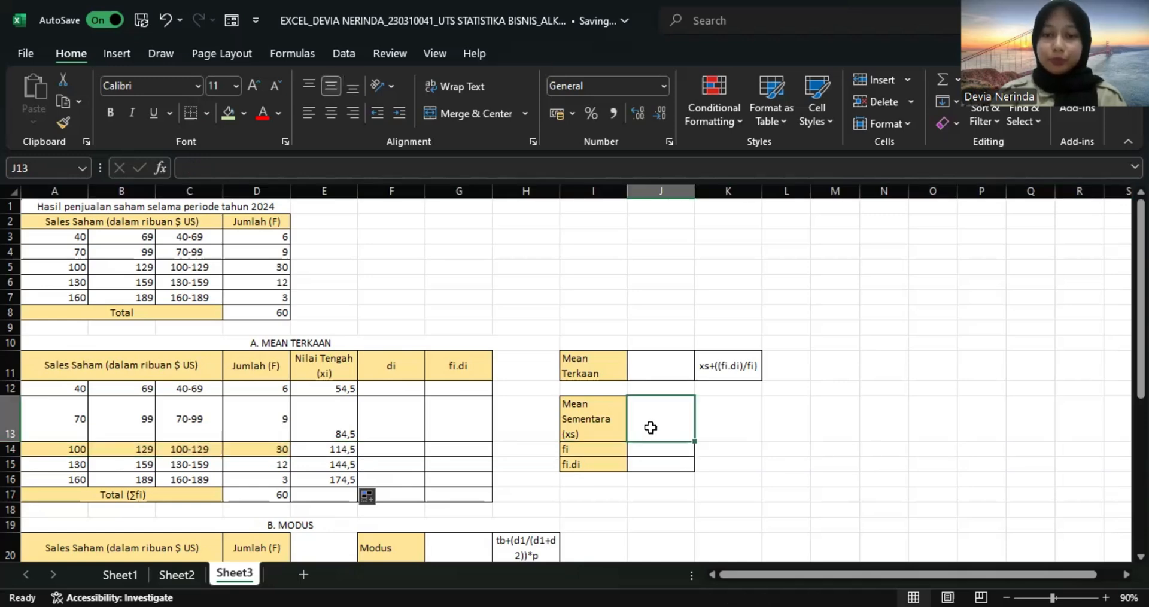
pyautogui.write('=')
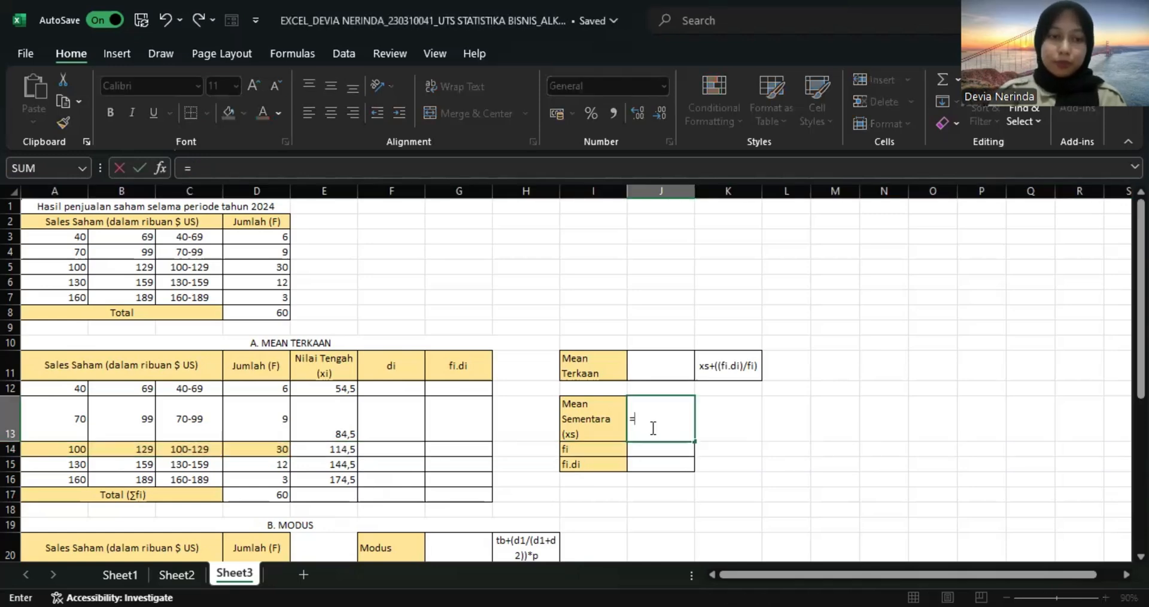
pyautogui.click(336, 448)
pyautogui.press('Return')
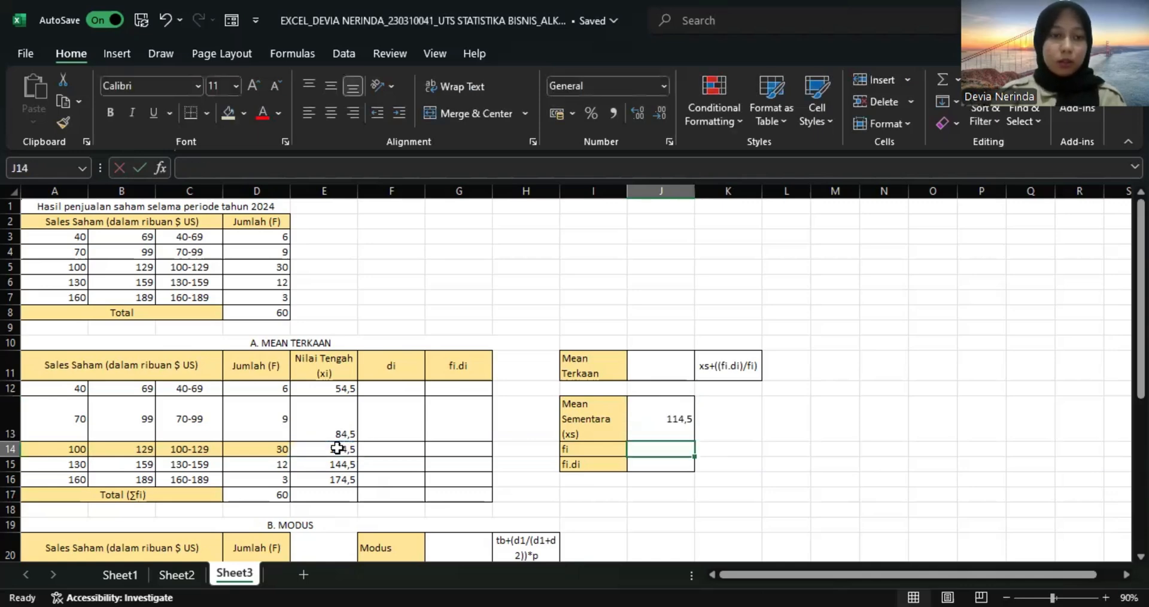
# Fill the midpoint cell E14 with the same light gold as the highlighted 100-129 class row.
pyautogui.click(319, 448)
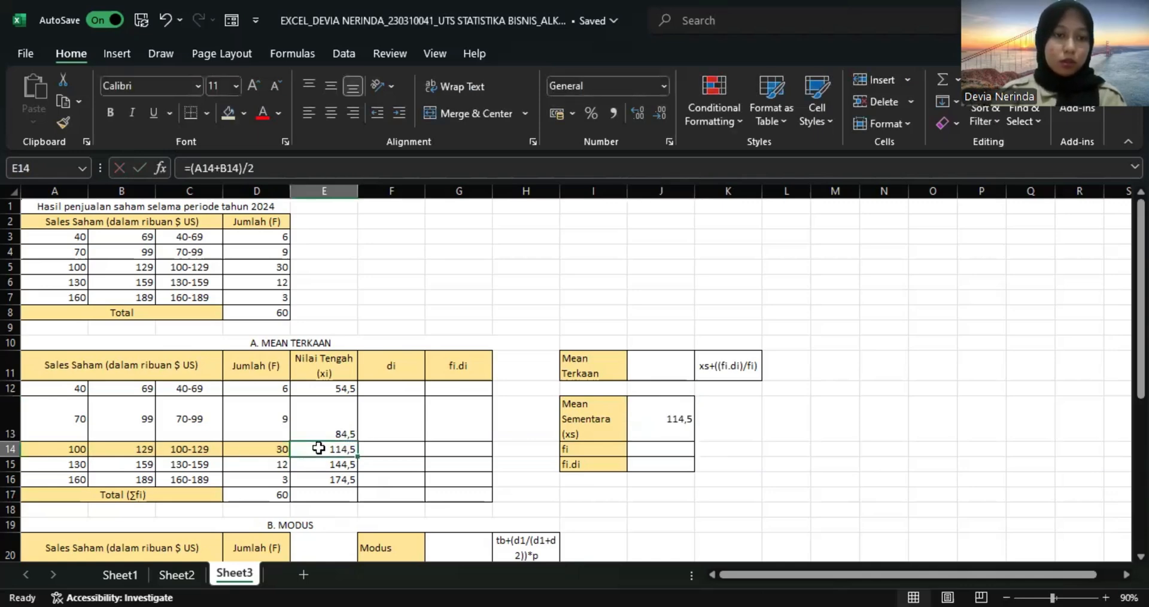
pyautogui.click(244, 113)
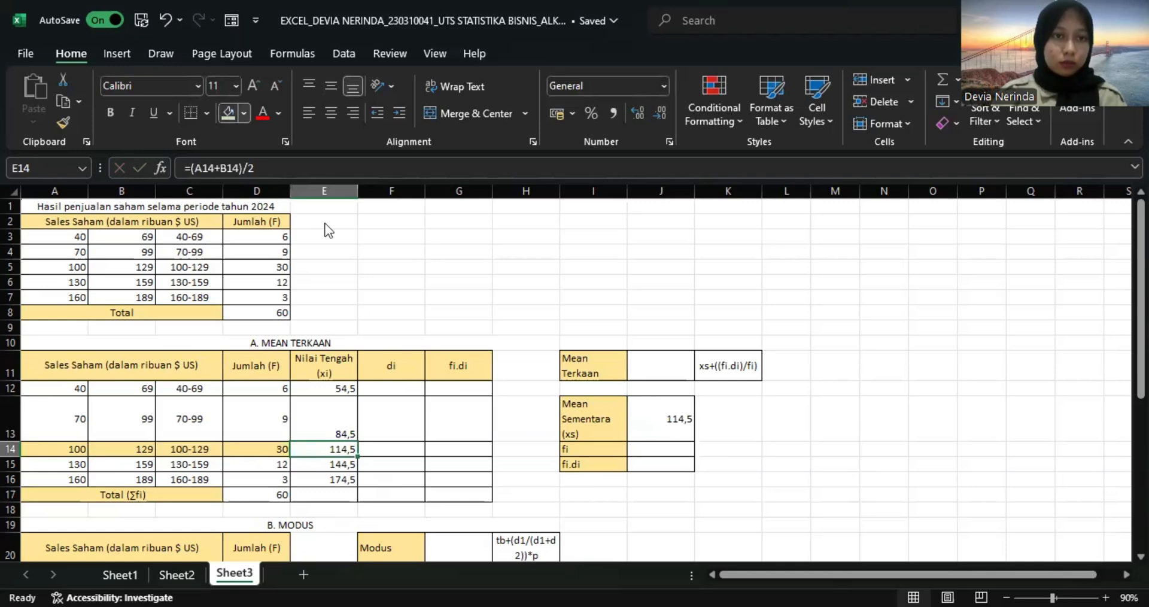
pyautogui.click(325, 224)
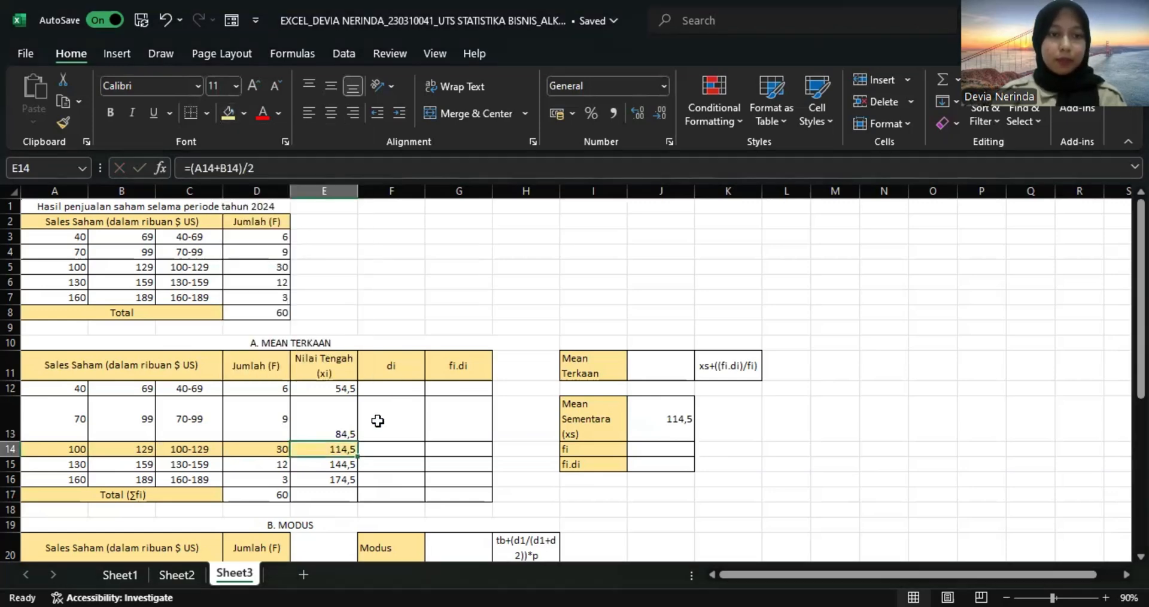
# Calculate the deviations (di) in F12:F16 of the Mean Terkaan table by copying =E12-$J$13 down.
pyautogui.click(398, 390)
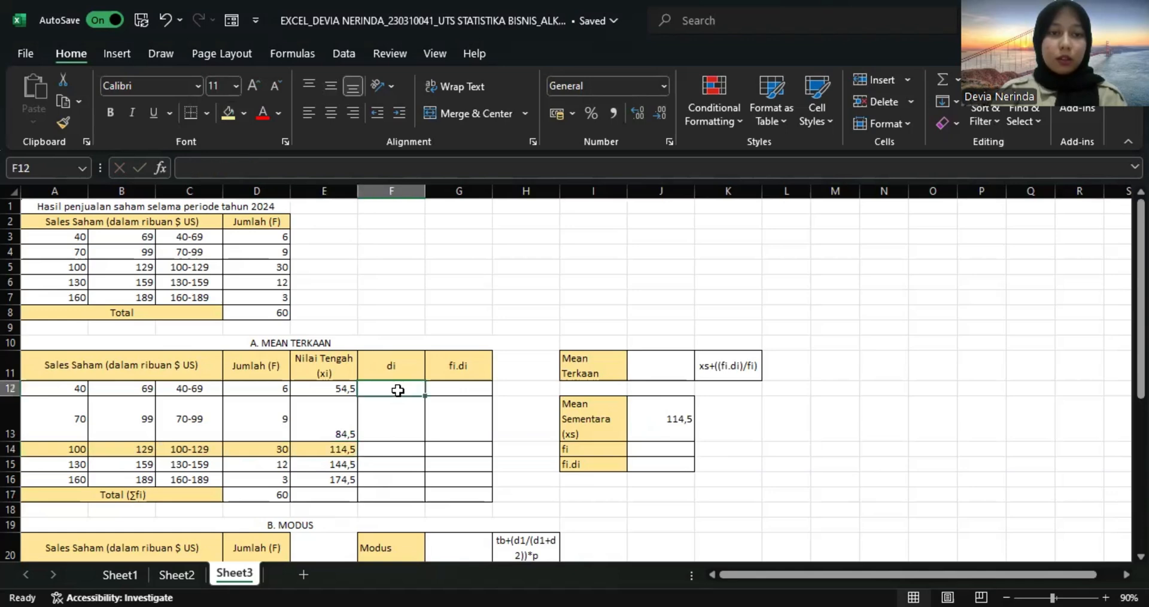
pyautogui.write('=')
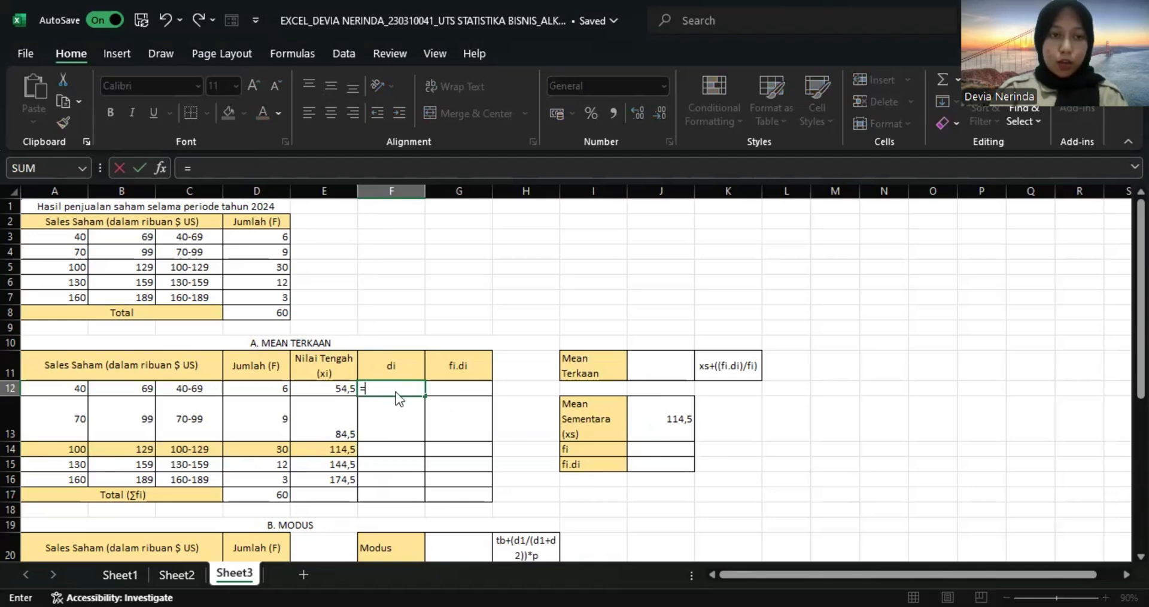
pyautogui.click(337, 389)
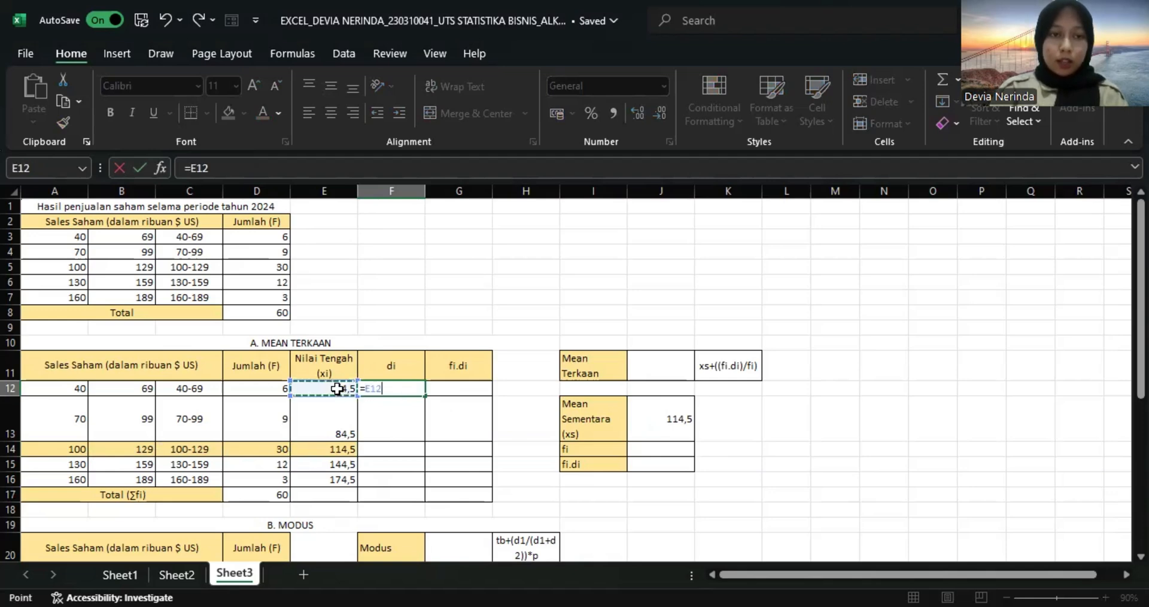
pyautogui.write('-')
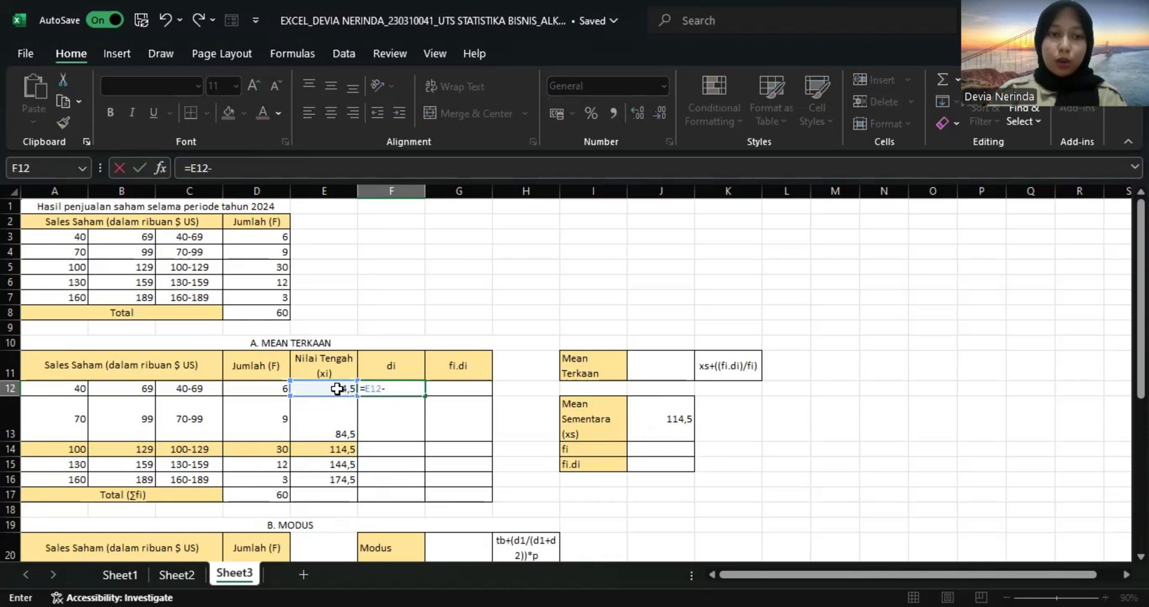
pyautogui.click(664, 431)
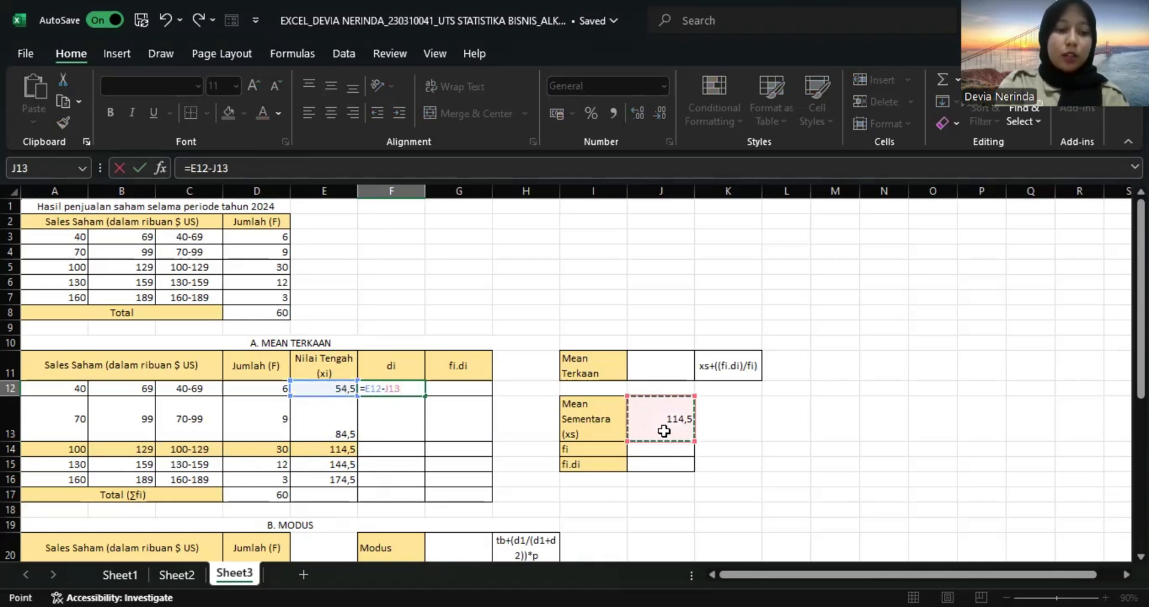
pyautogui.press('F4')
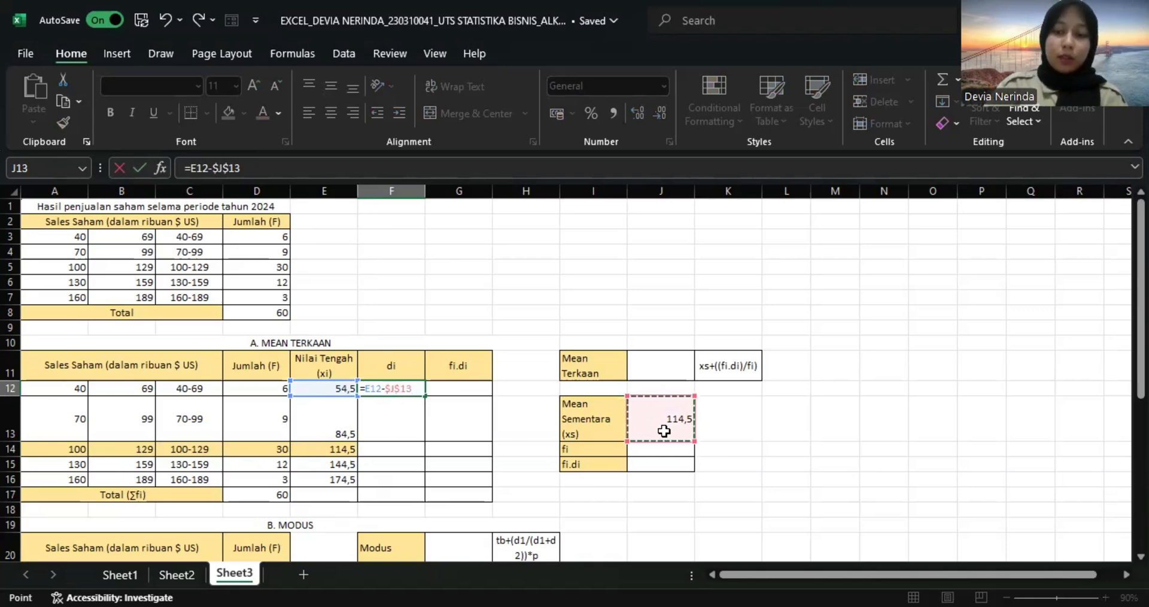
pyautogui.press('Return')
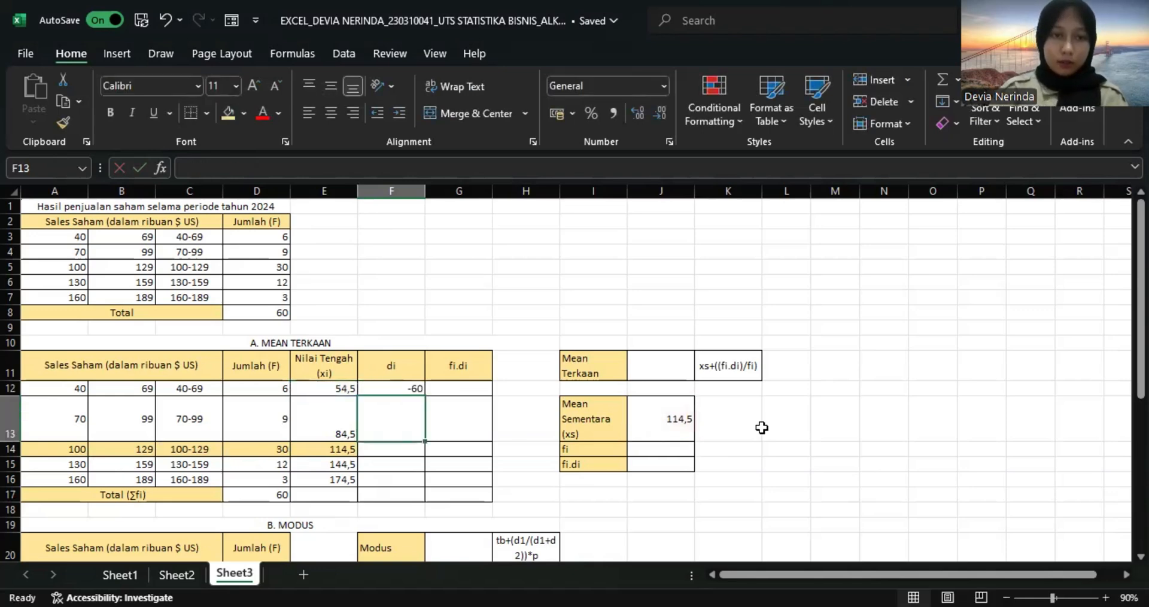
pyautogui.click(404, 386)
pyautogui.moveTo(418, 390); pyautogui.dragTo(421, 415)
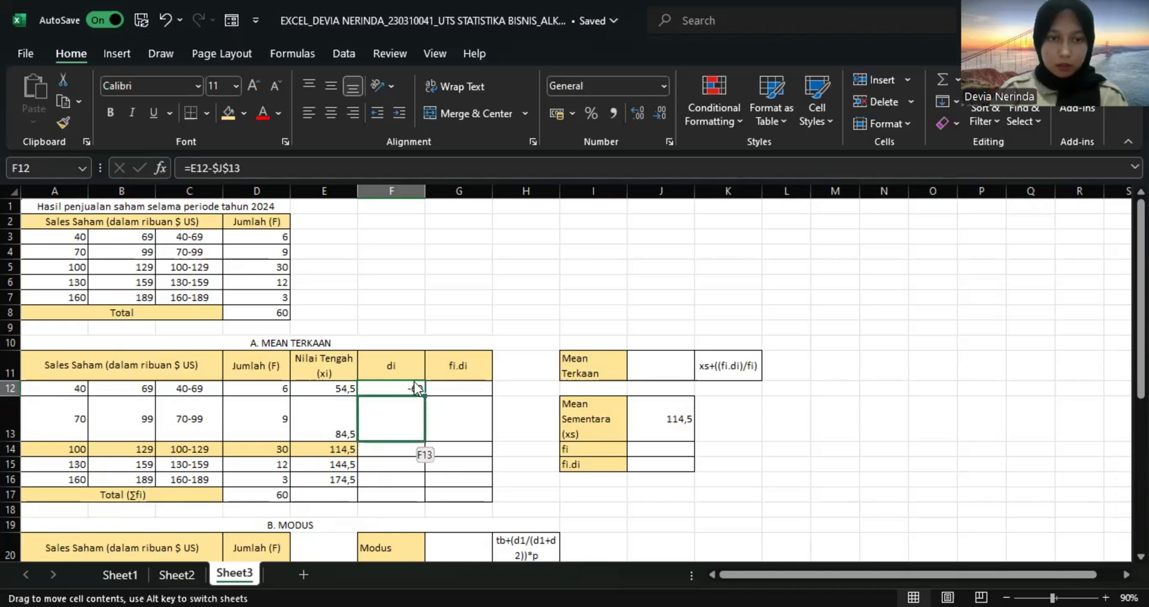
pyautogui.moveTo(425, 395); pyautogui.dragTo(419, 488)
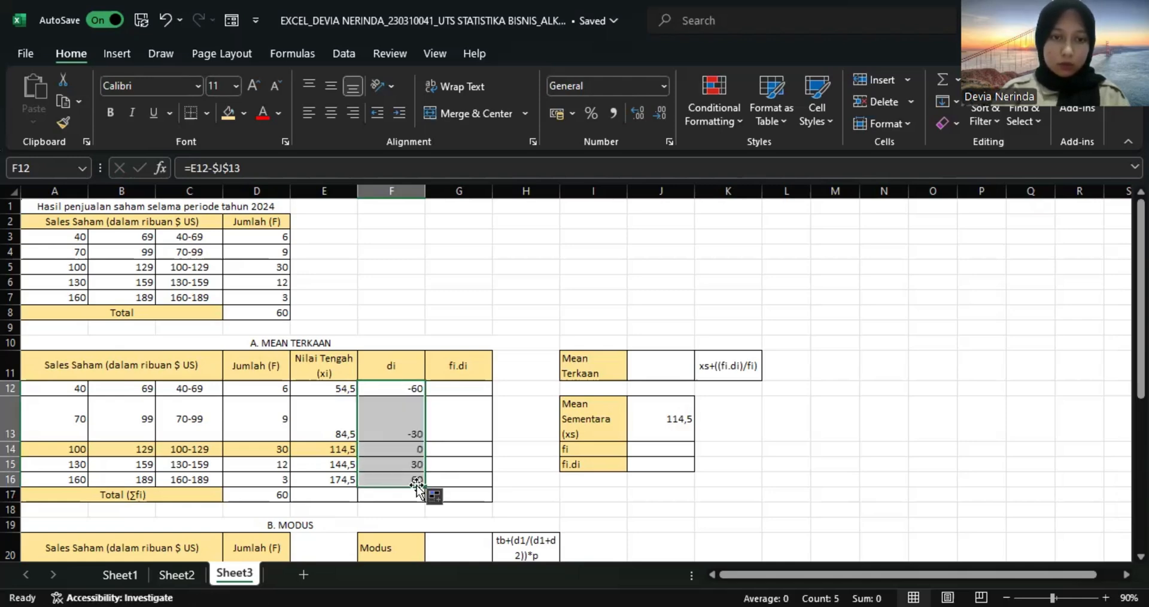
# Calculate the fi.di products in G12:G16 by copying =D12*F12 down the column.
pyautogui.click(465, 392)
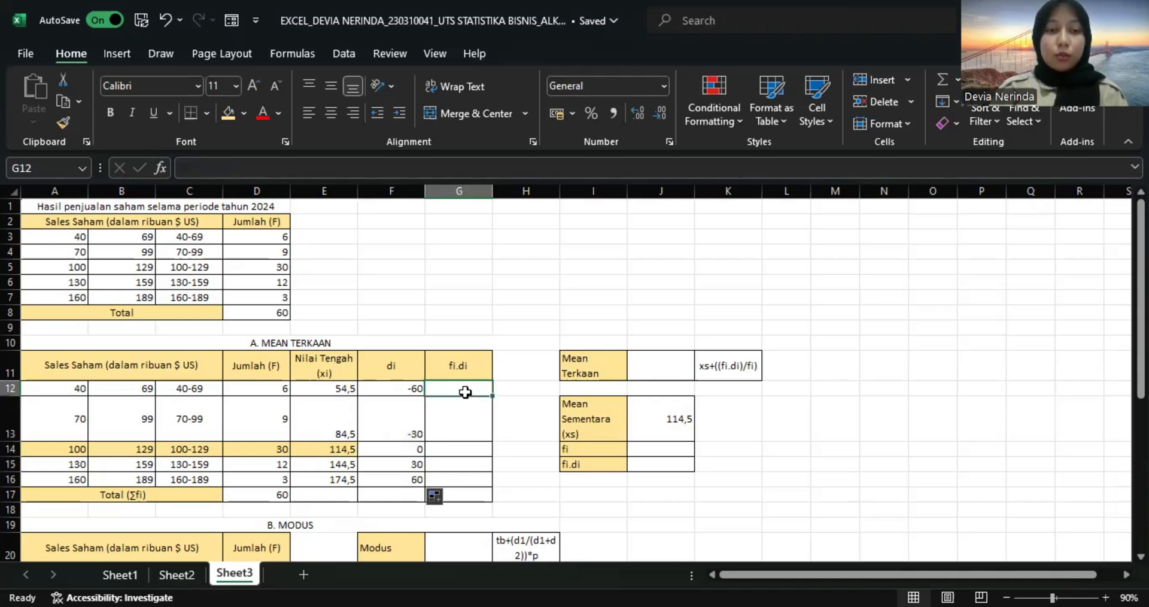
pyautogui.write('=')
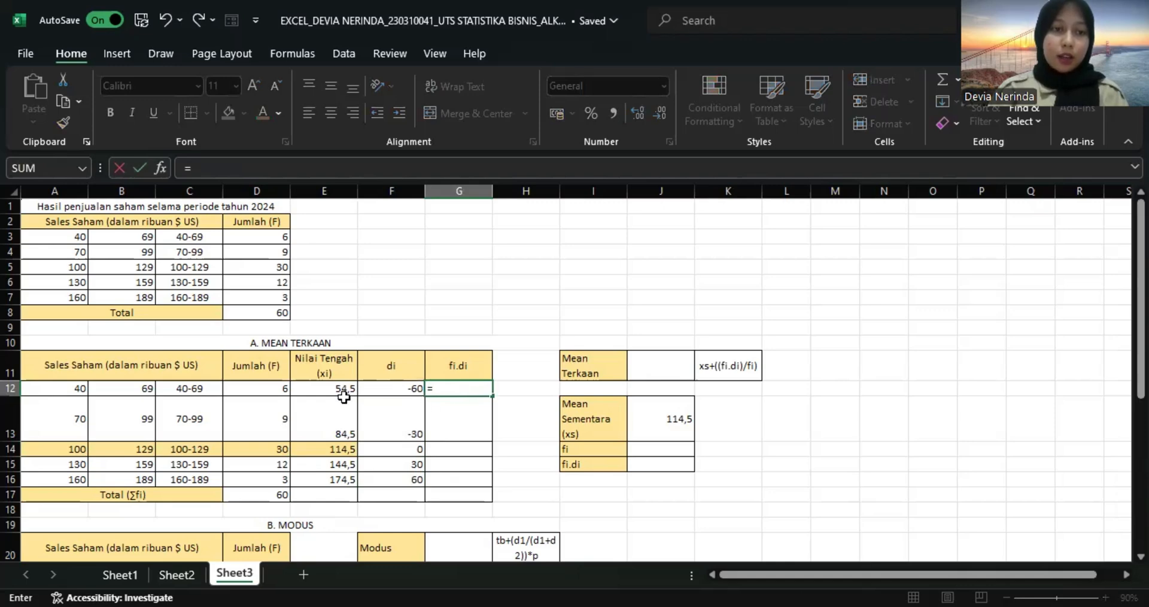
pyautogui.click(258, 388)
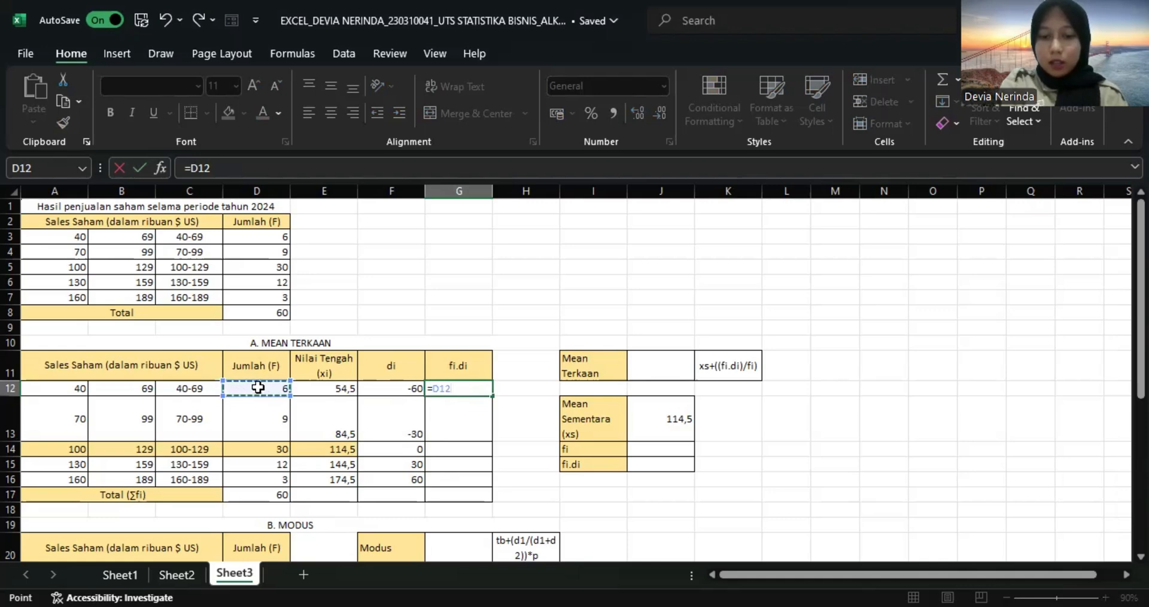
pyautogui.write('*')
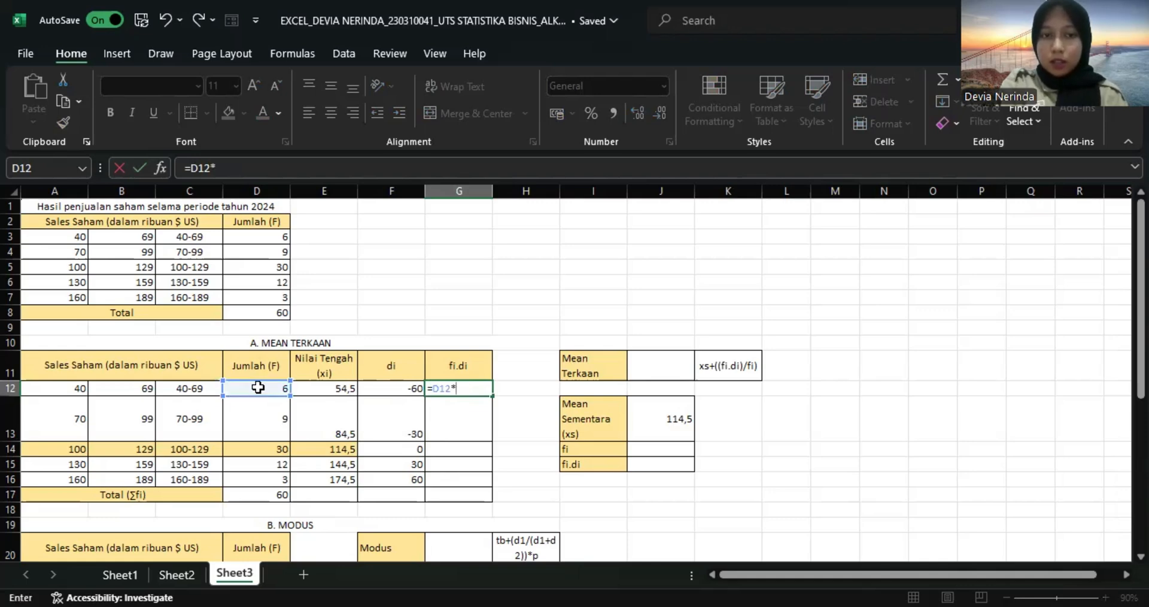
pyautogui.click(385, 388)
pyautogui.press('Return')
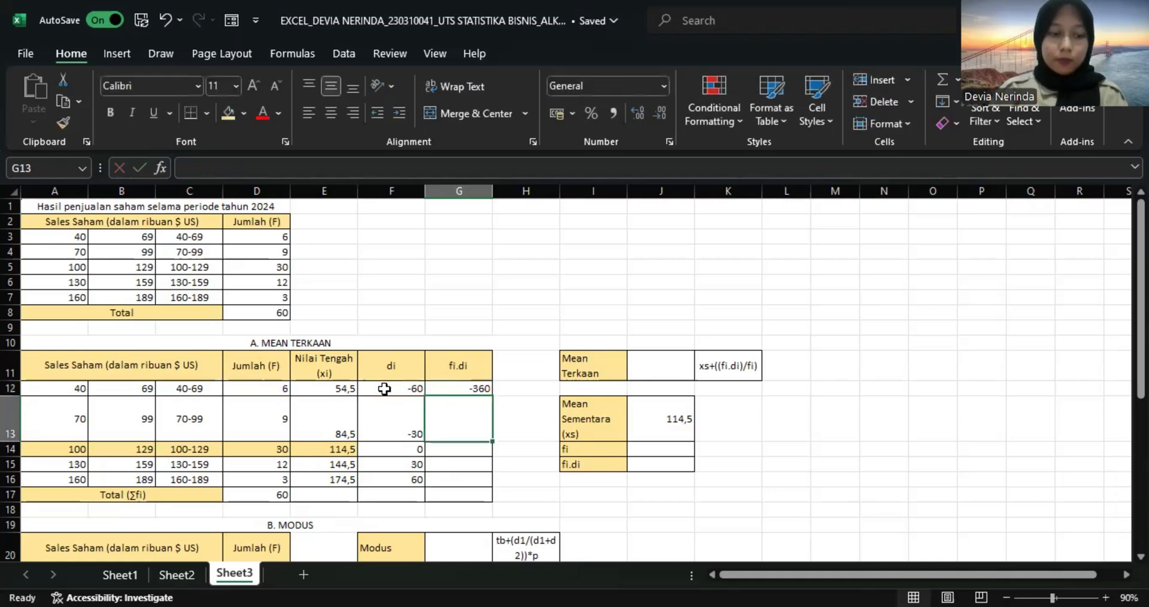
pyautogui.click(477, 388)
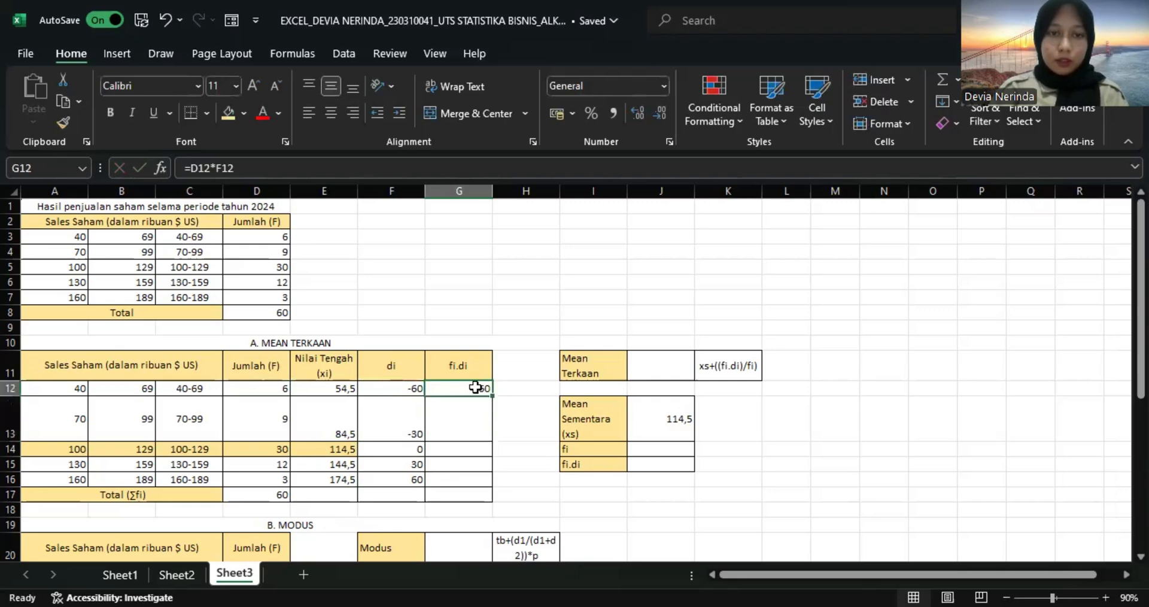
pyautogui.moveTo(490, 395); pyautogui.dragTo(491, 484)
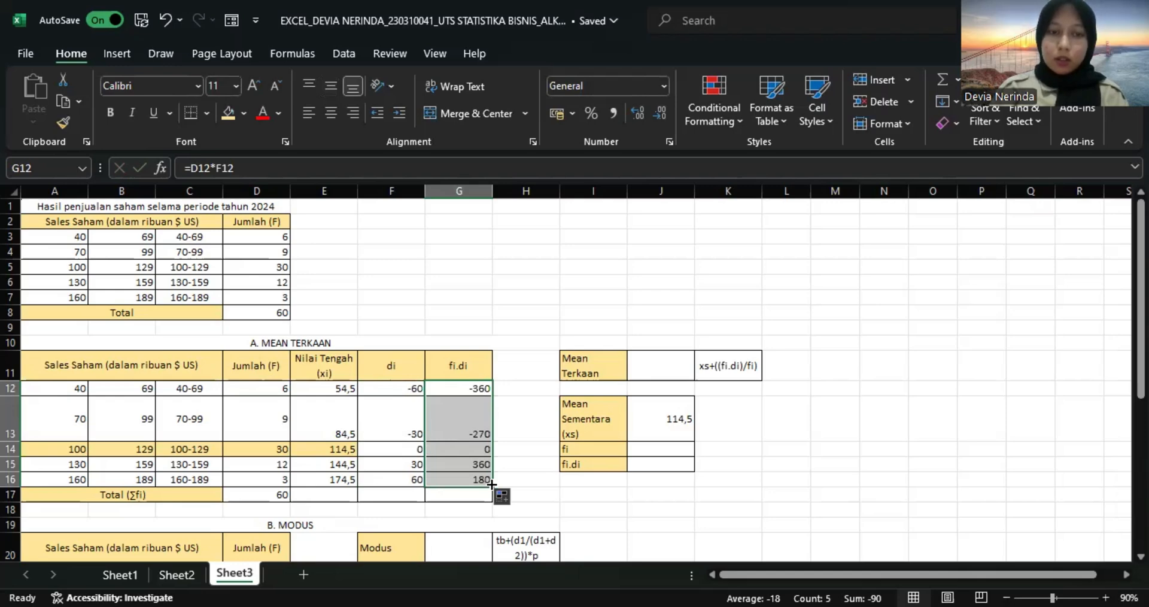
# Total the fi.di column in G17 with =SUM(G12:G16).
pyautogui.click(468, 495)
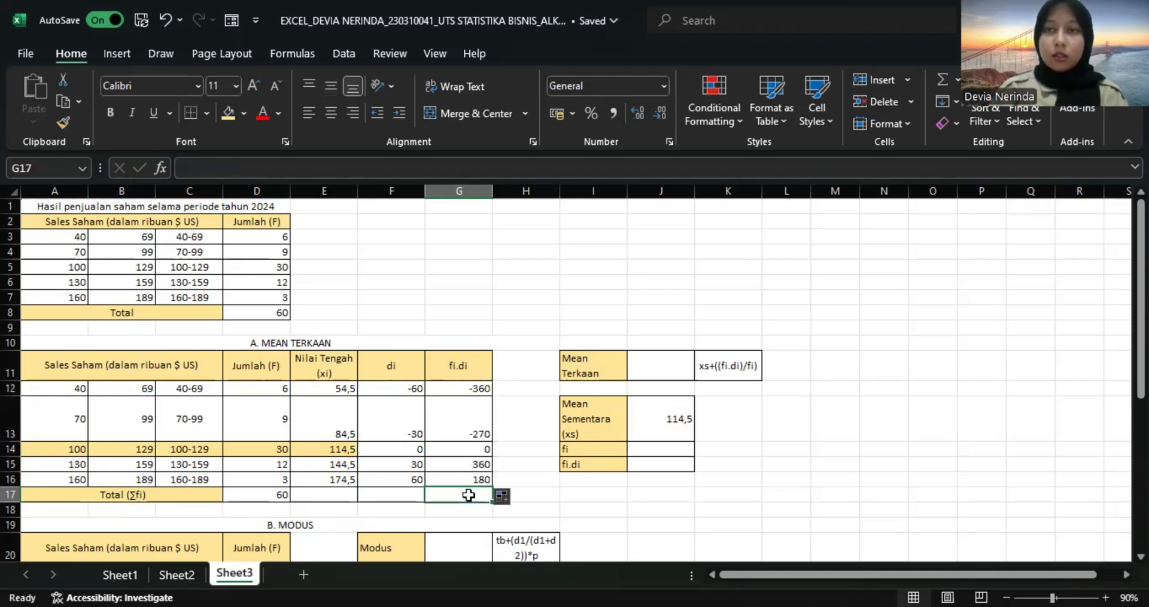
pyautogui.click(943, 78)
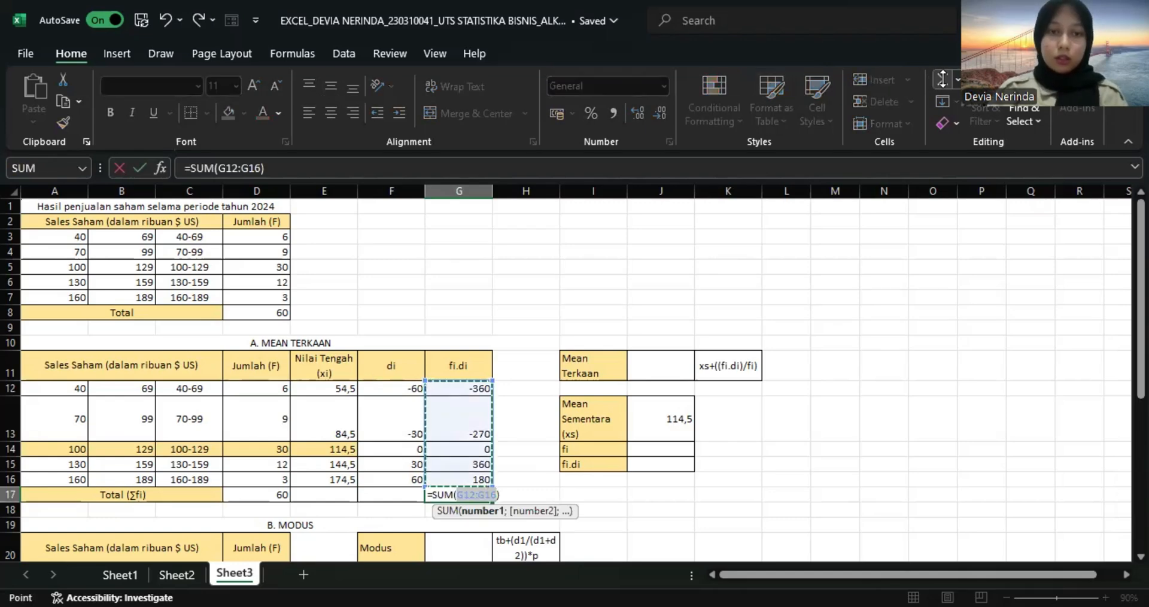
pyautogui.press('Return')
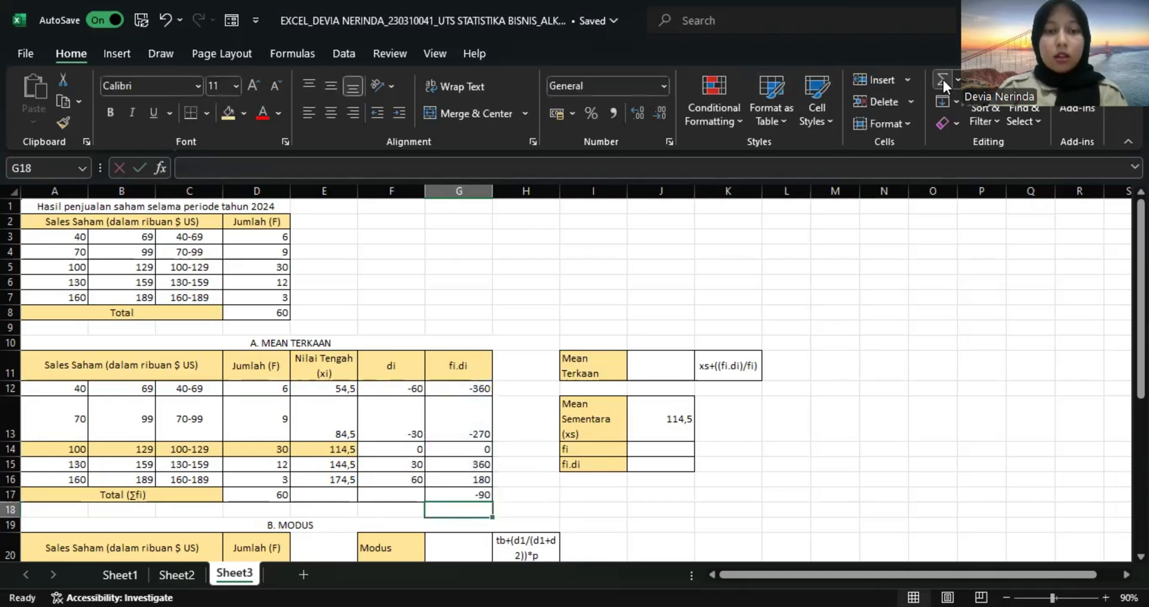
# Link the fi value in J14 to the frequency total D17 and the fi.di value in J15 to G17.
pyautogui.click(649, 450)
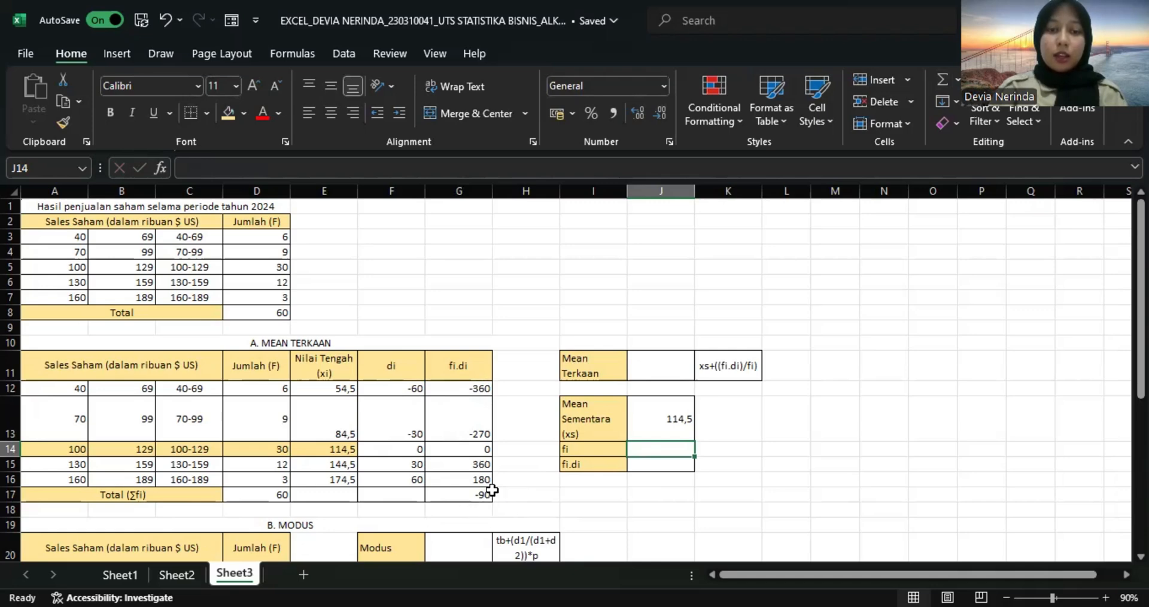
pyautogui.write('=')
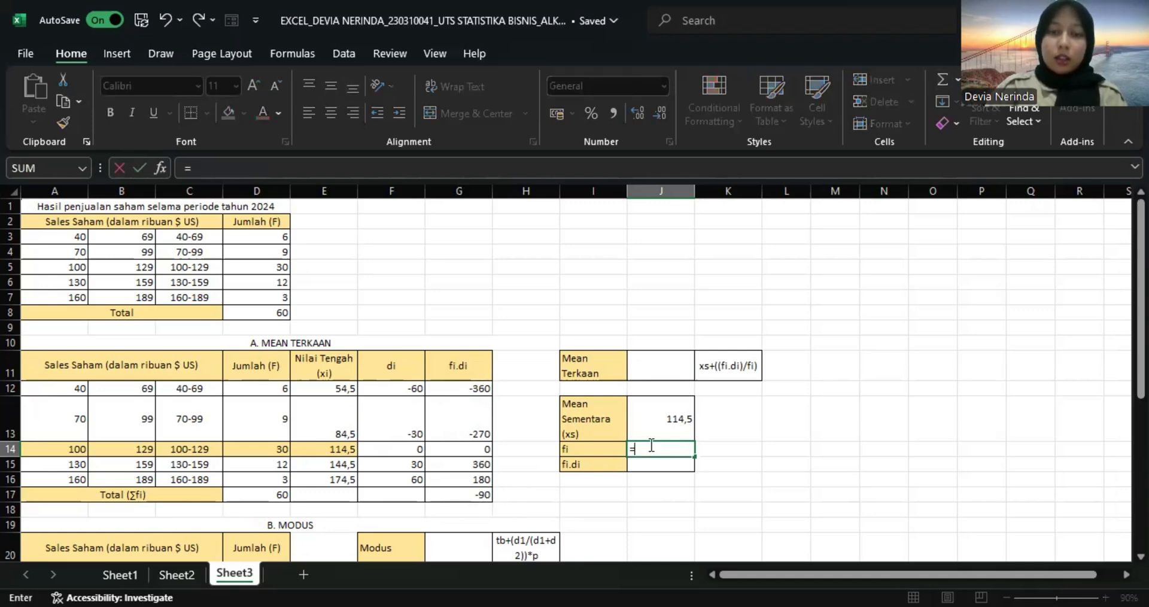
pyautogui.click(279, 494)
pyautogui.press('Return')
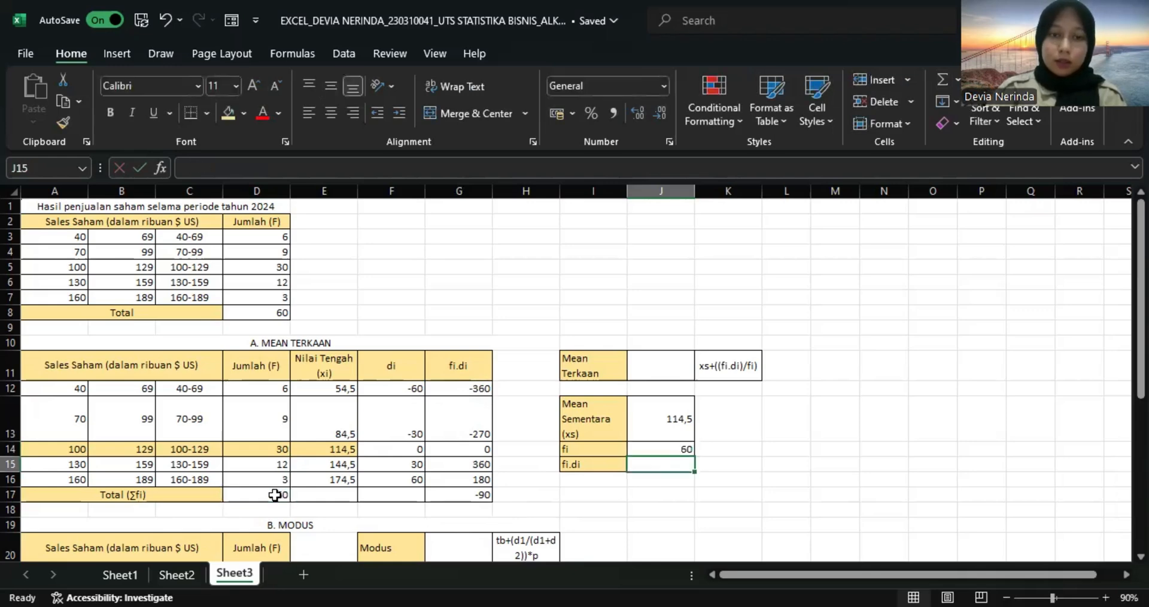
pyautogui.write('=')
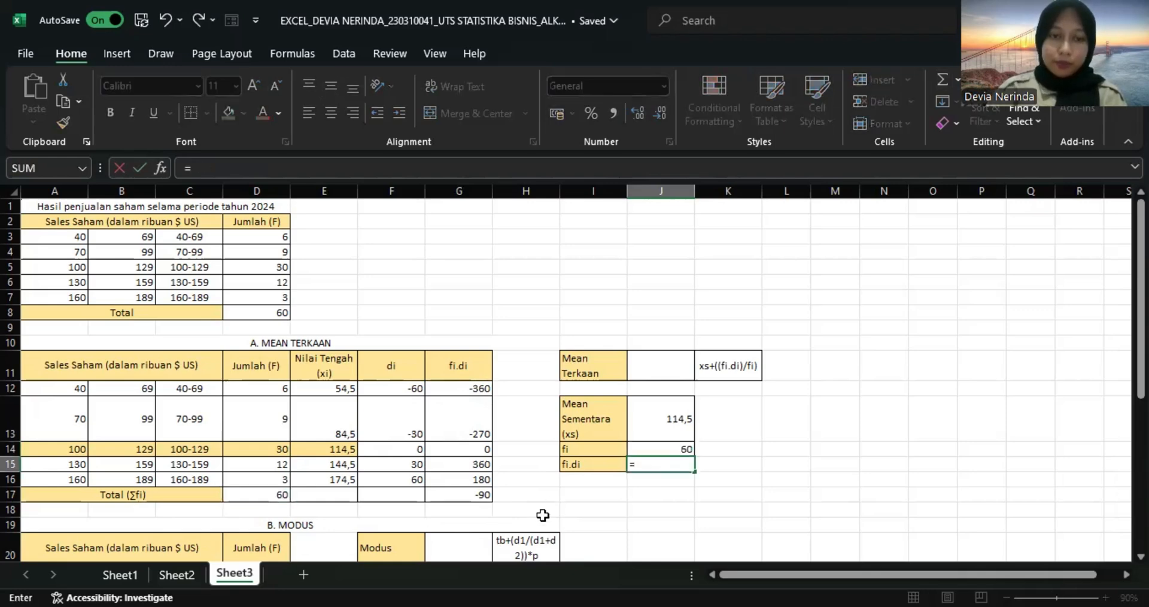
pyautogui.click(483, 495)
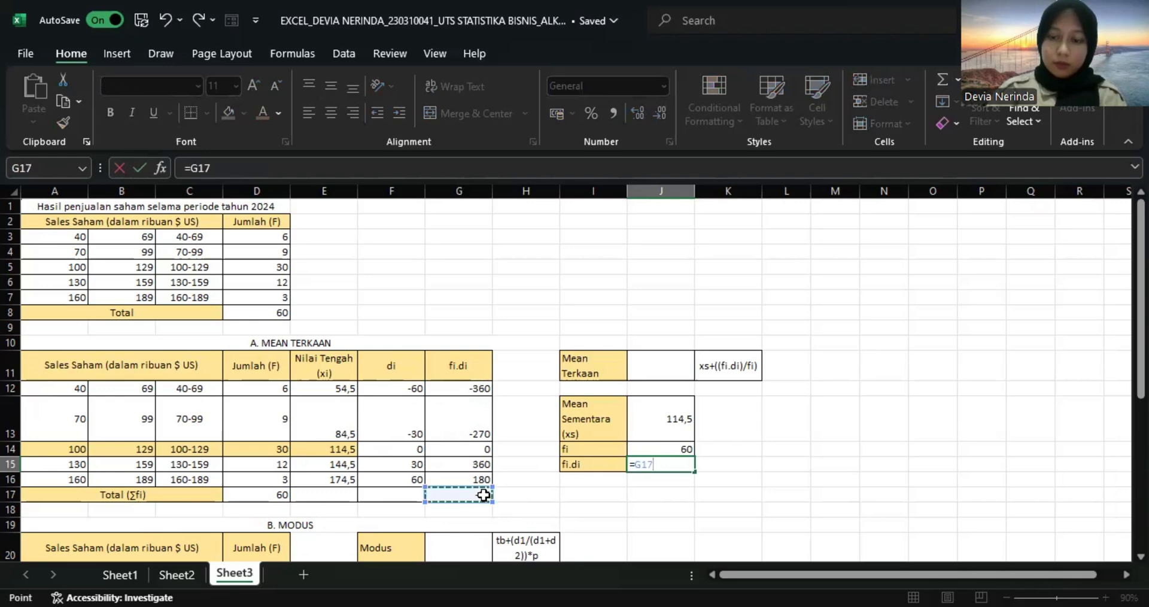
pyautogui.press('Return')
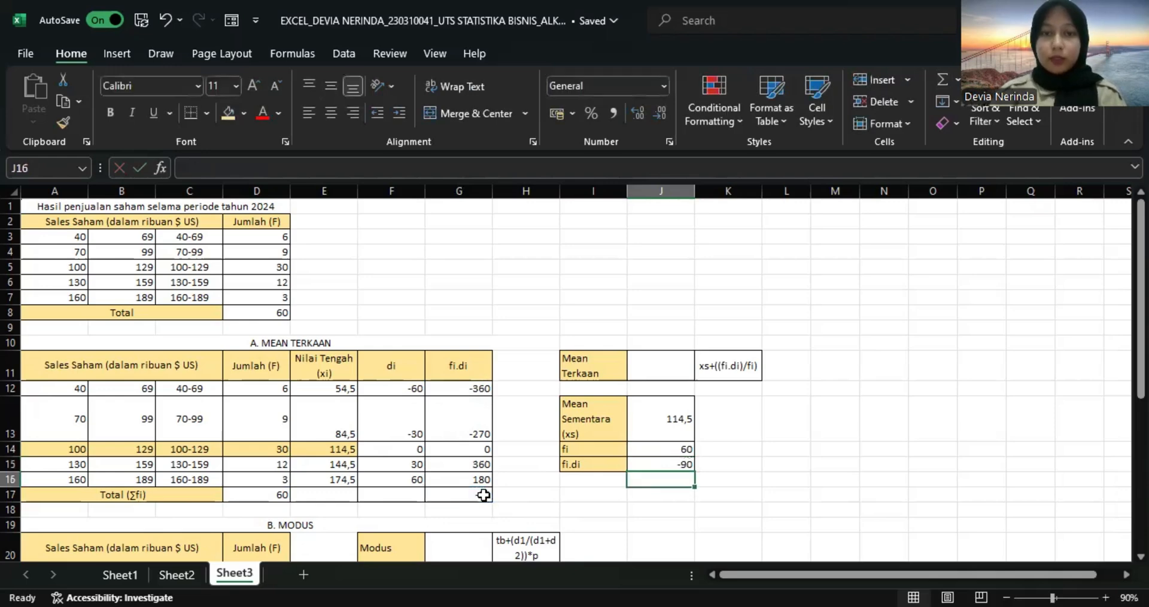
# Calculate the Mean Terkaan in J11 with the formula =J13+((J15)/J14).
pyautogui.click(649, 371)
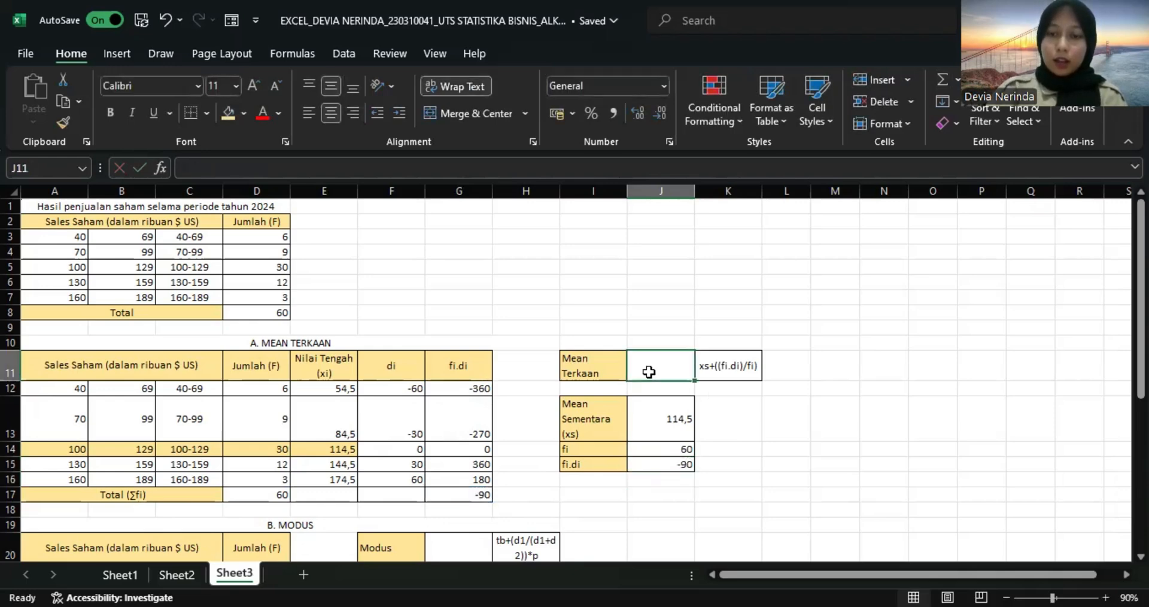
pyautogui.write('=')
pyautogui.click(649, 421)
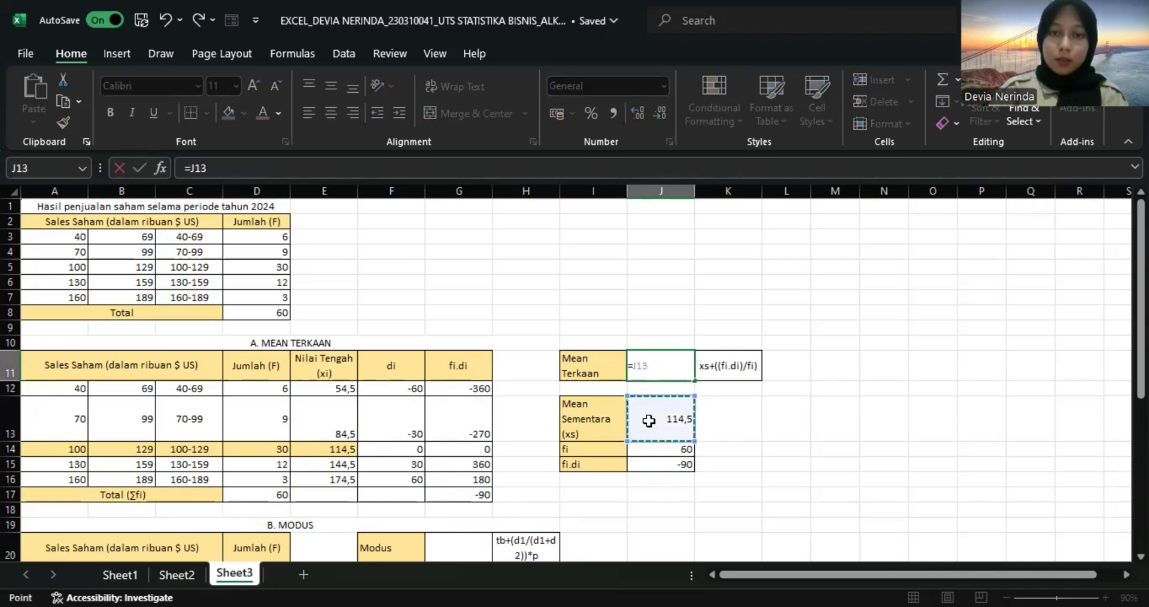
pyautogui.write('+')
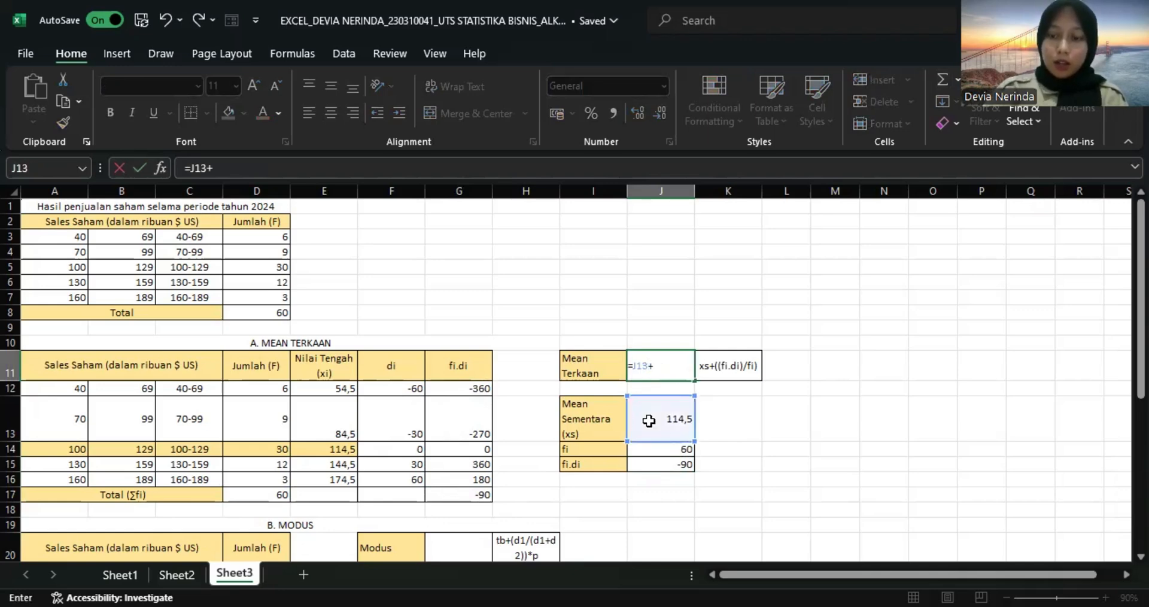
pyautogui.hotkey('shift', 'Up')
pyautogui.write('(')
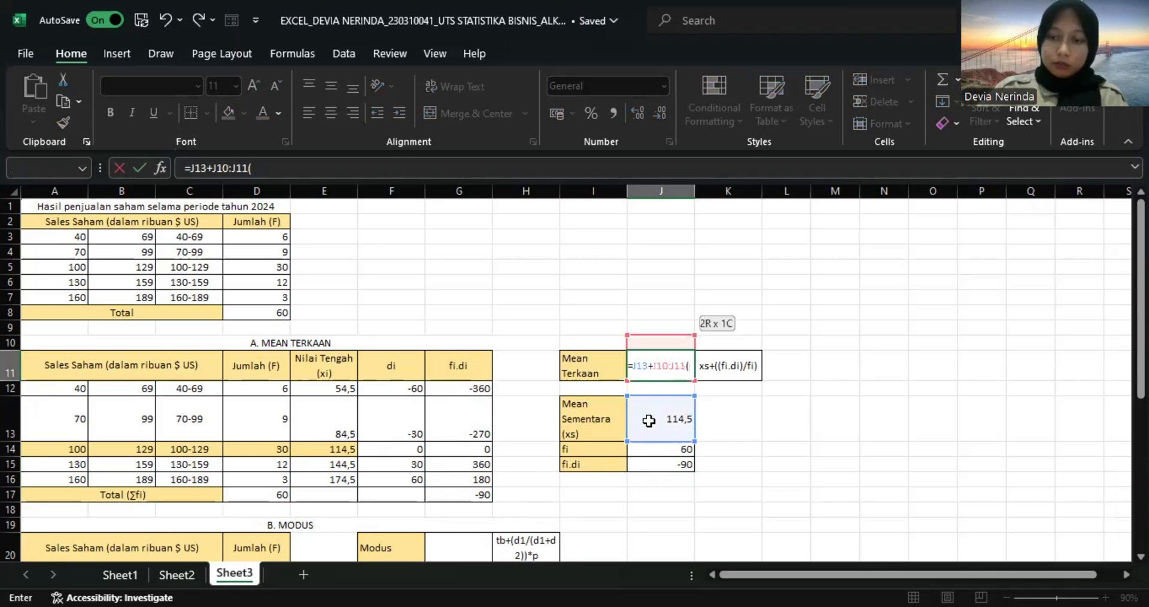
pyautogui.press('BackSpace')
pyautogui.press('BackSpace')
pyautogui.press('BackSpace')
pyautogui.press('BackSpace')
pyautogui.press('BackSpace')
pyautogui.press('BackSpace')
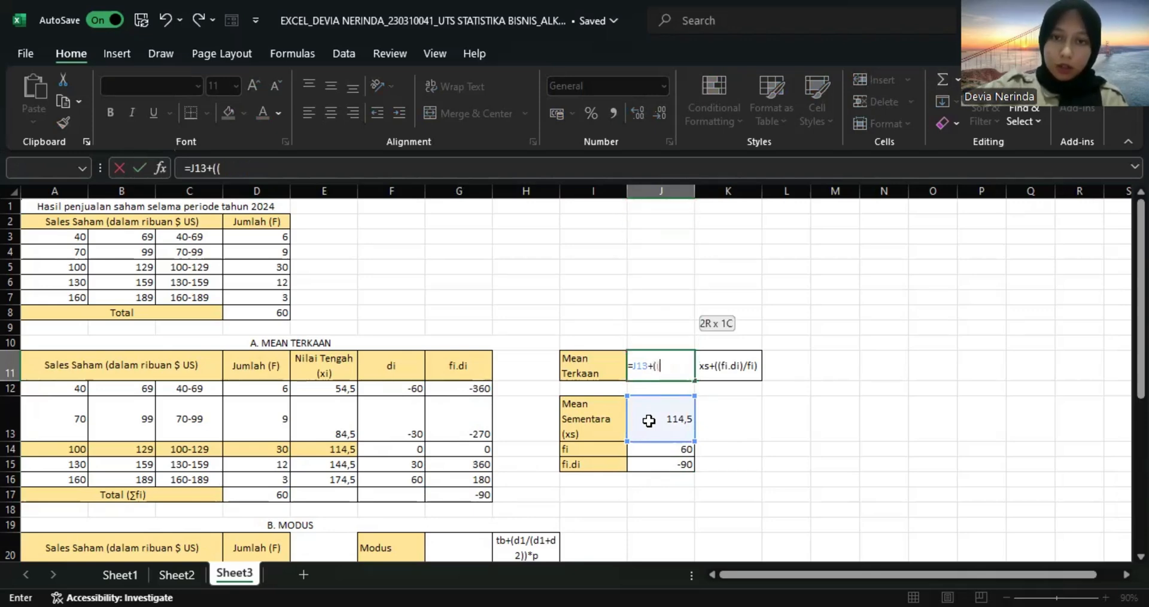
pyautogui.click(667, 463)
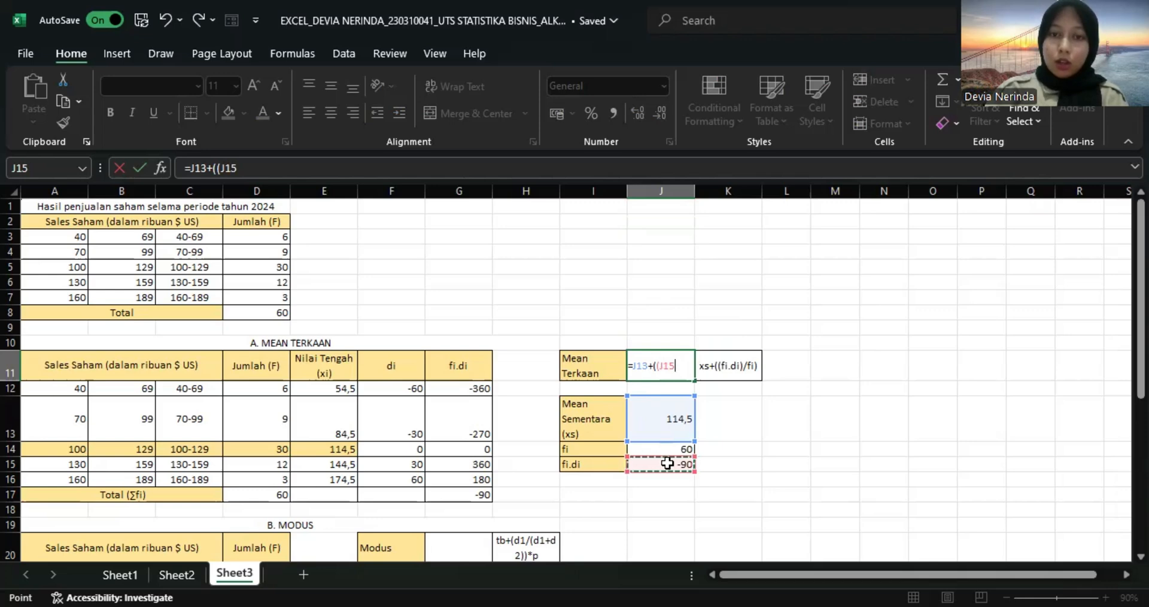
pyautogui.write(')')
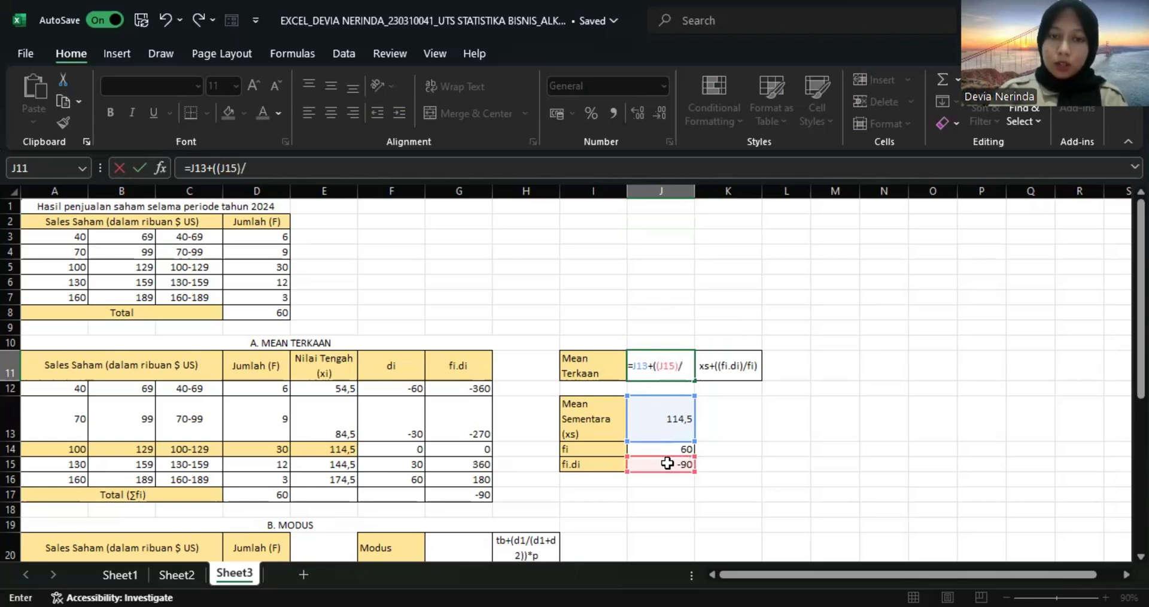
pyautogui.write('/')
pyautogui.click(677, 449)
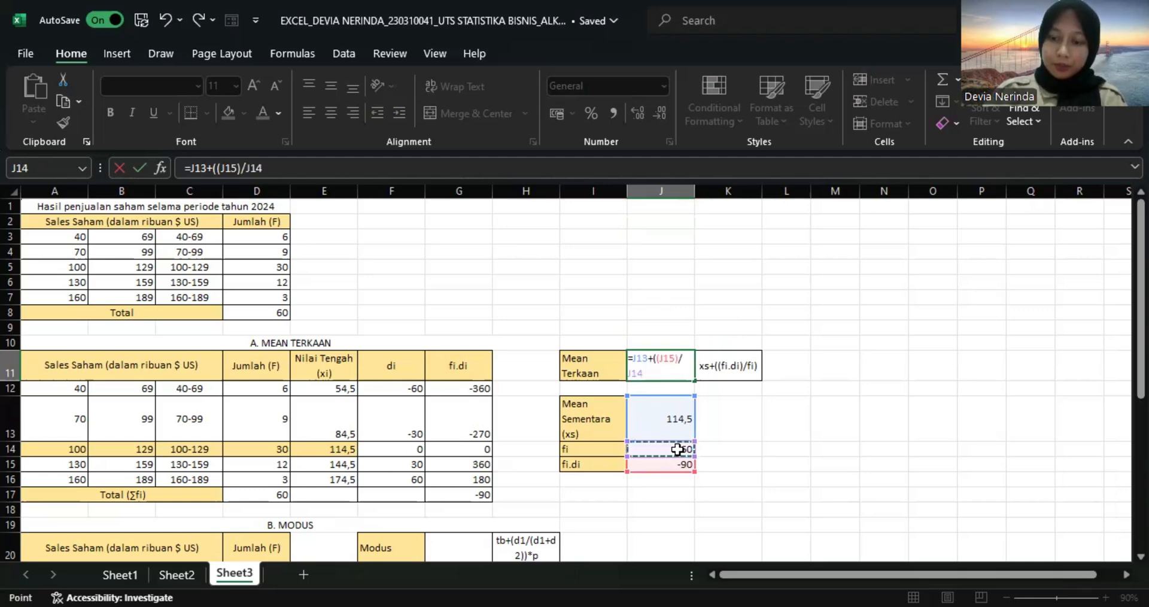
pyautogui.write(')')
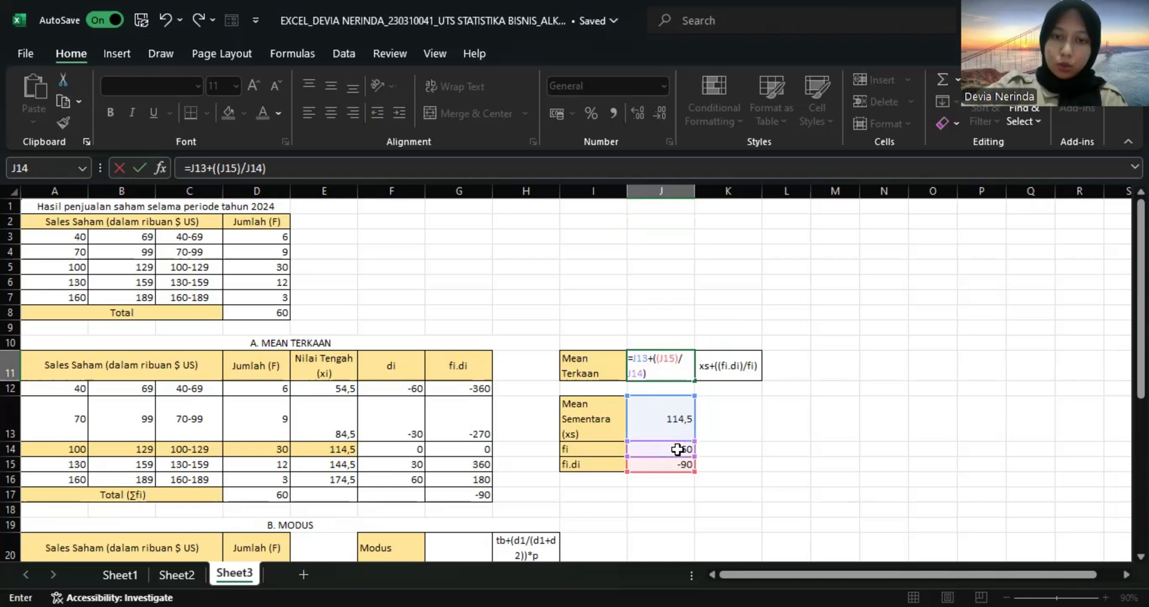
pyautogui.press('Return')
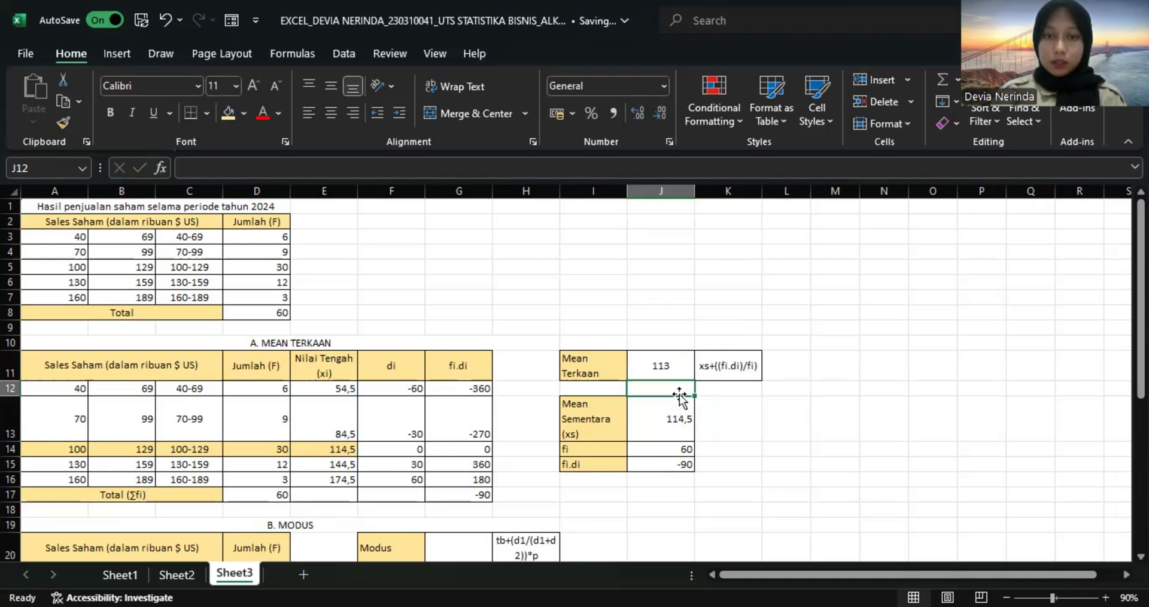
# Calculate the Modus lower boundary tb in G22 with the formula =A23-0,5.
pyautogui.scroll(-4, 679, 396)
pyautogui.scroll(-1, 680, 396)
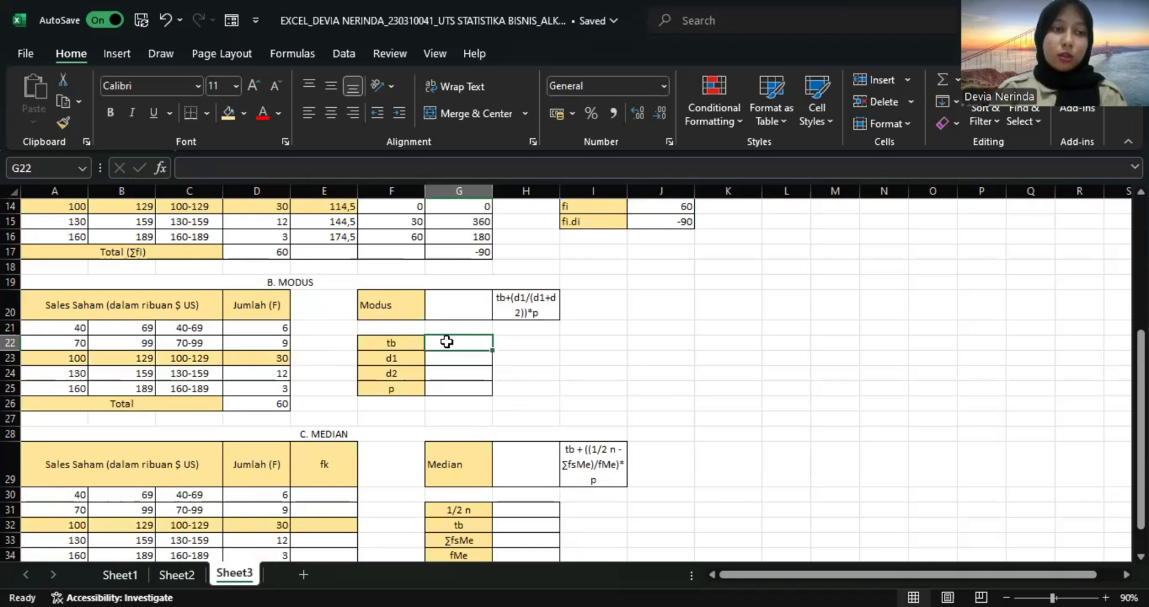
pyautogui.write('=')
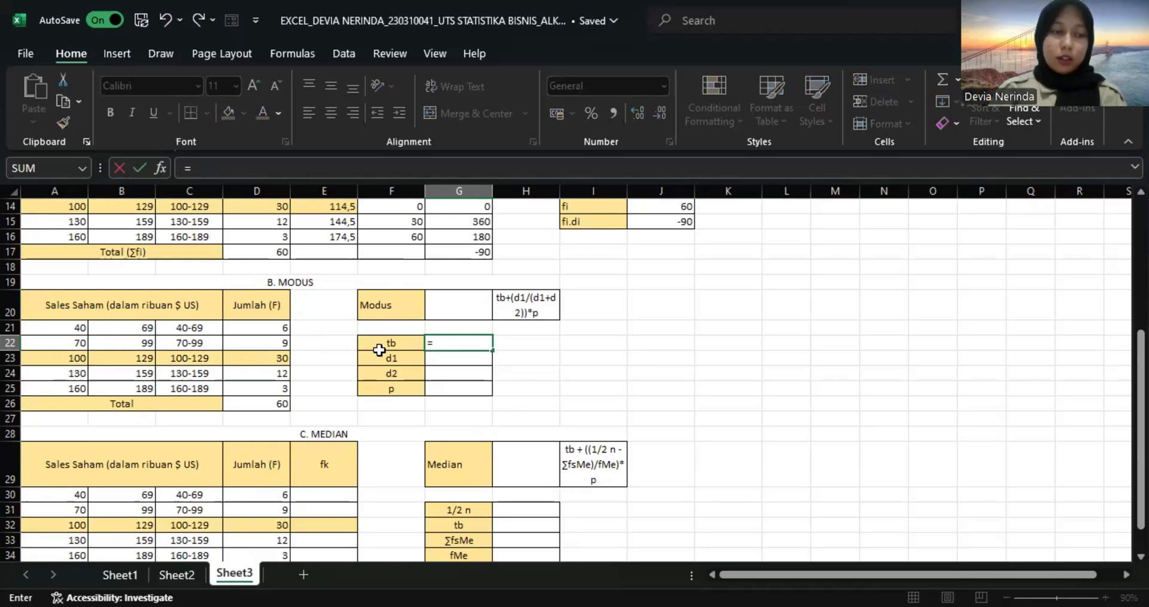
pyautogui.click(79, 358)
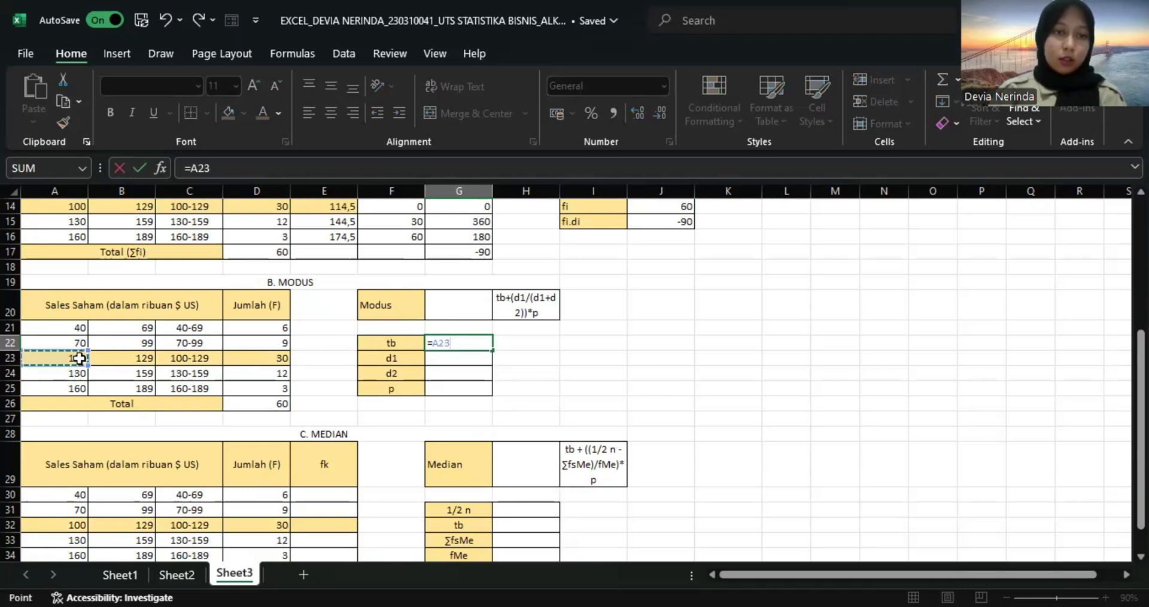
pyautogui.write('-')
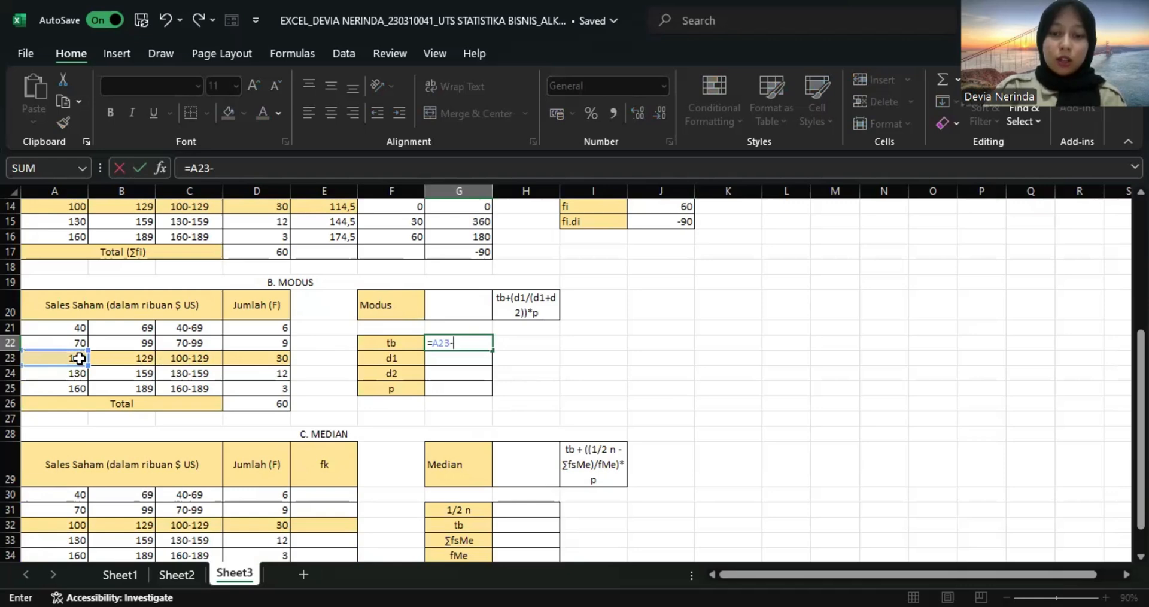
pyautogui.write('0,5')
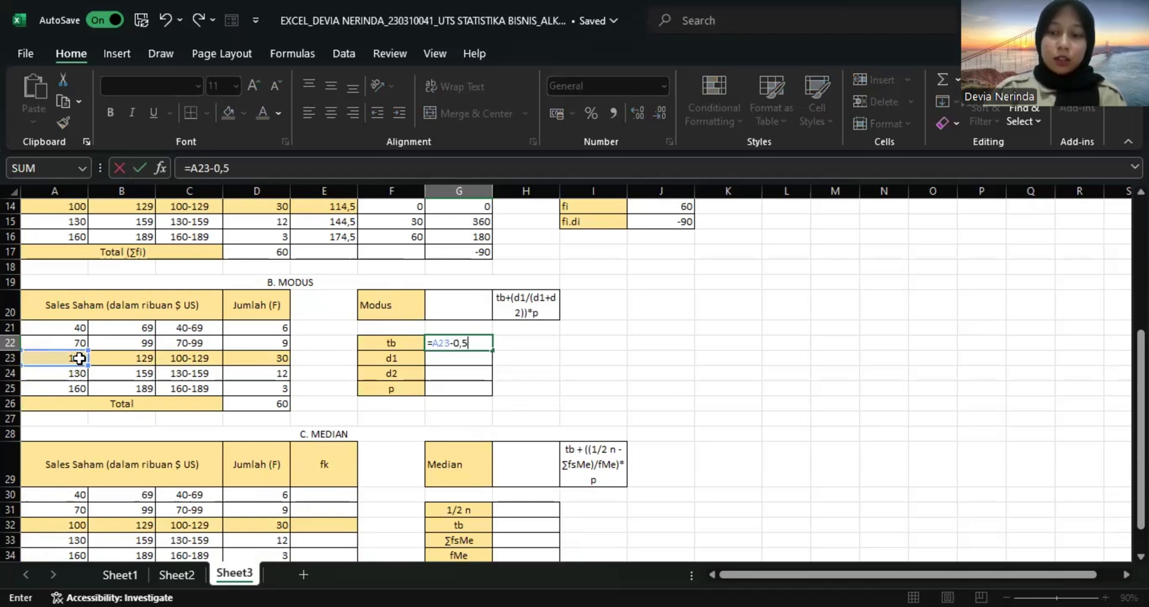
pyautogui.press('Return')
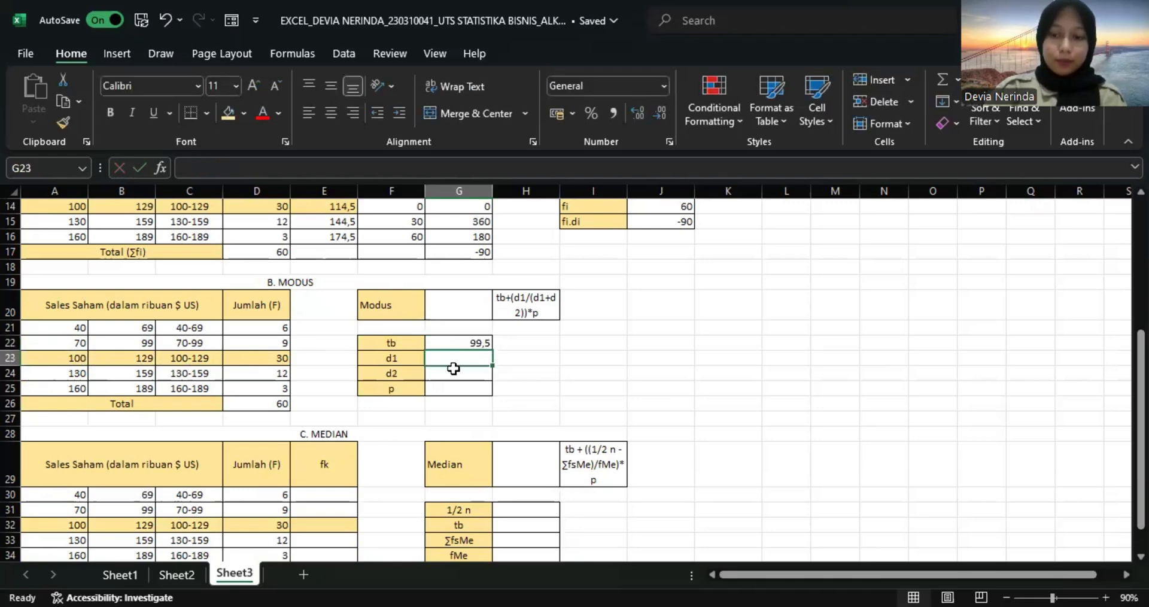
# Calculate d1 in G23 by subtracting the preceding class frequency, using =D23-D22.
pyautogui.write('=')
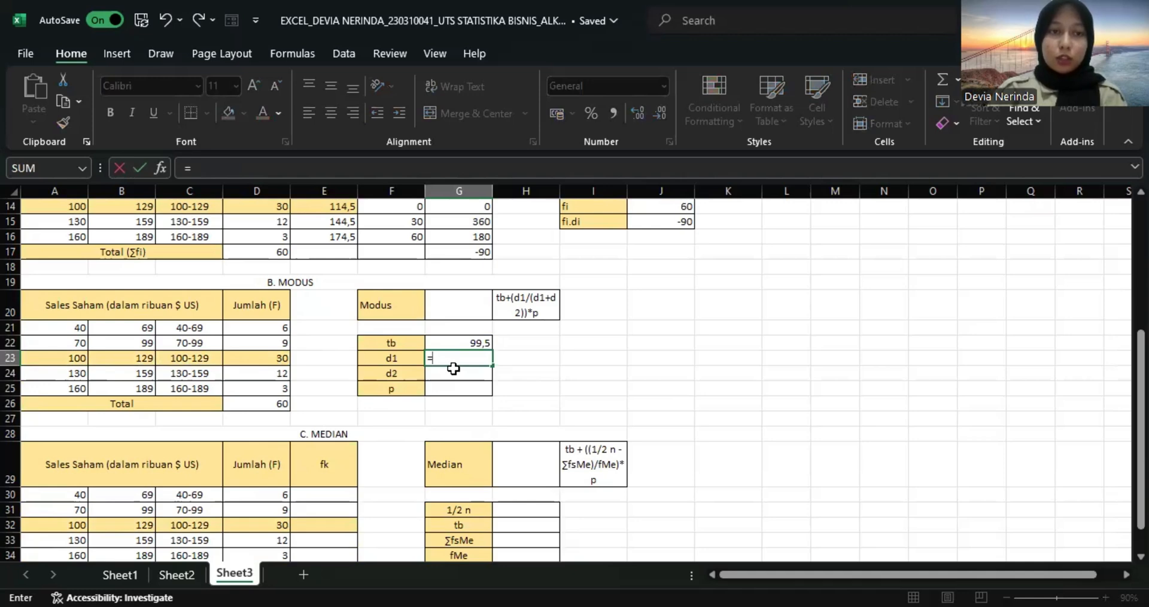
pyautogui.click(283, 359)
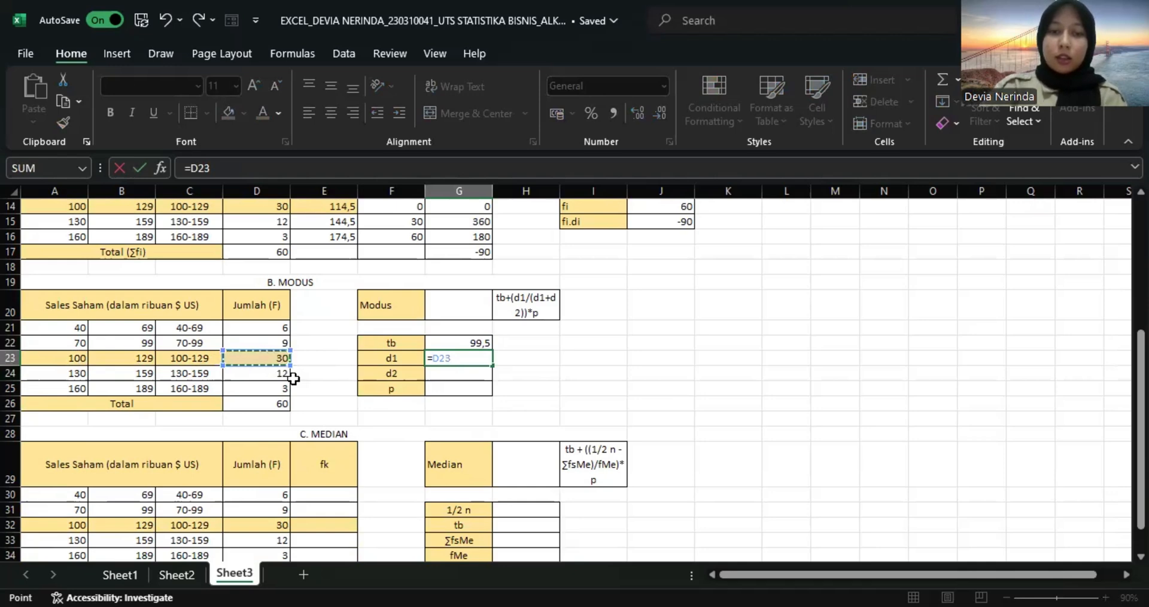
pyautogui.write('-')
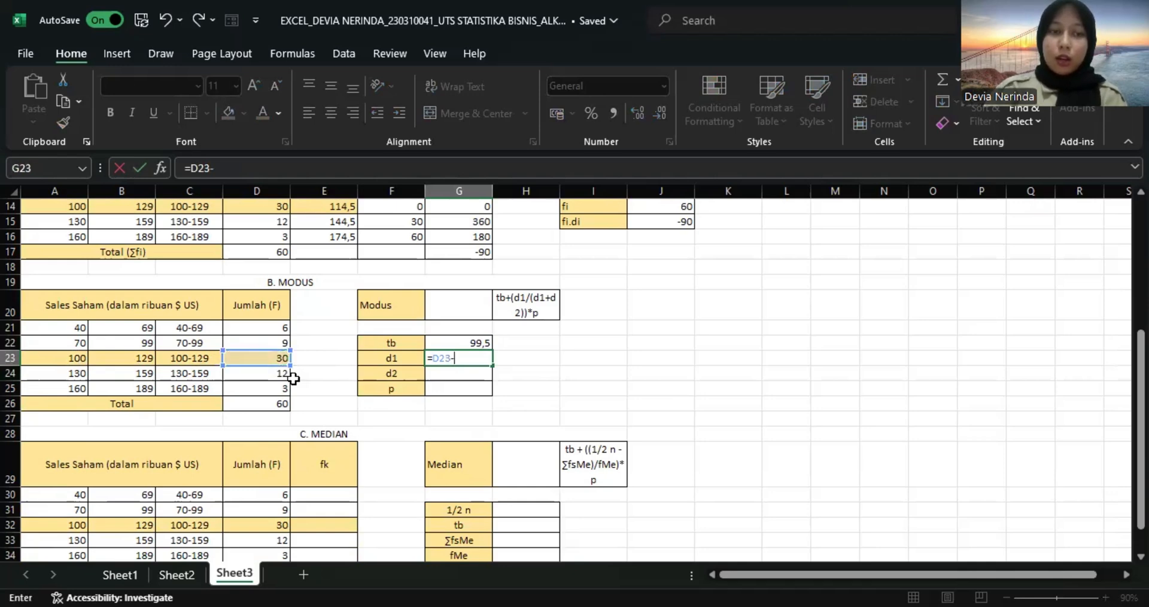
pyautogui.click(270, 341)
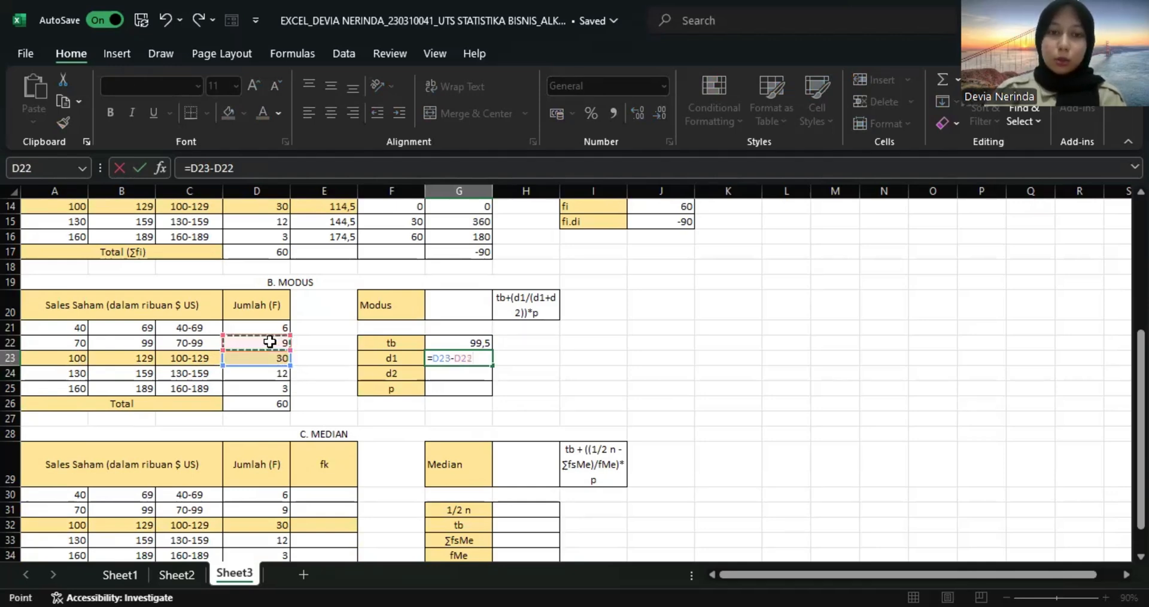
pyautogui.press('Return')
# Calculate d2 in G24 by subtracting the following class frequency, using =D23-D24.
pyautogui.write('=')
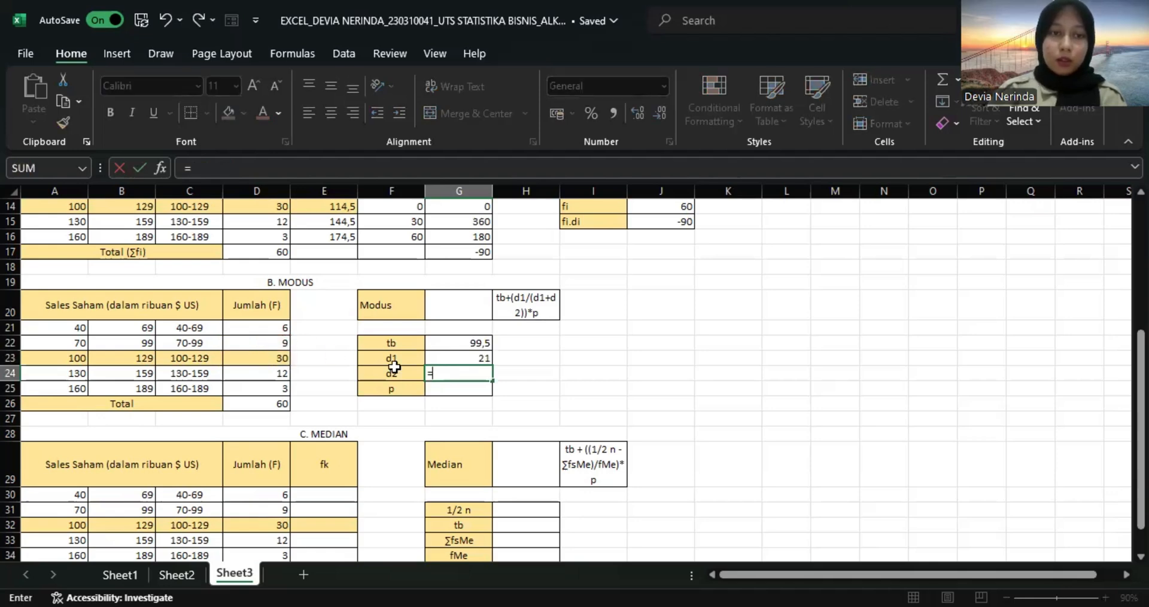
pyautogui.click(279, 360)
pyautogui.write('-')
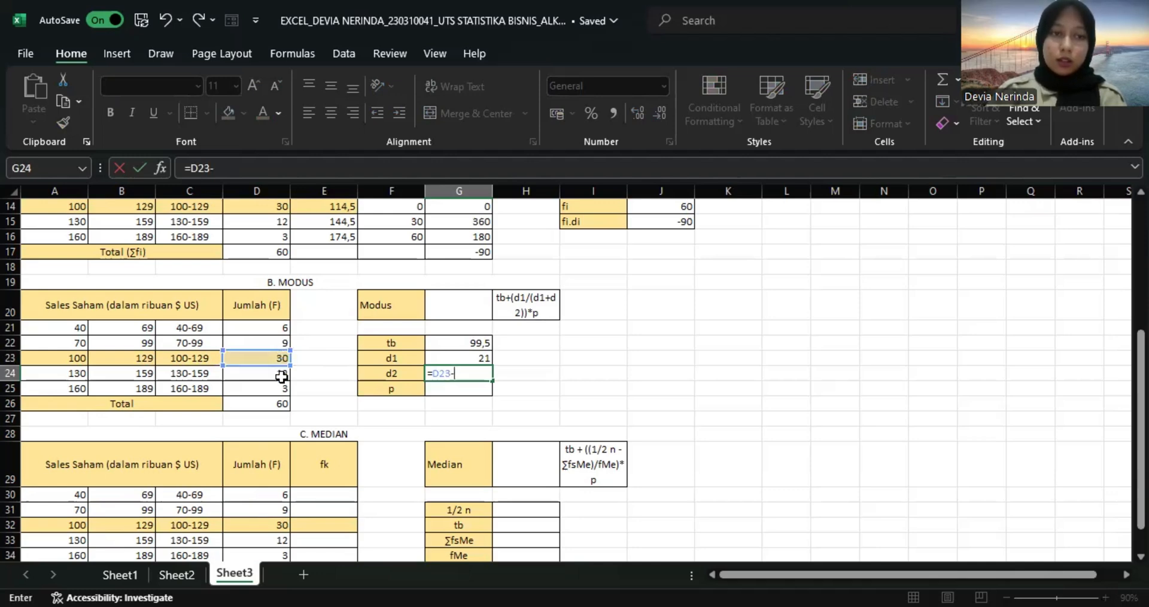
pyautogui.click(281, 376)
pyautogui.press('Return')
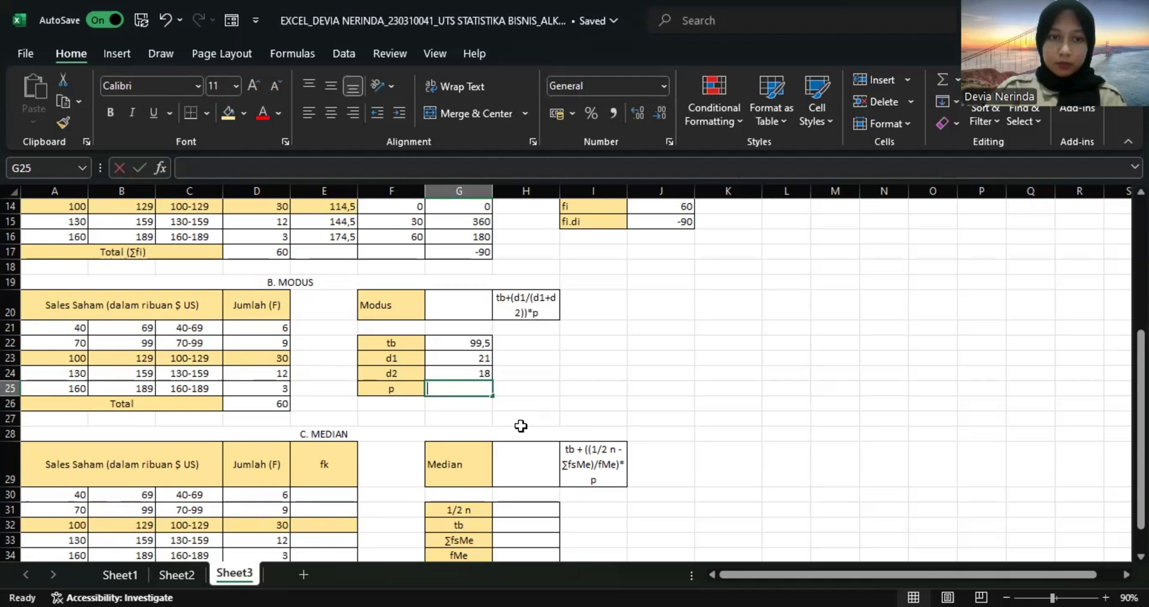
# Enter the class width p as 30 in G25.
pyautogui.write('=')
pyautogui.press('BackSpace')
pyautogui.write('30')
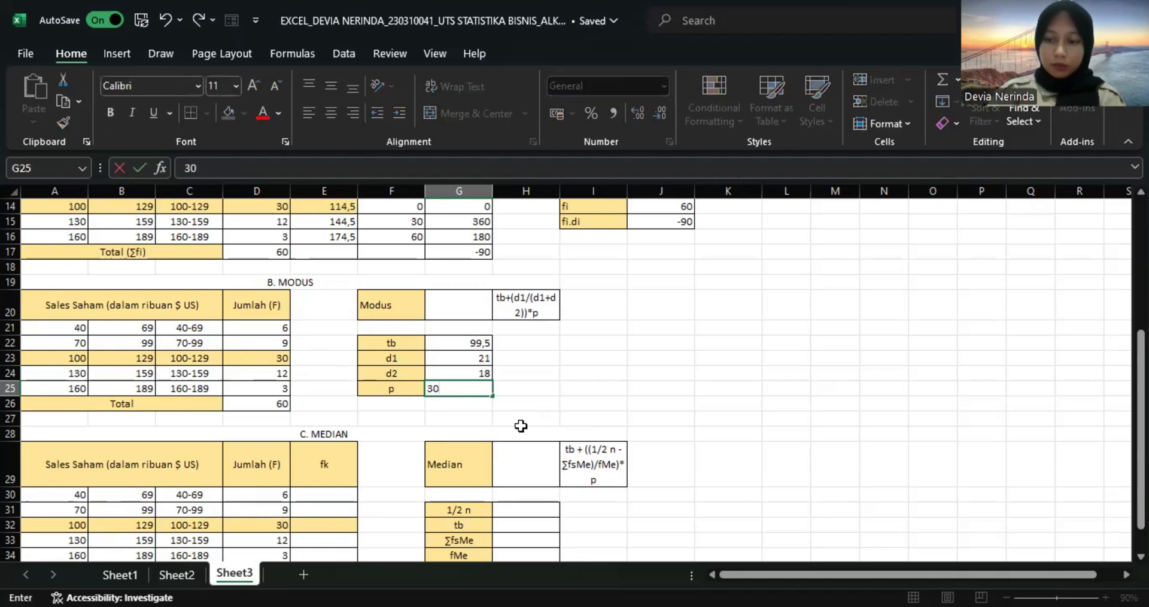
pyautogui.press('Return')
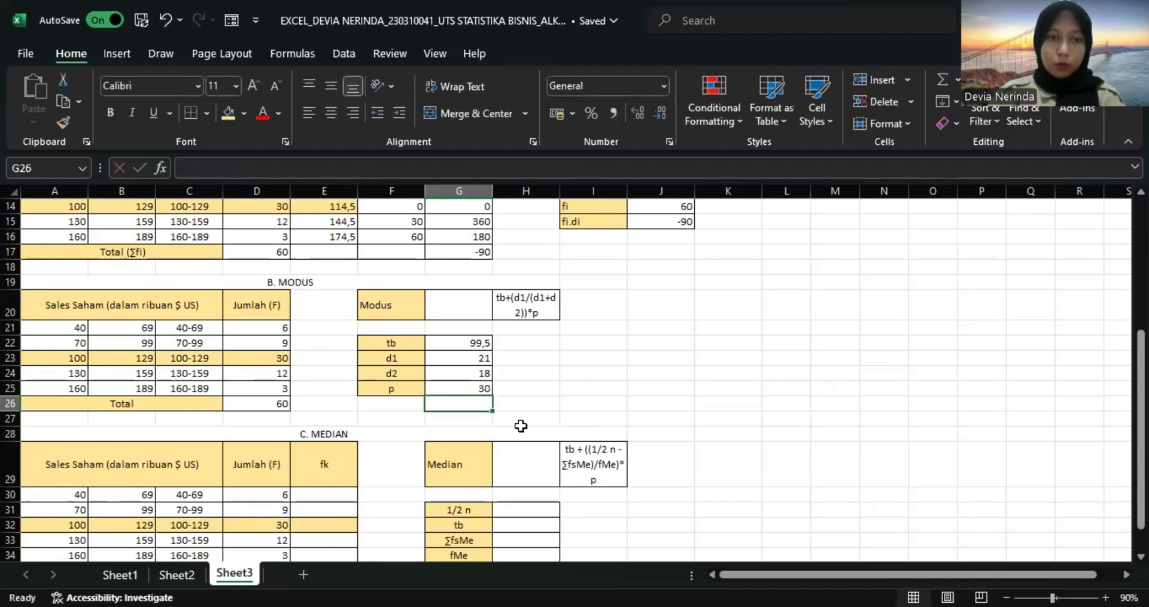
# Enter the Modus formula =G22(G23/(G23+G24))*G25 in G20.
pyautogui.click(452, 303)
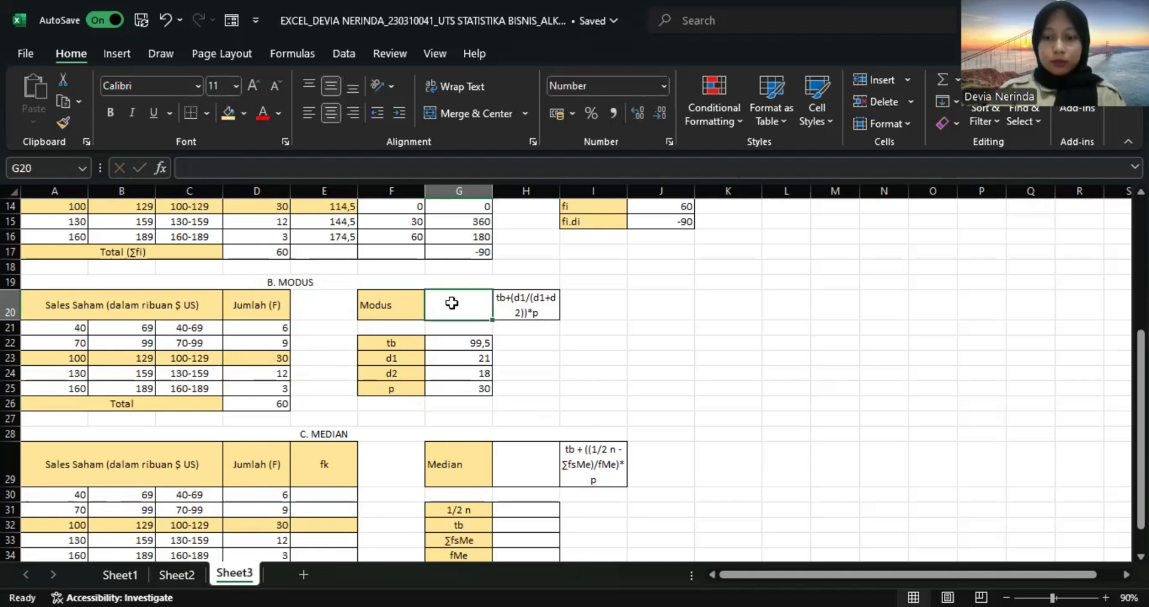
pyautogui.write('=')
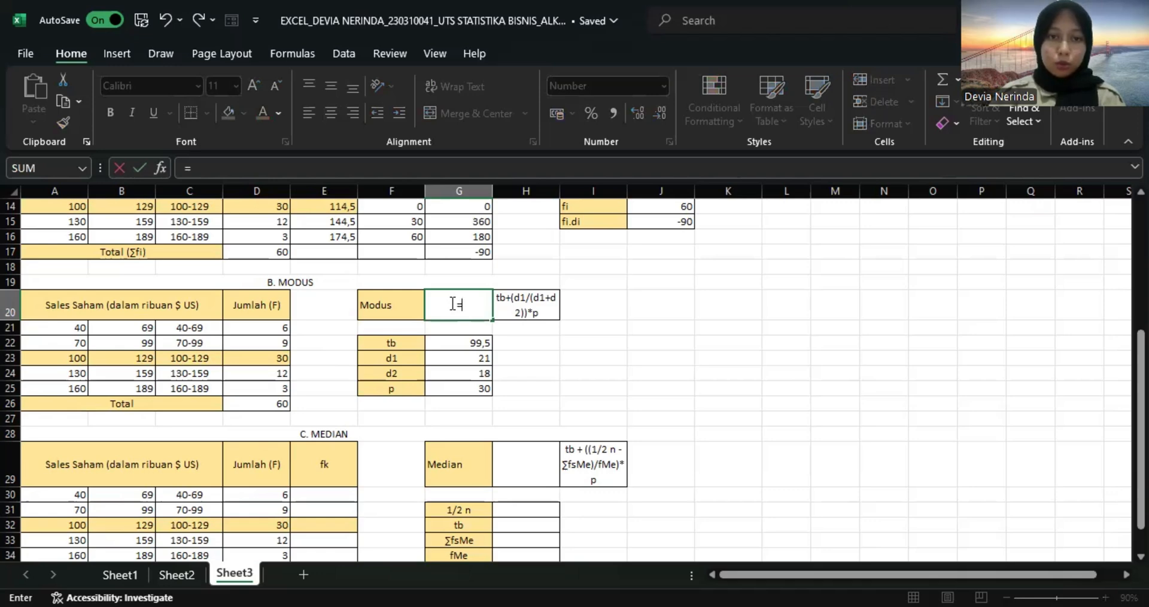
pyautogui.click(469, 343)
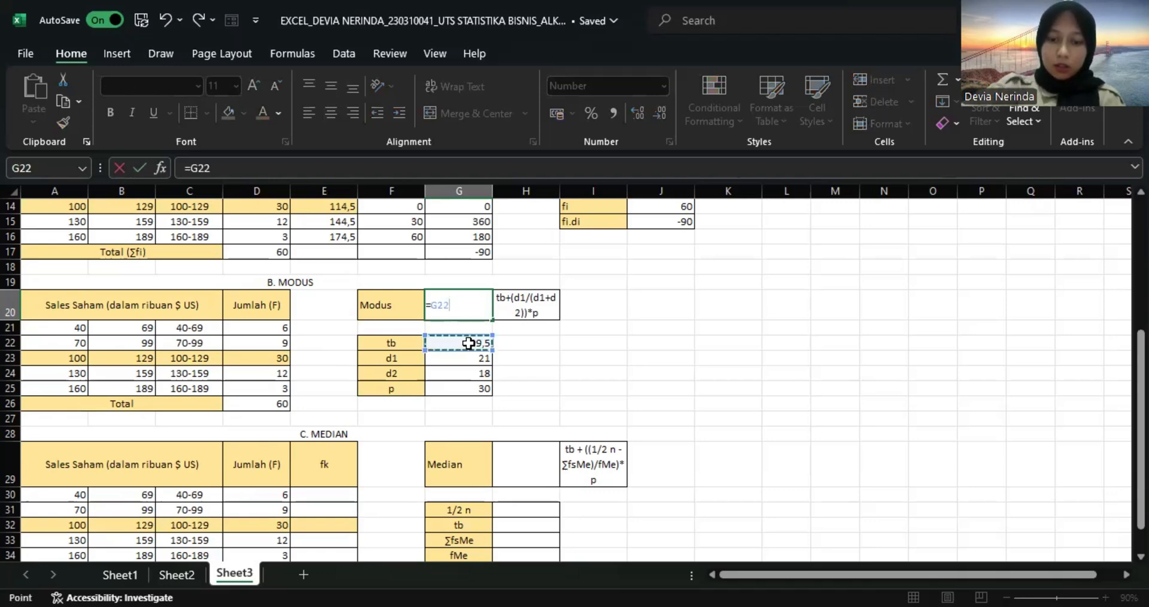
pyautogui.write('(')
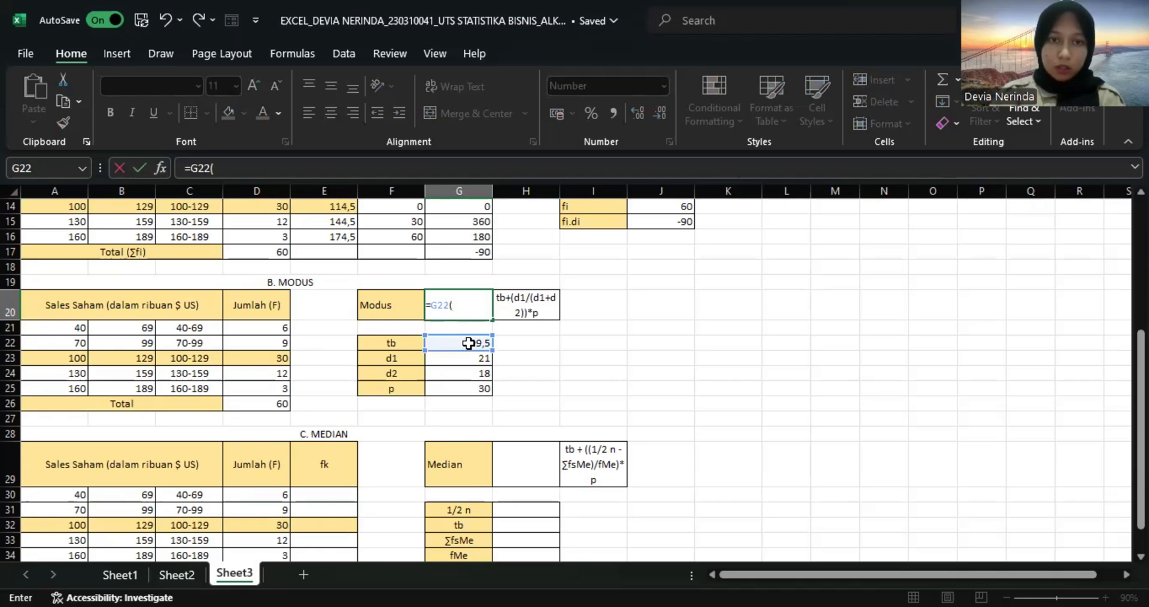
pyautogui.click(472, 361)
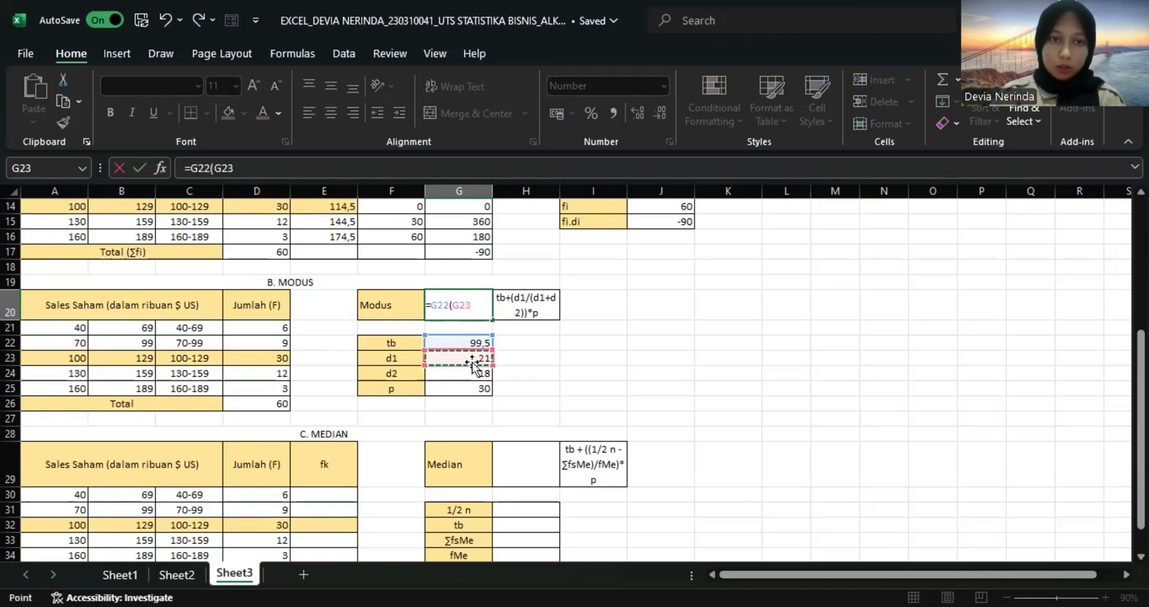
pyautogui.write('/')
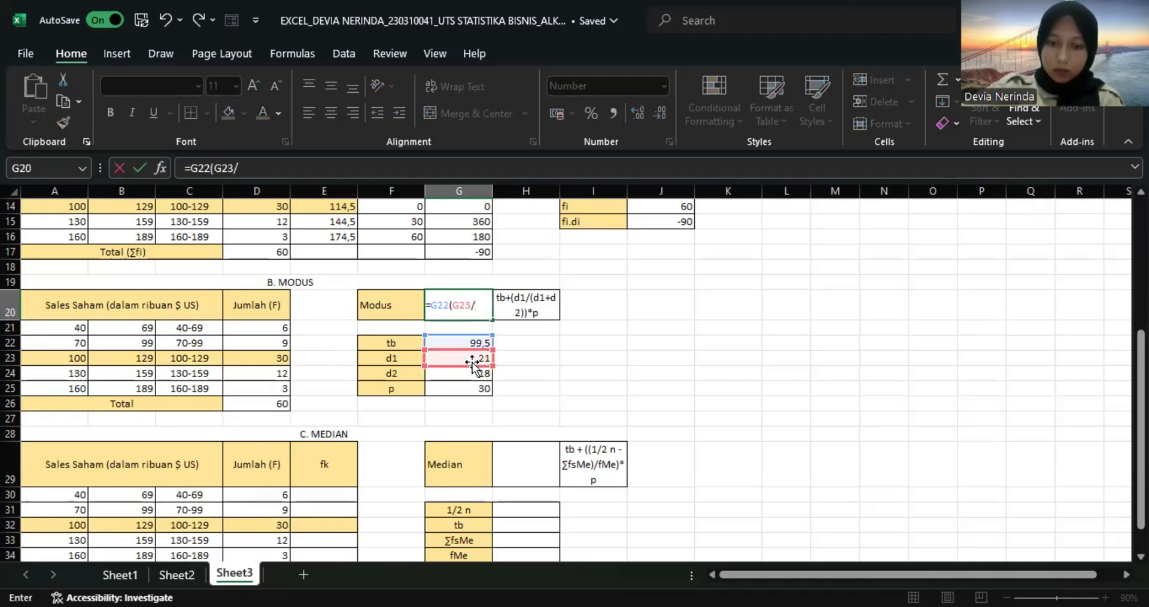
pyautogui.write('(')
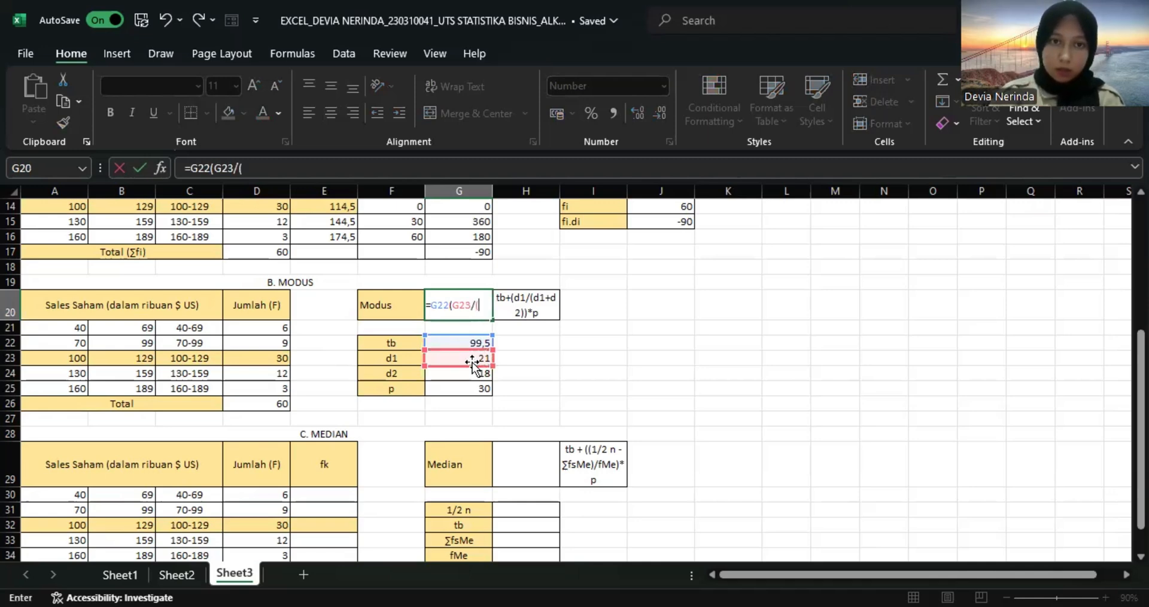
pyautogui.click(472, 359)
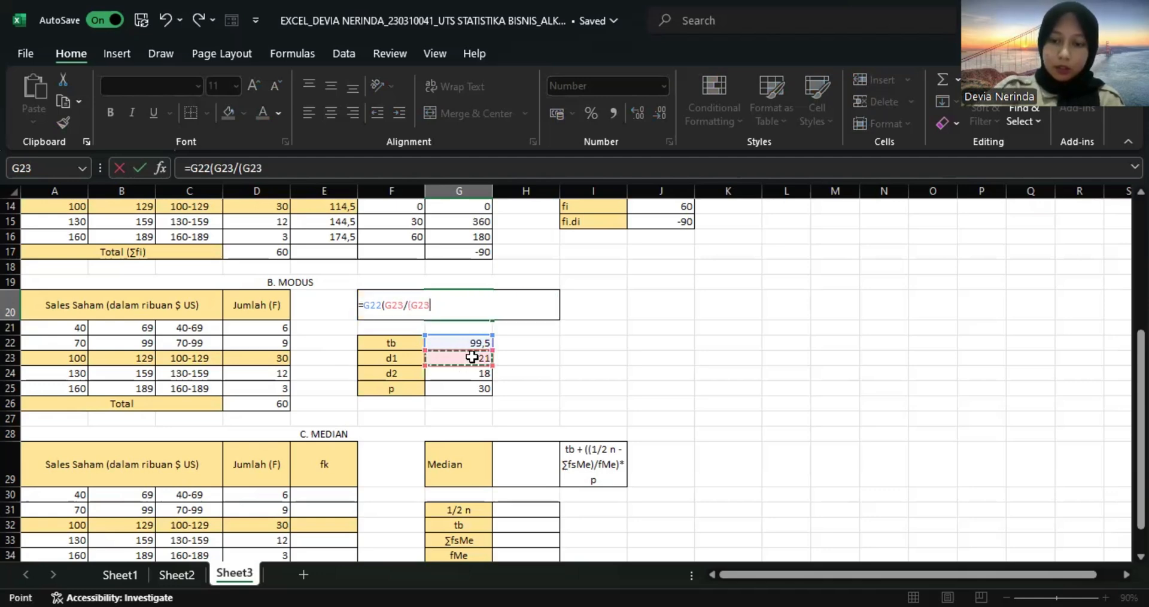
pyautogui.write('+')
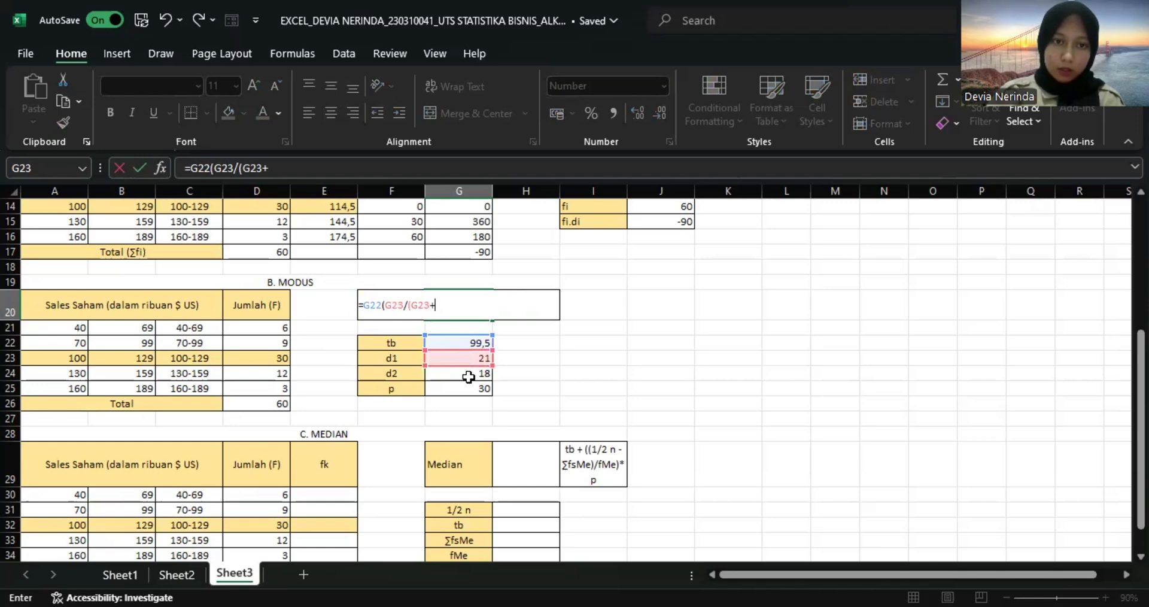
pyautogui.click(471, 373)
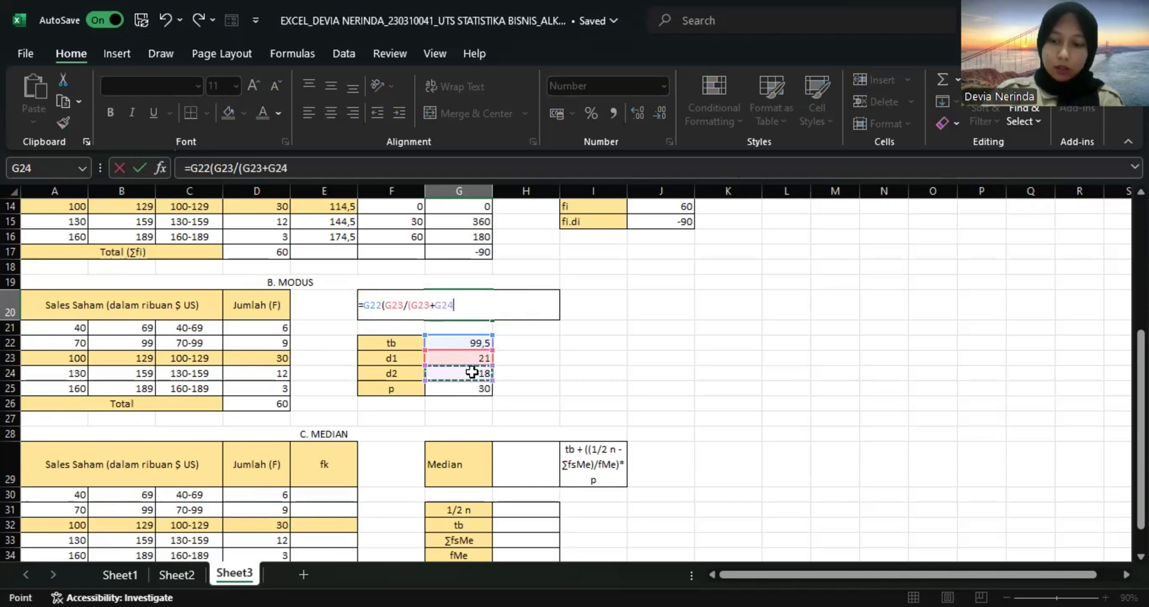
pyautogui.write('))')
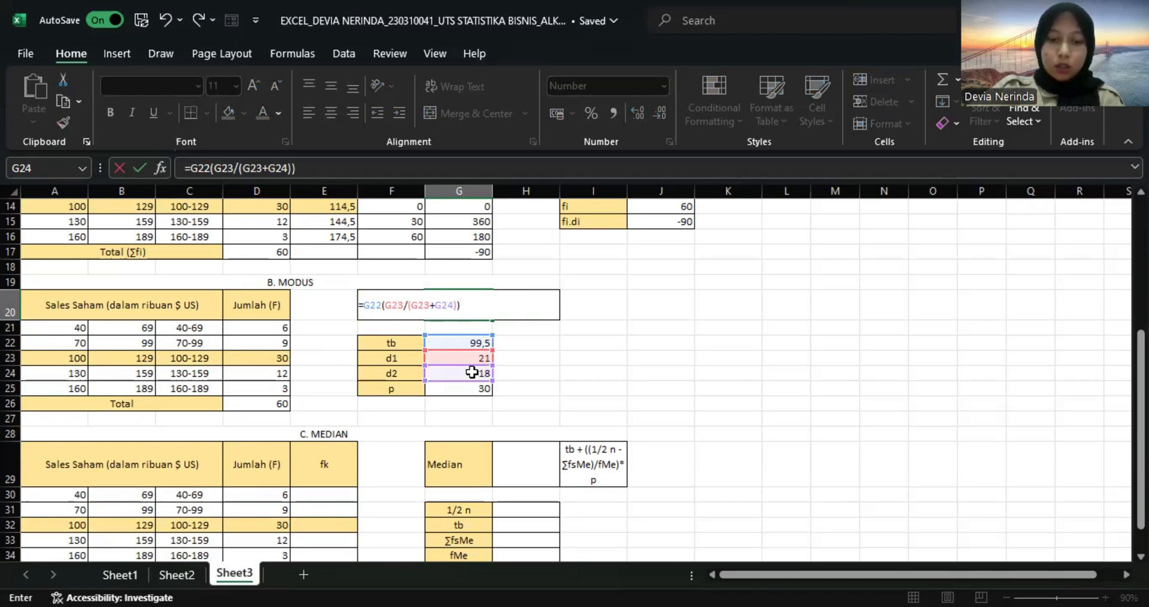
pyautogui.write('*')
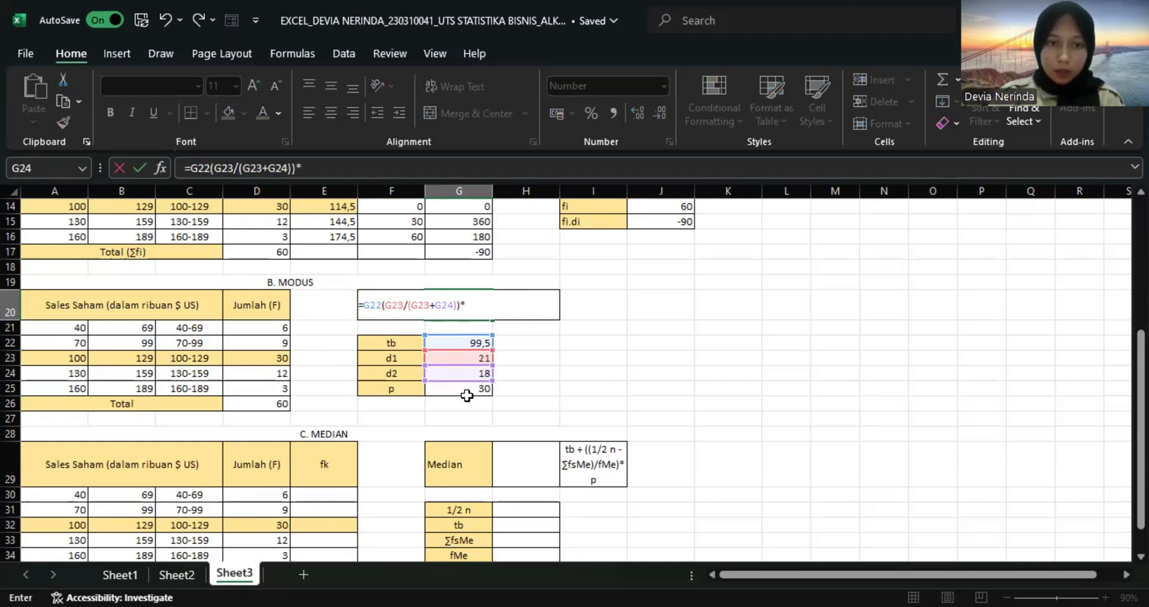
pyautogui.click(468, 389)
pyautogui.press('Return')
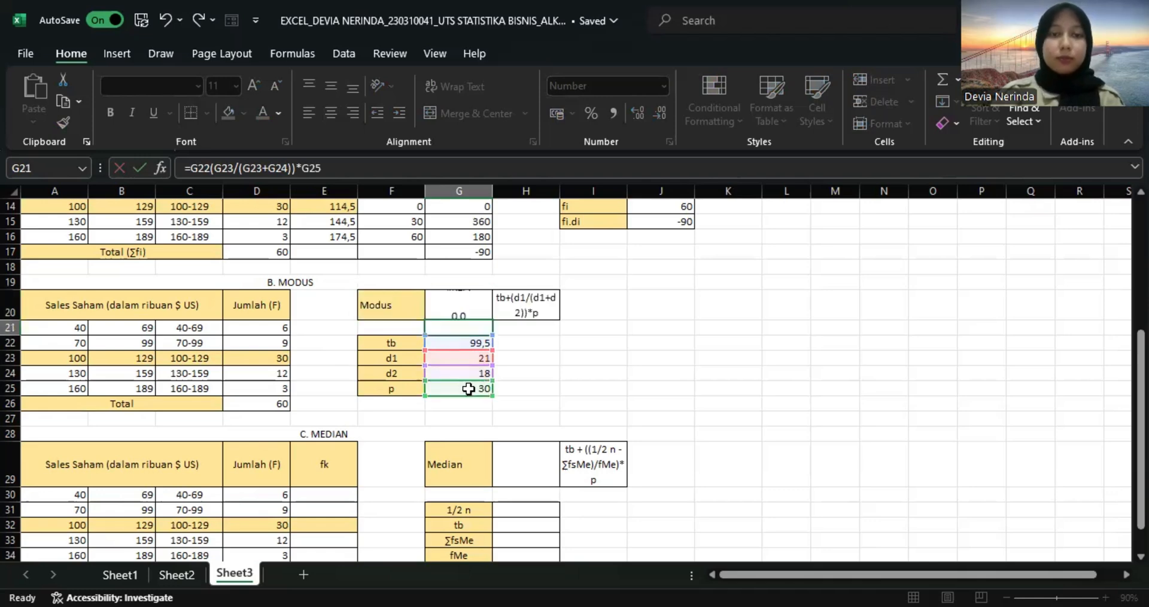
# Correct the Modus formula in G20 by adding a plus sign after G22, giving =G22+(G23/(G23+G24))*G25.
pyautogui.click(457, 304)
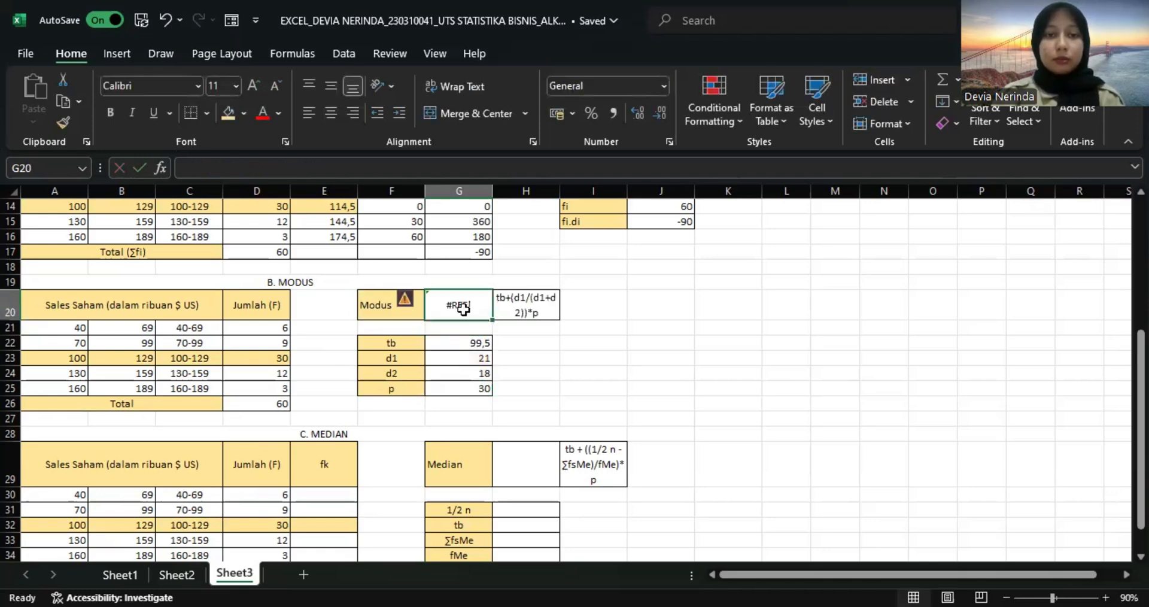
pyautogui.click(213, 168)
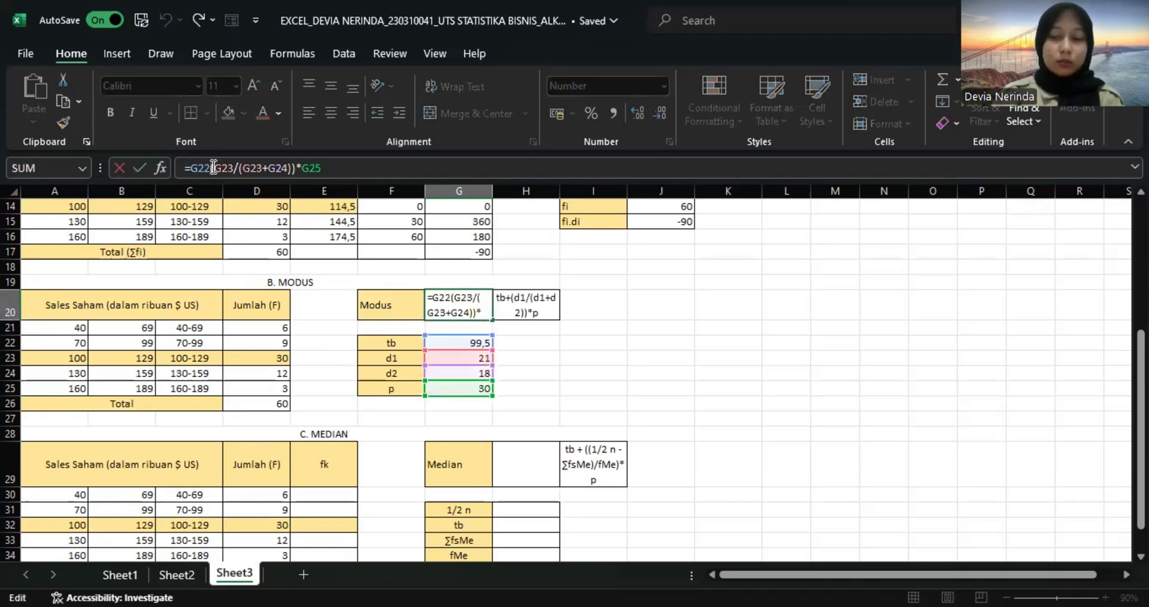
pyautogui.write('+')
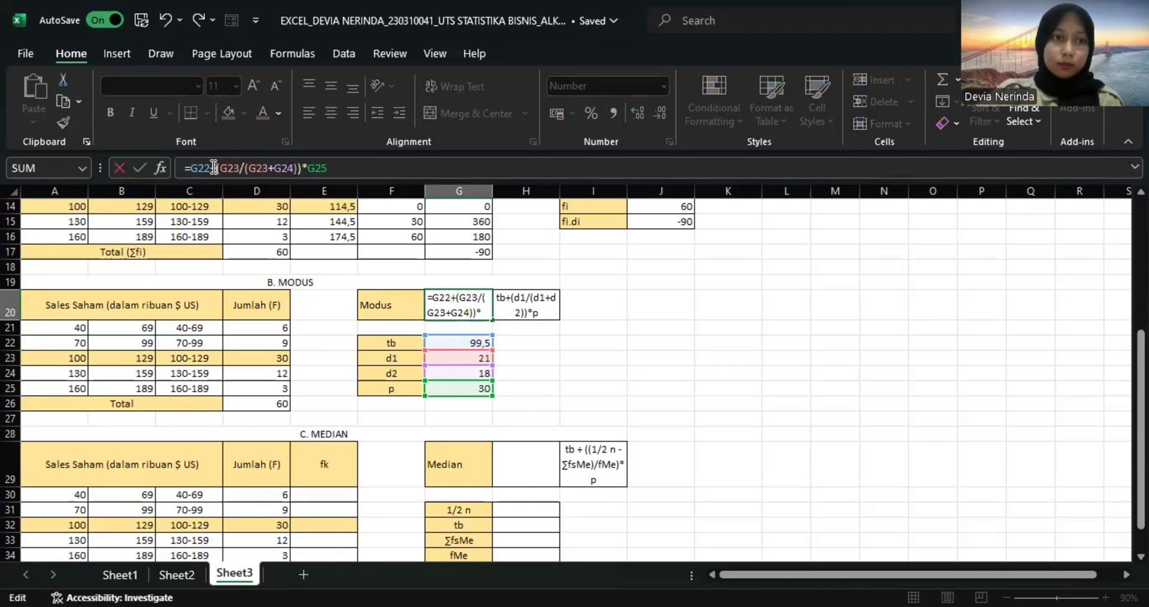
pyautogui.press('Return')
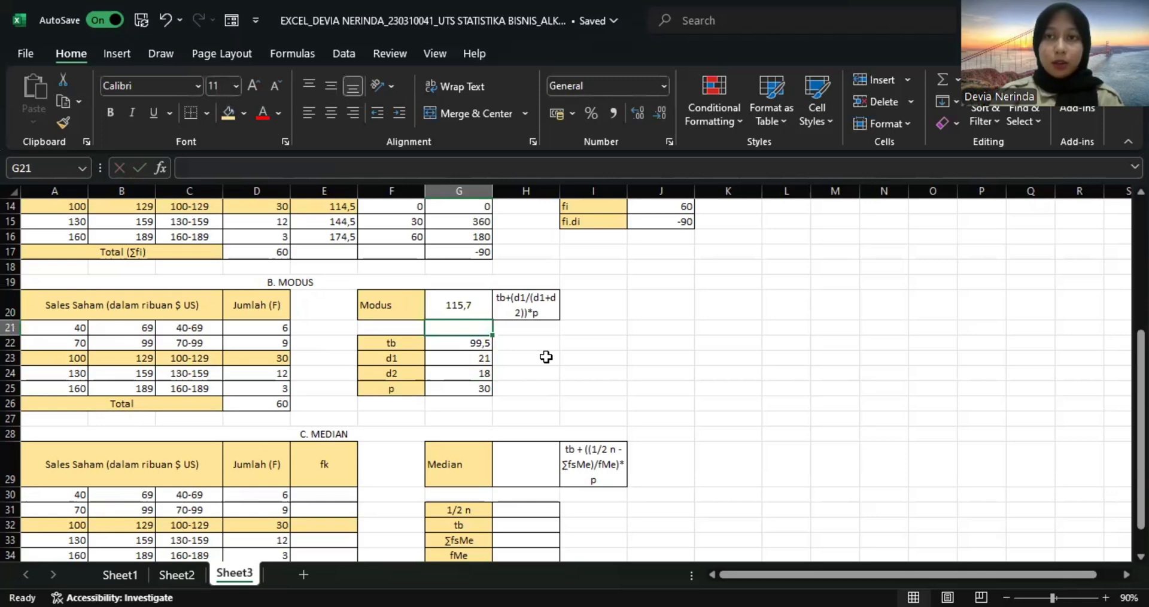
# Start the cumulative frequency column of the Median table by entering =D30 in E30.
pyautogui.scroll(-3, 546, 356)
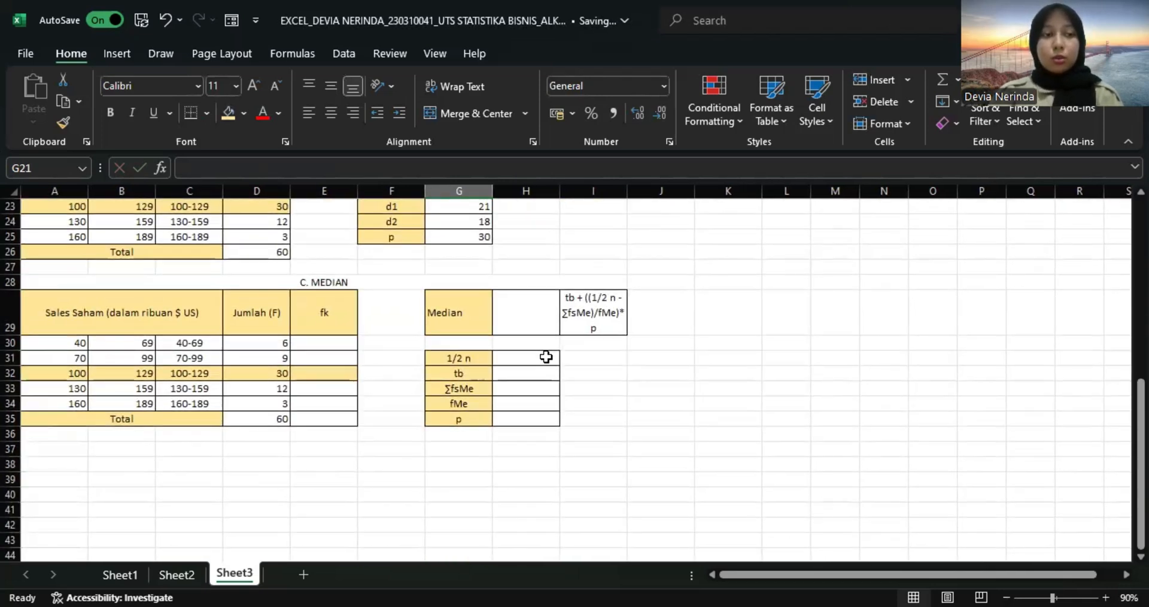
pyautogui.click(337, 345)
pyautogui.write('=')
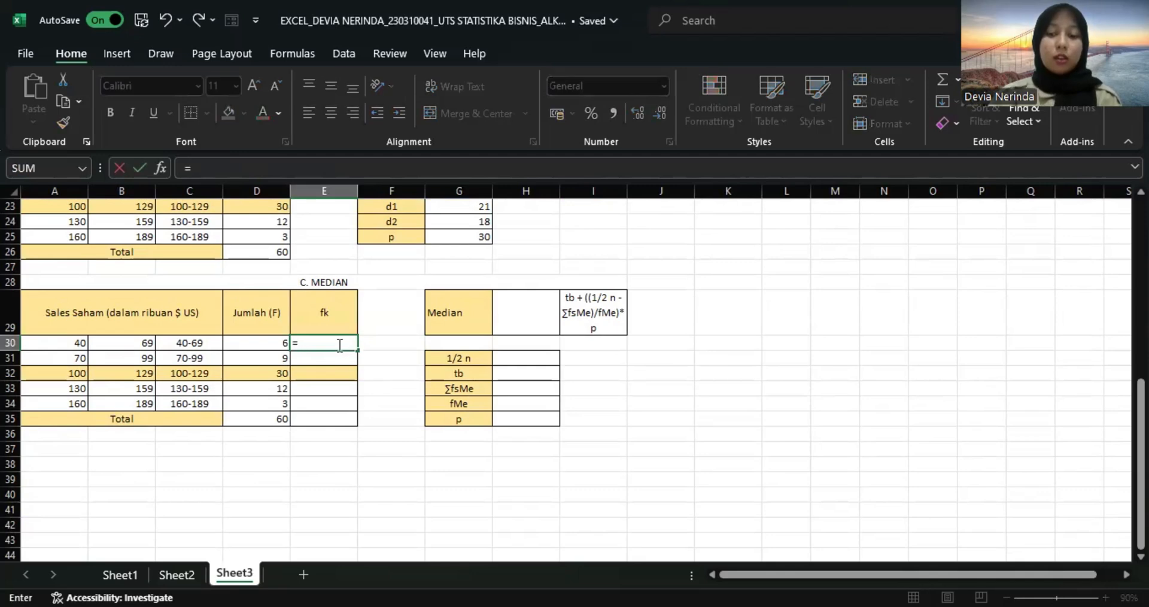
pyautogui.press('Left')
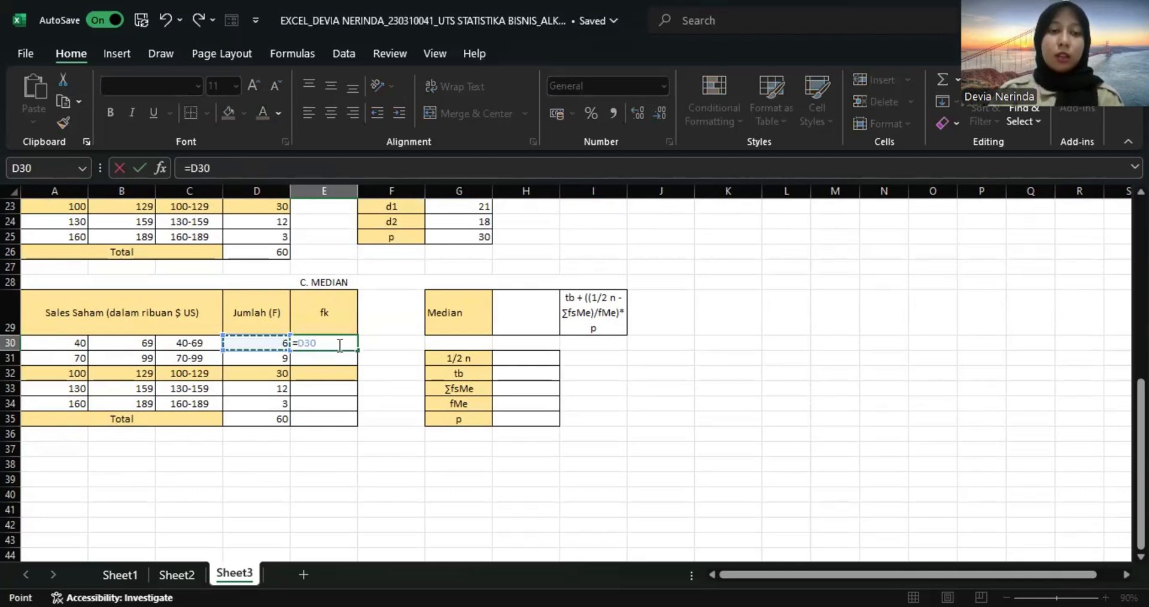
pyautogui.press('Return')
# Calculate the second cumulative frequency in E31 with the formula =E30+D31.
pyautogui.write('=')
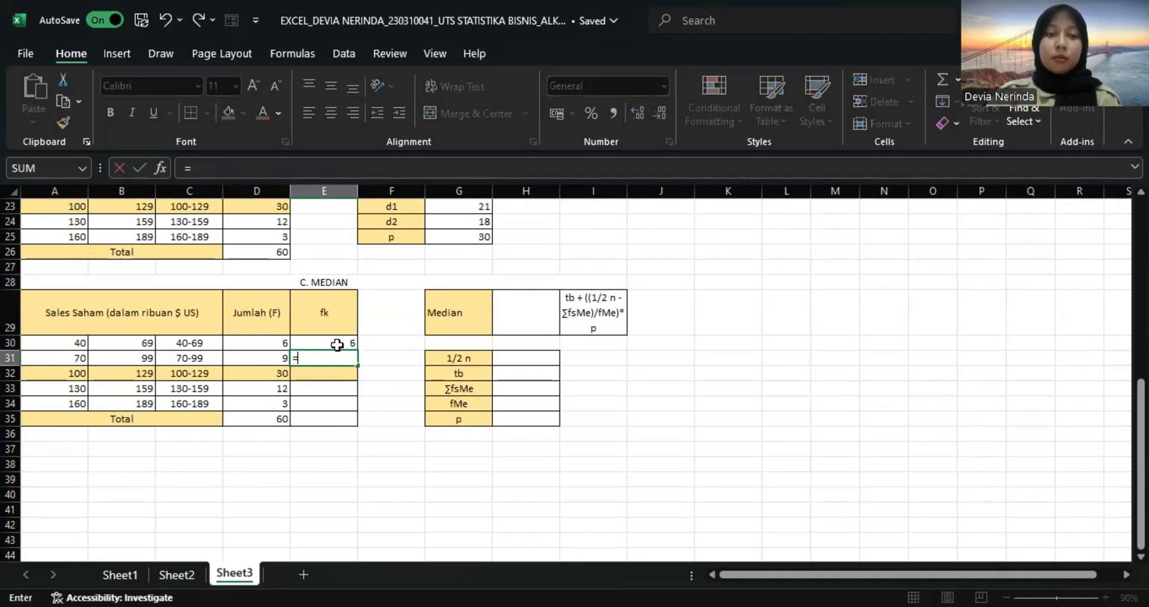
pyautogui.press('Up')
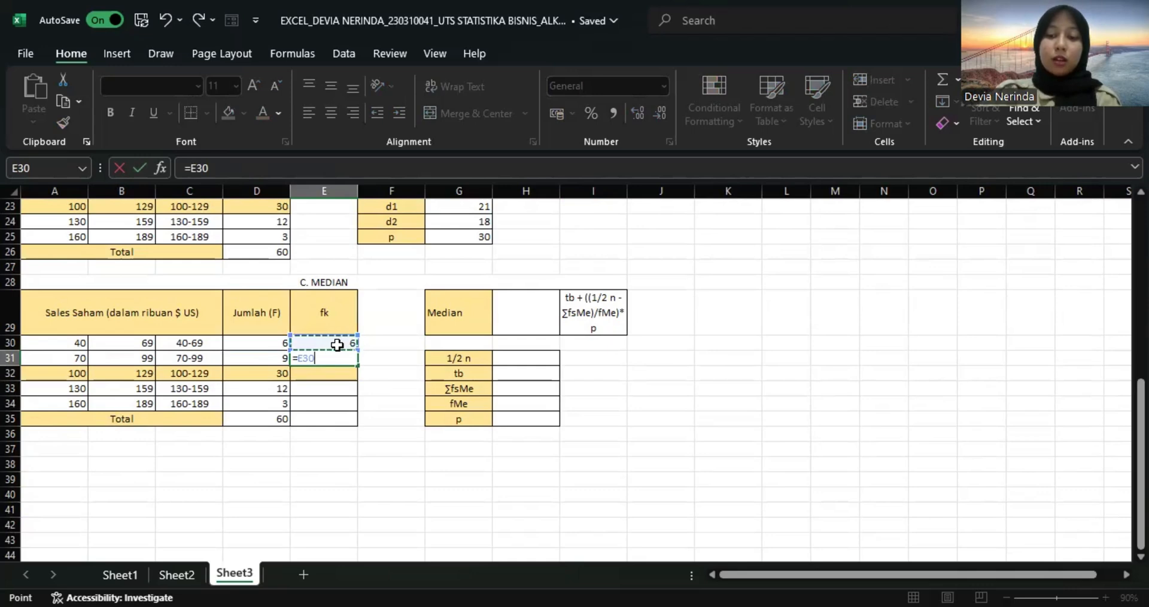
pyautogui.write('+')
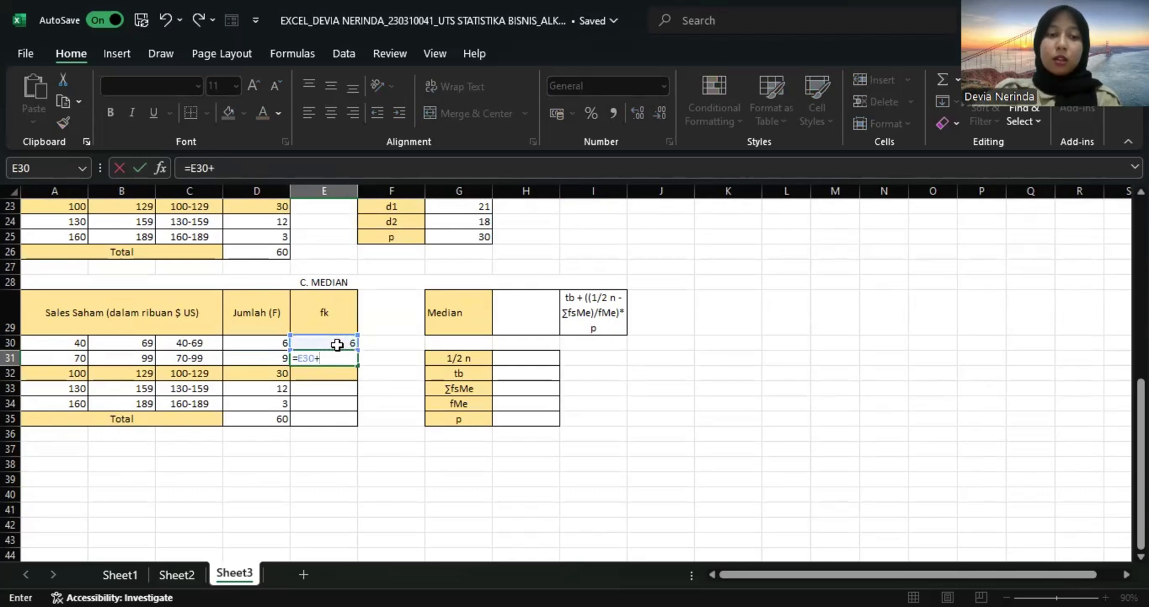
pyautogui.click(283, 358)
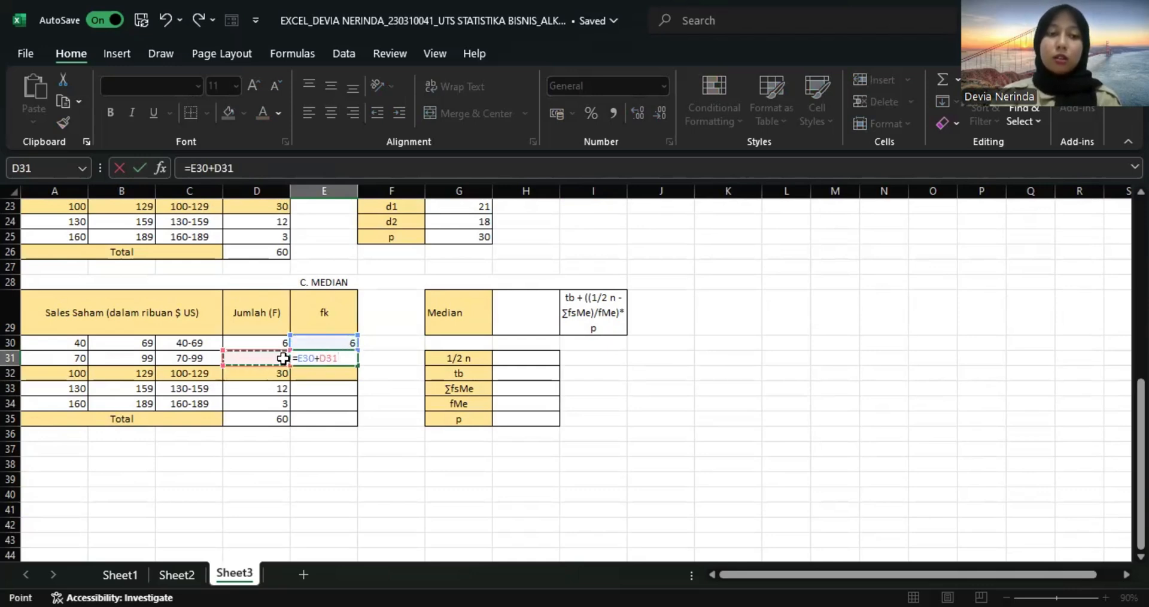
pyautogui.press('Return')
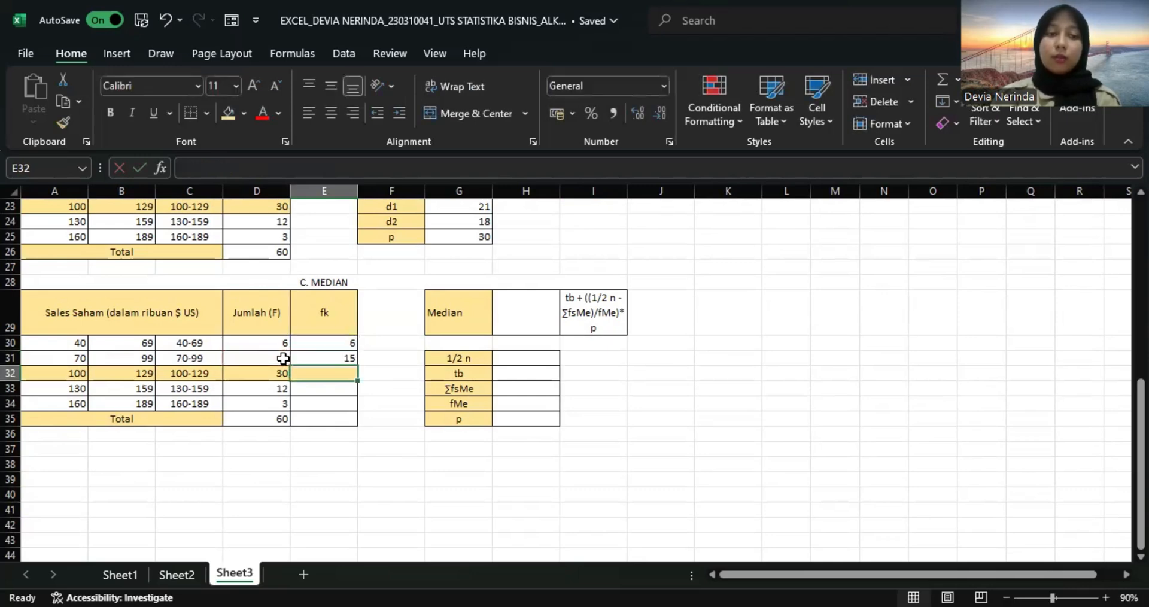
# Fill the cumulative frequency formula from E31 down through E34.
pyautogui.click(319, 358)
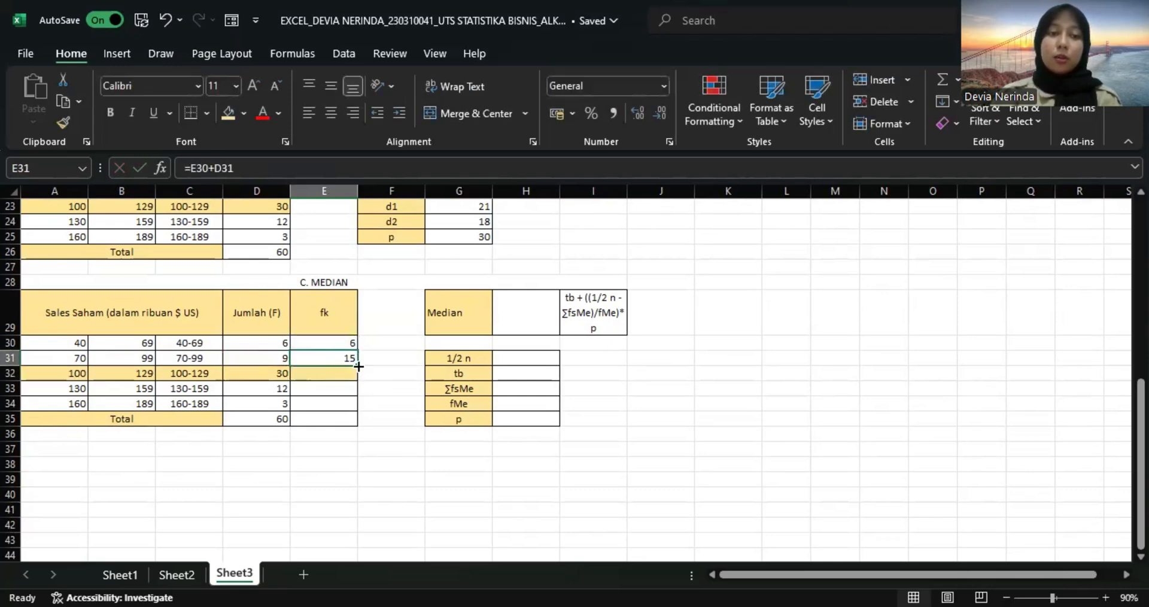
pyautogui.moveTo(358, 366); pyautogui.dragTo(359, 406)
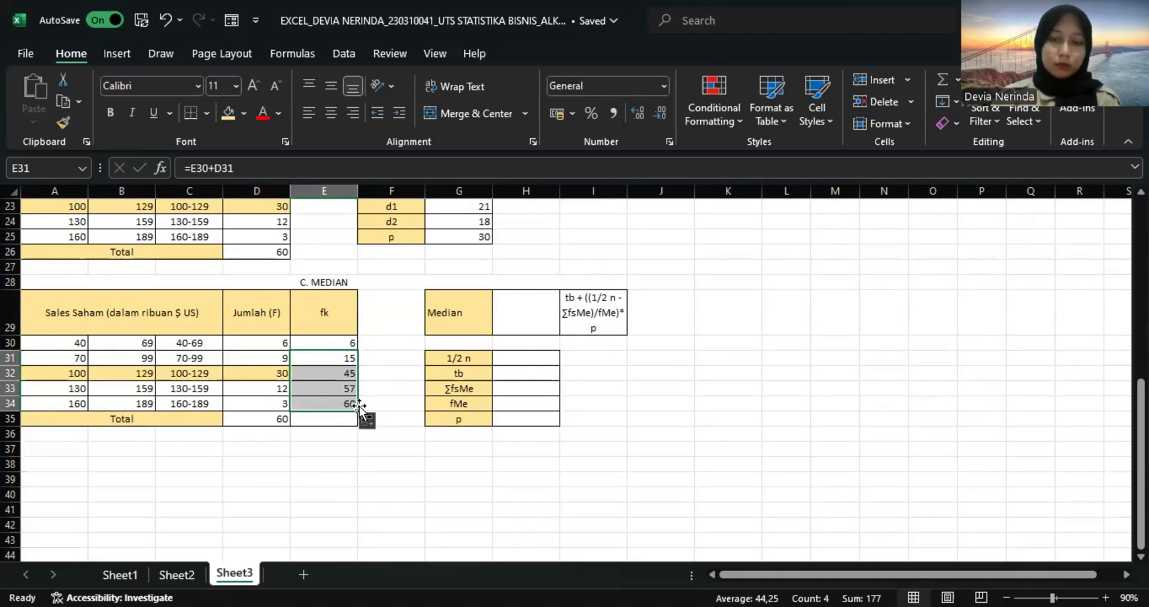
pyautogui.press('Return')
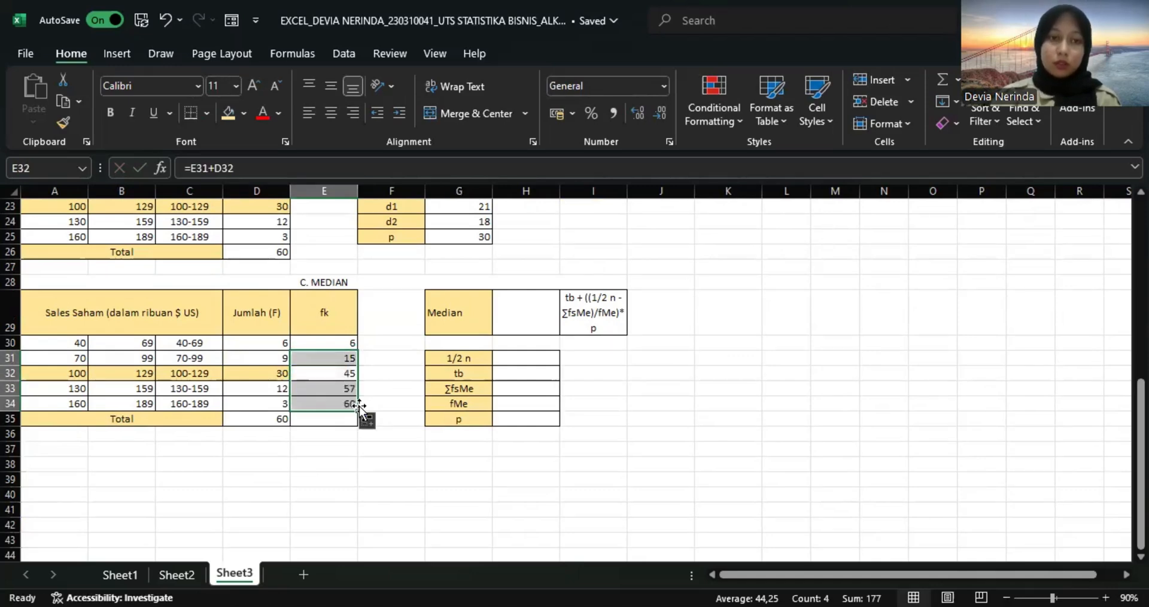
pyautogui.click(407, 391)
# Total the fk column in E35 with =SUM(E30:E34).
pyautogui.click(328, 422)
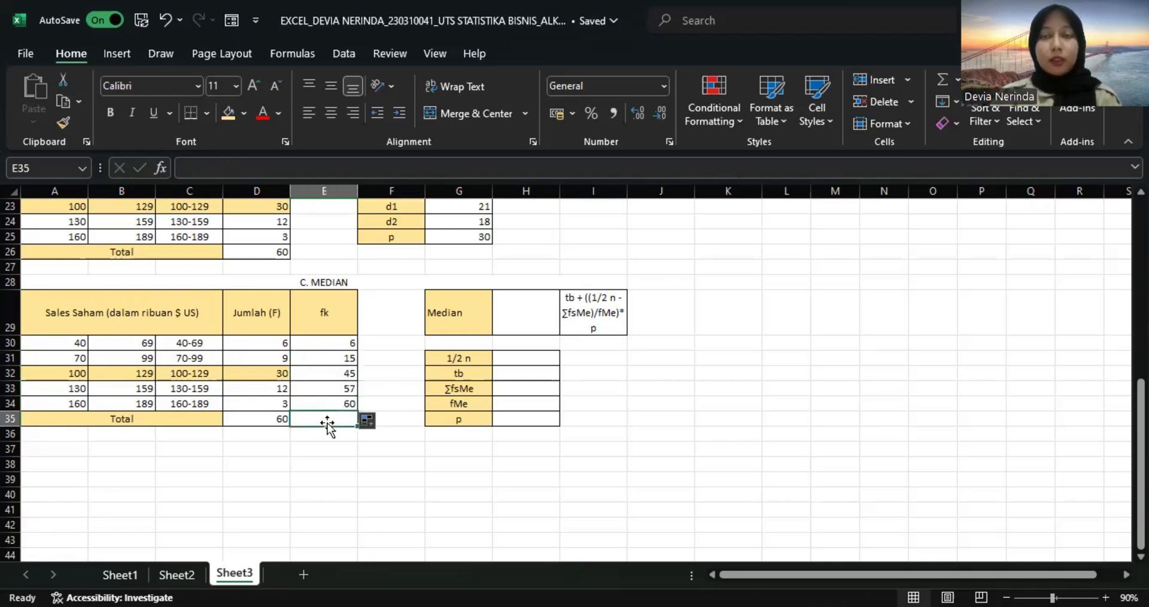
pyautogui.click(942, 75)
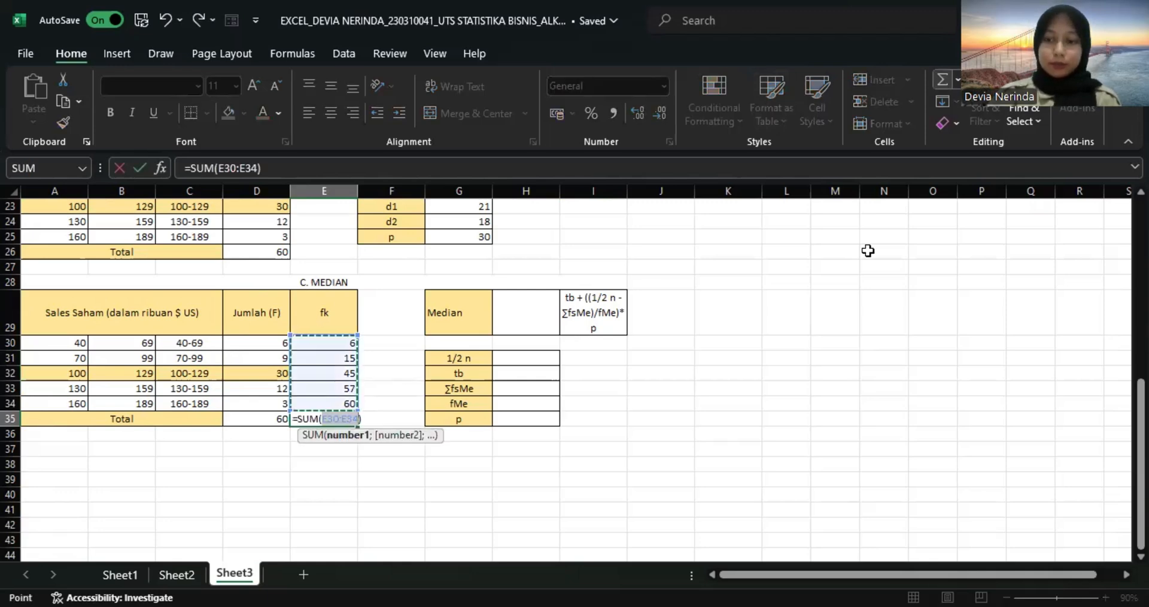
pyautogui.press('Return')
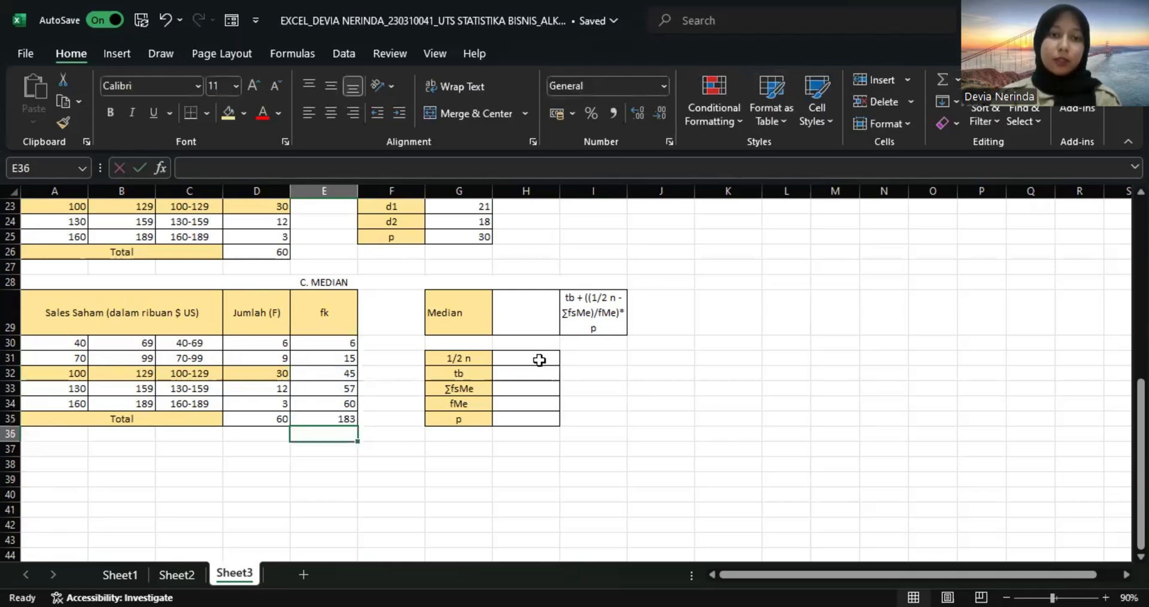
# Calculate 1/2 n in H31 from the total frequency, using =1/2*D35.
pyautogui.click(539, 360)
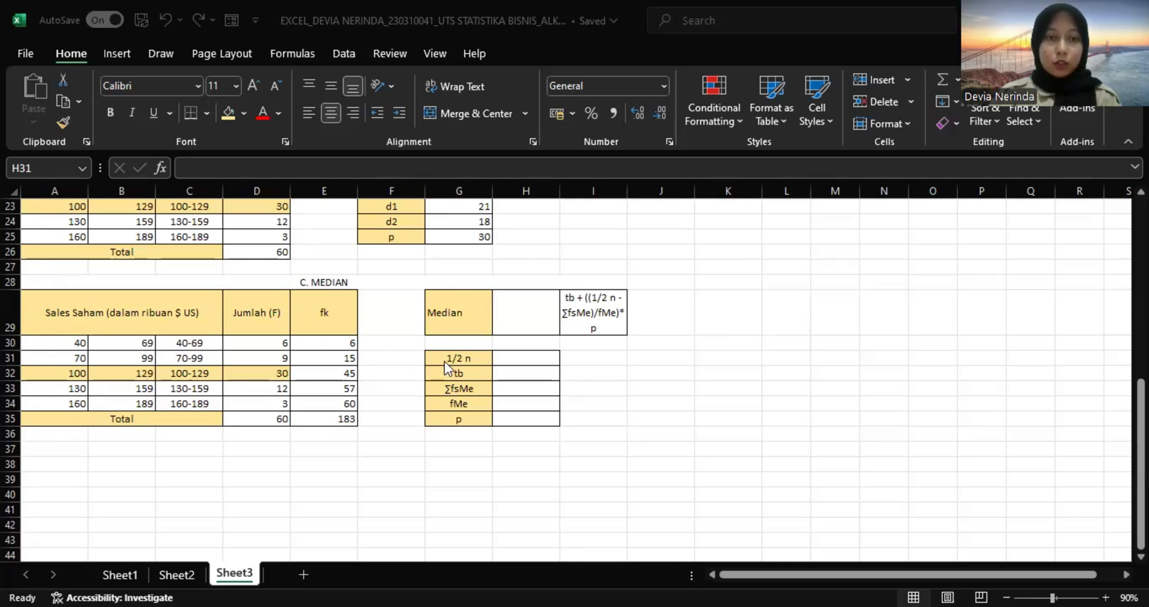
pyautogui.click(505, 357)
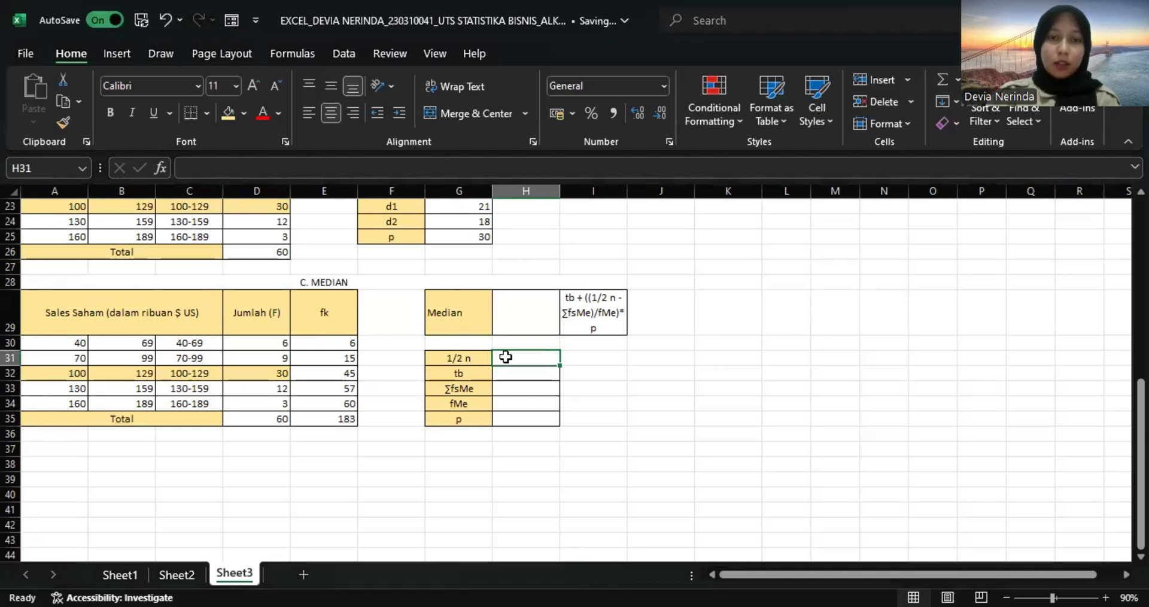
pyautogui.write('=')
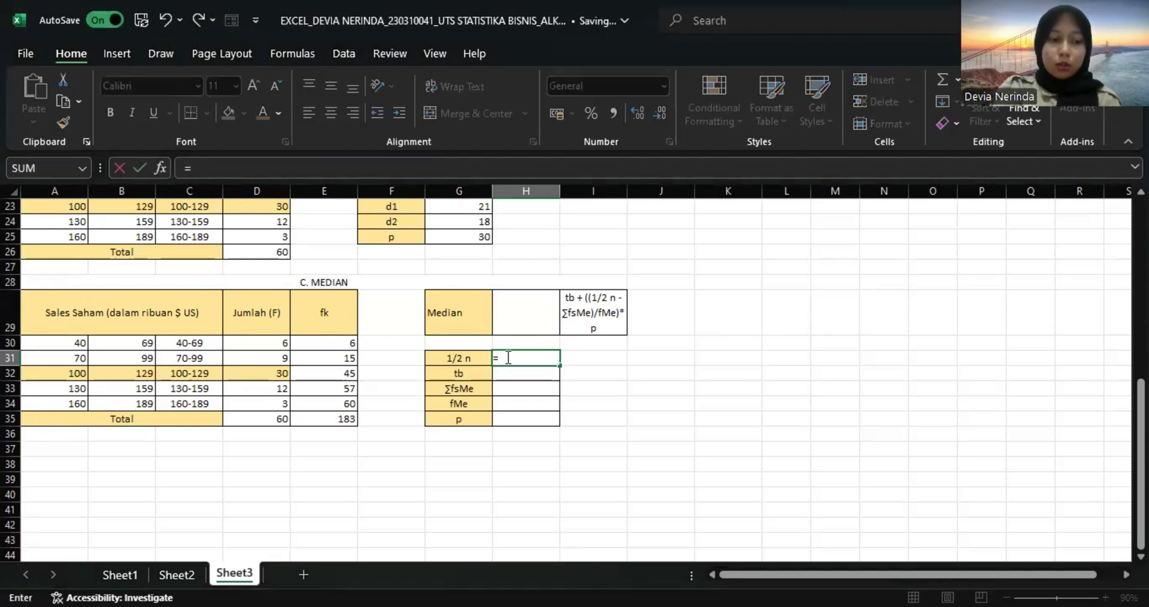
pyautogui.write('1/2')
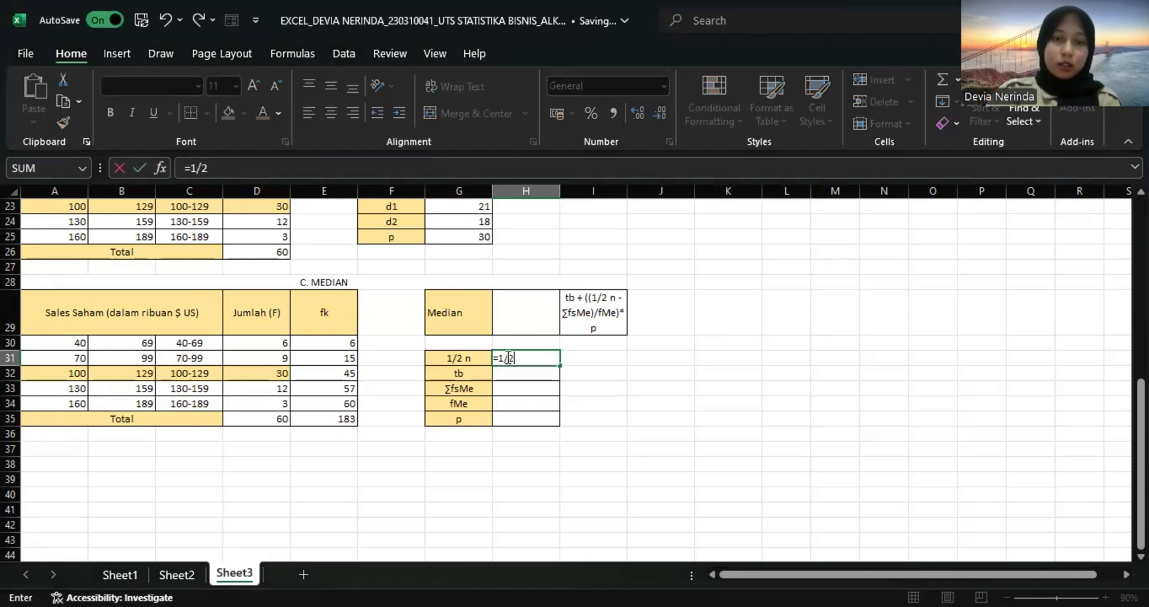
pyautogui.write('*')
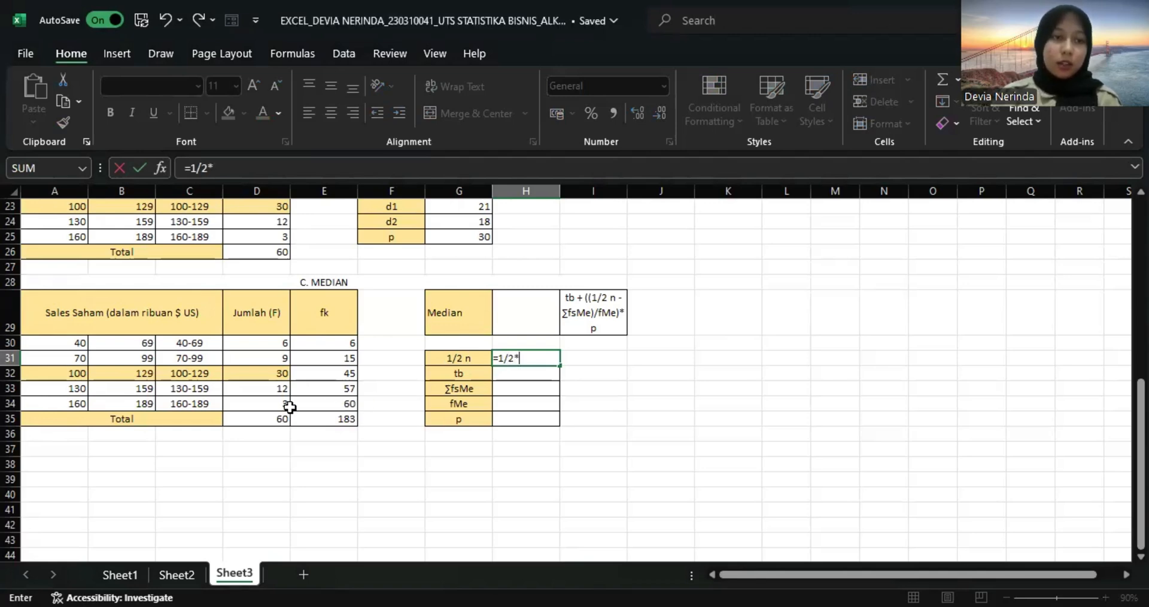
pyautogui.click(281, 417)
pyautogui.press('Return')
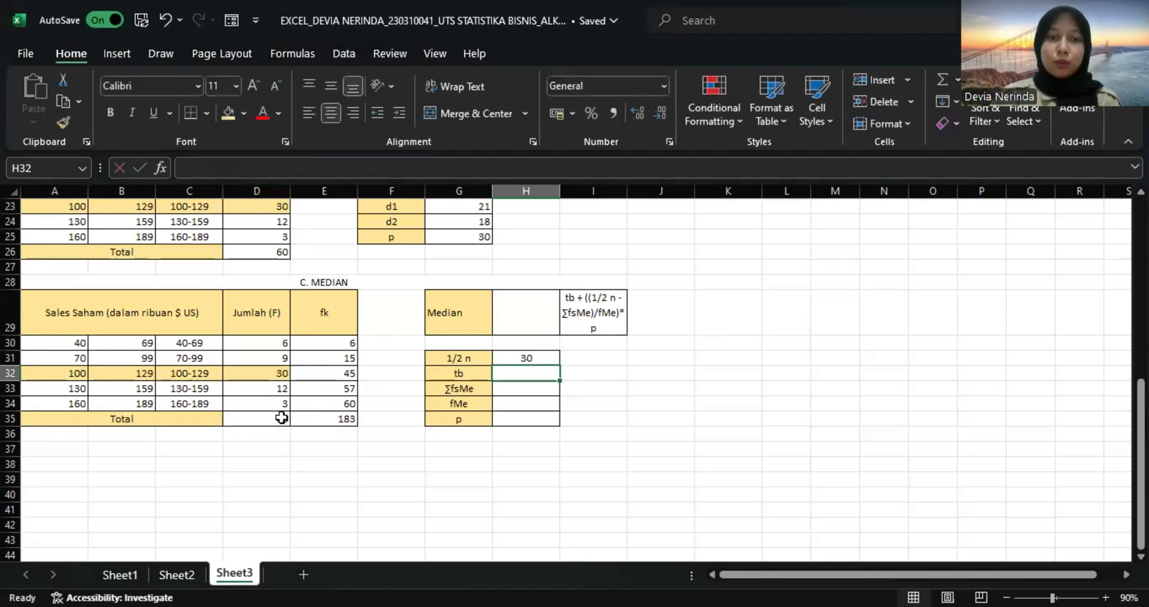
# Calculate the median class's lower boundary tb in H32 with =A32-0,5.
pyautogui.write('=')
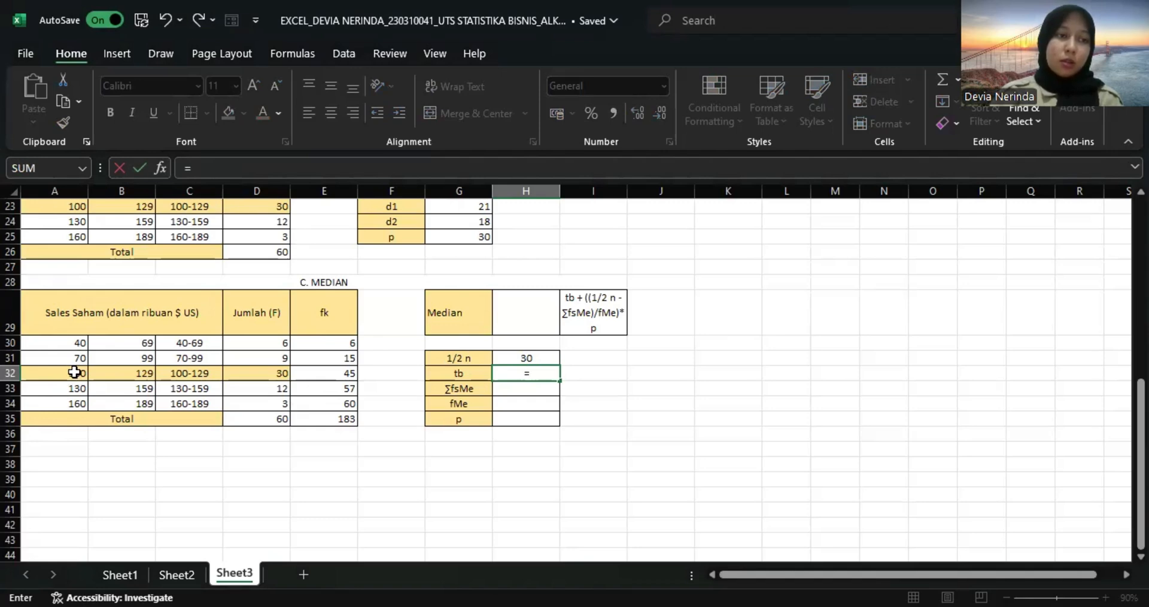
pyautogui.click(74, 372)
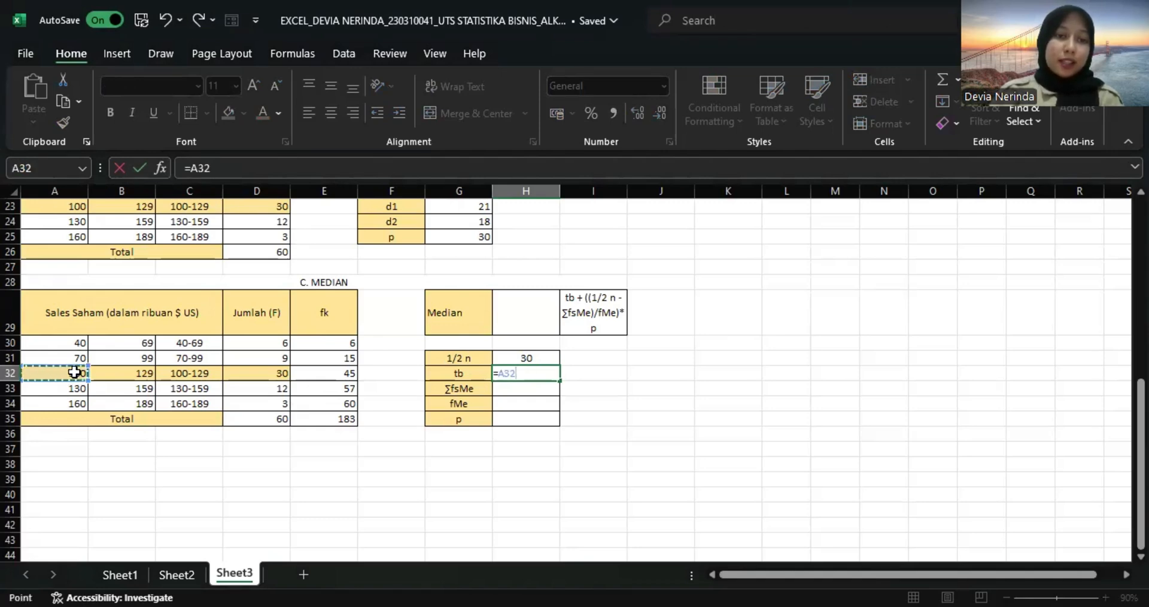
pyautogui.write('-0')
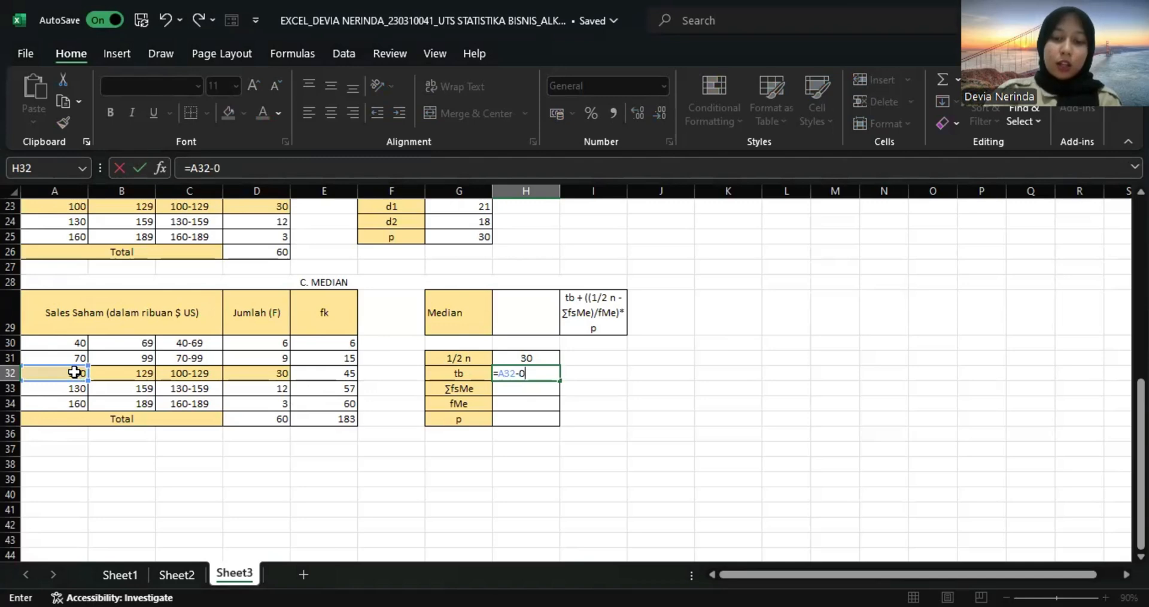
pyautogui.write(',5')
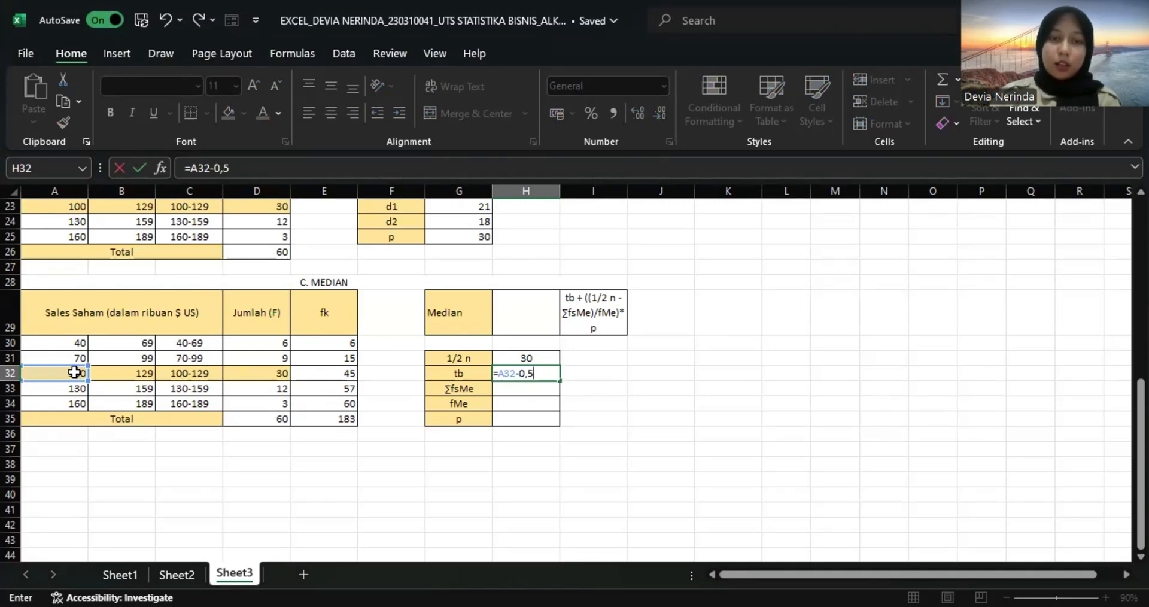
pyautogui.press('Return')
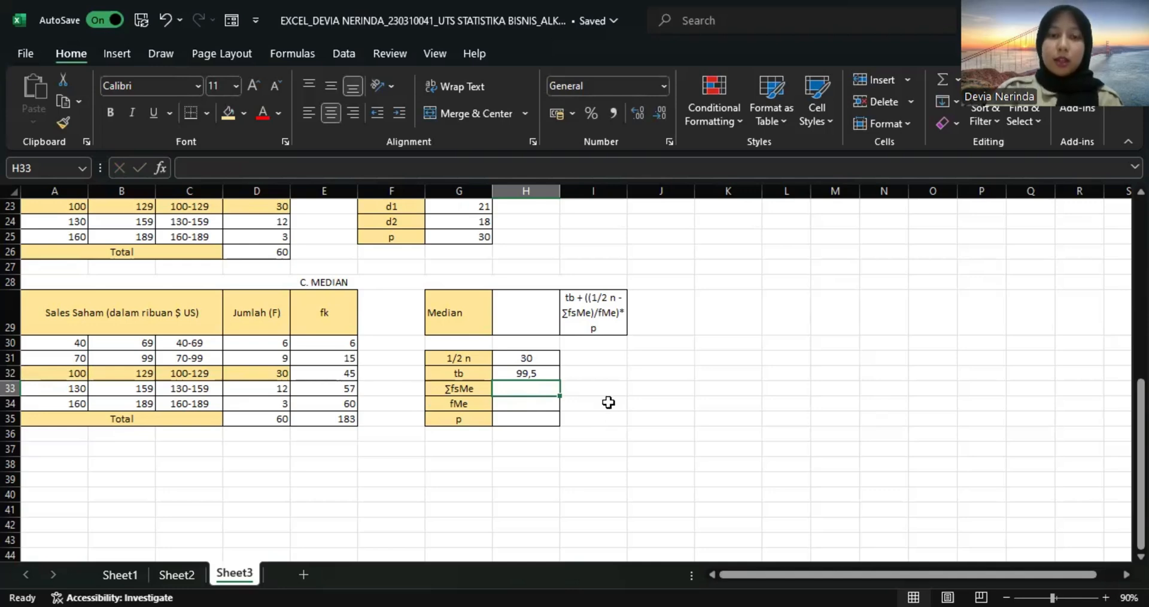
# Link ∑fsMe in H33 to the preceding cumulative frequency with =E31, and fMe in H34 to the median class frequency with =D32.
pyautogui.write('=')
pyautogui.click(344, 360)
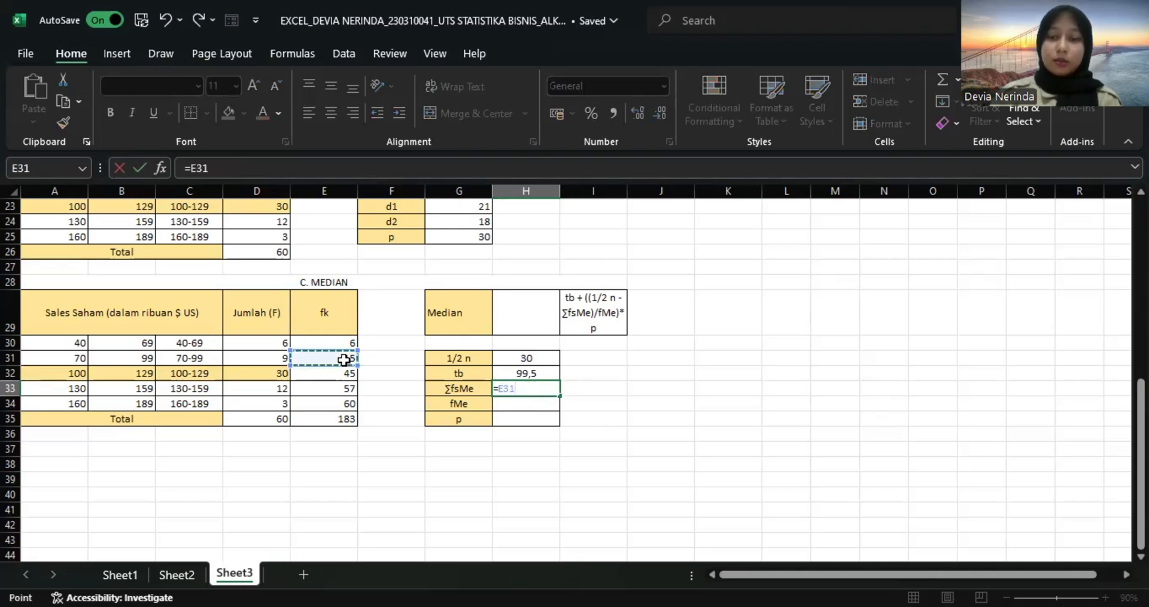
pyautogui.press('Return')
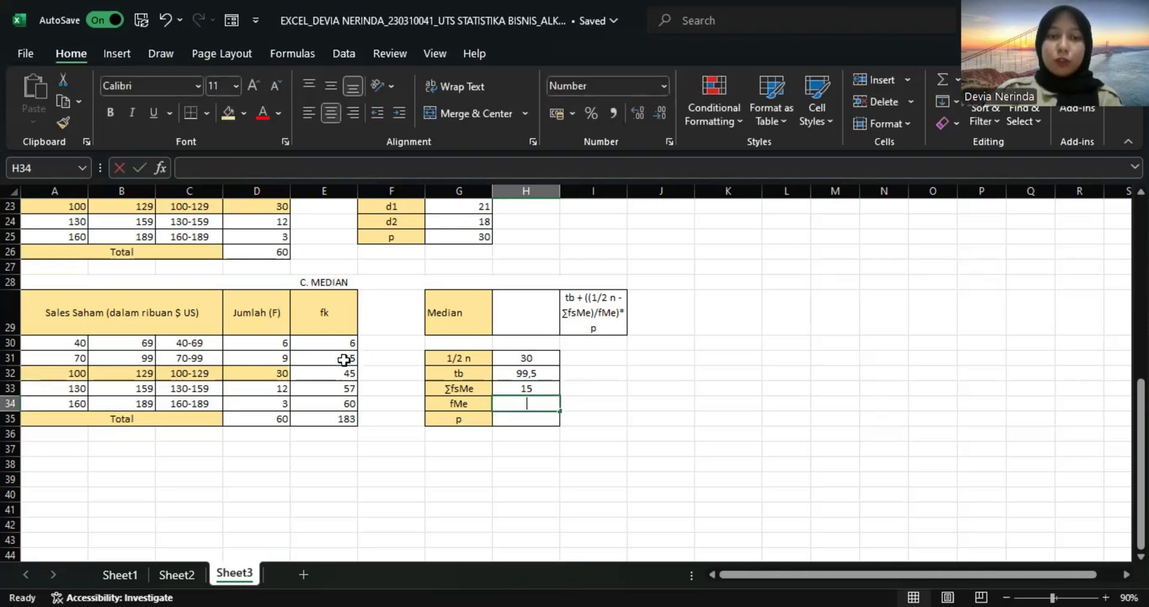
pyautogui.write('=')
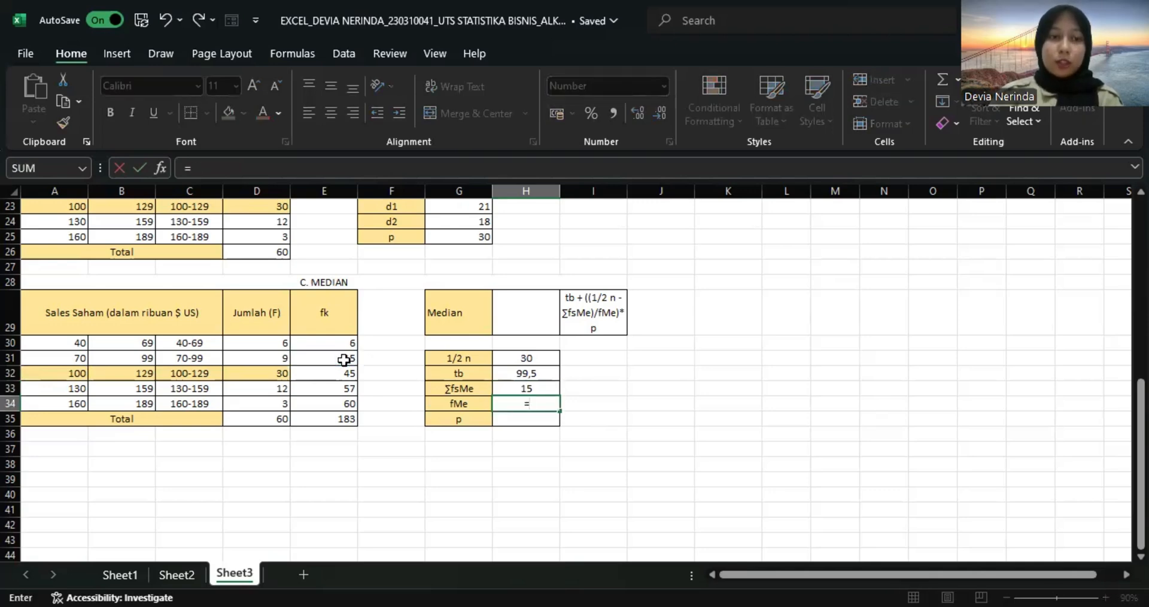
pyautogui.click(275, 378)
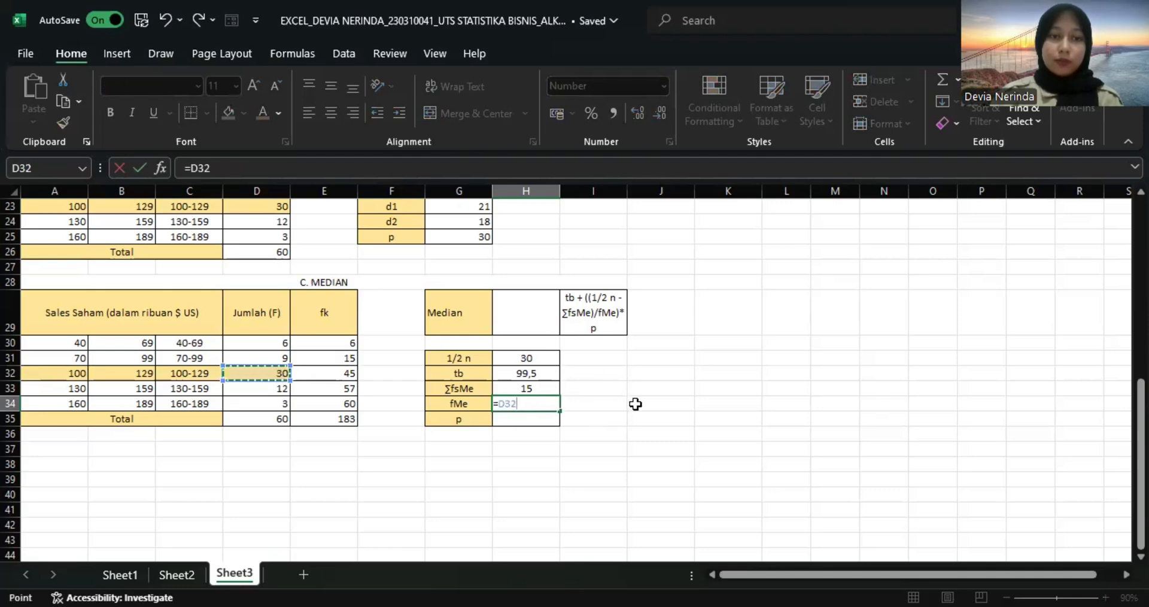
pyautogui.press('Return')
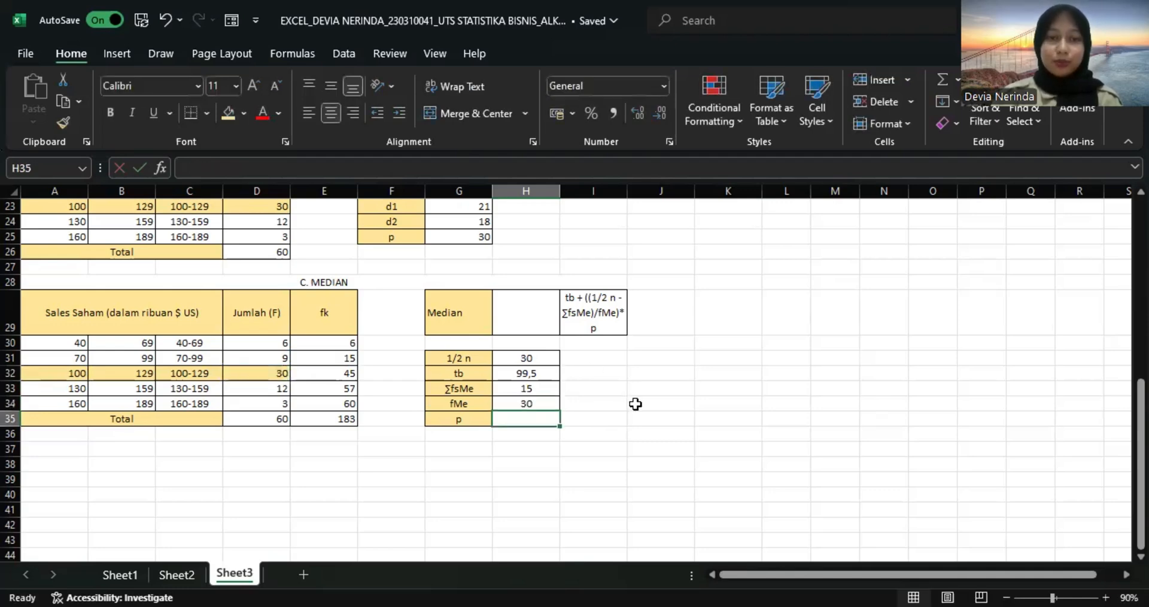
# Enter the class width p as 30 in H35.
pyautogui.write('=30')
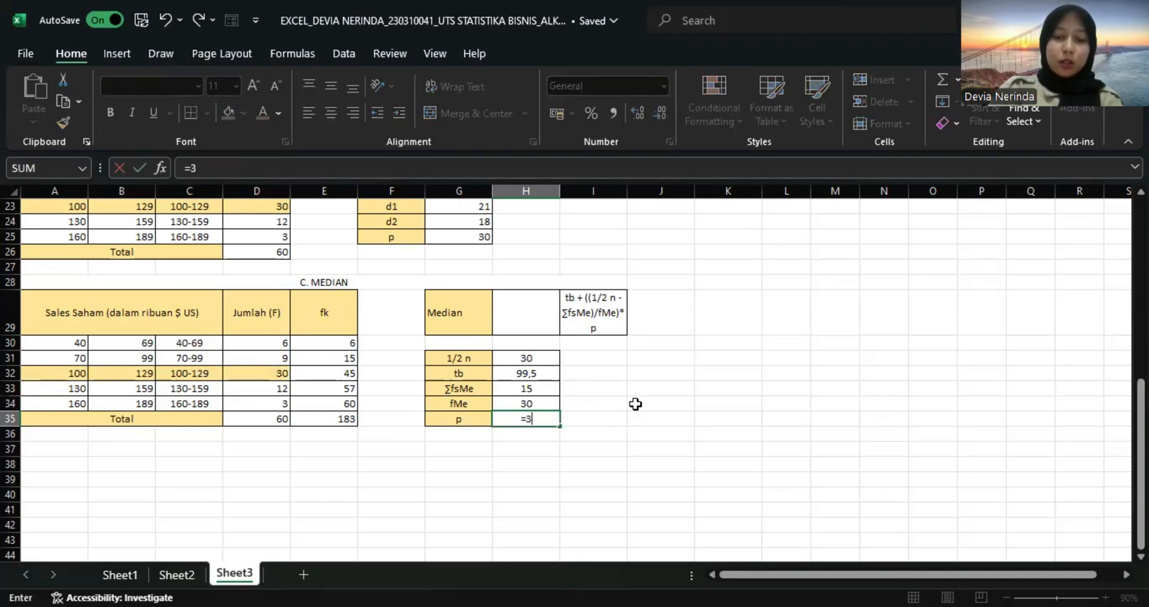
pyautogui.press('BackSpace')
pyautogui.press('BackSpace')
pyautogui.press('BackSpace')
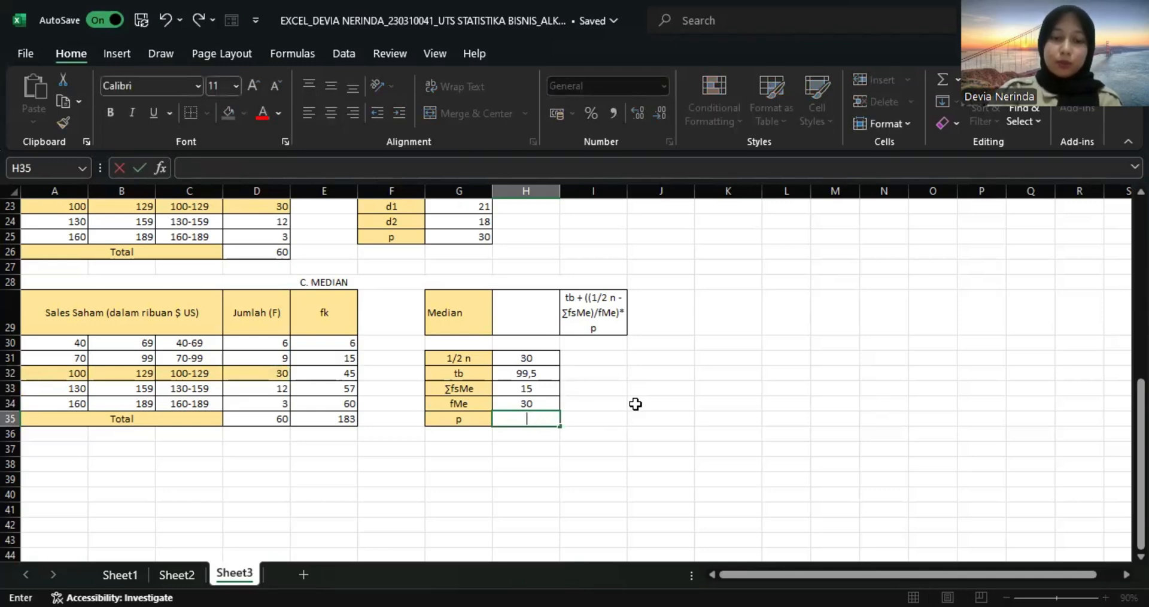
pyautogui.write('30')
pyautogui.press('Return')
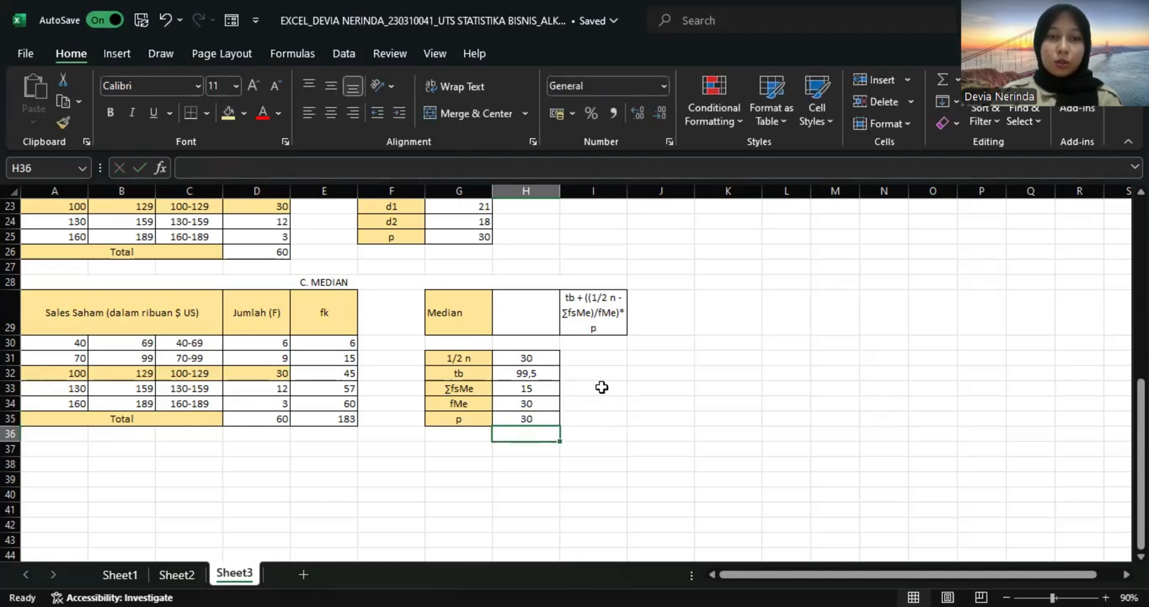
# Calculate the median in H29 with =H32+((H31-H33)/H34)*H35.
pyautogui.click(521, 323)
pyautogui.write('=')
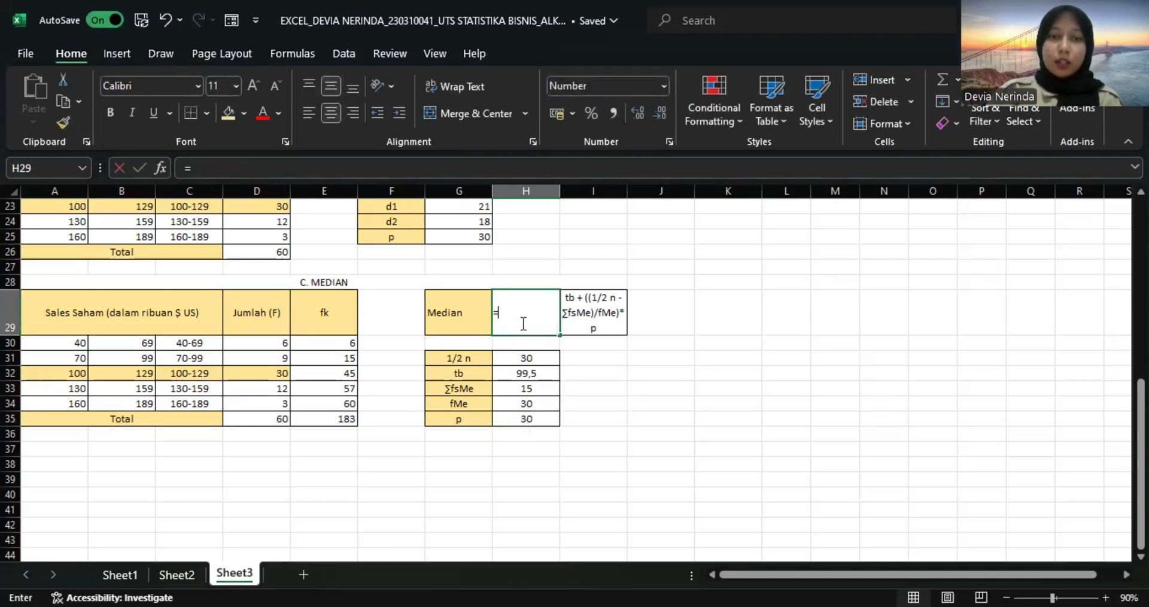
pyautogui.click(518, 373)
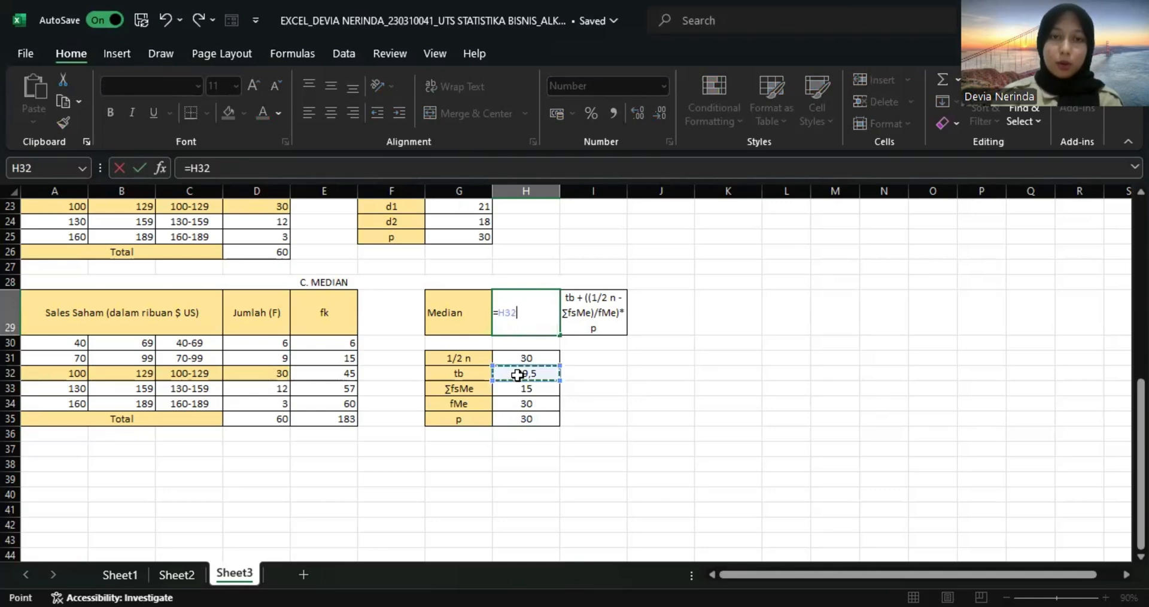
pyautogui.write('+')
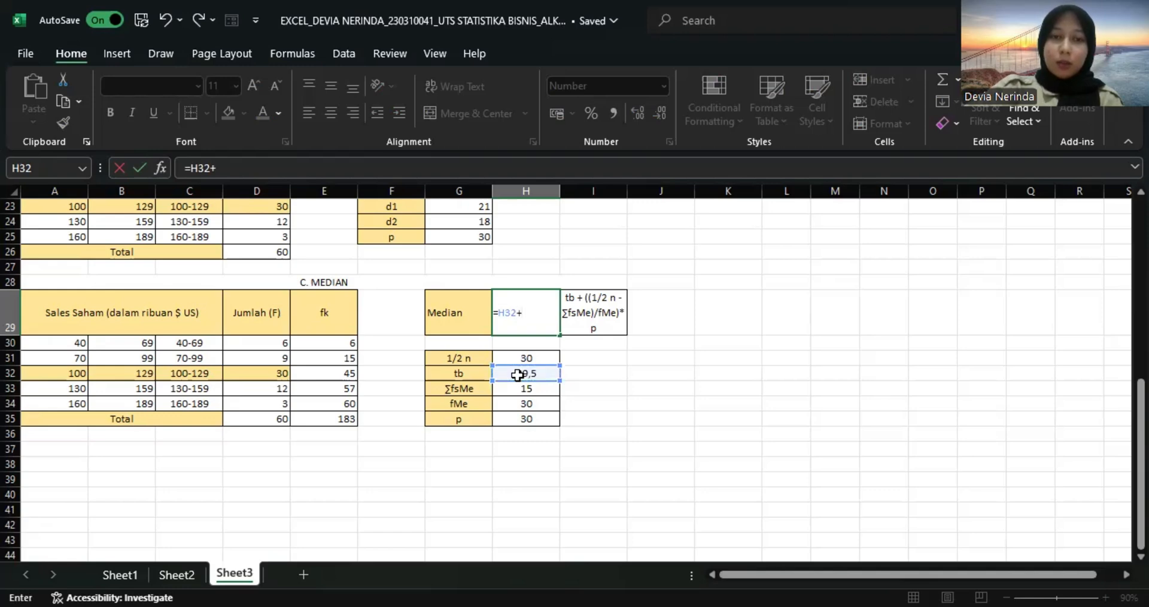
pyautogui.write('((')
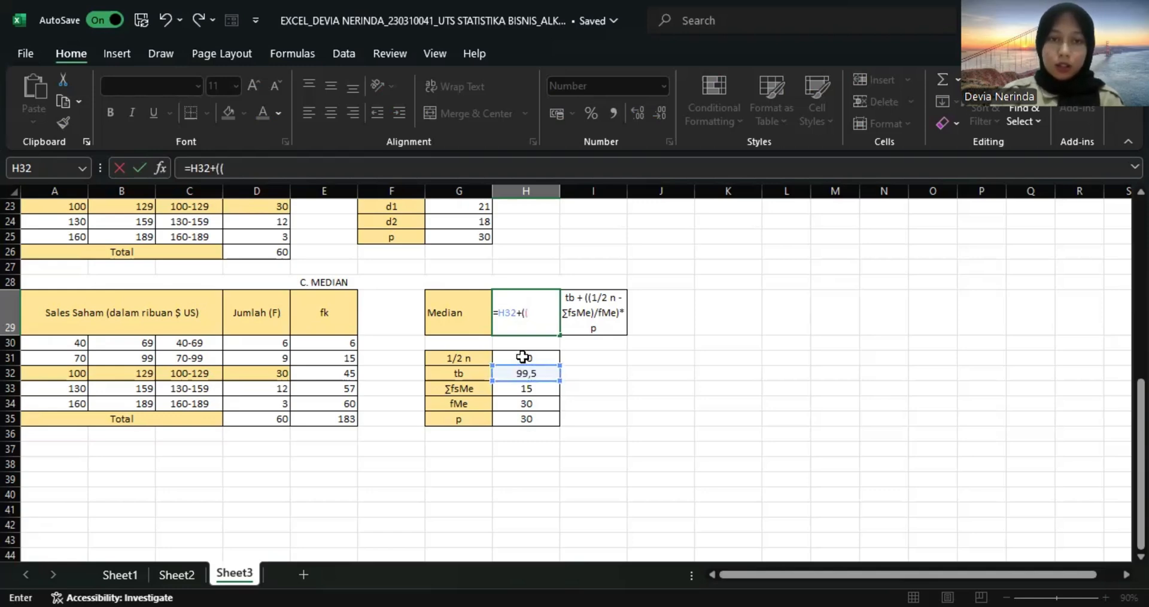
pyautogui.click(522, 357)
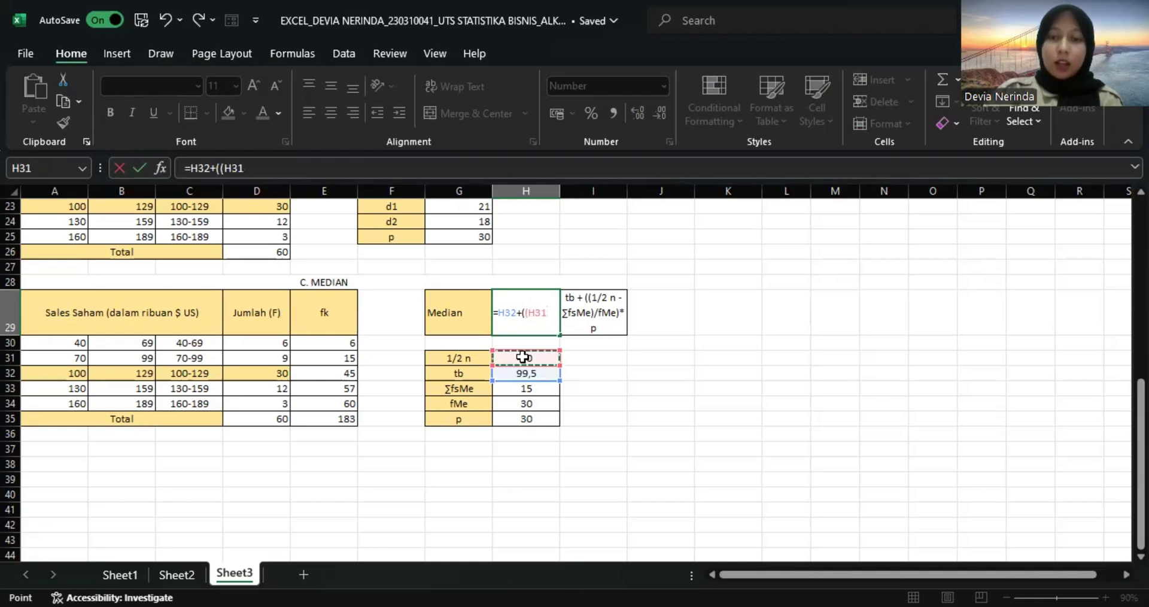
pyautogui.write('-')
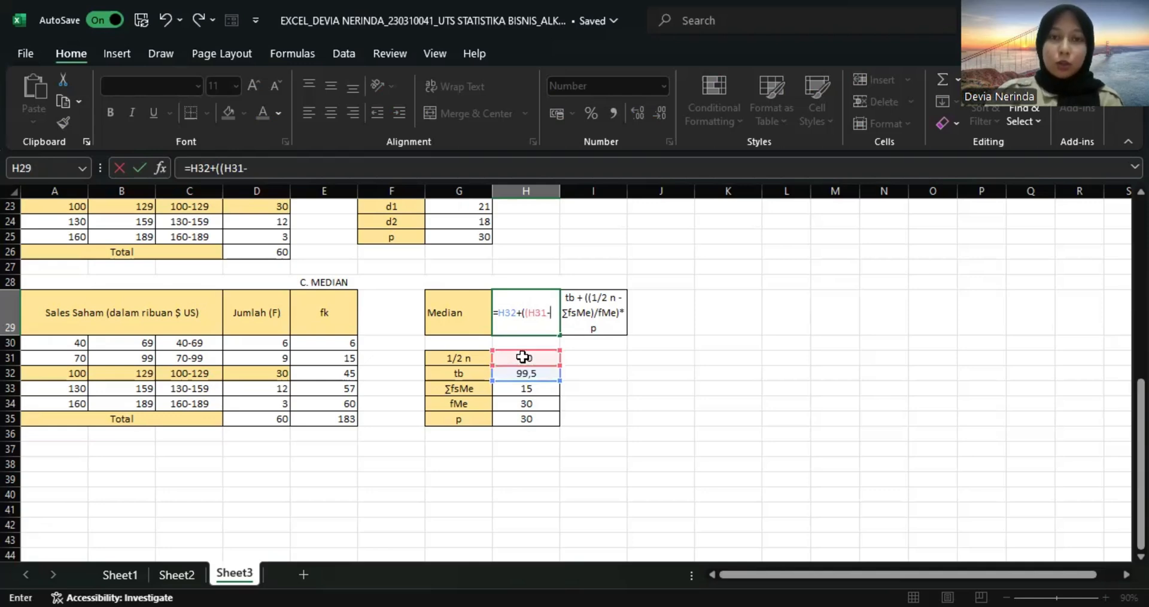
pyautogui.click(524, 391)
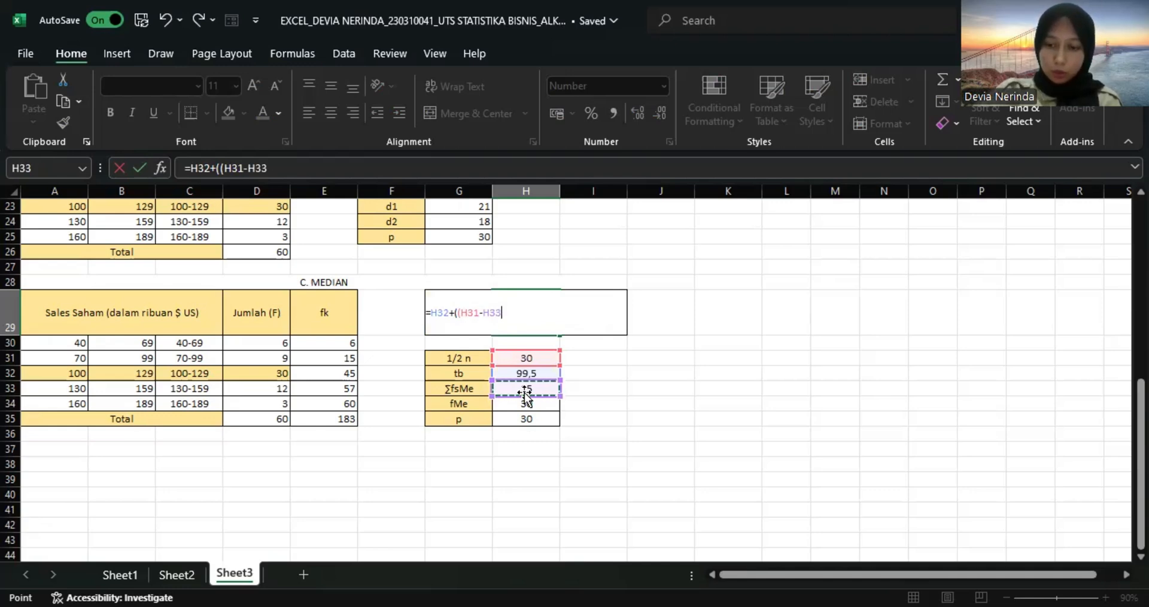
pyautogui.write(')/')
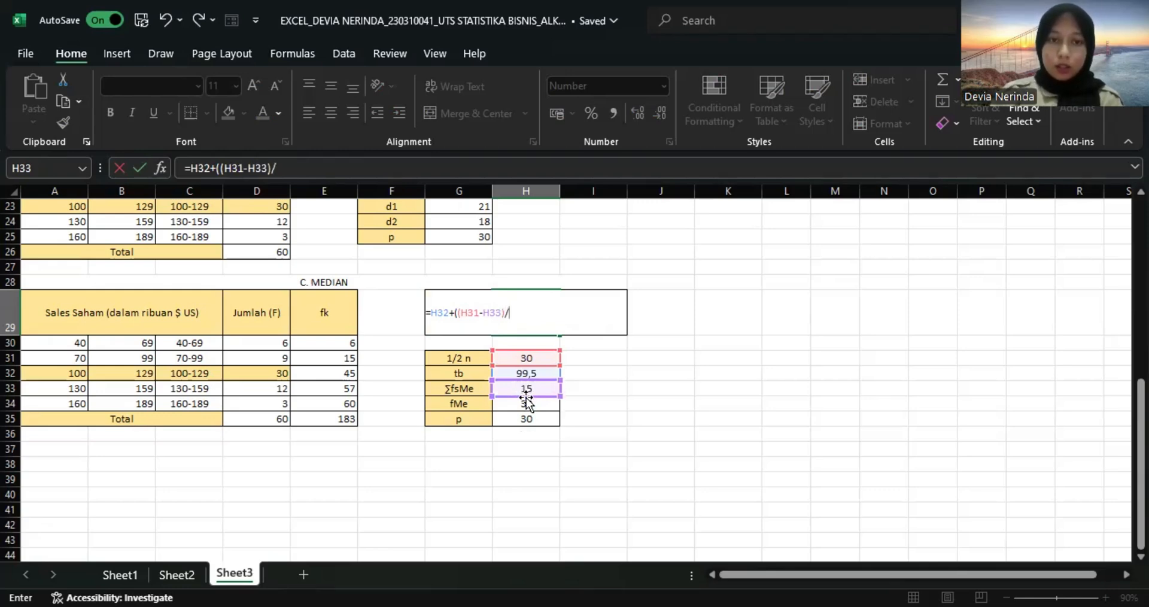
pyautogui.click(527, 404)
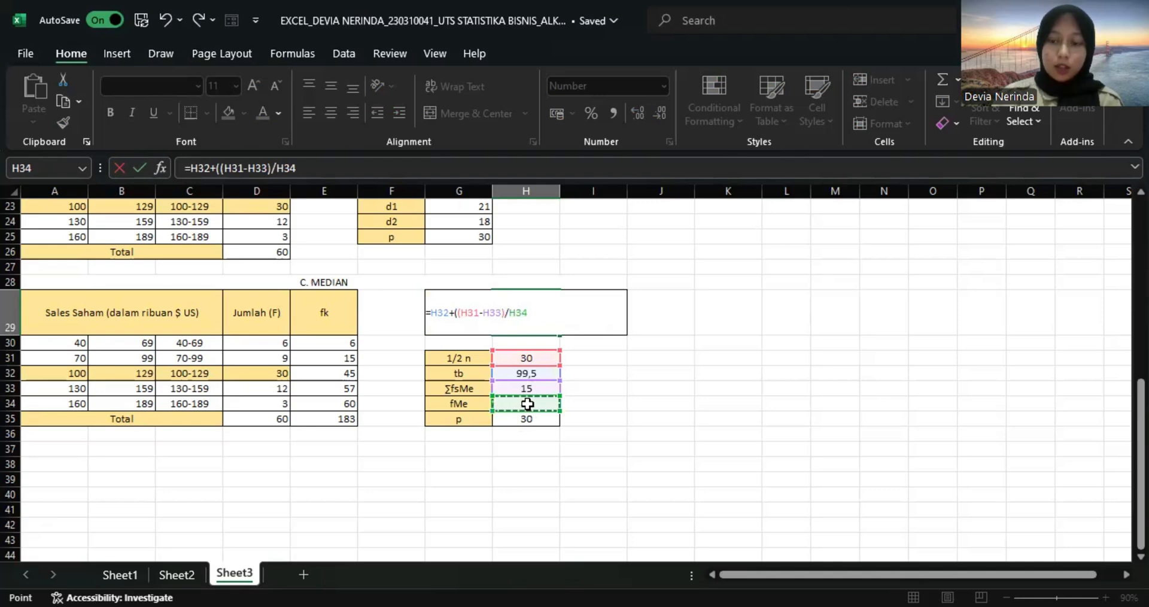
pyautogui.write(')')
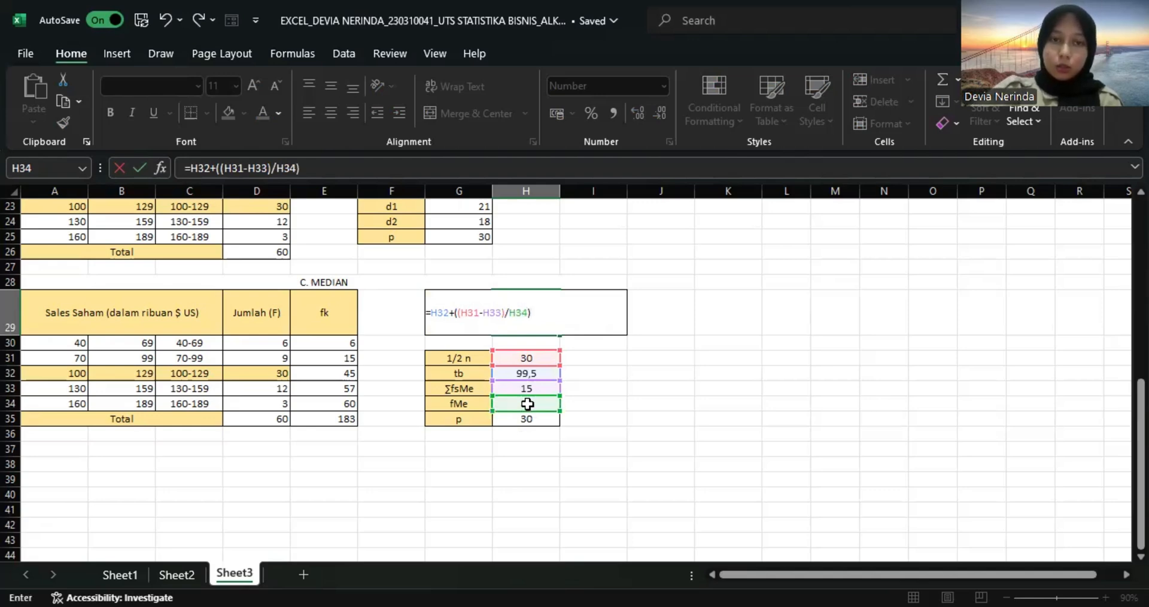
pyautogui.write('*')
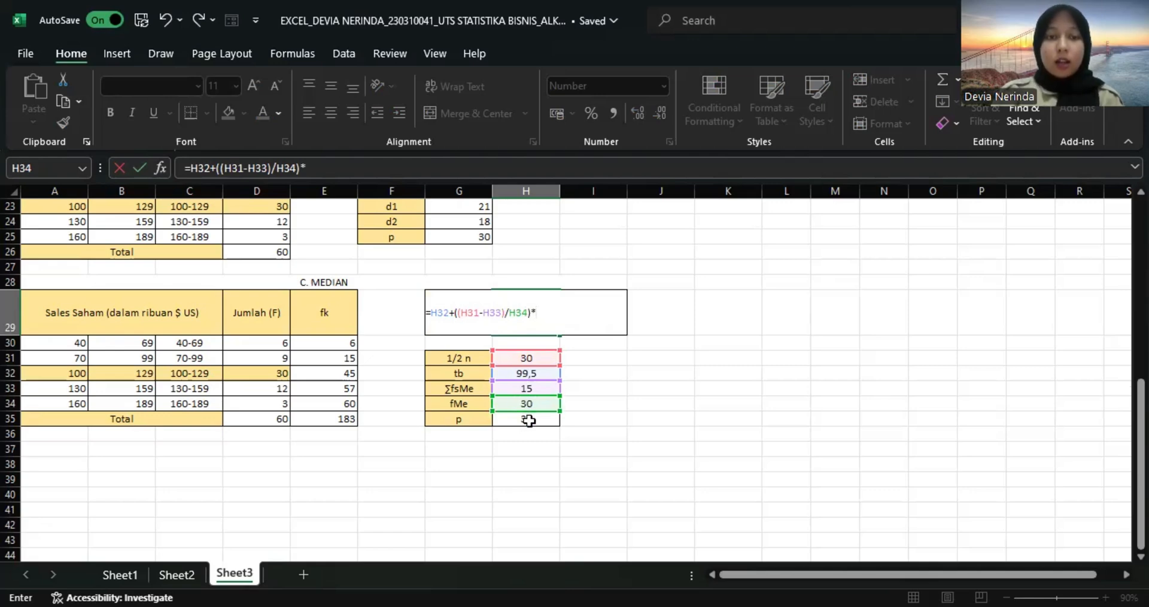
pyautogui.click(529, 420)
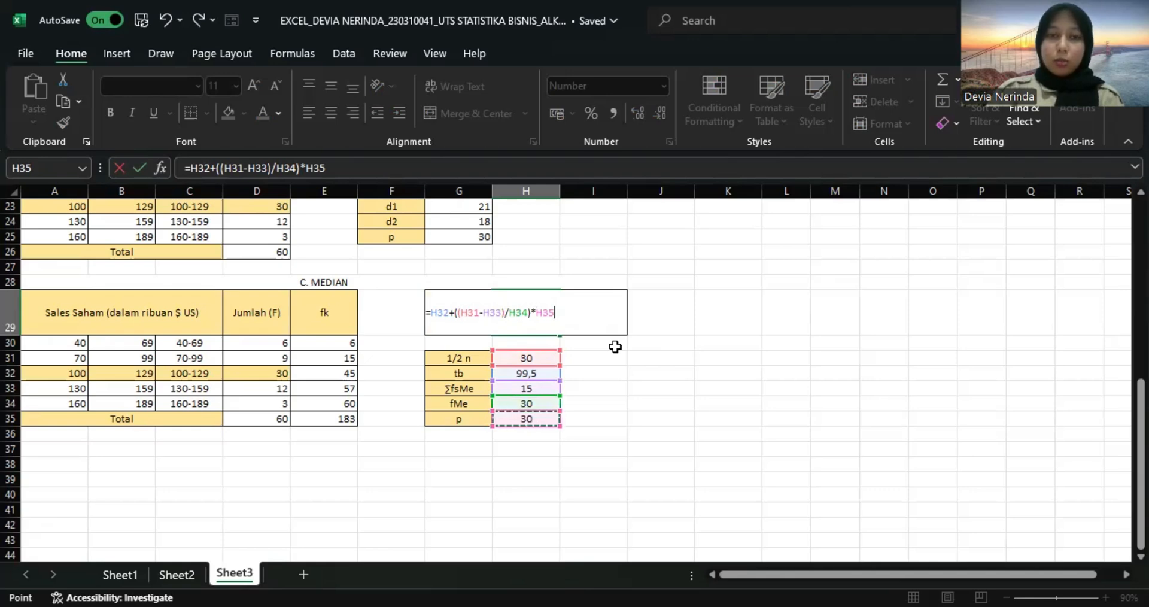
pyautogui.press('Return')
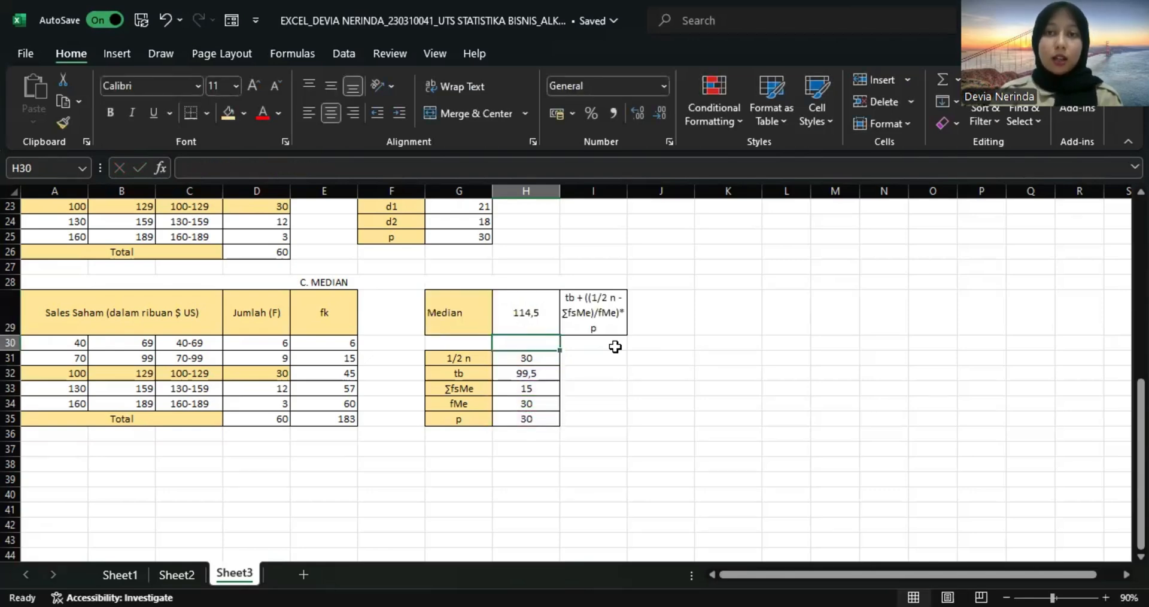
# Consult question 4 in the exam PDF and define a String variable named Nama in SPSS Statistics.
pyautogui.hotkey('alt', 'Tab')
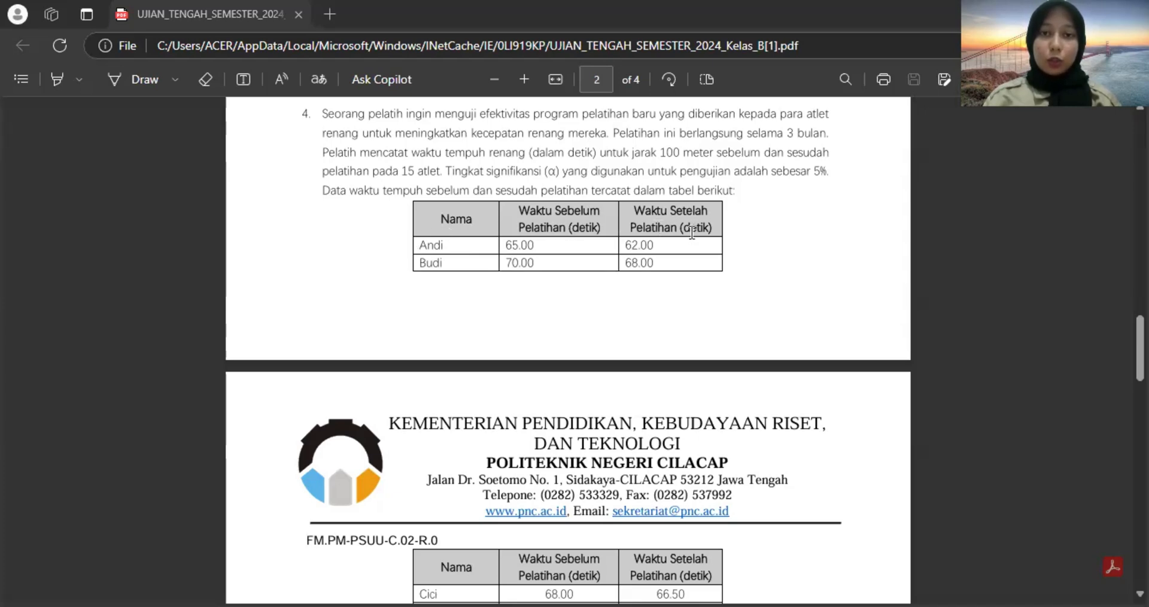
pyautogui.scroll(-8, 692, 232)
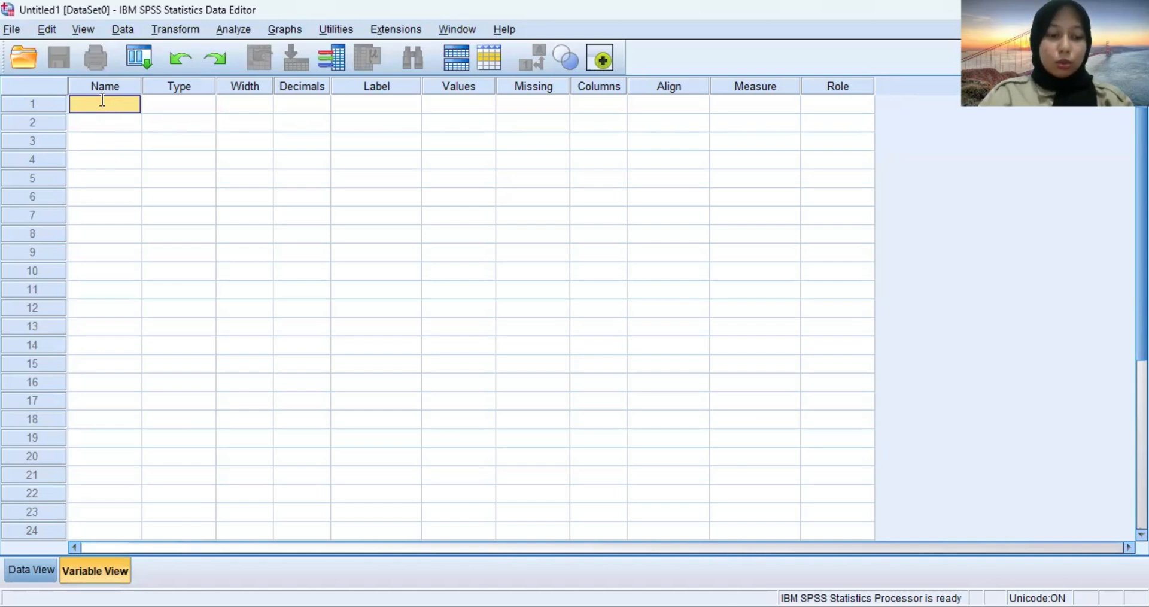
pyautogui.write('Nama')
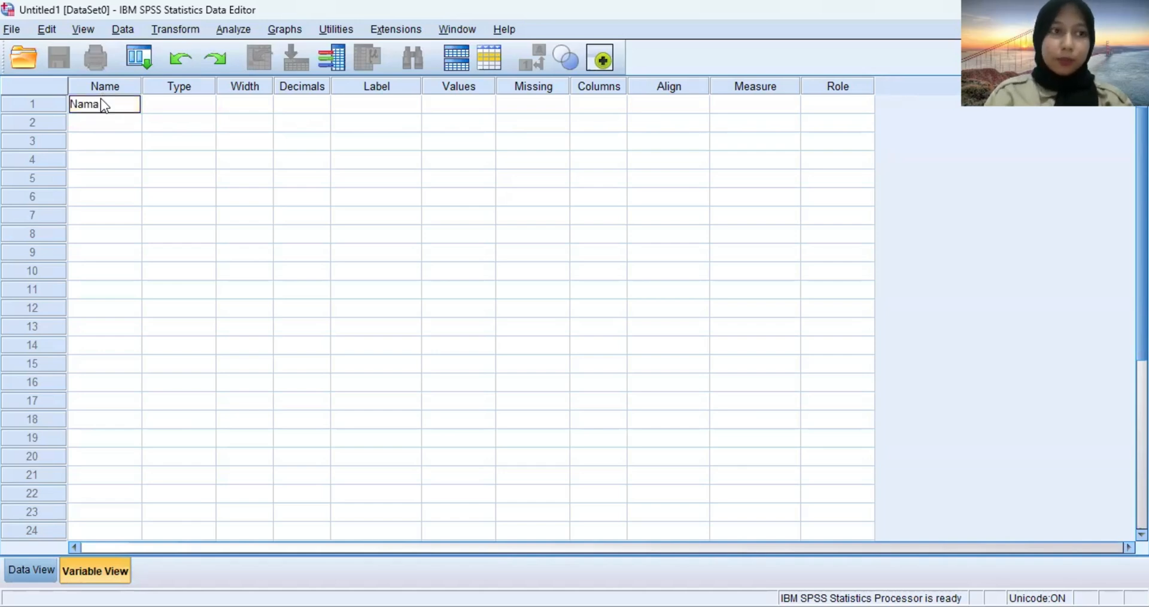
pyautogui.press('Tab')
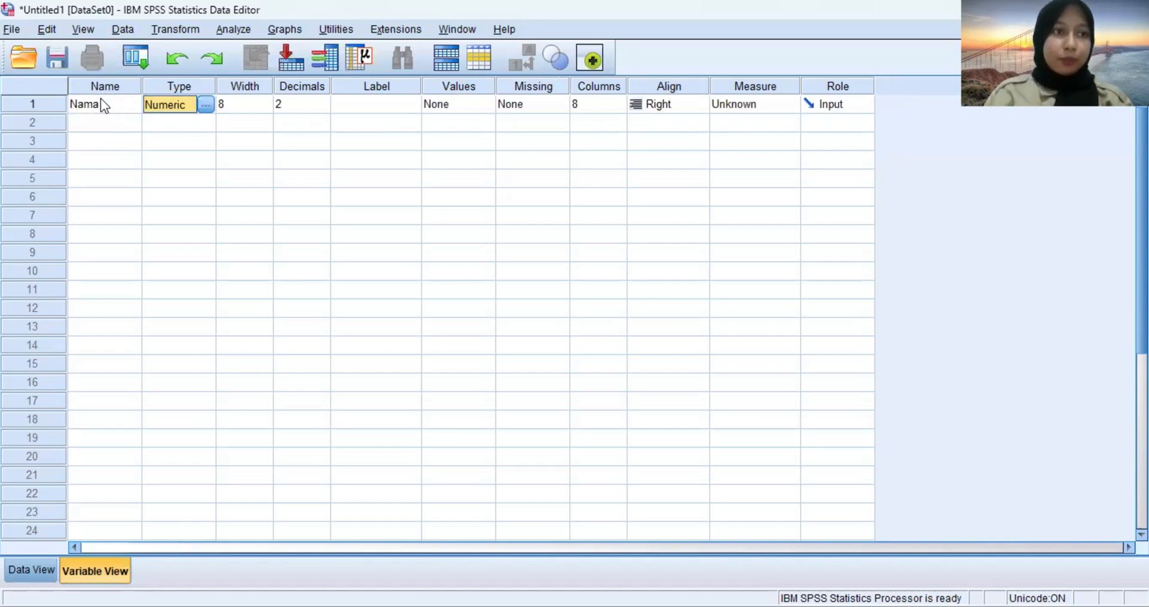
pyautogui.click(205, 105)
pyautogui.click(391, 333)
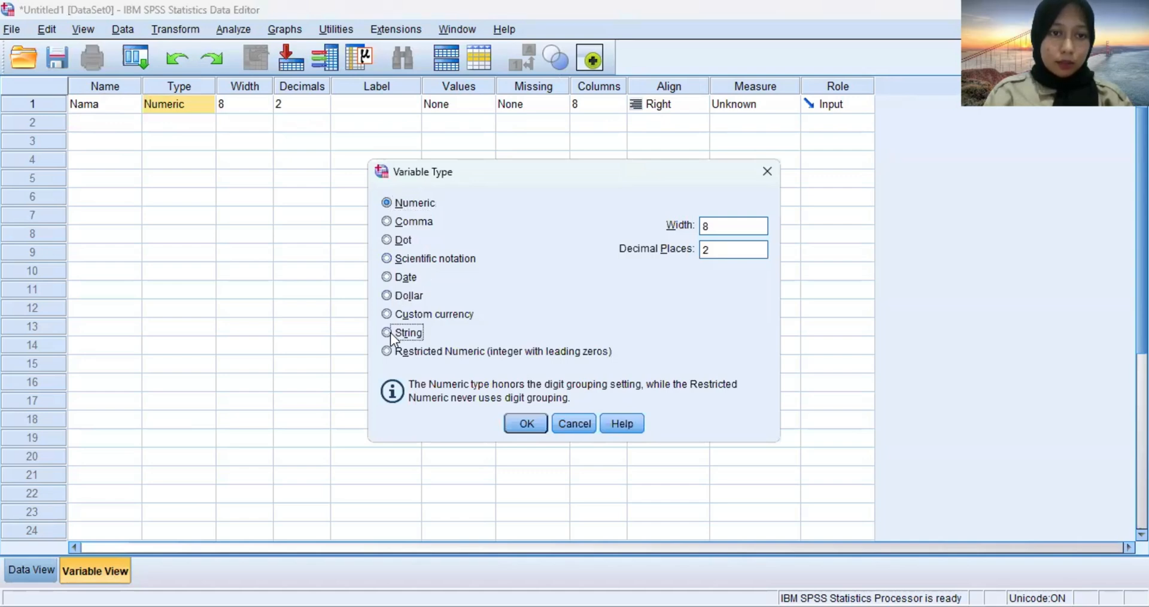
pyautogui.click(527, 423)
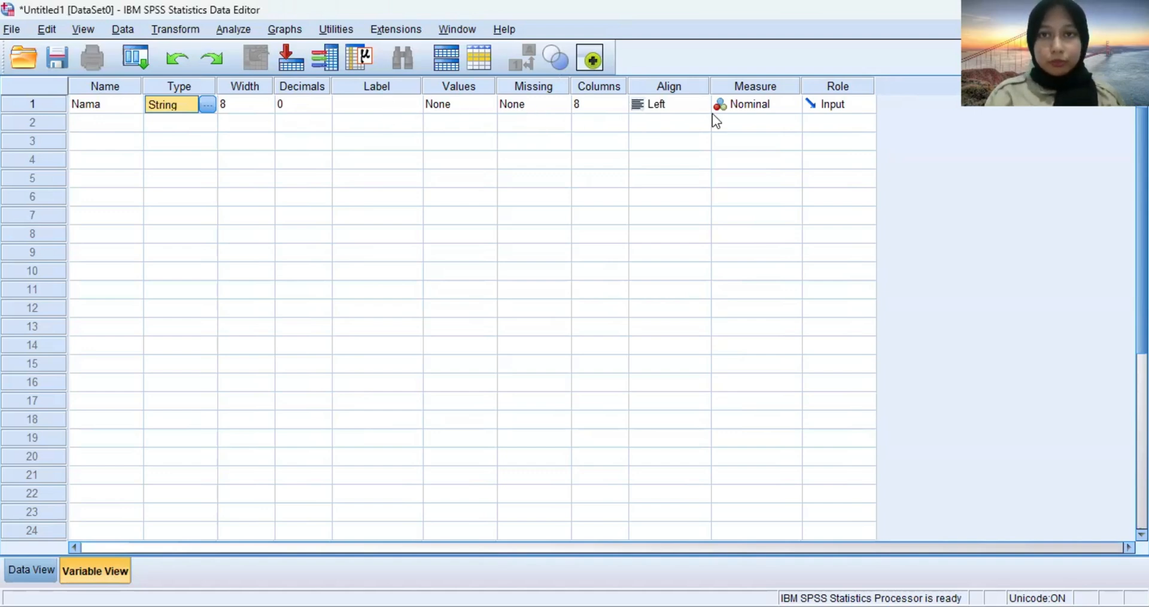
# Add a second variable named Sebelum below Nama.
pyautogui.click(91, 124)
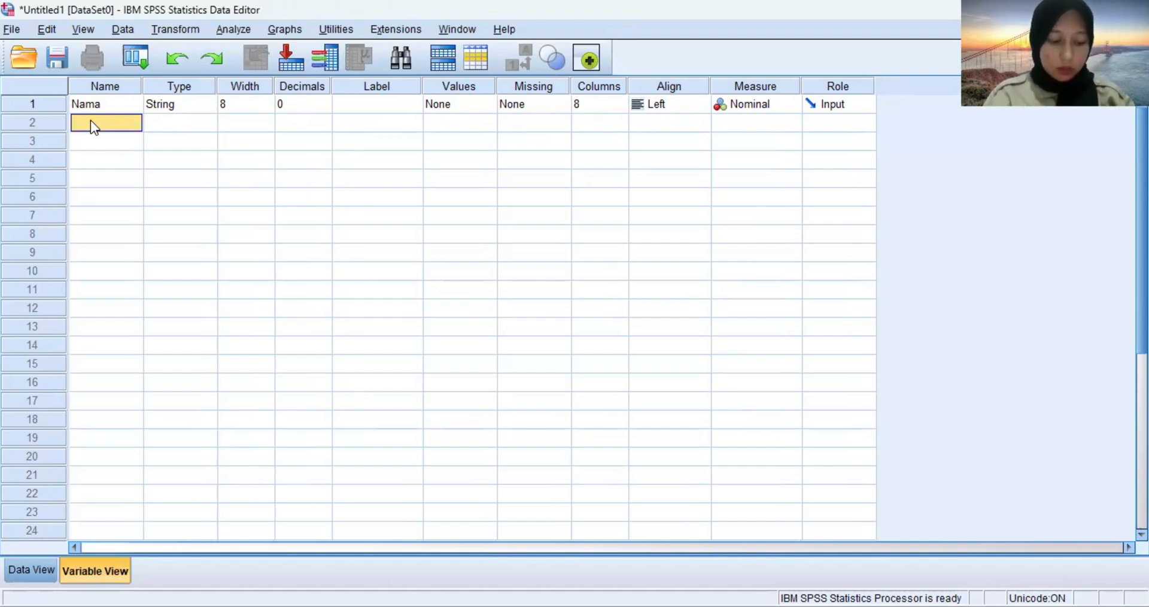
pyautogui.doubleClick(91, 122)
pyautogui.write('Se')
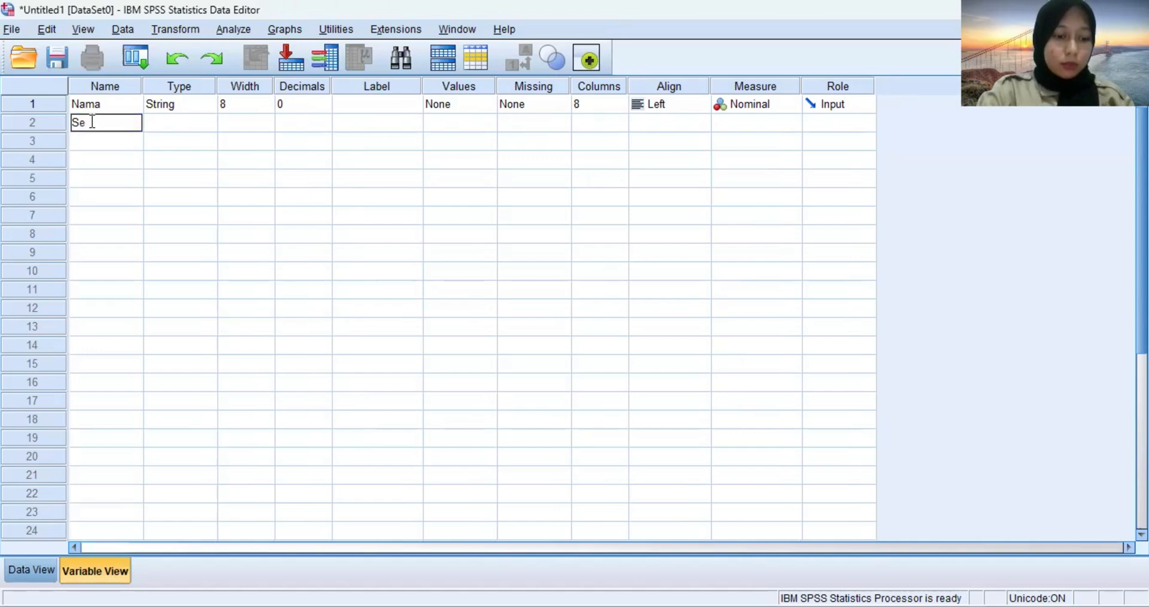
pyautogui.write('belum')
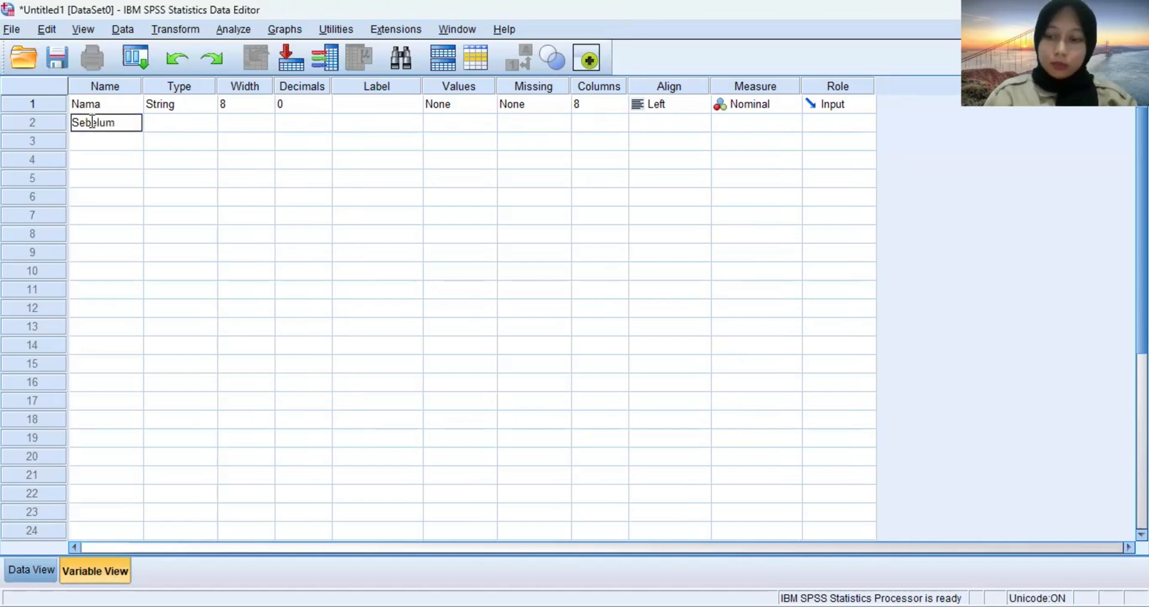
pyautogui.press('Return')
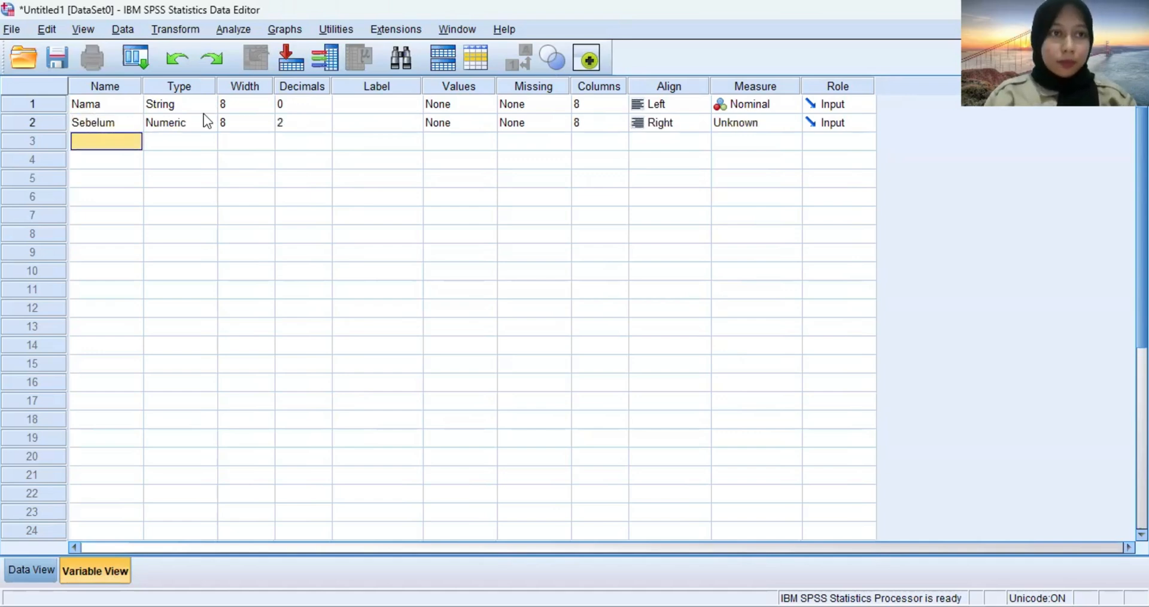
# Label the Sebelum variable "Waktu Sebelum Pelatihan".
pyautogui.click(361, 128)
pyautogui.click(362, 126)
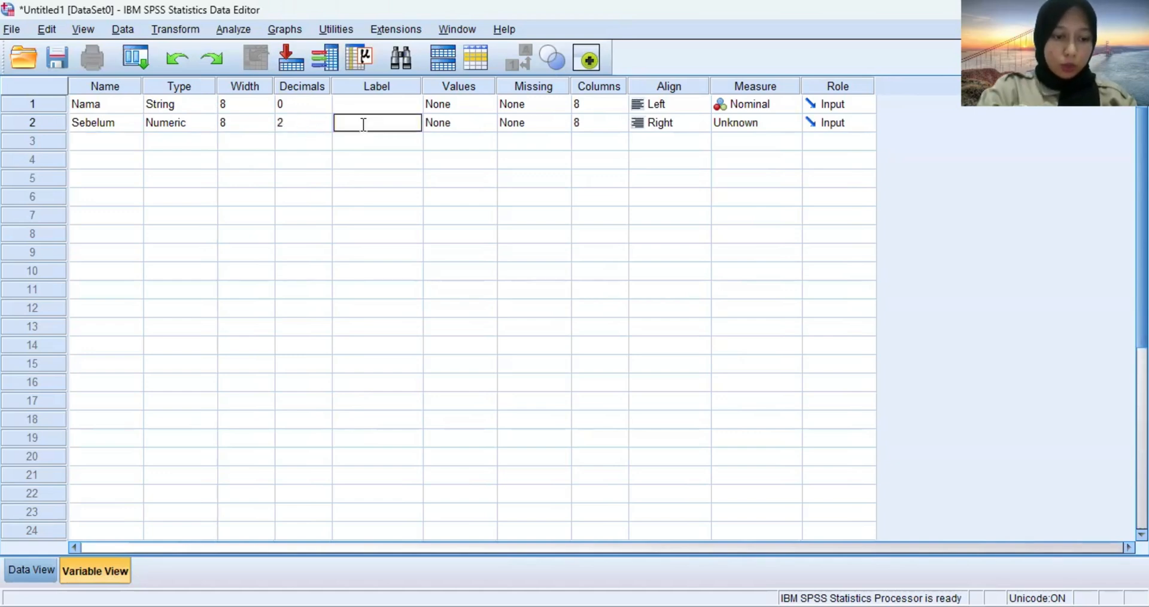
pyautogui.write('Wakt')
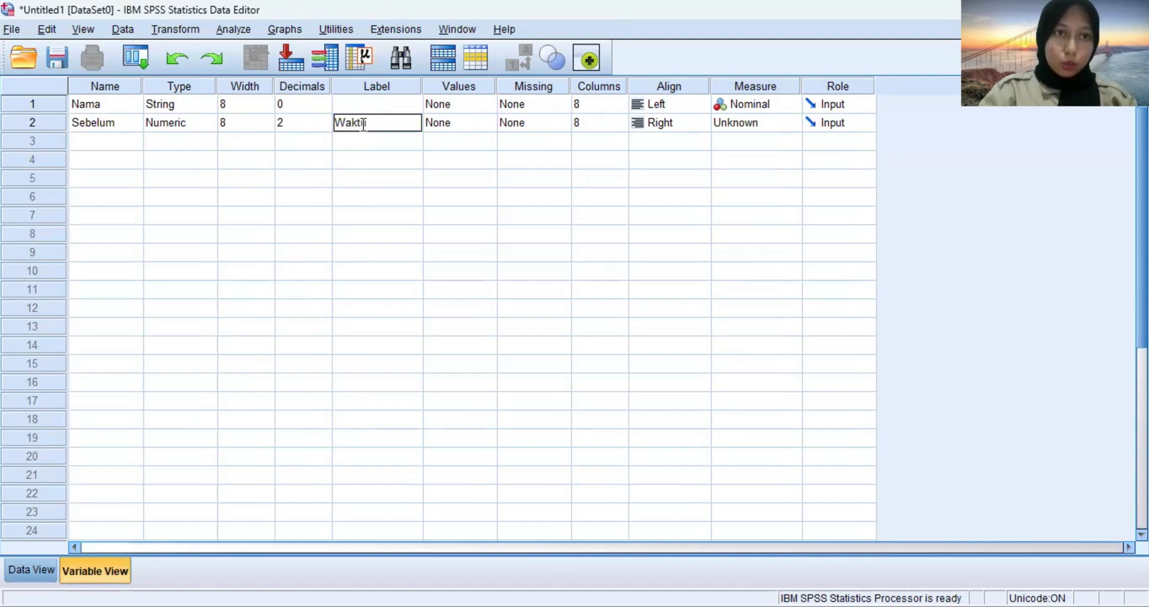
pyautogui.write('u Sebel')
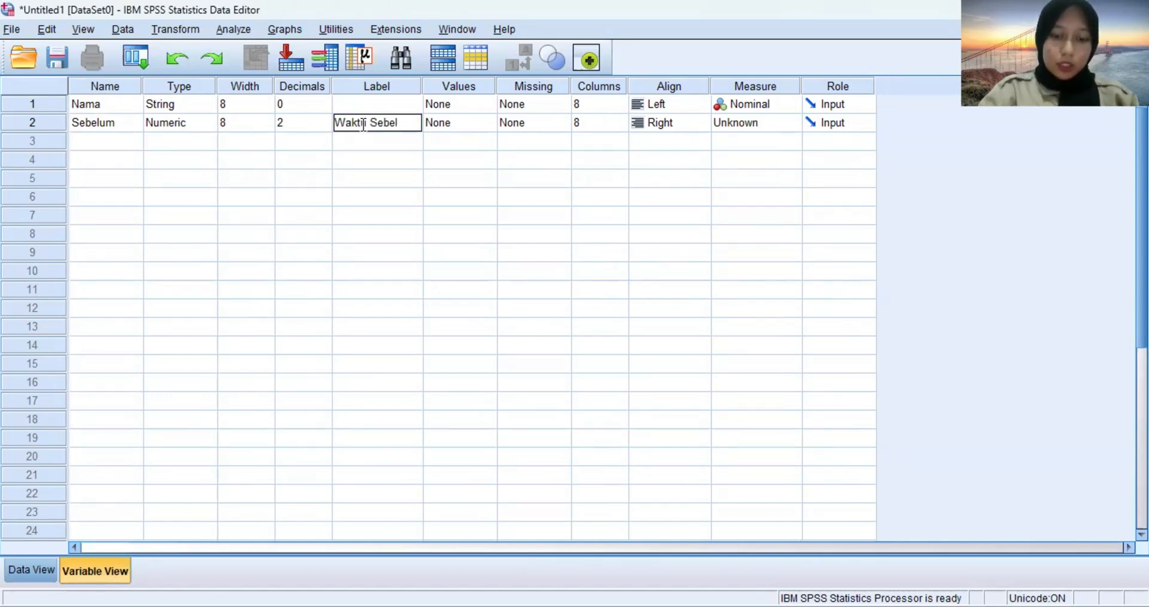
pyautogui.write('um')
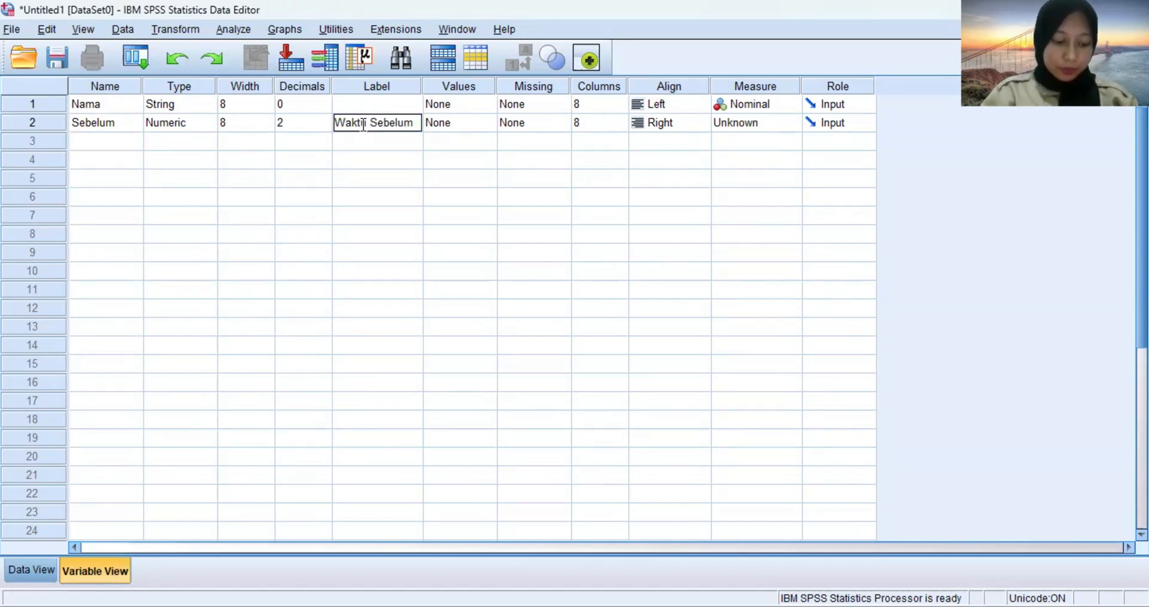
pyautogui.write(' Pe')
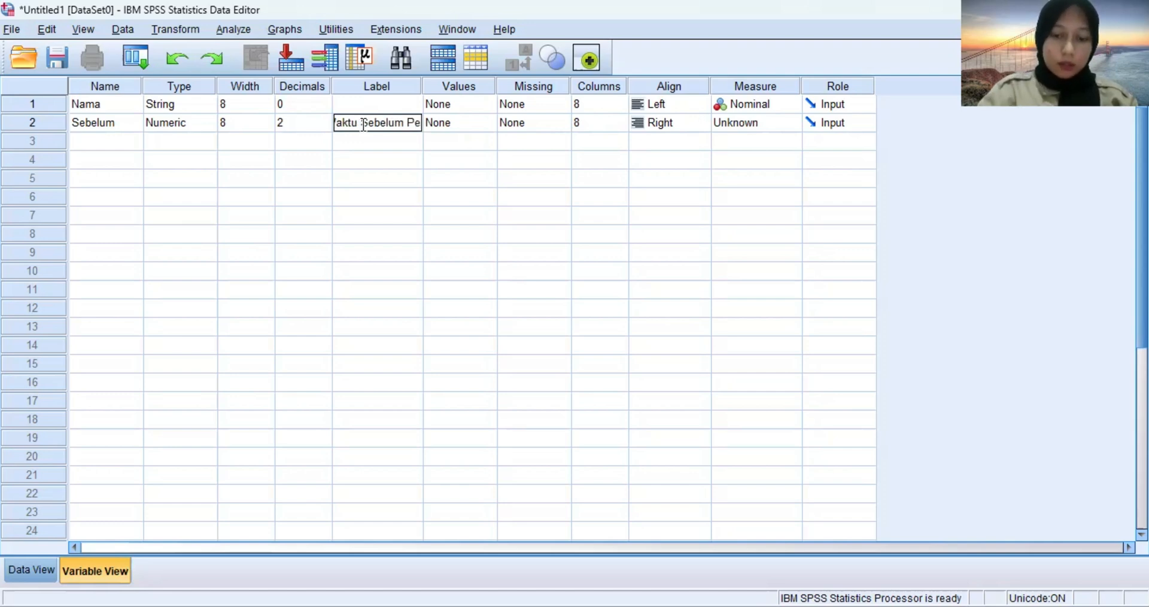
pyautogui.write('latihan')
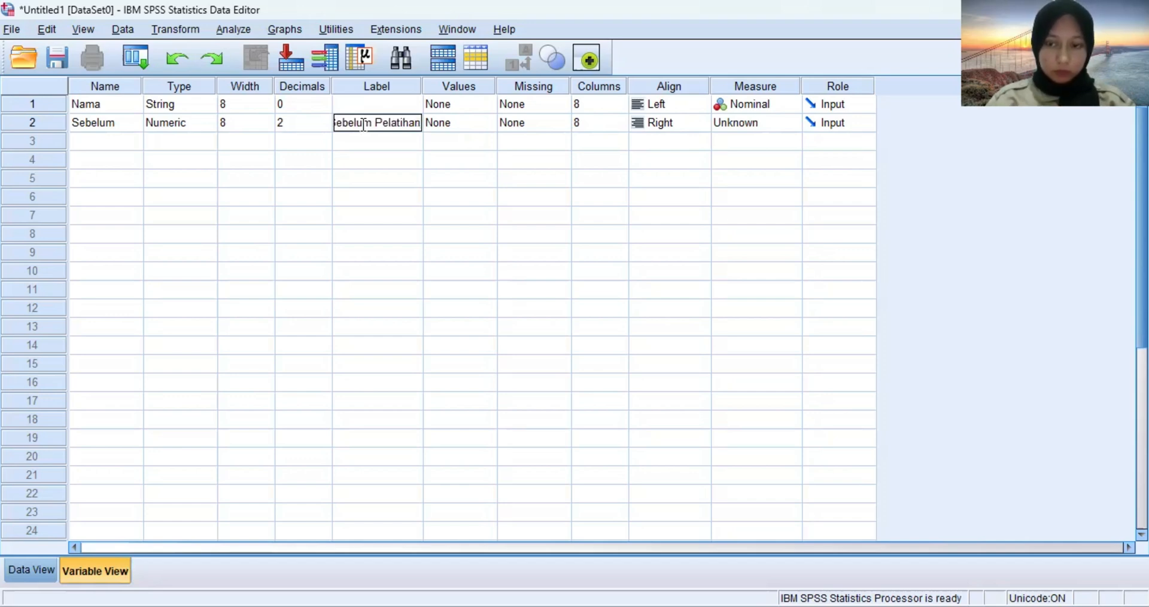
pyautogui.press('Return')
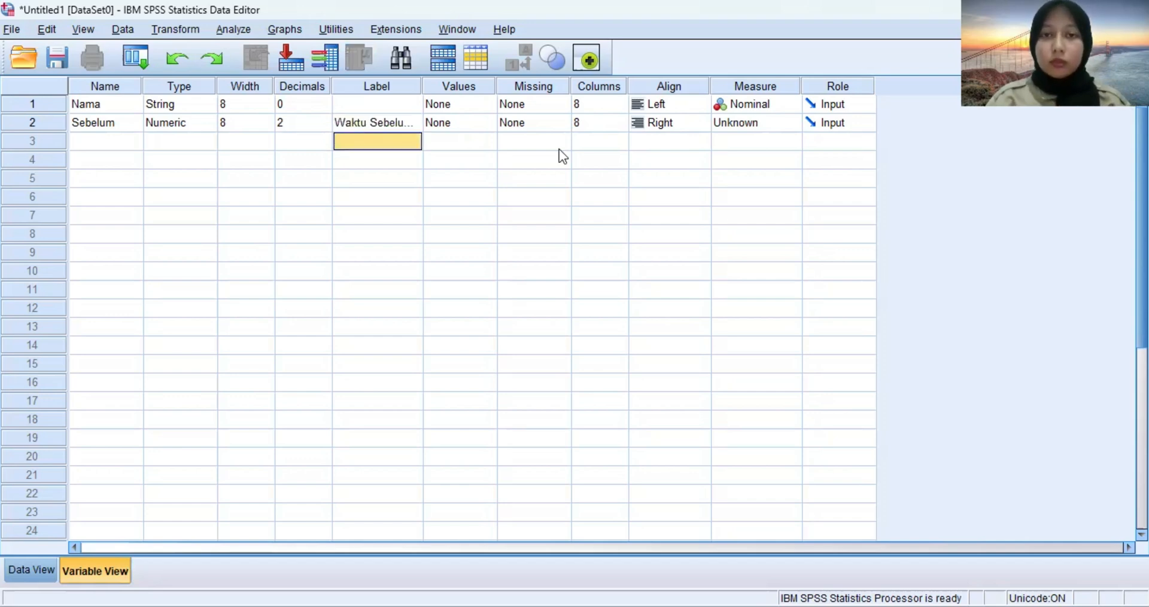
# Set the Sebelum variable's alignment to Left and its measurement level to Scale.
pyautogui.click(660, 121)
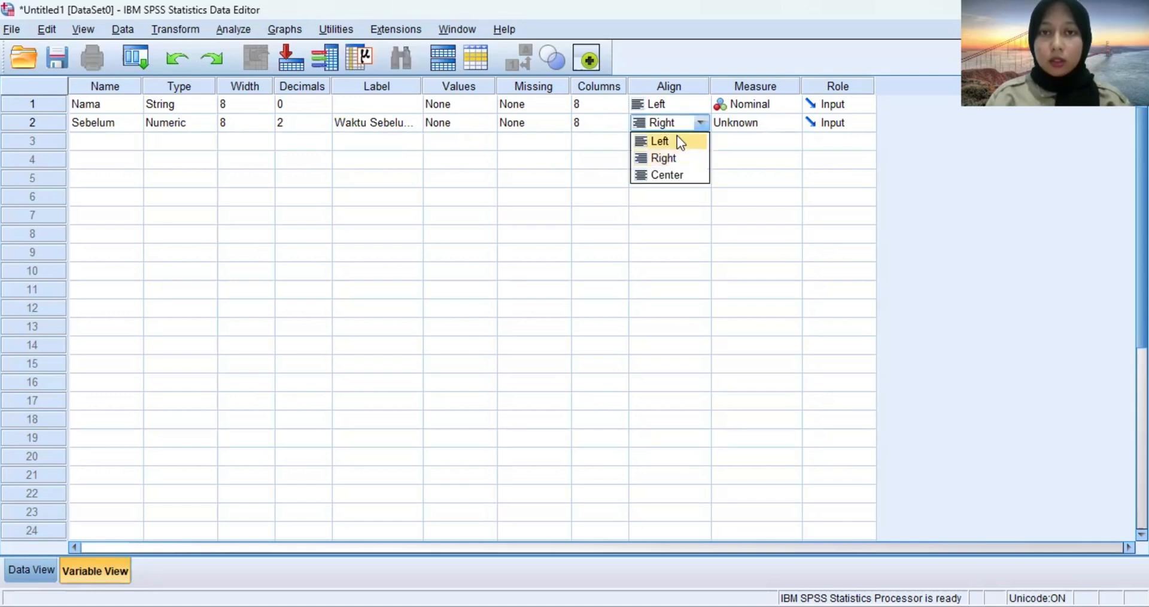
pyautogui.click(679, 141)
pyautogui.click(749, 123)
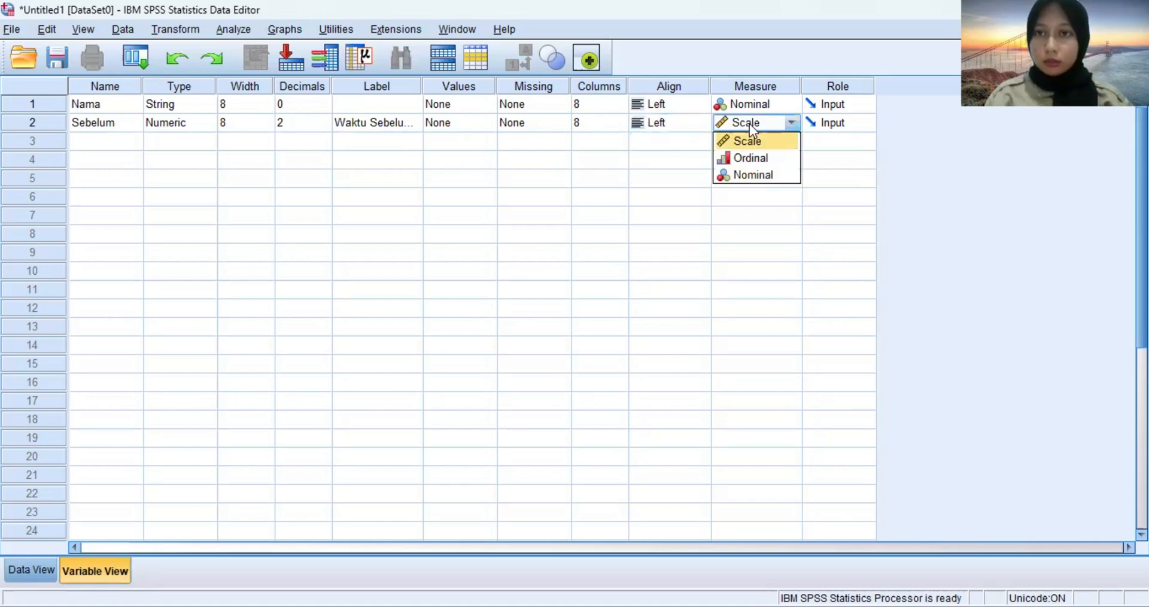
pyautogui.click(759, 141)
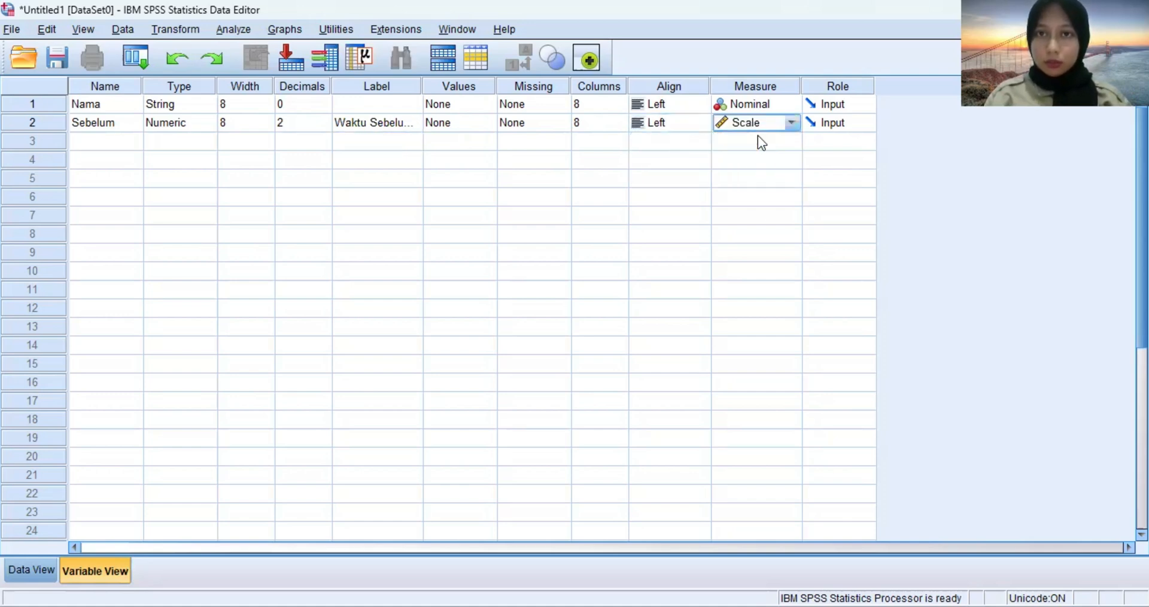
# Add a third variable named Setelah below Sebelum.
pyautogui.click(115, 141)
pyautogui.write('S')
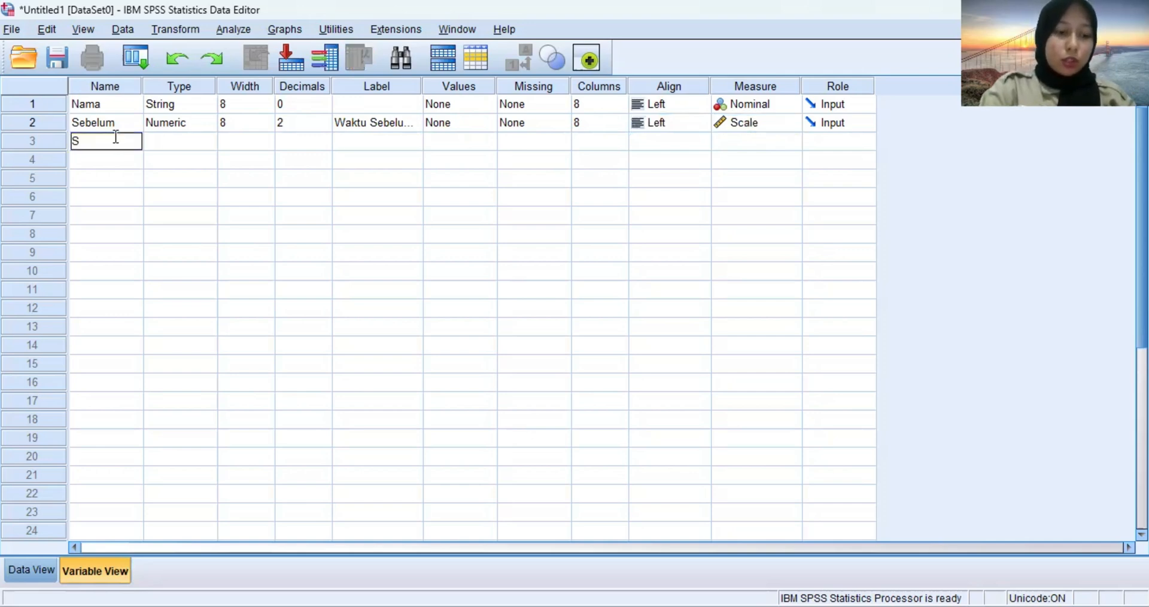
pyautogui.write('etelah')
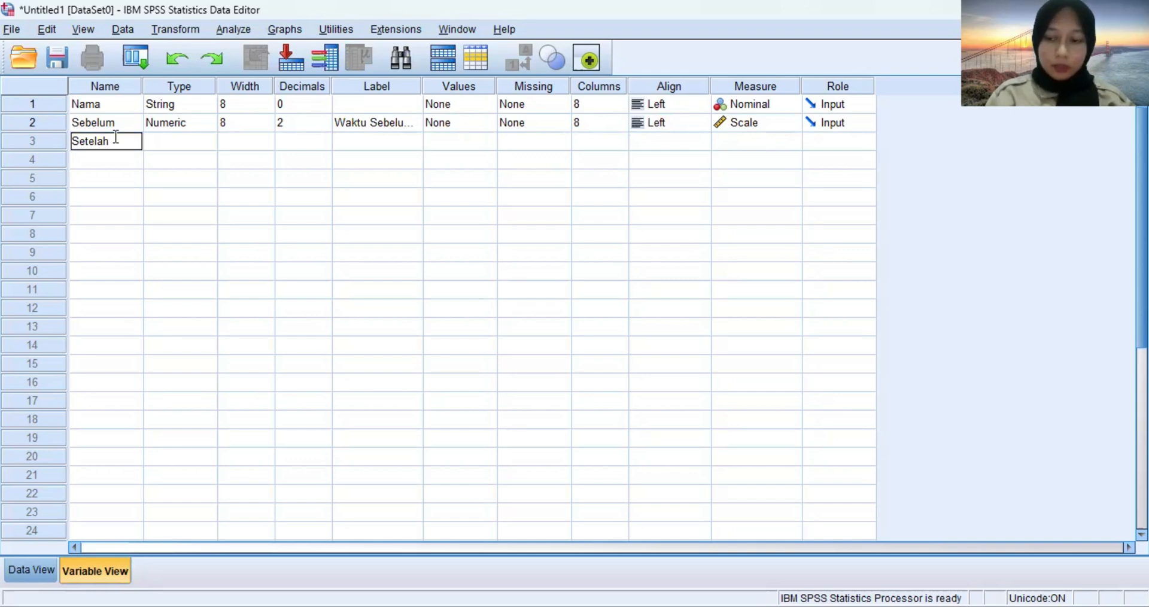
pyautogui.press('Return')
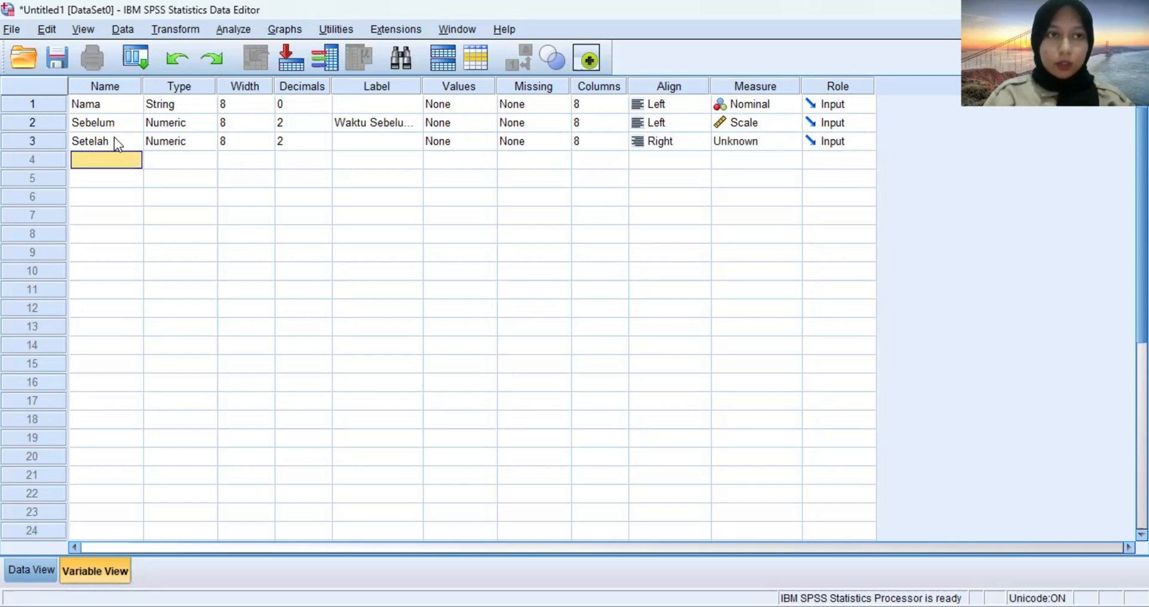
# Label the Setelah variable "Waktu Setelah Pelatihan".
pyautogui.click(382, 147)
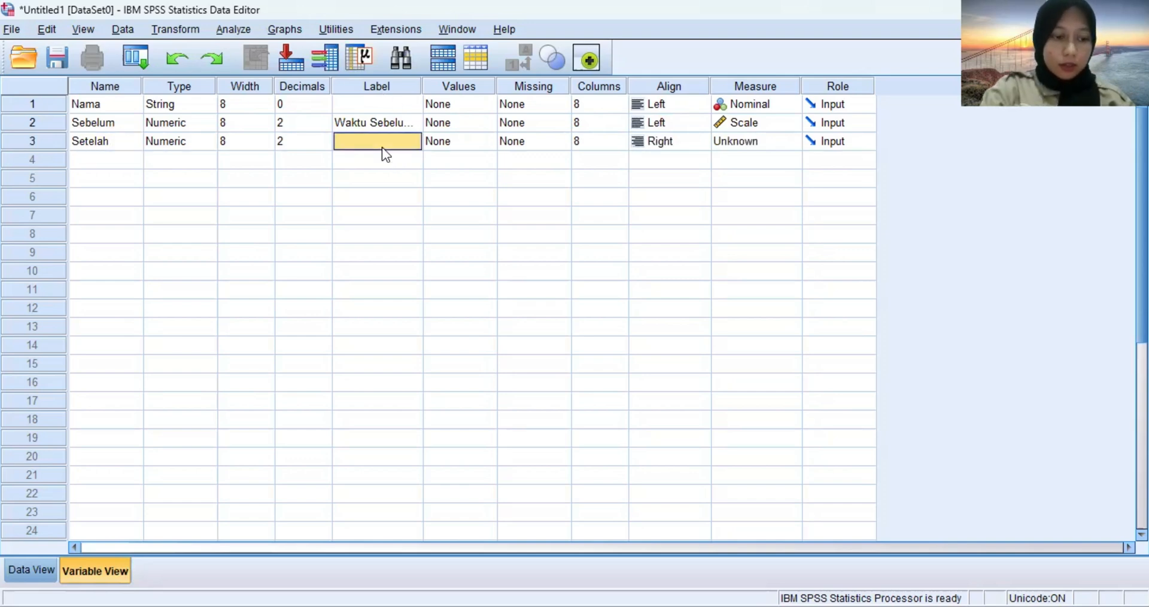
pyautogui.write('Waktu')
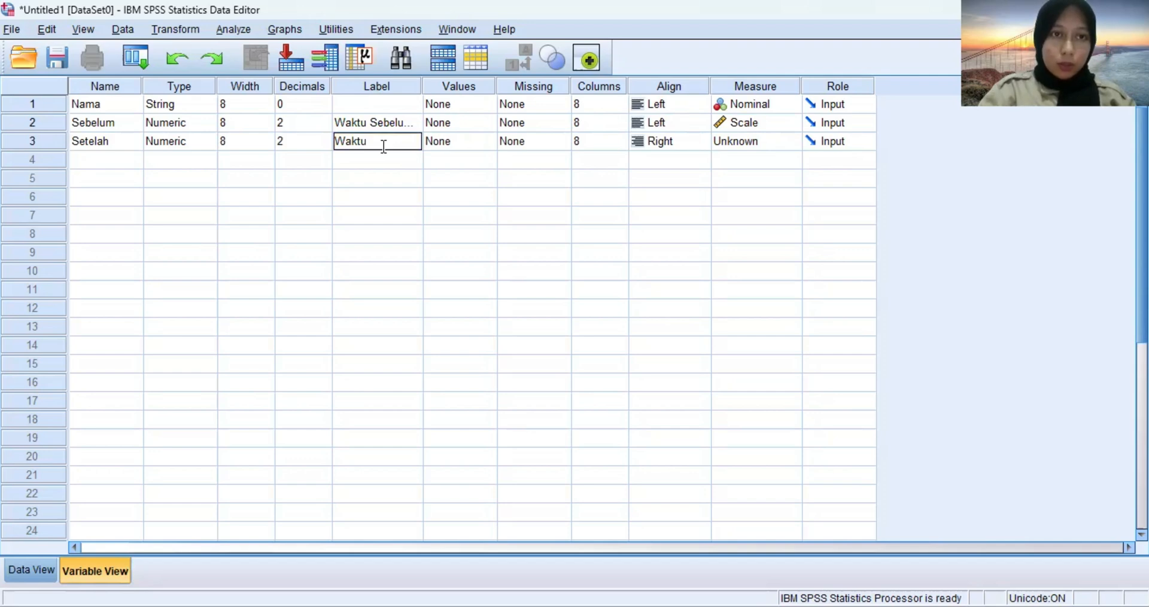
pyautogui.write(' Sete')
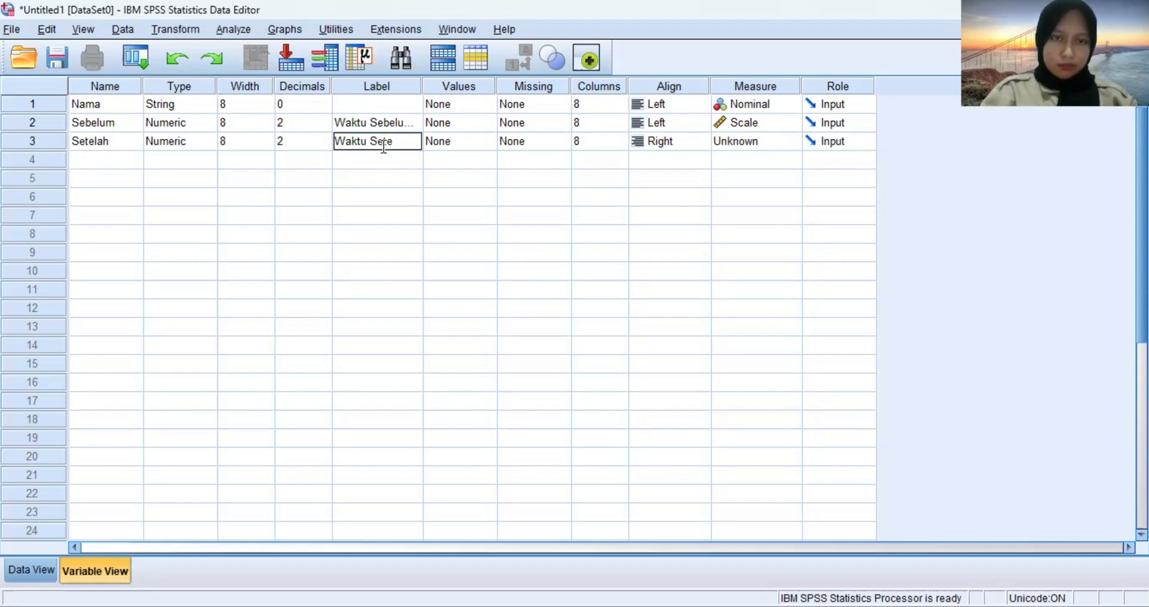
pyautogui.write('lah Pelatihan')
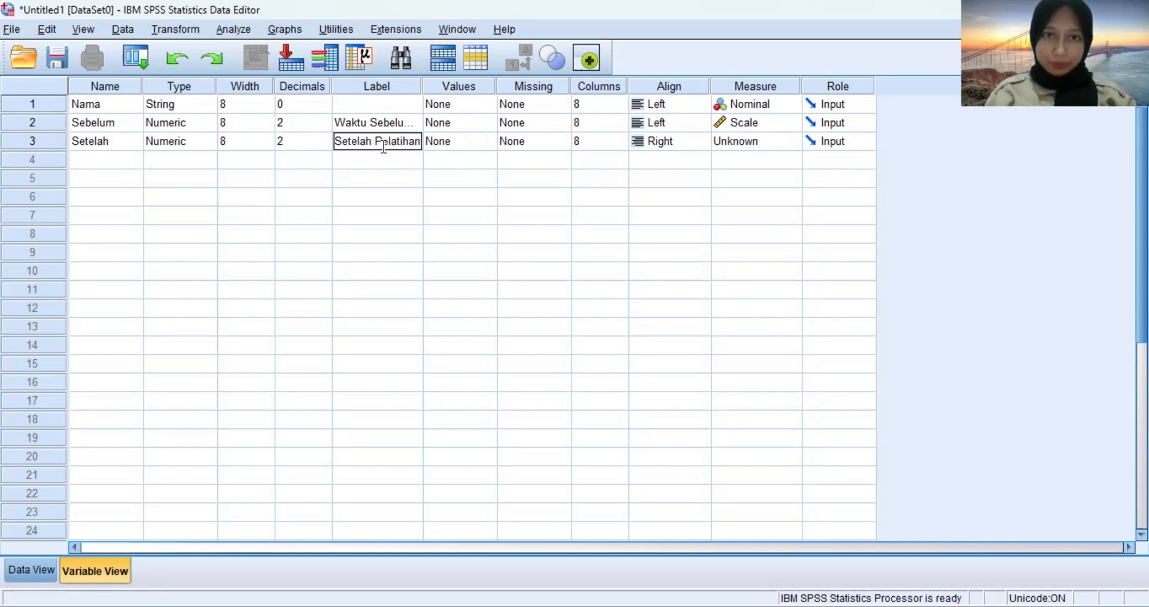
# Set the Setelah variable's alignment to Left and its measurement level to Scale.
pyautogui.click(675, 150)
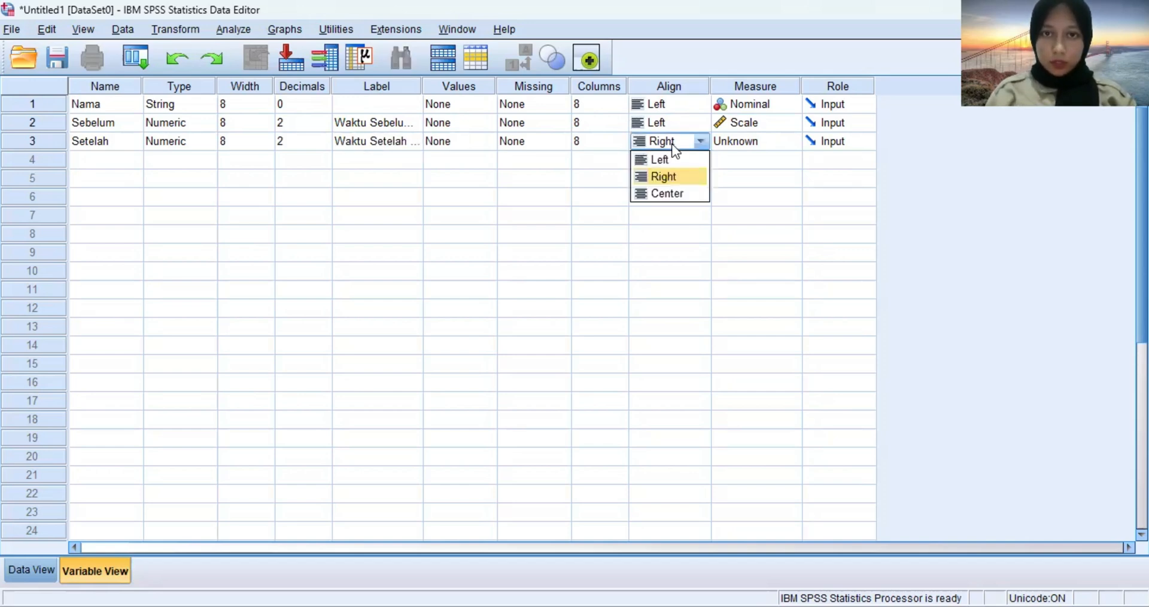
pyautogui.click(669, 162)
pyautogui.click(747, 144)
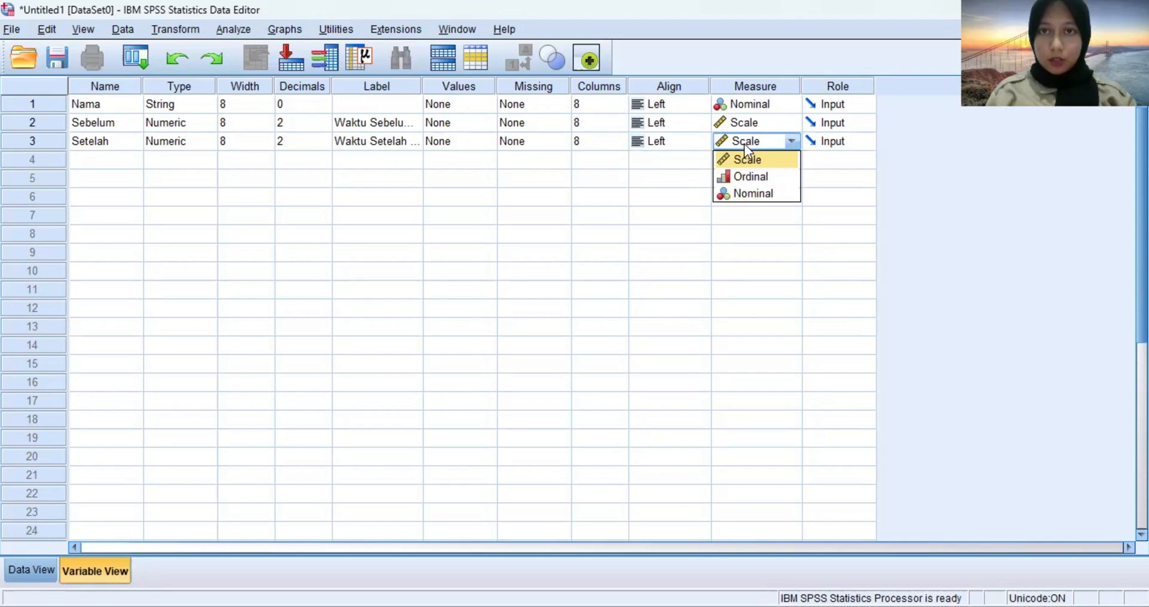
pyautogui.click(746, 160)
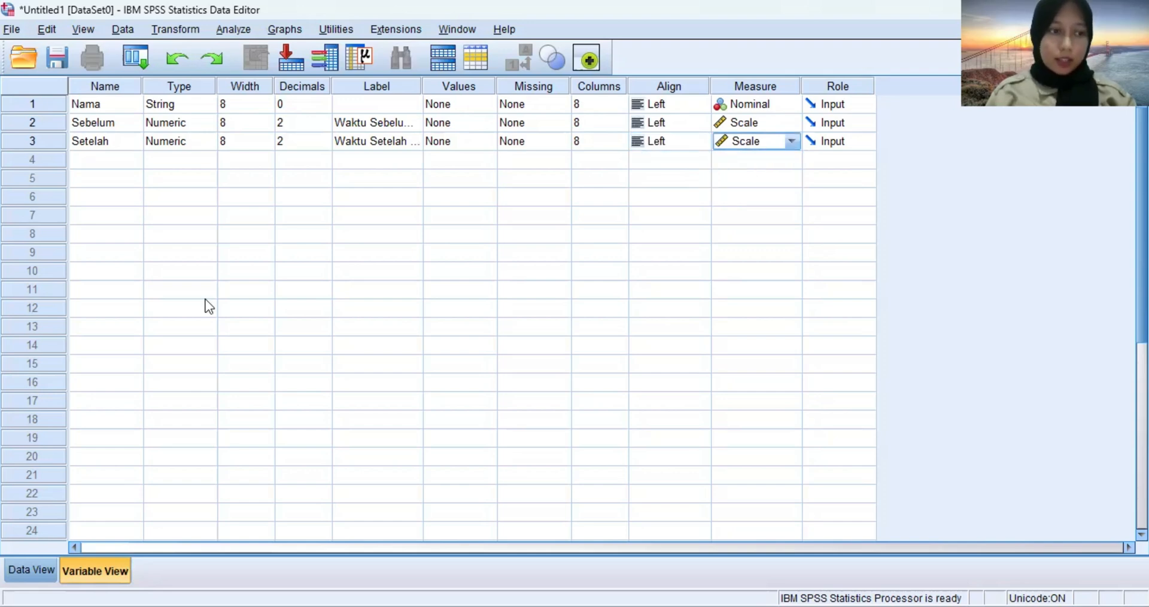
# In the data sheet, enter the first four training participants' names in rows 1 to 4 of the Nama column.
pyautogui.click(52, 567)
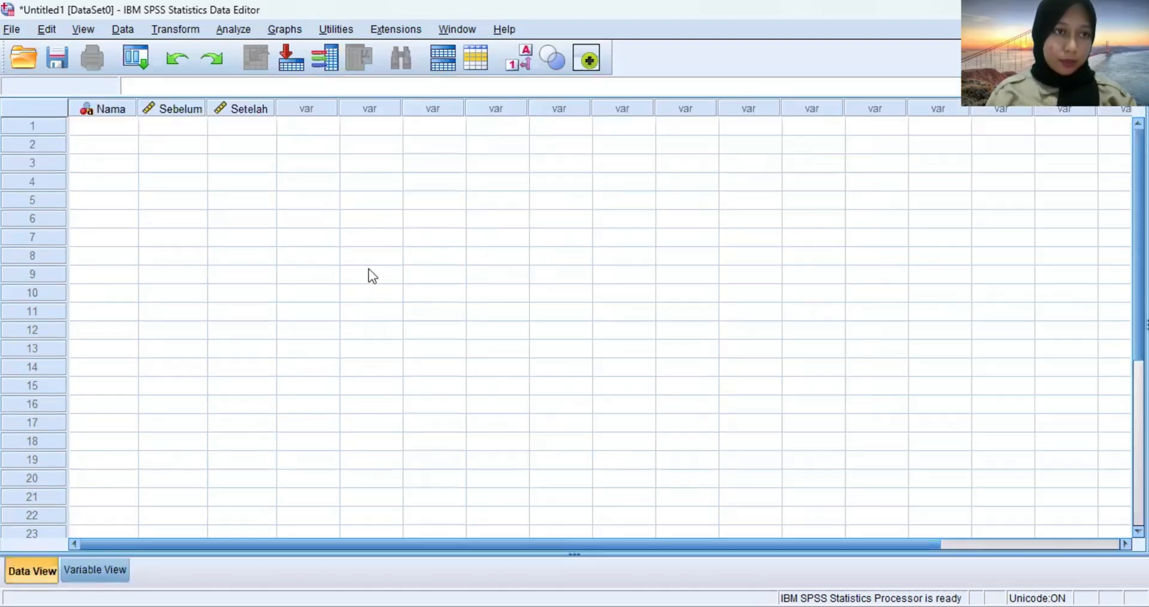
pyautogui.click(122, 129)
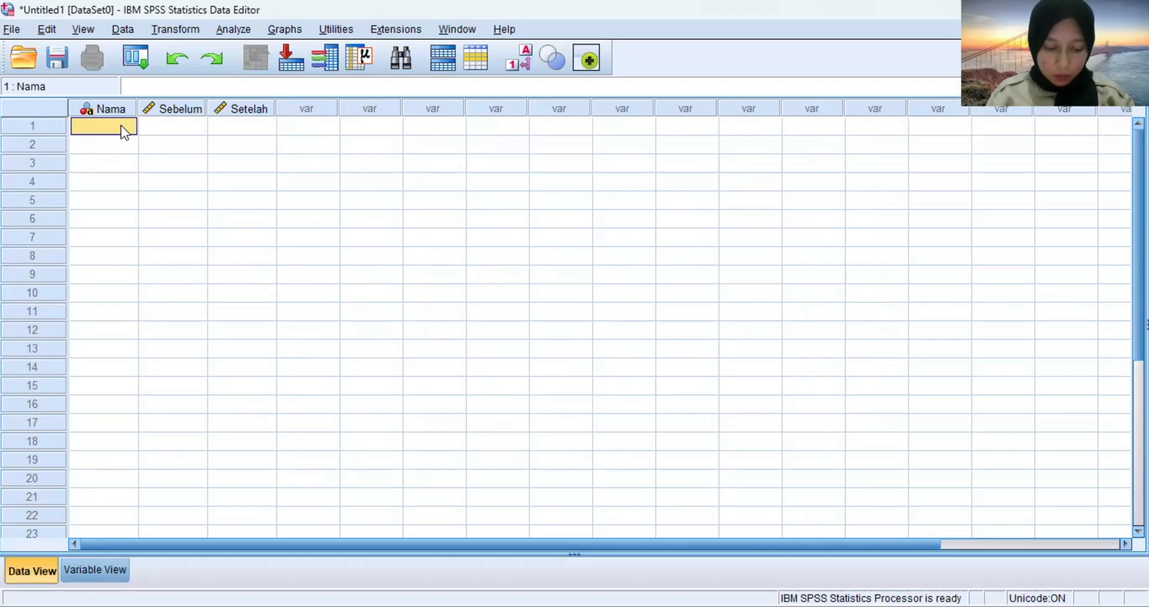
pyautogui.write('A')
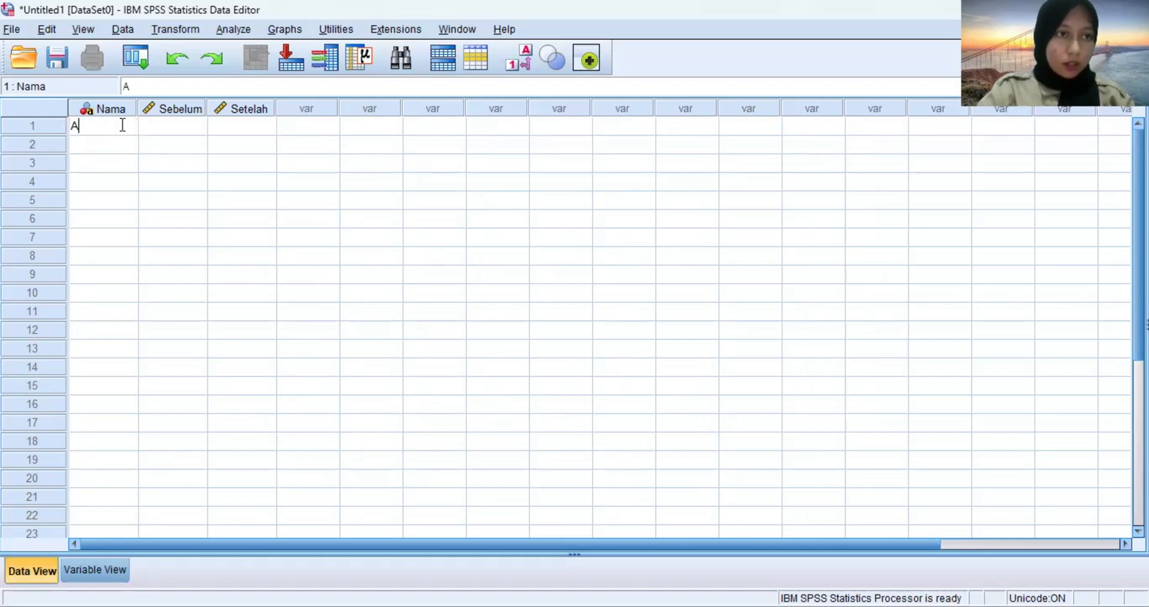
pyautogui.write('ndi')
pyautogui.press('Return')
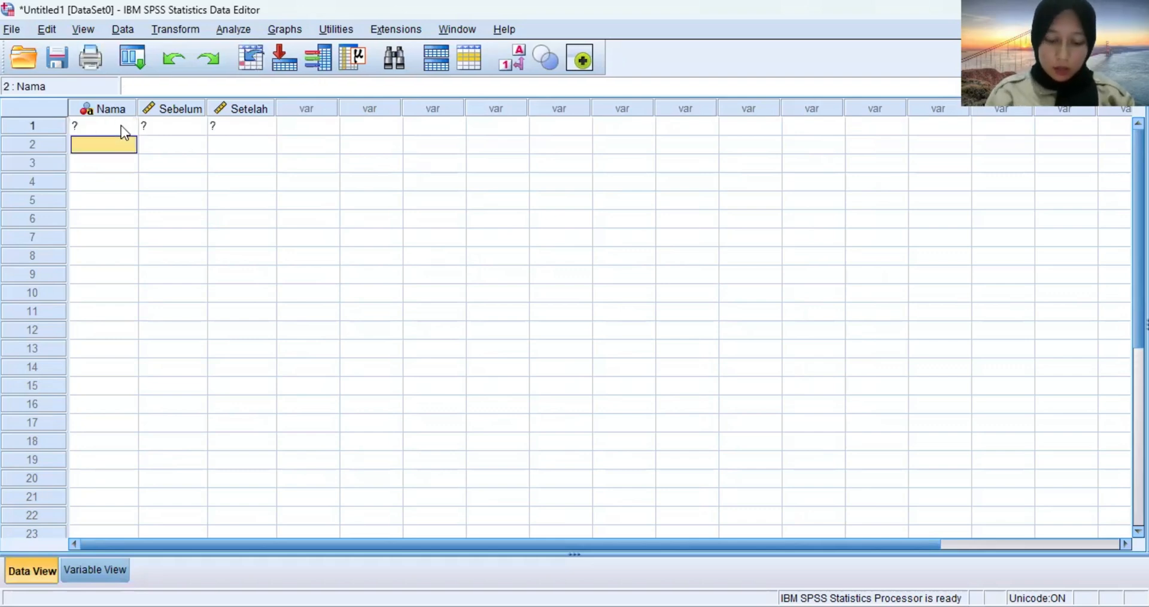
pyautogui.write('Budi')
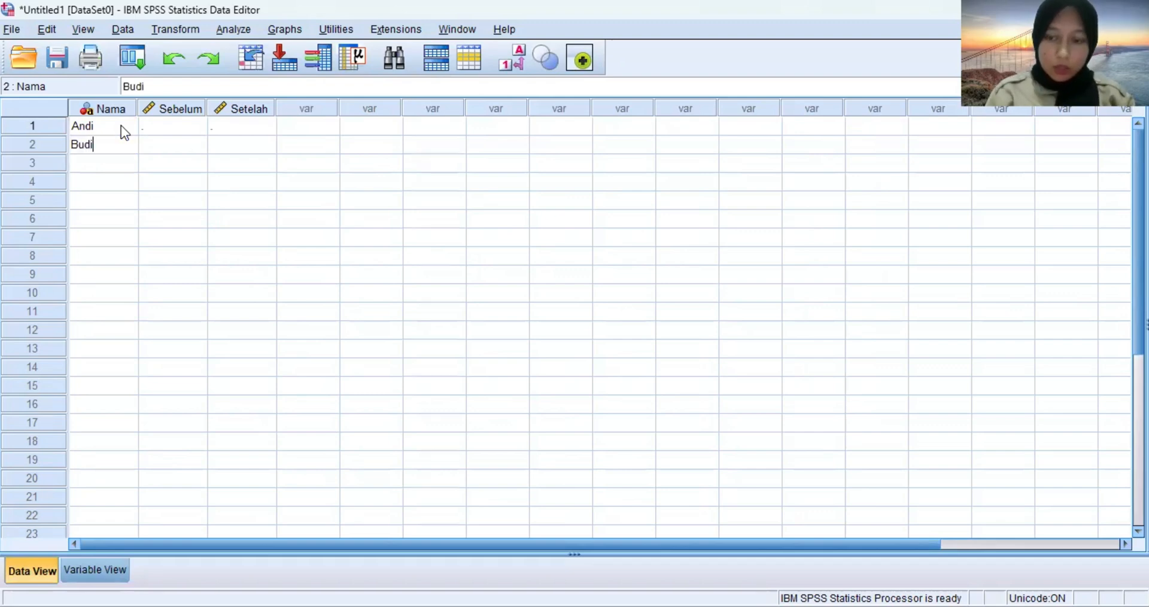
pyautogui.press('Return')
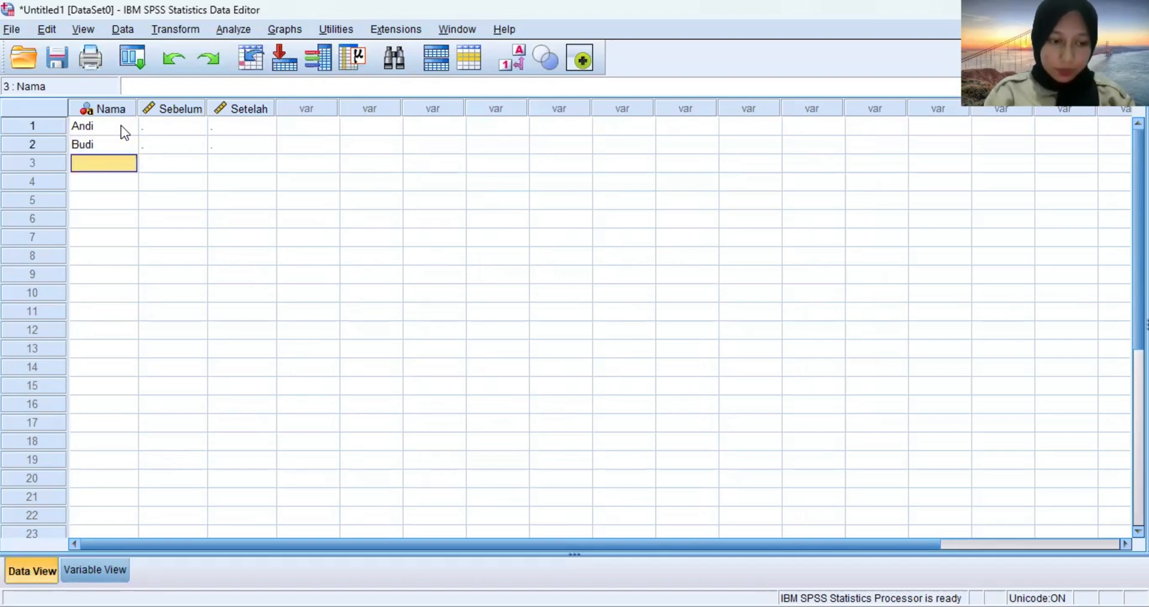
pyautogui.write('Cici')
pyautogui.press('Return')
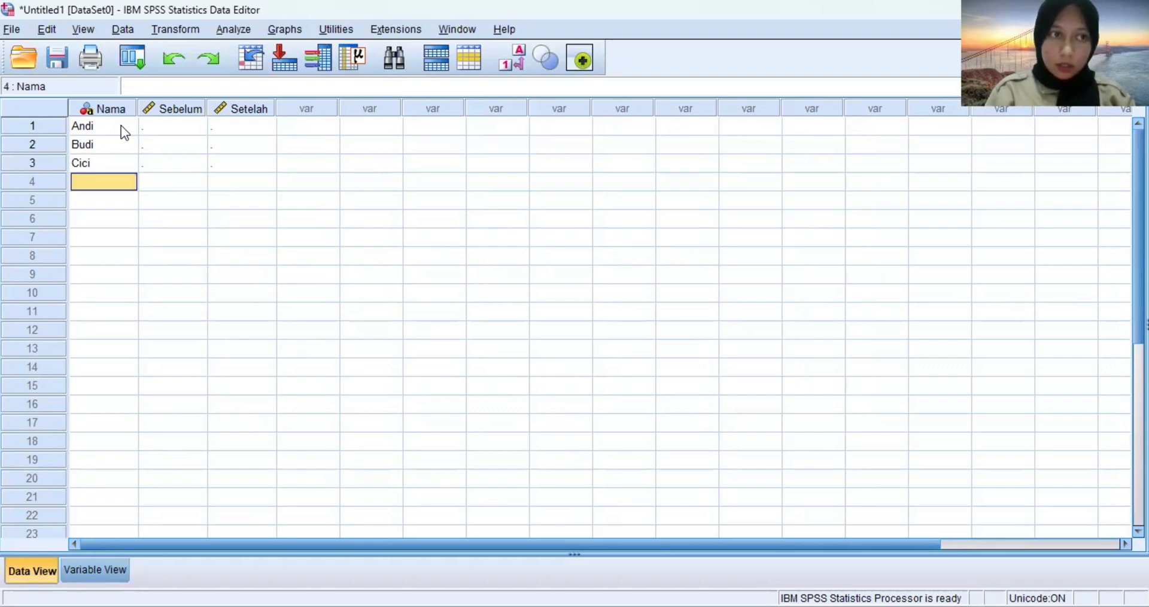
pyautogui.write('D')
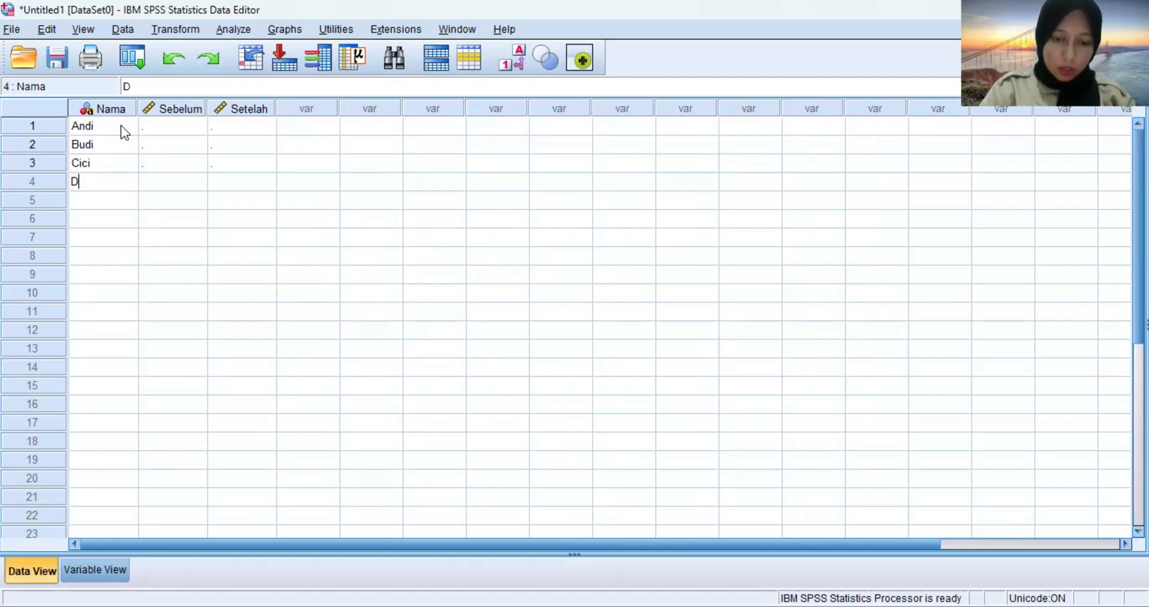
pyautogui.write('ina')
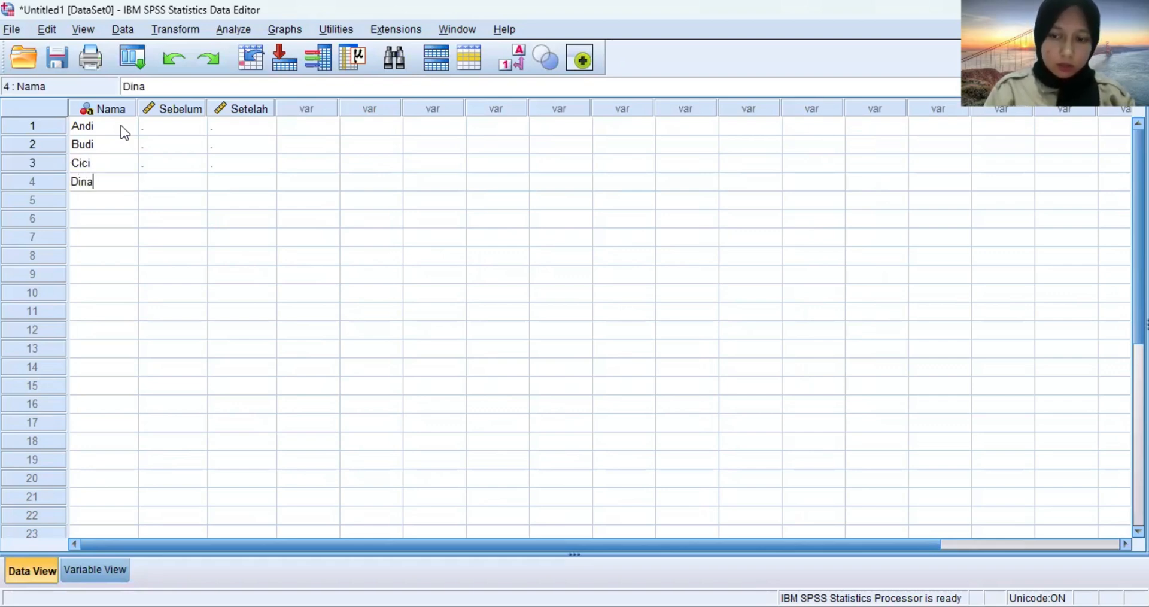
pyautogui.press('Return')
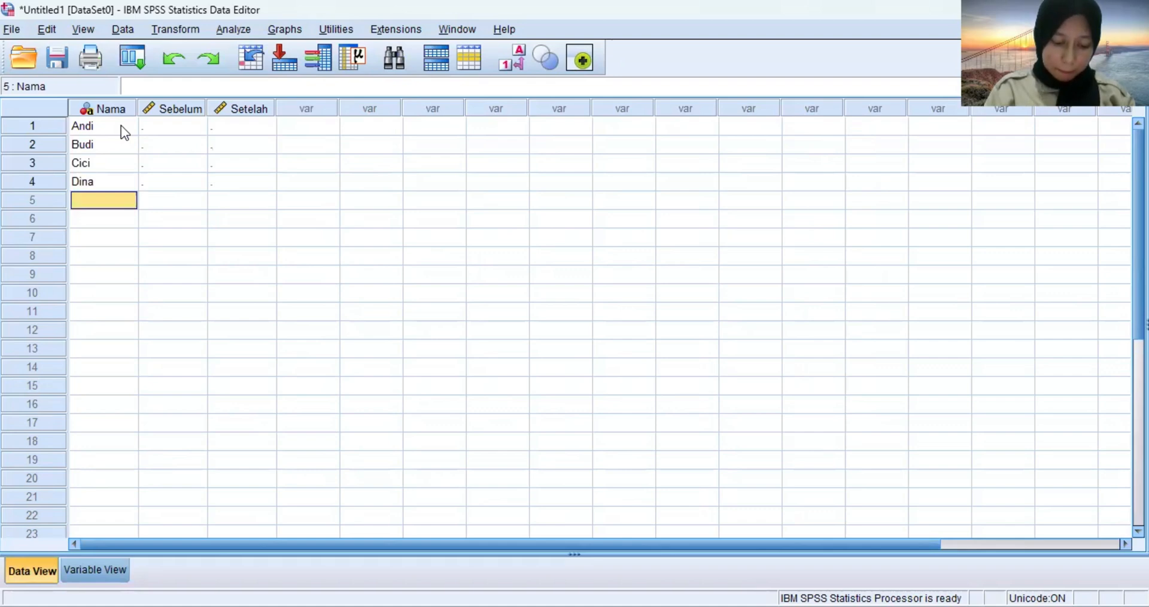
# Enter the next three participants' names in rows 5 to 7 of the Nama column.
pyautogui.write('Erwin')
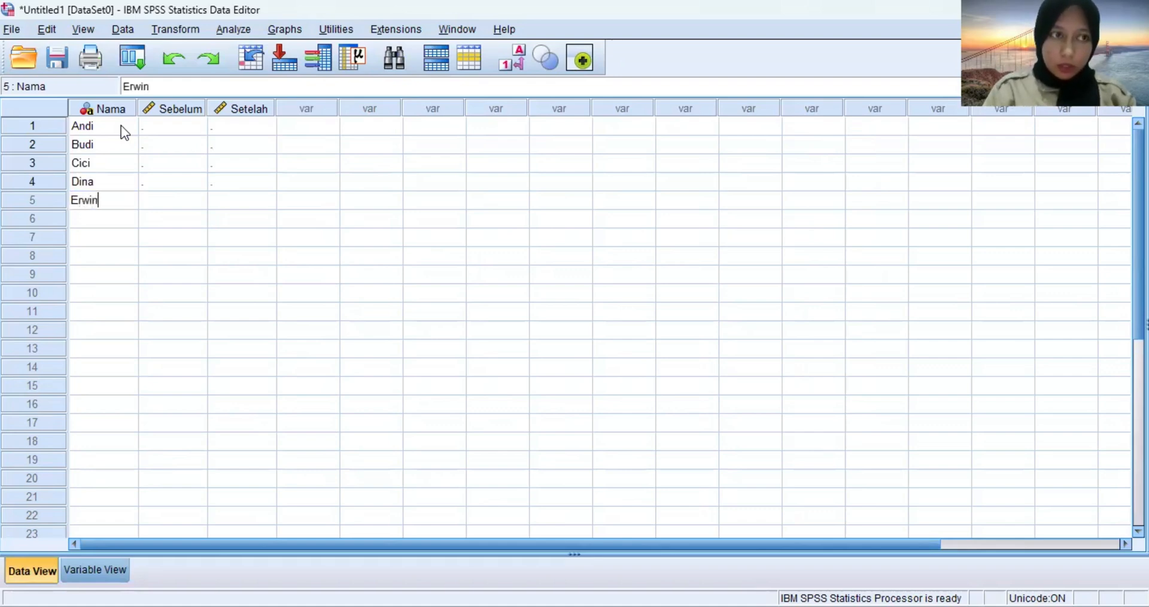
pyautogui.press('Return')
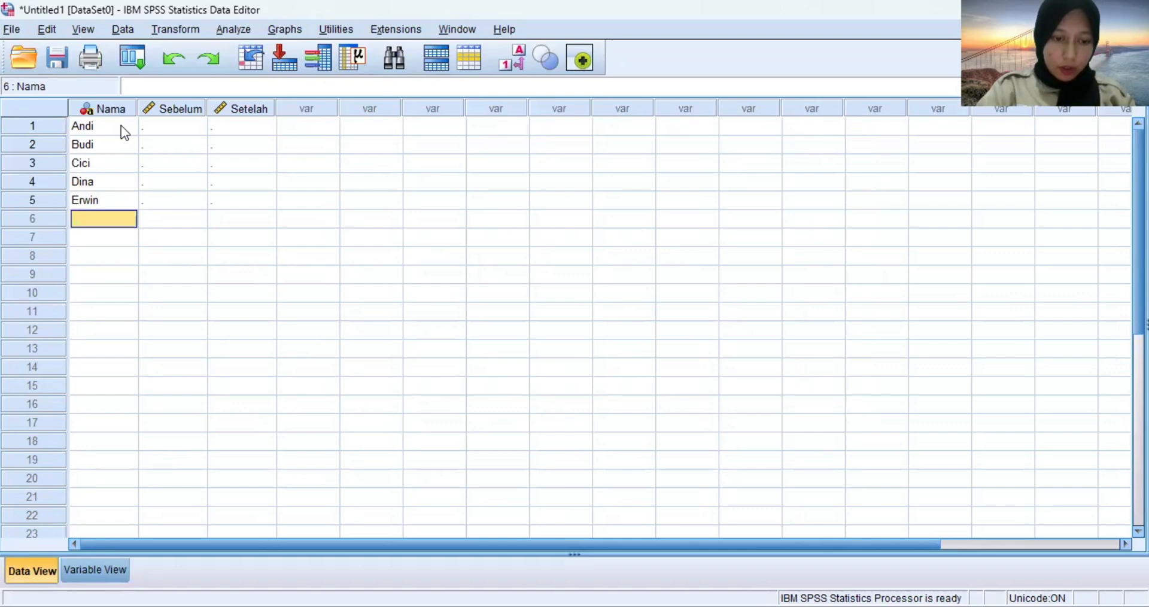
pyautogui.write('Fajar')
pyautogui.press('Return')
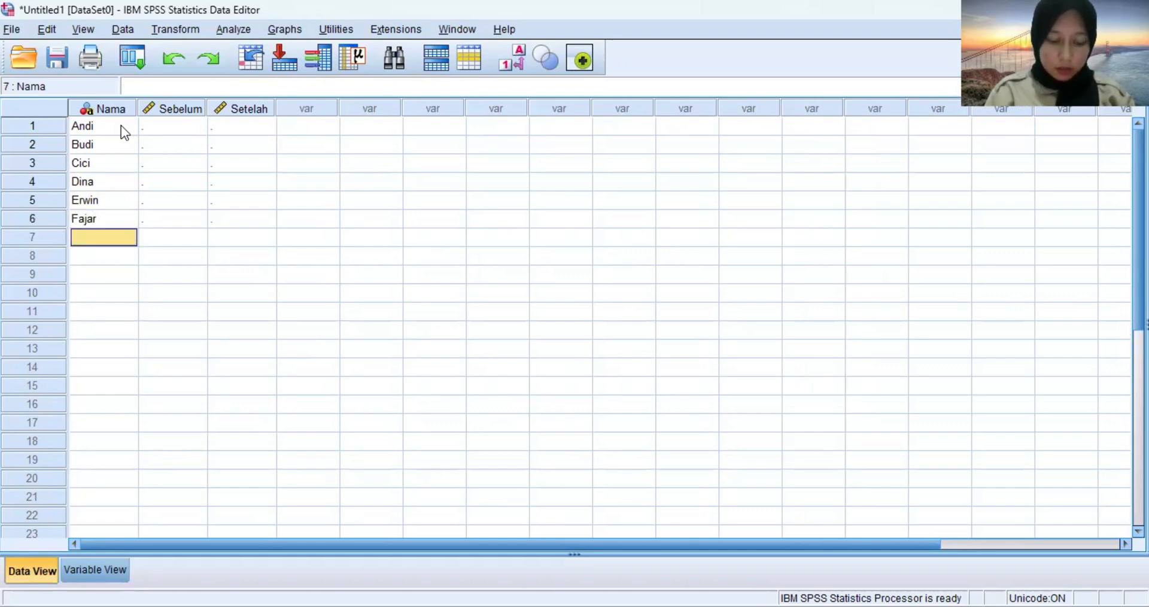
pyautogui.write('Gilanh')
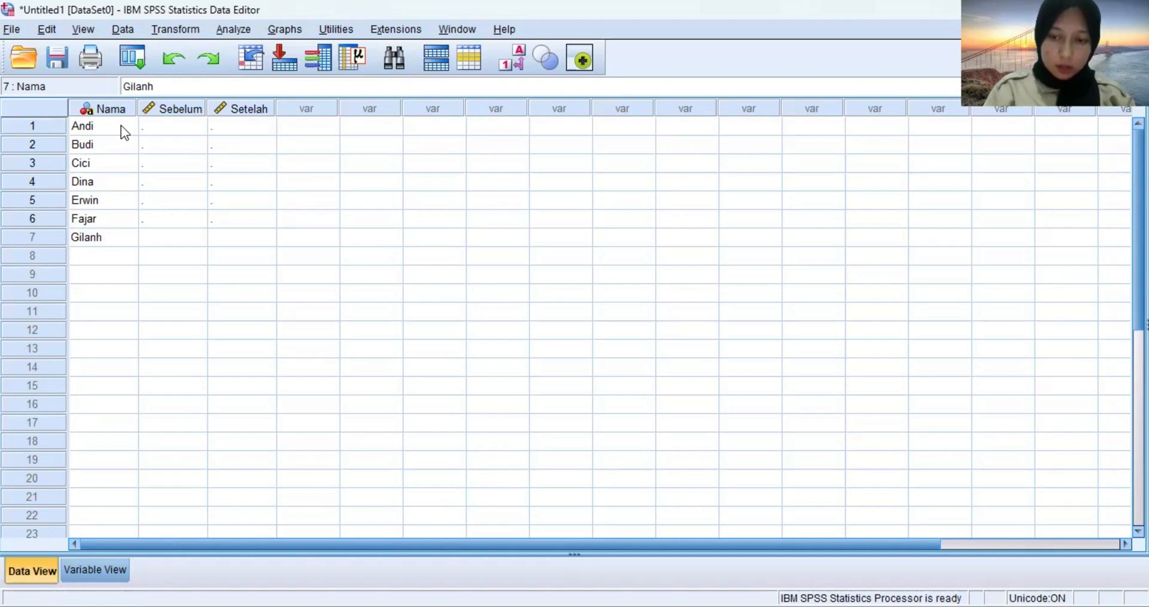
pyautogui.press('Return')
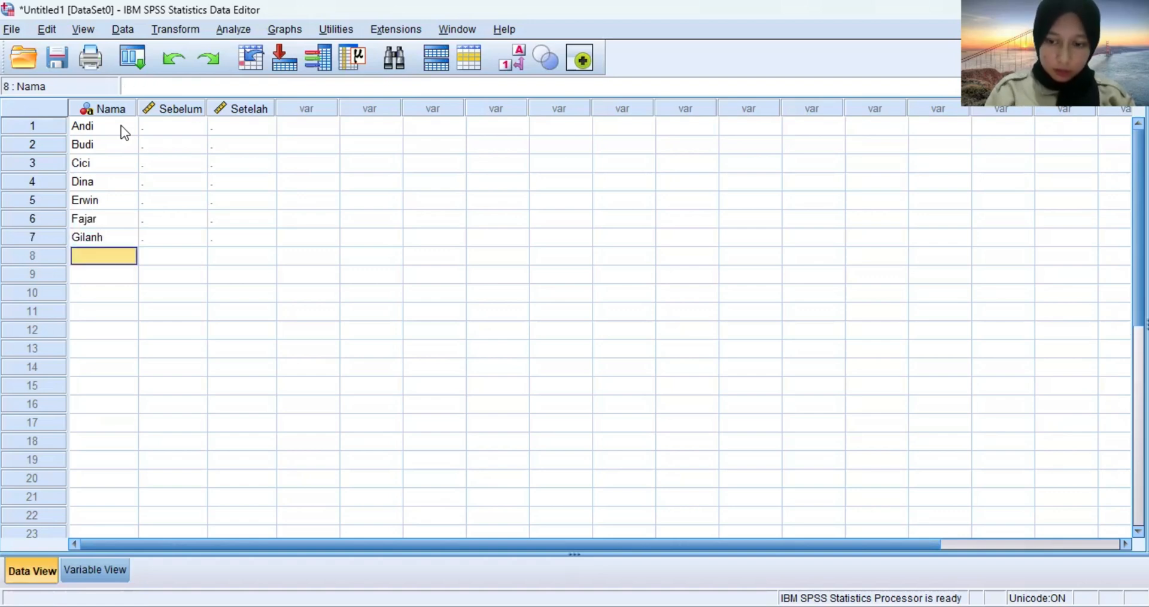
# Correct the spelling of the participant's name in row 7 by changing its final letter to g.
pyautogui.click(121, 234)
pyautogui.click(166, 82)
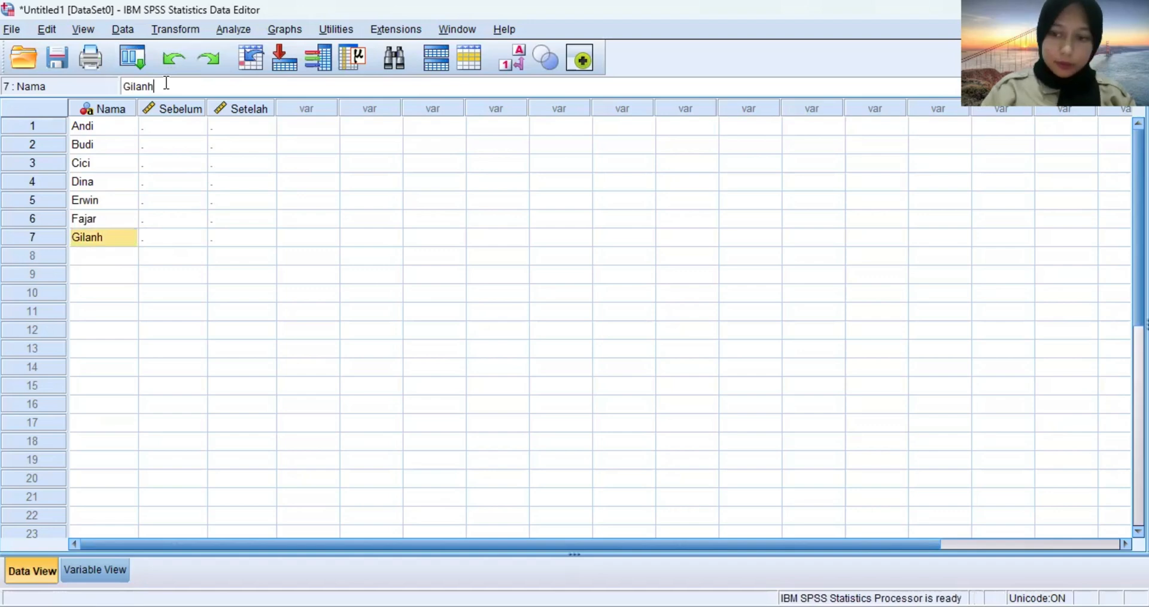
pyautogui.press('BackSpace')
pyautogui.write('g')
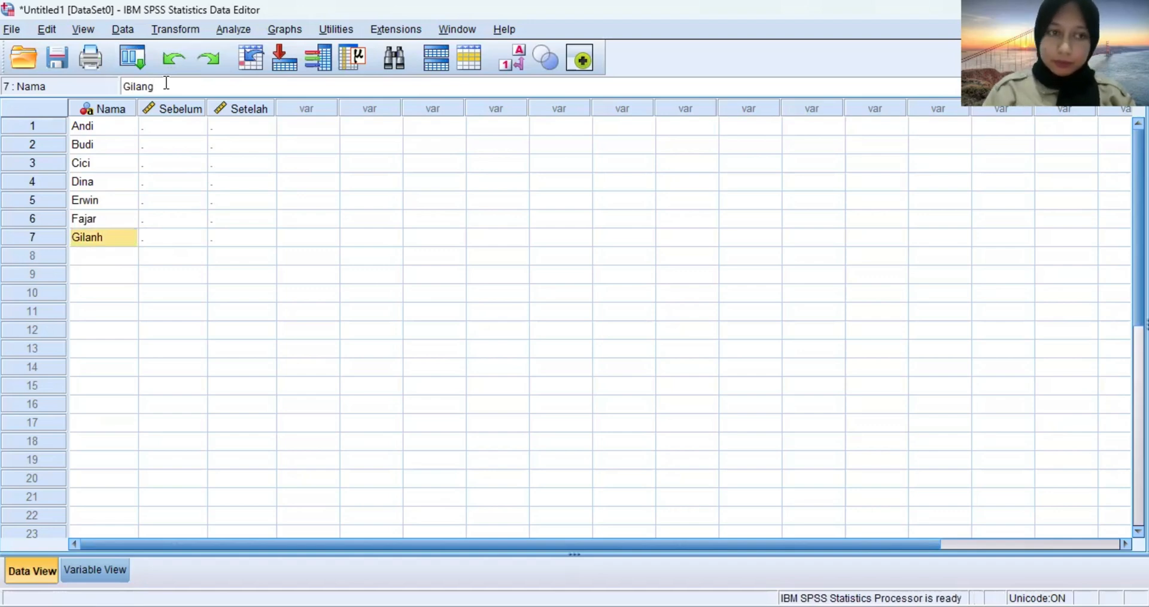
pyautogui.press('Return')
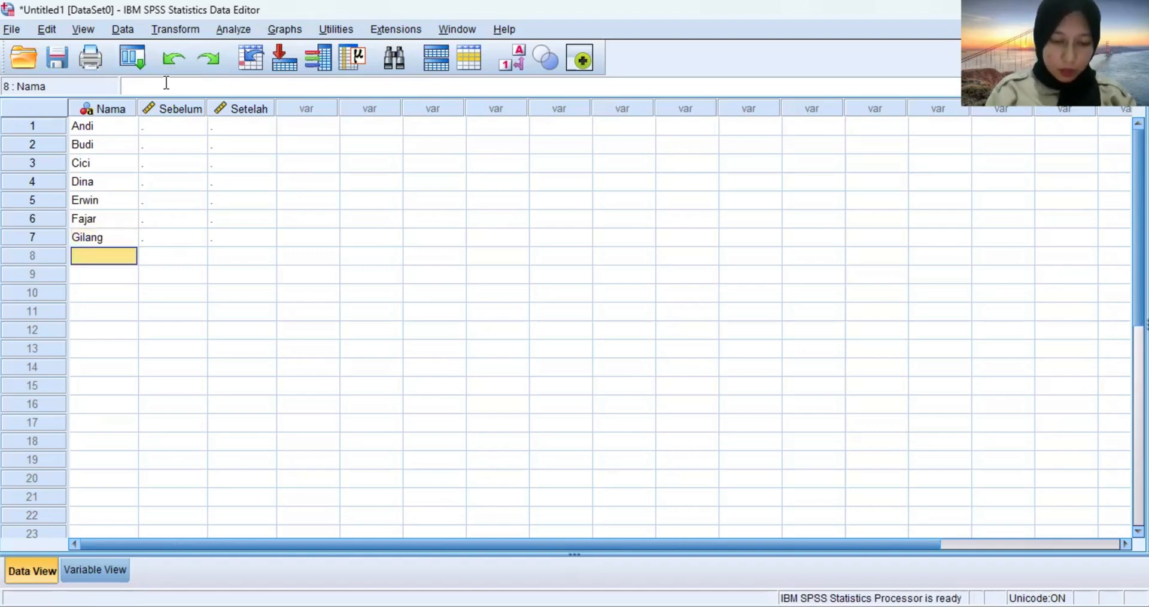
# Enter the next four participants' names in rows 8 to 11 of the Nama column.
pyautogui.write('Hend')
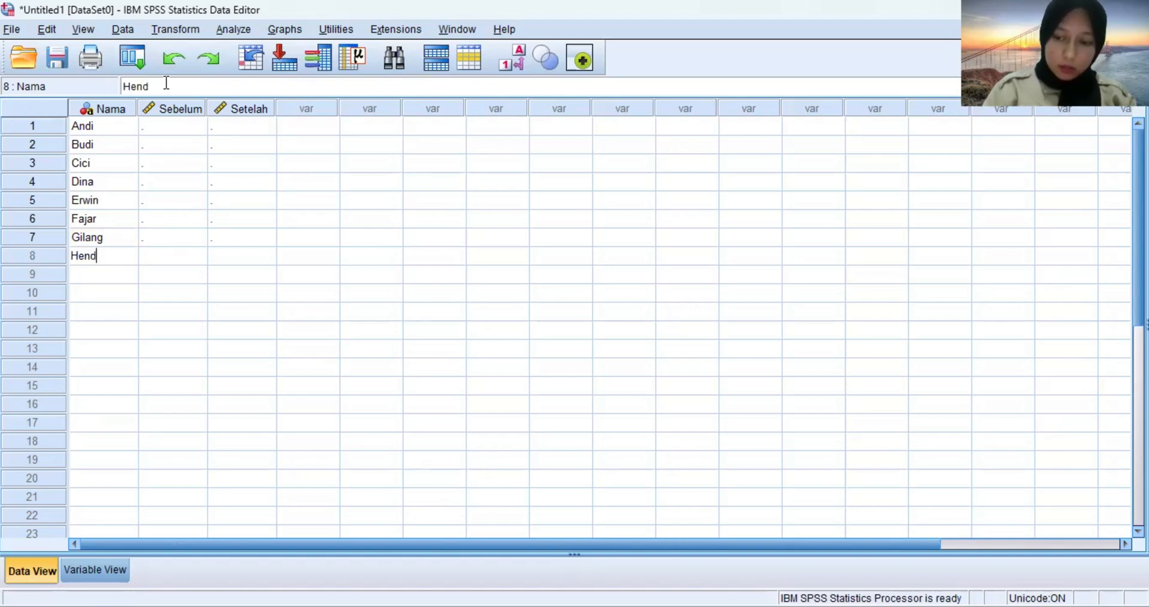
pyautogui.write('ra')
pyautogui.press('Return')
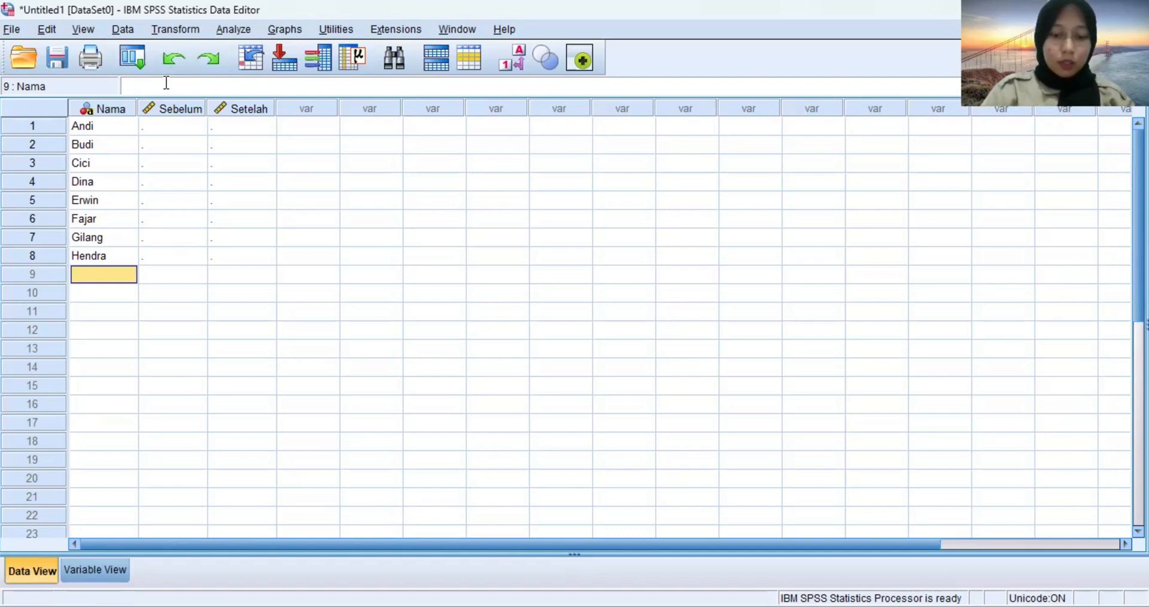
pyautogui.write('Indaj')
pyautogui.press('BackSpace')
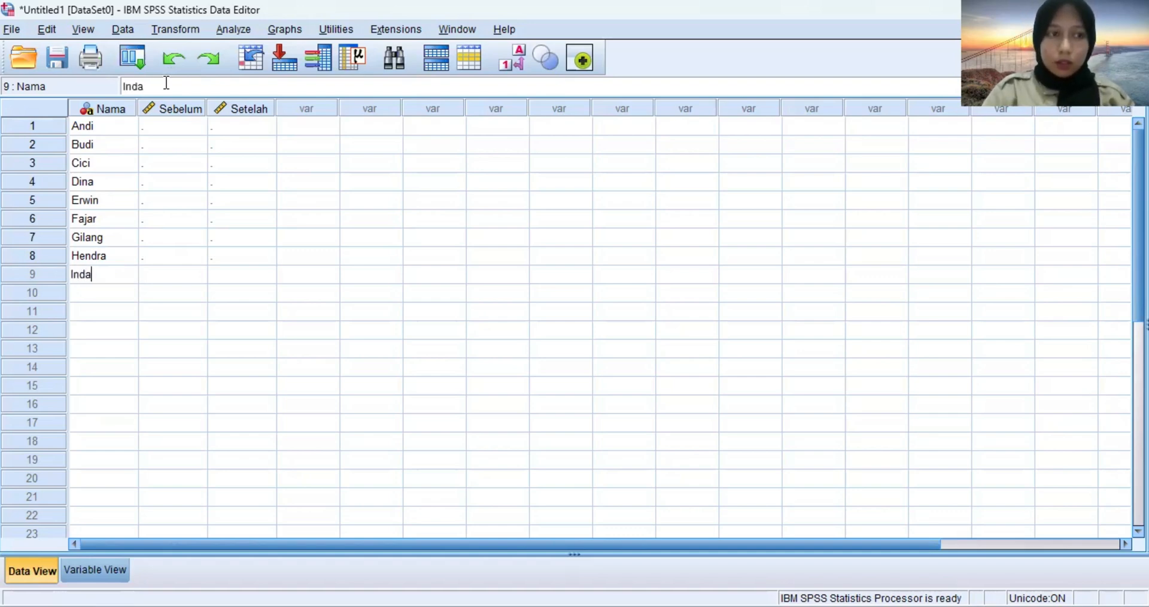
pyautogui.write('h')
pyautogui.press('Return')
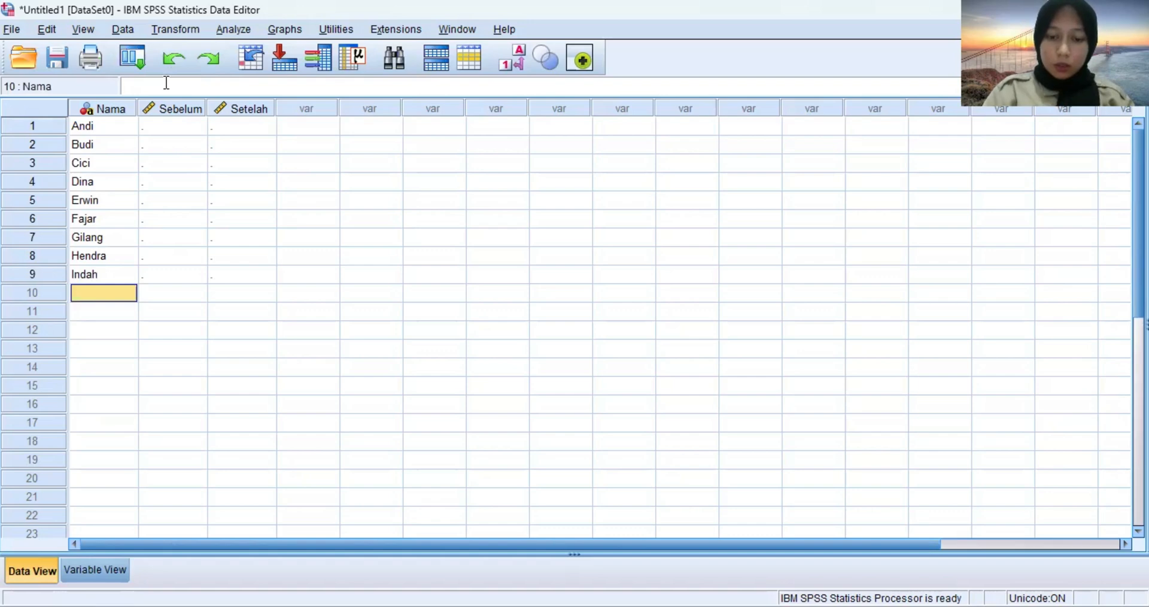
pyautogui.write('Joko')
pyautogui.press('Return')
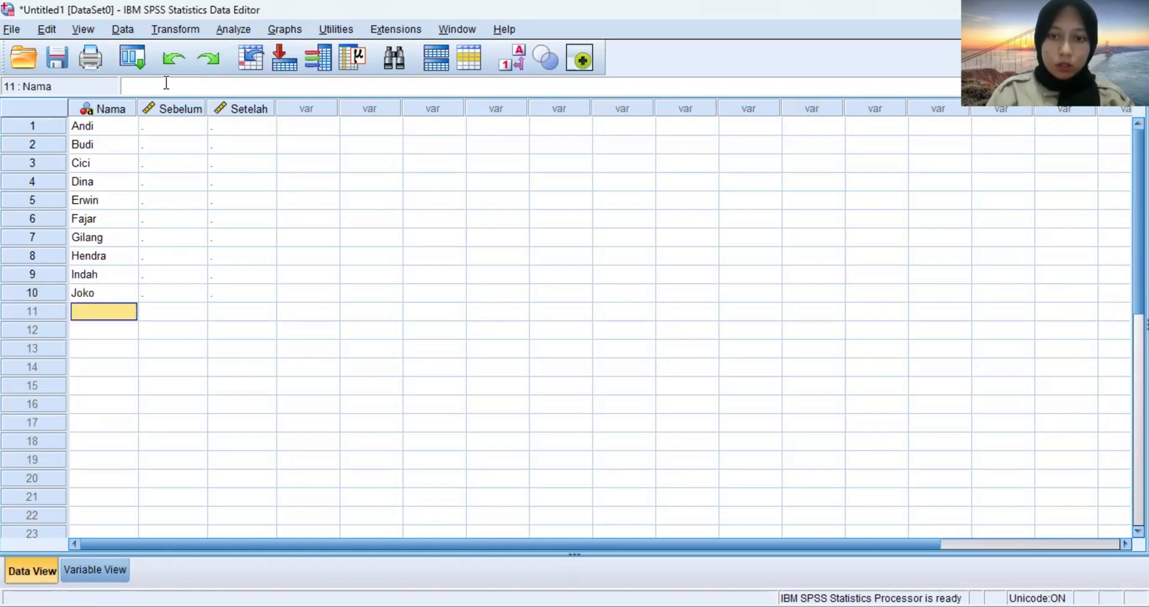
pyautogui.write('Karin')
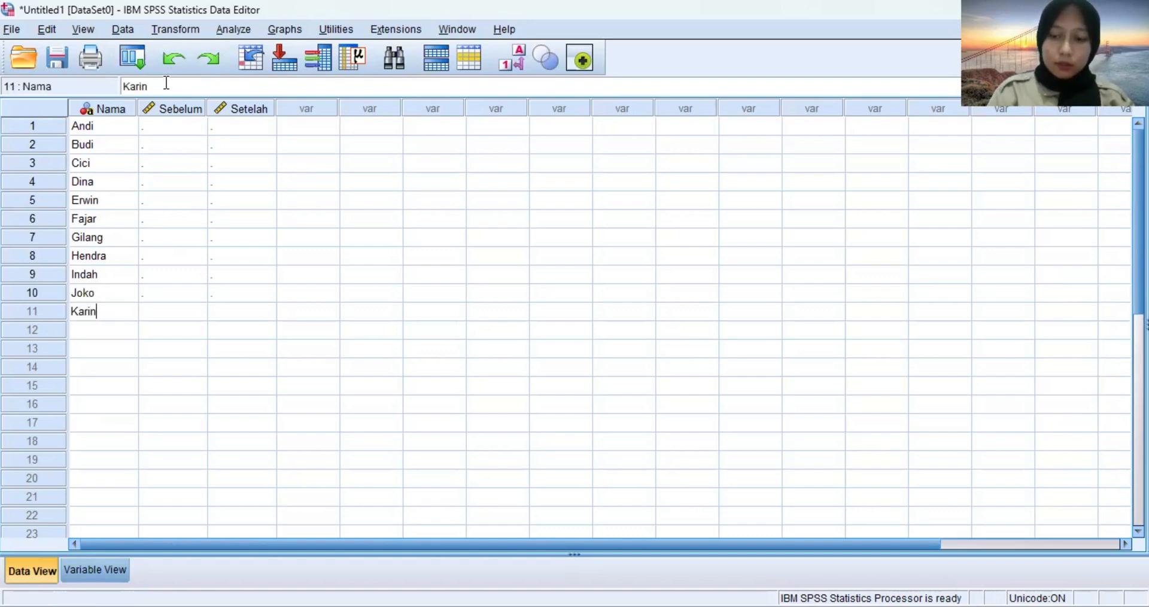
pyautogui.press('Return')
# Enter the last four participants' names in rows 12 to 15 of the Nama column.
pyautogui.write('Luki')
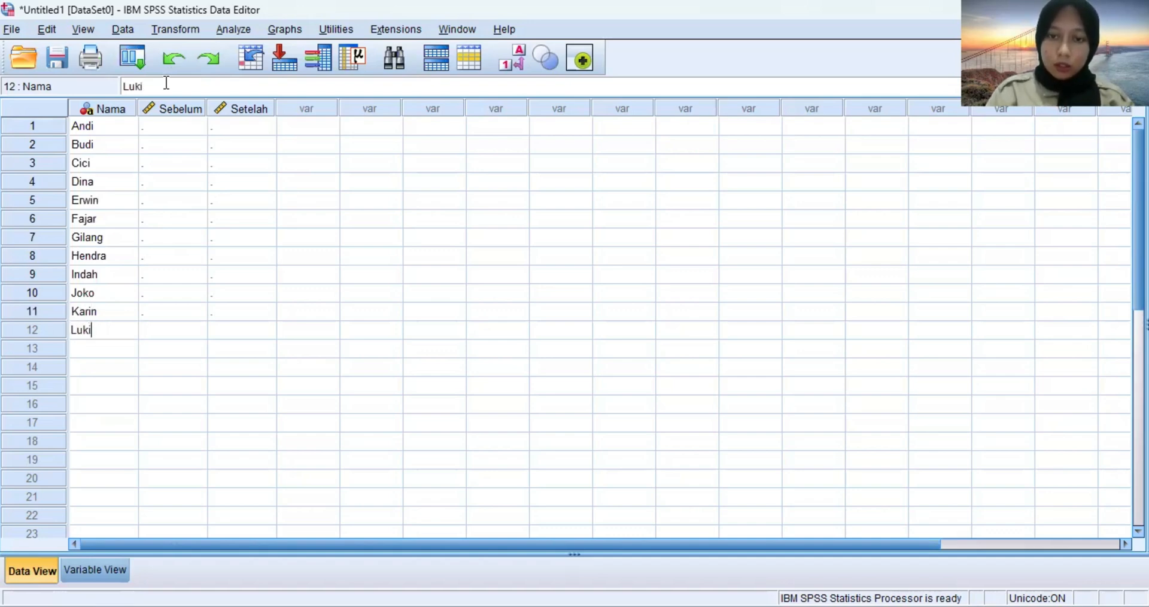
pyautogui.press('Return')
pyautogui.write('Melati')
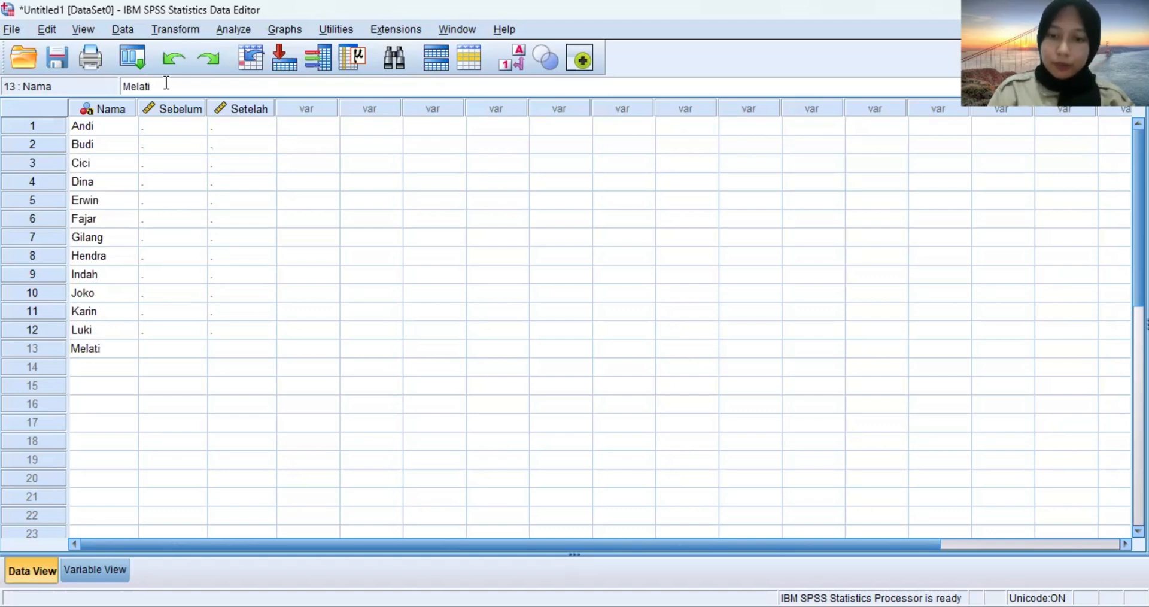
pyautogui.press('Return')
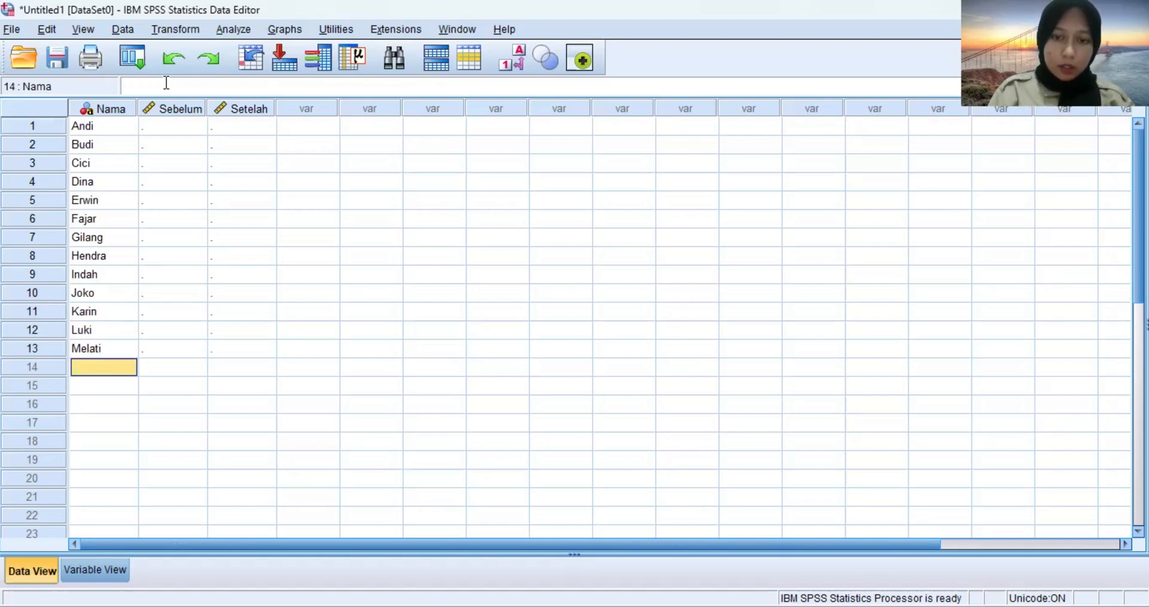
pyautogui.write('Nina')
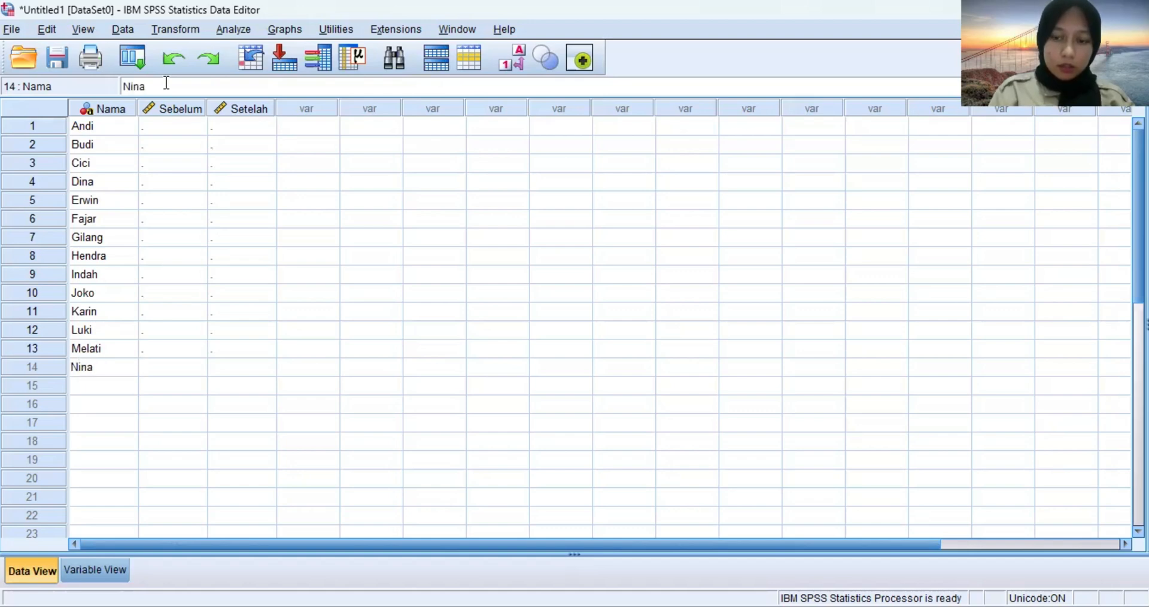
pyautogui.press('Return')
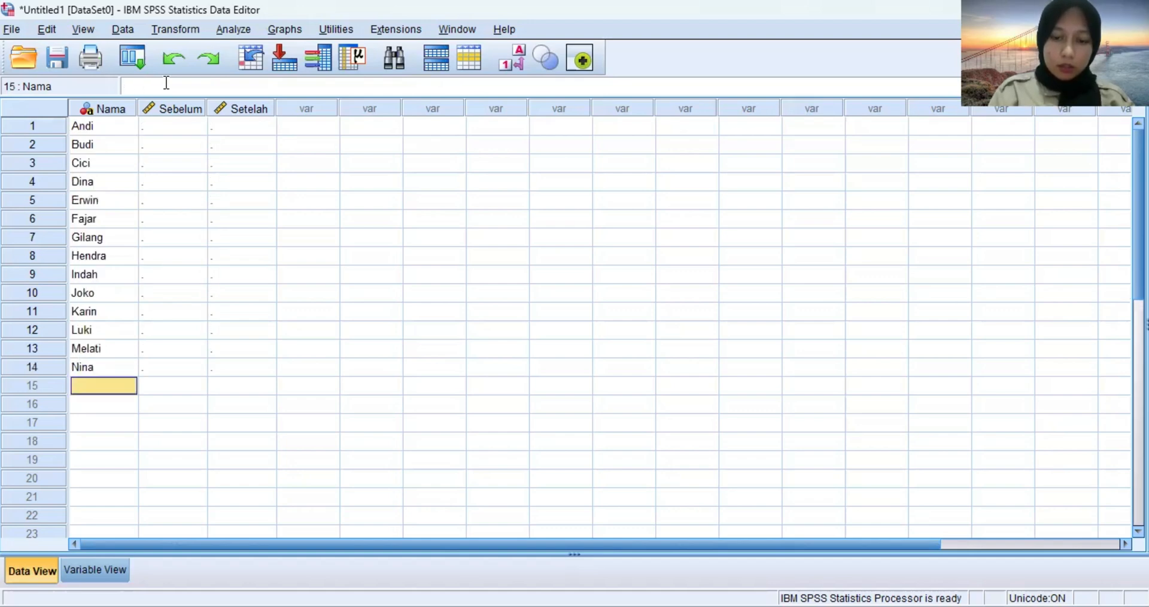
pyautogui.write('O')
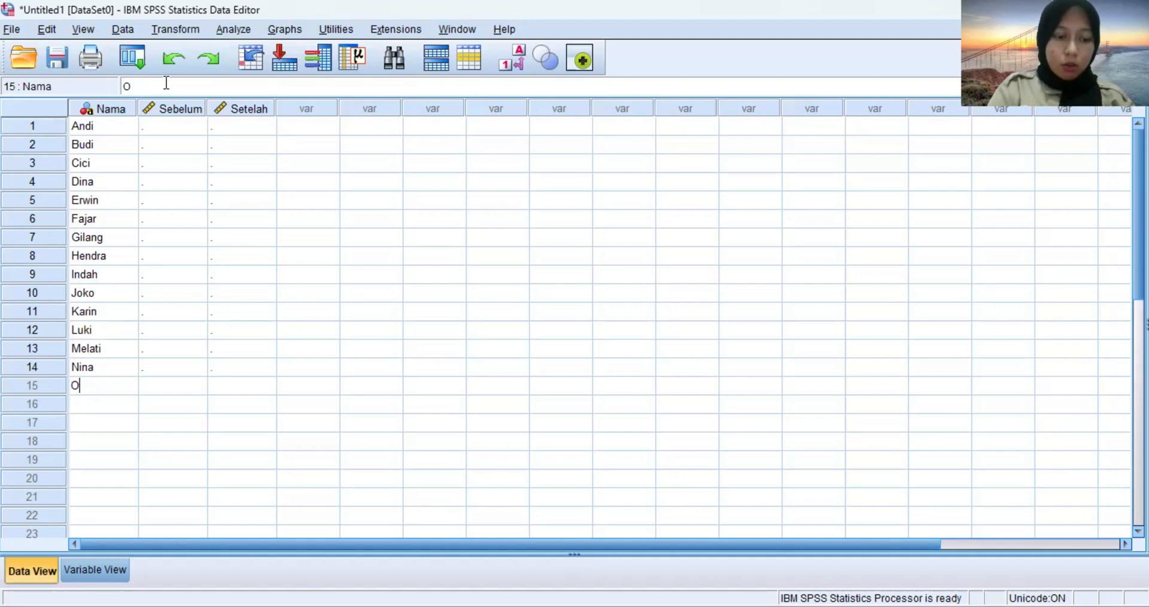
pyautogui.write('scar')
pyautogui.press('Return')
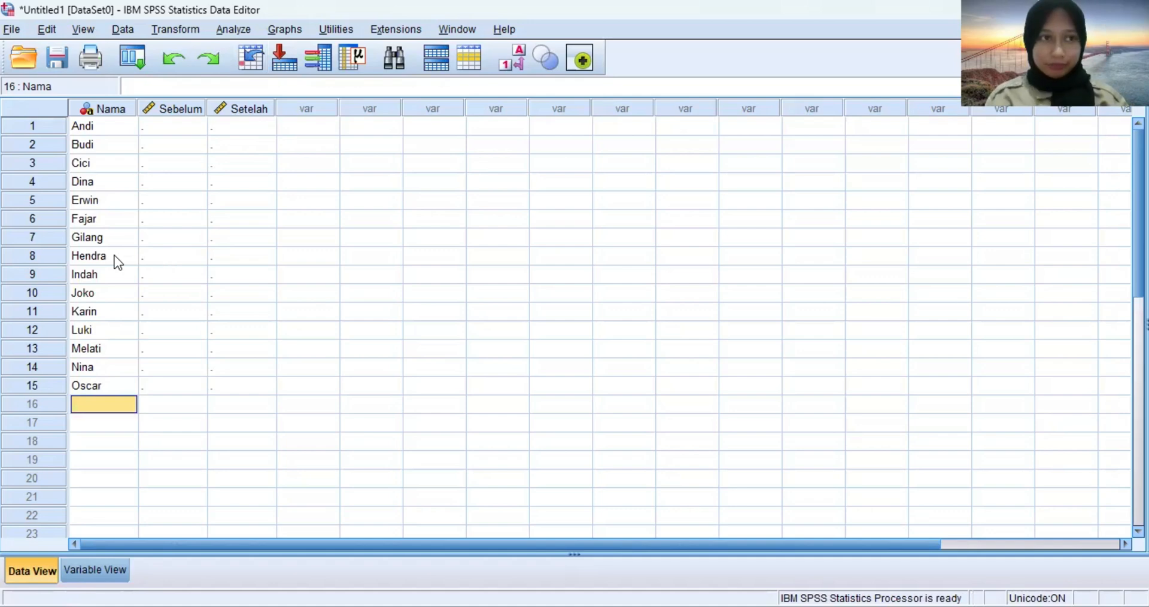
# Enter the scores 65, 70, 68 and 67.50 in rows 1 to 4 of the Sebelum column.
pyautogui.click(179, 114)
pyautogui.click(179, 126)
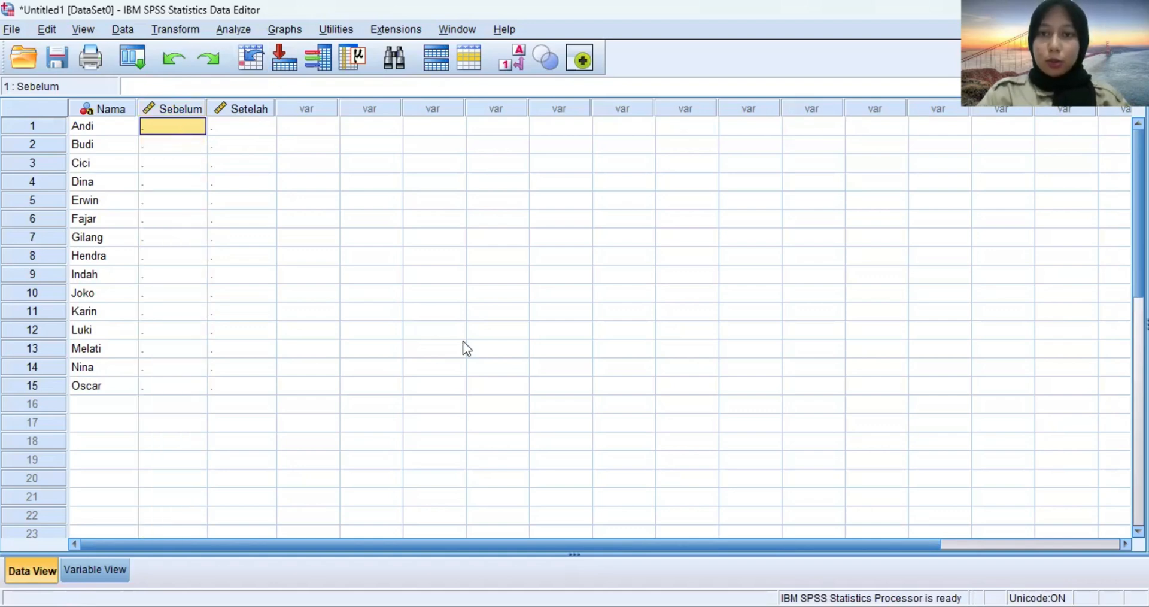
pyautogui.write('65')
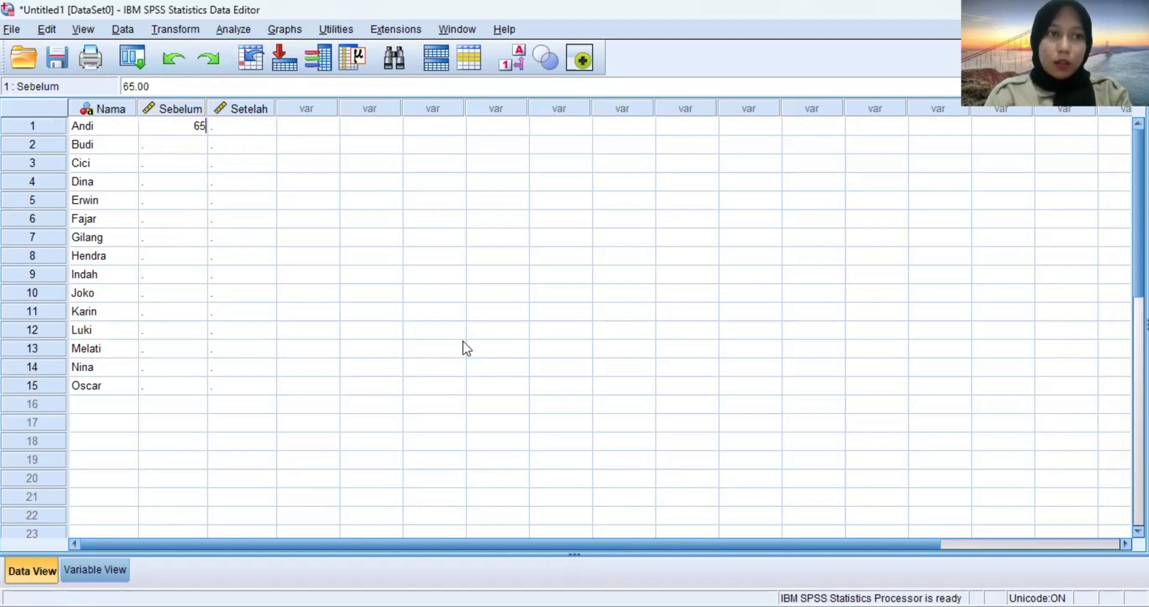
pyautogui.press('Return')
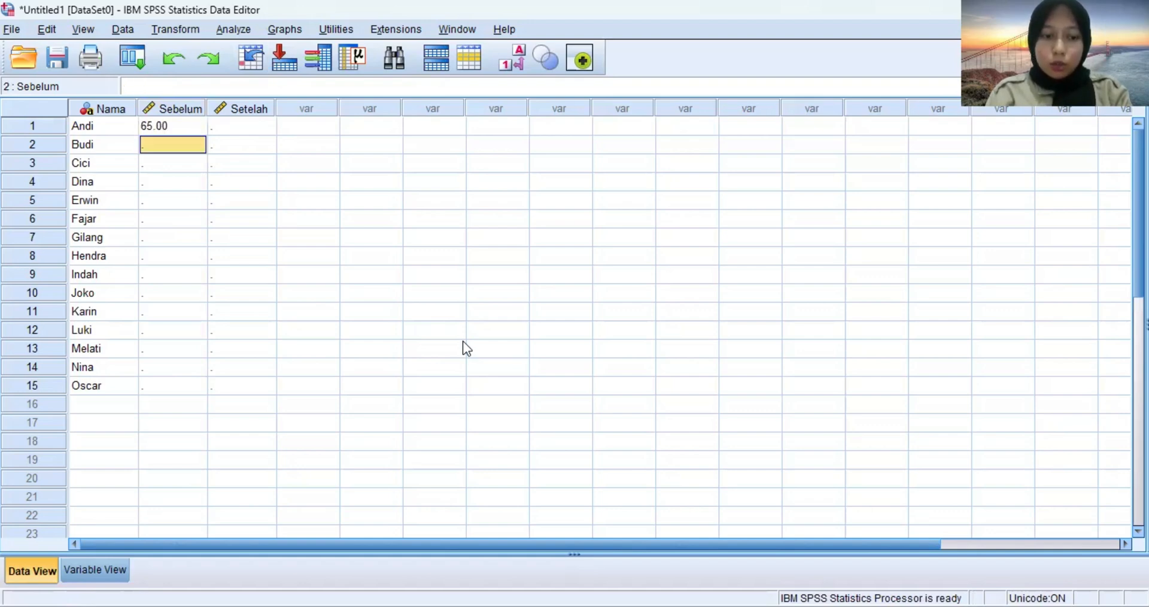
pyautogui.write('70')
pyautogui.press('Return')
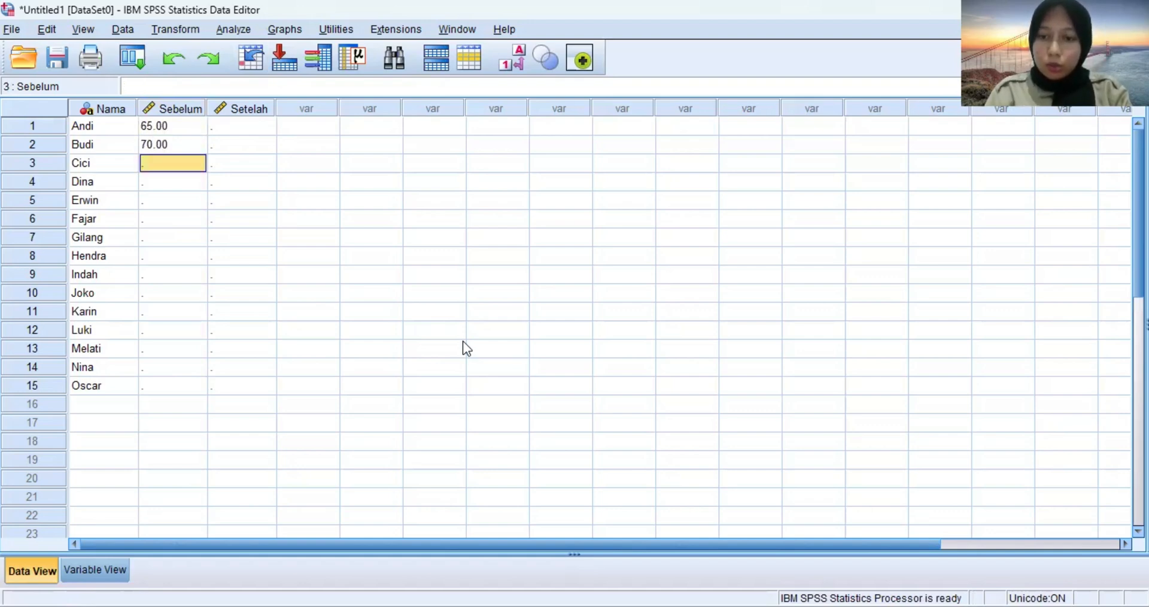
pyautogui.write('68')
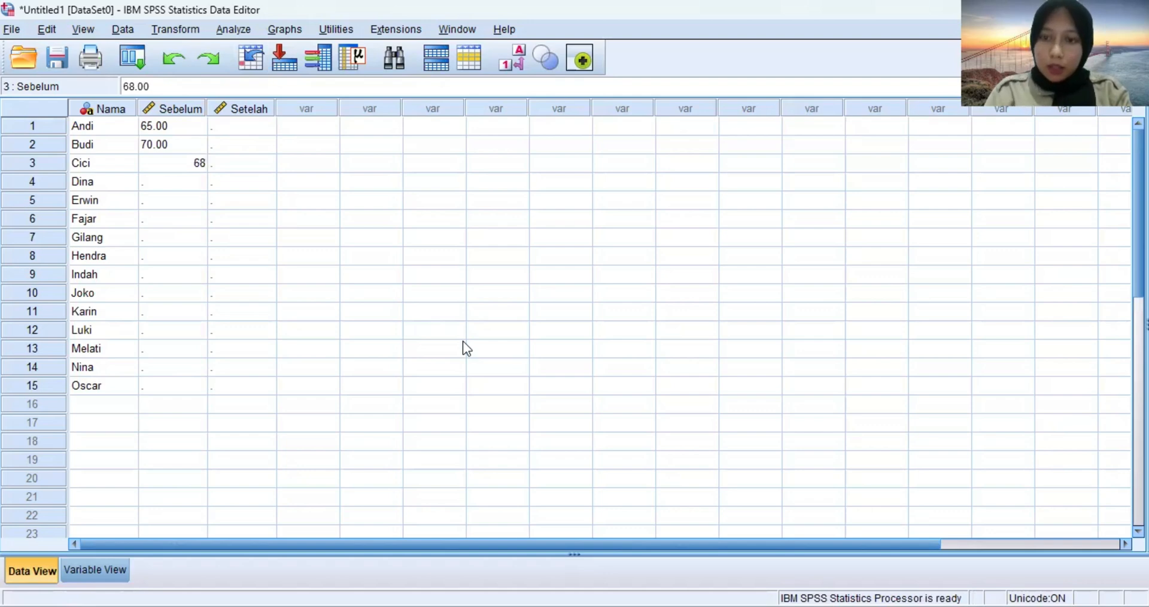
pyautogui.press('Return')
pyautogui.write('67')
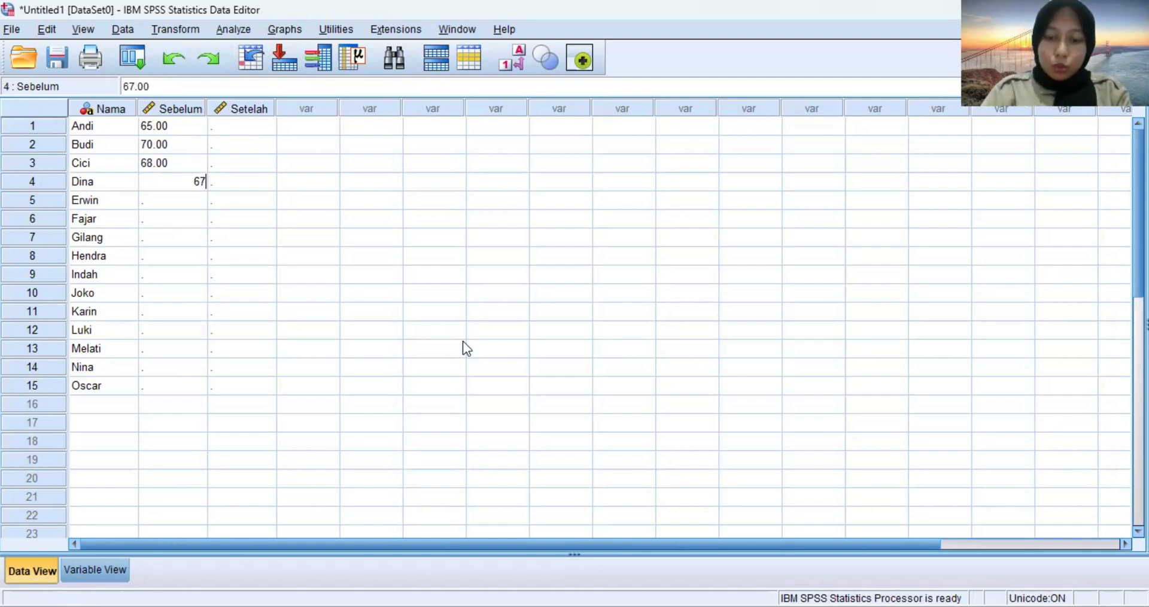
pyautogui.write('.50')
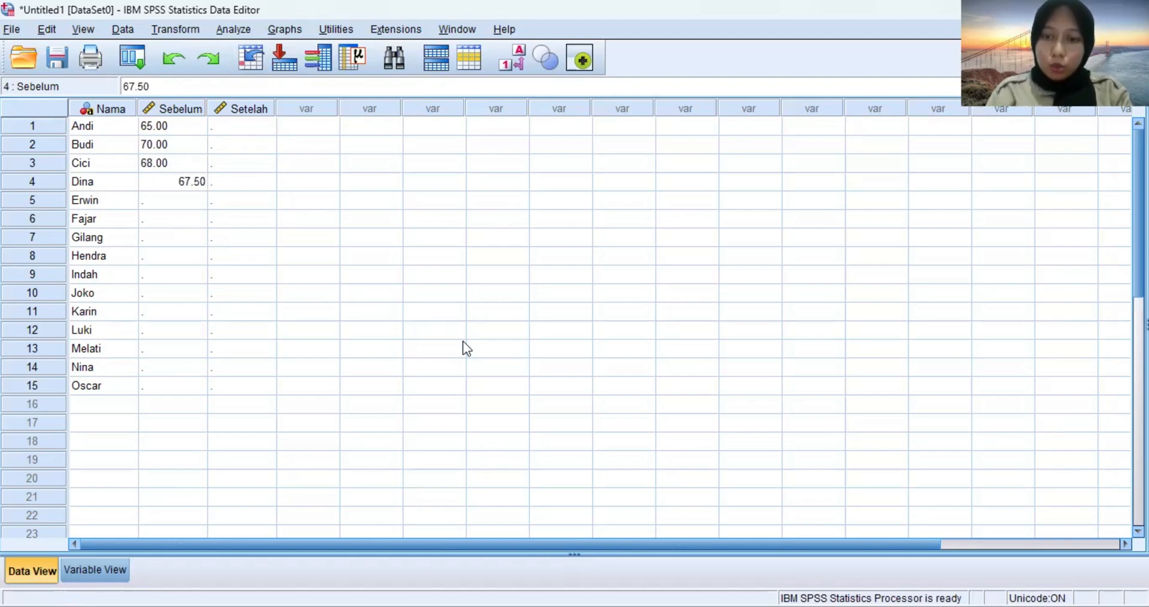
pyautogui.press('Return')
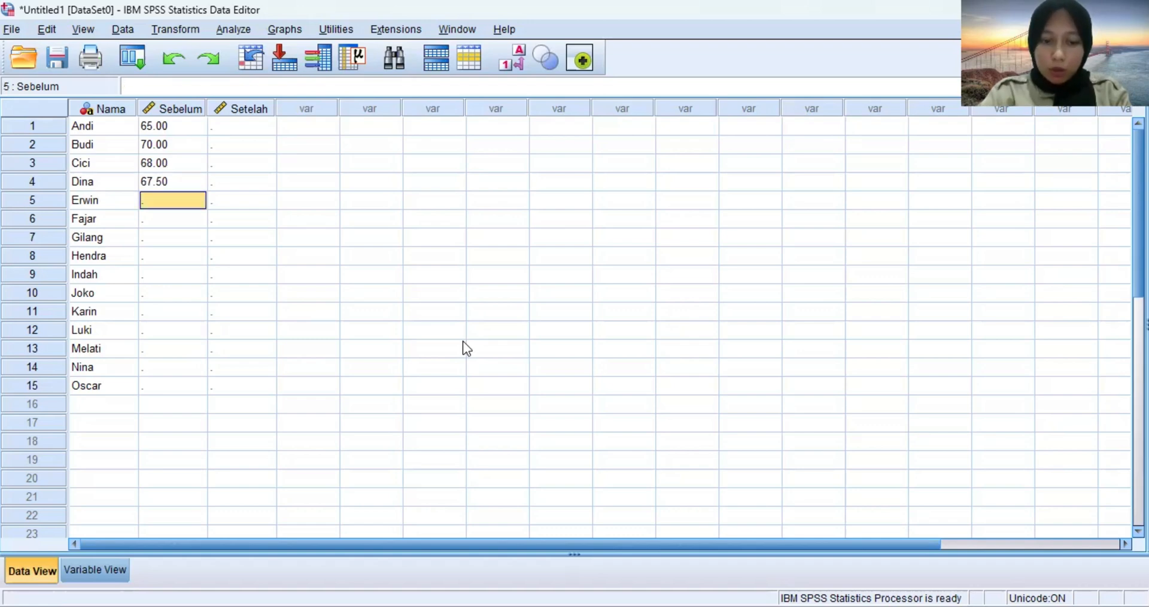
# Enter the scores 72, 66, 71.50 and 69 in rows 5 to 8 of the Sebelum column.
pyautogui.write('72')
pyautogui.press('Return')
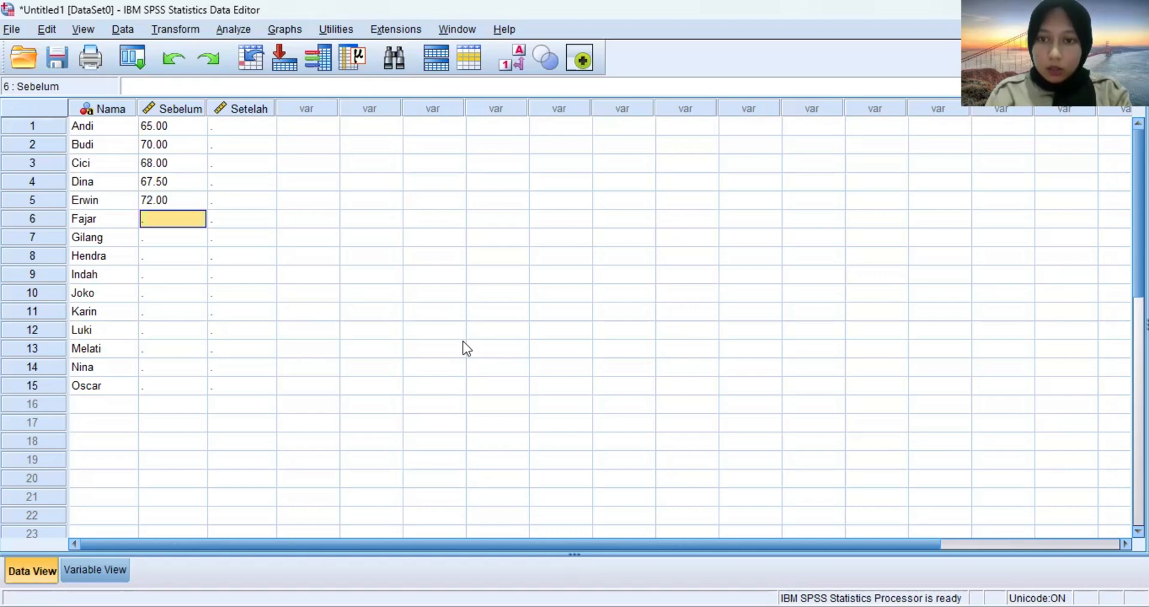
pyautogui.write('66')
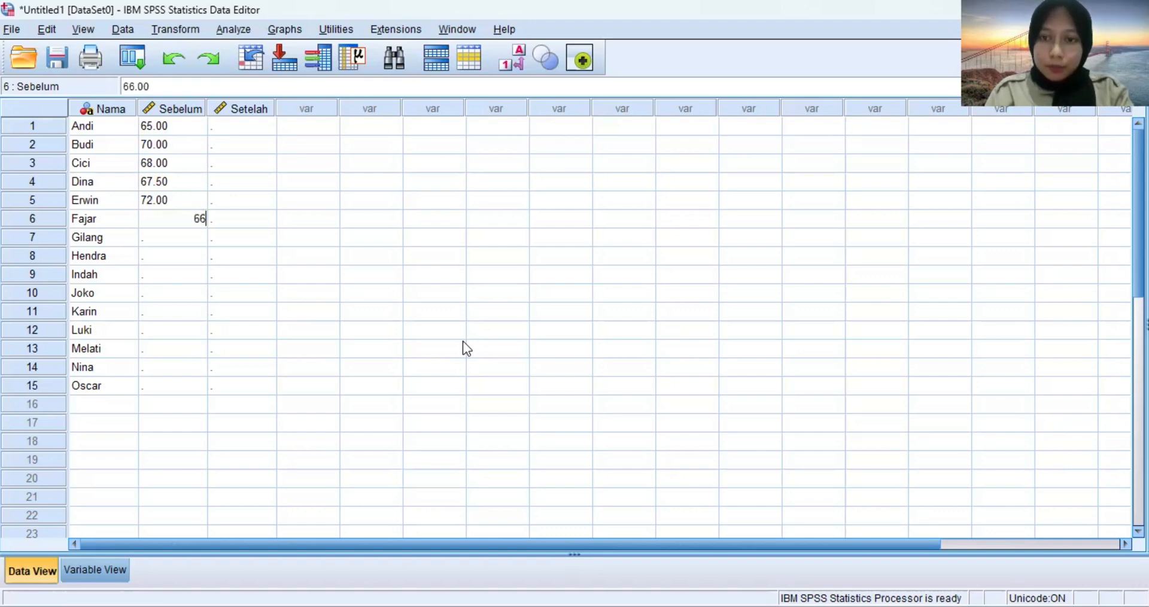
pyautogui.press('Return')
pyautogui.write('71')
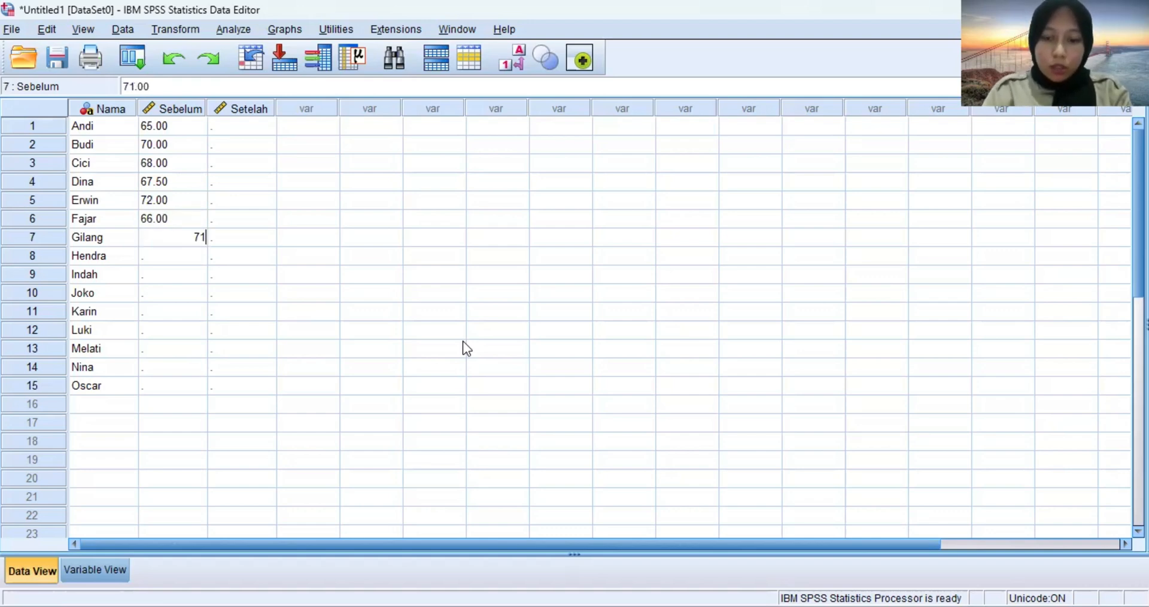
pyautogui.write('.50')
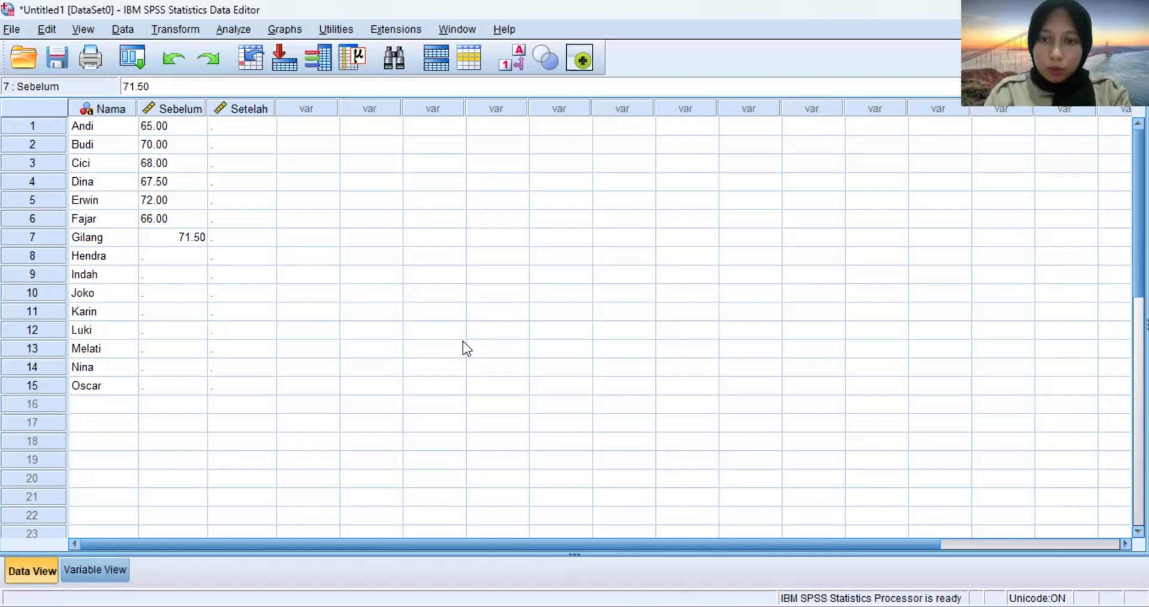
pyautogui.press('Return')
pyautogui.write('69')
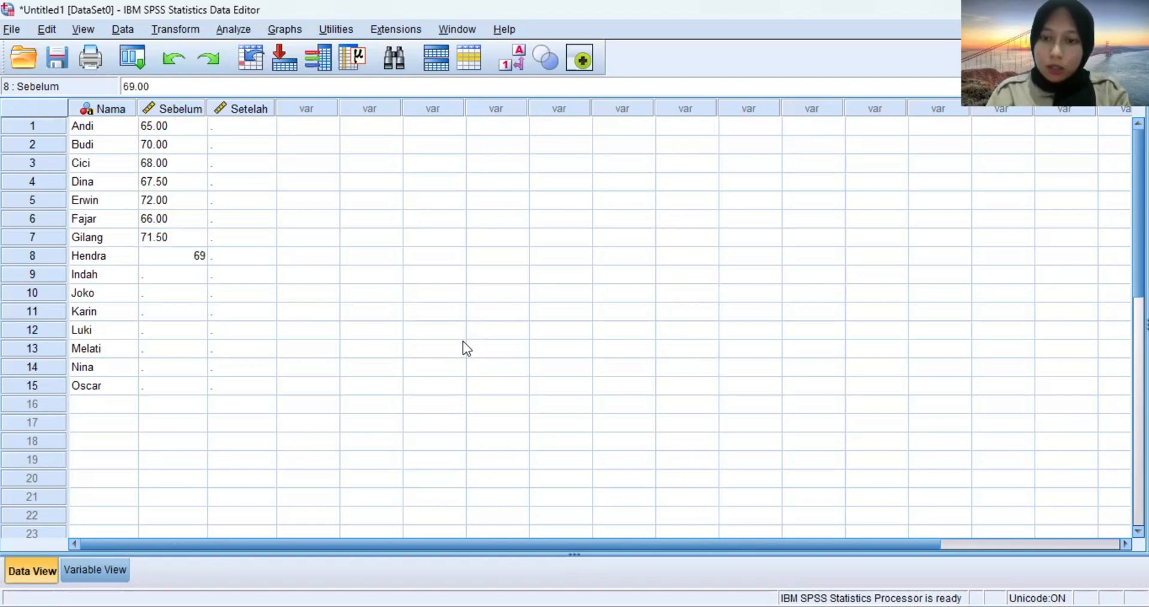
pyautogui.press('Return')
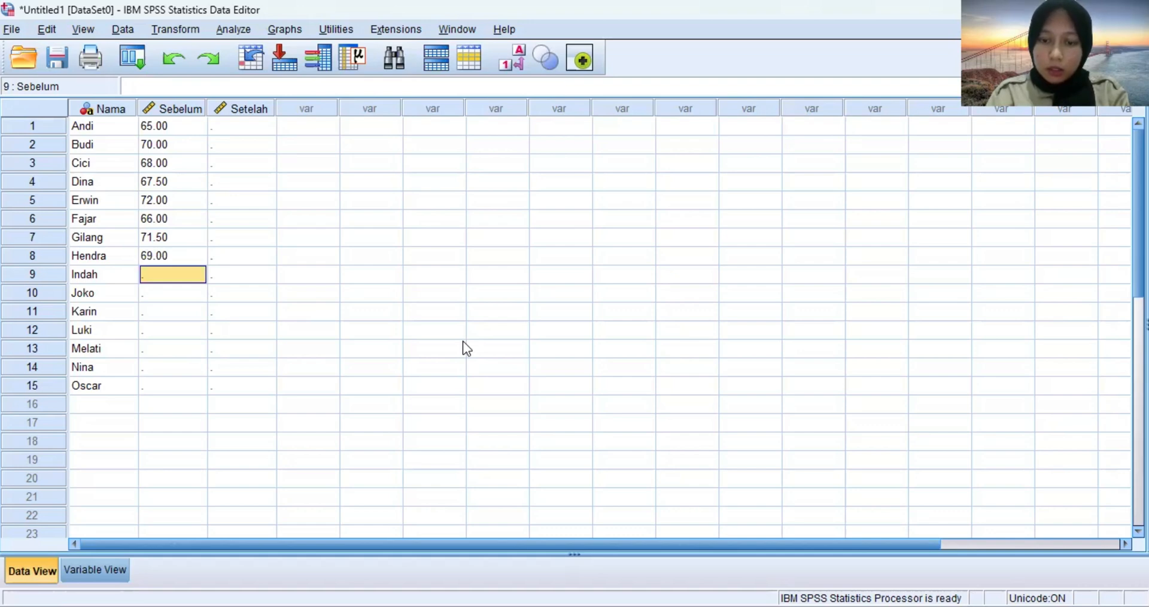
# Enter the scores 68, 73, 70, 68.50 and 66 in rows 9 to 13 of the Sebelum column.
pyautogui.write('68')
pyautogui.press('Return')
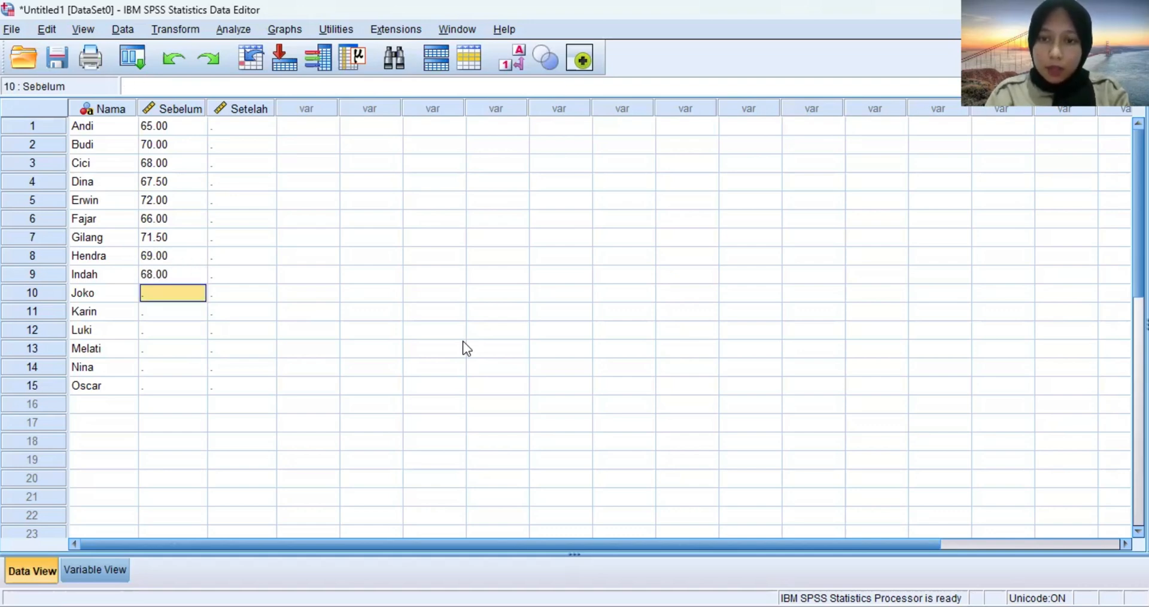
pyautogui.write('73')
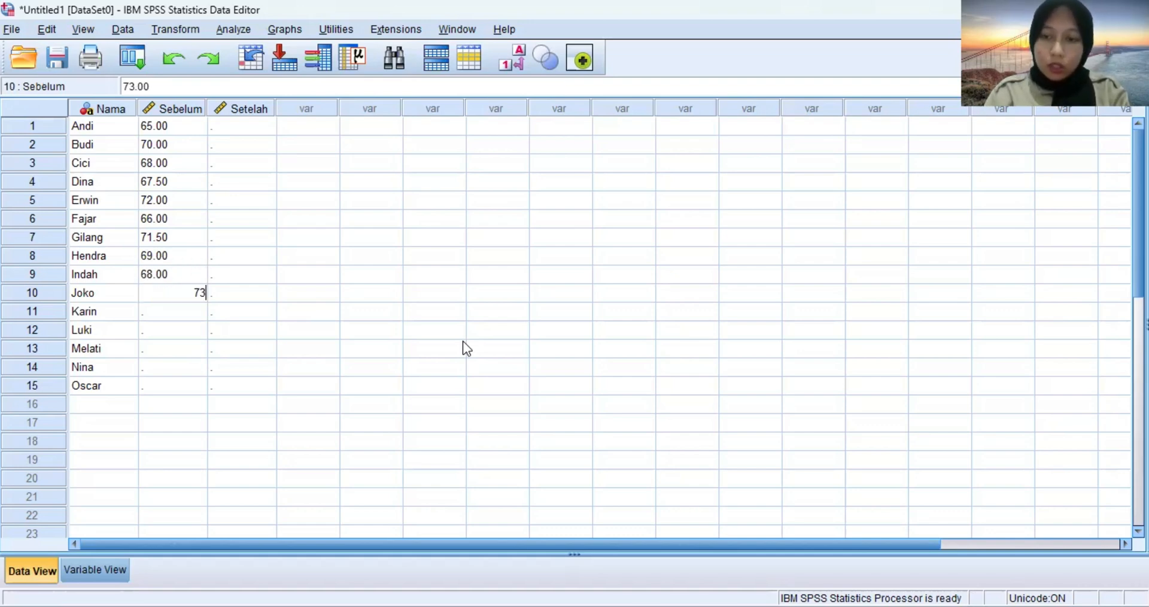
pyautogui.press('Return')
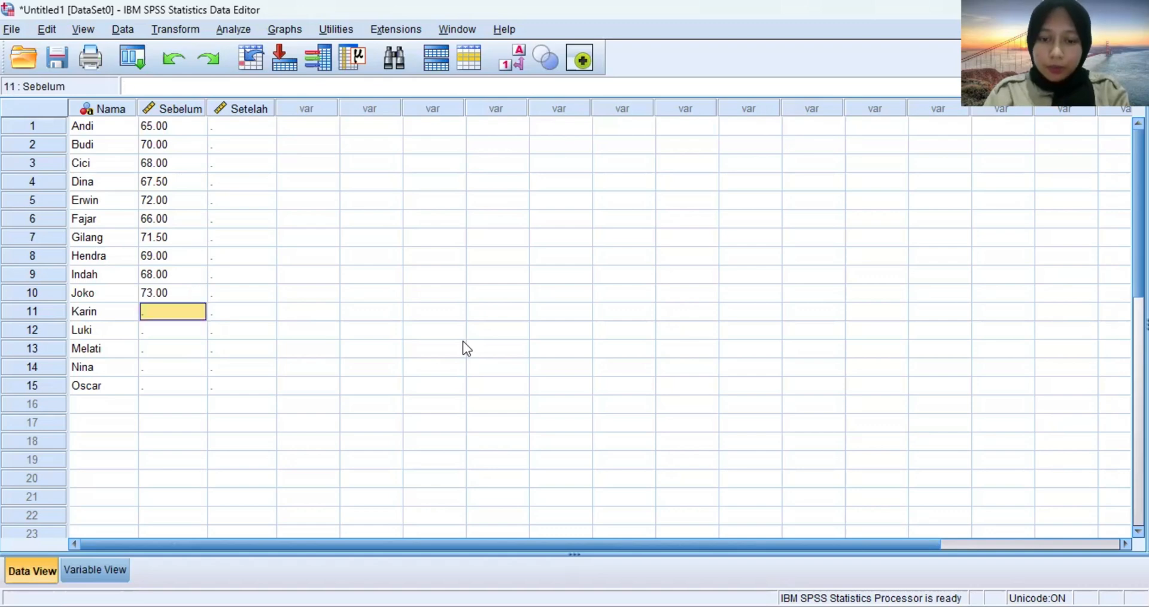
pyautogui.write('70')
pyautogui.press('Return')
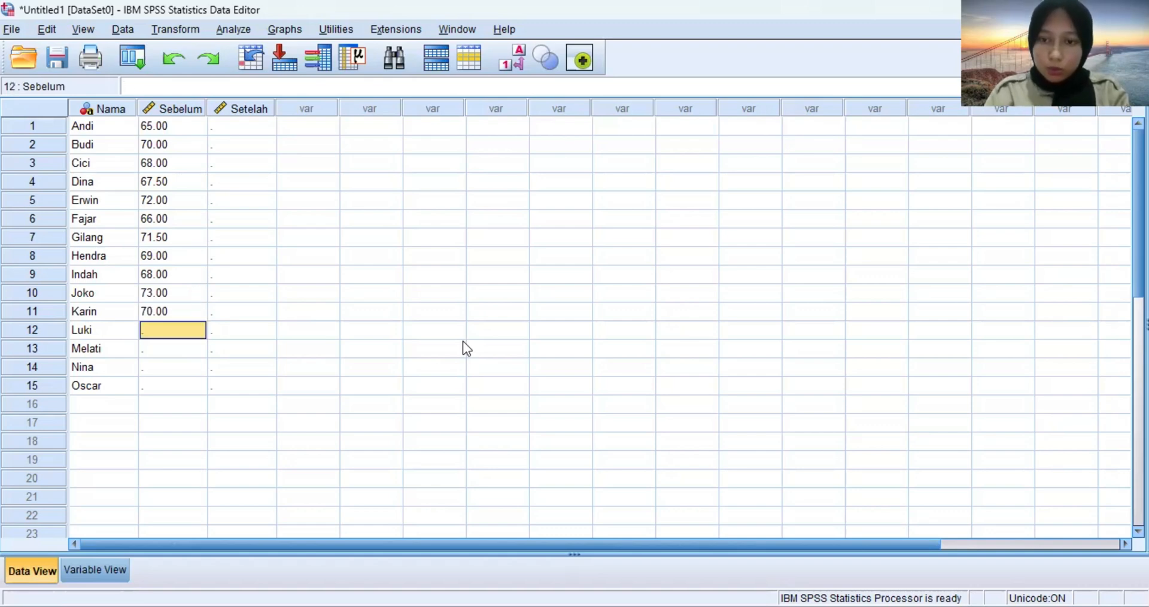
pyautogui.write('68.50')
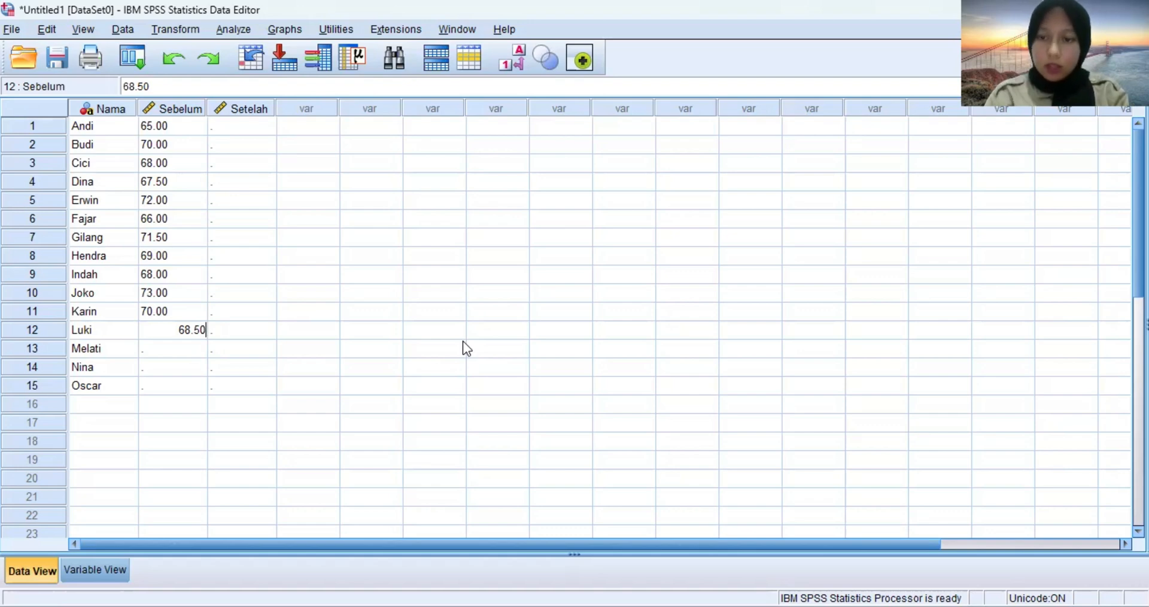
pyautogui.press('Return')
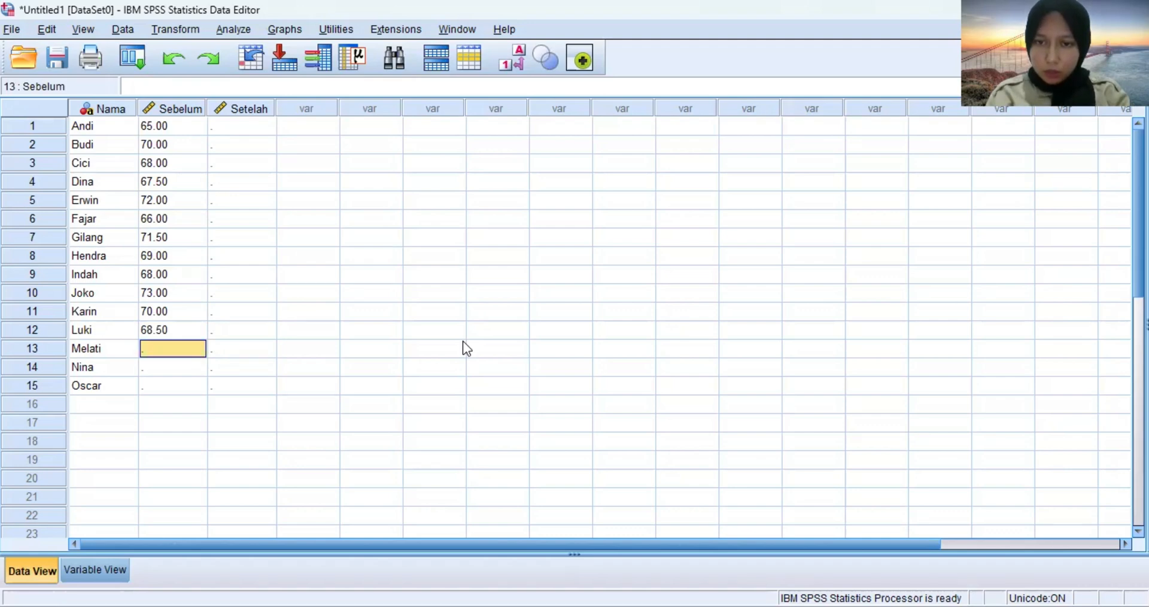
pyautogui.write('66')
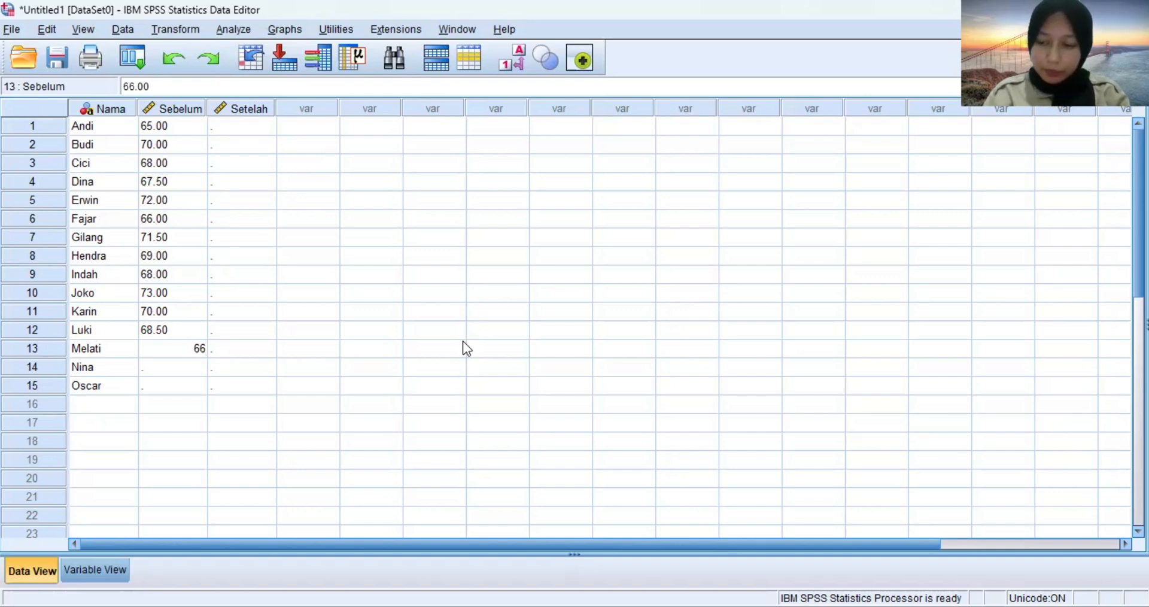
pyautogui.press('Return')
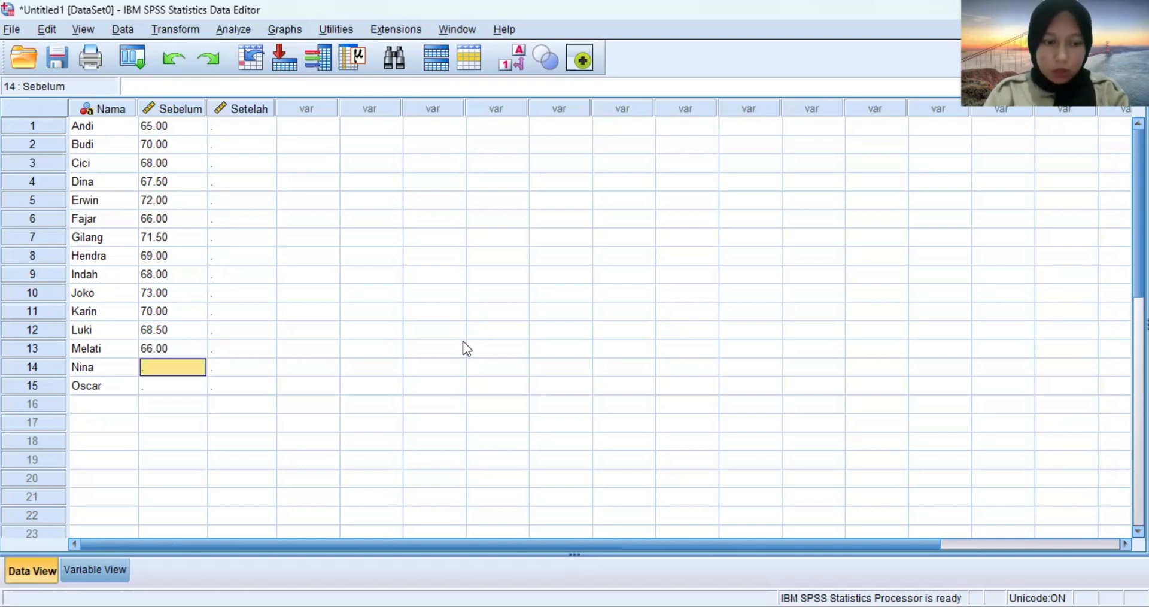
# Enter the scores 71 and 69.50 in rows 14 and 15 of the Sebelum column.
pyautogui.write('71')
pyautogui.press('Return')
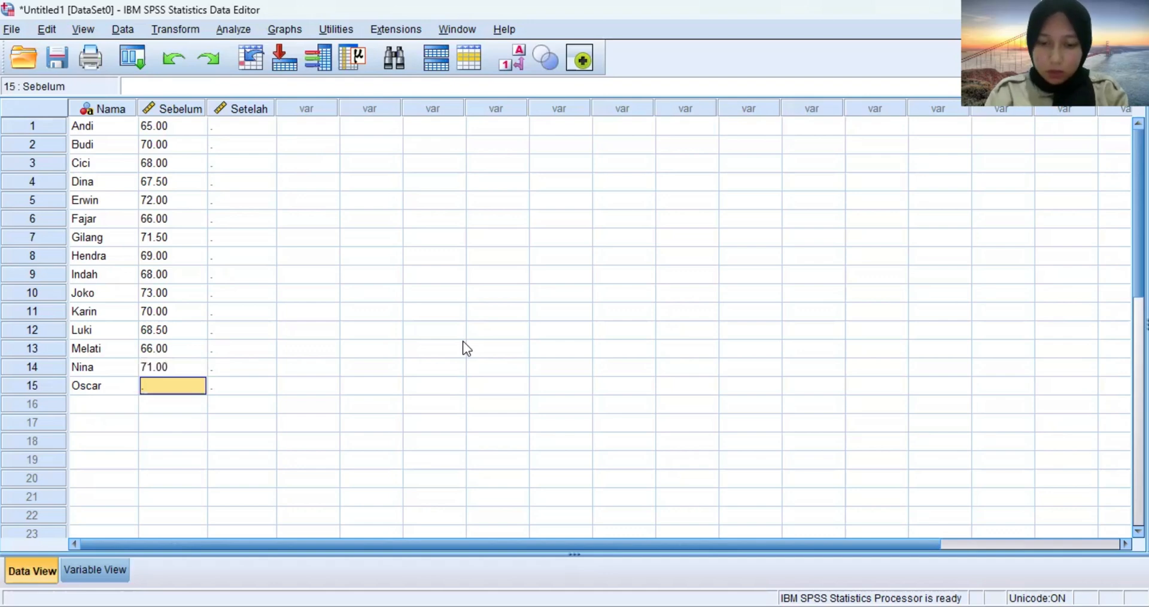
pyautogui.write('69.')
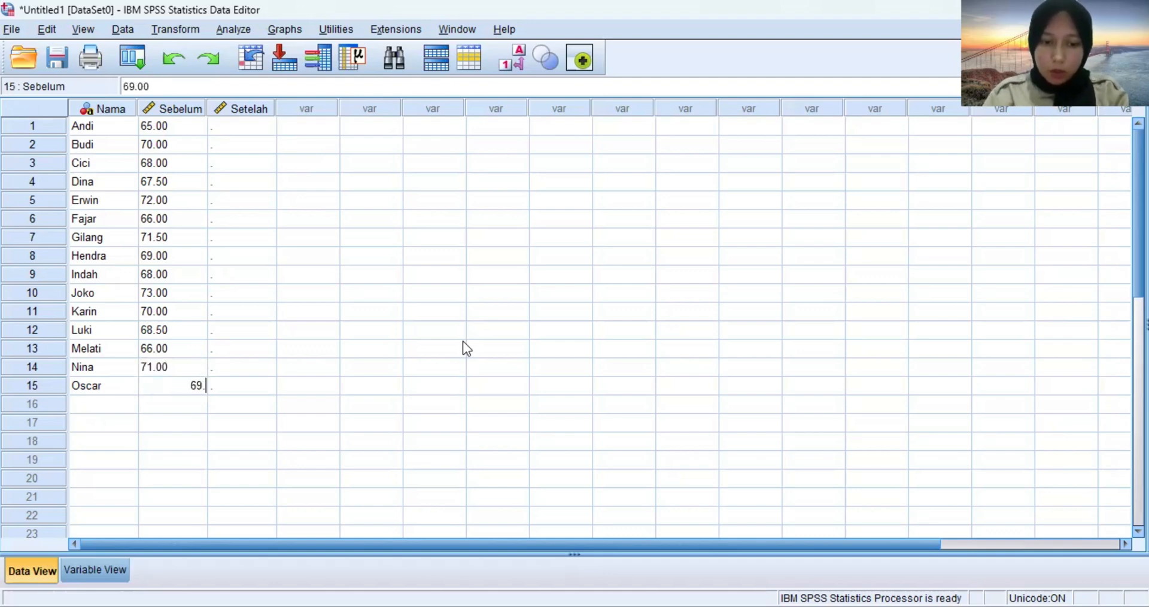
pyautogui.write('50')
pyautogui.press('Return')
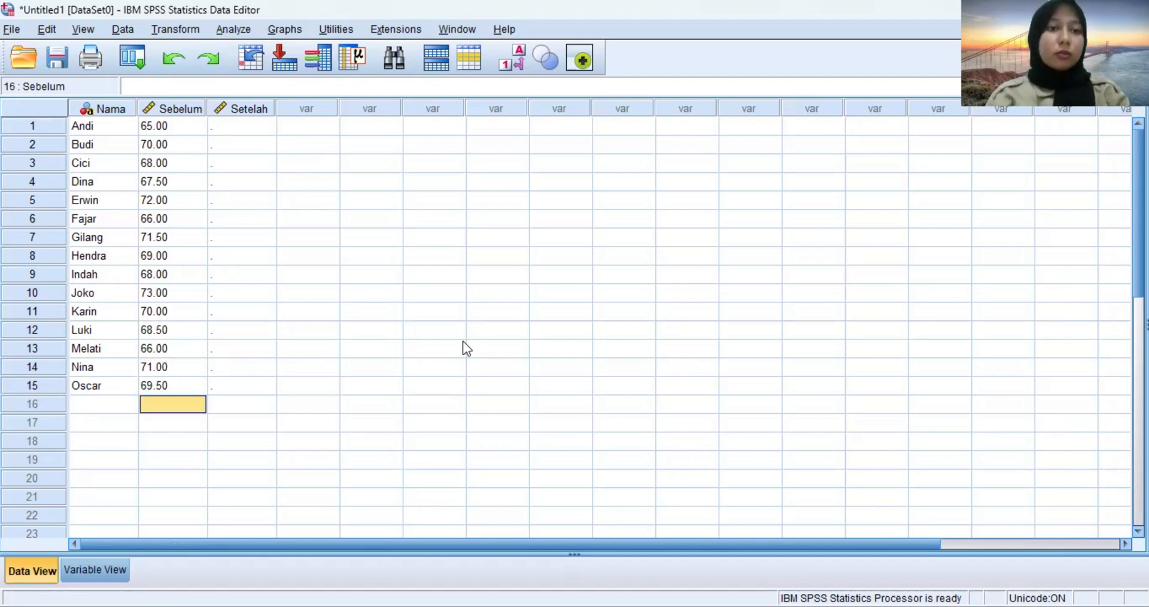
# Enter the scores 62, 68, 66.50 and 65 in rows 1 to 4 of the Setelah column.
pyautogui.press('Right')
pyautogui.press('Up')
pyautogui.press('Up')
pyautogui.press('Up')
pyautogui.press('Up')
pyautogui.press('Up')
pyautogui.press('Up')
pyautogui.press('Up')
pyautogui.press('Up')
pyautogui.press('Up')
pyautogui.press('Up')
pyautogui.press('Up')
pyautogui.press('Up')
pyautogui.press('Up')
pyautogui.press('Up')
pyautogui.press('Up')
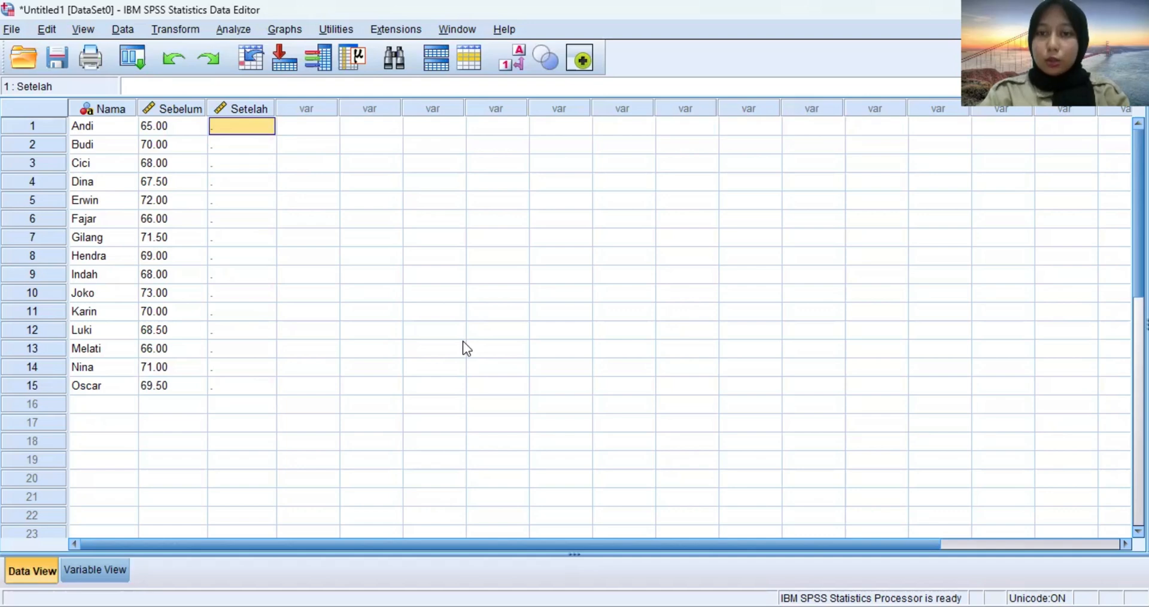
pyautogui.write('62')
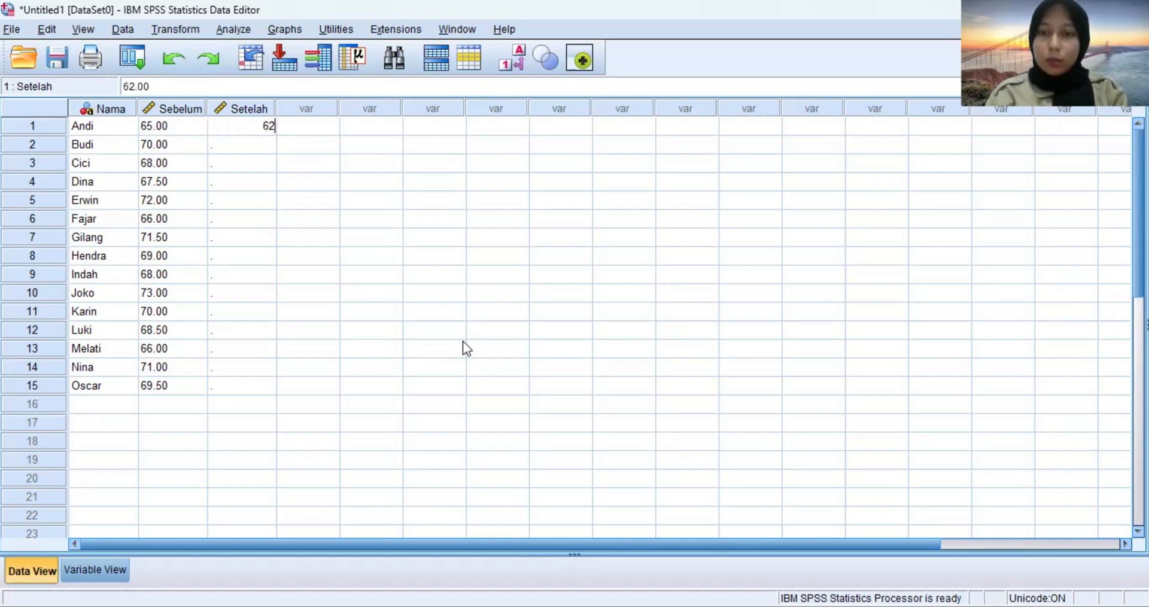
pyautogui.press('Return')
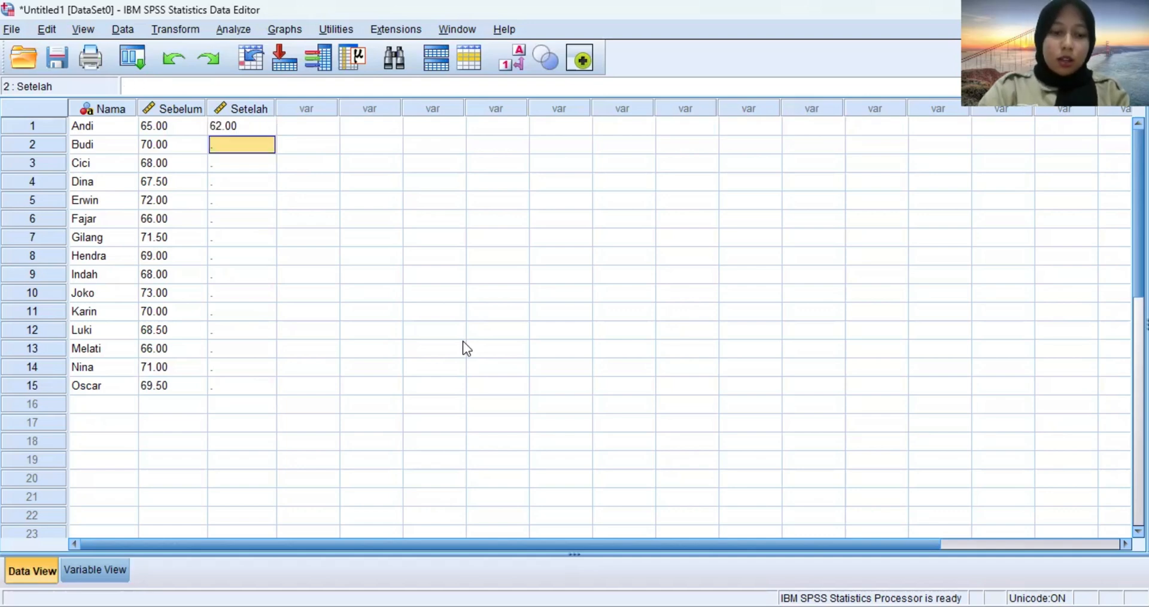
pyautogui.write('68')
pyautogui.press('Return')
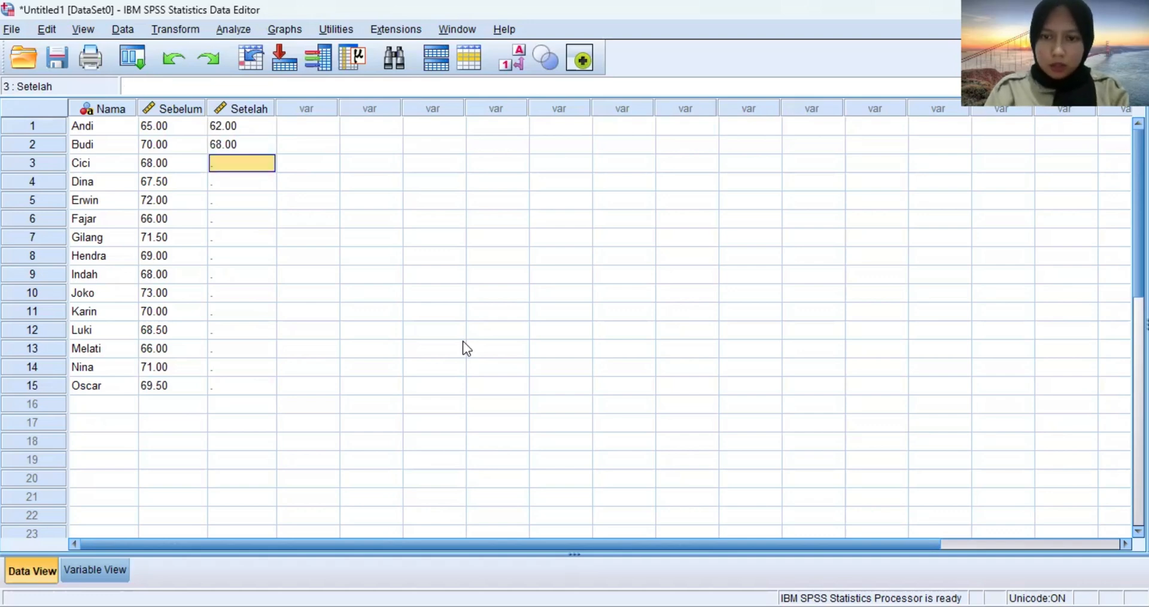
pyautogui.write('66.50')
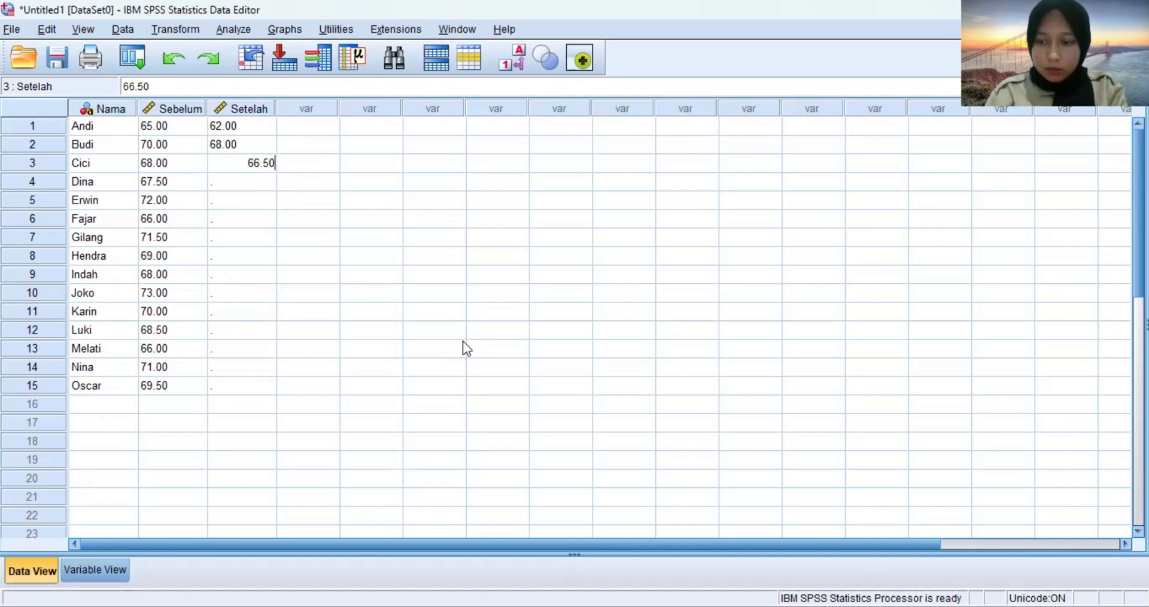
pyautogui.press('Return')
pyautogui.write('65')
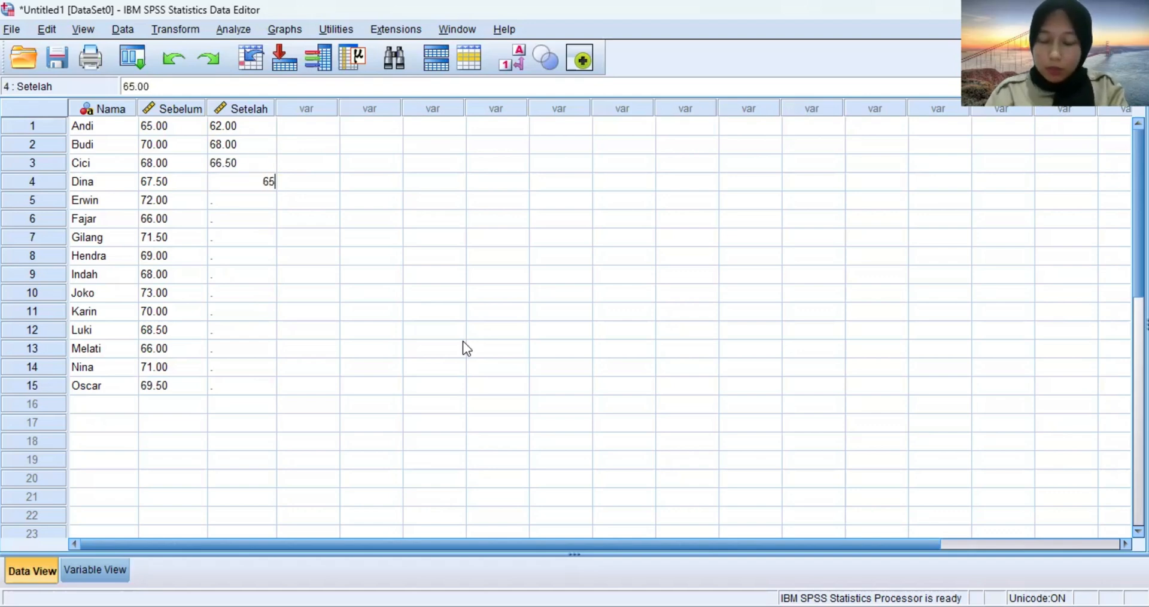
pyautogui.press('Return')
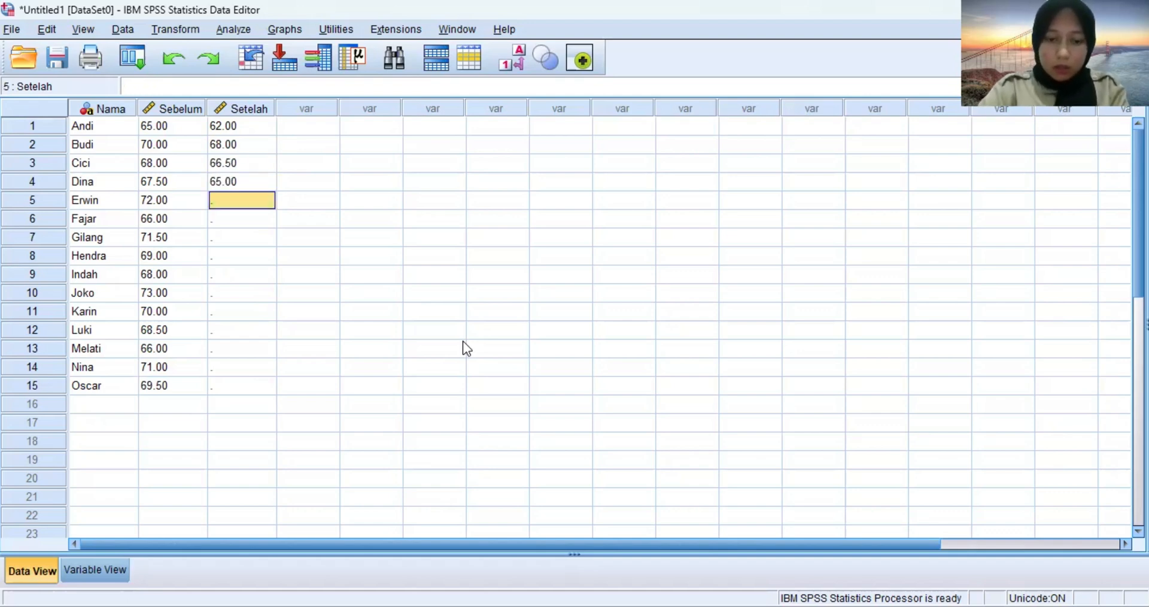
# Enter the scores 69, 64, 70 and 67.50 in rows 5 to 8 of the Setelah column.
pyautogui.write('69')
pyautogui.press('Return')
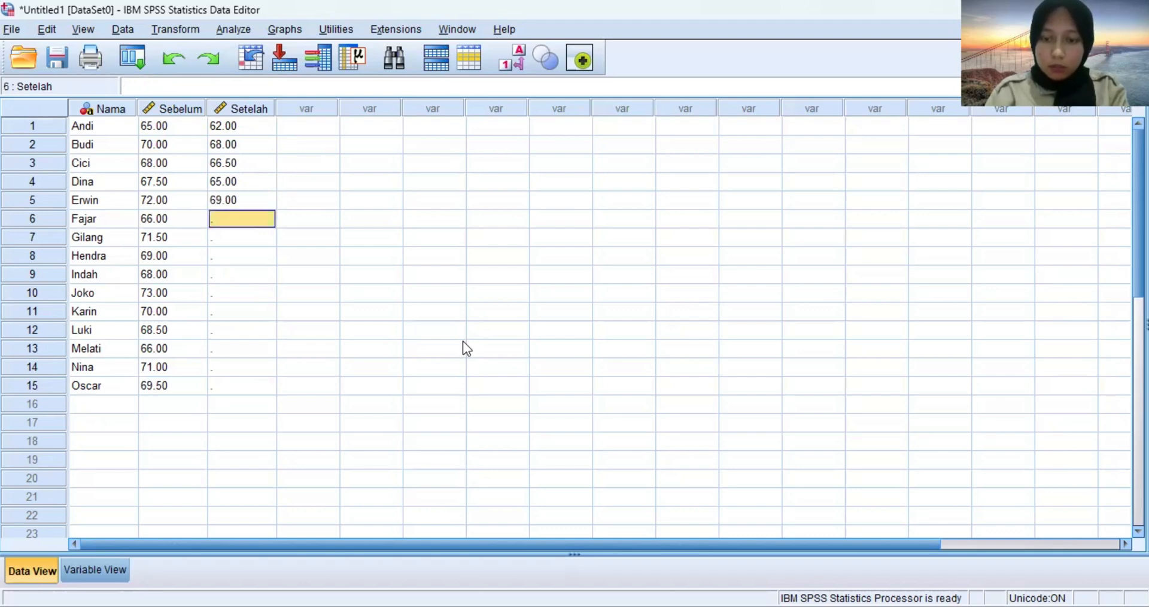
pyautogui.write('64')
pyautogui.press('Return')
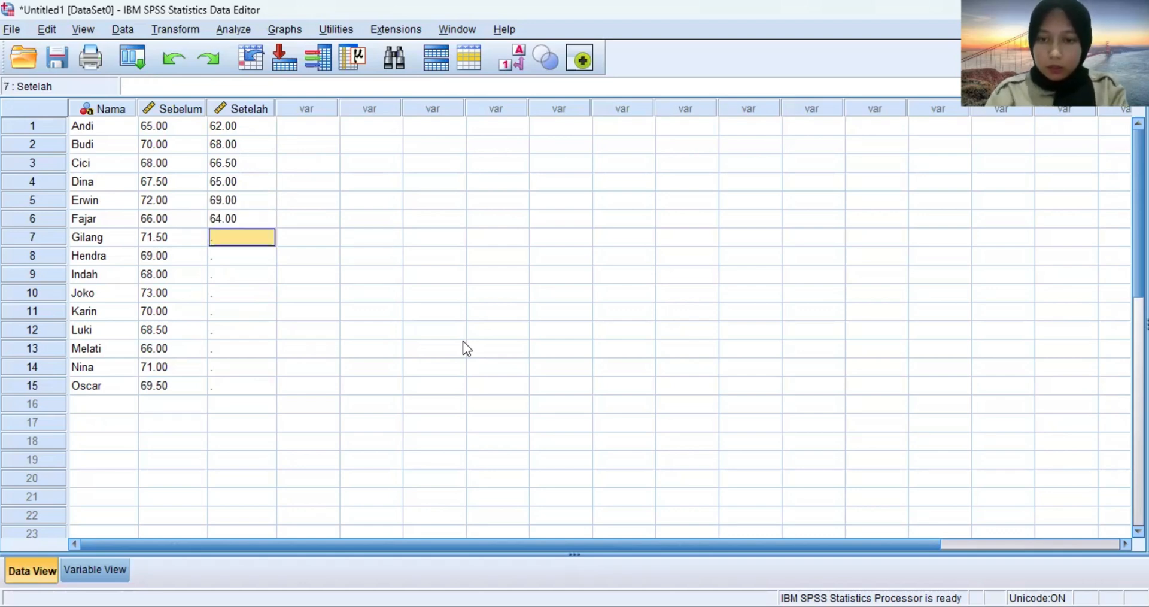
pyautogui.write('70')
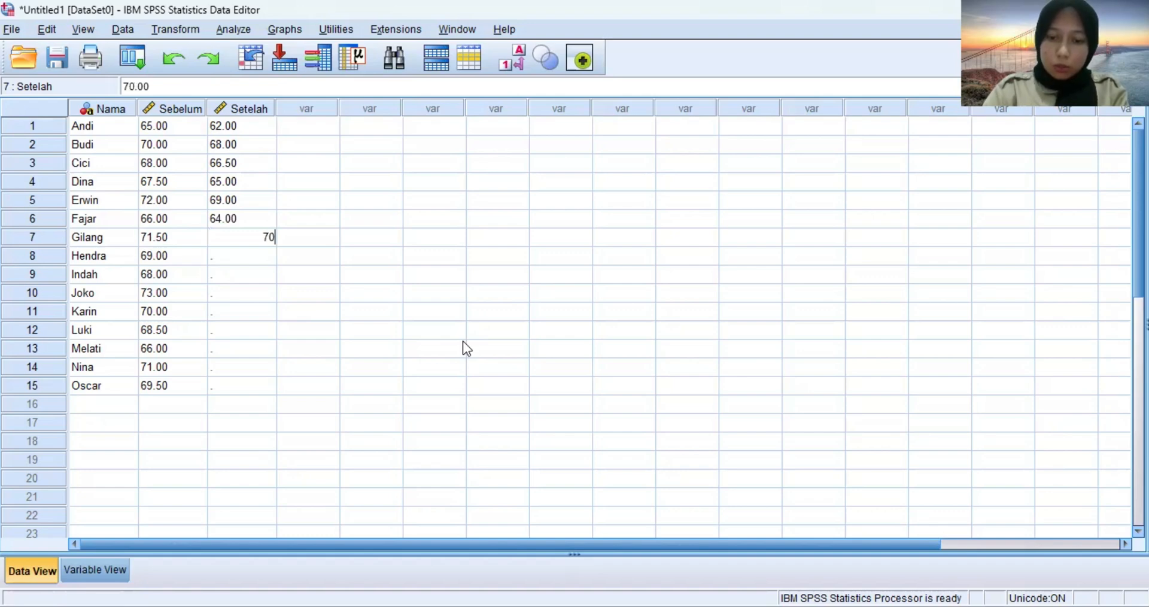
pyautogui.press('Return')
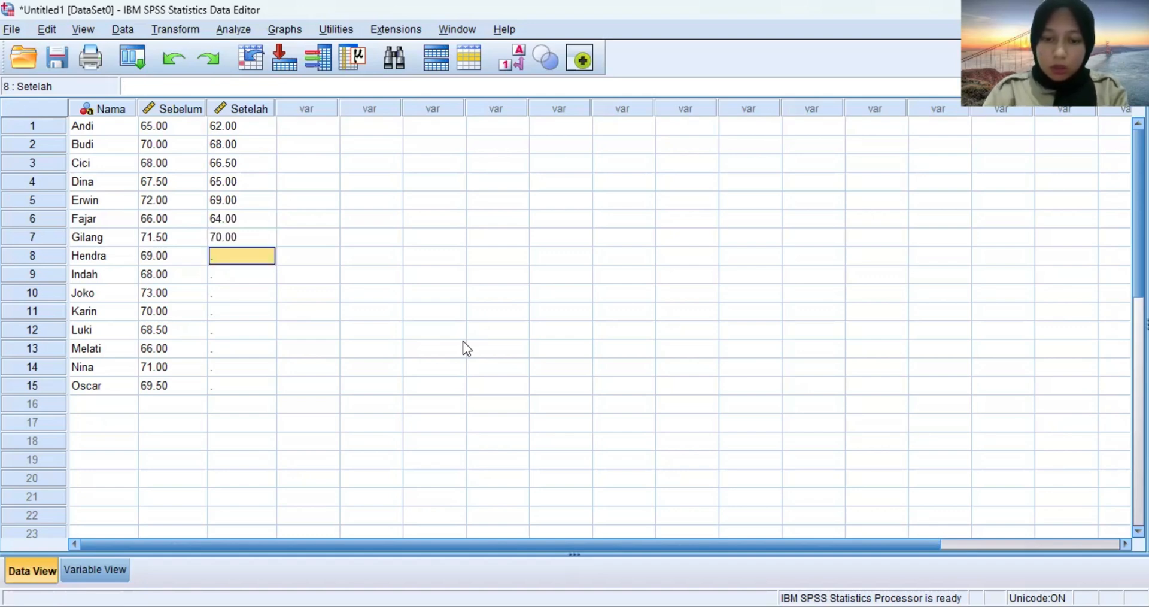
pyautogui.write('67.50')
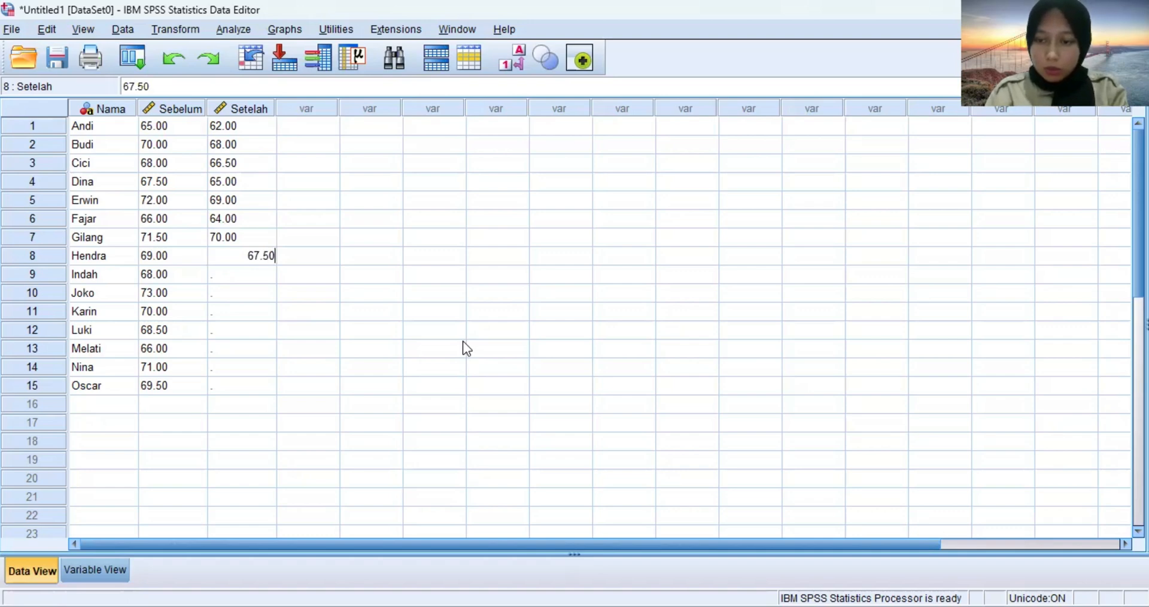
pyautogui.press('Return')
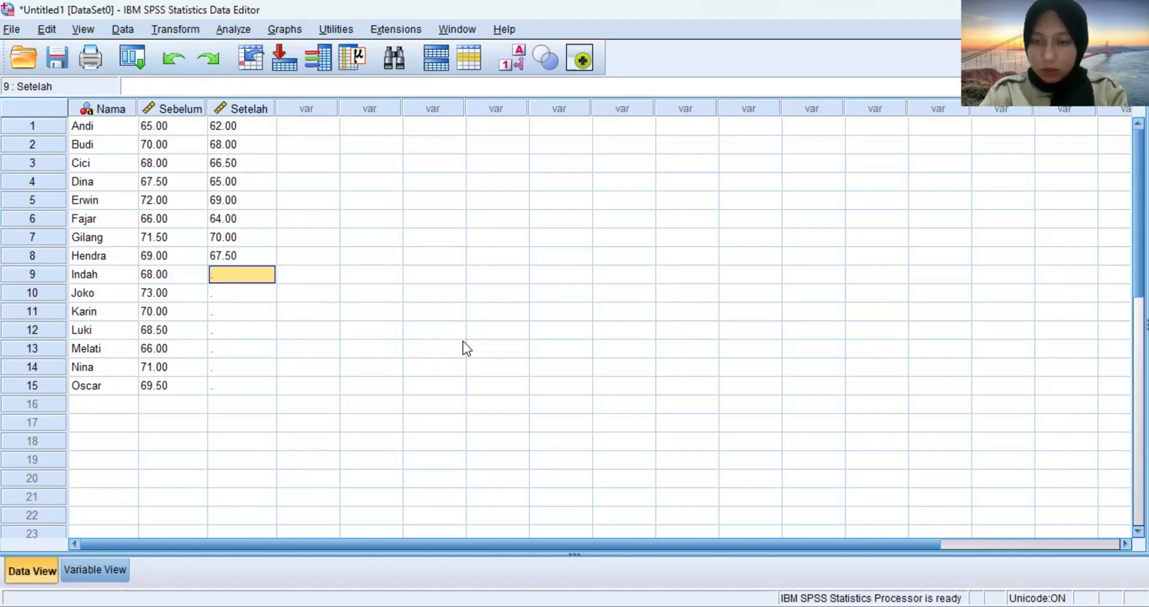
# Enter the scores 66 and 70.50 in rows 9 and 10 of the Setelah column.
pyautogui.write('66')
pyautogui.press('Return')
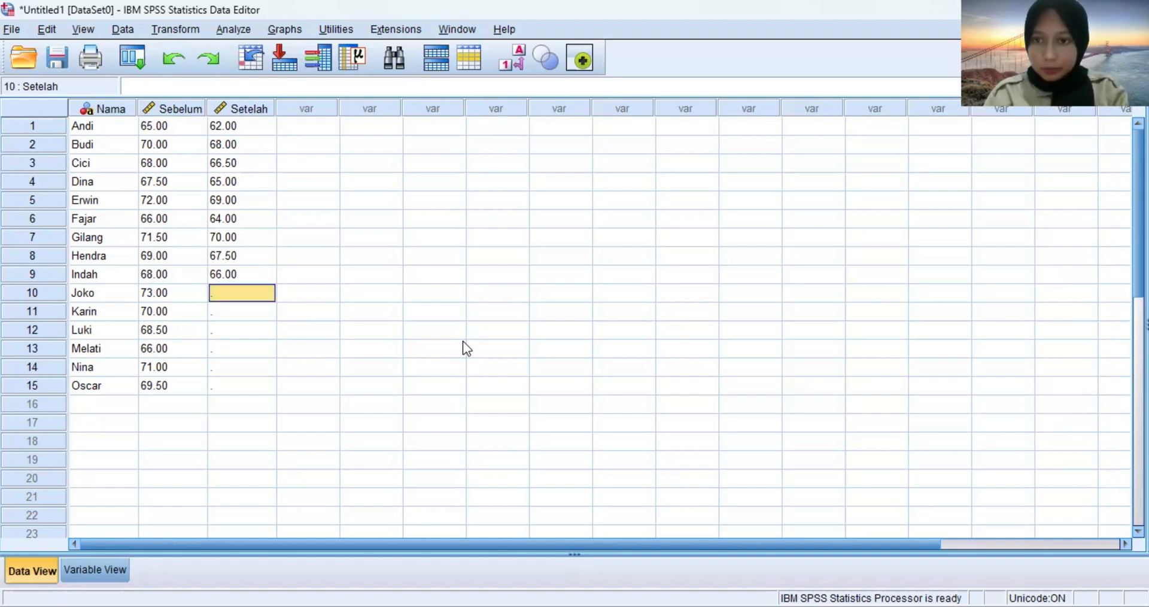
pyautogui.write('6')
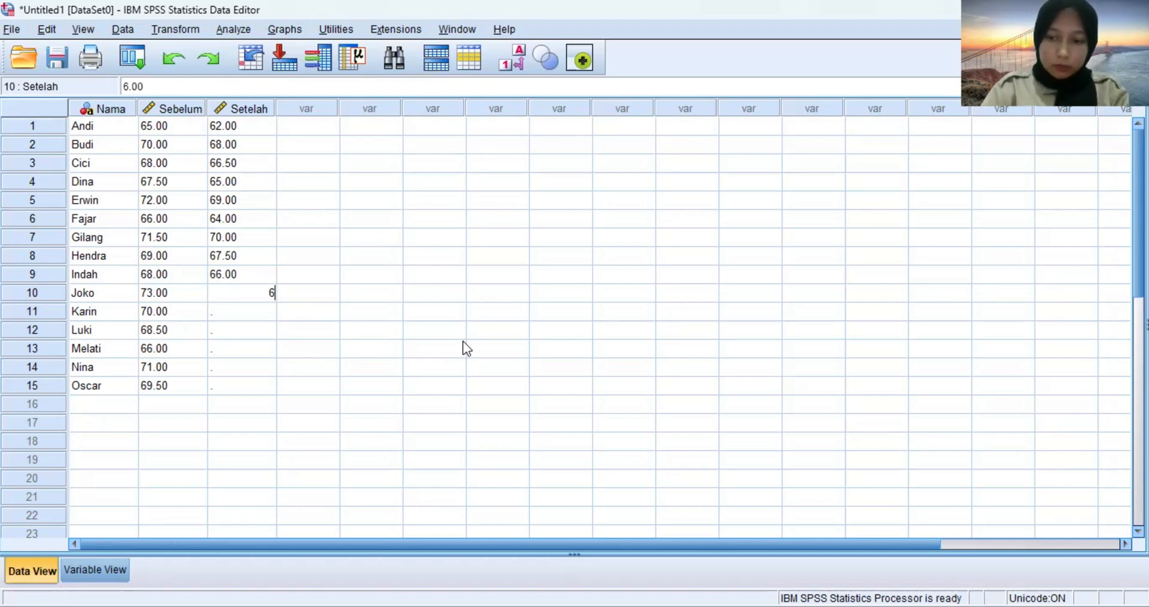
pyautogui.press('BackSpace')
pyautogui.write('7-')
pyautogui.press('BackSpace')
pyautogui.write('0.50')
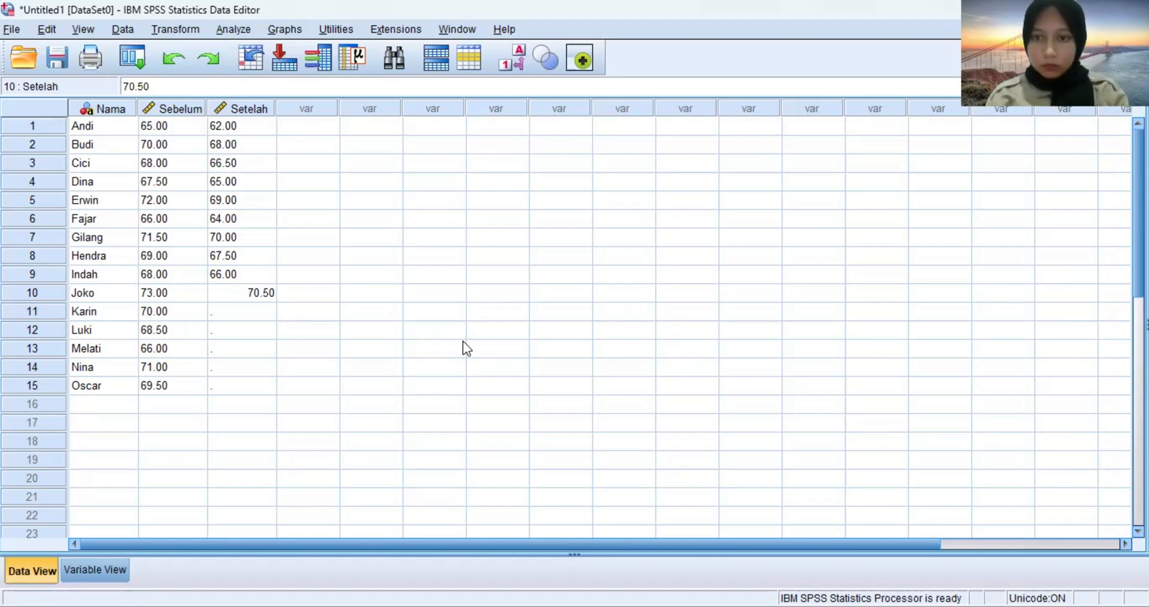
pyautogui.press('Return')
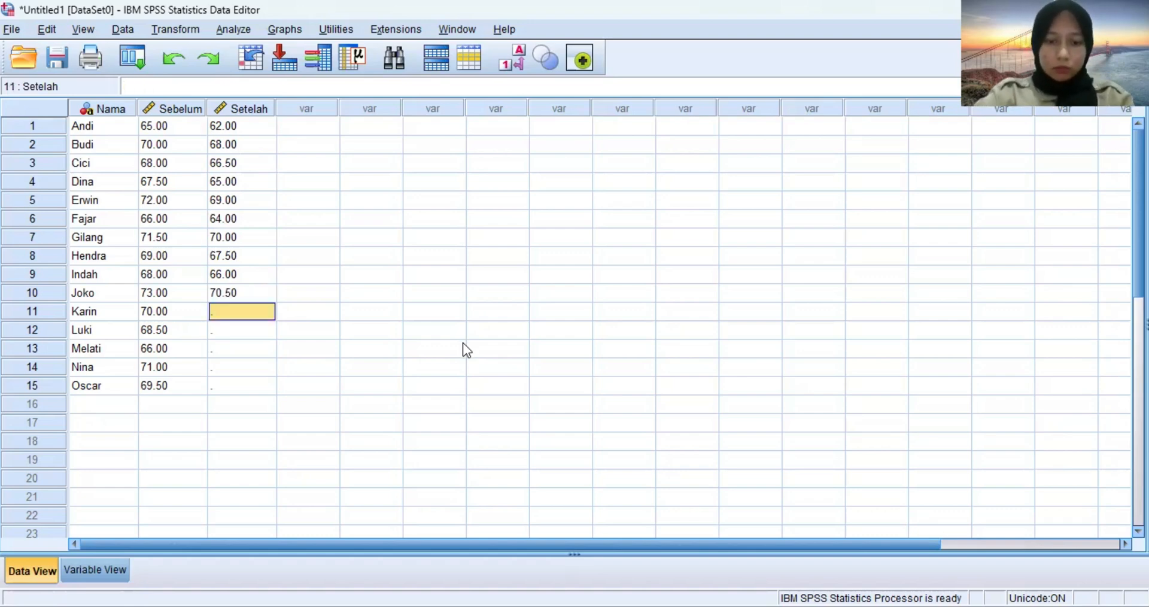
# Enter the scores 68, 67, 64.50, 69 and 67 in rows 11 to 15 of the Setelah column.
pyautogui.write('68')
pyautogui.press('Return')
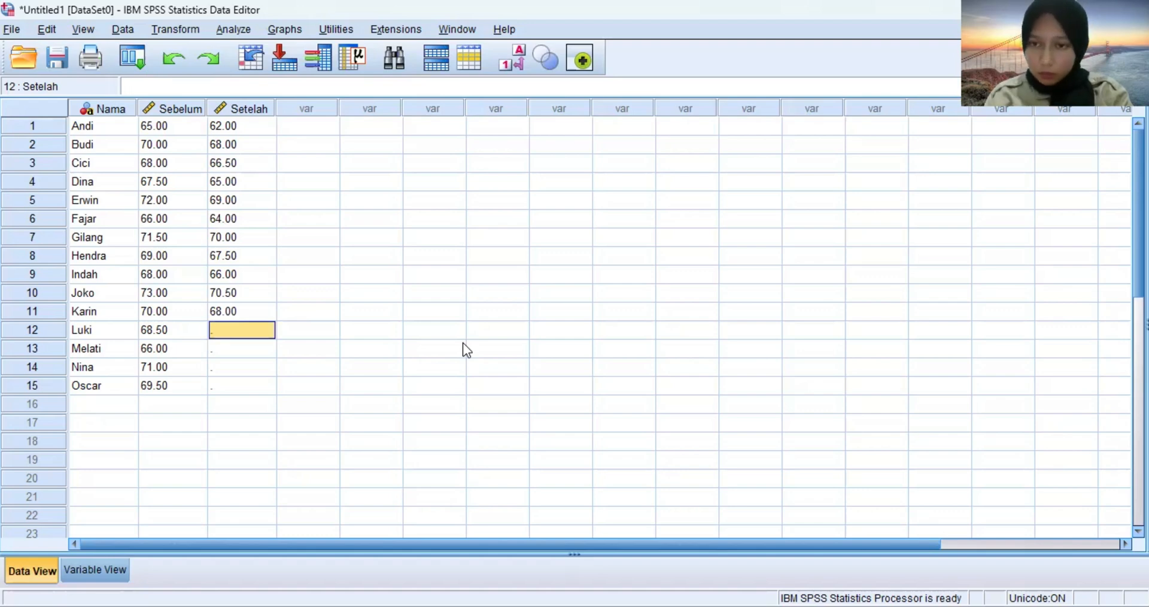
pyautogui.write('67')
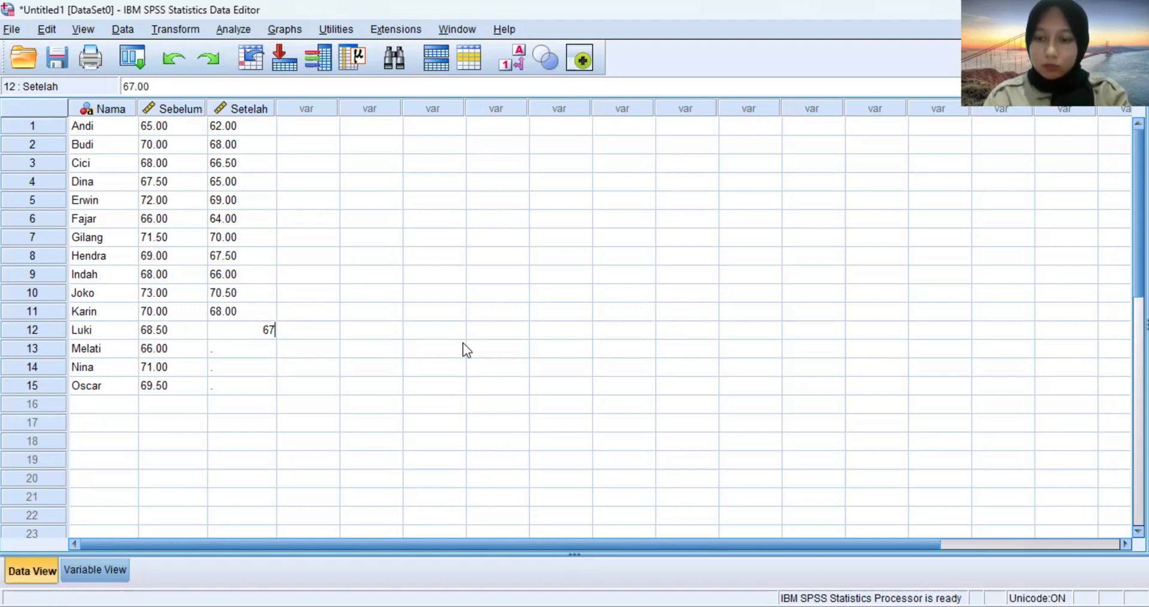
pyautogui.press('Return')
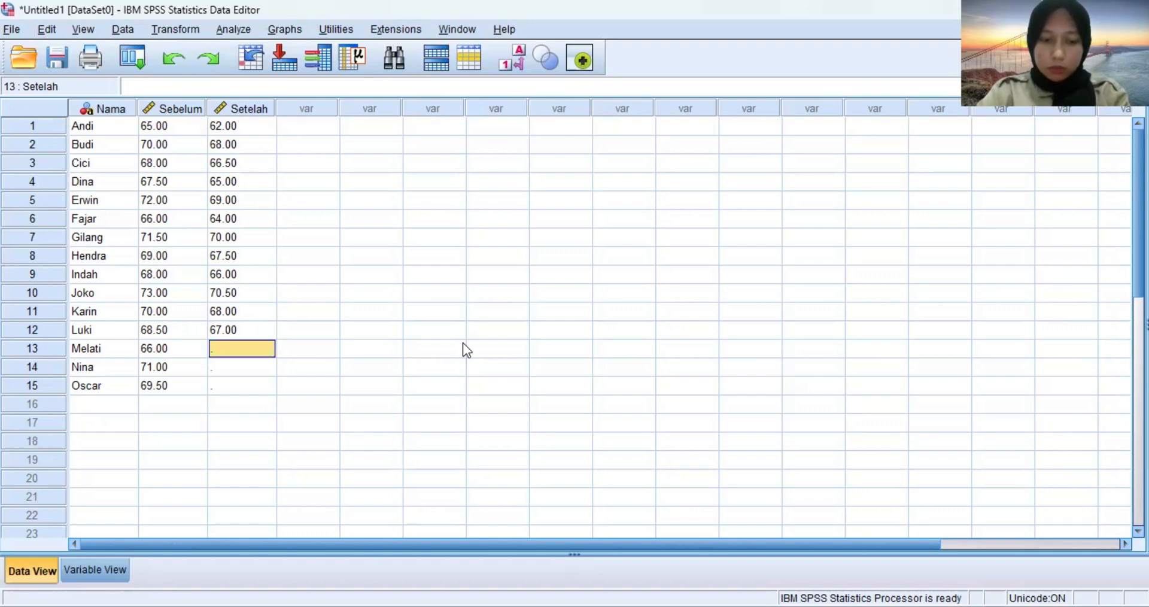
pyautogui.write('64.50')
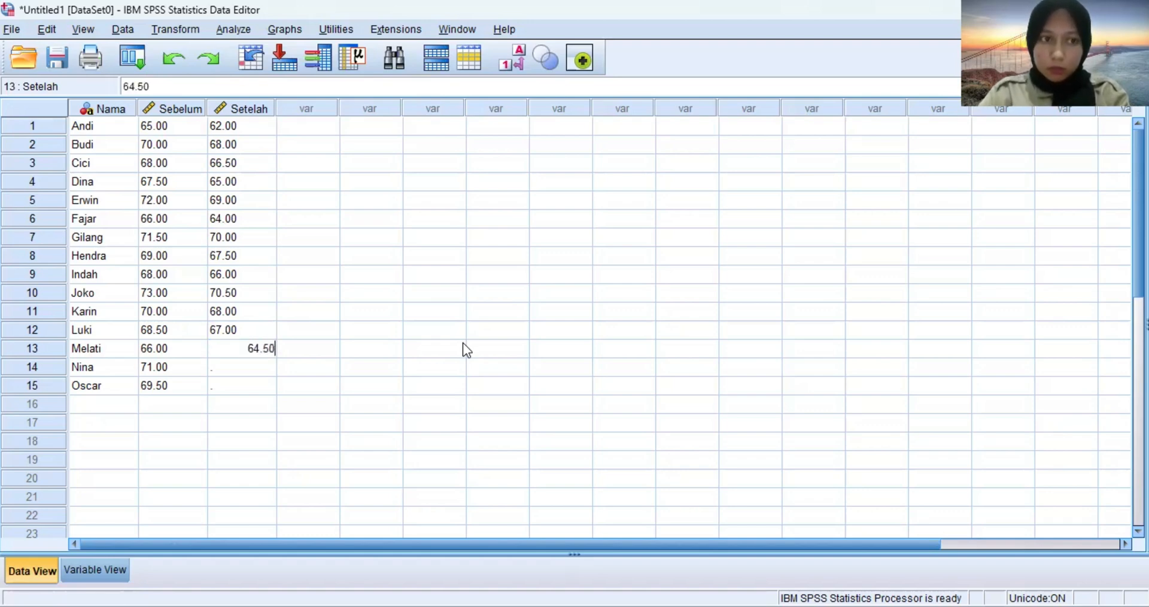
pyautogui.press('Return')
pyautogui.write('69')
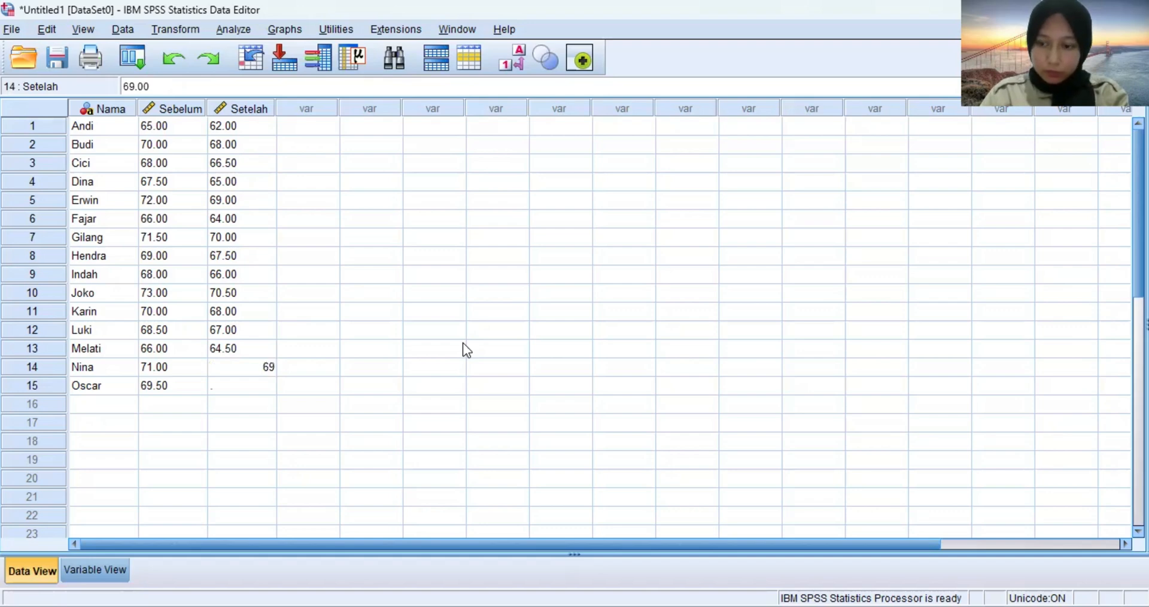
pyautogui.press('Return')
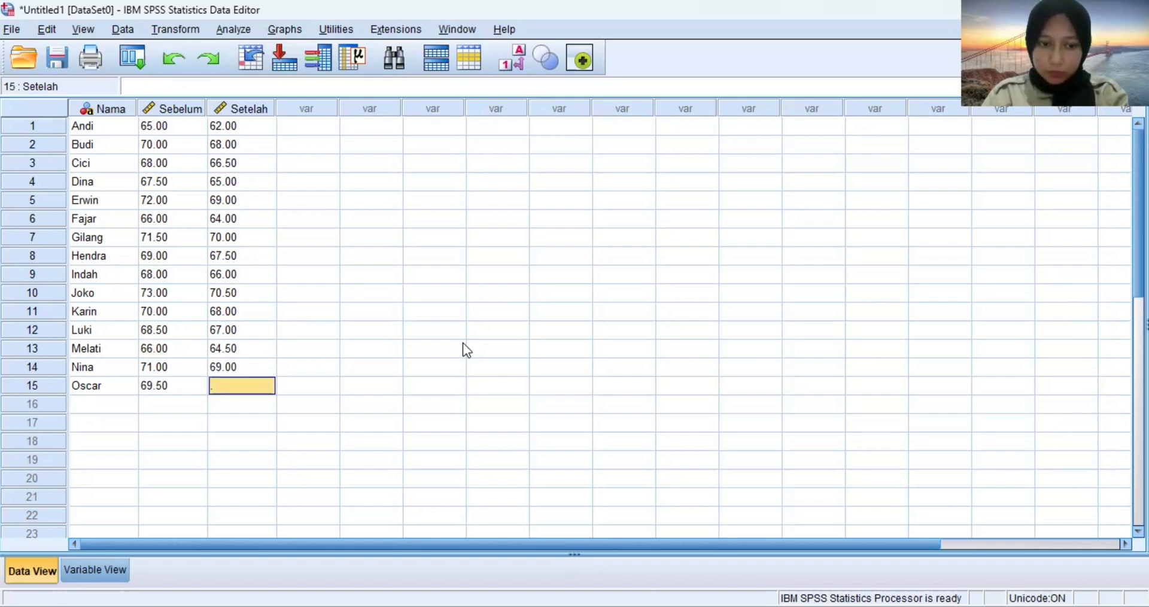
pyautogui.write('67')
pyautogui.press('Return')
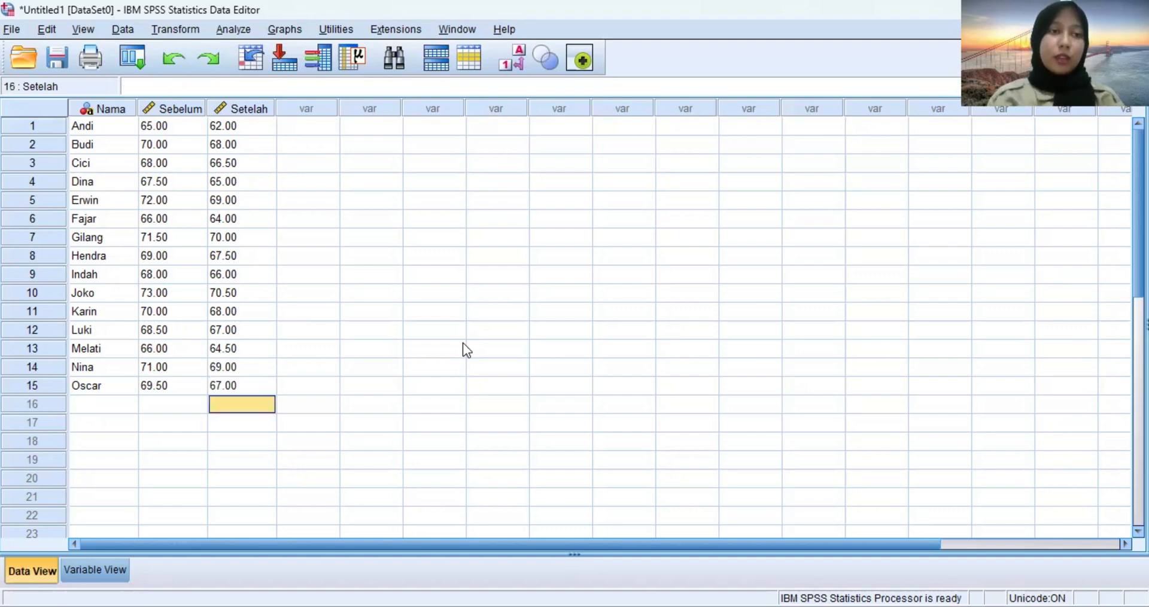
pyautogui.click(371, 235)
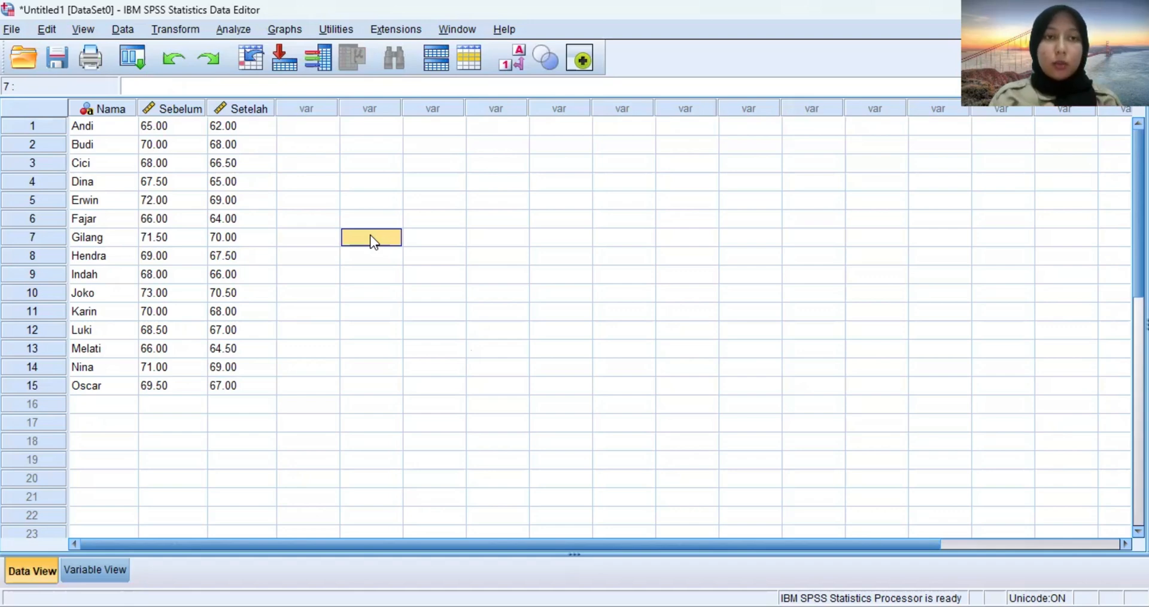
# Set up a Paired-Samples T Test with Waktu Sebelum as Variable1 and Waktu Setelah as Variable2 of pair 1.
pyautogui.click(231, 30)
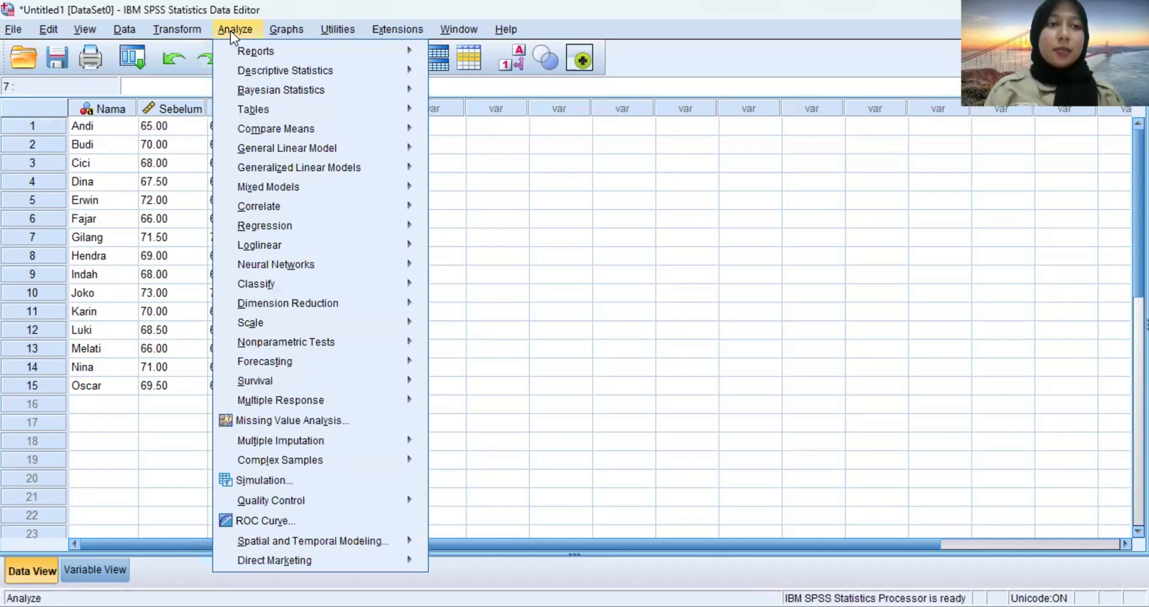
pyautogui.moveTo(292, 144)
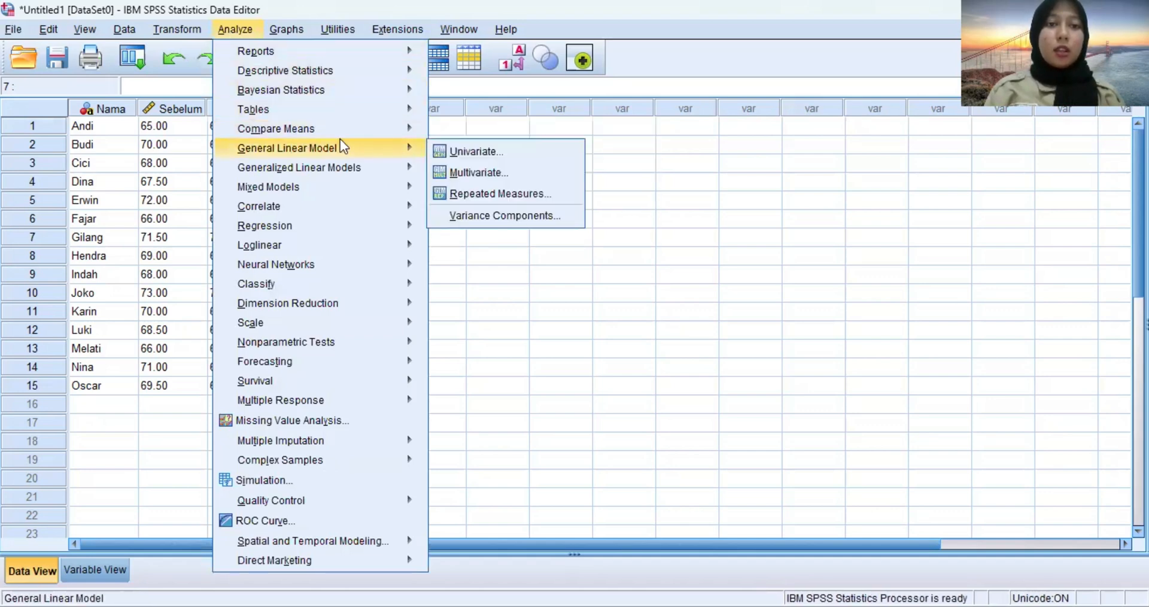
pyautogui.moveTo(346, 136)
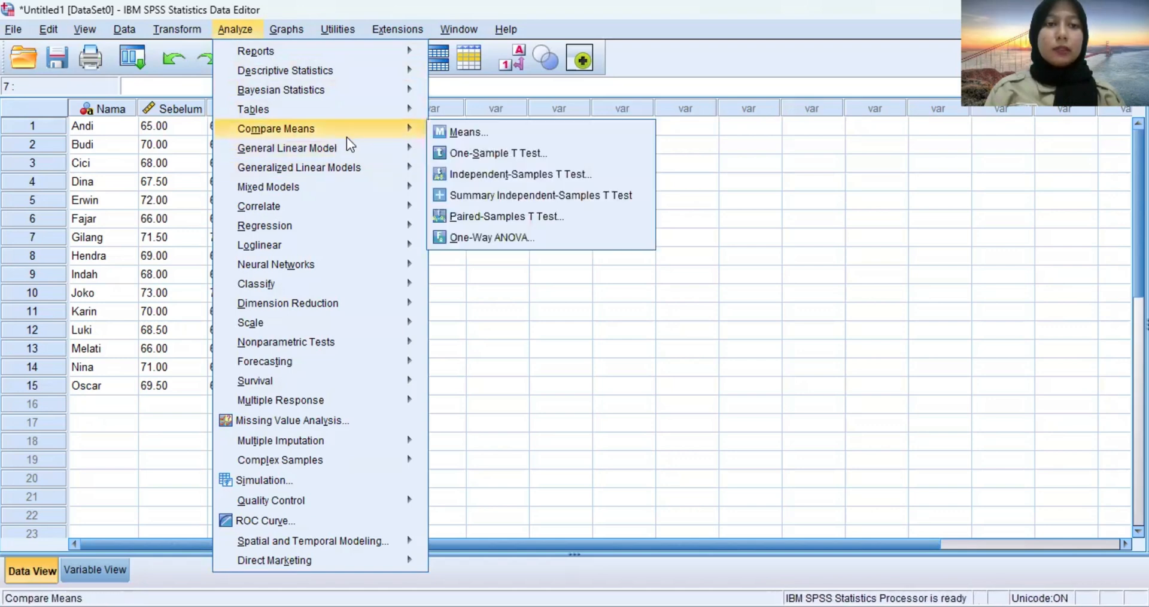
pyautogui.click(498, 217)
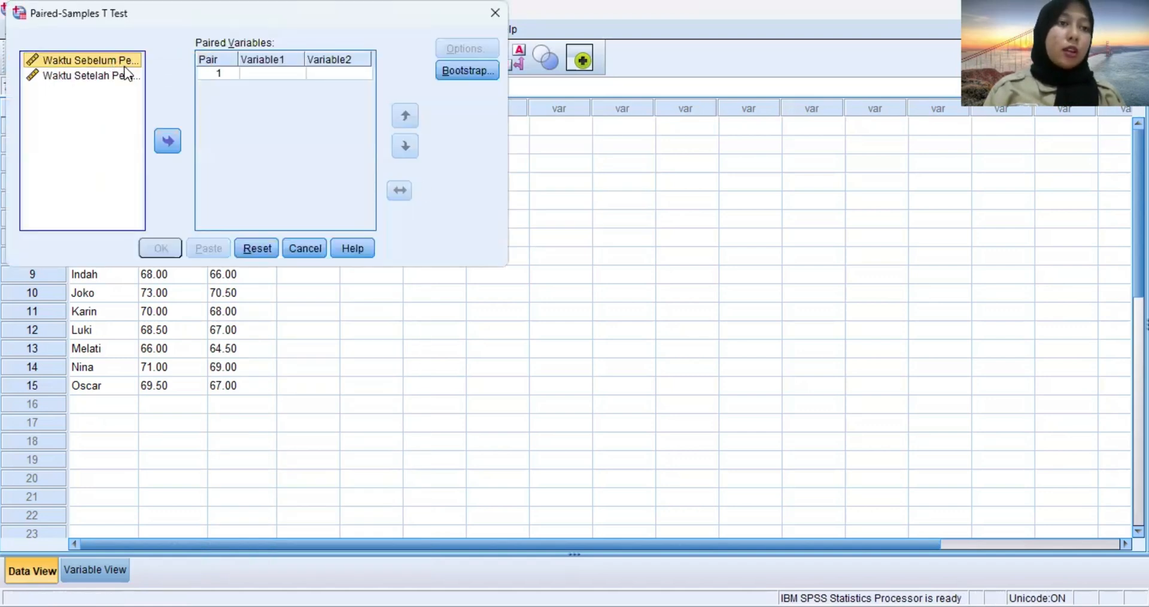
pyautogui.click(166, 142)
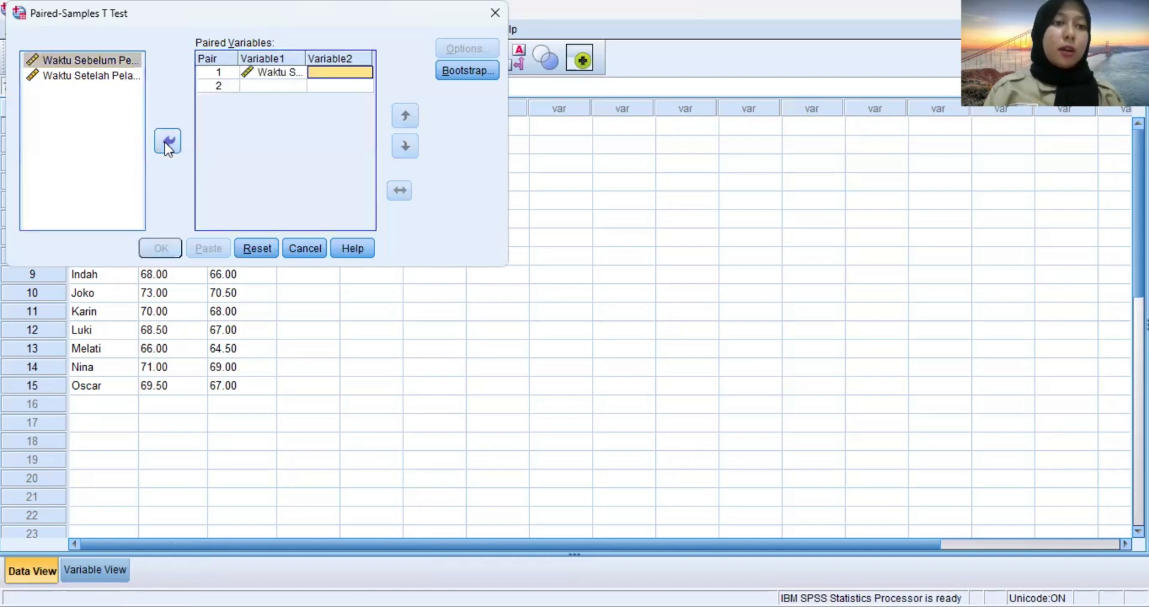
pyautogui.click(100, 76)
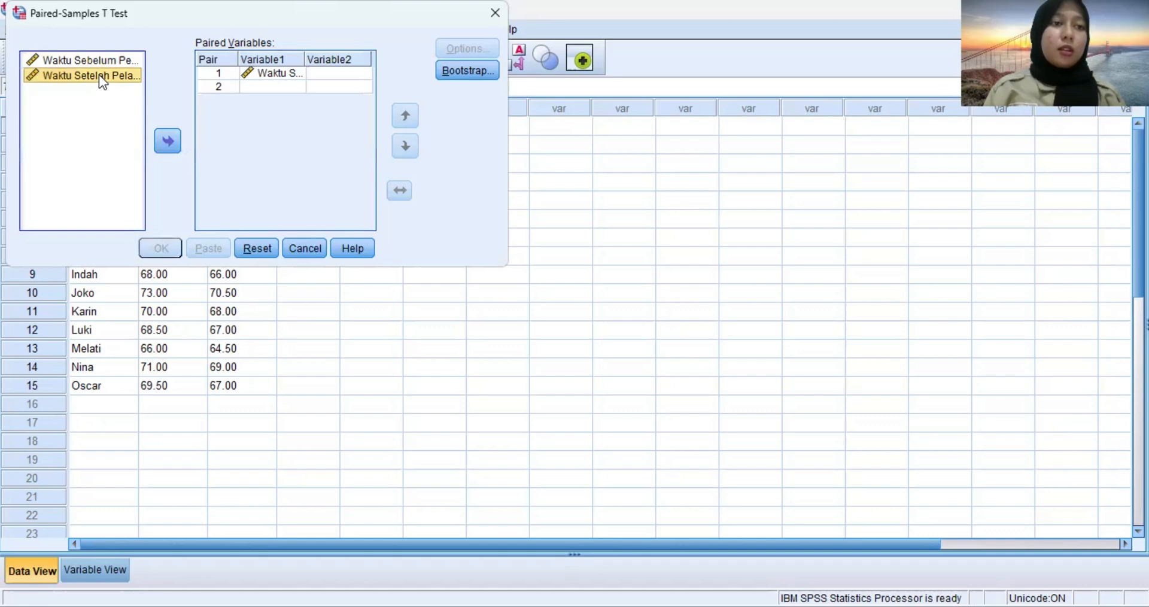
pyautogui.click(166, 142)
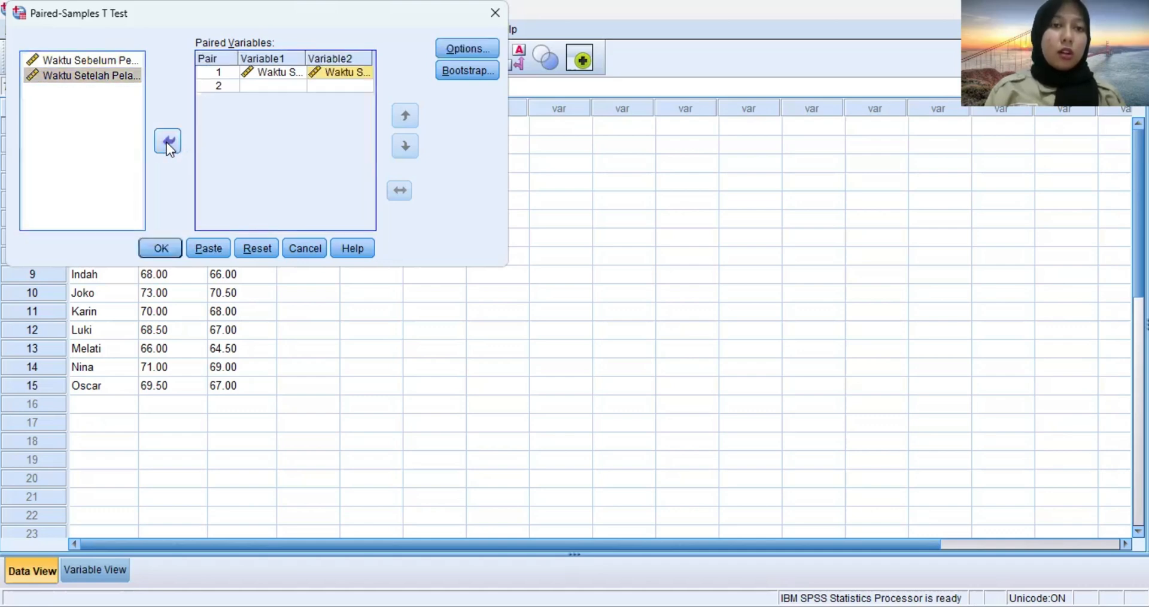
# Accept the 95% confidence interval with cases excluded analysis by analysis, and run the paired-samples t test.
pyautogui.click(462, 49)
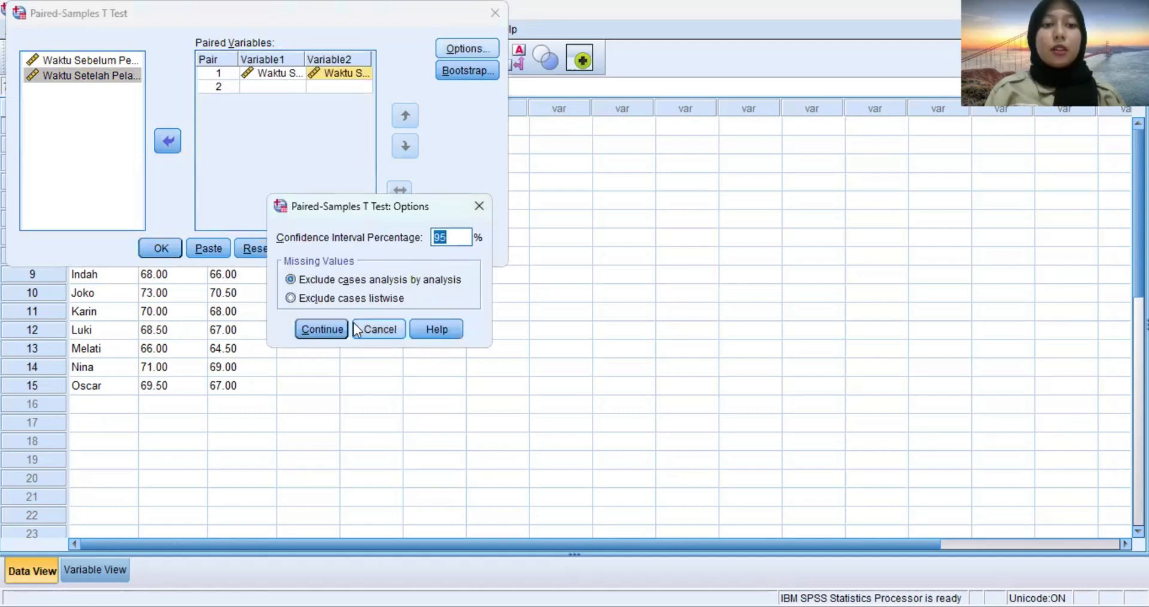
pyautogui.click(319, 330)
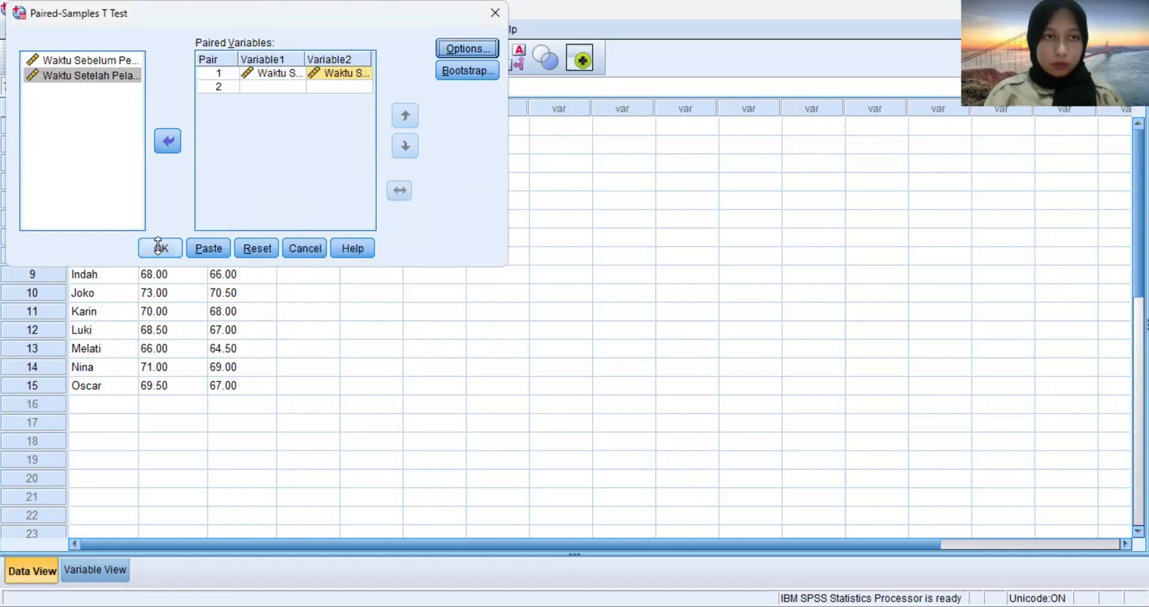
pyautogui.click(158, 247)
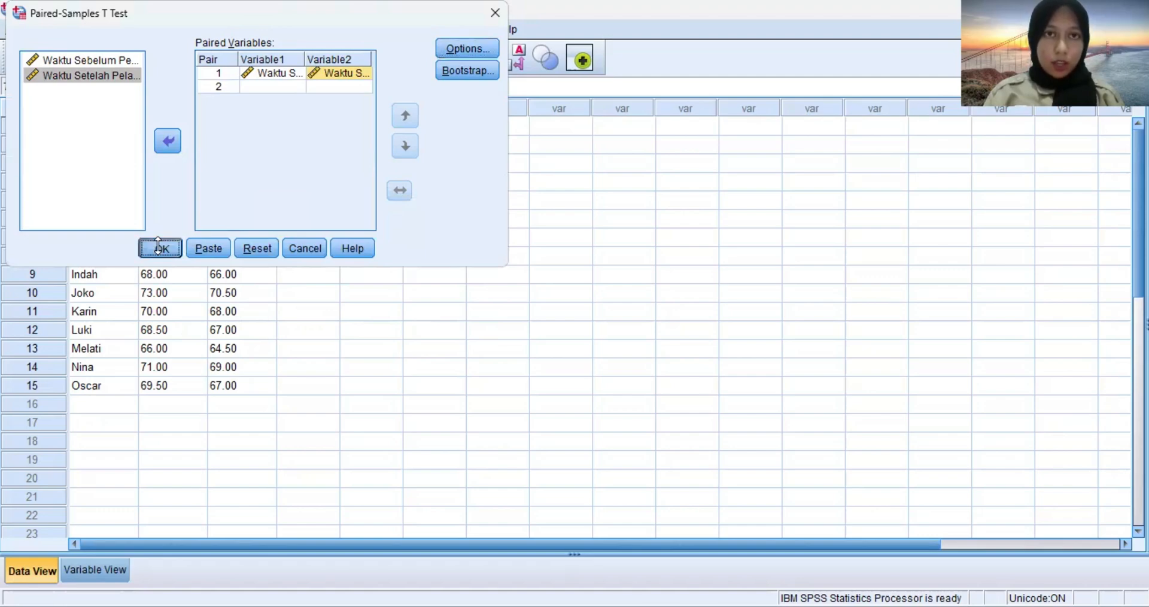
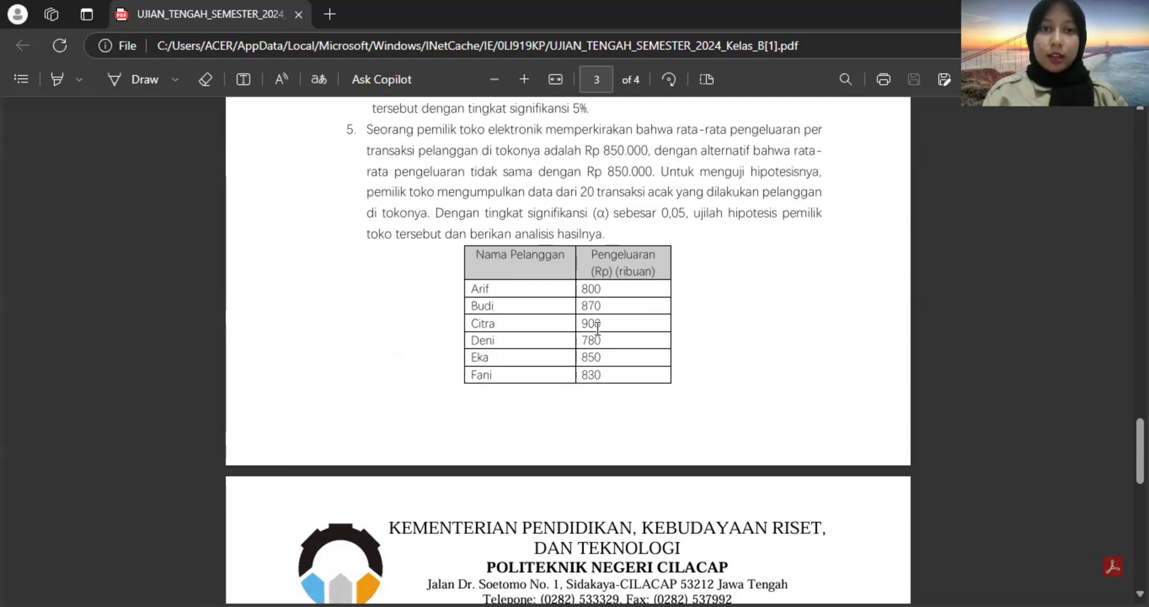
# Read question 5's customer spending table and its one-sample hypothesis test instructions in the exam PDF.
pyautogui.scroll(-7, 597, 328)
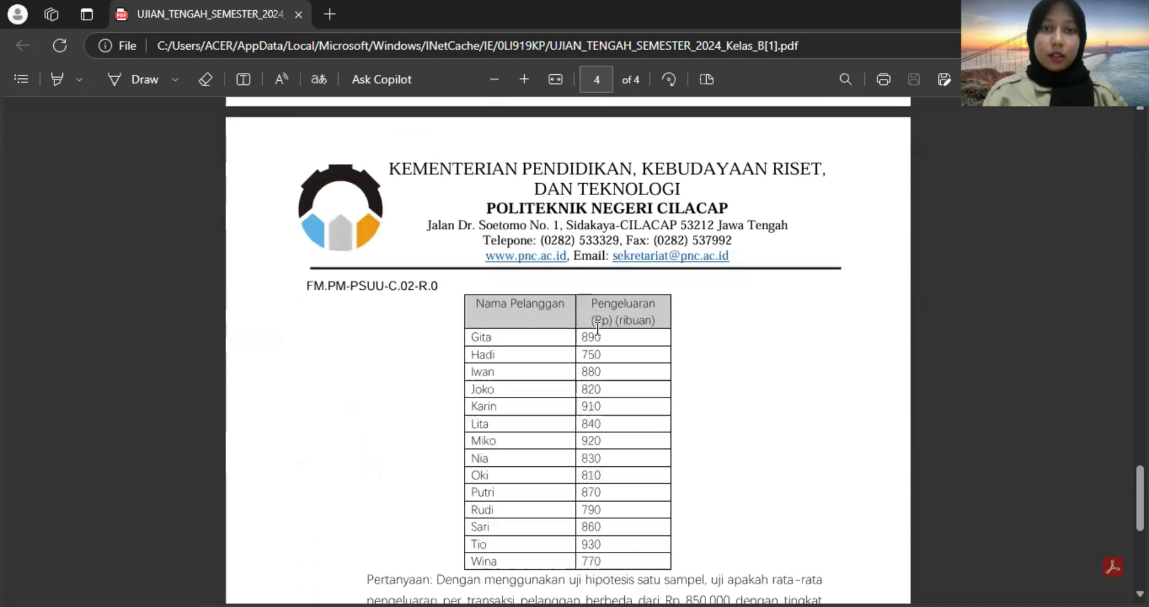
pyautogui.scroll(-2, 597, 328)
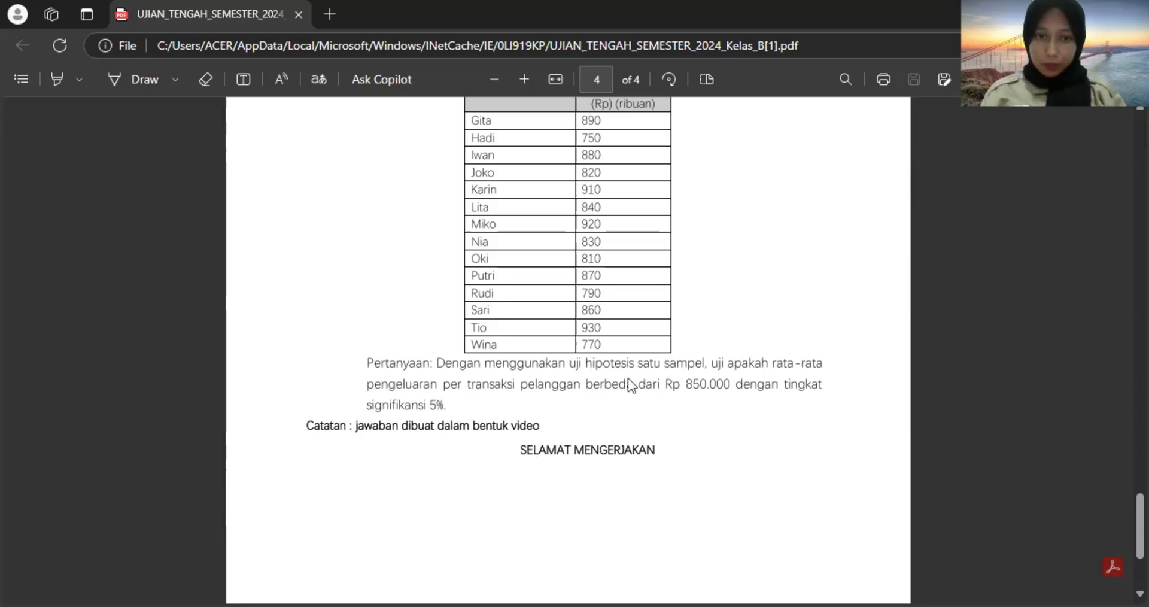
pyautogui.scroll(3, 627, 378)
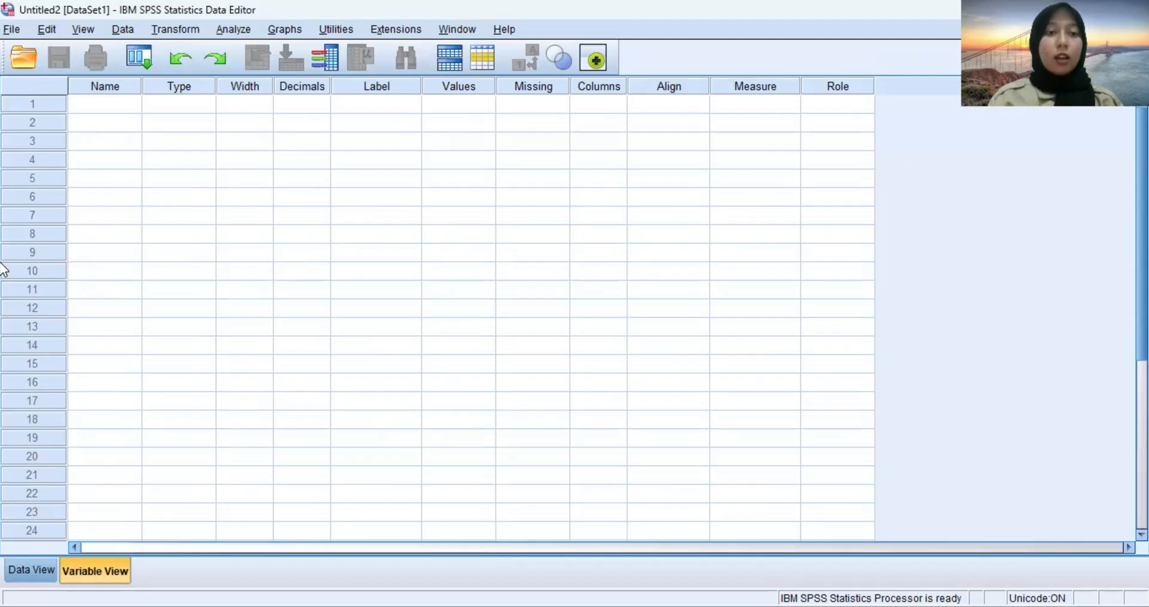
# In the empty SPSS dataset, define a first variable named Nama with the String type.
pyautogui.click(121, 105)
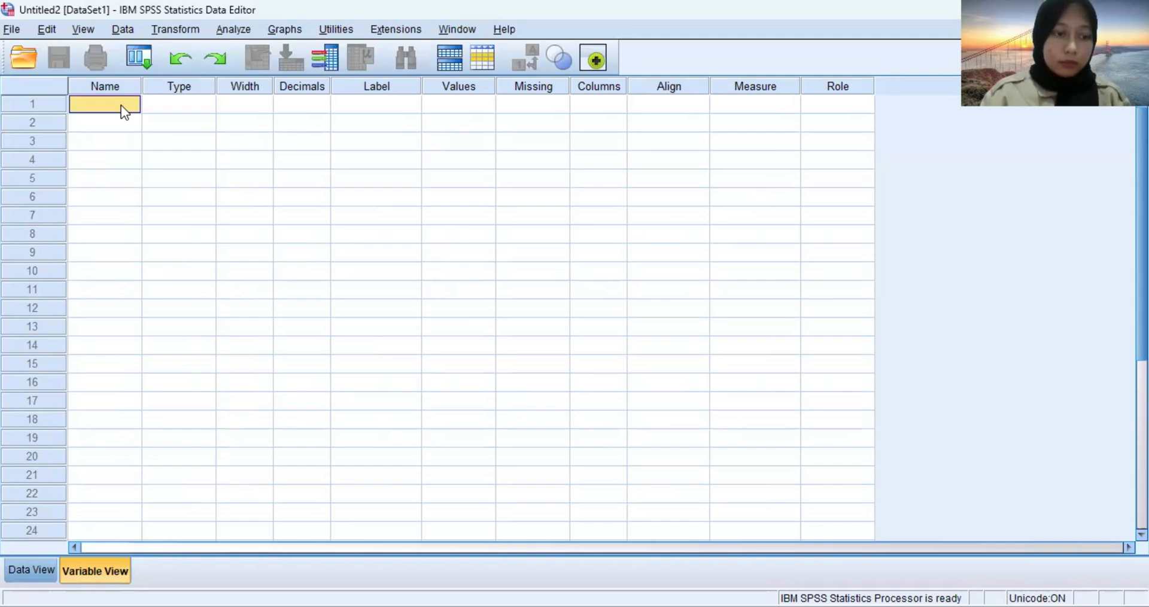
pyautogui.write('N')
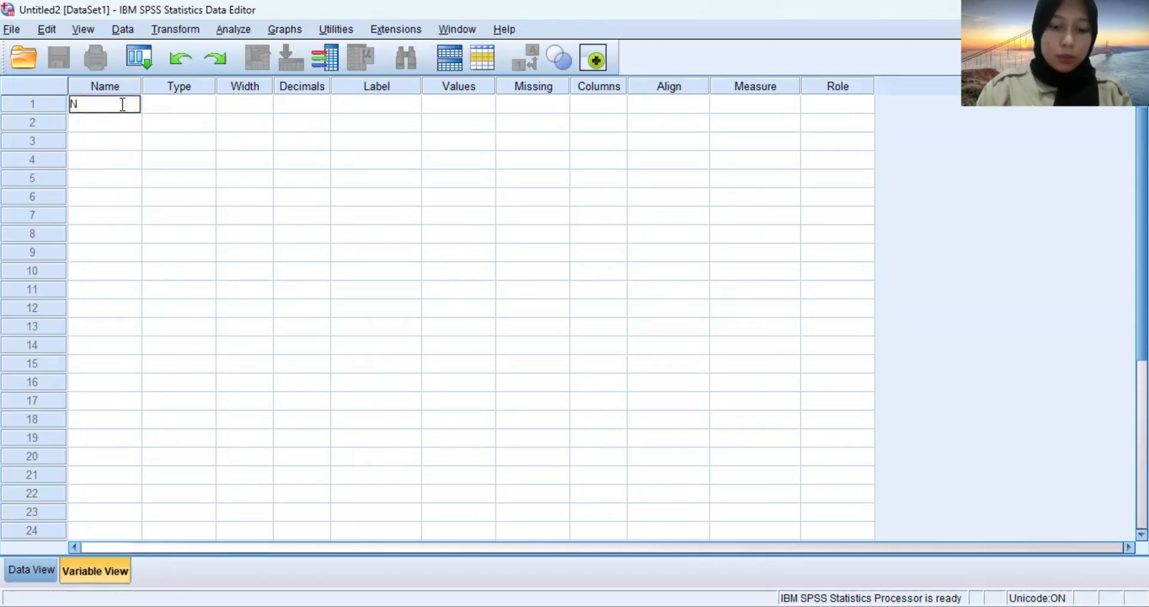
pyautogui.write('ama')
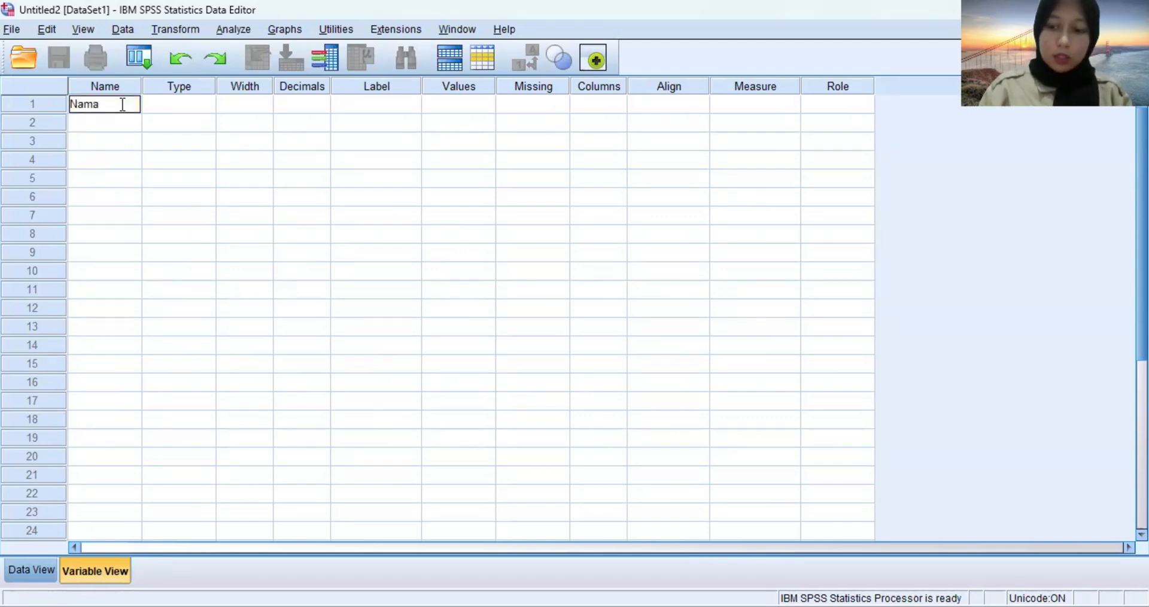
pyautogui.press('Return')
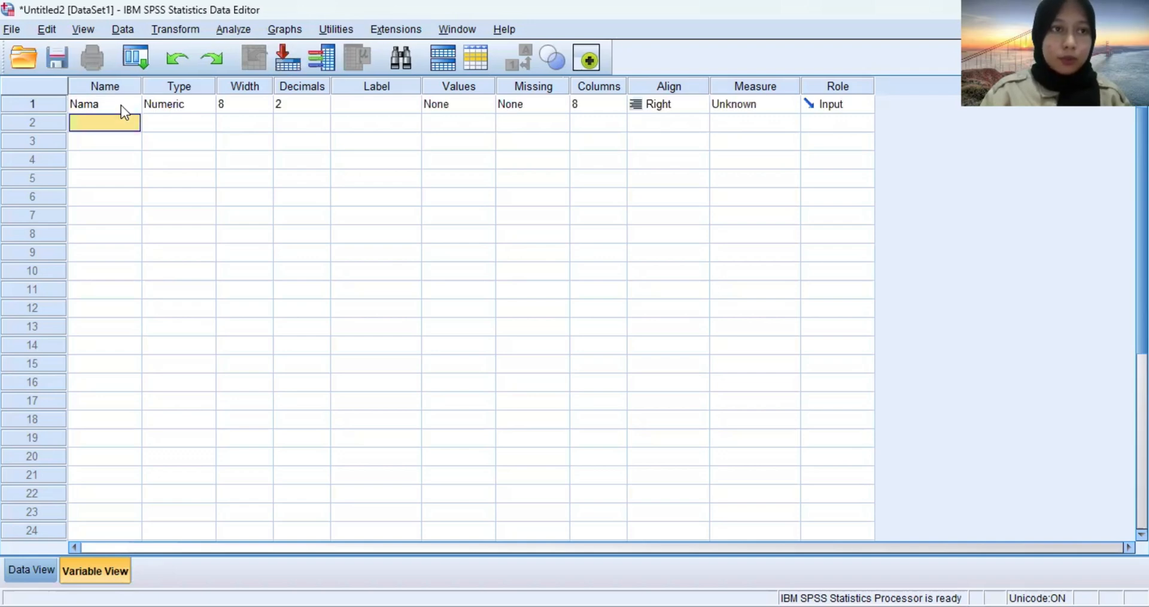
pyautogui.click(174, 102)
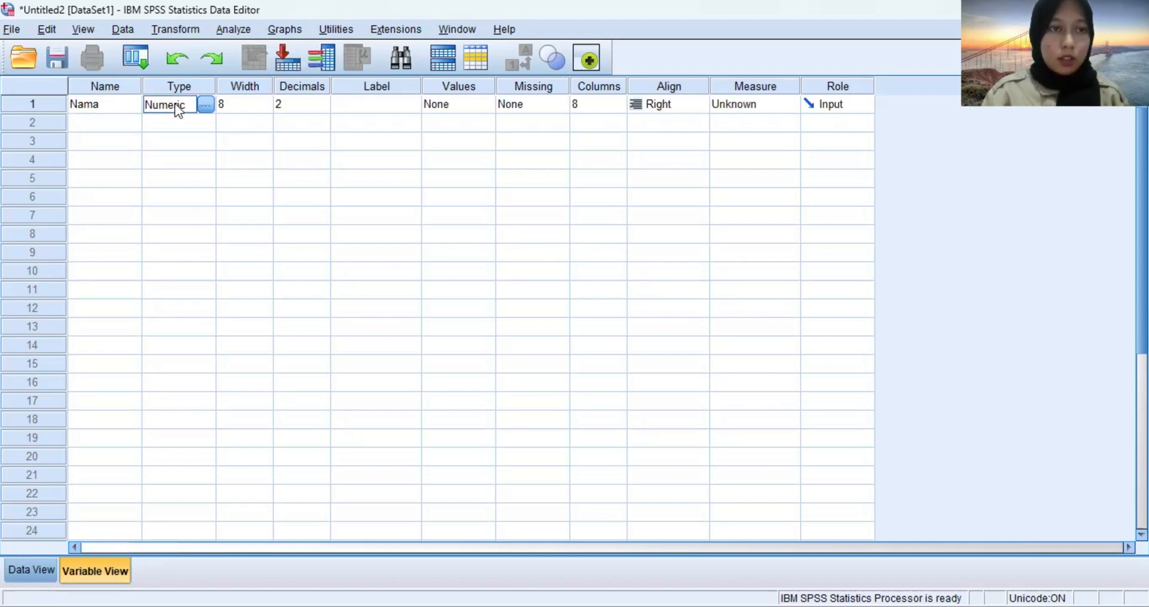
pyautogui.click(205, 105)
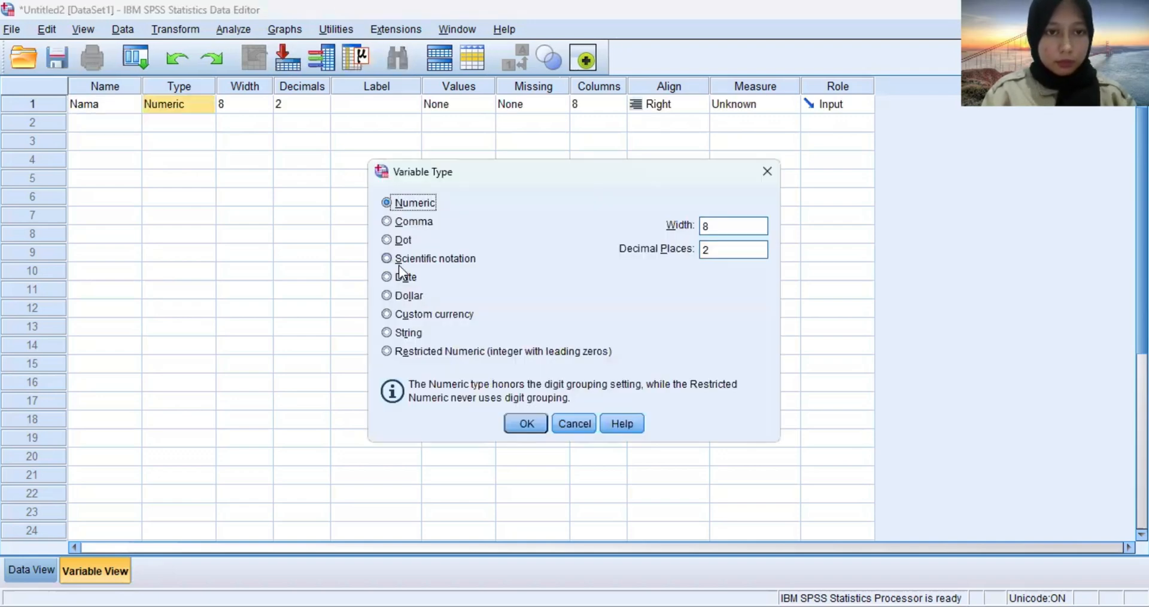
pyautogui.click(388, 333)
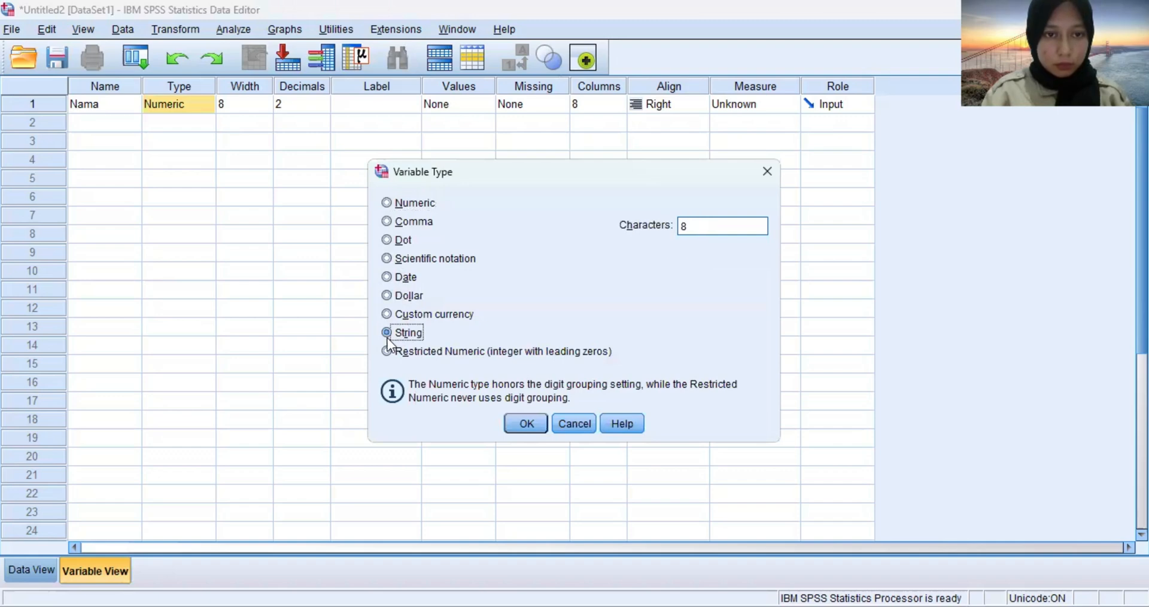
pyautogui.click(525, 423)
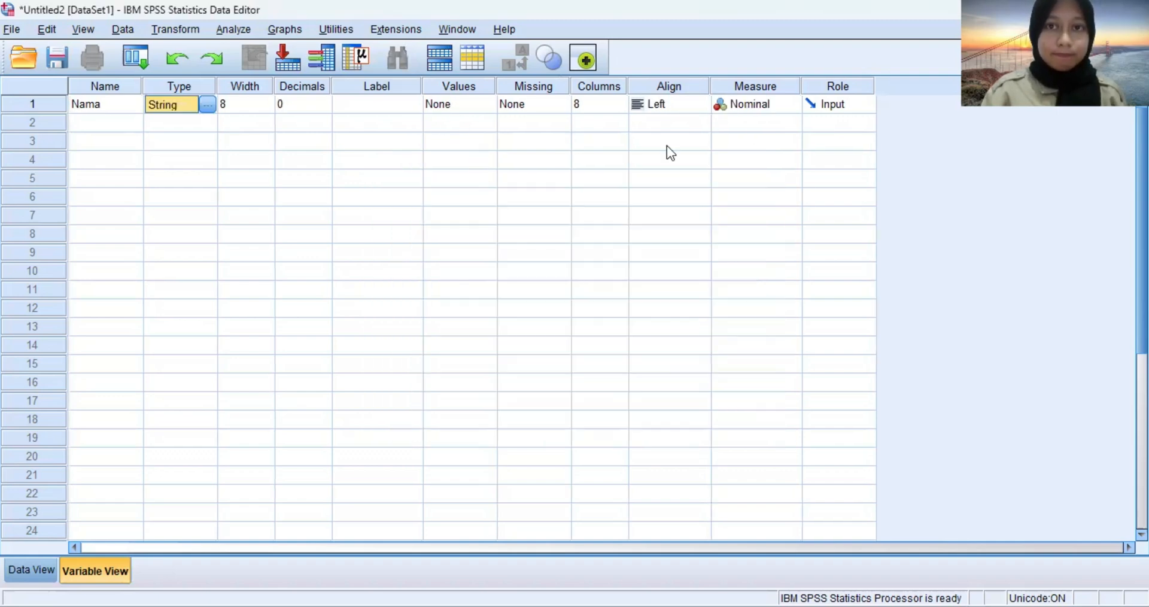
# Define a second variable named Pengeluaran and set its decimals to 0.
pyautogui.click(88, 123)
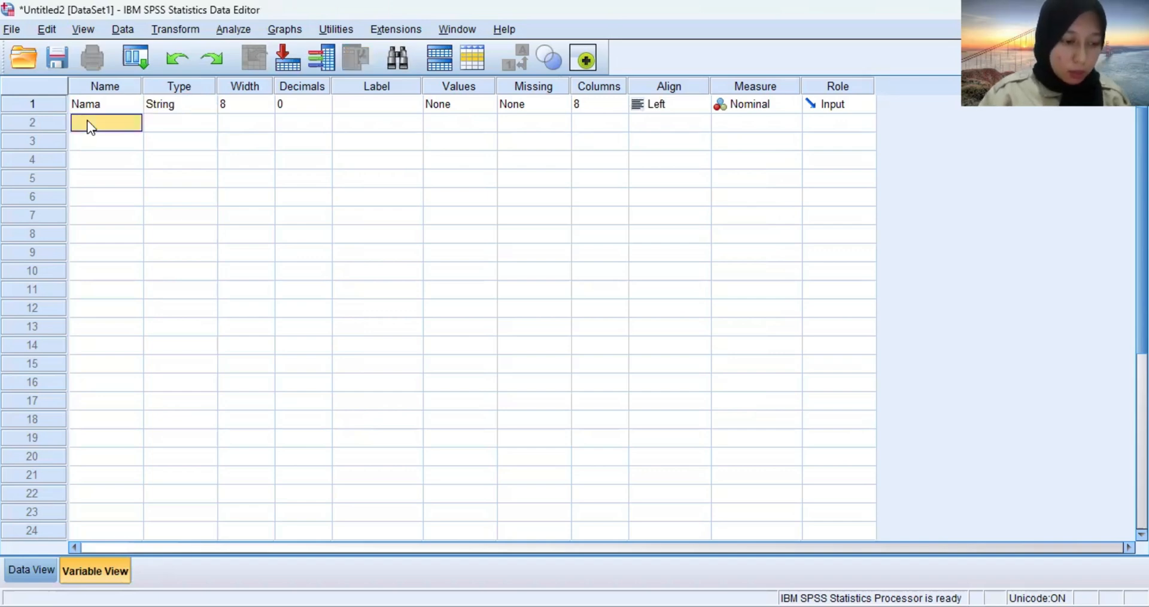
pyautogui.write('Pe')
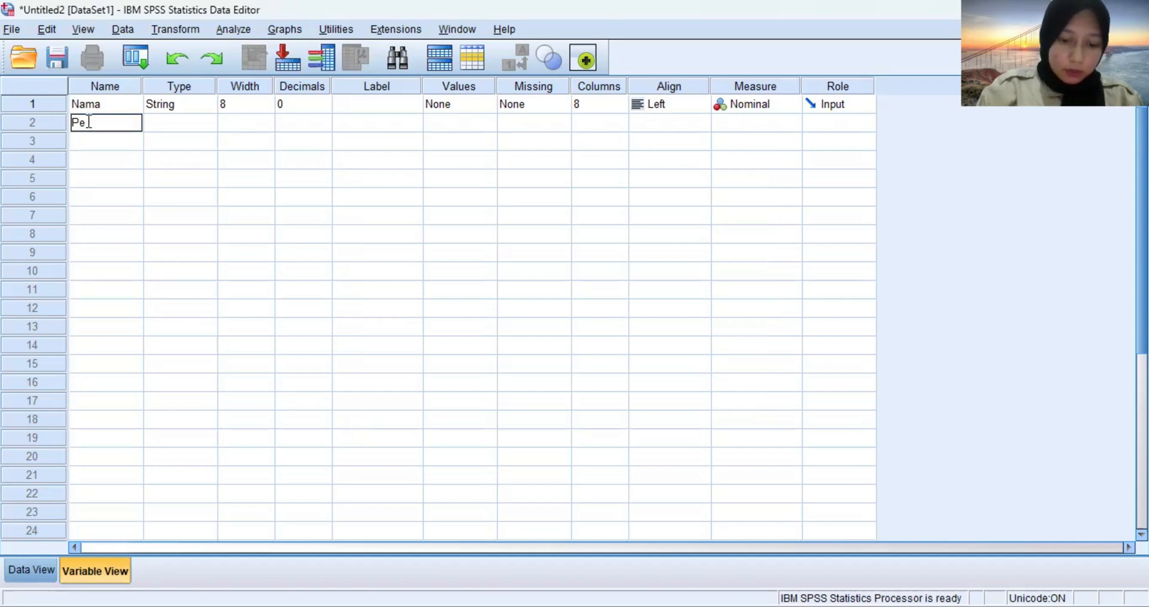
pyautogui.write('ngeluara')
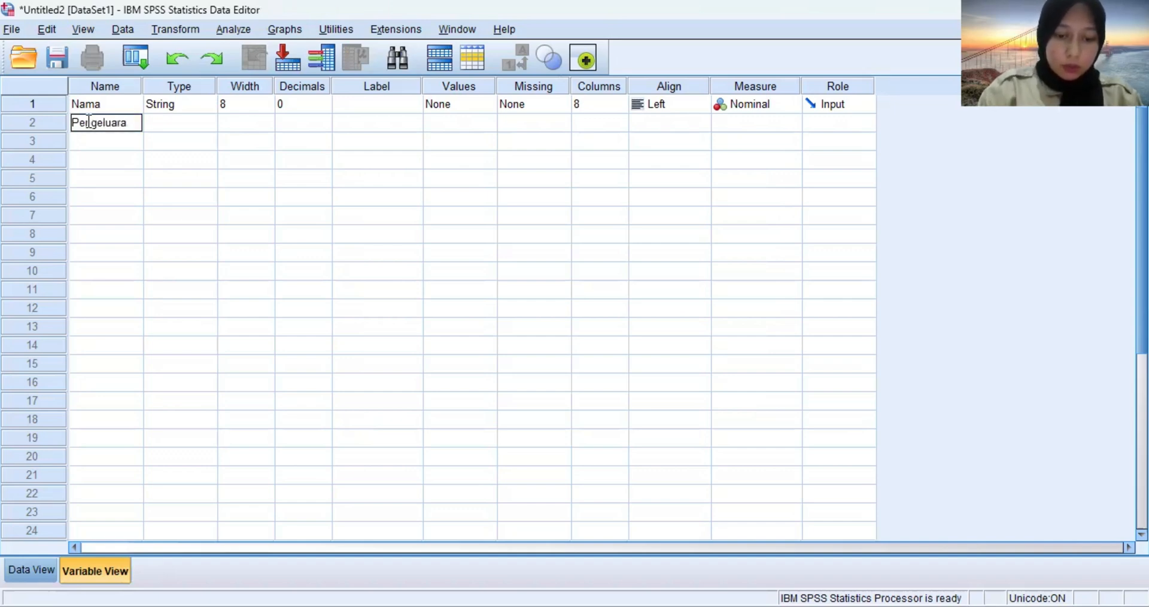
pyautogui.write('n')
pyautogui.press('Return')
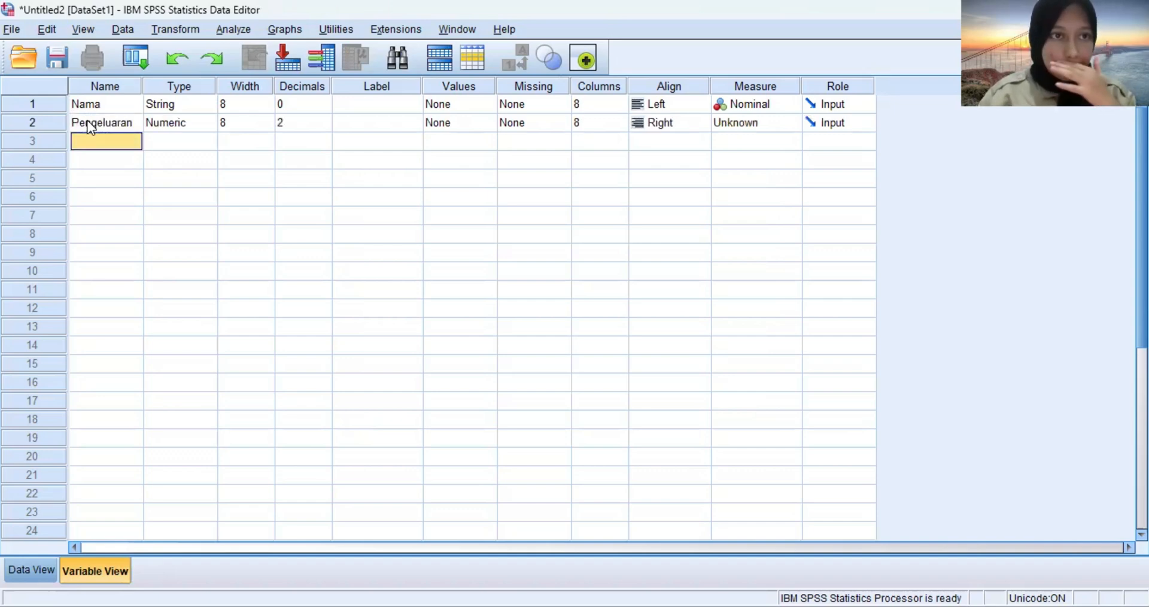
pyautogui.click(302, 124)
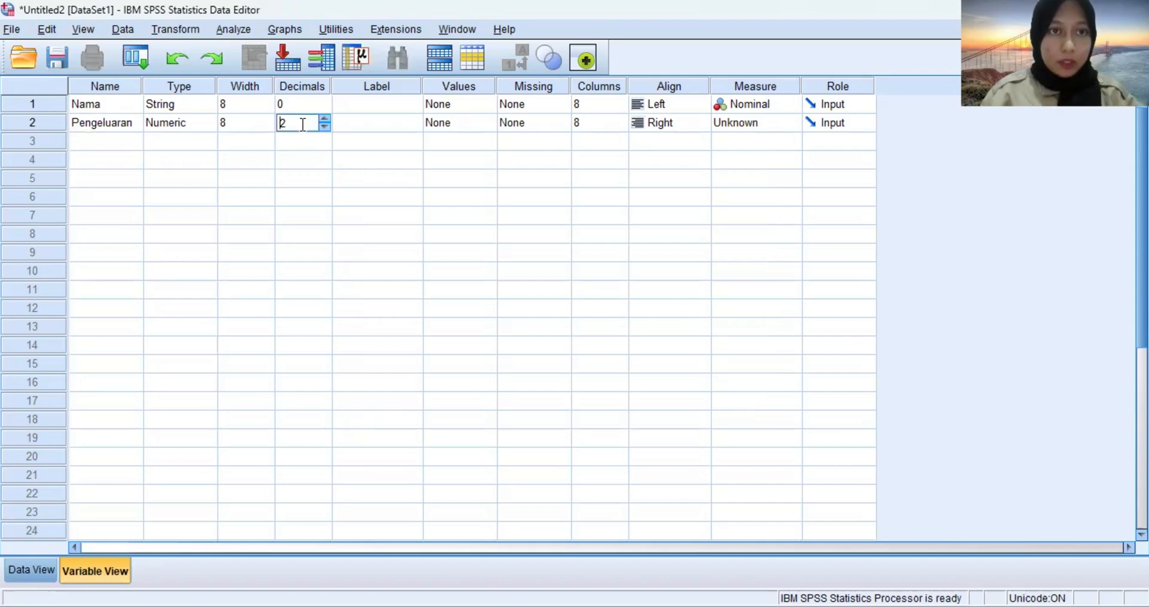
pyautogui.press('BackSpace')
pyautogui.write('0')
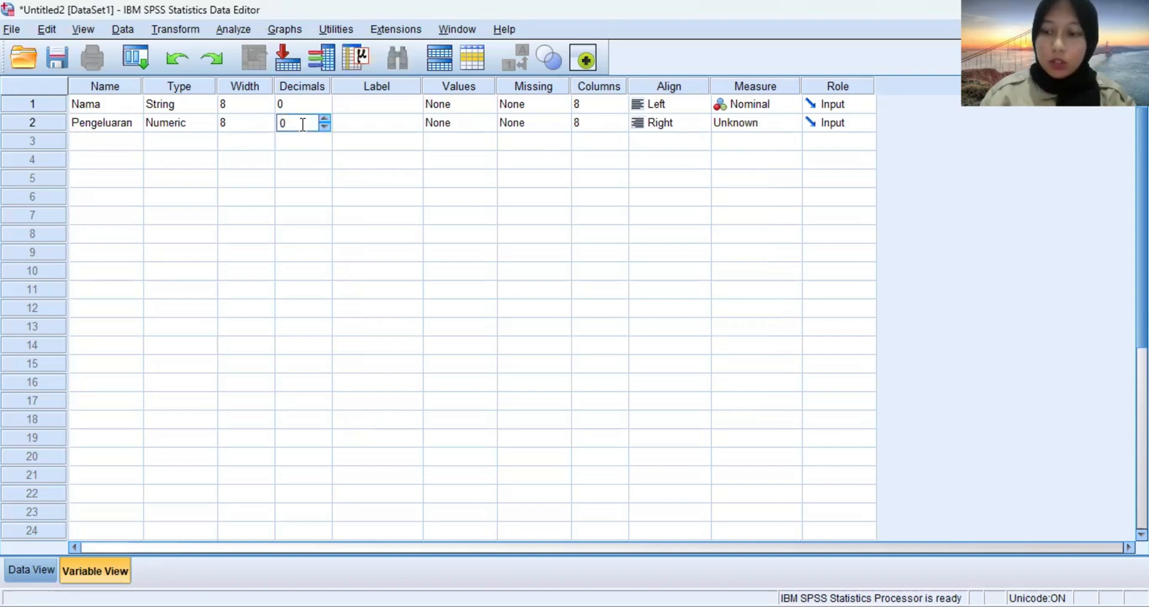
pyautogui.press('Tab')
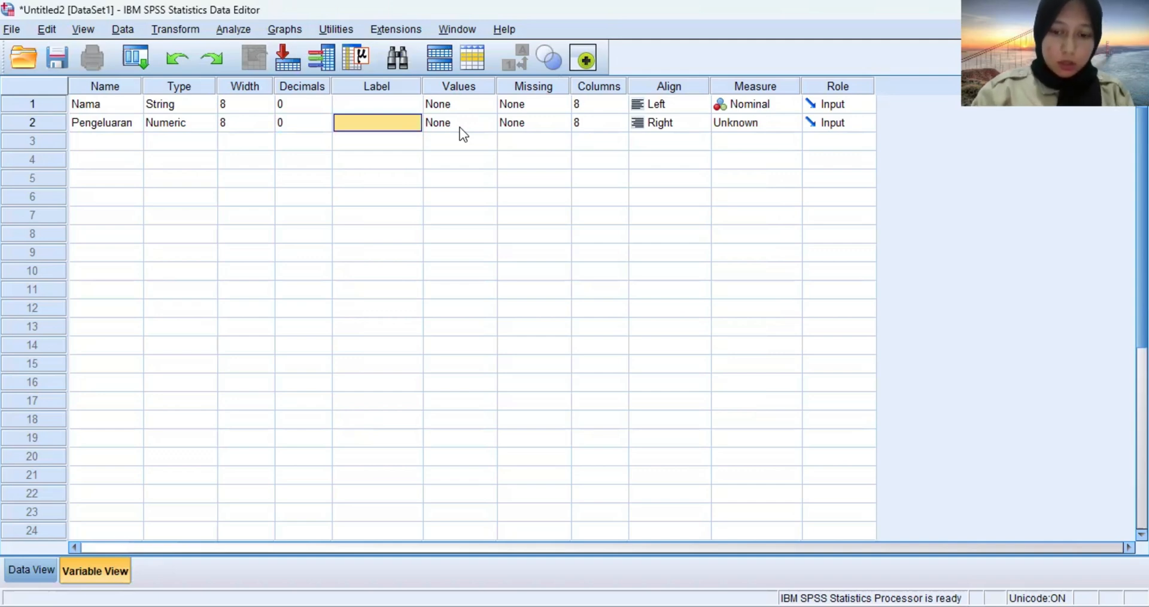
# Give the Pengeluaran variable the label "(Rp) (ribuan)".
pyautogui.write('(')
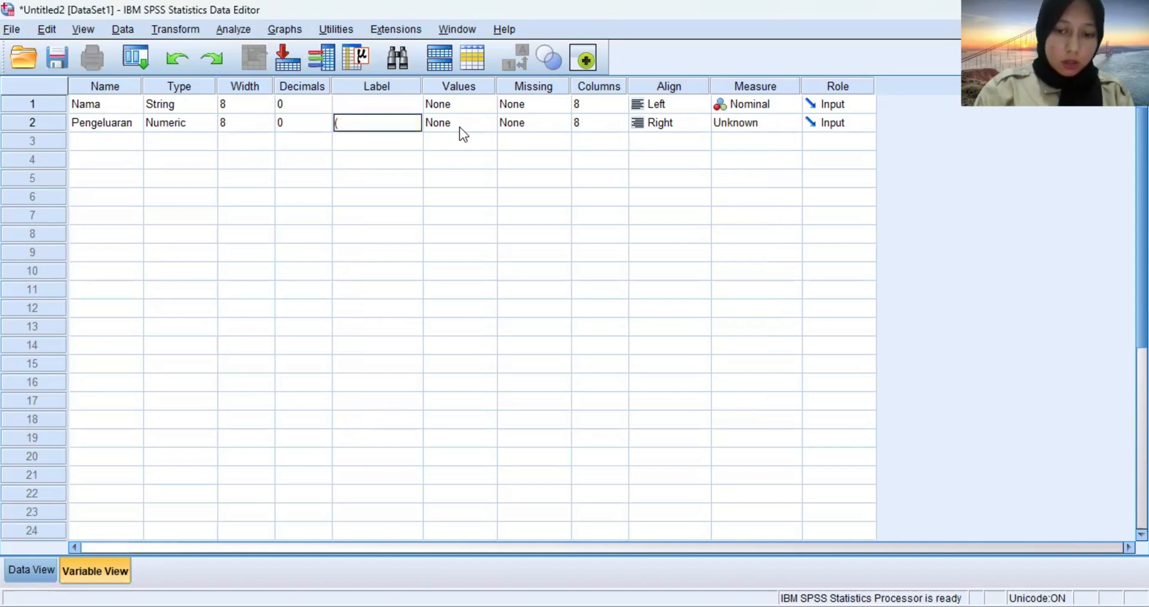
pyautogui.write('Rp')
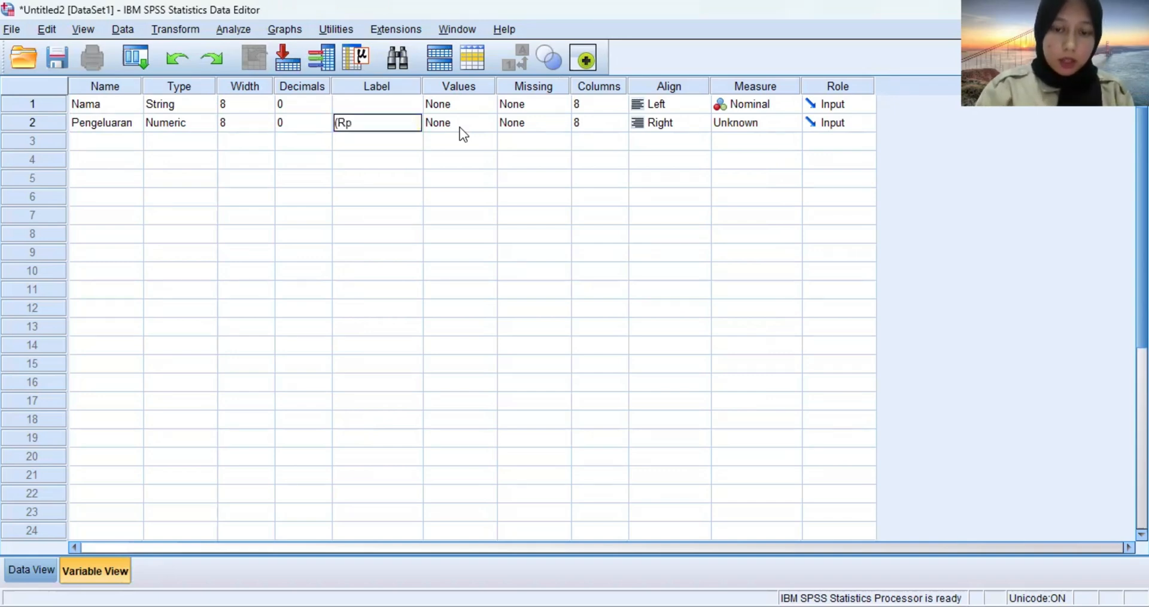
pyautogui.write(') (')
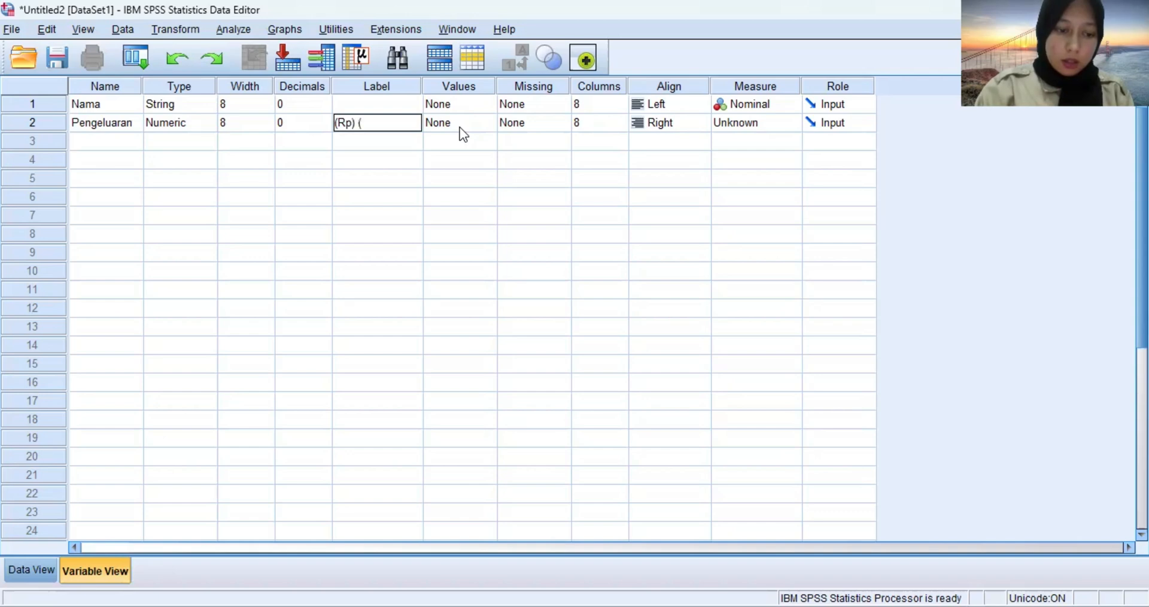
pyautogui.write('r')
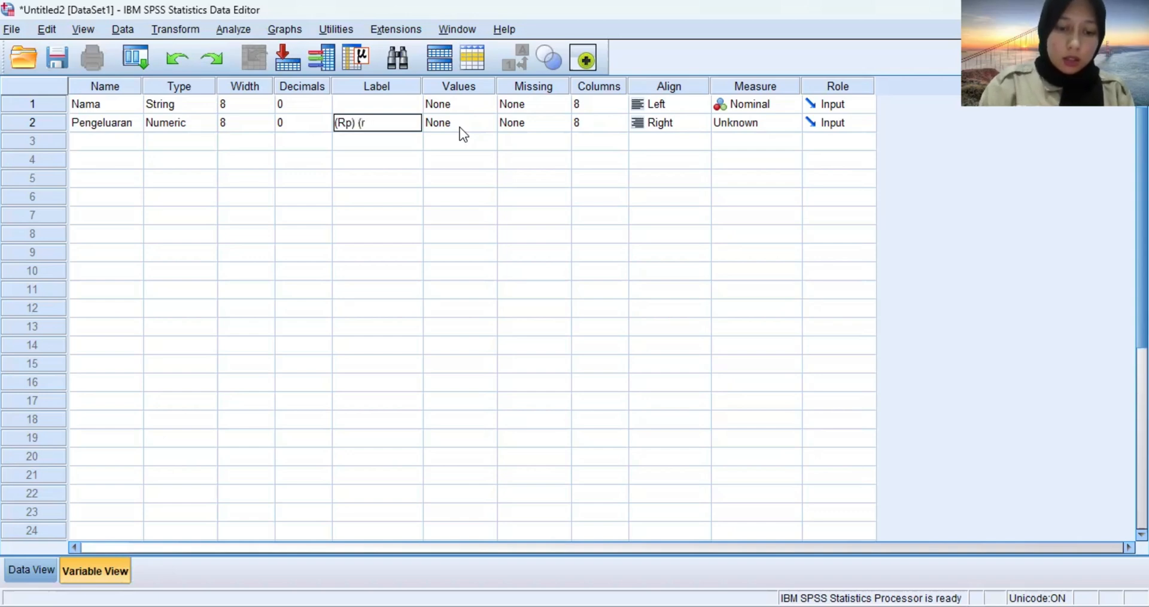
pyautogui.write('inuan')
pyautogui.press('BackSpace')
pyautogui.press('BackSpace')
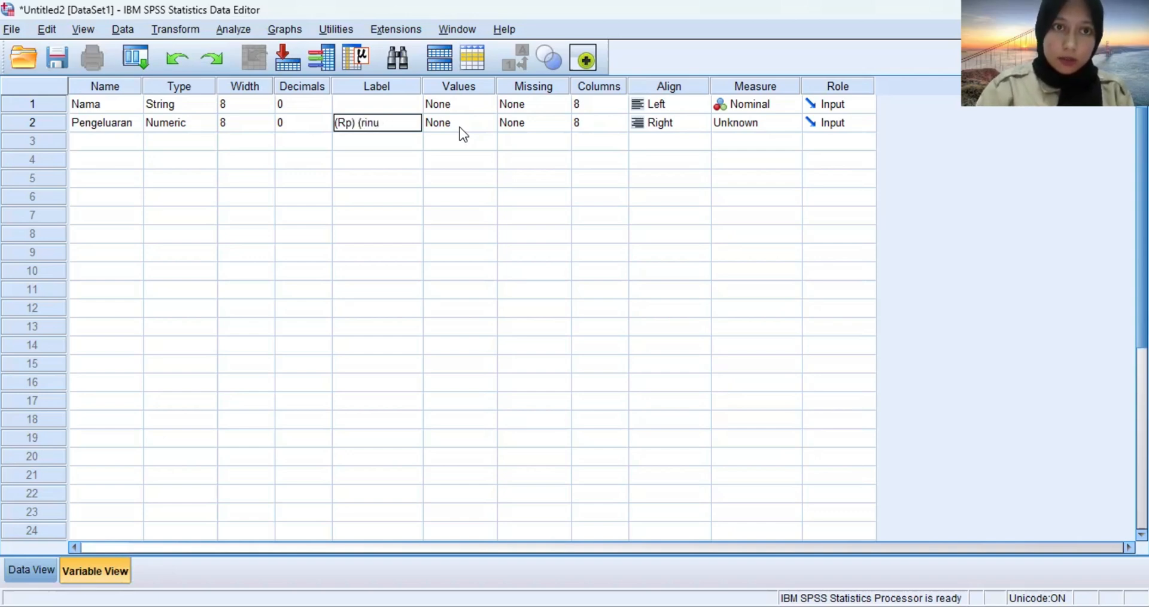
pyautogui.press('BackSpace')
pyautogui.press('BackSpace')
pyautogui.write('buan')
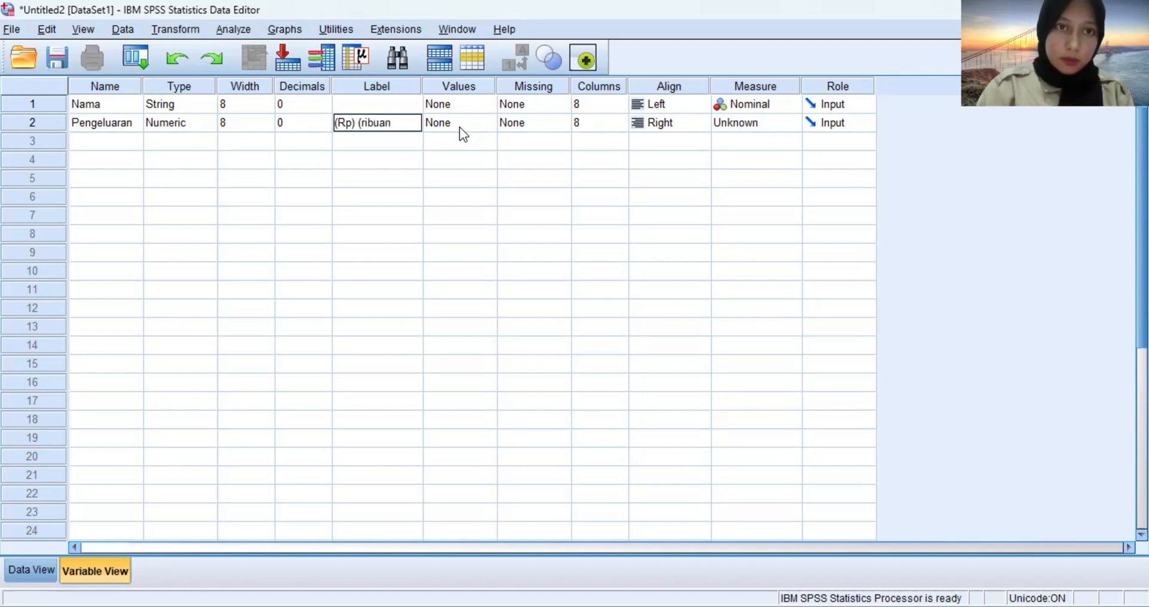
pyautogui.write(')')
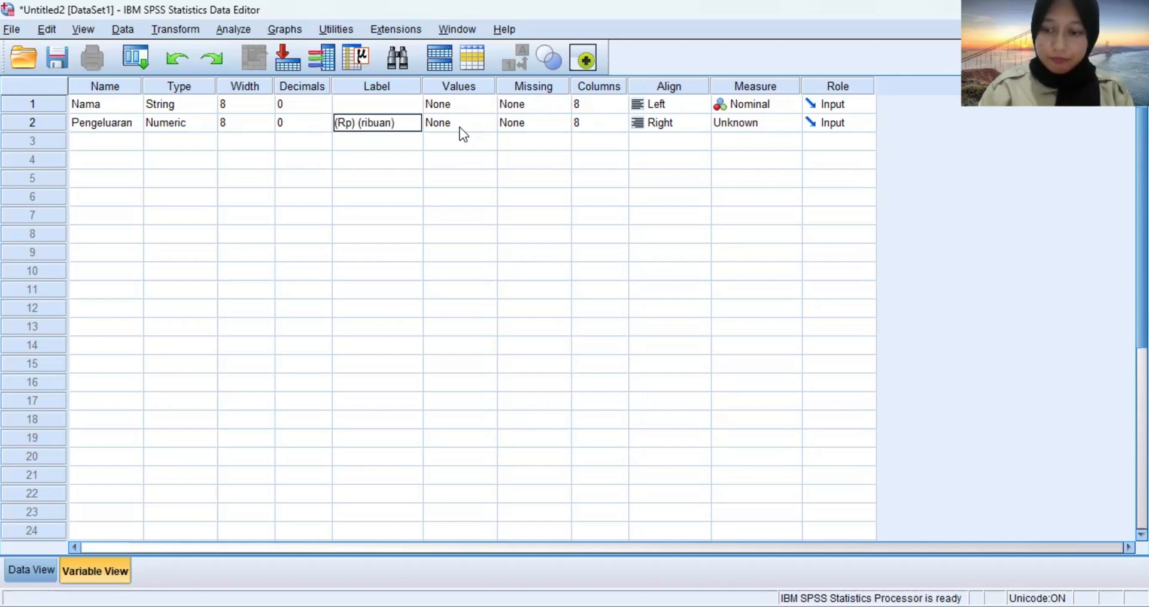
pyautogui.press('Return')
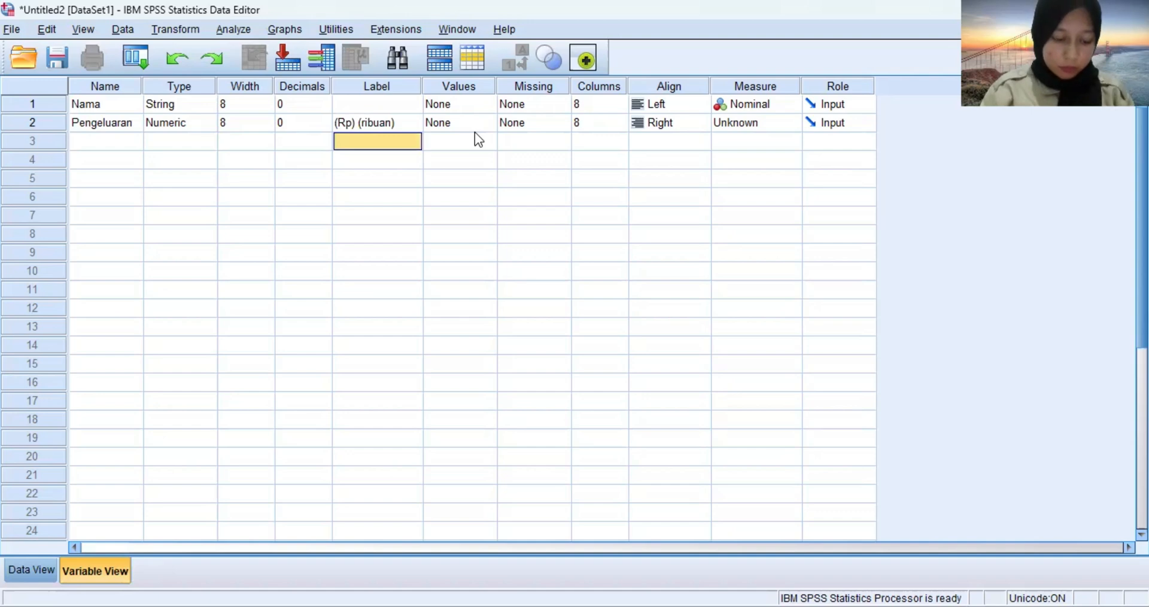
# Set the Pengeluaran variable's column width to 16.
pyautogui.click(680, 124)
pyautogui.click(603, 119)
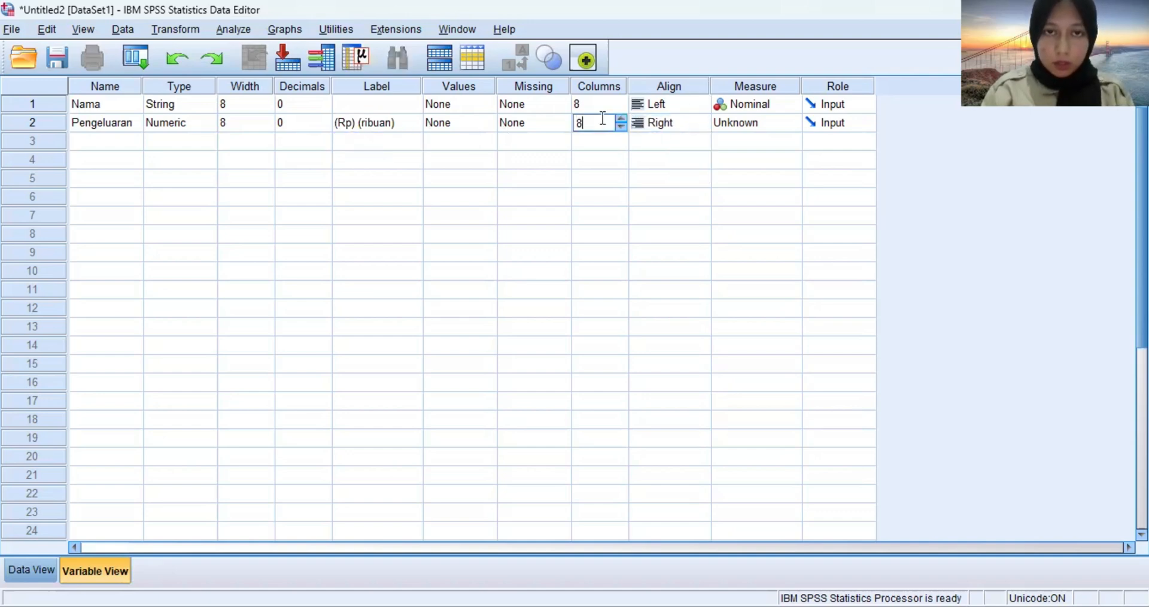
pyautogui.write('15')
pyautogui.press('BackSpace')
pyautogui.press('BackSpace')
pyautogui.press('BackSpace')
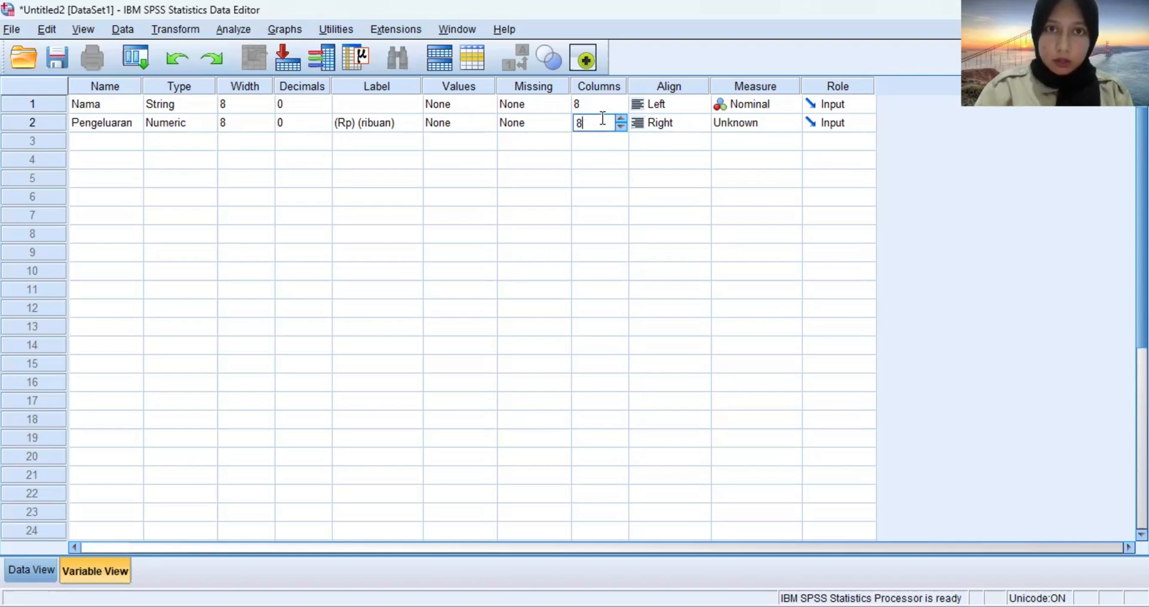
pyautogui.write('16')
pyautogui.press('Tab')
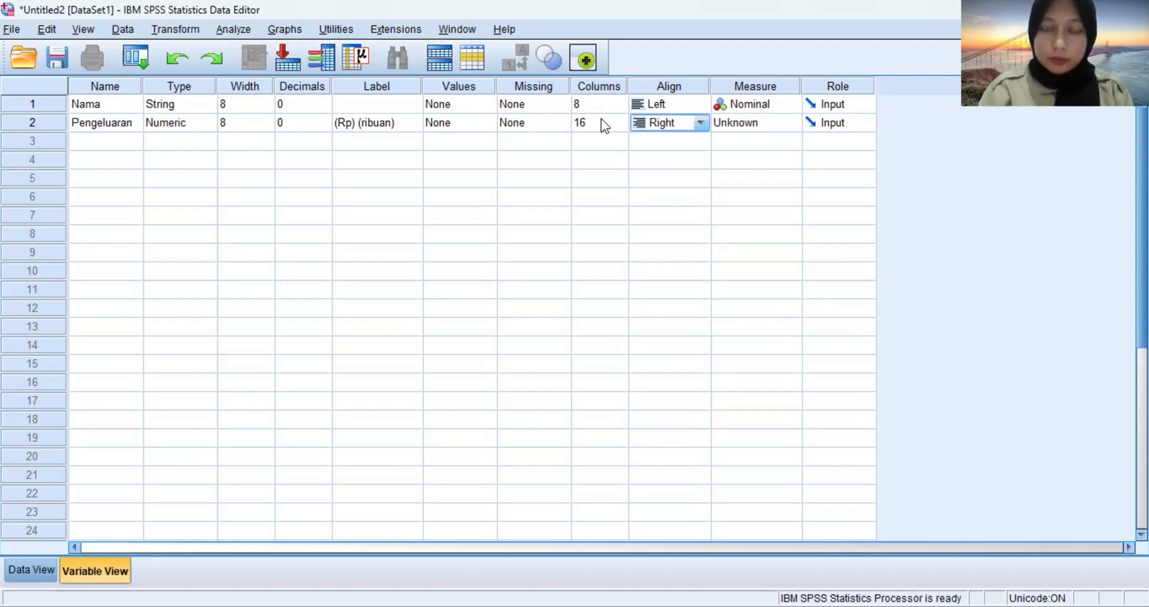
# Set the Pengeluaran variable's alignment to Left and its measurement level to Scale.
pyautogui.click(683, 123)
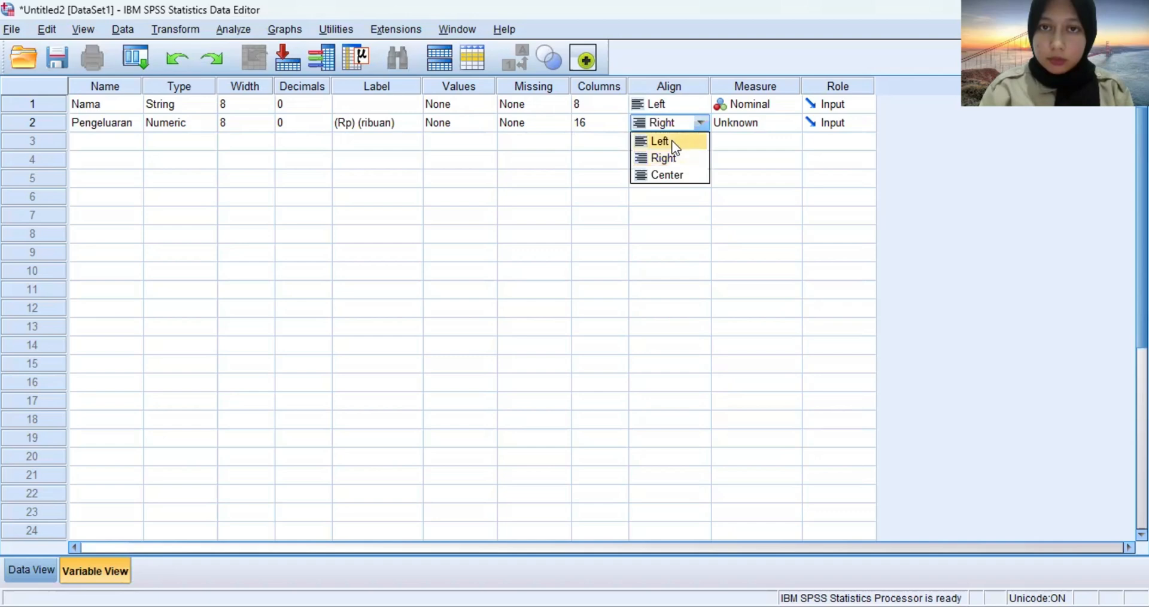
pyautogui.click(671, 142)
pyautogui.click(758, 124)
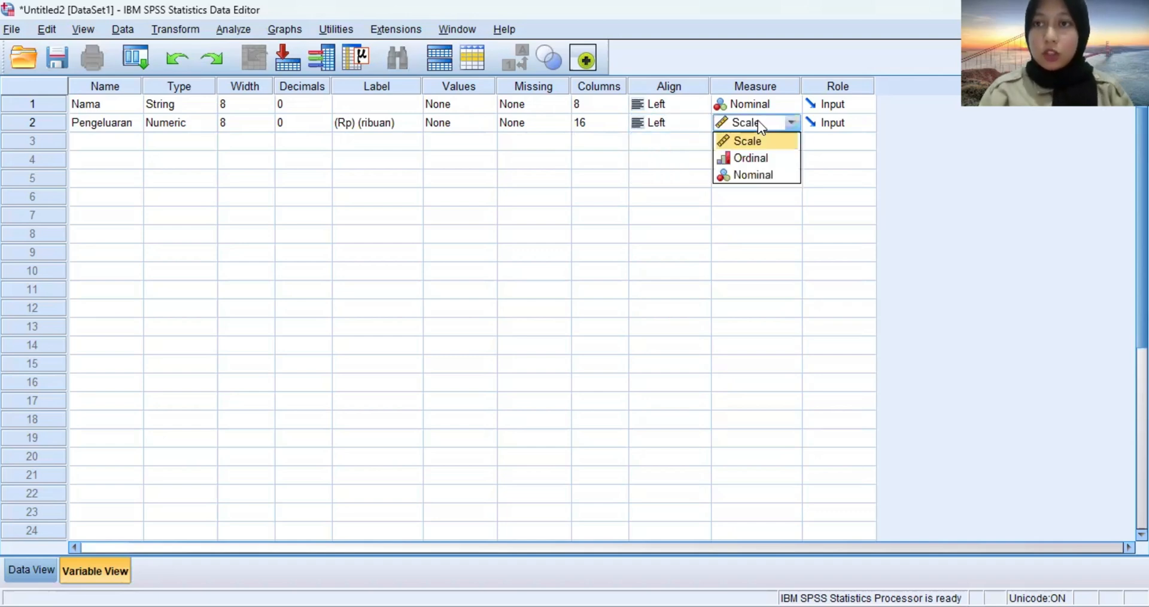
pyautogui.click(756, 139)
pyautogui.click(756, 139)
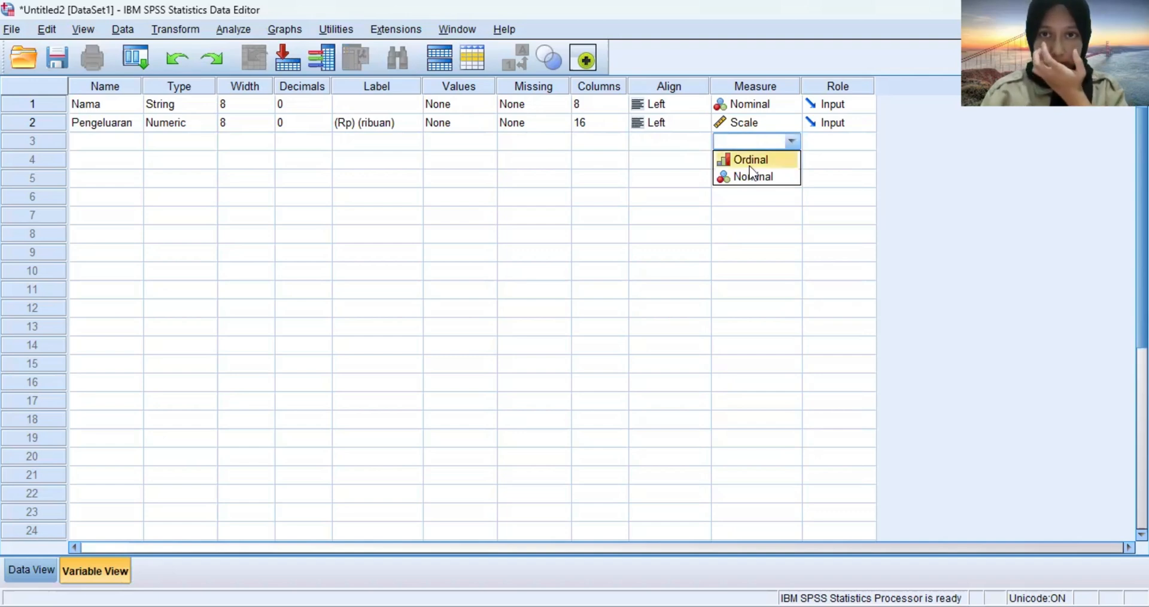
# Switch to the data grid and enter the first three customers' names in rows 1 to 3 of the Nama column.
pyautogui.click(53, 573)
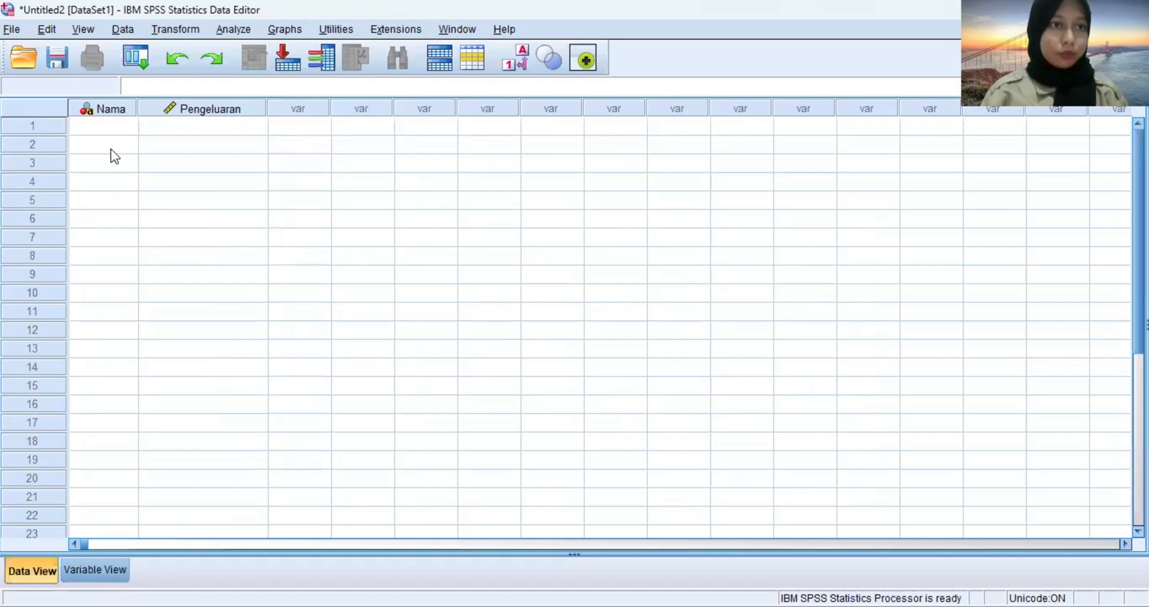
pyautogui.click(116, 124)
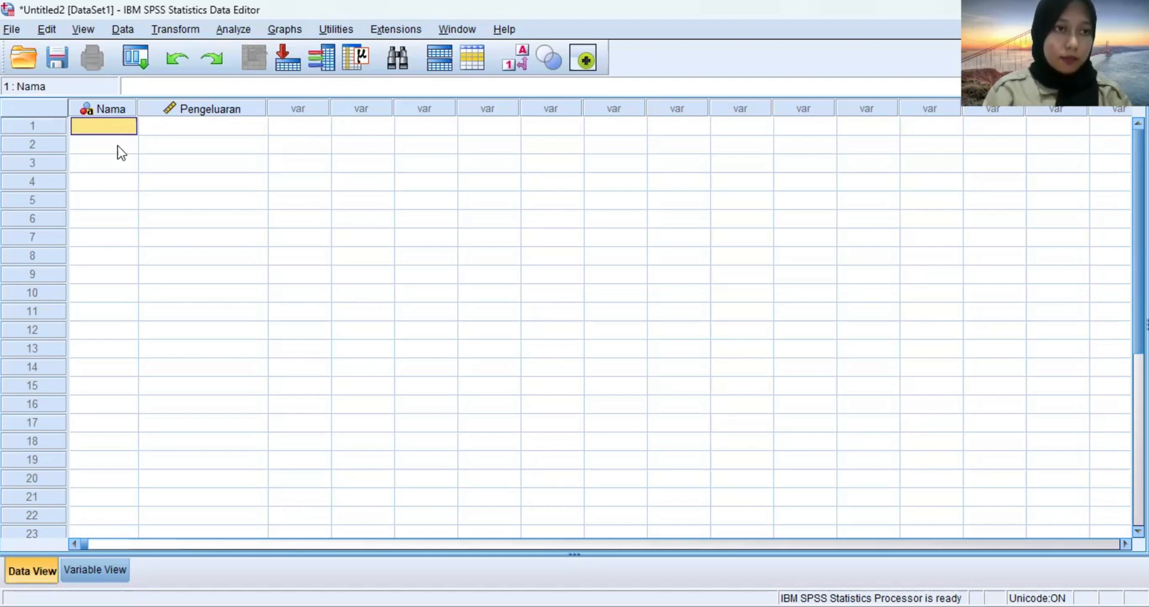
pyautogui.write('Arif')
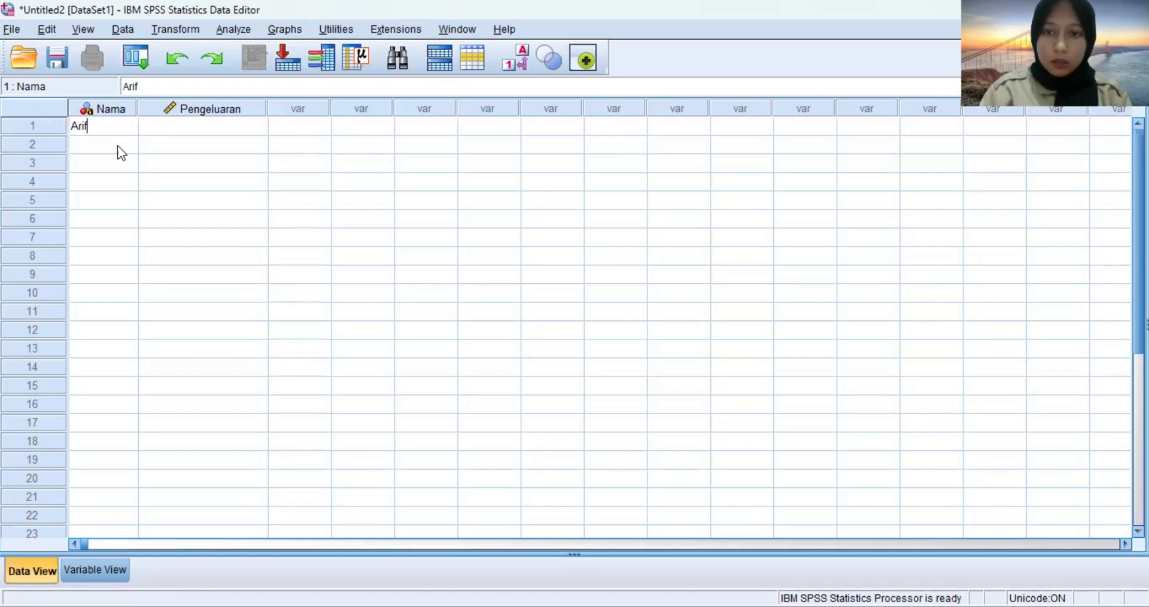
pyautogui.press('Return')
pyautogui.write('Budi')
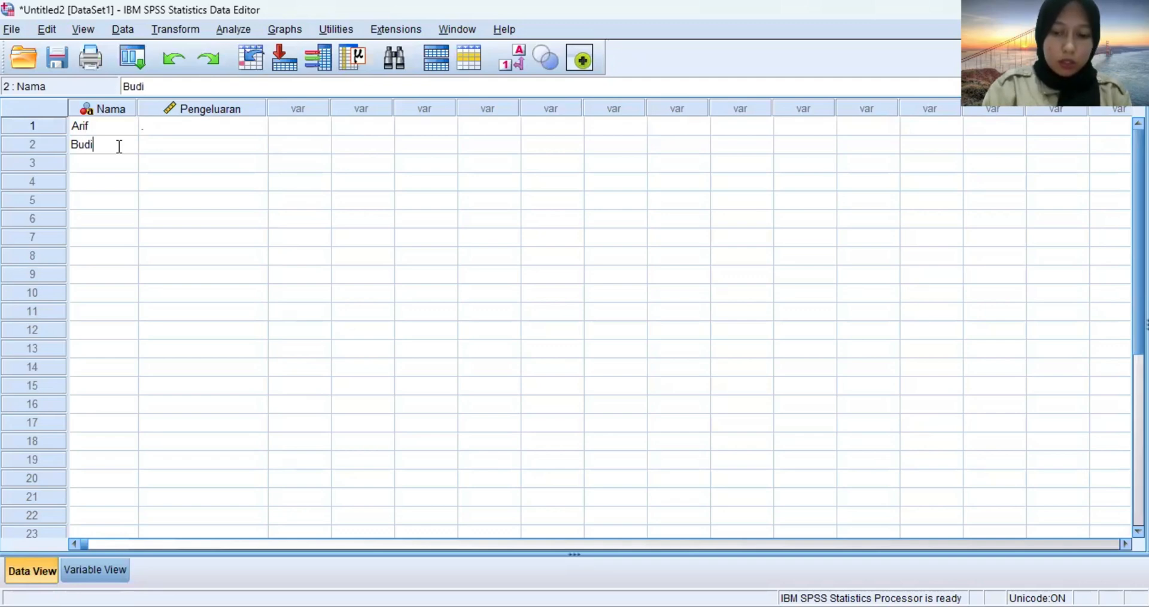
pyautogui.press('capslock')
pyautogui.press('Return')
pyautogui.write('Citra')
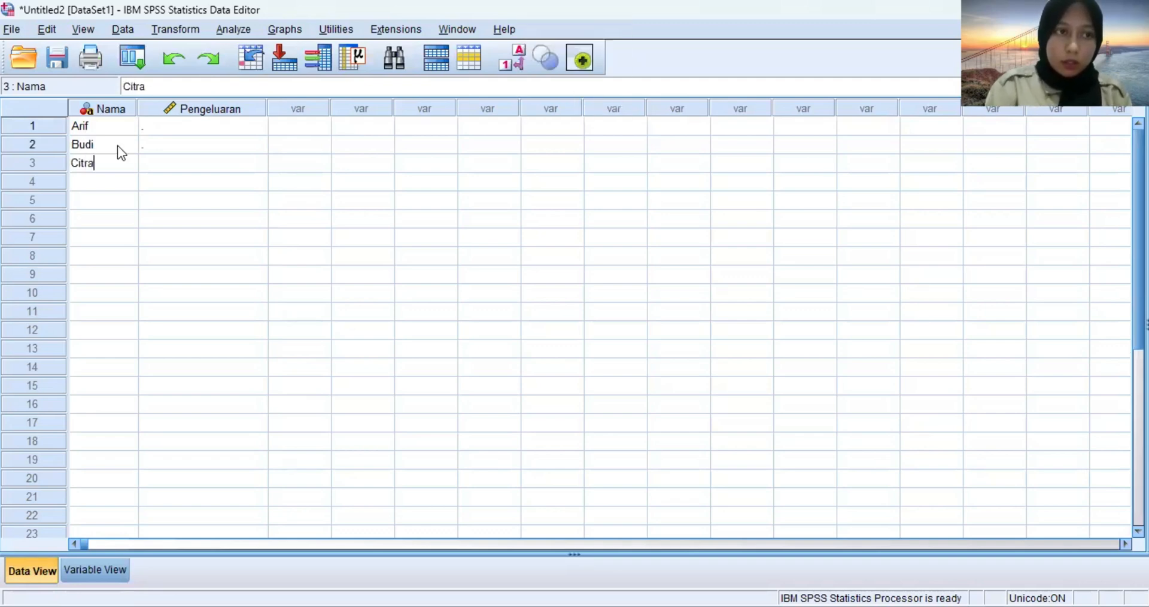
pyautogui.press('Return')
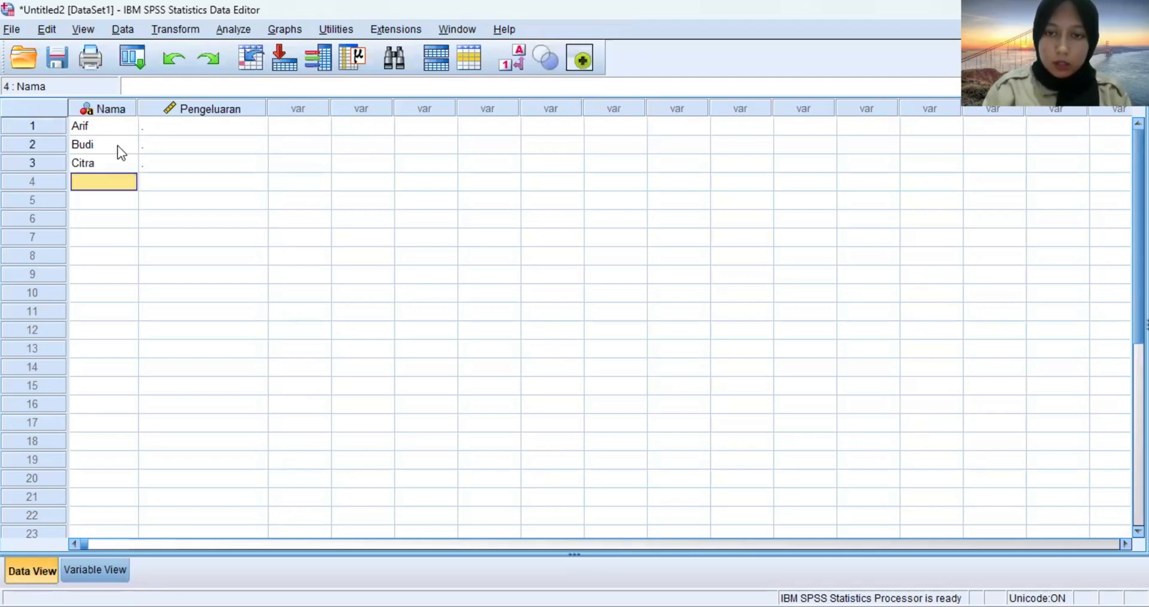
# Enter the next three customers' names in rows 4 to 6 of the Nama column.
pyautogui.write('Dee')
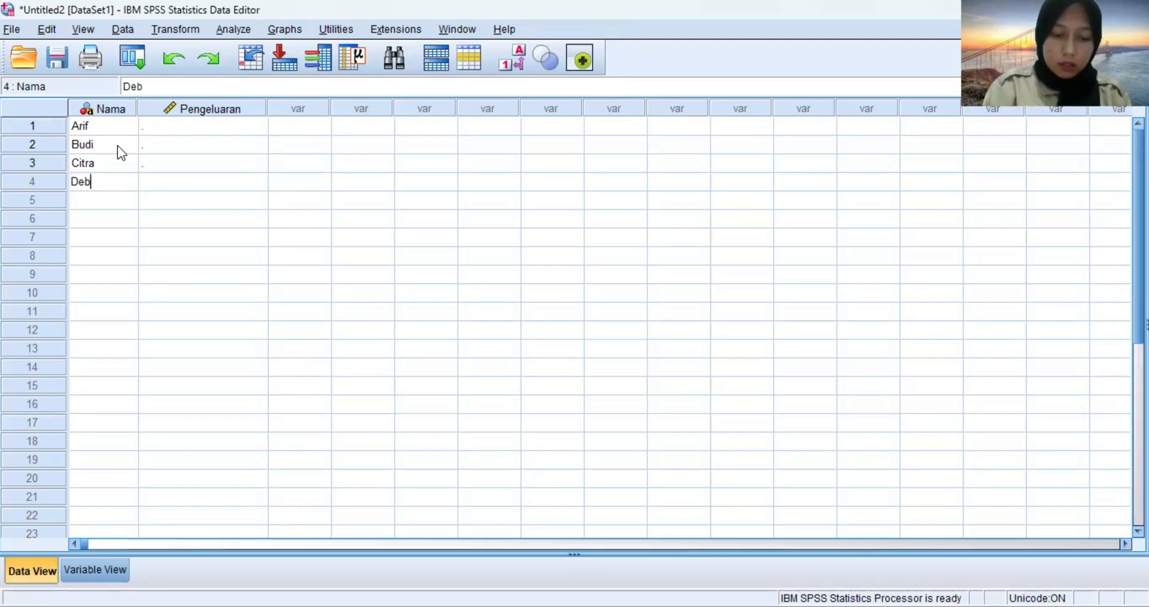
pyautogui.press('BackSpace')
pyautogui.write('ni')
pyautogui.press('Return')
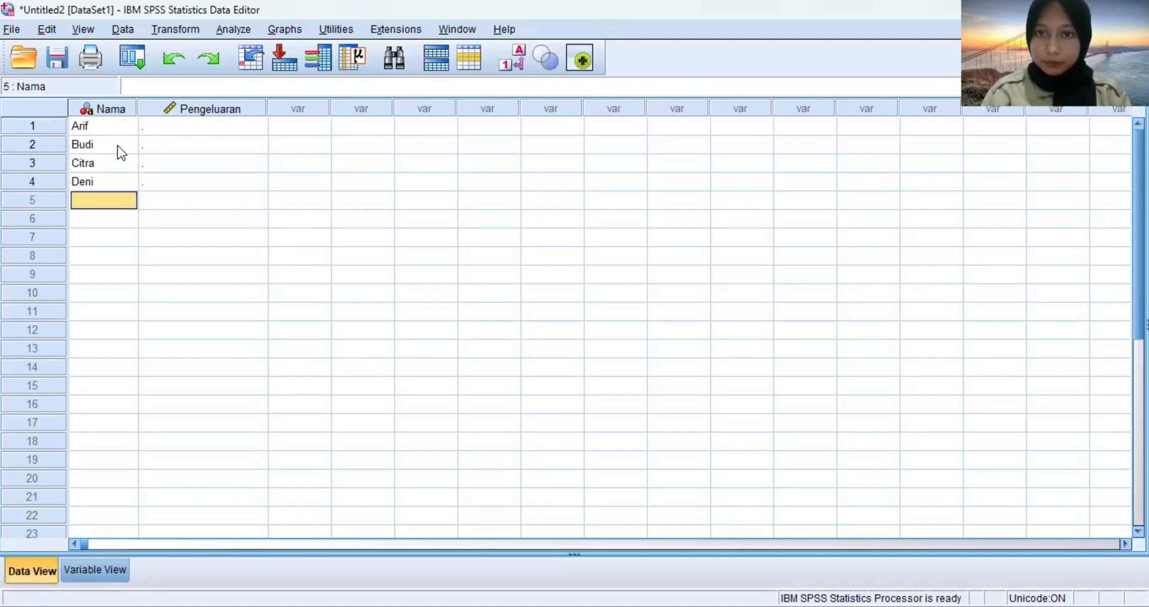
pyautogui.write('Eka')
pyautogui.press('Return')
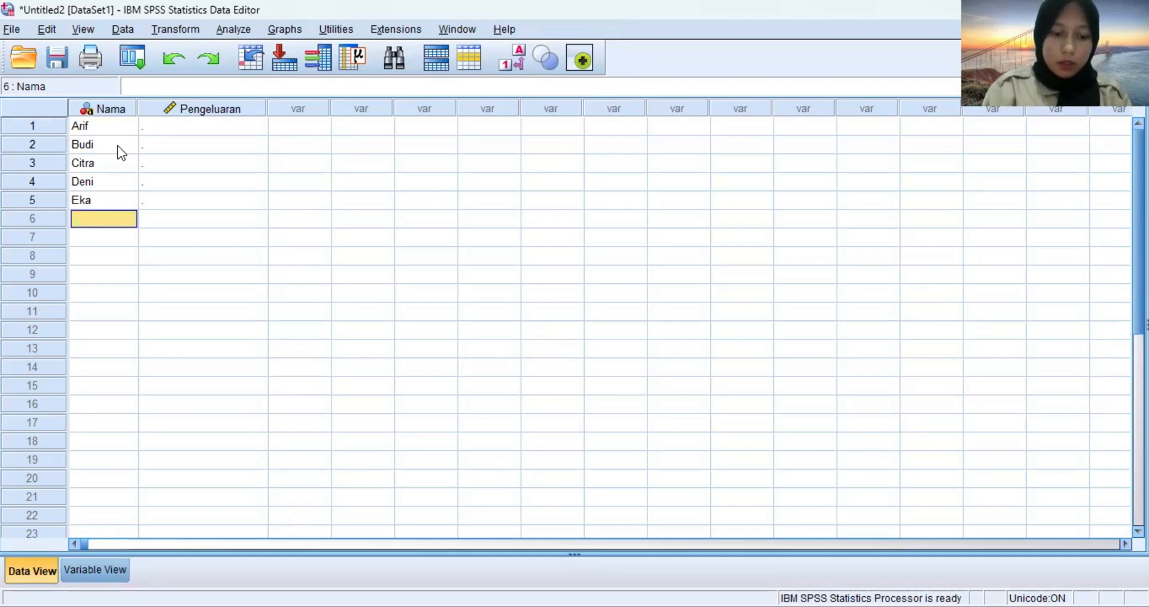
pyautogui.write('Fani')
pyautogui.press('Return')
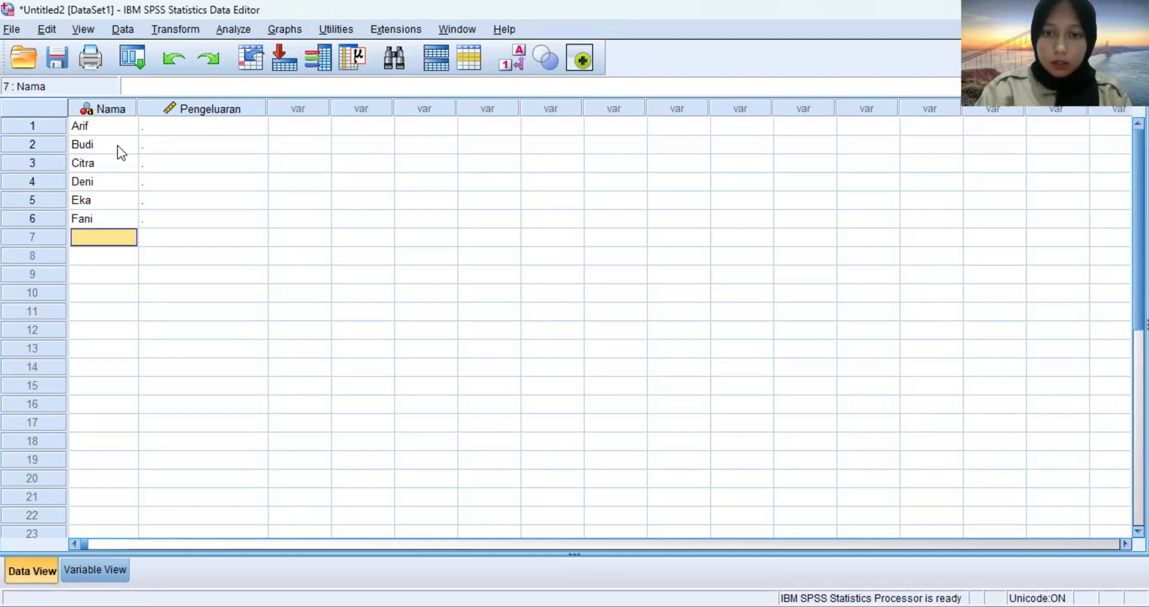
# Enter the next four customers' names in rows 7 to 10 of the Nama column.
pyautogui.write('Gita')
pyautogui.press('Return')
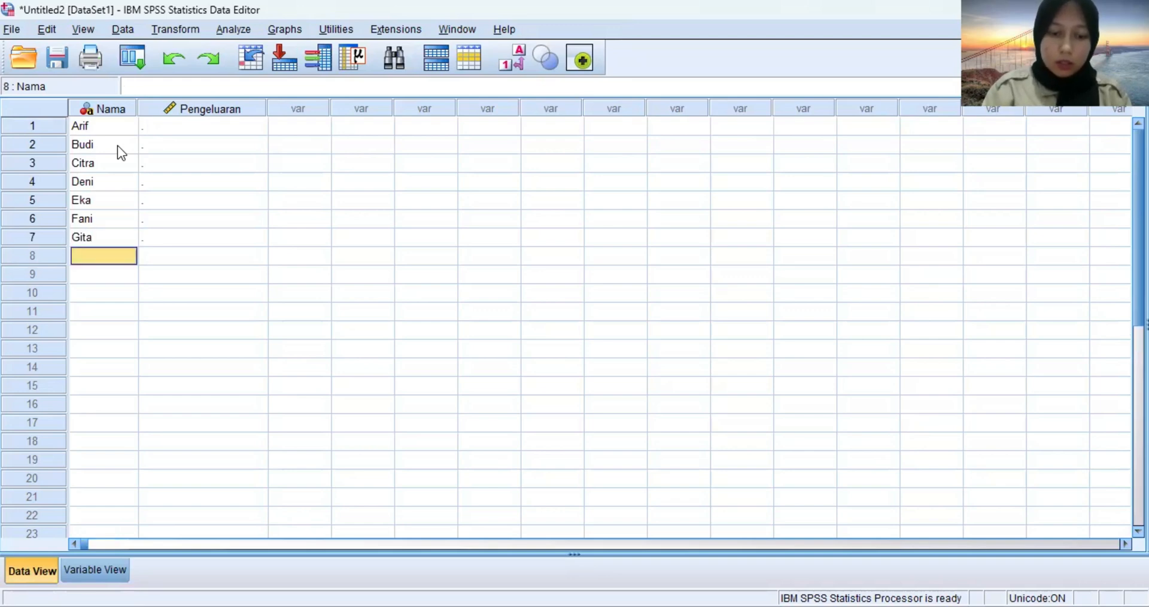
pyautogui.press('capslock')
pyautogui.write('Hadi')
pyautogui.press('Return')
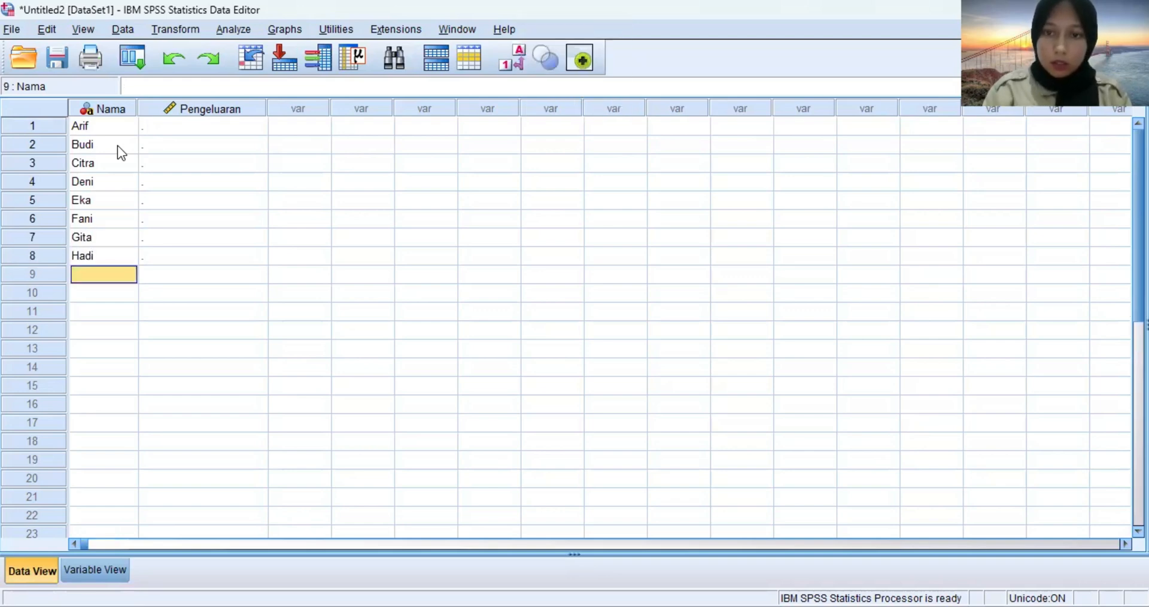
pyautogui.write('Iwan')
pyautogui.press('Return')
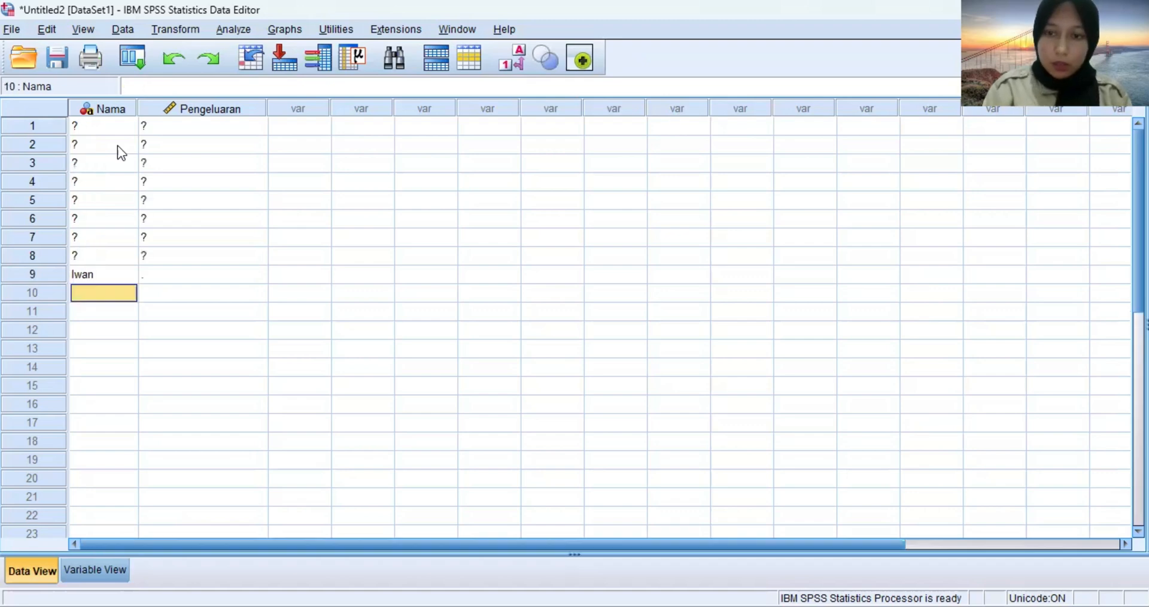
pyautogui.write('Joko')
pyautogui.press('Return')
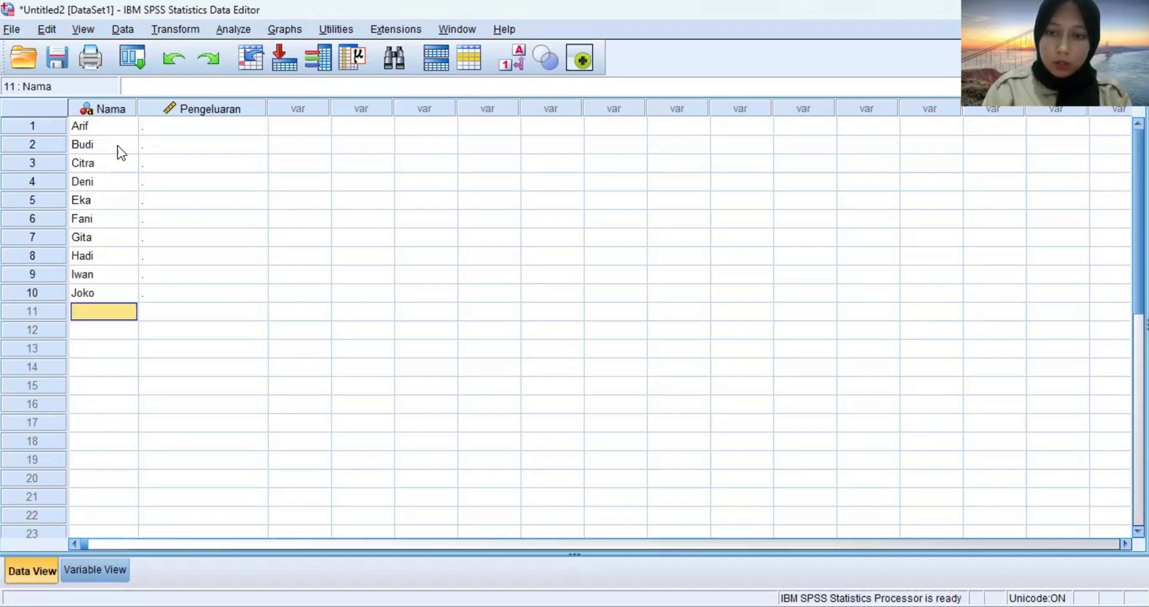
# Enter the next five customers' names in rows 11 to 15 of the Nama column.
pyautogui.write('Karin')
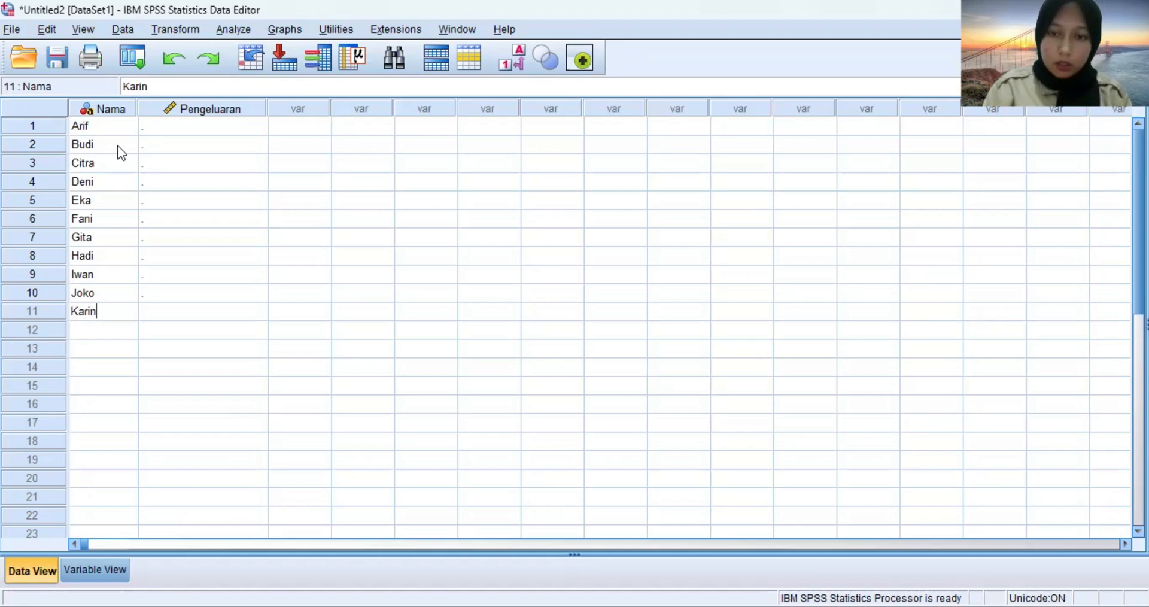
pyautogui.press('Return')
pyautogui.write('Lita')
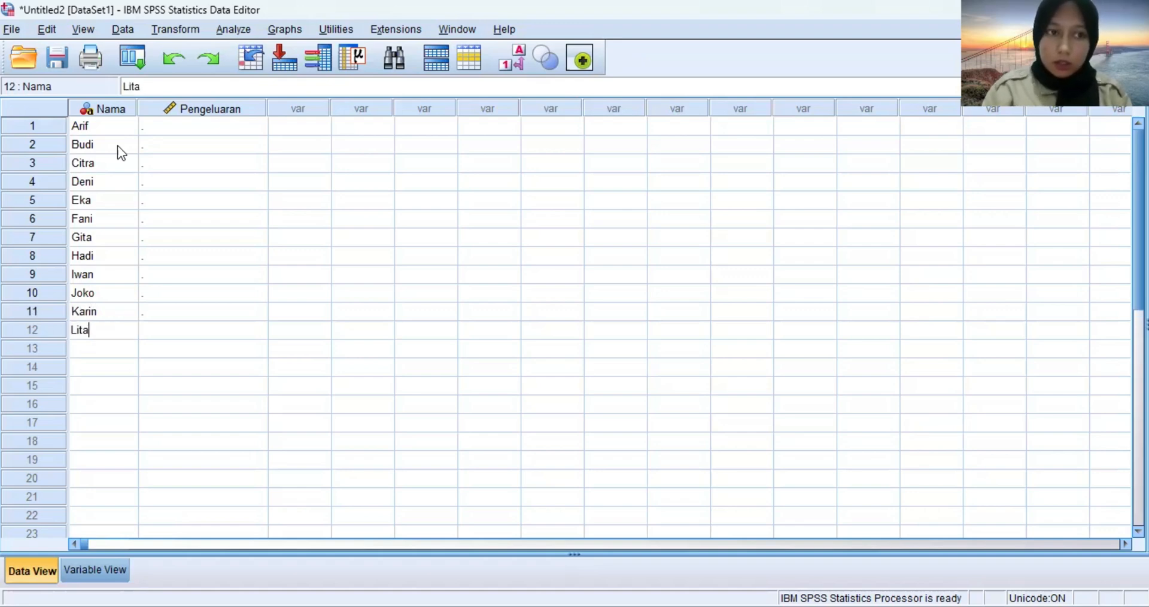
pyautogui.press('Return')
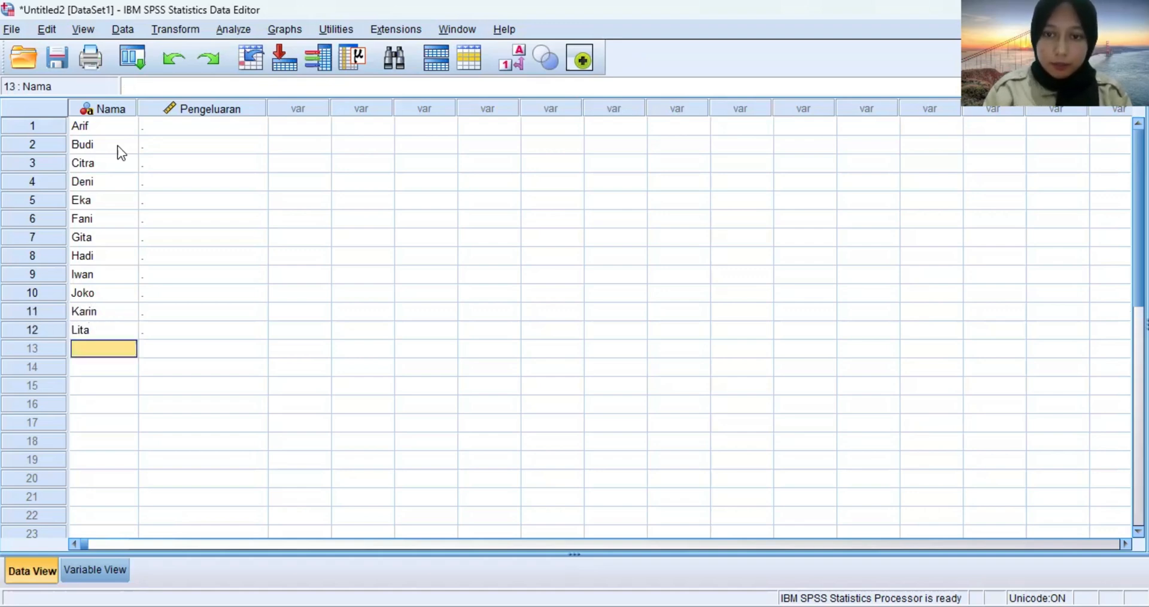
pyautogui.write('Miko')
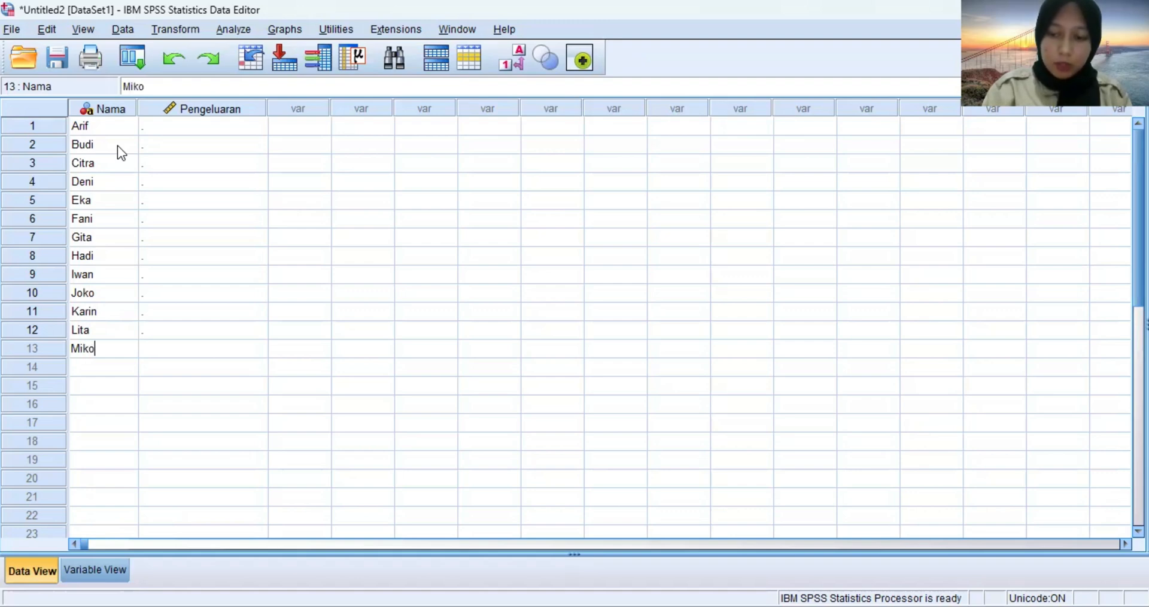
pyautogui.press('Return')
pyautogui.write('Nia')
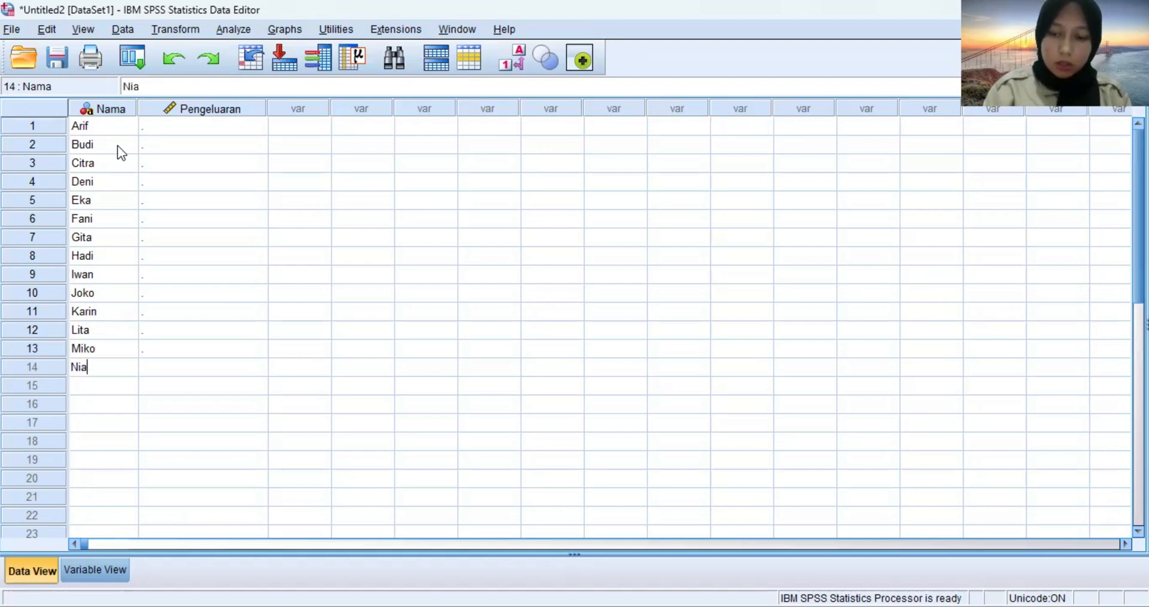
pyautogui.press('Return')
pyautogui.write('Oki')
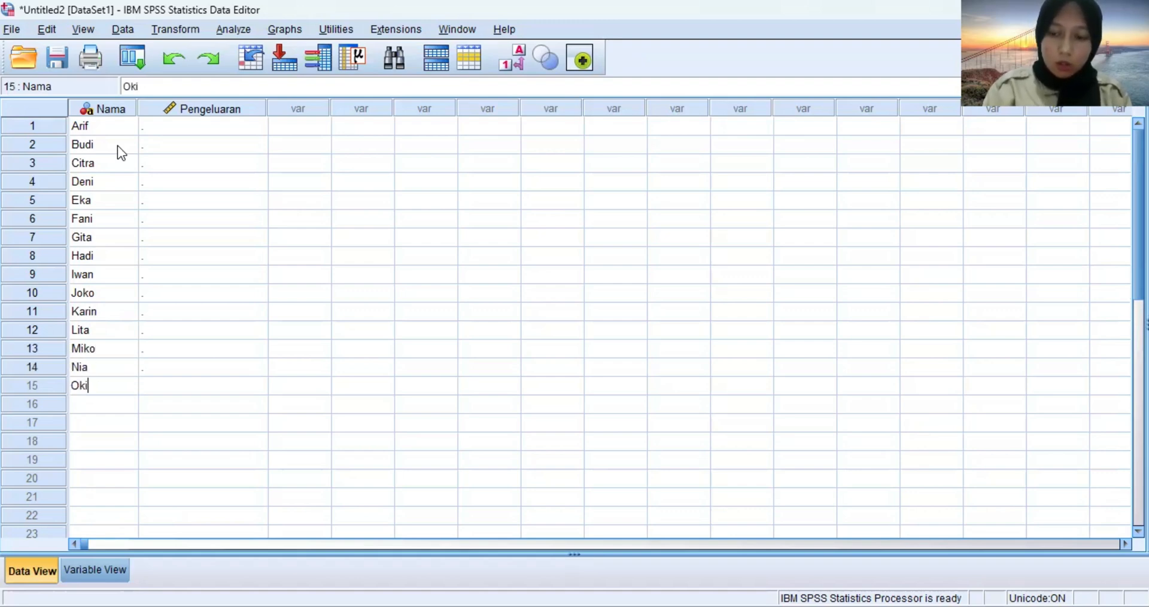
pyautogui.press('Return')
# Enter the customers' names in rows 16 and 17 of the Nama column, correcting the misspelled name in row 16.
pyautogui.write('Pu')
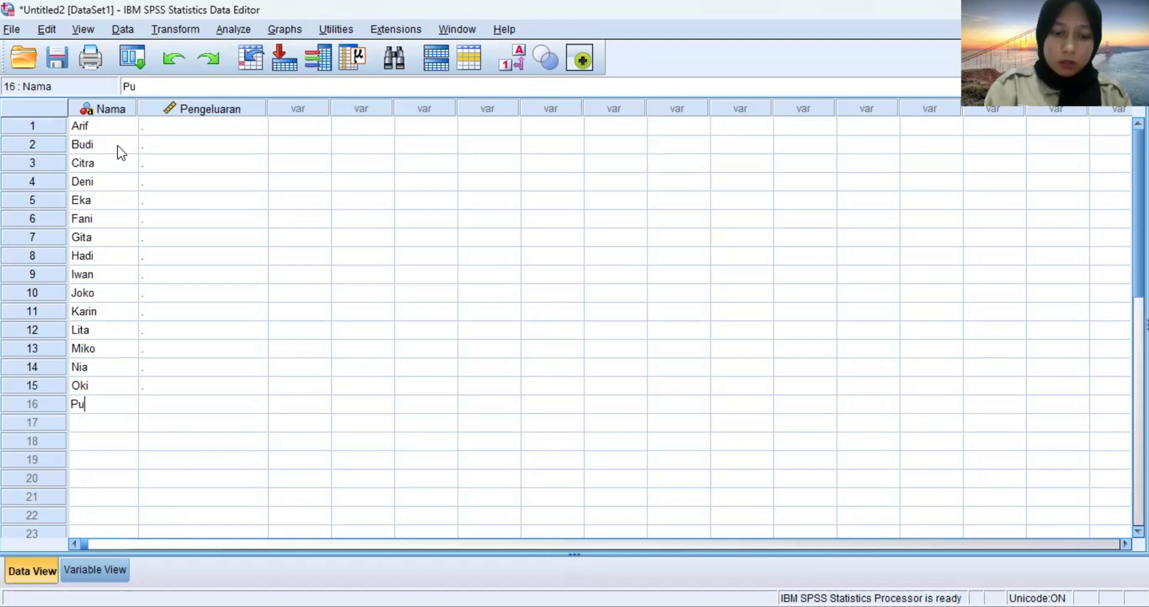
pyautogui.write('tro\\i')
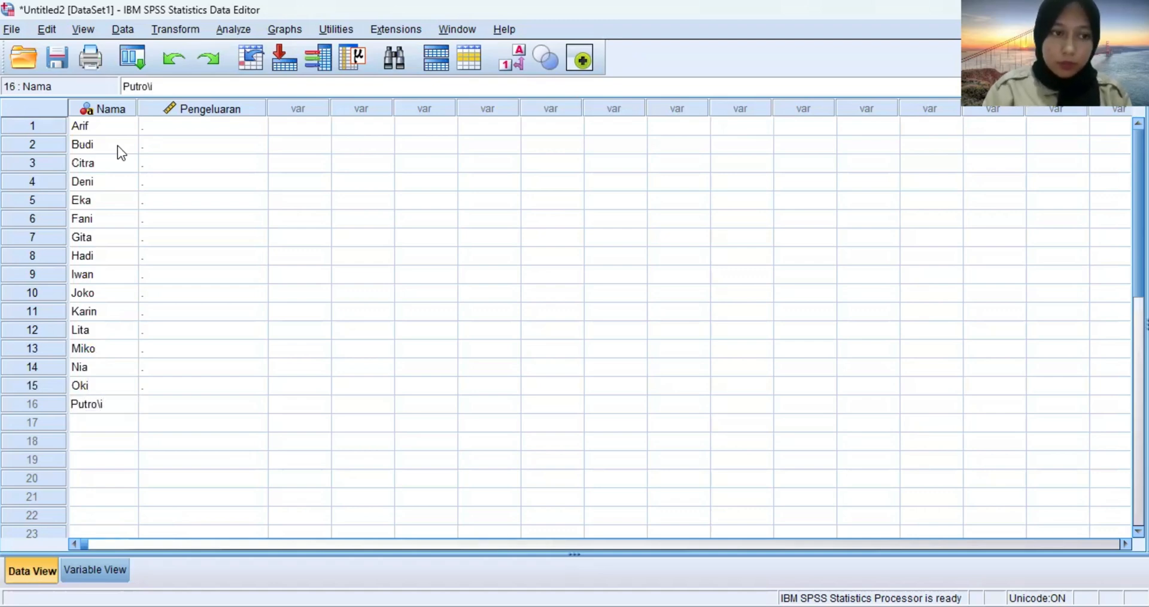
pyautogui.press('BackSpace')
pyautogui.press('BackSpace')
pyautogui.press('BackSpace')
pyautogui.press('BackSpace')
pyautogui.write('ri')
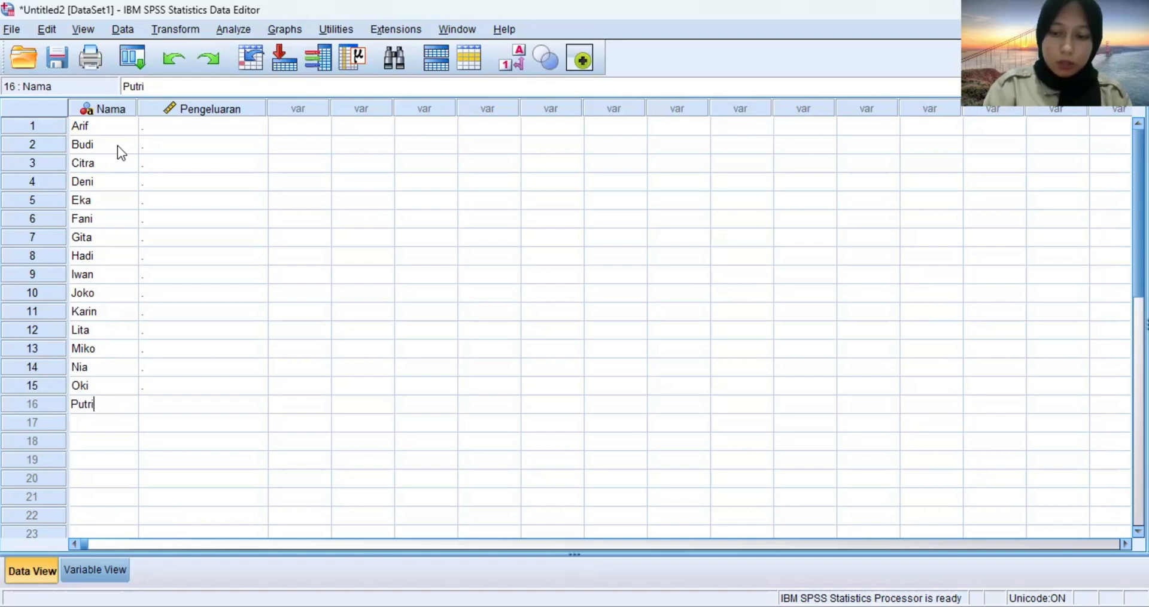
pyautogui.press('Return')
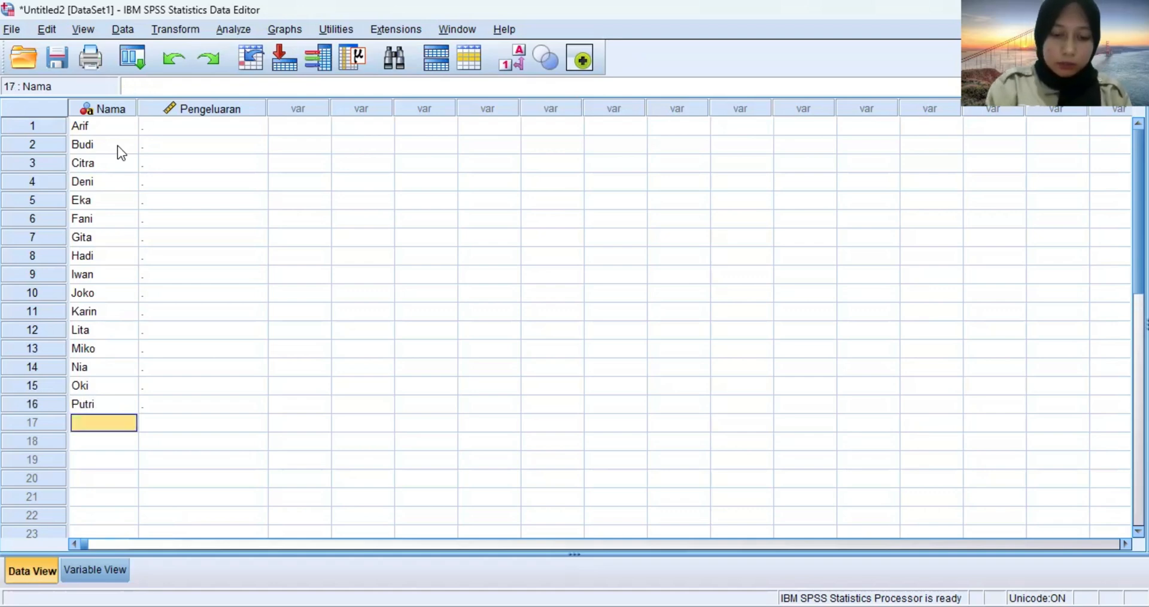
pyautogui.write('Rudi')
pyautogui.press('Return')
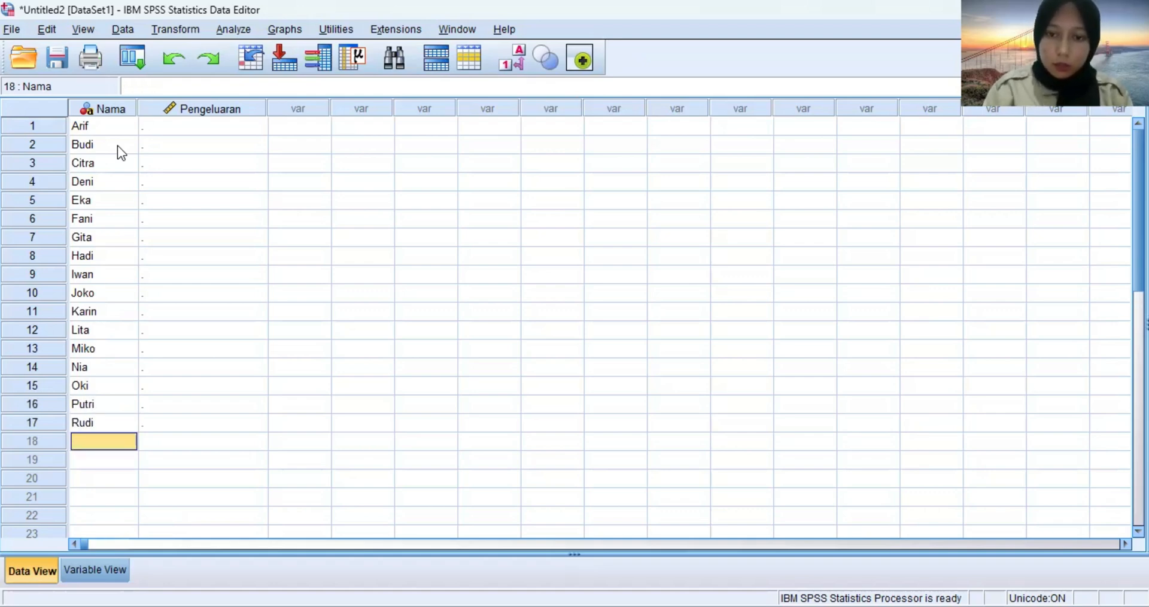
# Enter the last three customers' names in rows 18 to 20 of the Nama column.
pyautogui.write('Sari')
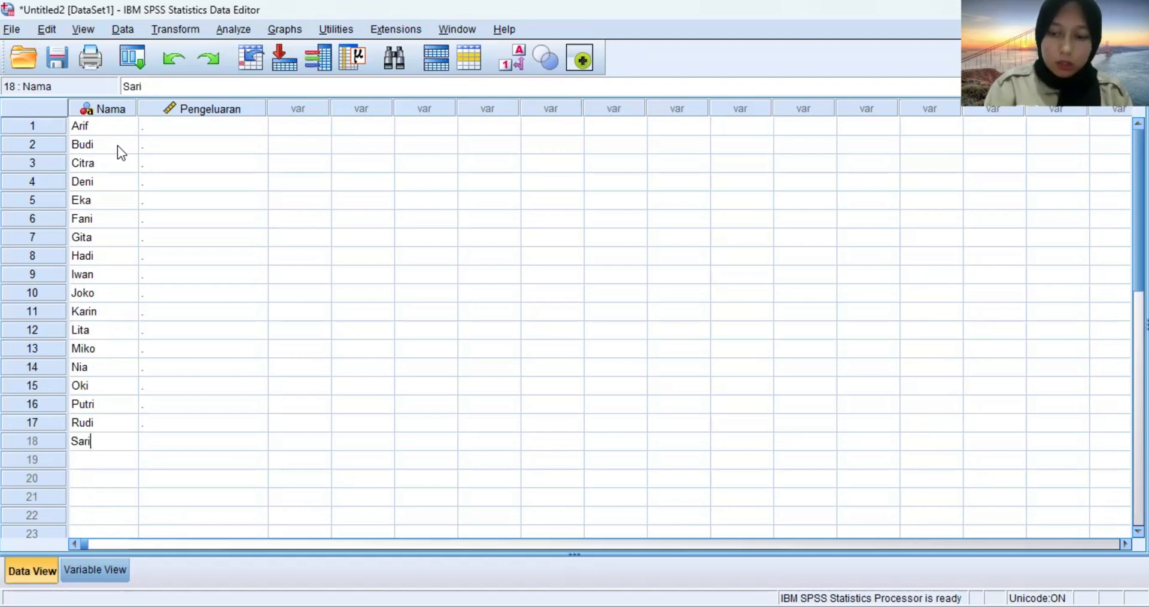
pyautogui.press('Return')
pyautogui.write('Tio')
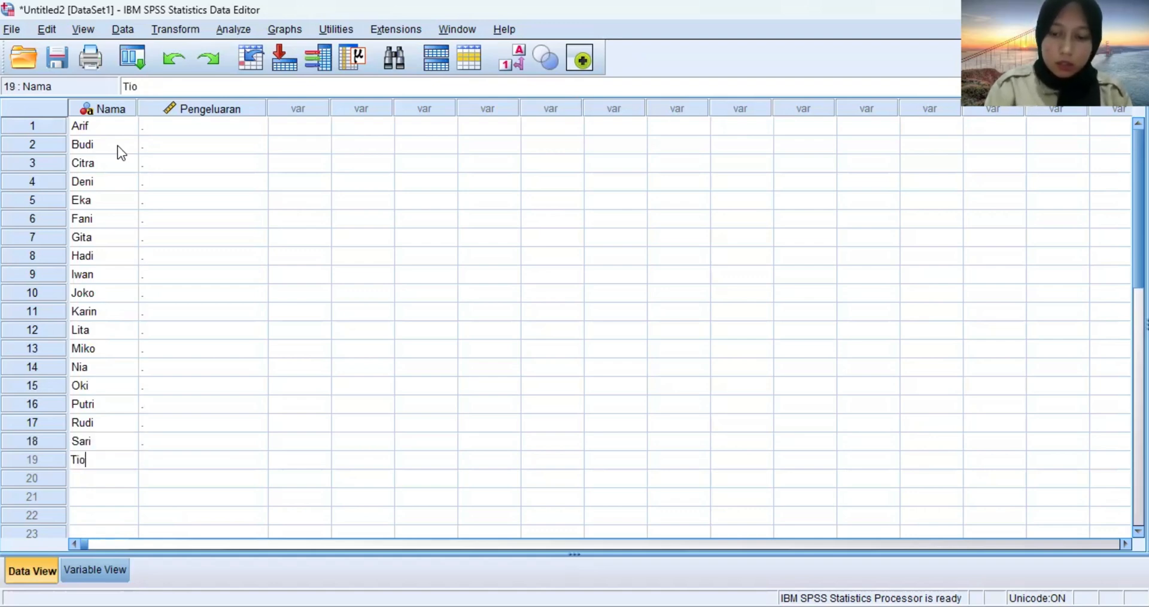
pyautogui.press('Return')
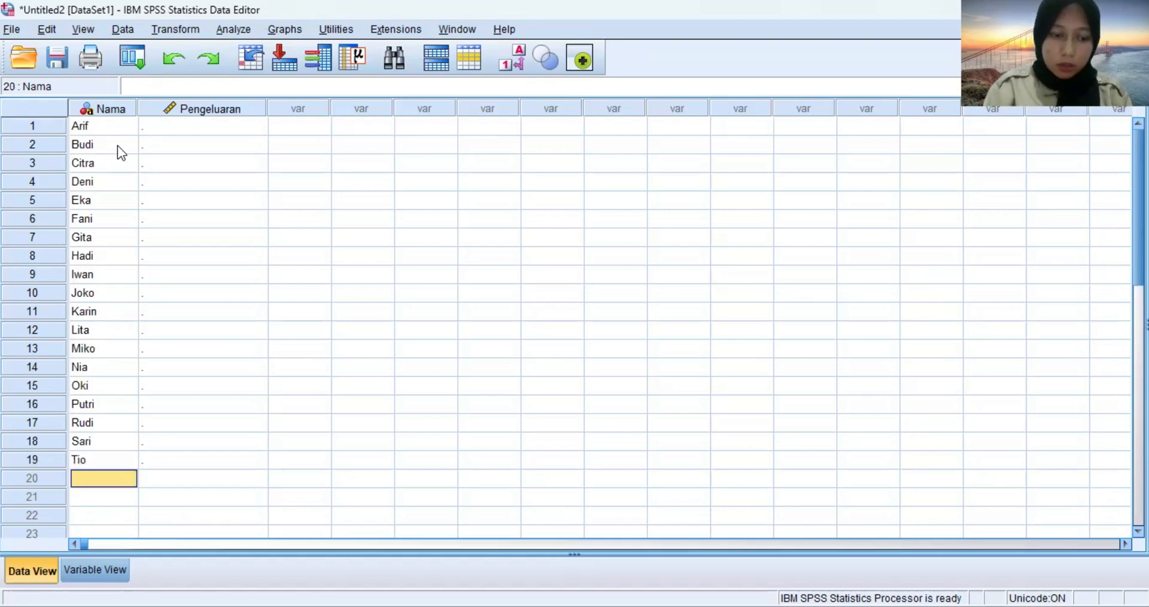
pyautogui.write('Wina')
pyautogui.press('Return')
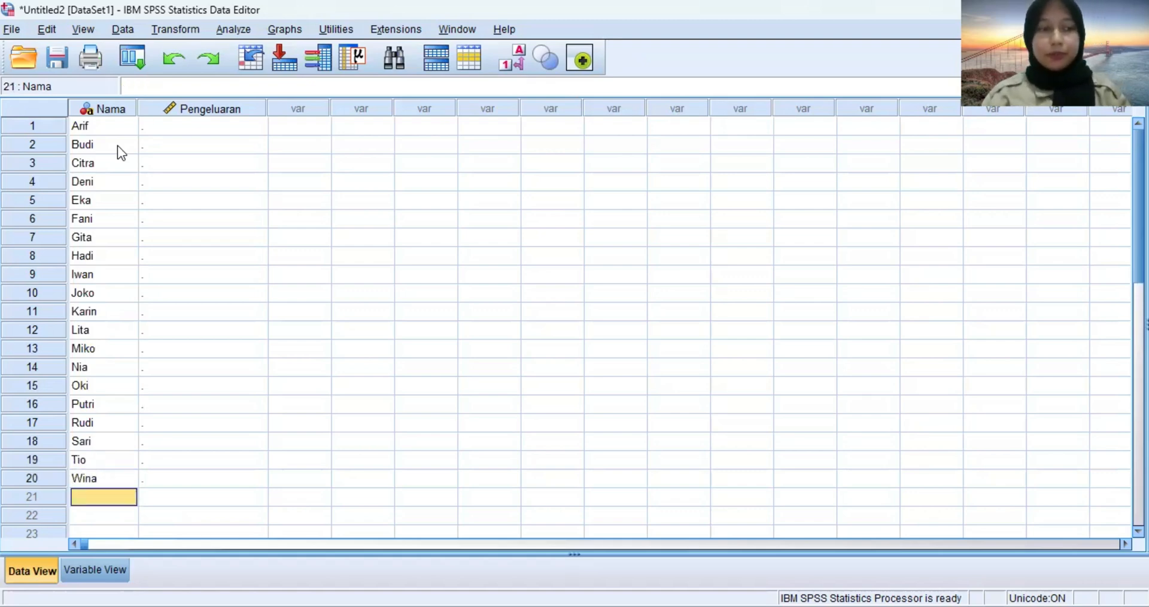
# Enter the spending values 800, 870, 900 and 780 in rows 1 to 4 of the Pengeluaran column.
pyautogui.click(198, 130)
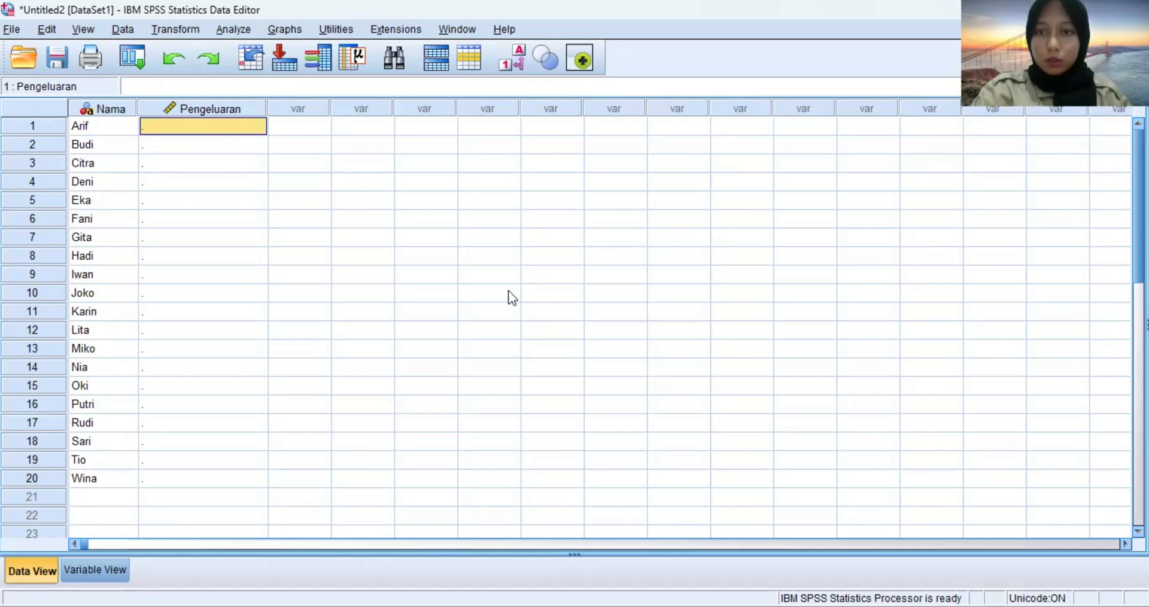
pyautogui.write('800')
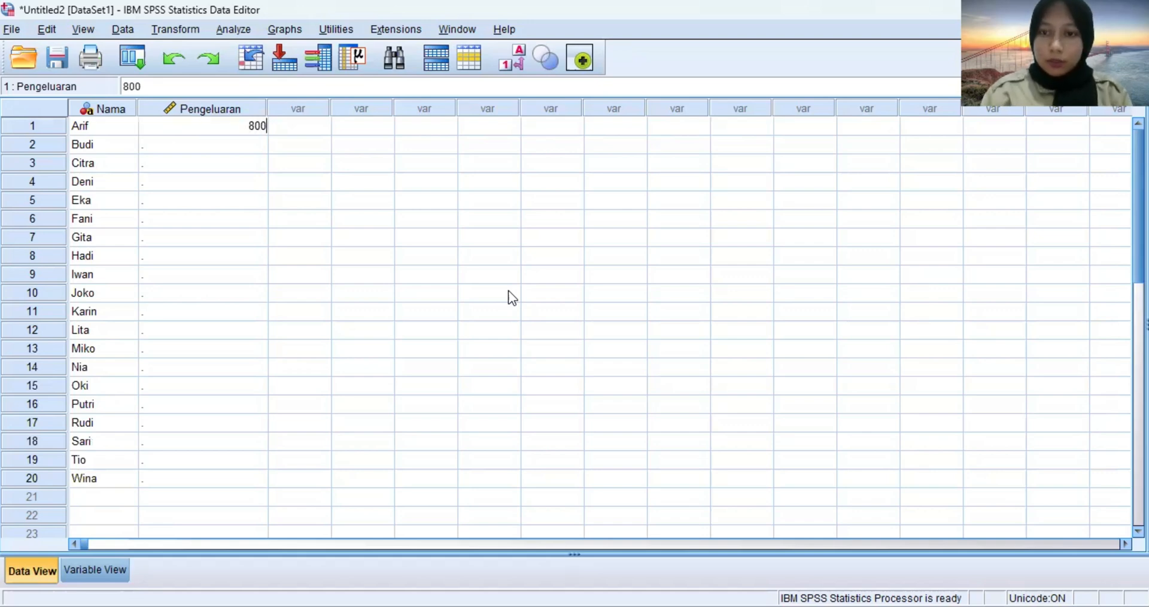
pyautogui.press('Return')
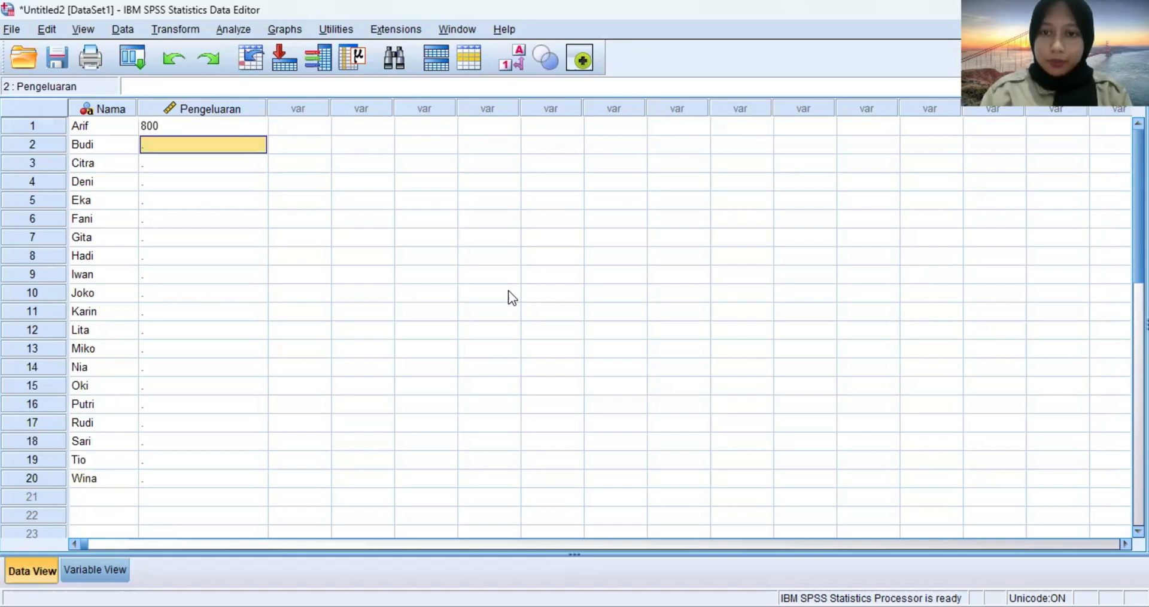
pyautogui.write('870')
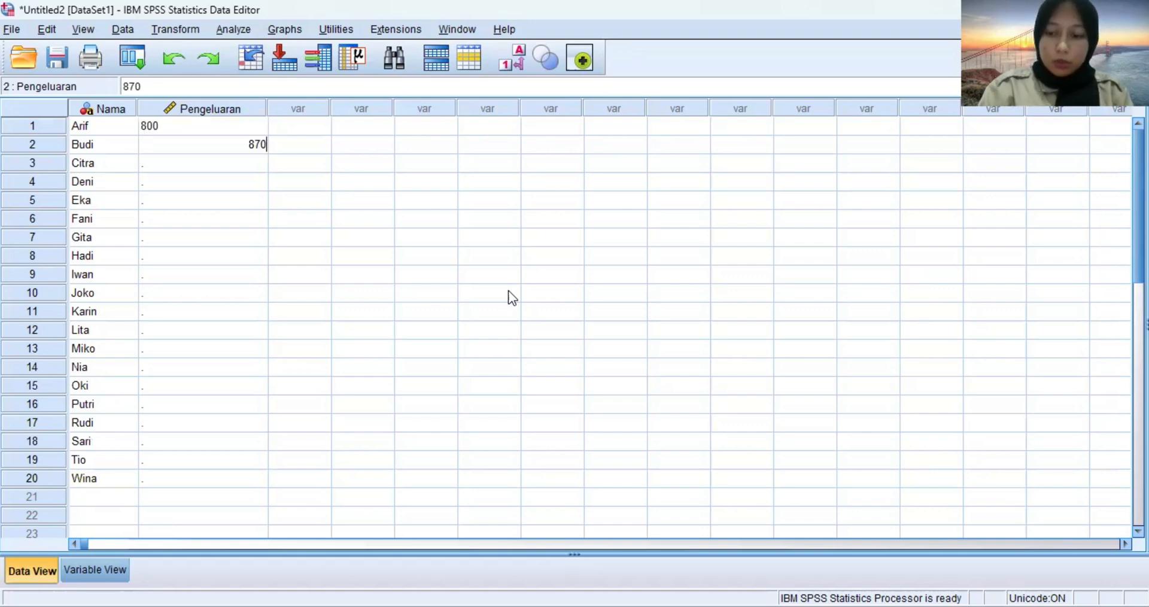
pyautogui.press('Return')
pyautogui.write('900')
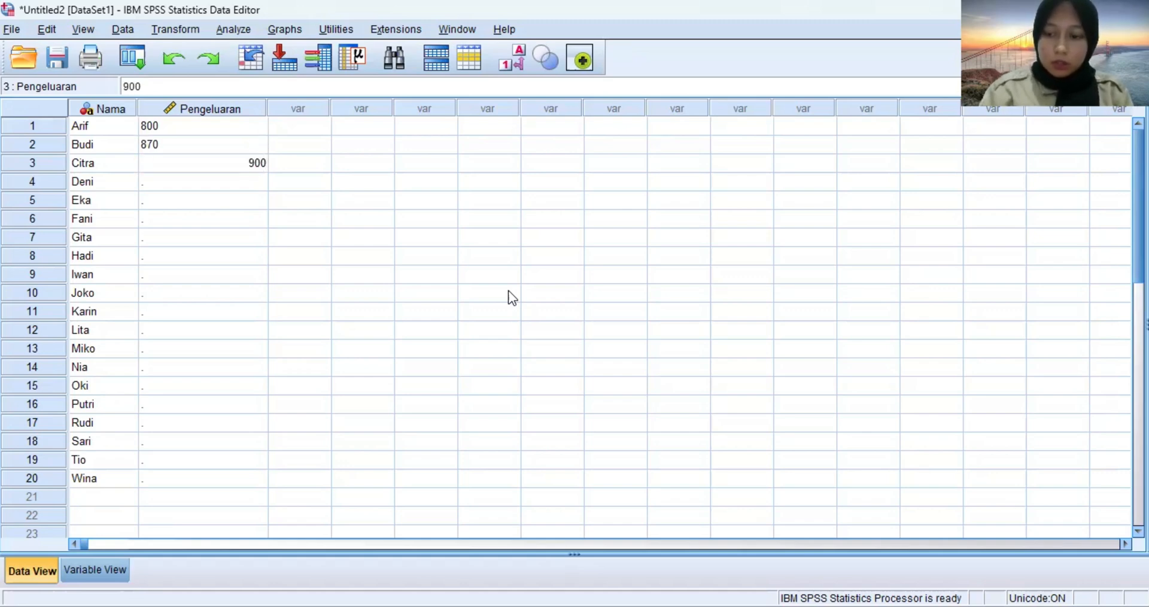
pyautogui.press('Return')
pyautogui.write('780')
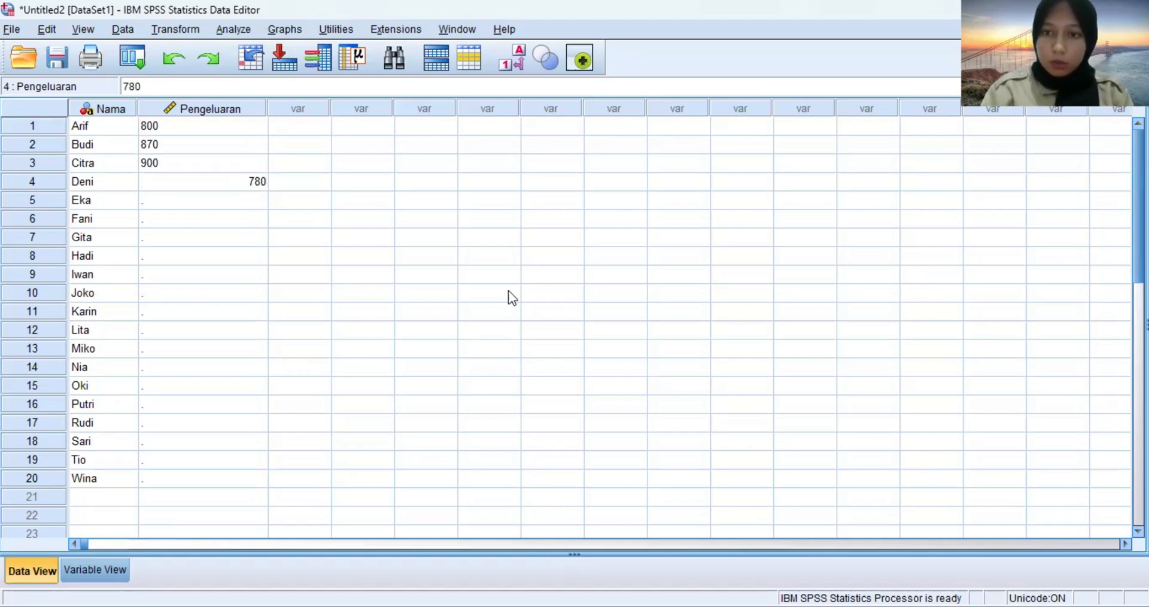
pyautogui.press('Return')
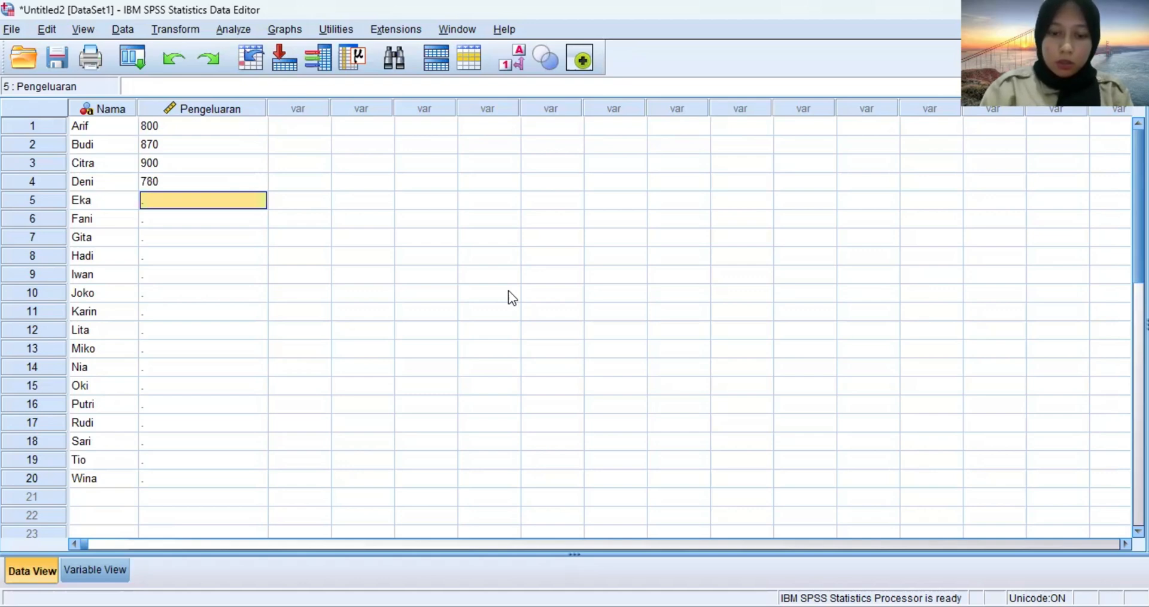
# Enter the spending values 850, 830, 890 and 750 in rows 5 to 8 of the Pengeluaran column.
pyautogui.write('850')
pyautogui.press('Return')
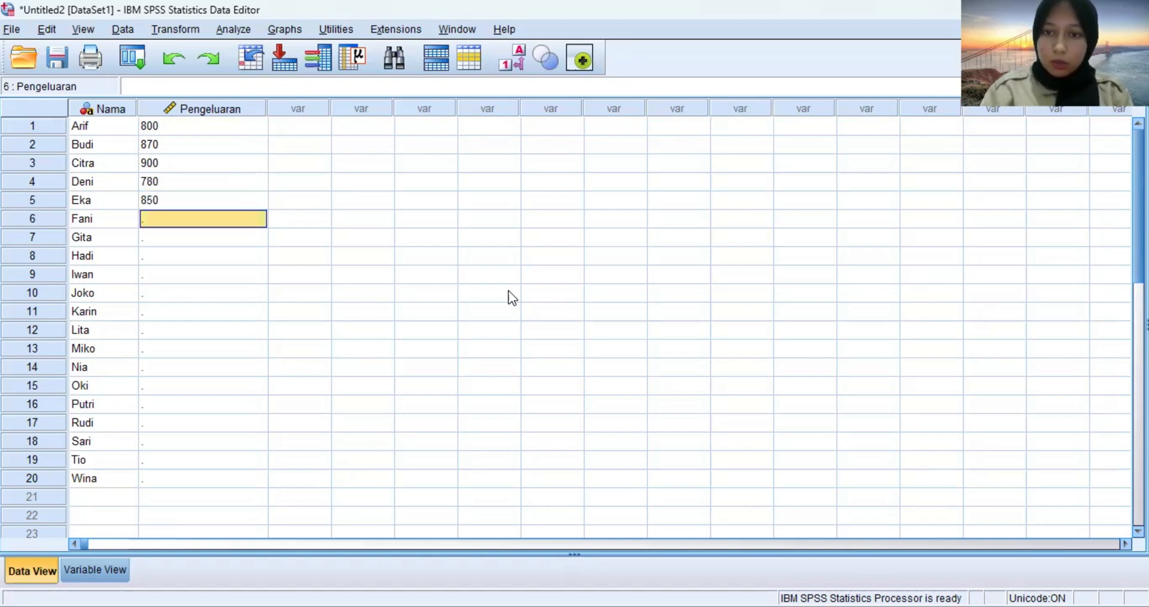
pyautogui.write('830')
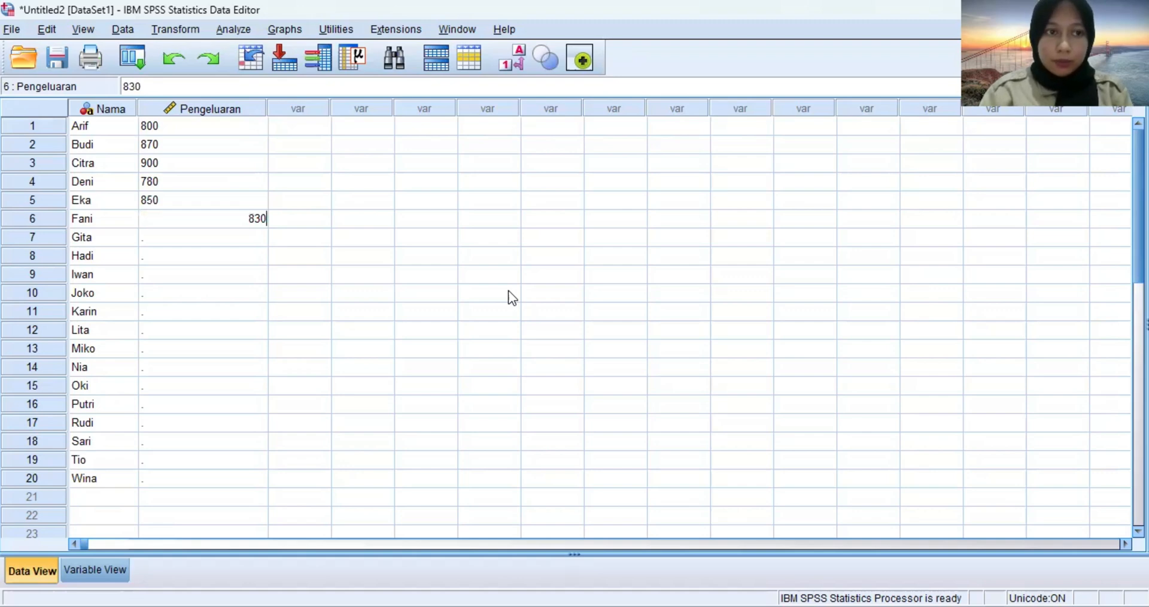
pyautogui.press('Return')
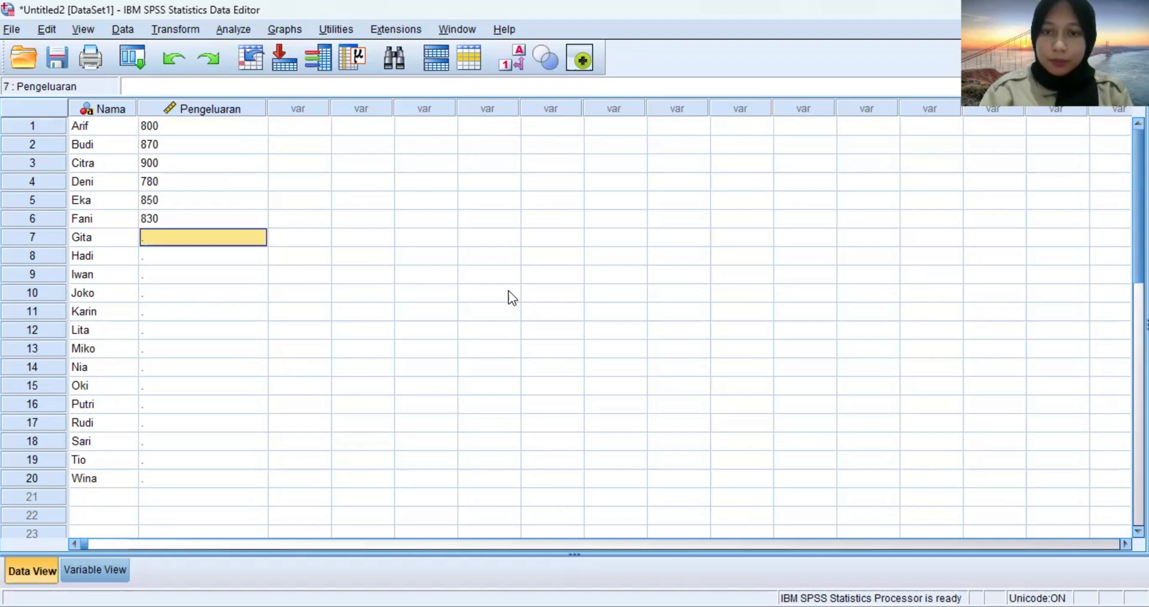
pyautogui.write('890')
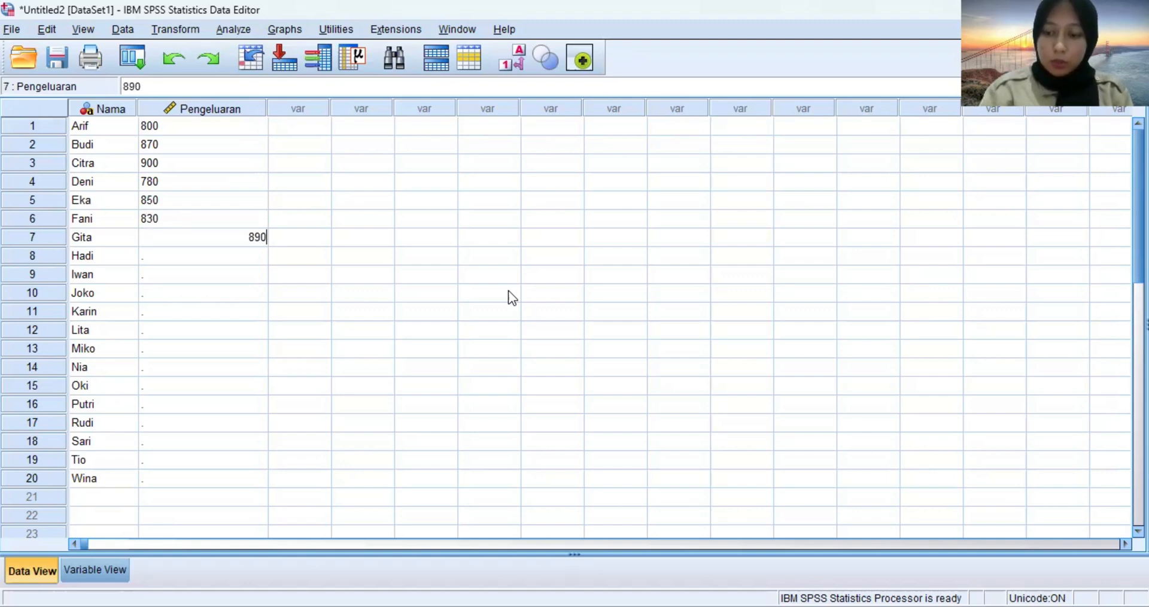
pyautogui.press('Return')
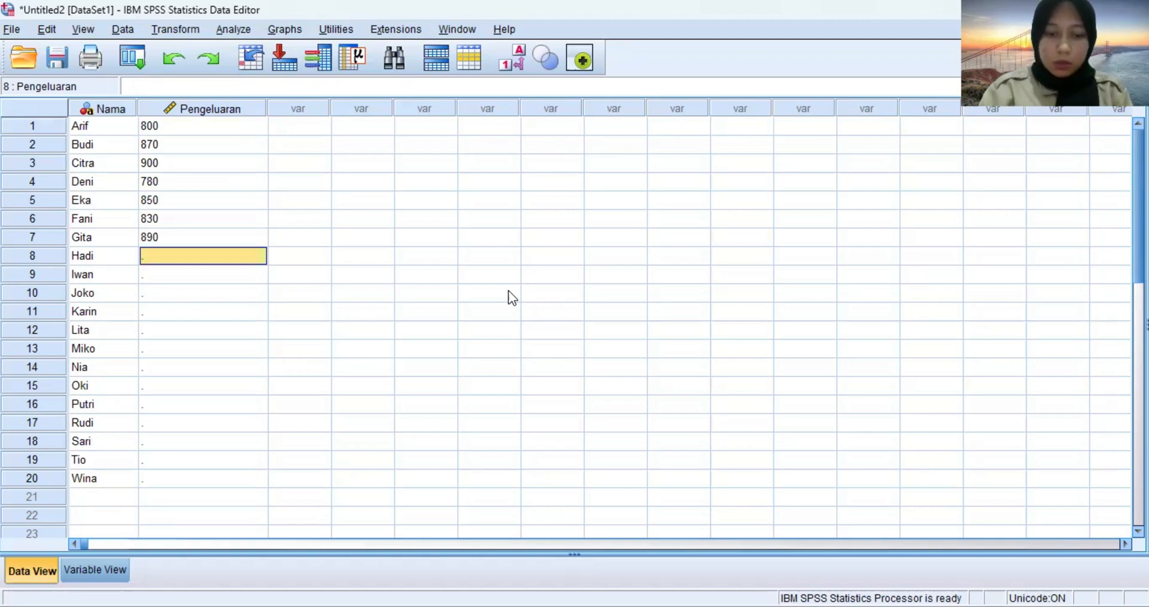
pyautogui.write('750')
pyautogui.press('Return')
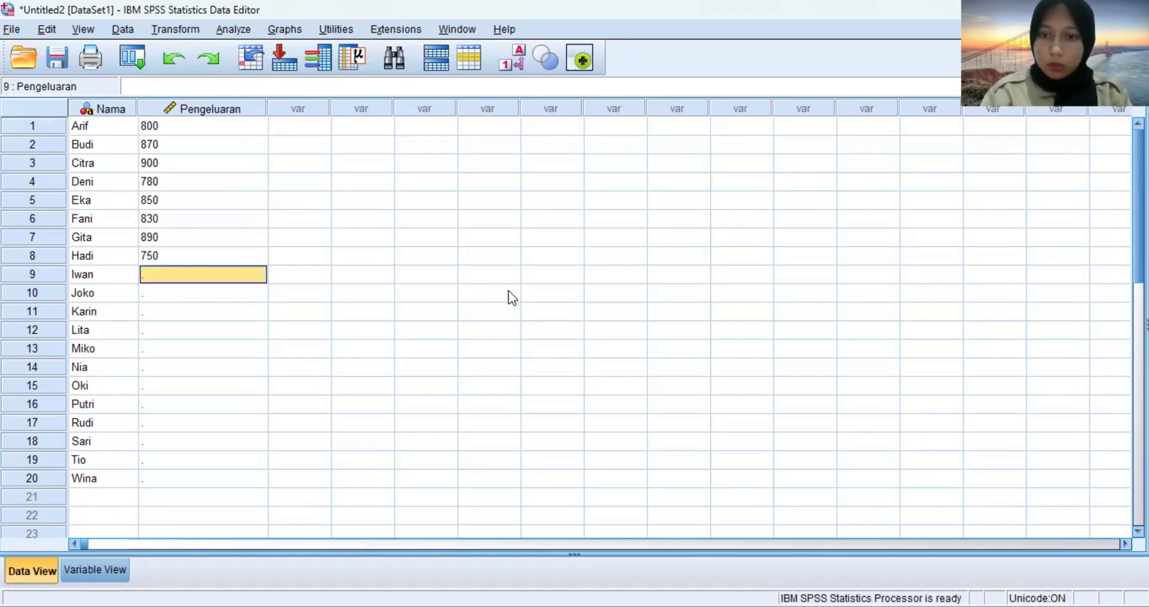
# Enter the spending values 880, 820, 910 and 840 in rows 9 to 12 of the Pengeluaran column.
pyautogui.write('880')
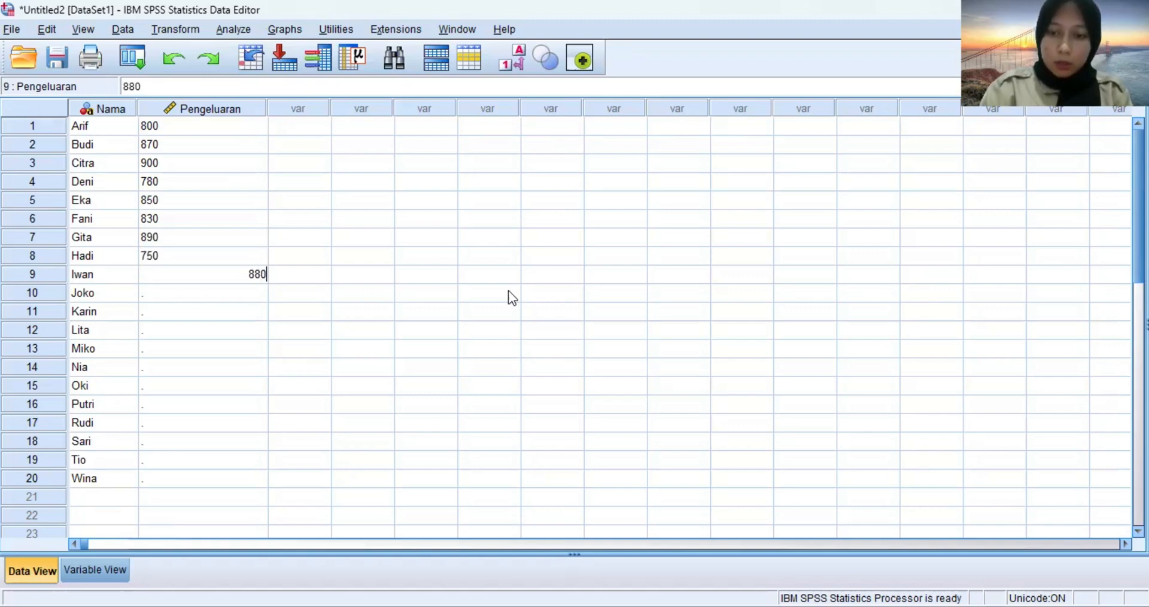
pyautogui.press('Return')
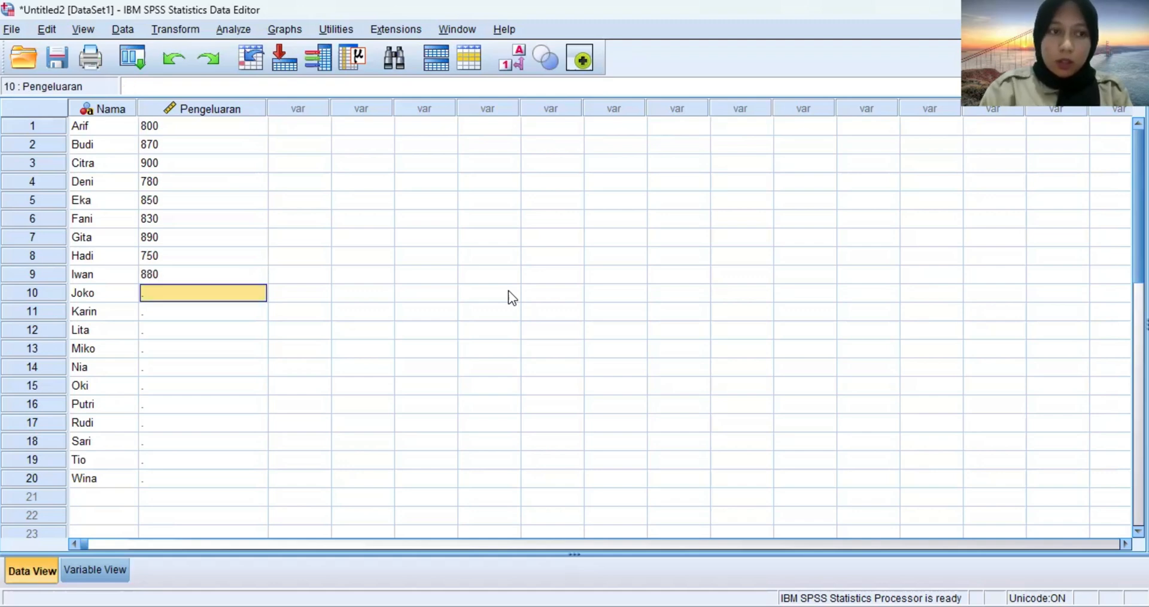
pyautogui.write('820')
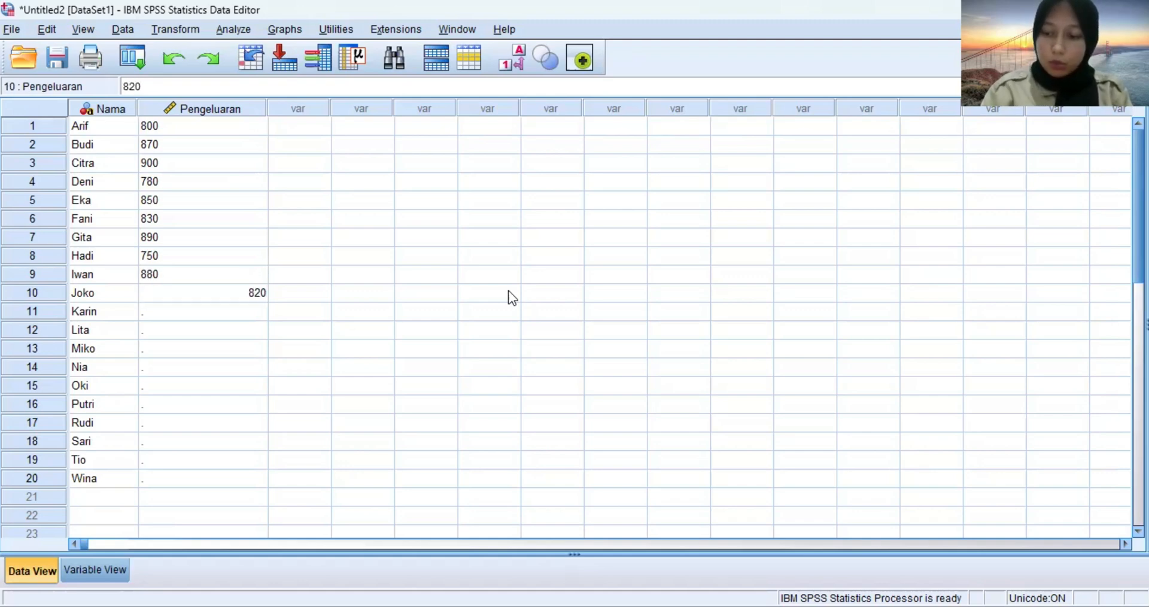
pyautogui.press('Return')
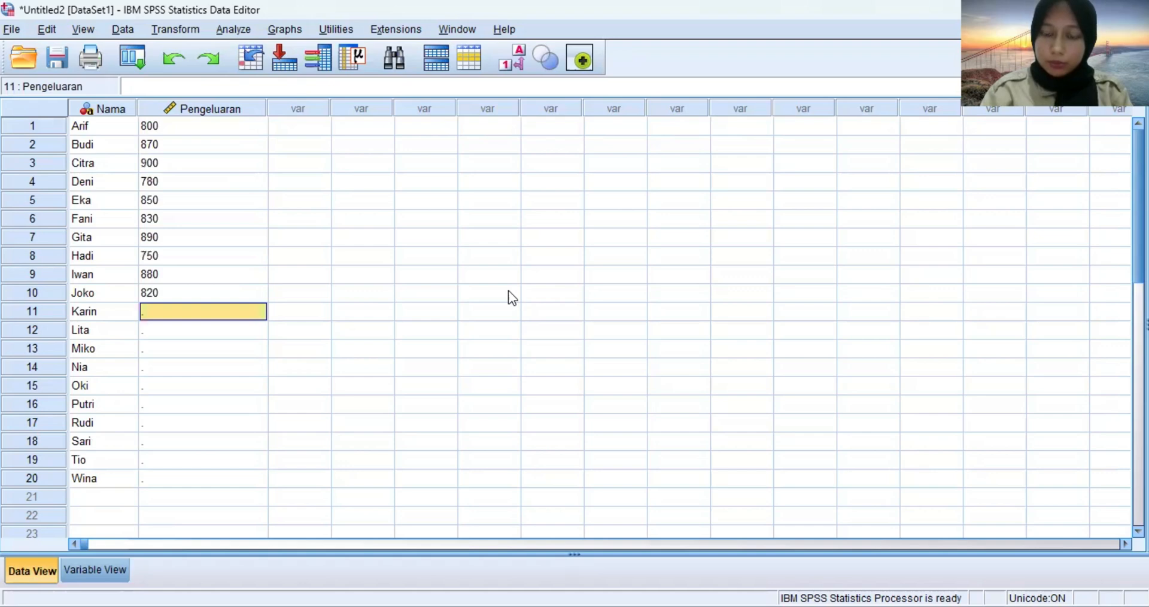
pyautogui.write('910')
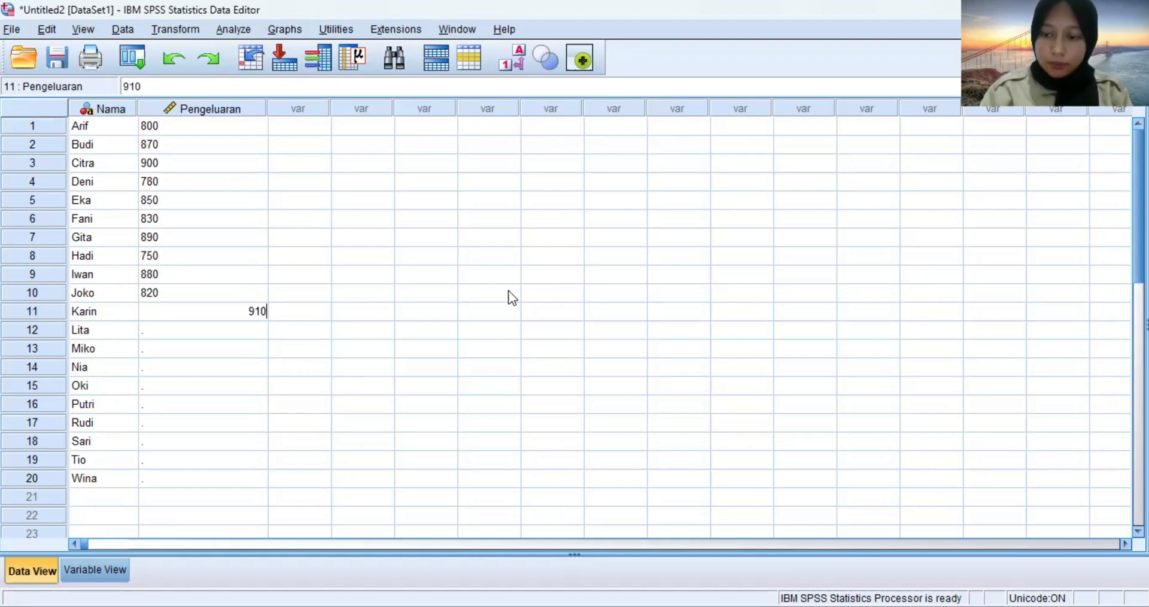
pyautogui.press('Return')
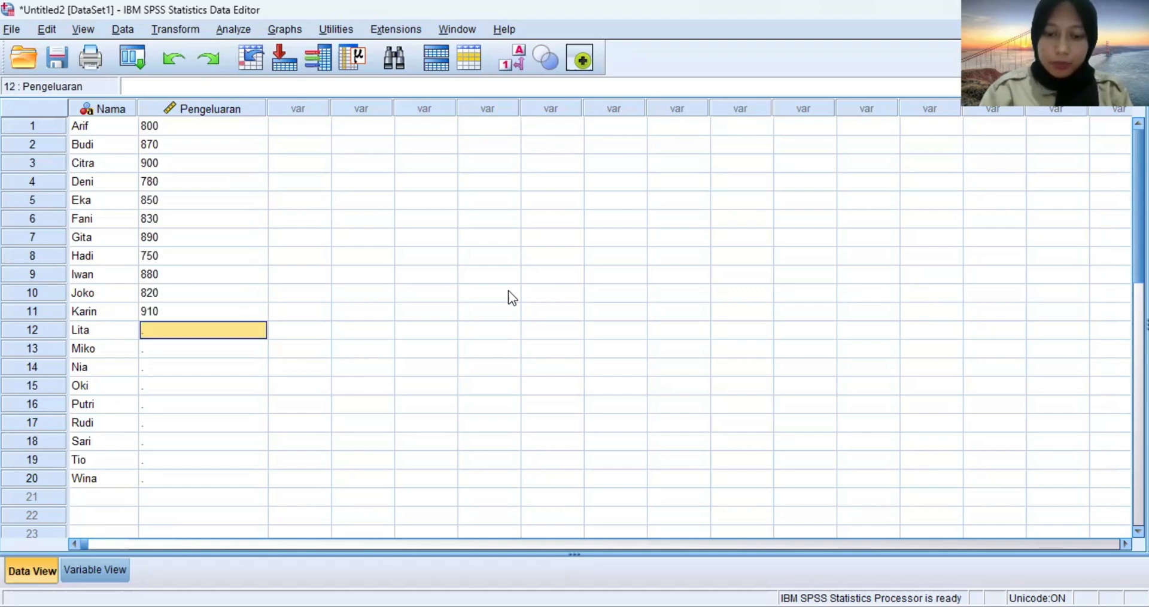
pyautogui.write('840')
pyautogui.press('Return')
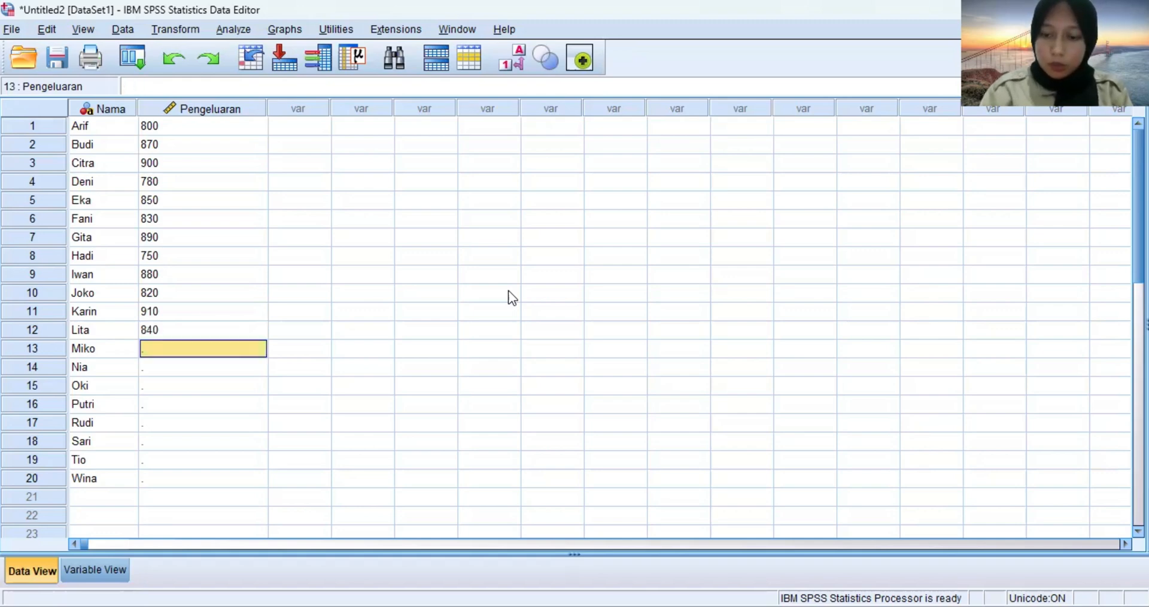
# Enter the spending values 920, 830, 810 and 870 in rows 13 to 16 of the Pengeluaran column.
pyautogui.write('920')
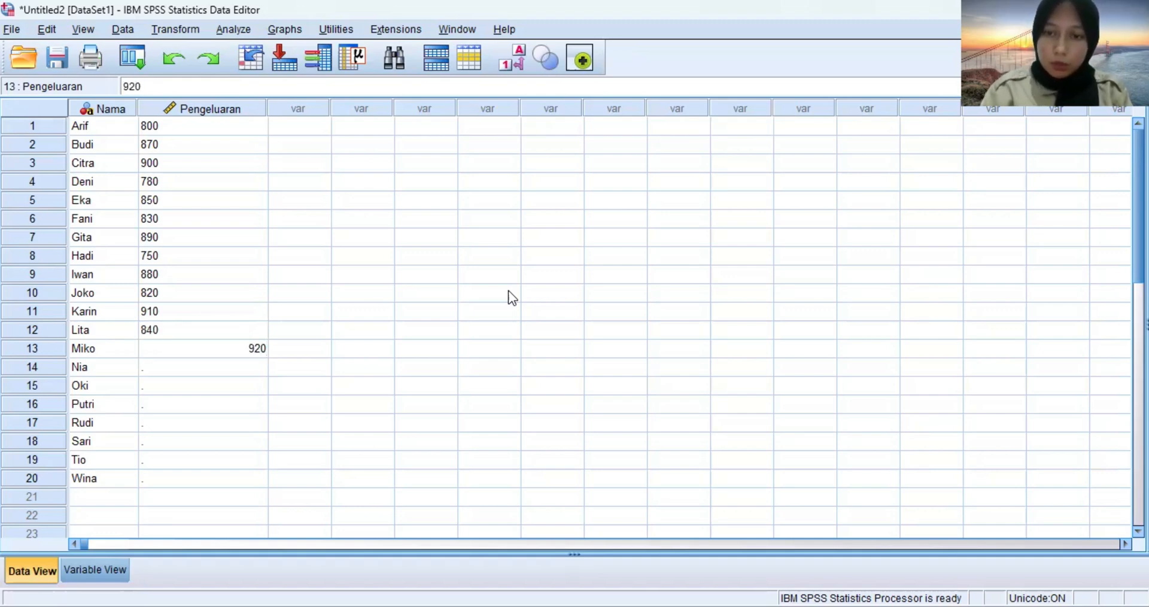
pyautogui.press('Return')
pyautogui.write('830')
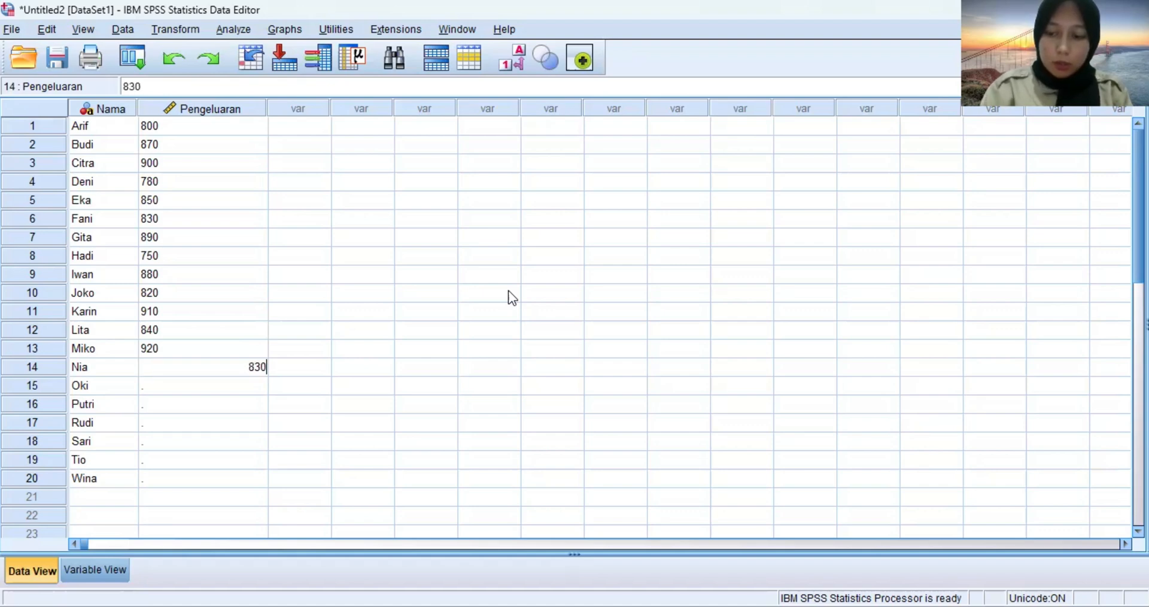
pyautogui.press('Return')
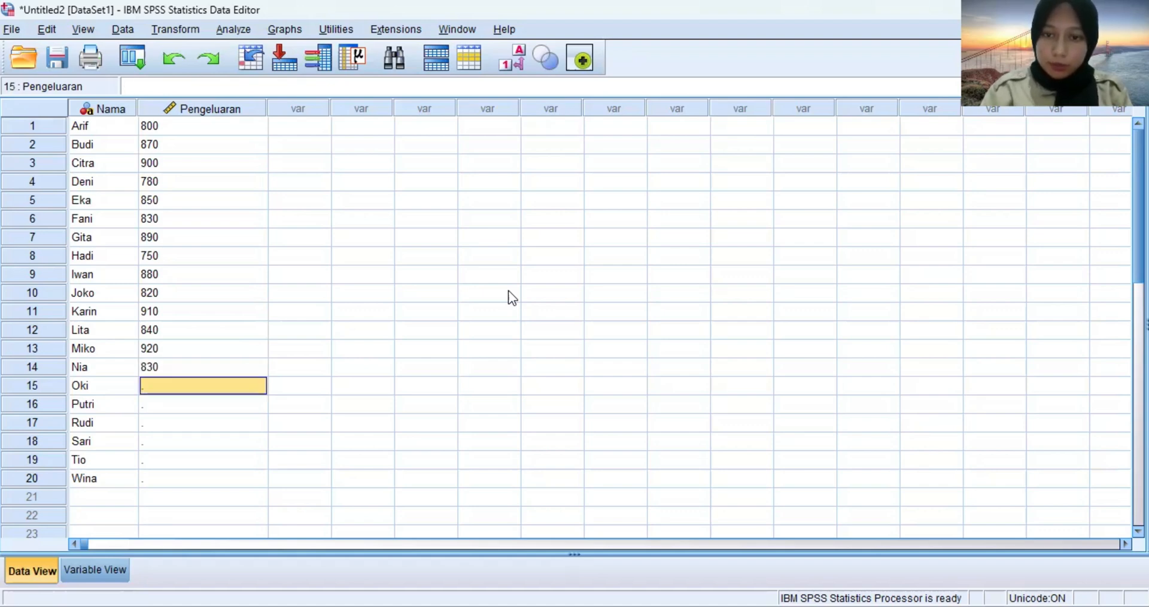
pyautogui.write('810')
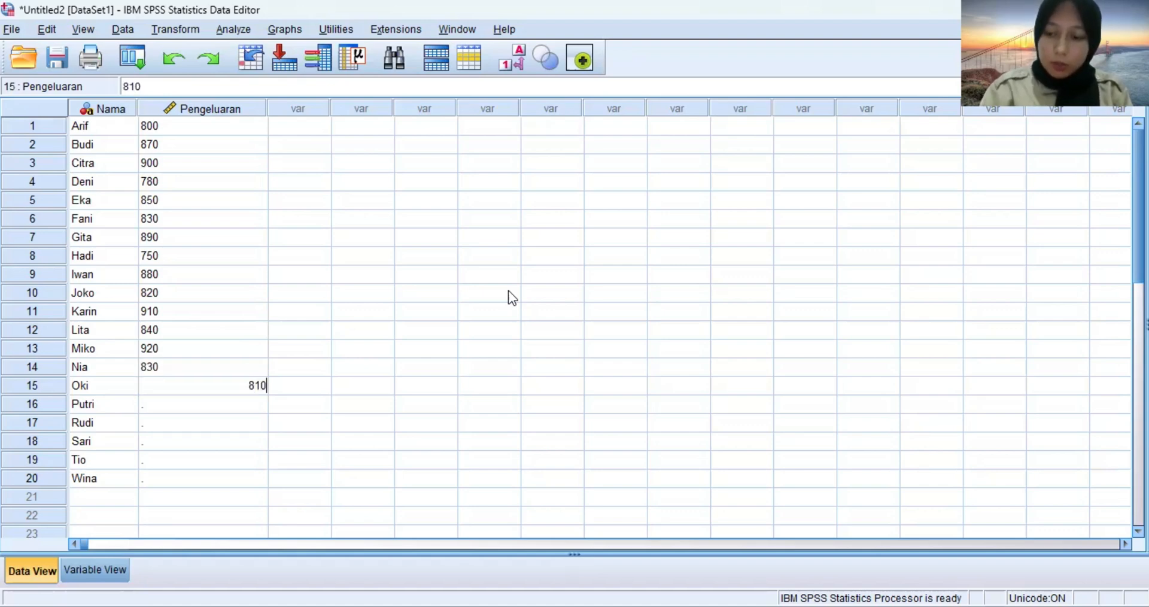
pyautogui.press('Return')
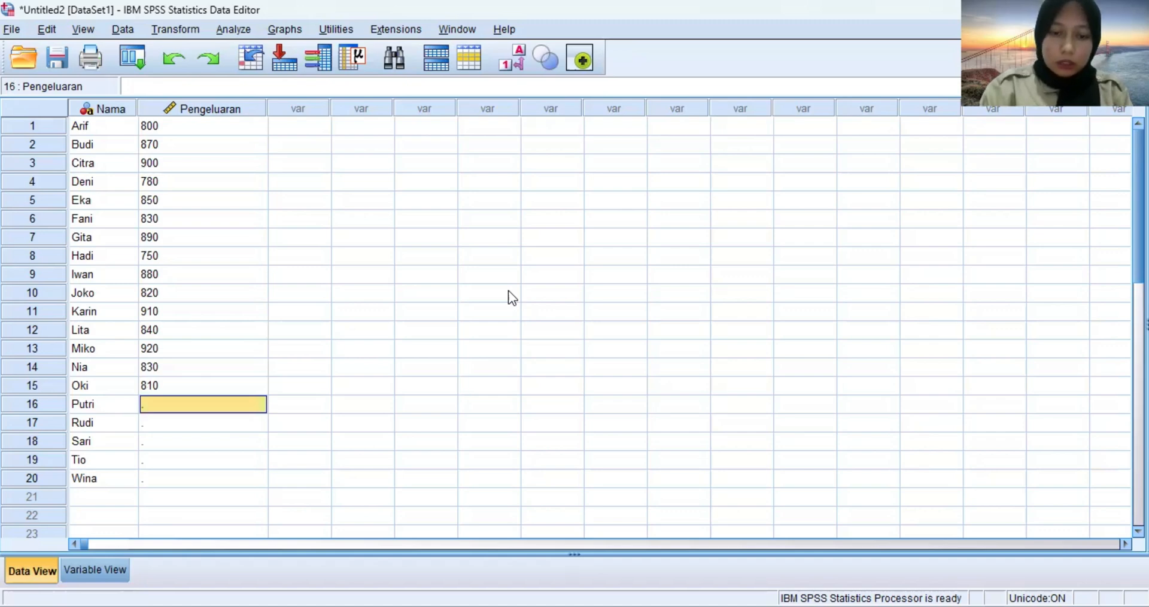
pyautogui.write('870')
pyautogui.press('Return')
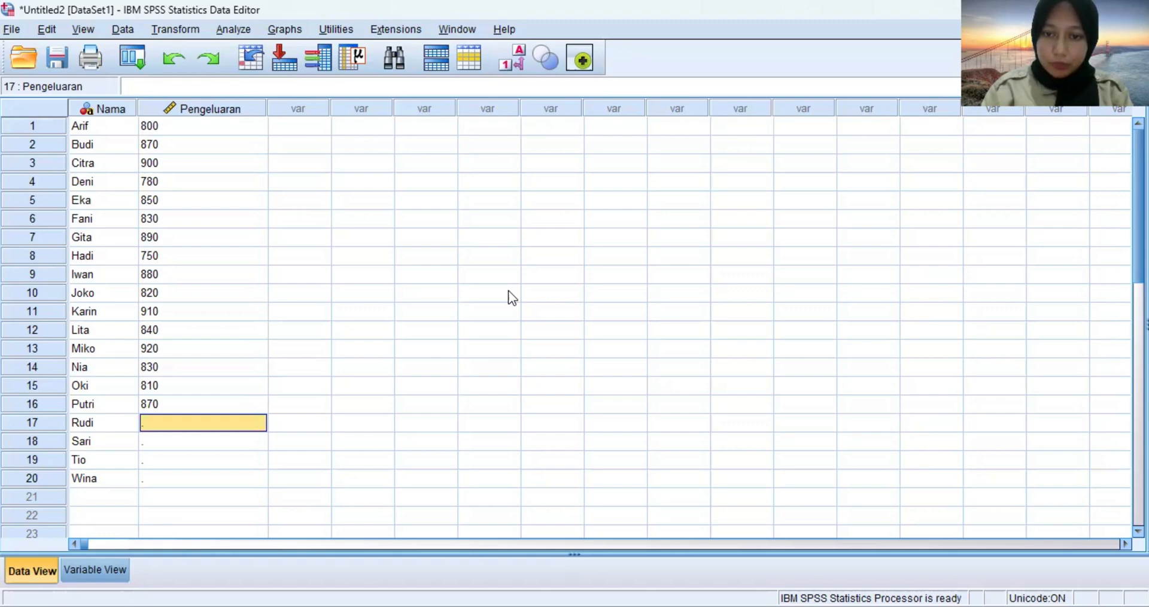
# Enter the spending values 790, 860, 930 and 770 in rows 17 to 20 of the Pengeluaran column.
pyautogui.write('790')
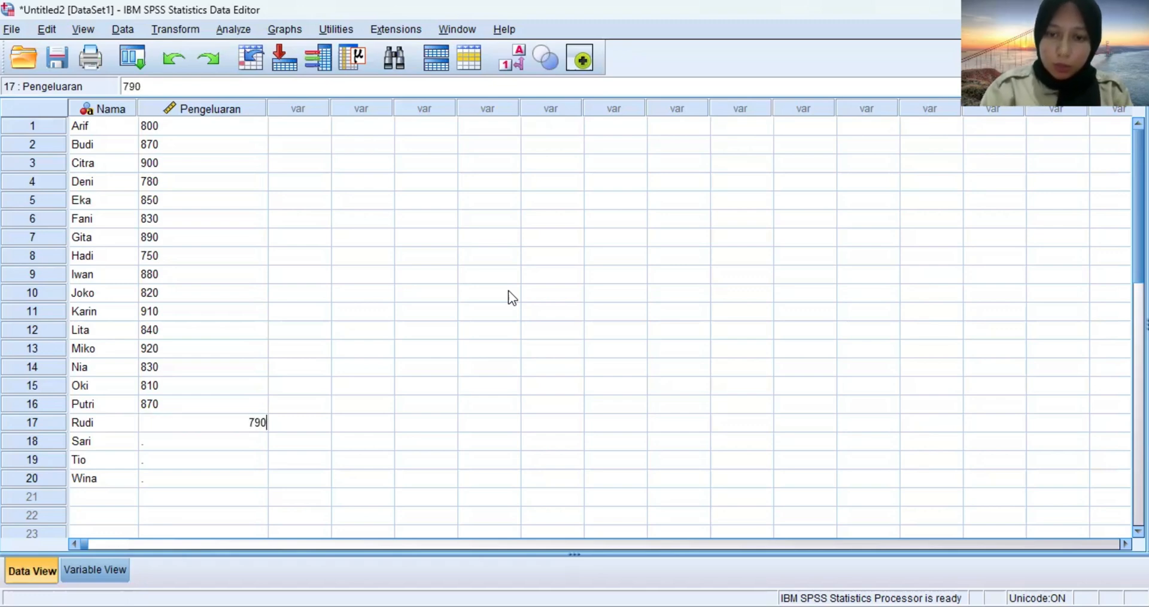
pyautogui.press('Return')
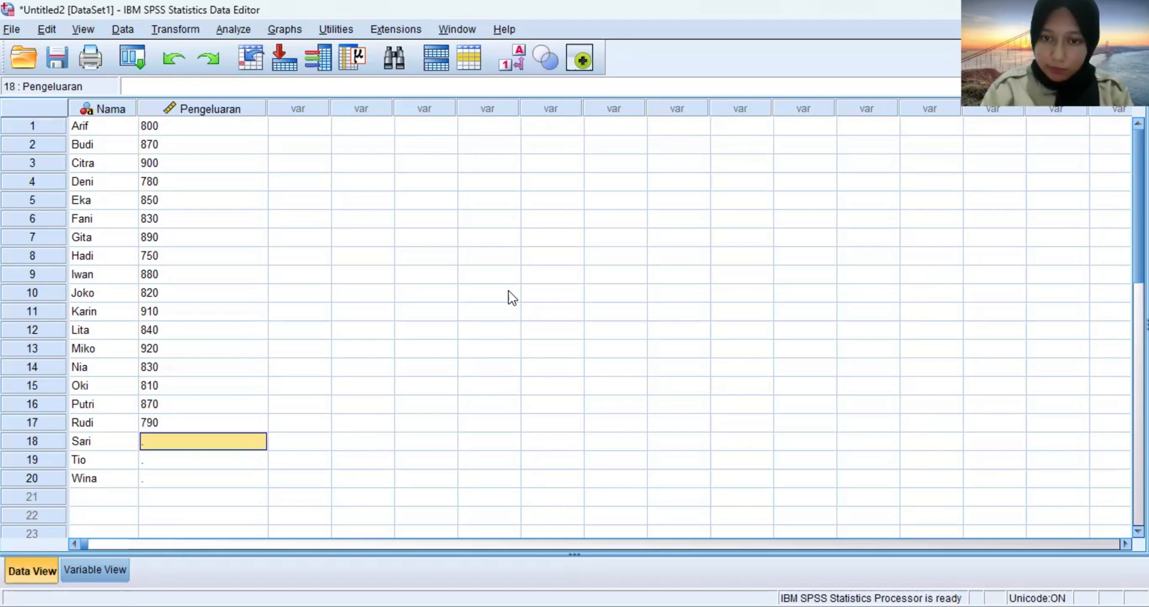
pyautogui.write('86')
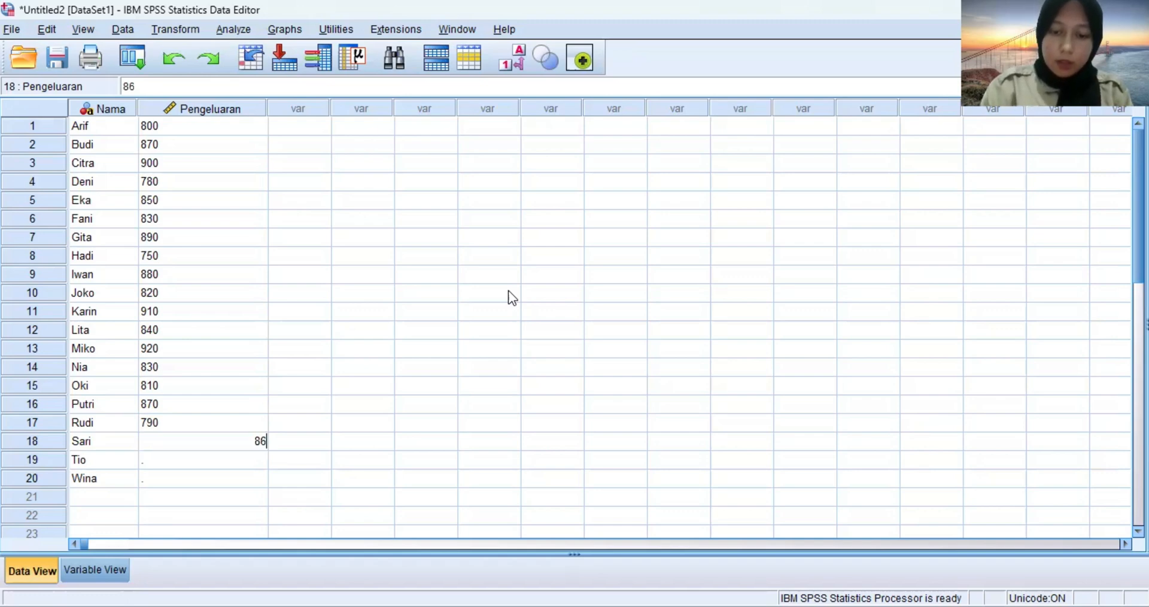
pyautogui.write('0')
pyautogui.press('Return')
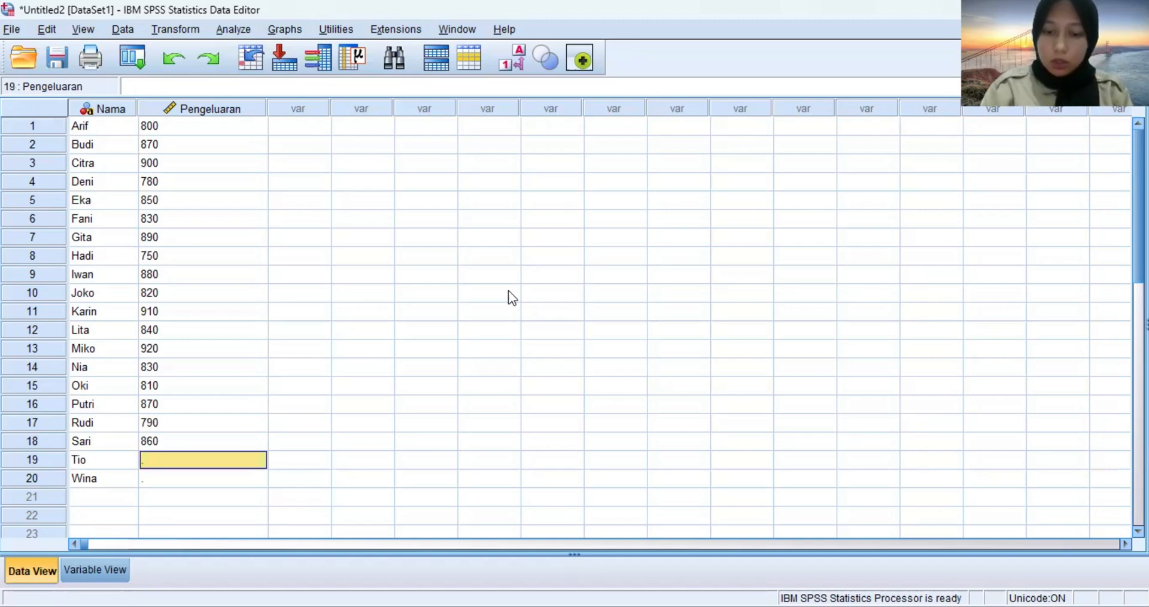
pyautogui.write('930')
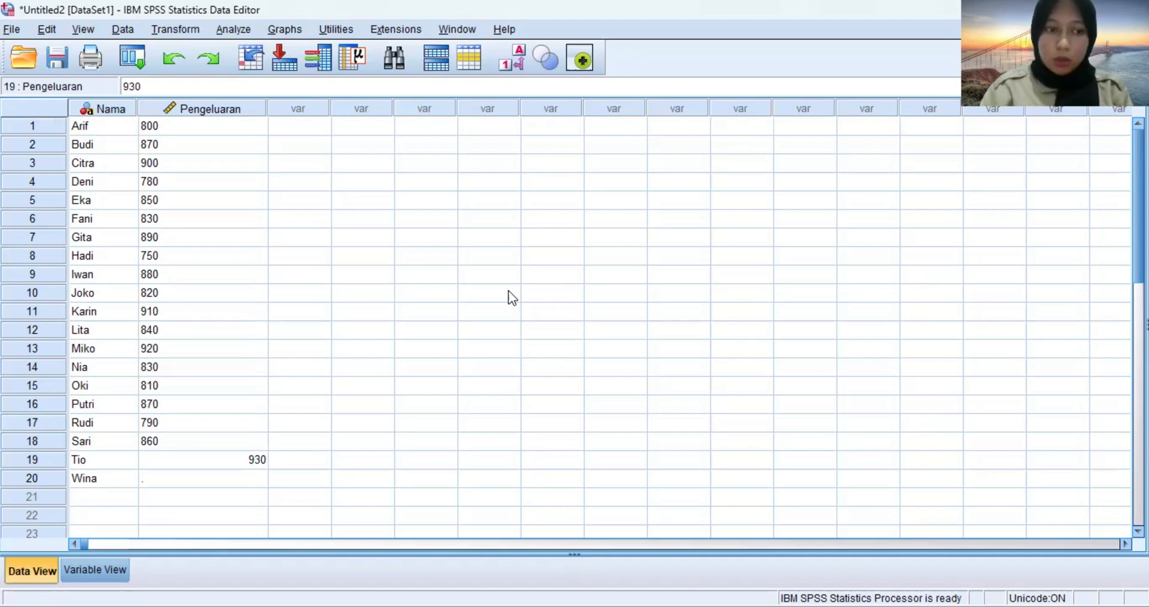
pyautogui.press('Return')
pyautogui.write('77')
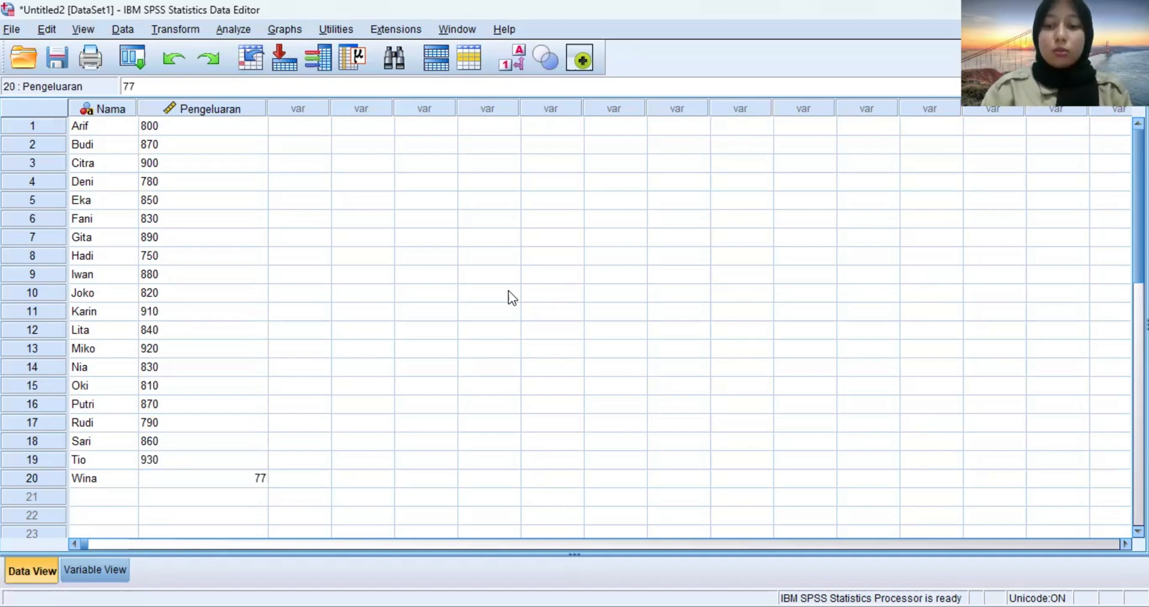
pyautogui.write('0')
pyautogui.press('Return')
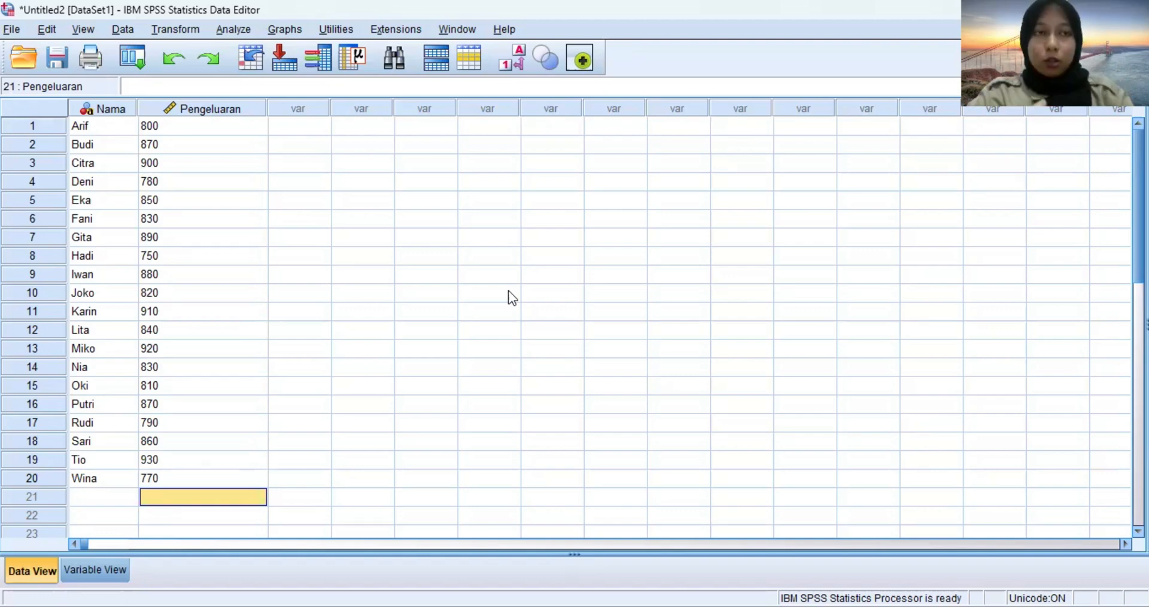
# Set up a One-Sample T Test with the Pengeluaran variable as the test variable and a test value of 850.
pyautogui.click(221, 27)
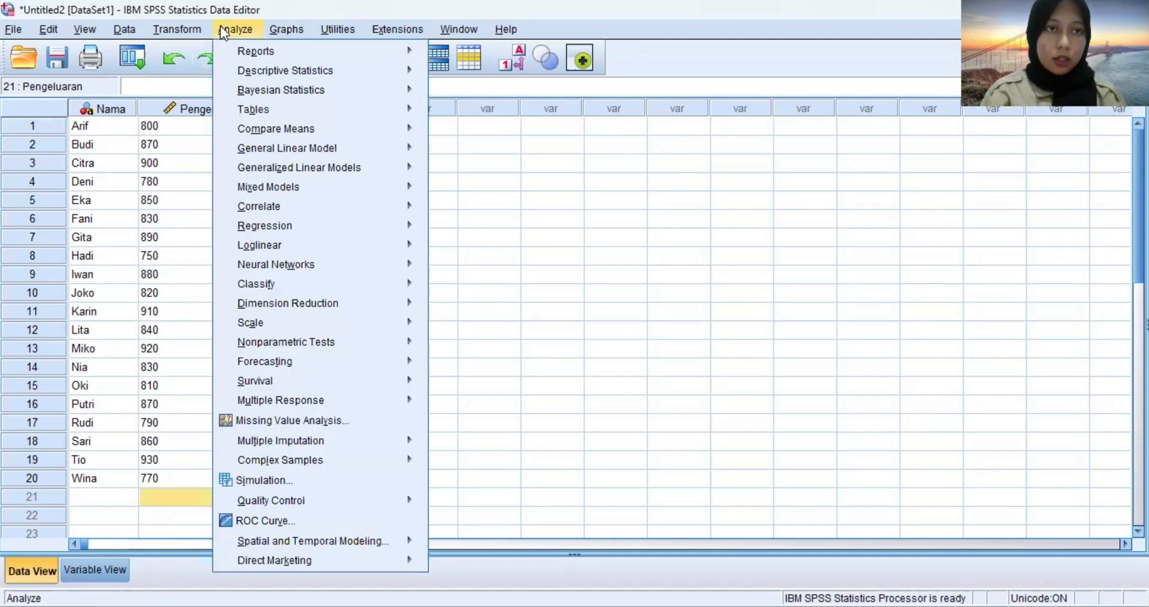
pyautogui.moveTo(281, 128)
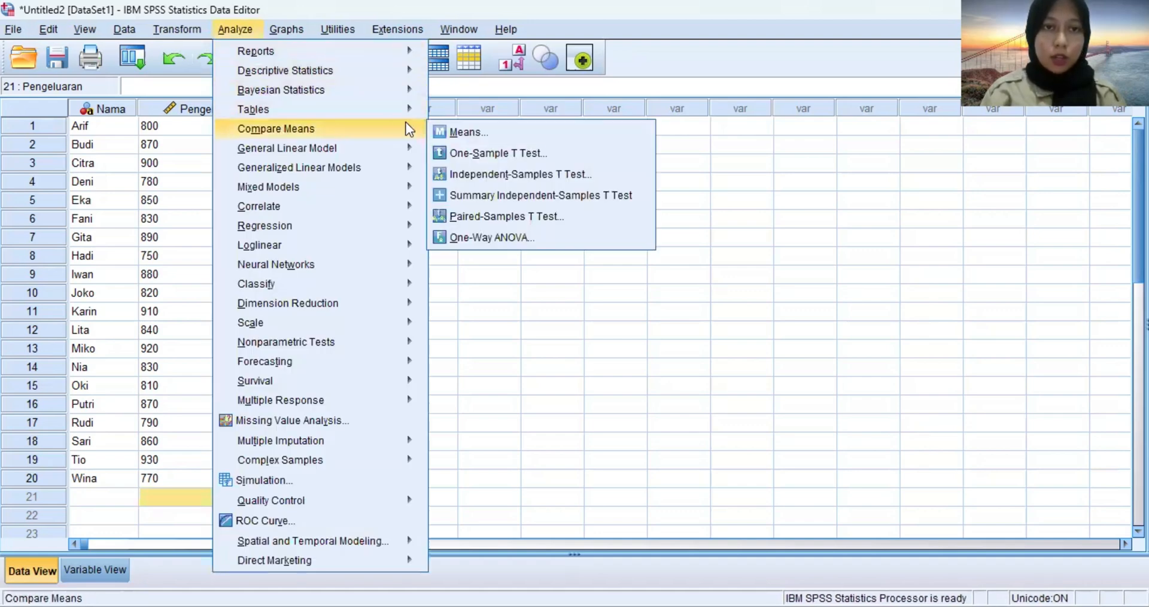
pyautogui.click(472, 153)
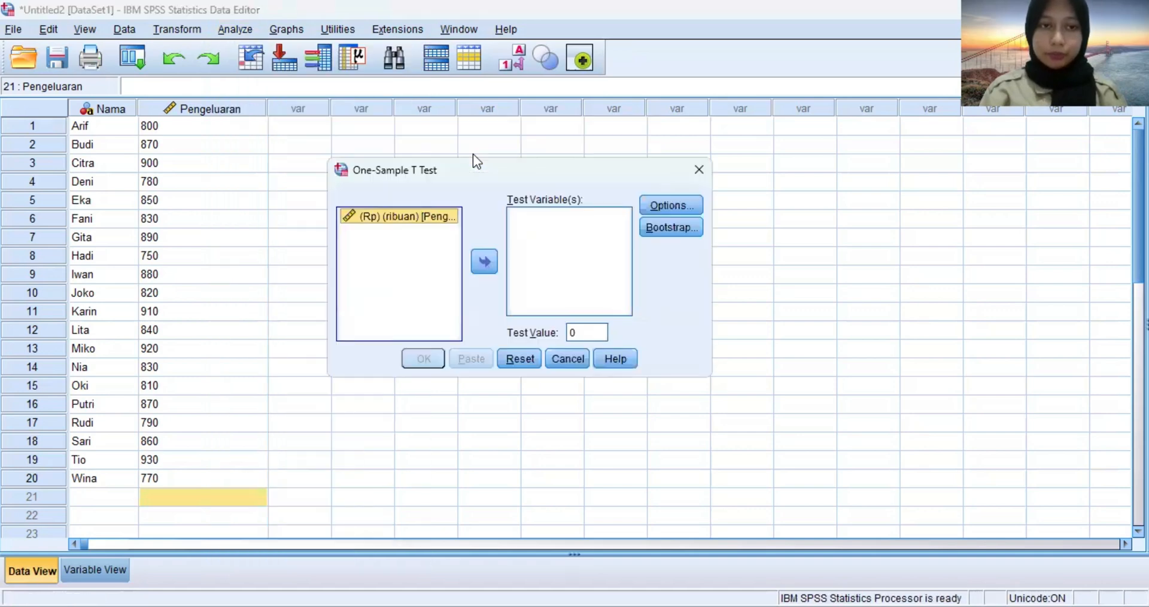
pyautogui.click(484, 261)
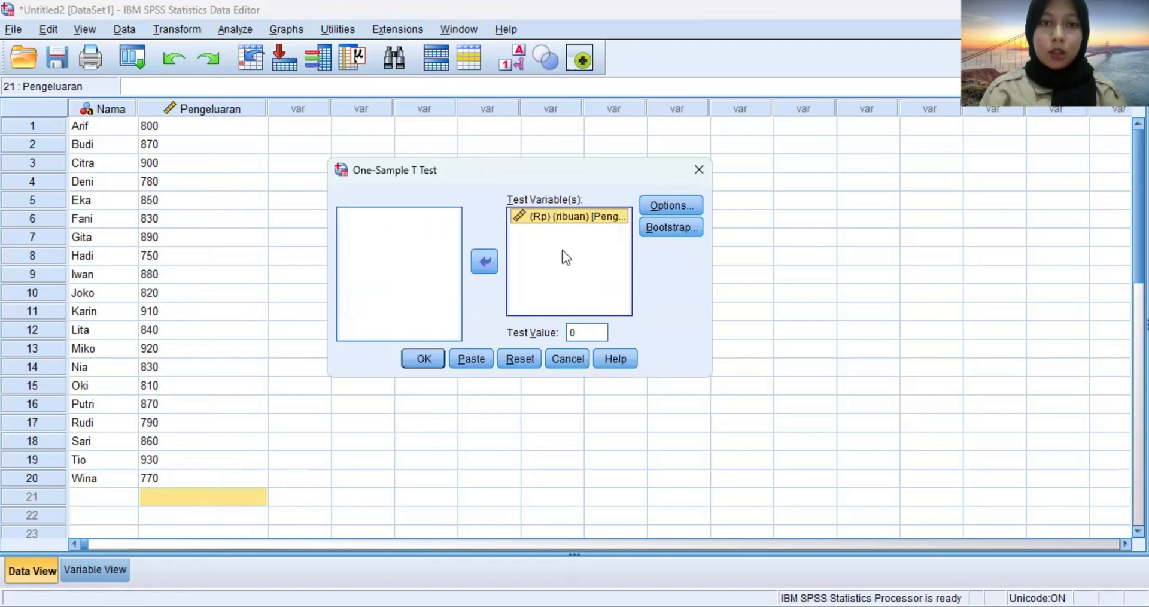
pyautogui.doubleClick(589, 332)
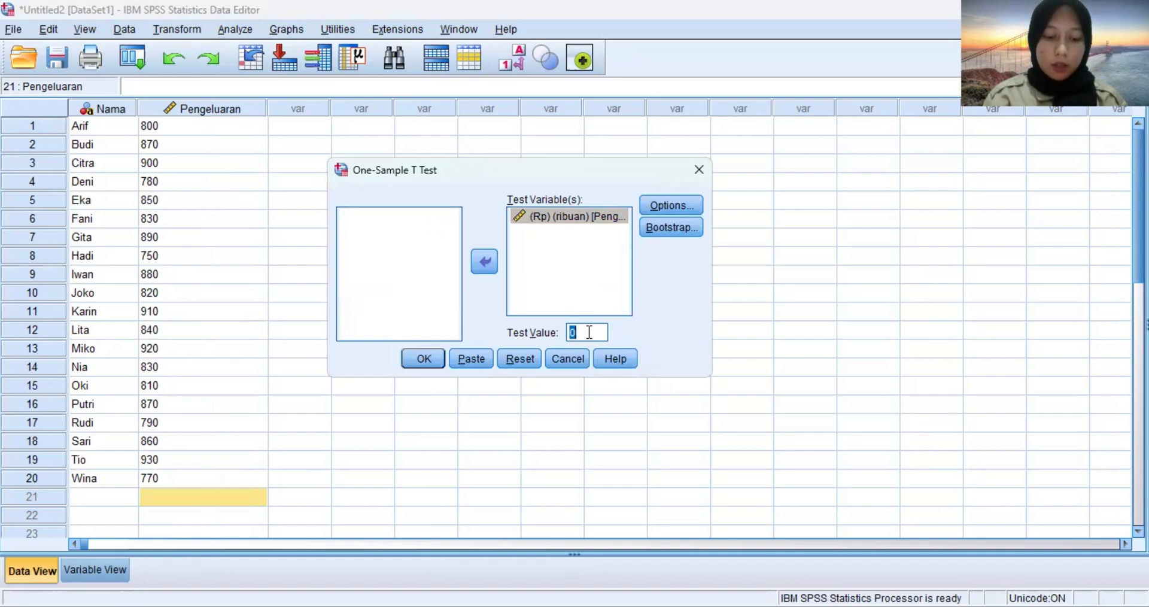
pyautogui.press('BackSpace')
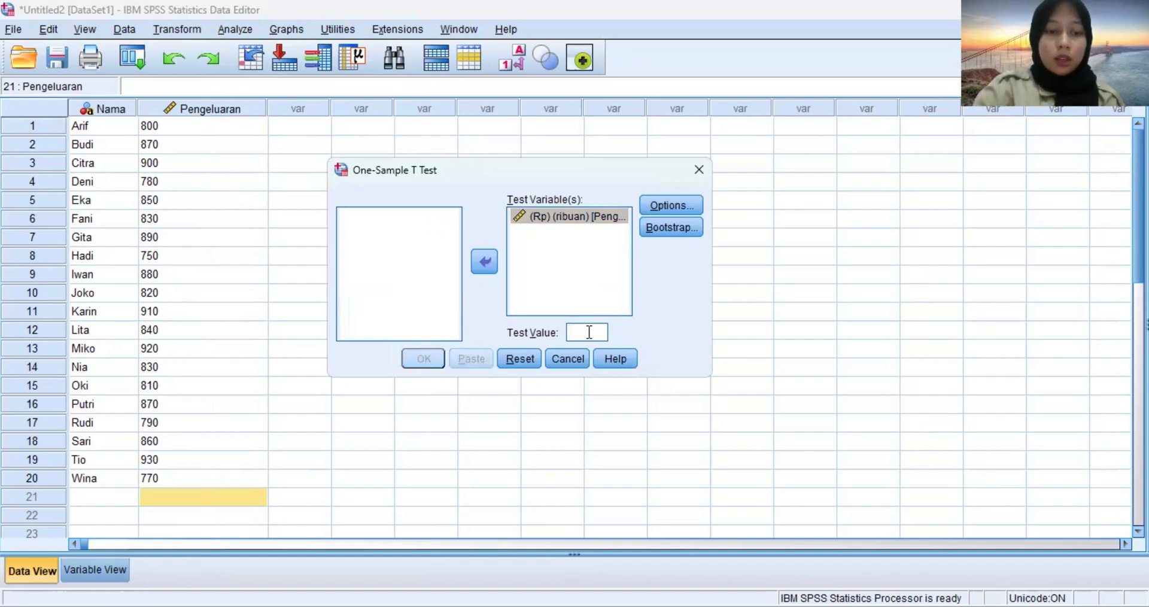
pyautogui.write('850')
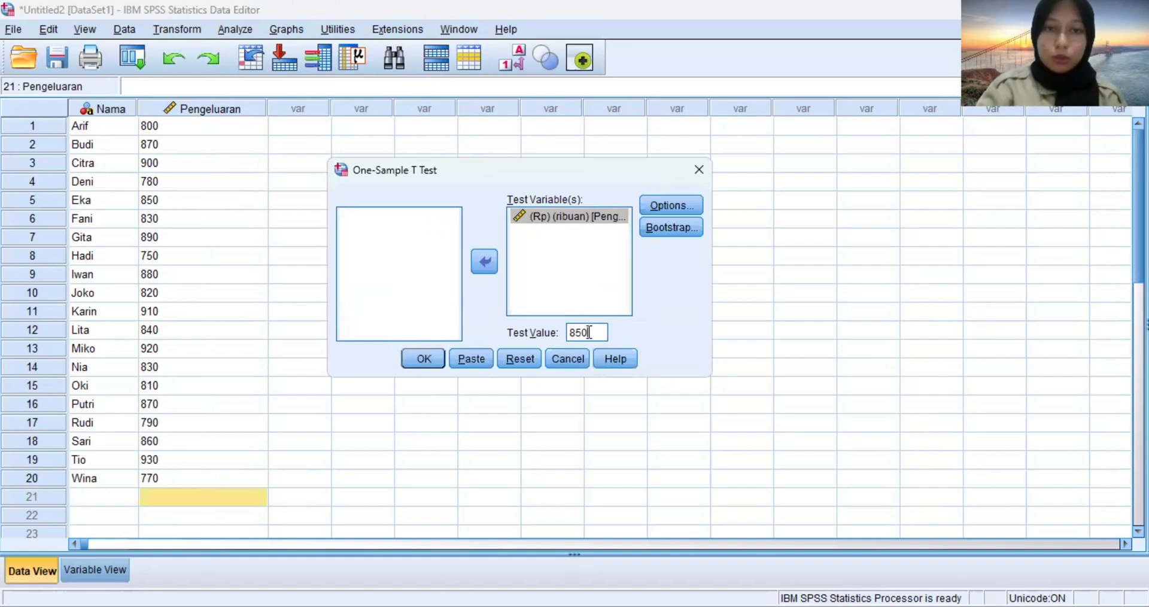
# Accept the test options with a 95% confidence interval and cases excluded analysis by analysis, and run the One-Sample T Test.
pyautogui.click(693, 205)
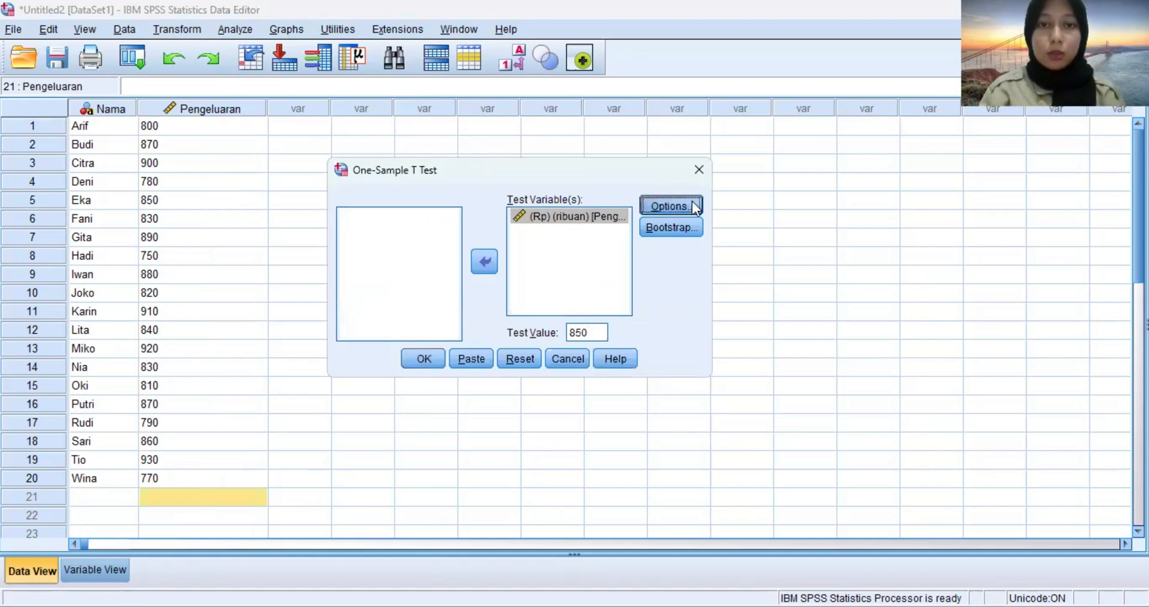
pyautogui.click(809, 356)
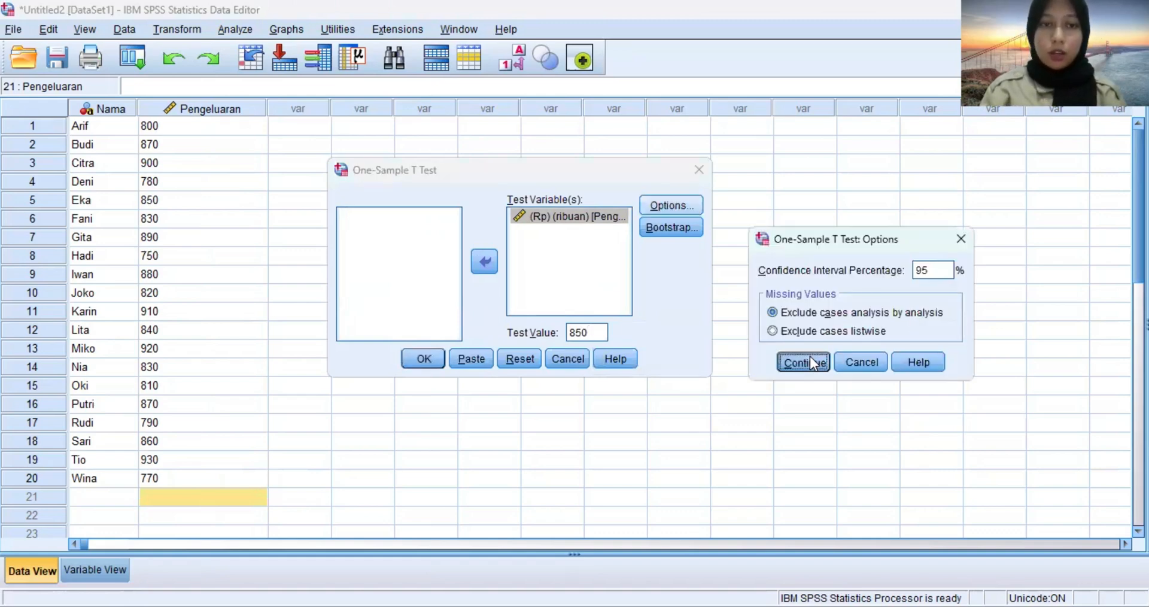
pyautogui.click(423, 362)
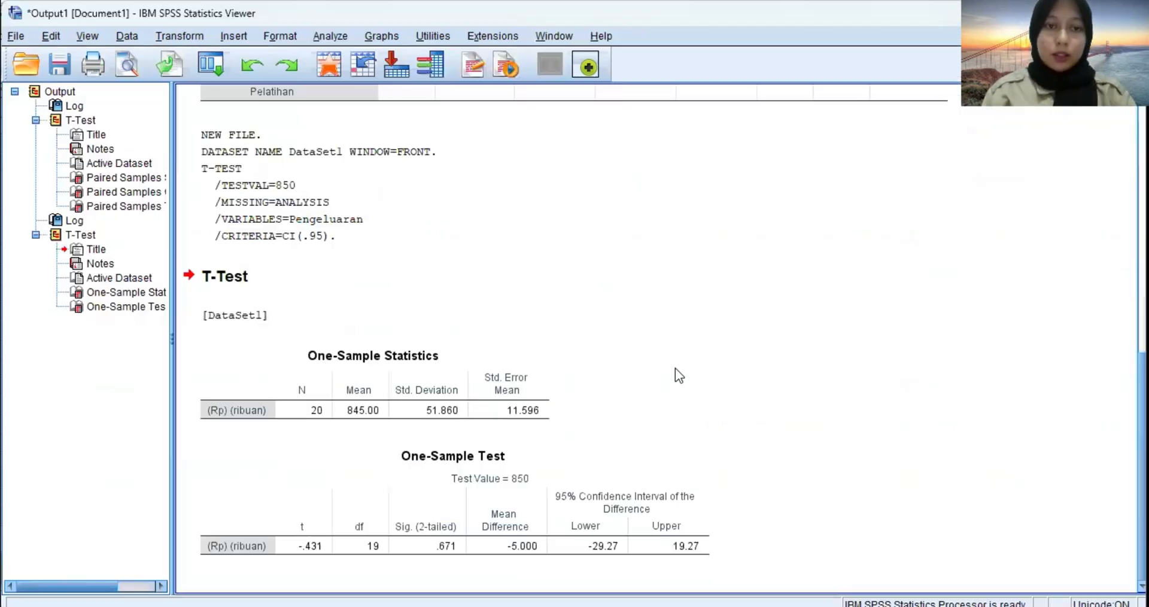